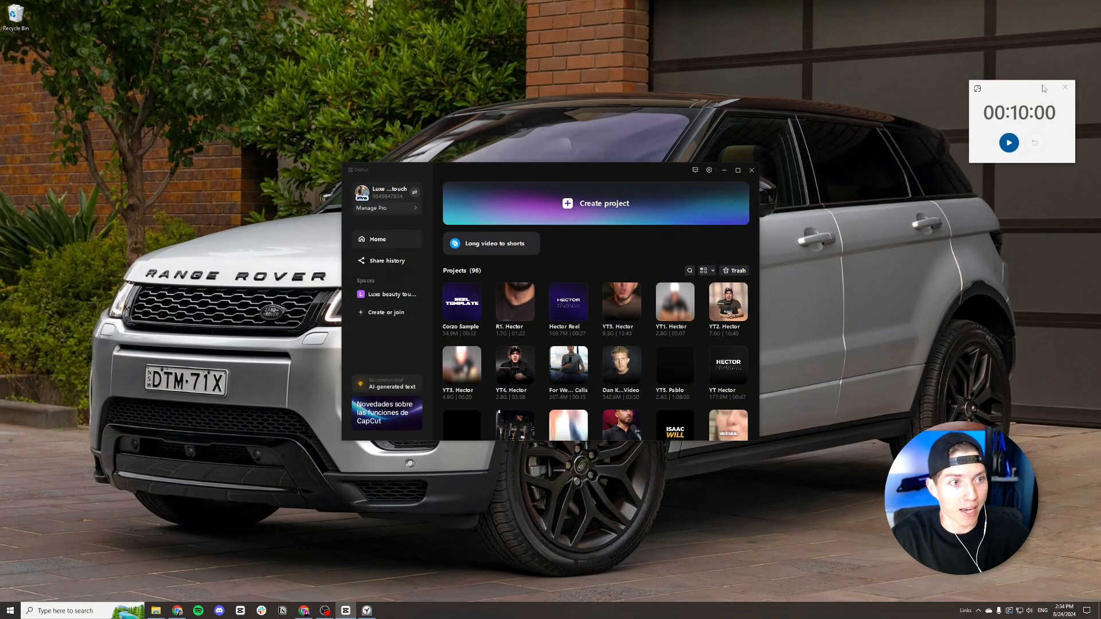
Reposition the ten-minute timer and the project launcher window on the desktop.
{"action": "left_click_drag", "start_coordinate": [1044, 89], "coordinate": [1020, 69]}
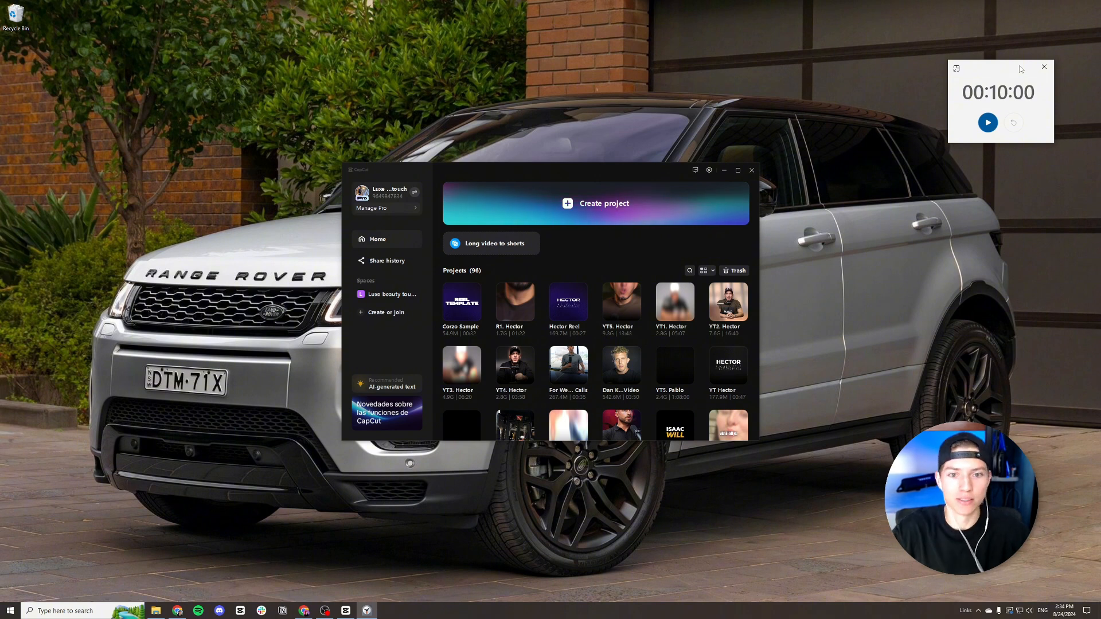
{"action": "left_click_drag", "start_coordinate": [557, 183], "coordinate": [572, 164]}
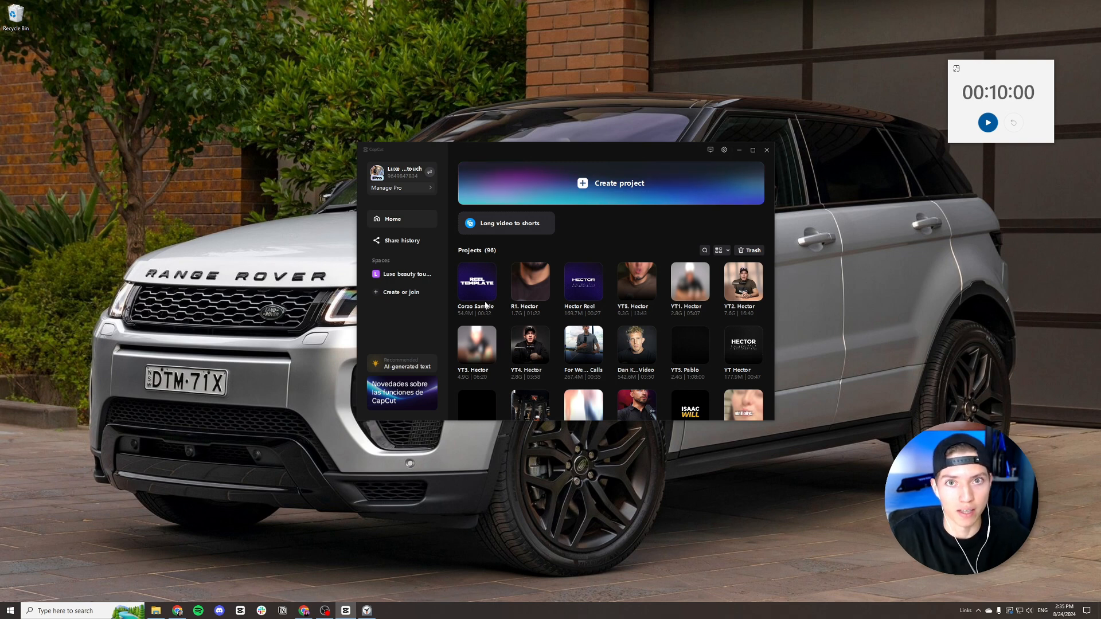
Look at the trimmed sample reel video in the YT6. $1 VS $100 Edit folder in File Explorer.
{"action": "left_click", "coordinate": [739, 149]}
{"action": "left_click", "coordinate": [156, 611]}
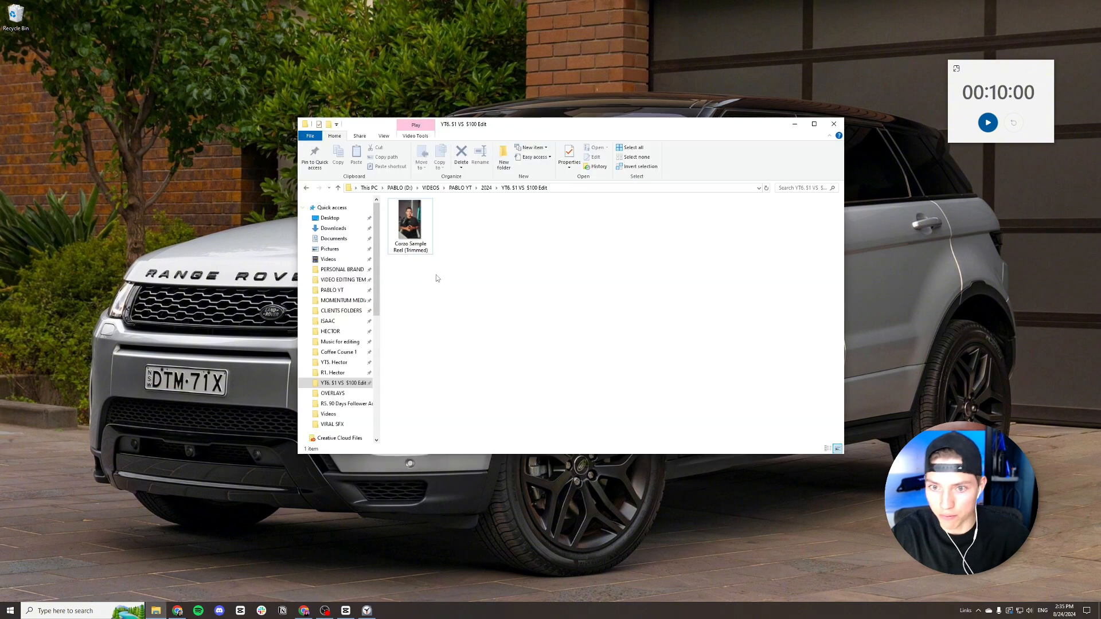
{"action": "left_click_drag", "start_coordinate": [462, 293], "coordinate": [411, 225]}
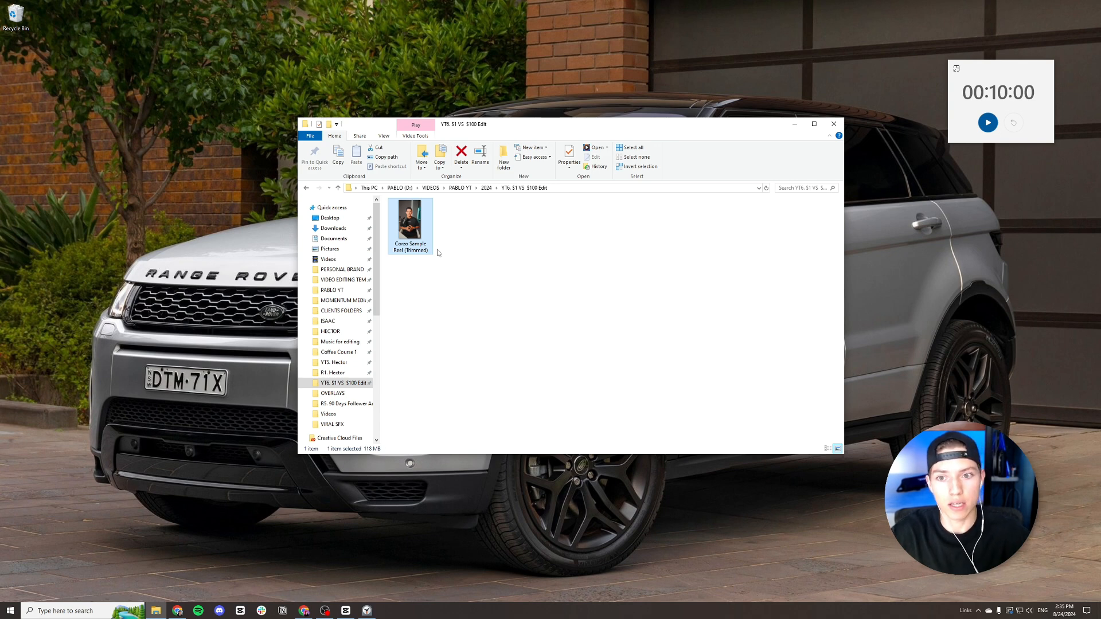
{"action": "left_click", "coordinate": [795, 124]}
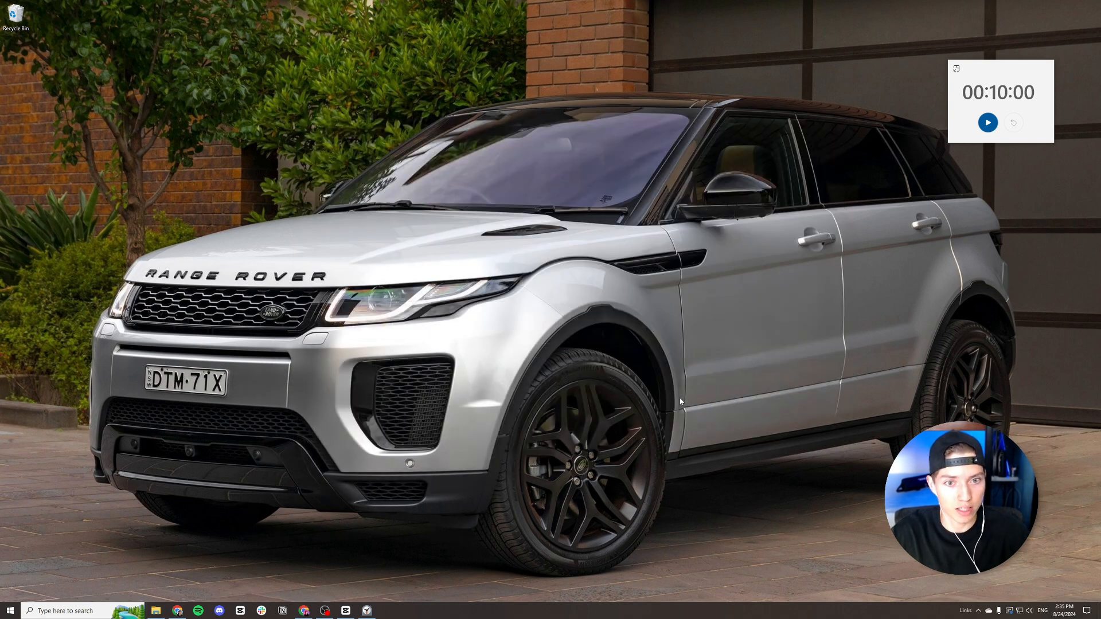
Switch to CapCut, duplicate the first project, the REEL TEMPLATE sample, and rename the copy 1 vs 100.
{"action": "left_click", "coordinate": [346, 613]}
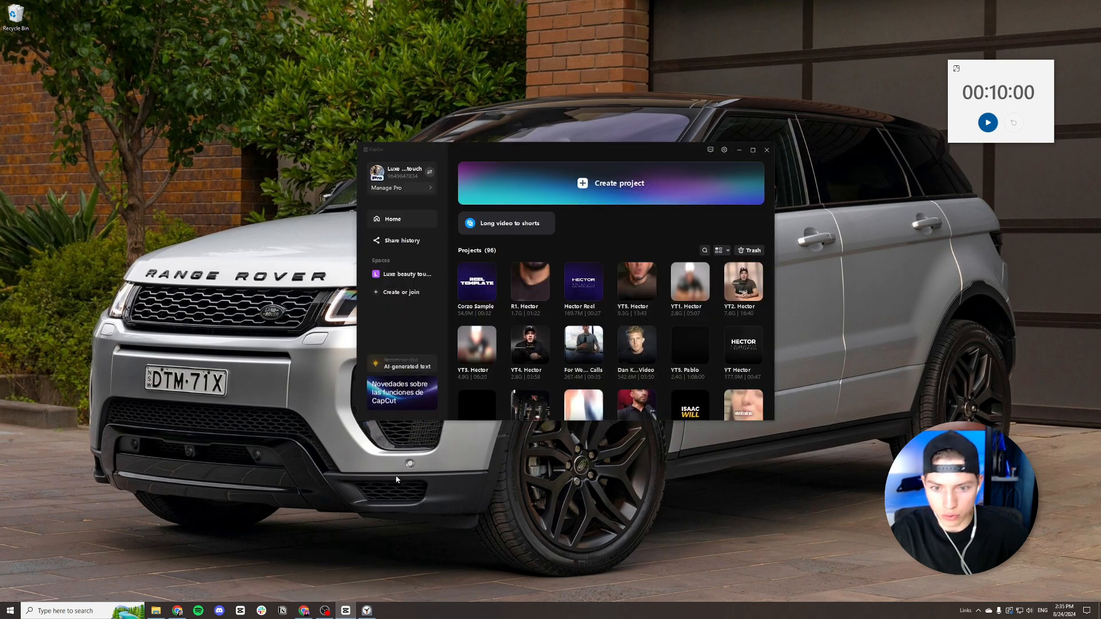
{"action": "left_click", "coordinate": [492, 298]}
{"action": "left_click", "coordinate": [514, 329]}
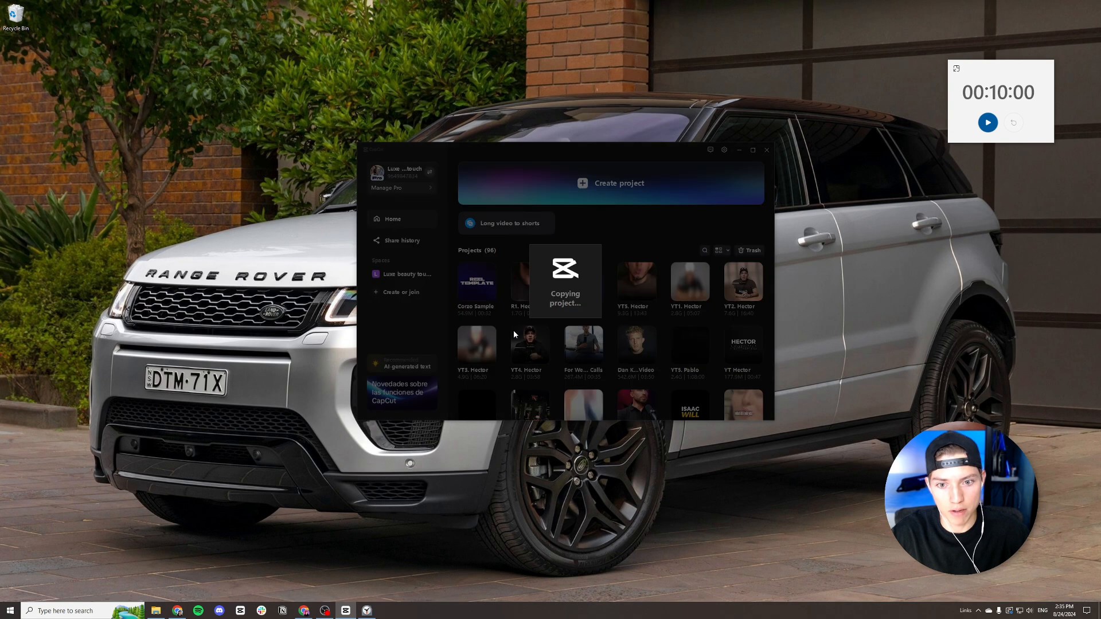
{"action": "left_click", "coordinate": [491, 298]}
{"action": "left_click", "coordinate": [498, 319]}
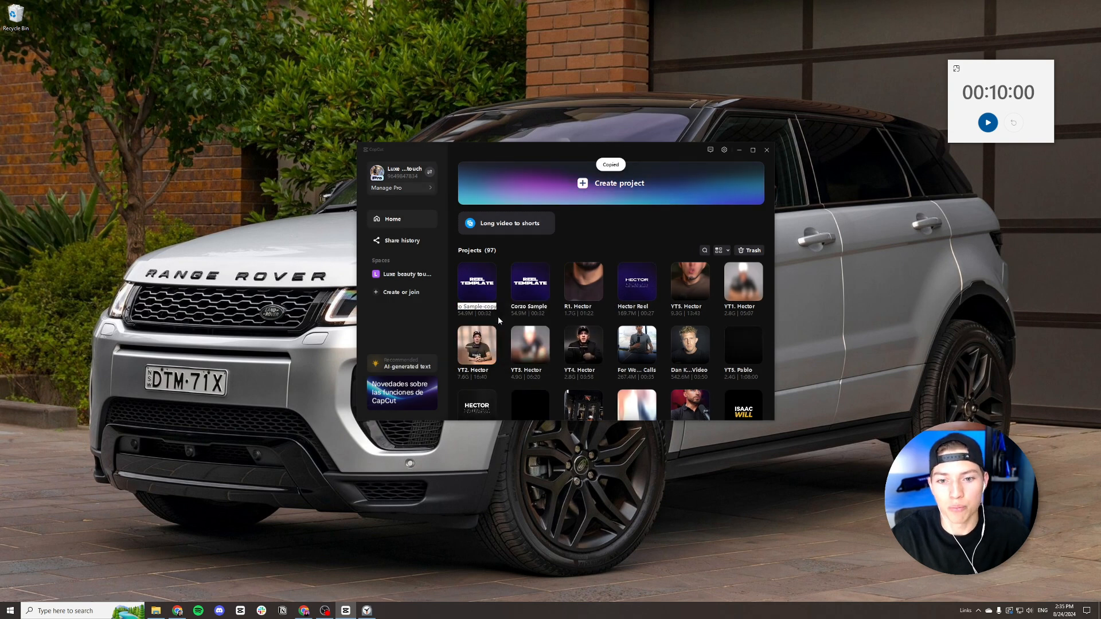
{"action": "type", "text": "1 vs 100"}
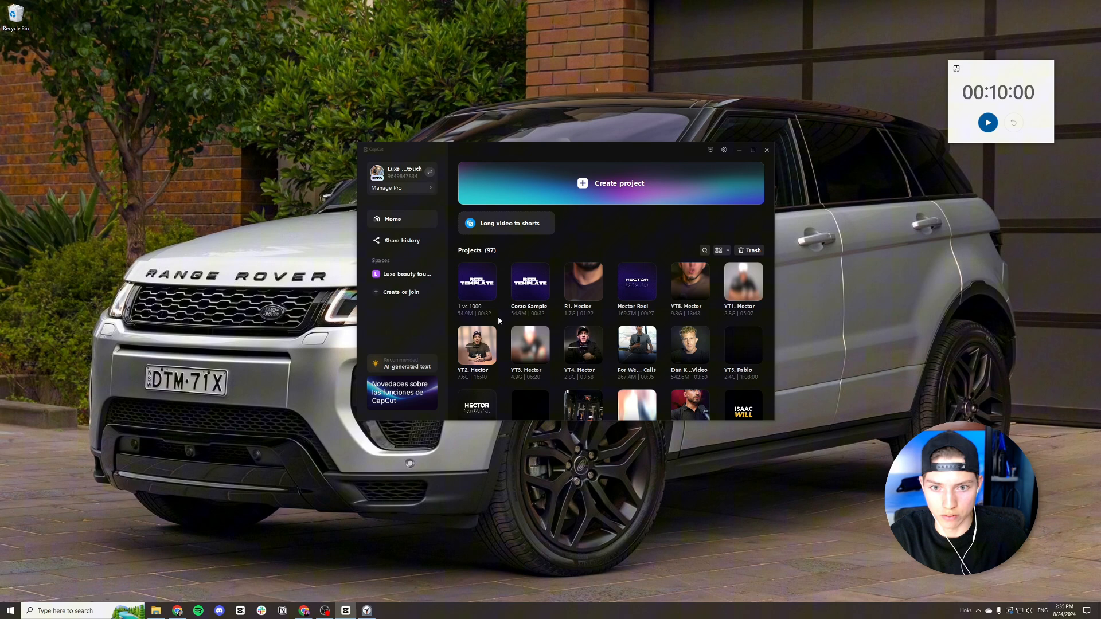
Open the 1 vs 100 project and view the blank Reel Elements design in Canva while it loads.
{"action": "left_click", "coordinate": [475, 287]}
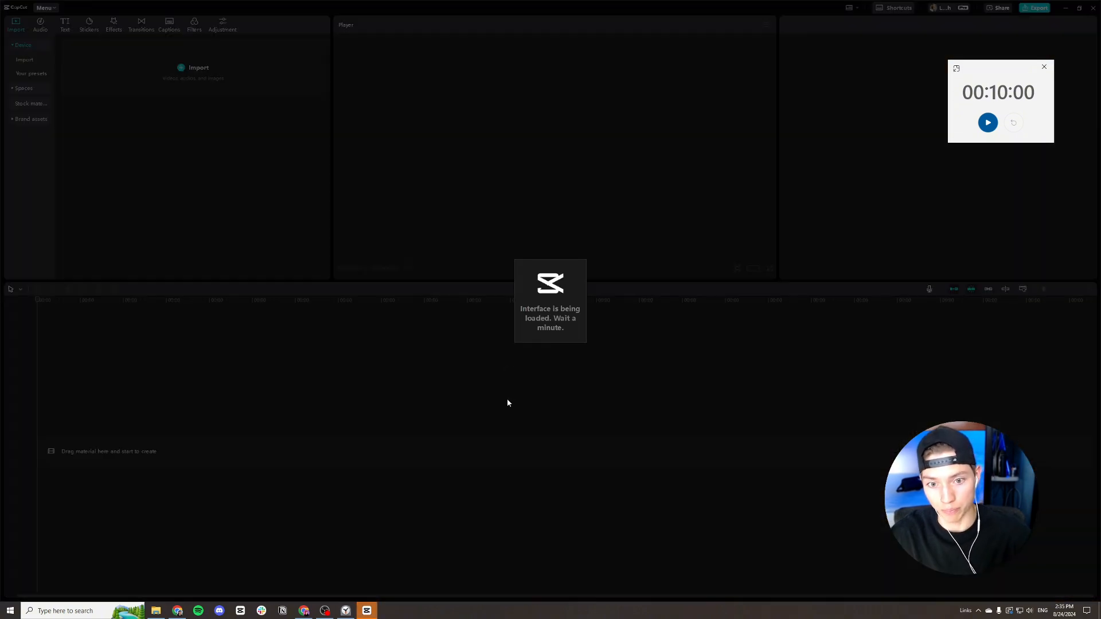
{"action": "left_click", "coordinate": [304, 611]}
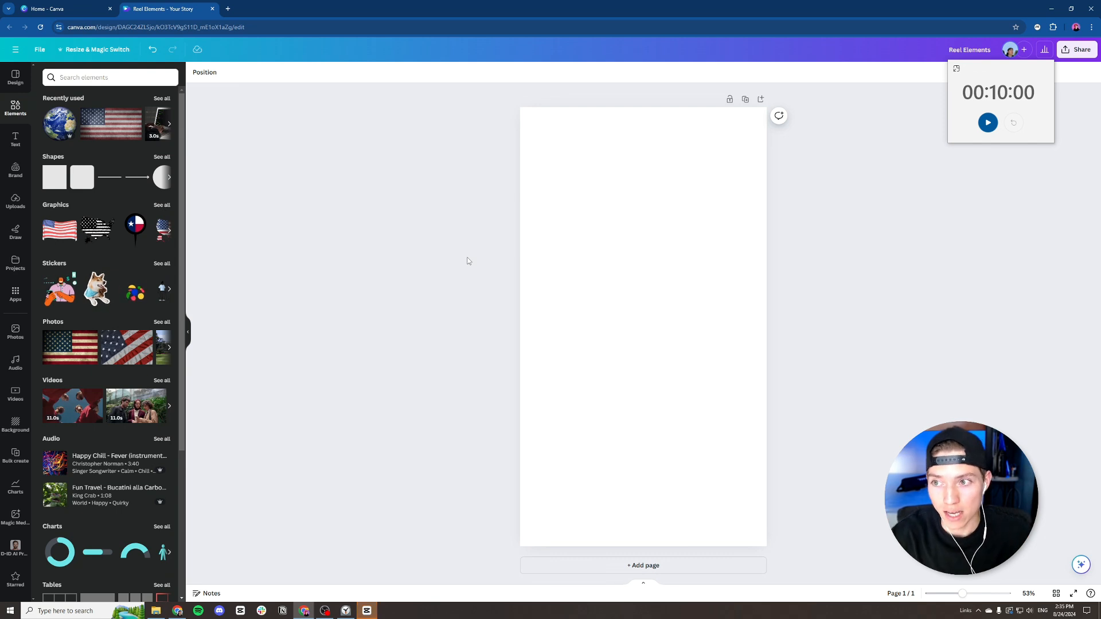
{"action": "left_click", "coordinate": [1052, 8]}
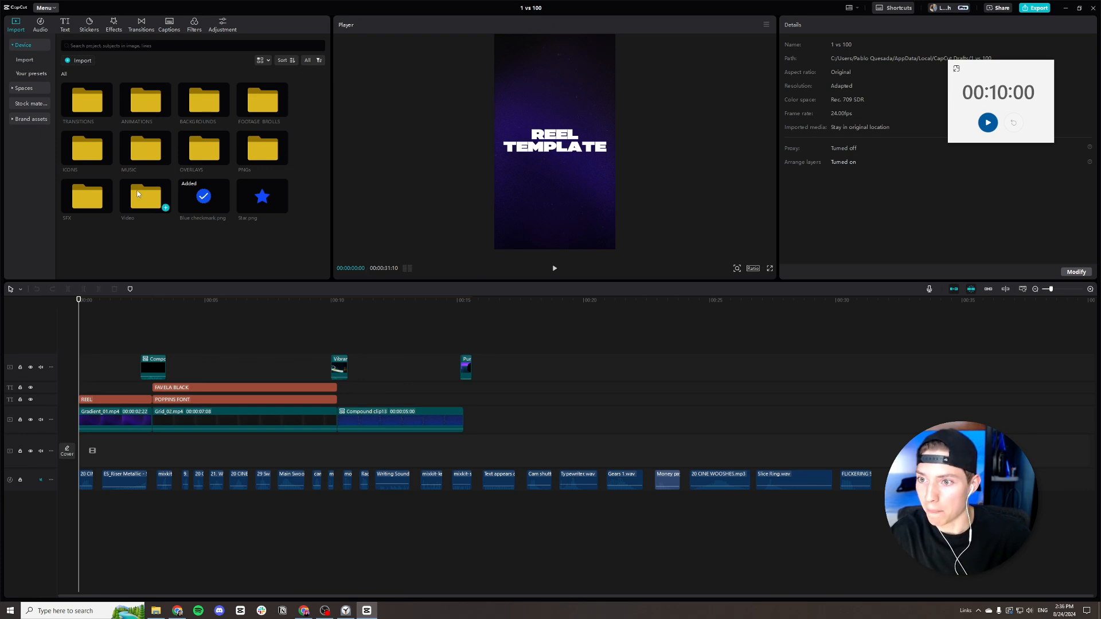
Import the trimmed sample reel video into the project's Video media folder.
{"action": "double_click", "coordinate": [137, 194]}
{"action": "left_click", "coordinate": [189, 112]}
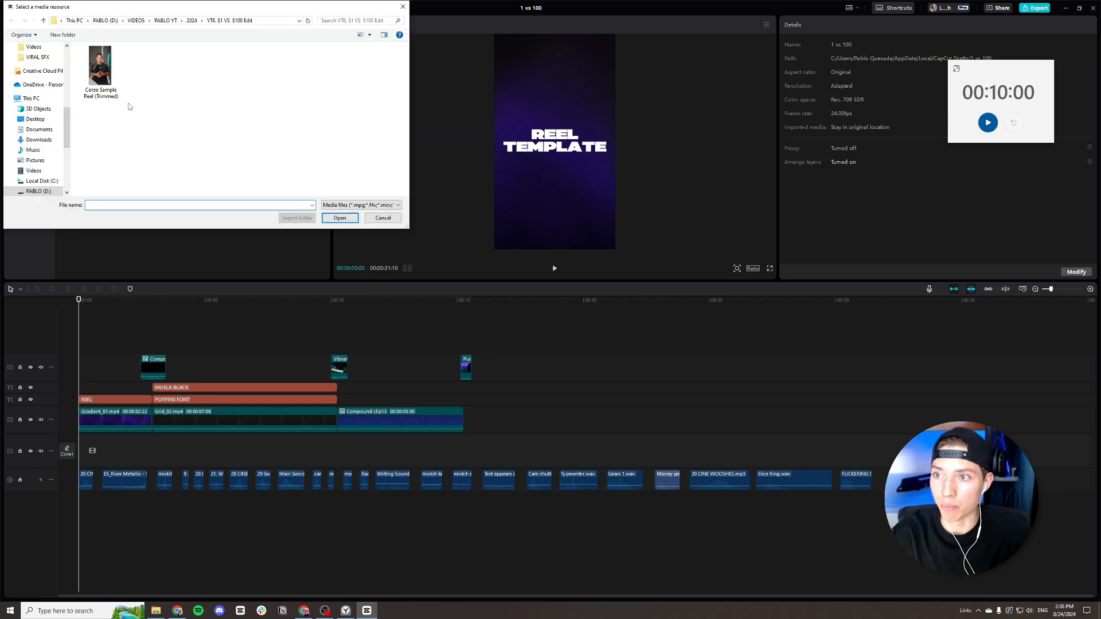
{"action": "left_click", "coordinate": [102, 75]}
{"action": "left_click", "coordinate": [339, 218]}
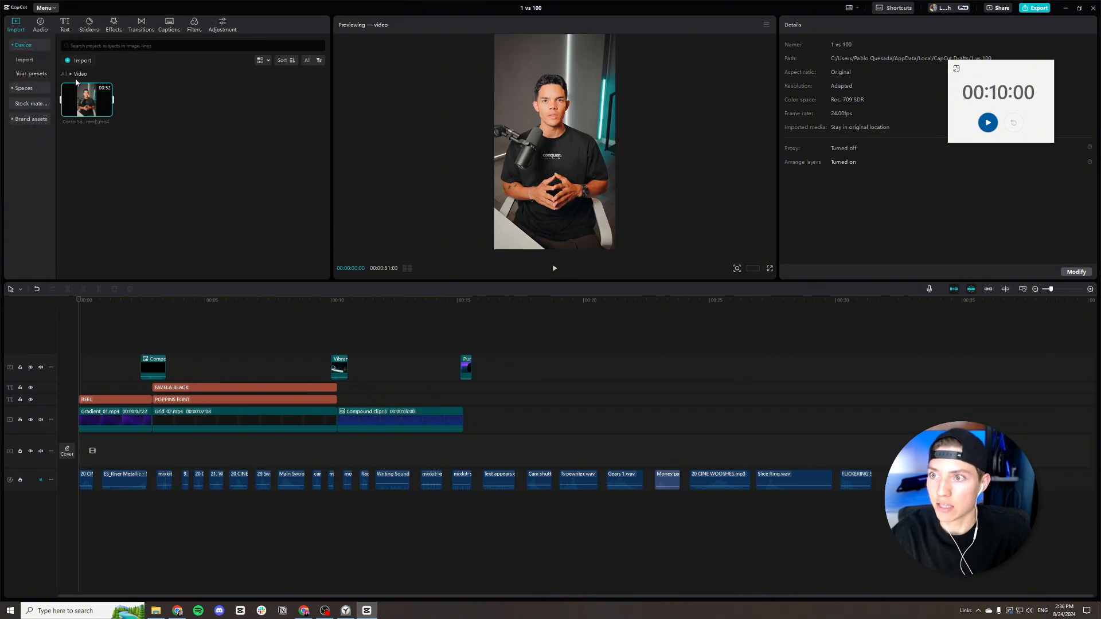
Return to the top-level media folders and look over the template clips and sound effects in the timeline.
{"action": "left_click", "coordinate": [63, 75]}
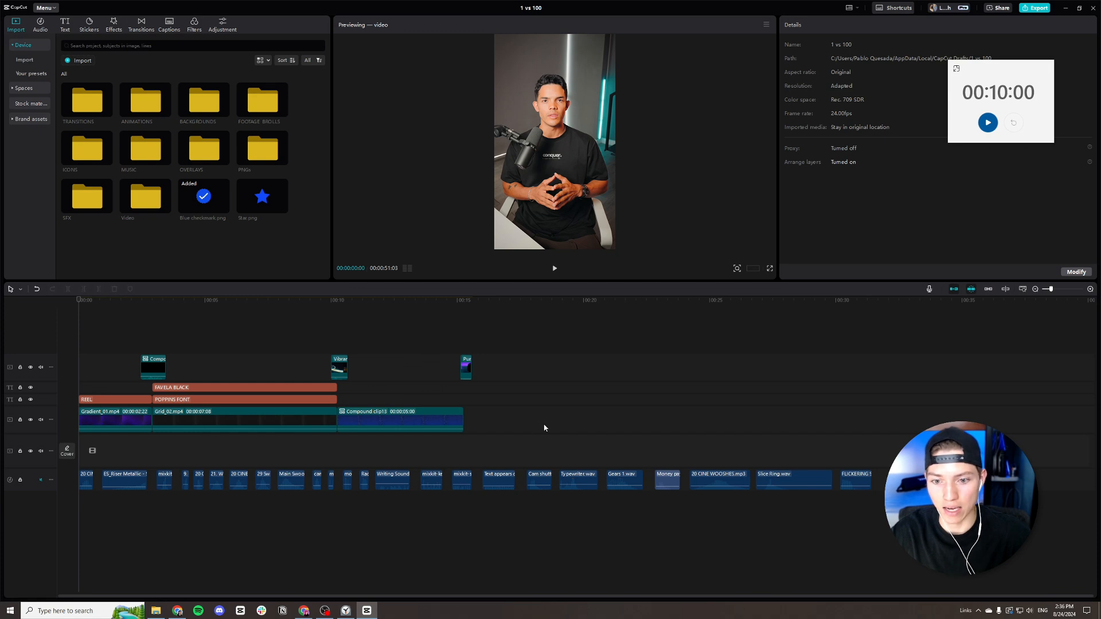
{"action": "left_click_drag", "start_coordinate": [172, 364], "coordinate": [156, 370]}
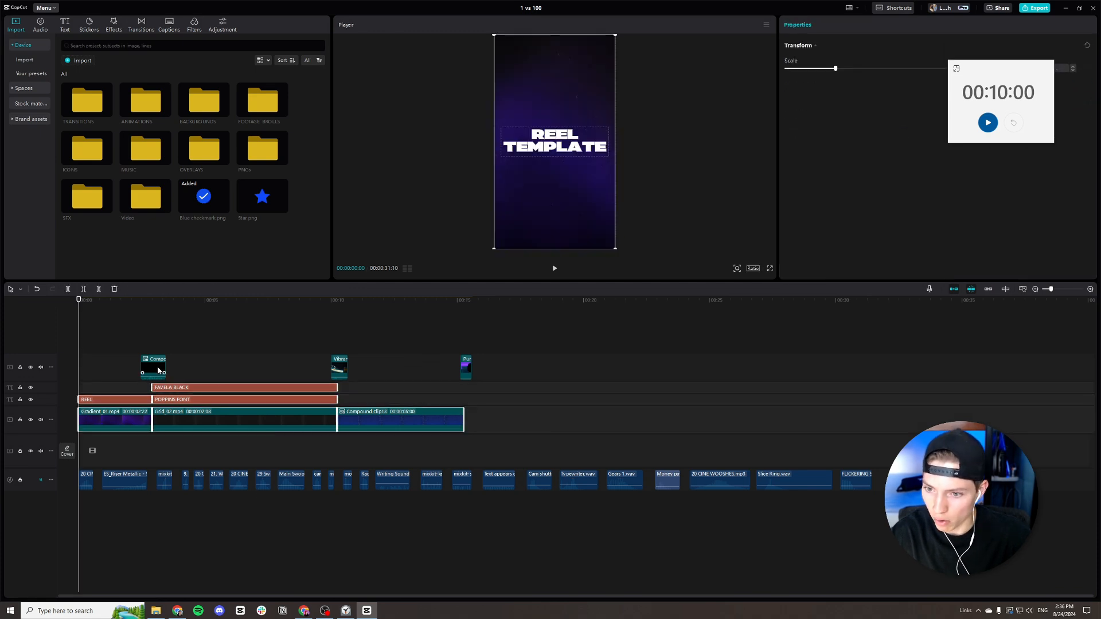
{"action": "left_click_drag", "start_coordinate": [889, 500], "coordinate": [836, 479]}
Place the sample reel video from the Video folder at the start of the main track and start the ten-minute countdown.
{"action": "double_click", "coordinate": [136, 198]}
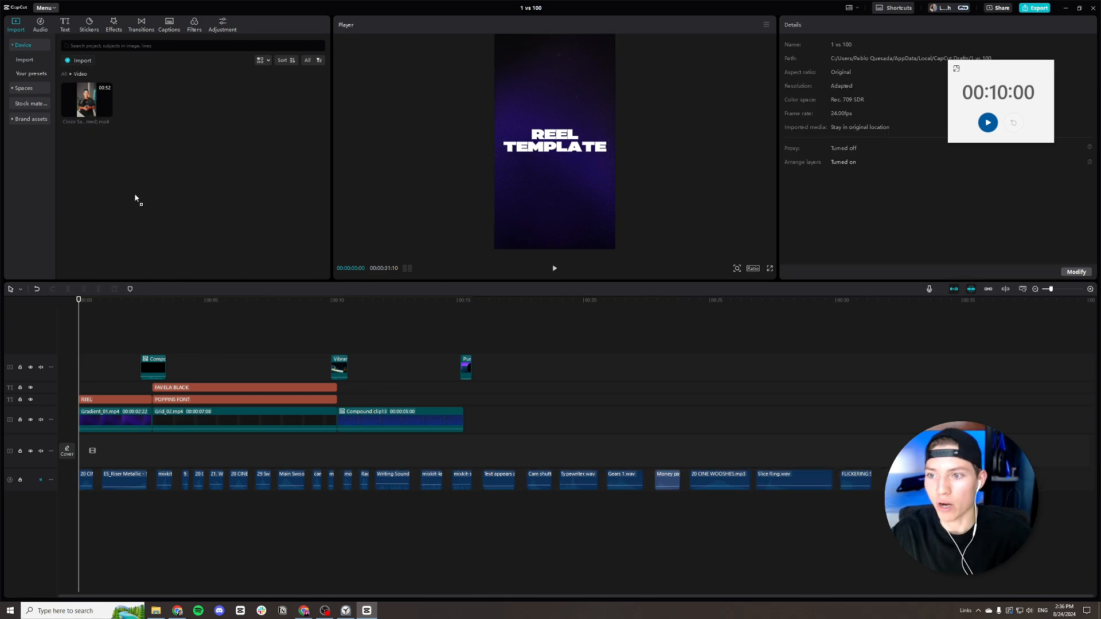
{"action": "left_click_drag", "start_coordinate": [99, 122], "coordinate": [128, 435]}
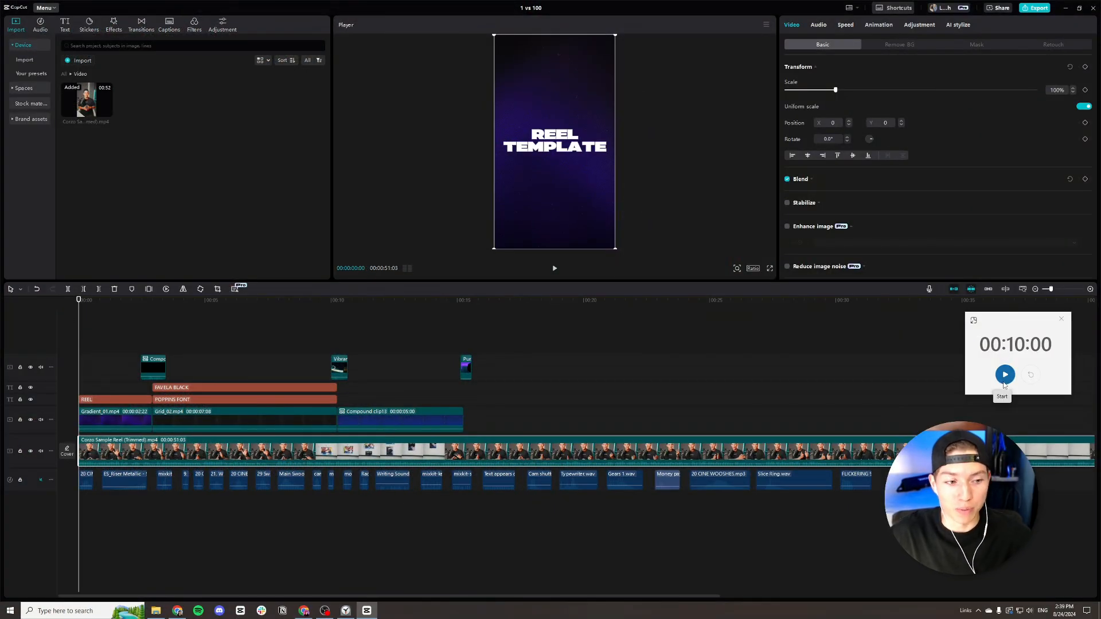
{"action": "left_click", "coordinate": [1004, 382]}
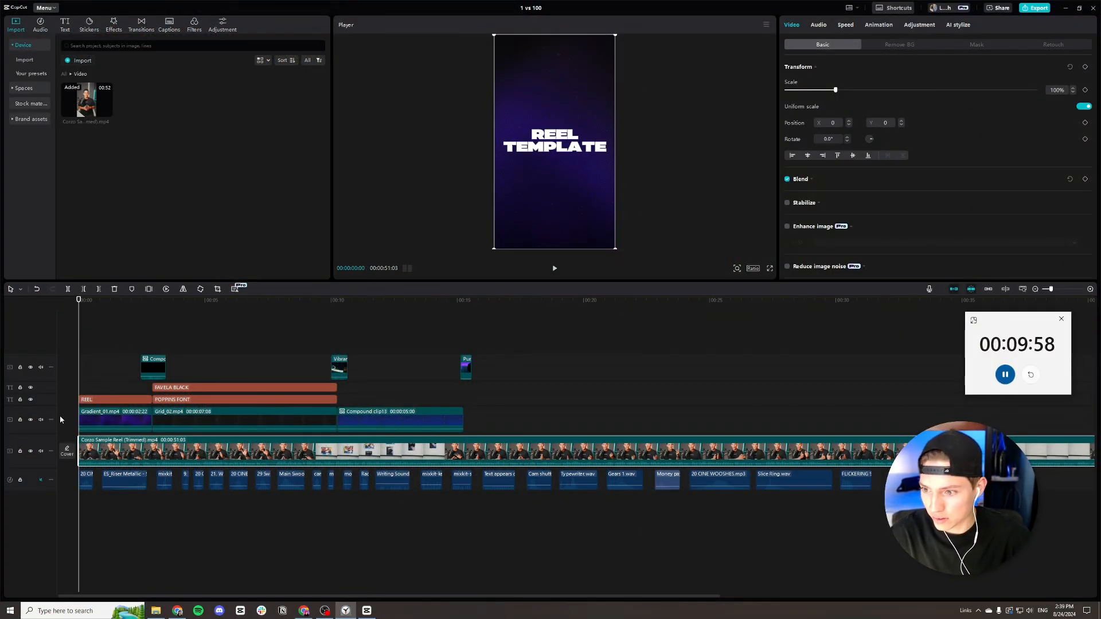
Hide the two text tracks and the two video tracks above the main track.
{"action": "left_click", "coordinate": [31, 420]}
{"action": "left_click", "coordinate": [31, 399]}
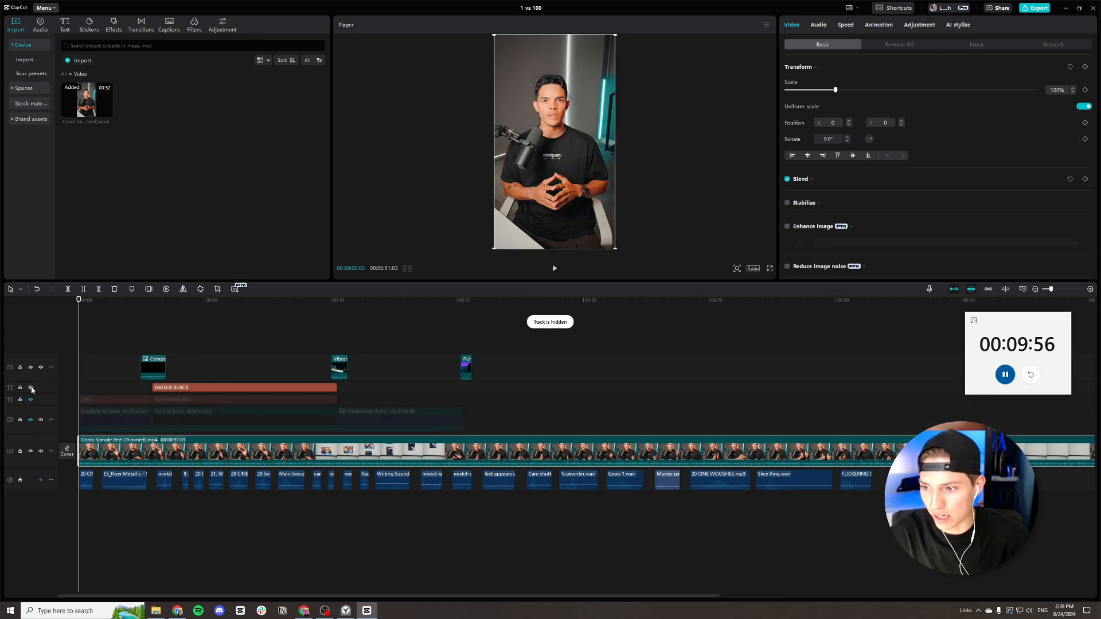
{"action": "left_click", "coordinate": [30, 388]}
{"action": "left_click", "coordinate": [30, 367]}
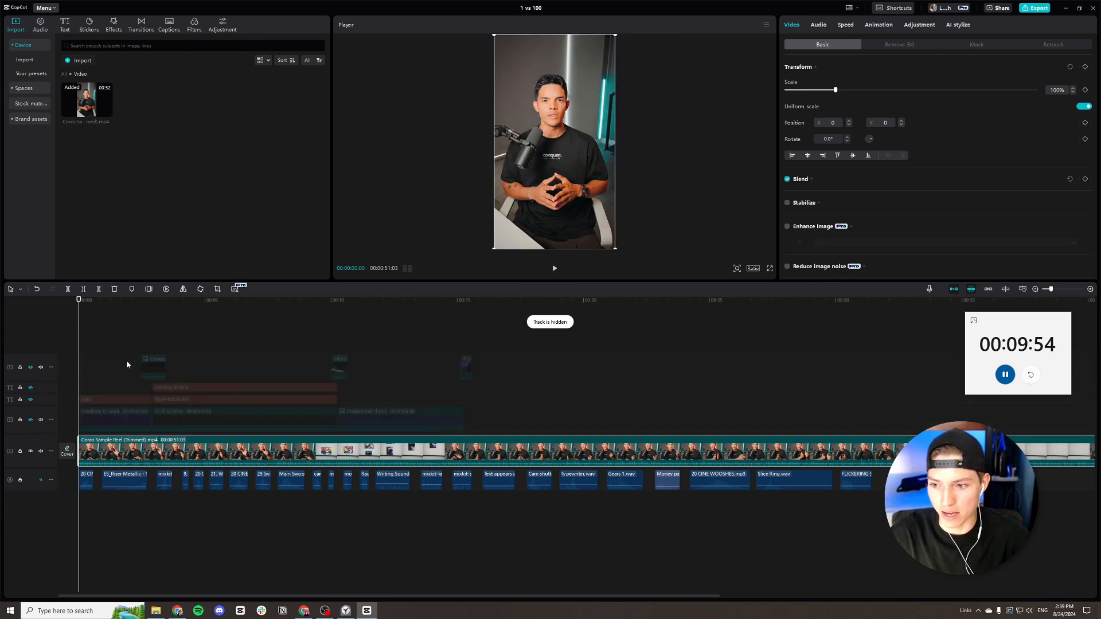
Play the reel from the start and split the main clip at about 3 s and again at about 4.8 s.
{"action": "scroll", "coordinate": [192, 400], "scroll_direction": "up", "scroll_amount": 2}
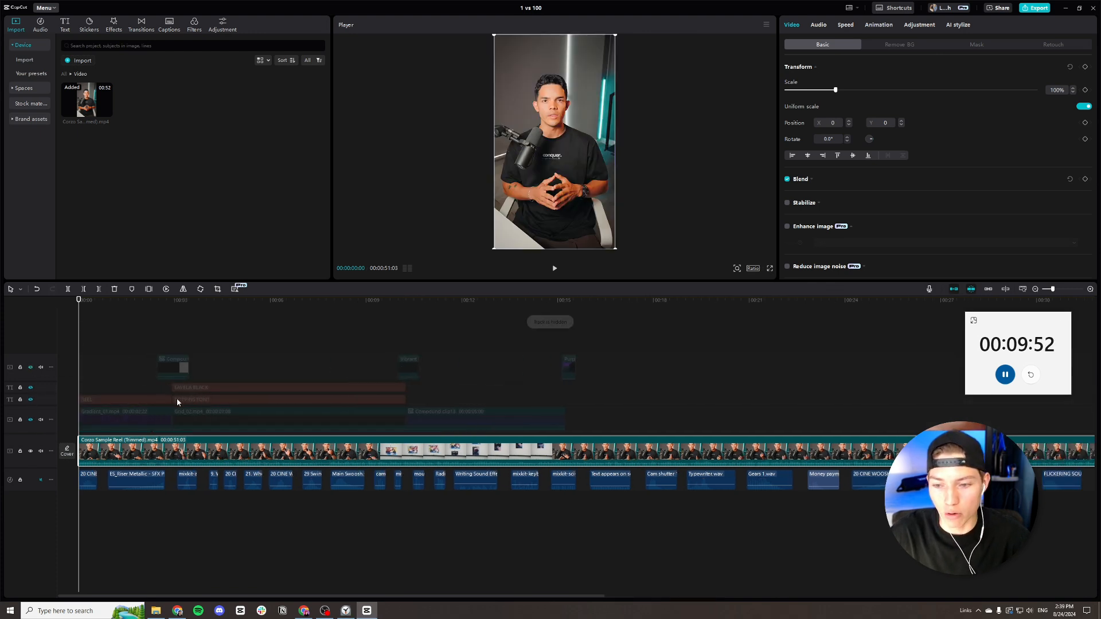
{"action": "key", "text": "space"}
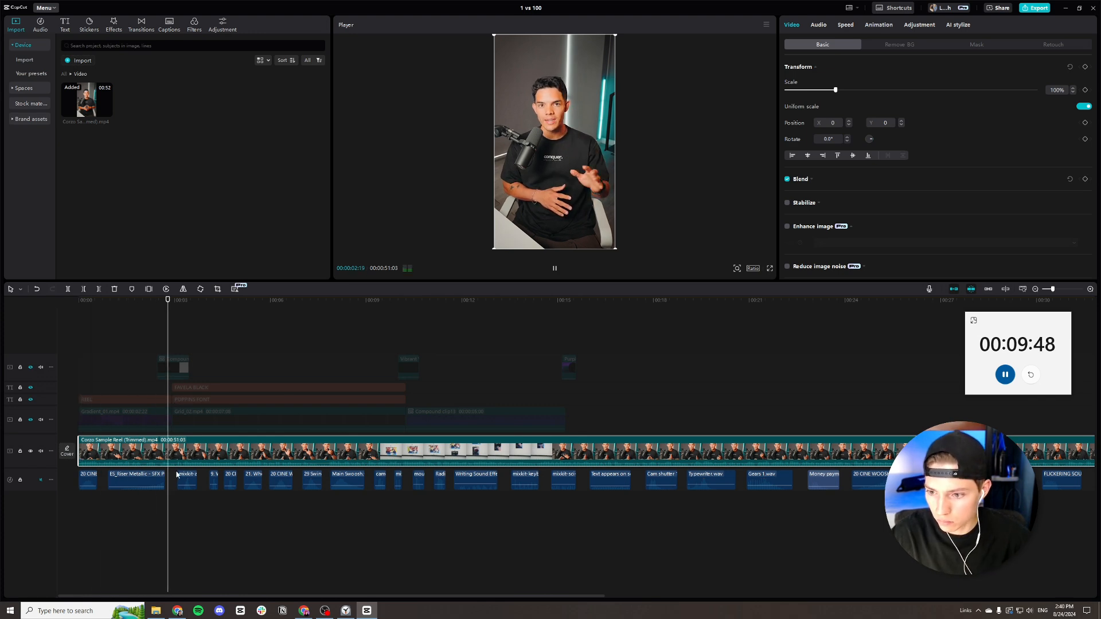
{"action": "key", "text": "space"}
{"action": "key", "text": "ctrl+b"}
{"action": "key", "text": "space"}
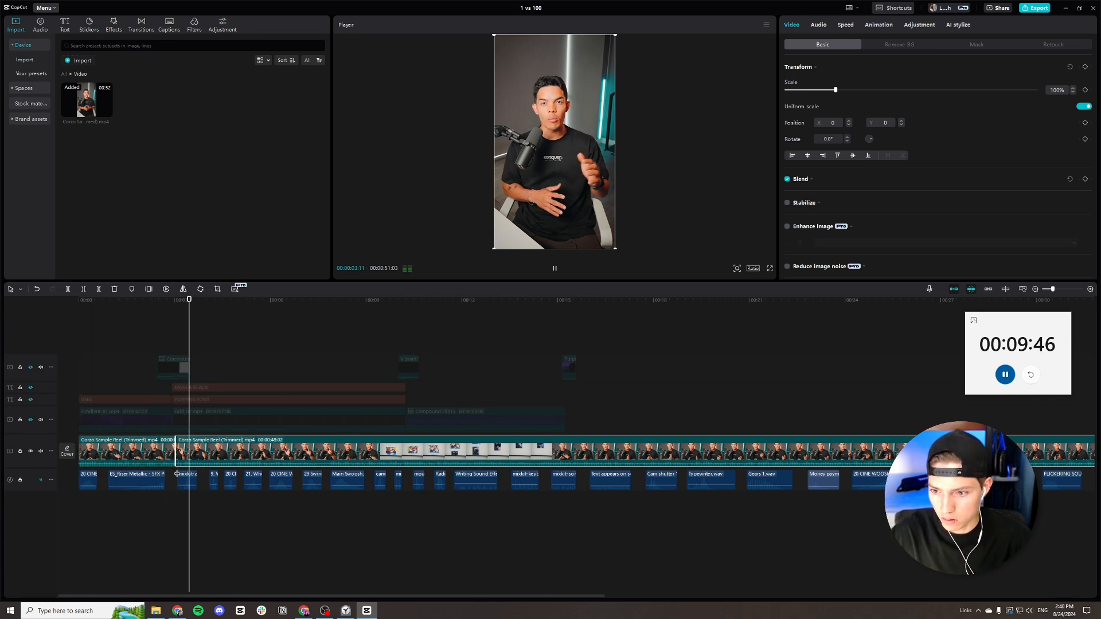
{"action": "key", "text": "space"}
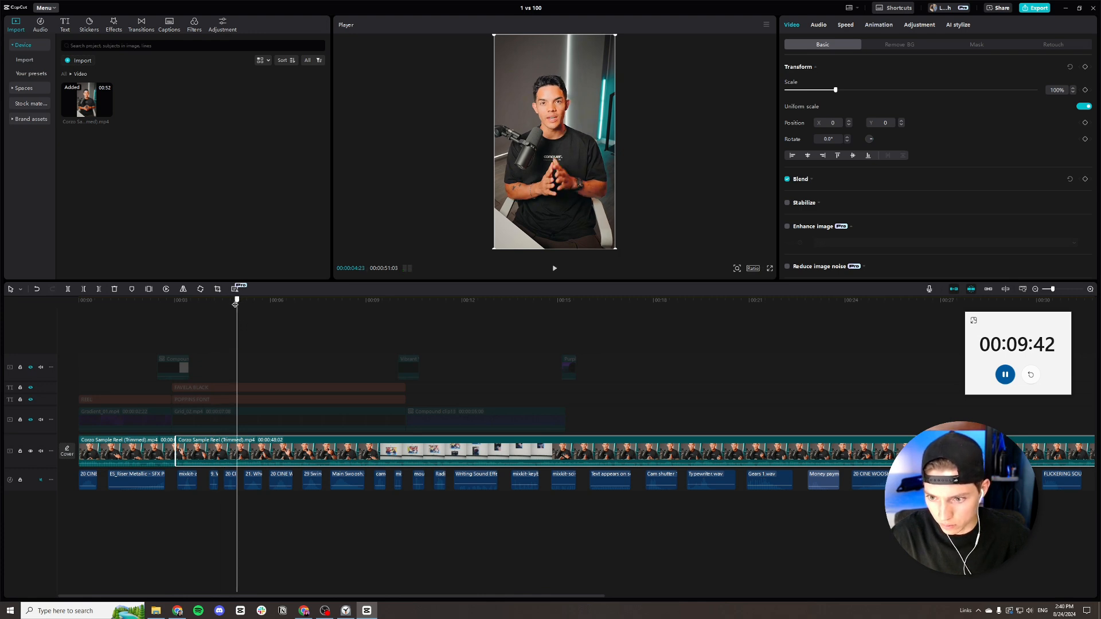
{"action": "left_click_drag", "start_coordinate": [236, 304], "coordinate": [233, 304]}
{"action": "key", "text": "ctrl+b"}
Split the reel clip at about 7.8 s and again at 00:00:08:20, near the start of the onboarding laptop footage.
{"action": "key", "text": "space"}
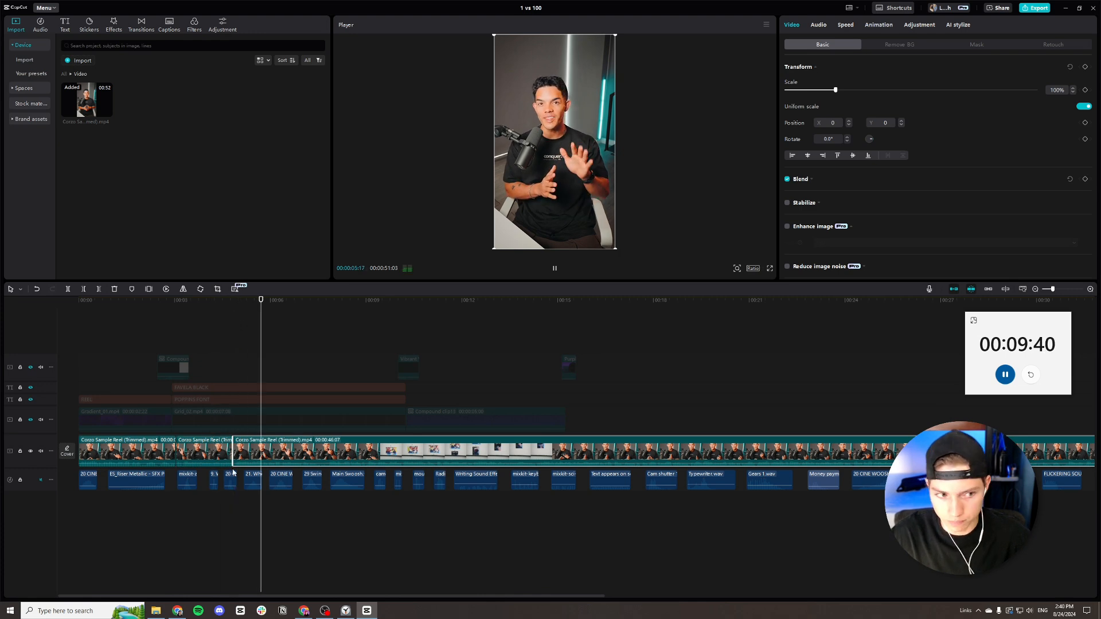
{"action": "scroll", "coordinate": [233, 475], "scroll_direction": "right", "scroll_amount": 2}
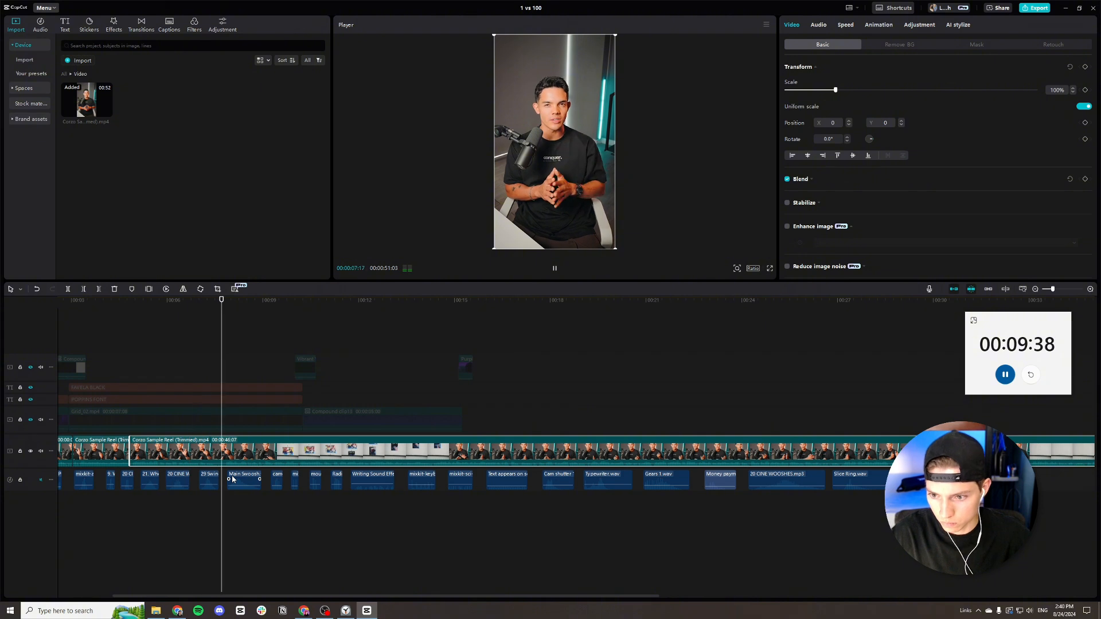
{"action": "key", "text": "space"}
{"action": "key", "text": "ctrl+b"}
{"action": "key", "text": "space"}
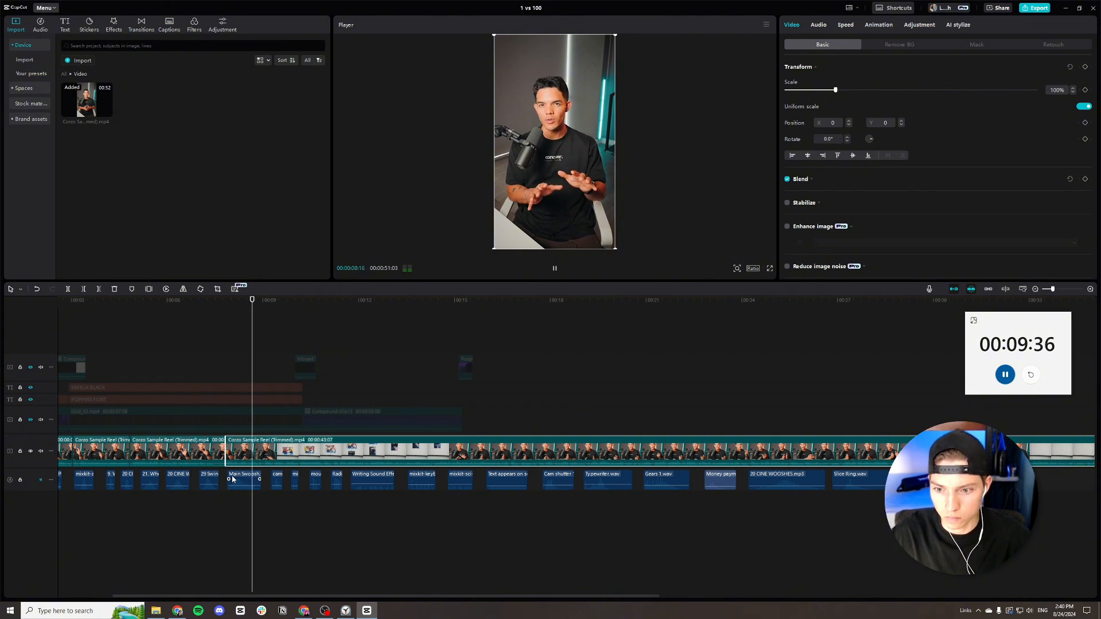
{"action": "left_click", "coordinate": [247, 314]}
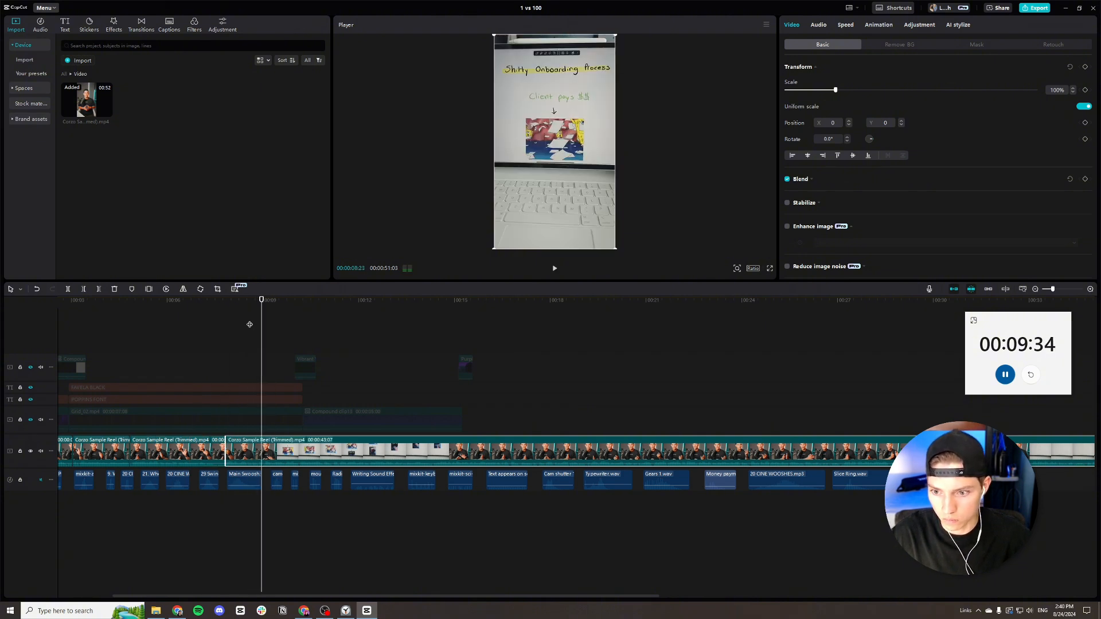
{"action": "left_click_drag", "start_coordinate": [261, 308], "coordinate": [258, 309]}
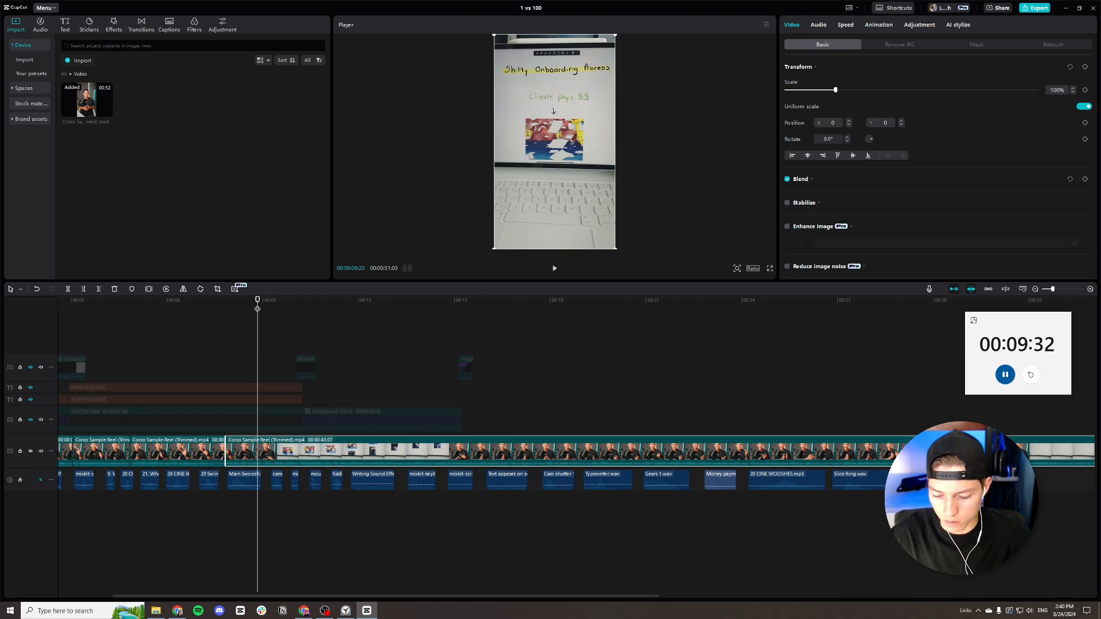
{"action": "key", "text": "ctrl+b"}
Split the reel clip at about 14 s, near the end of the onboarding laptop footage, and continue playback.
{"action": "scroll", "coordinate": [252, 412], "scroll_direction": "up", "scroll_amount": 2}
{"action": "key", "text": "space"}
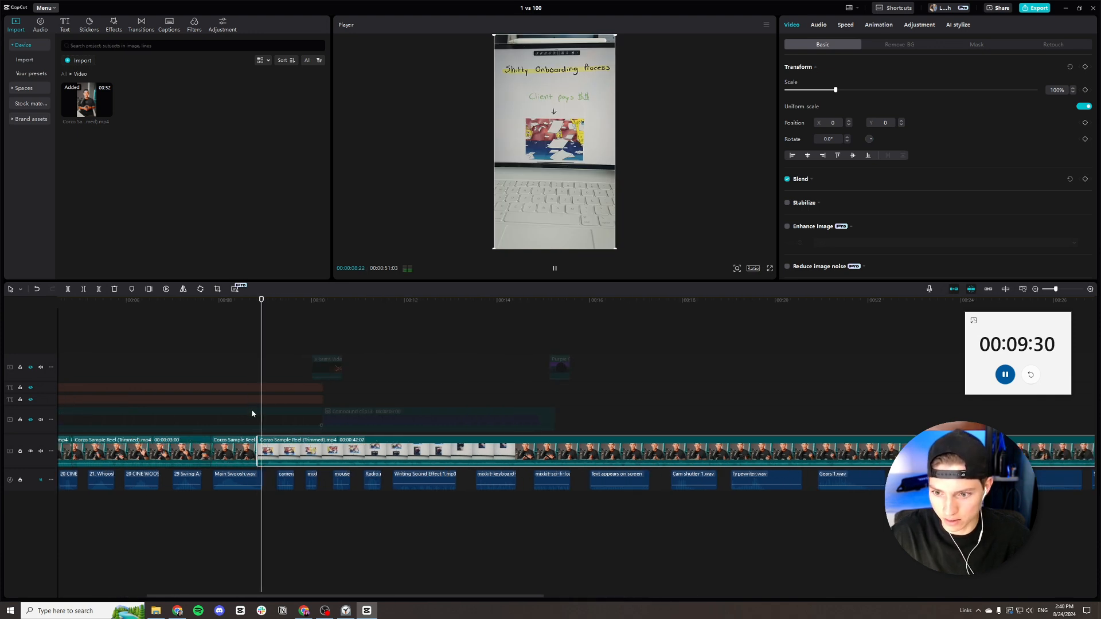
{"action": "key", "text": "space"}
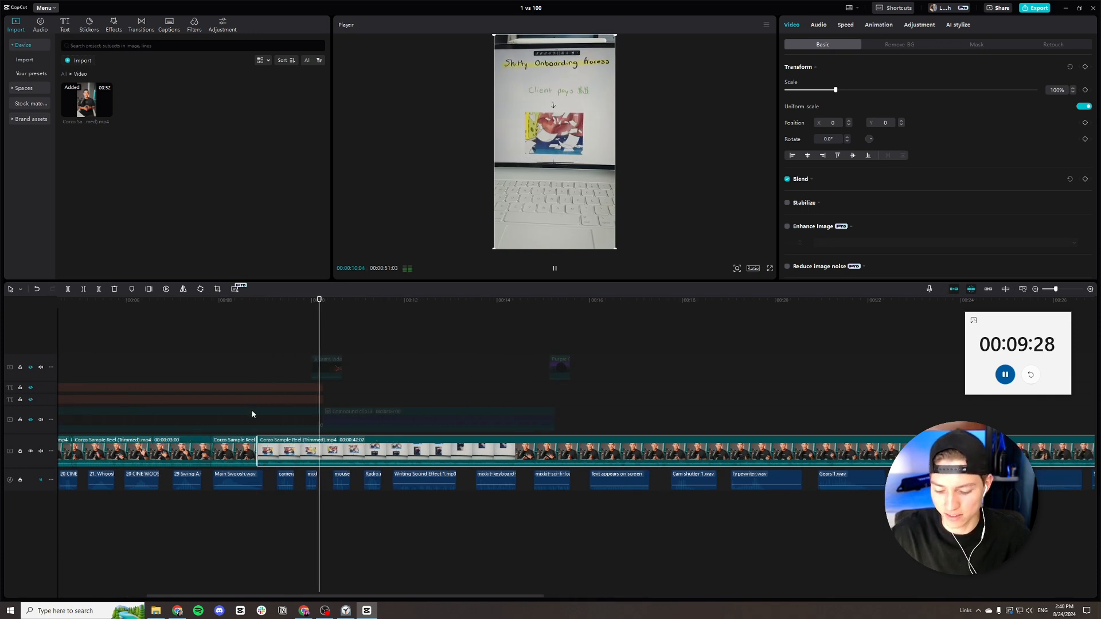
{"action": "scroll", "coordinate": [251, 434], "scroll_direction": "right", "scroll_amount": 1}
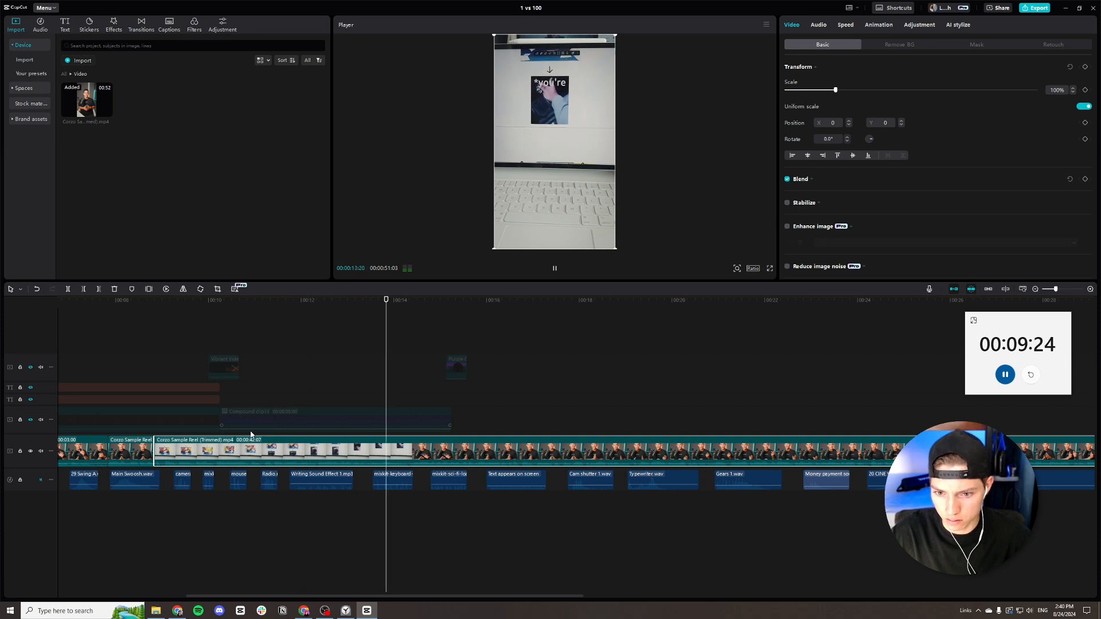
{"action": "key", "text": "space"}
{"action": "key", "text": "ctrl+b"}
{"action": "key", "text": "space"}
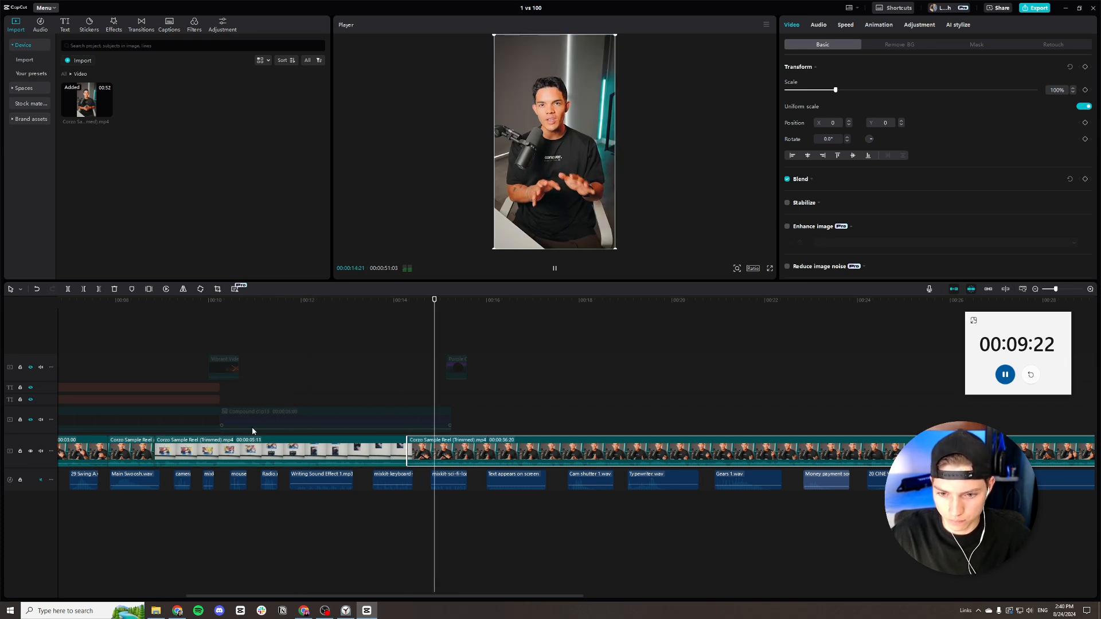
{"action": "scroll", "coordinate": [253, 427], "scroll_direction": "down", "scroll_amount": 2}
{"action": "scroll", "coordinate": [252, 427], "scroll_direction": "down", "scroll_amount": 3}
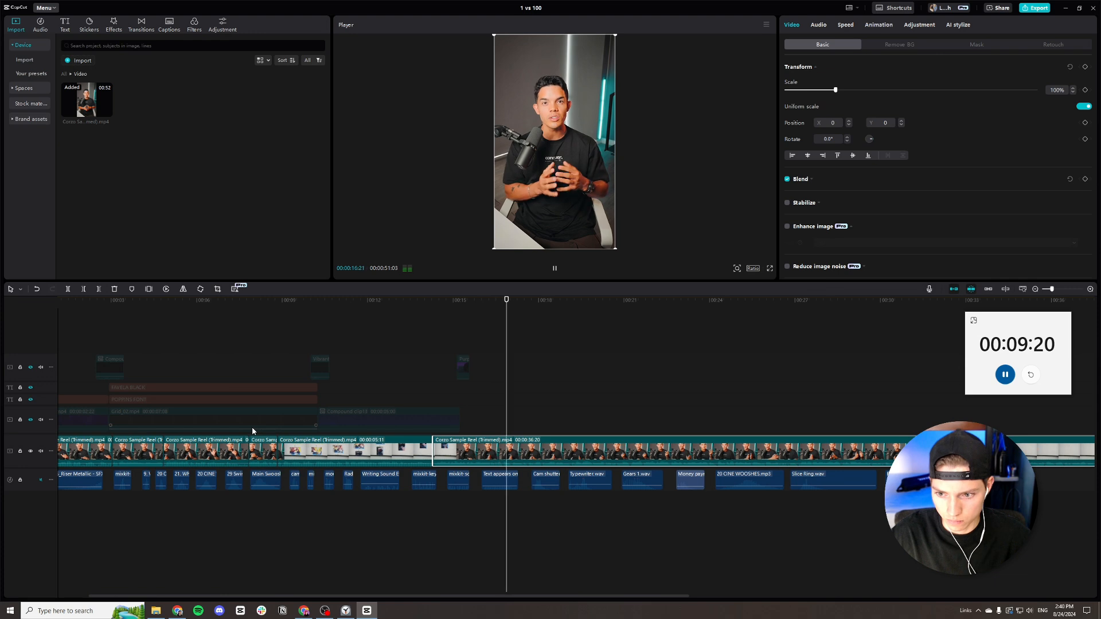
Move the Grid_02.mp4 clip onto its own visible track above and shorten it to end with the second reel segment.
{"action": "scroll", "coordinate": [252, 427], "scroll_direction": "down", "scroll_amount": 1}
{"action": "key", "text": "space"}
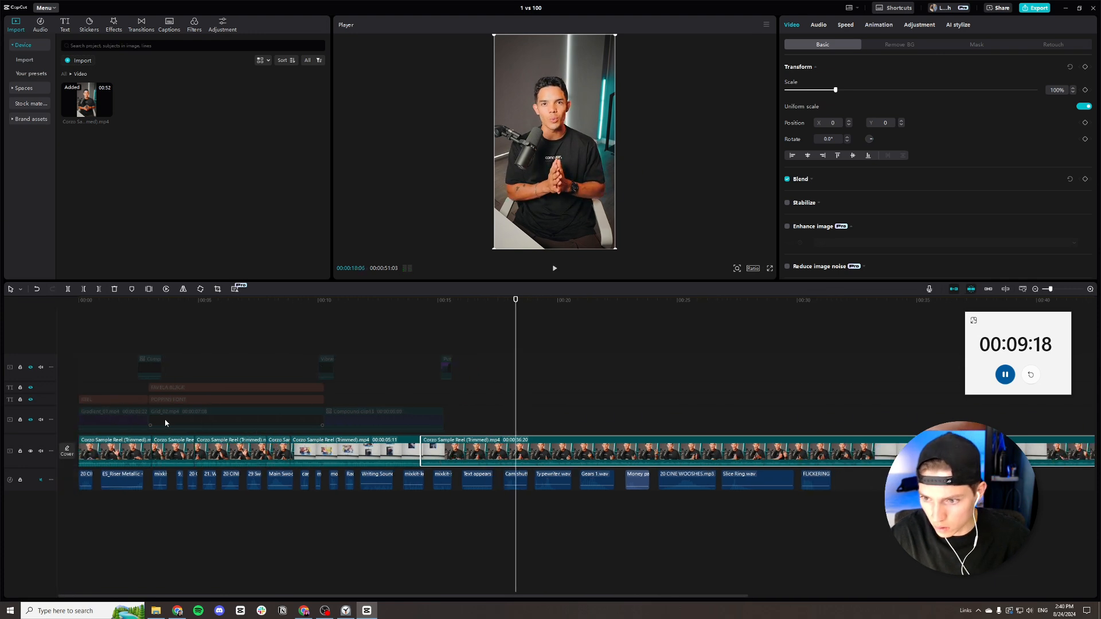
{"action": "left_click_drag", "start_coordinate": [165, 423], "coordinate": [171, 395]}
{"action": "left_click_drag", "start_coordinate": [319, 396], "coordinate": [195, 396]}
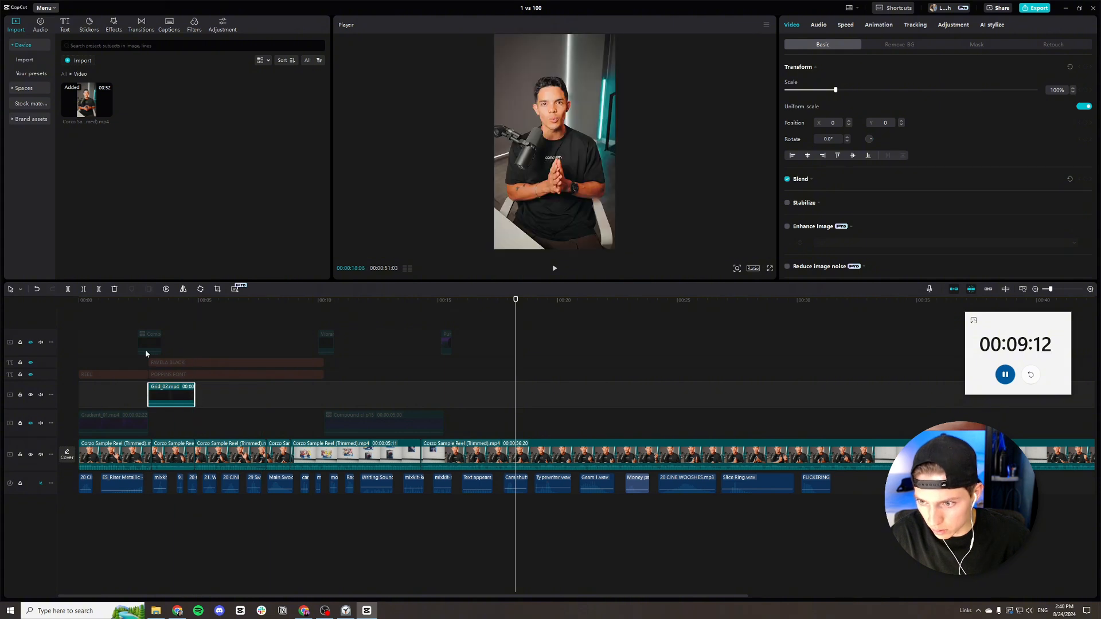
Preview the grid section from about 3 s and set the opacity of the reel segment beneath it to 0%.
{"action": "left_click", "coordinate": [147, 318]}
{"action": "key", "text": "space"}
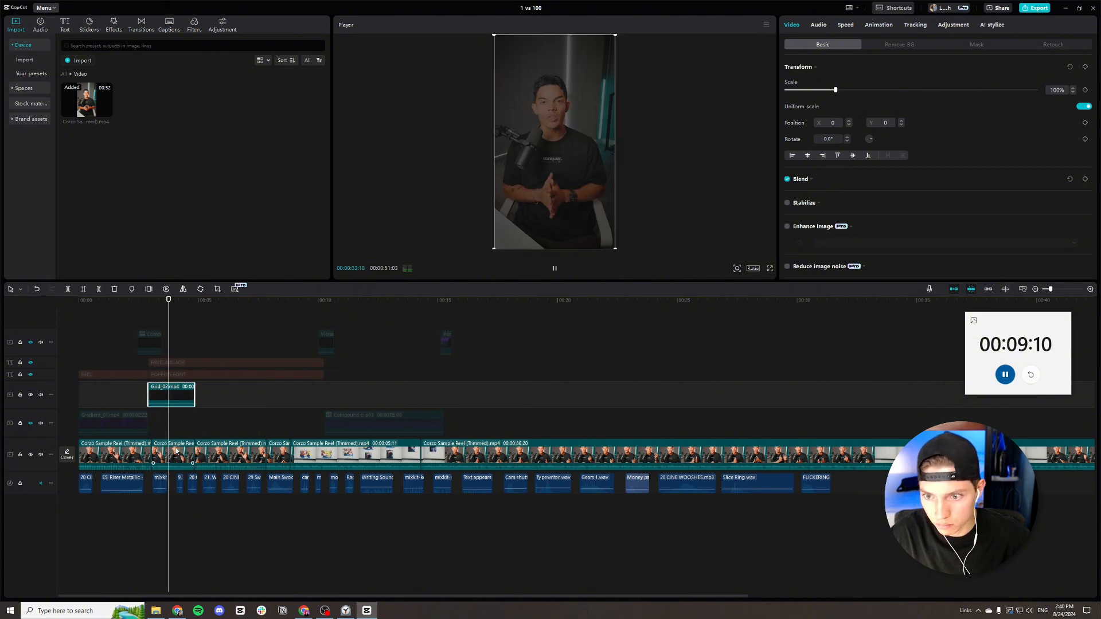
{"action": "left_click", "coordinate": [803, 179]}
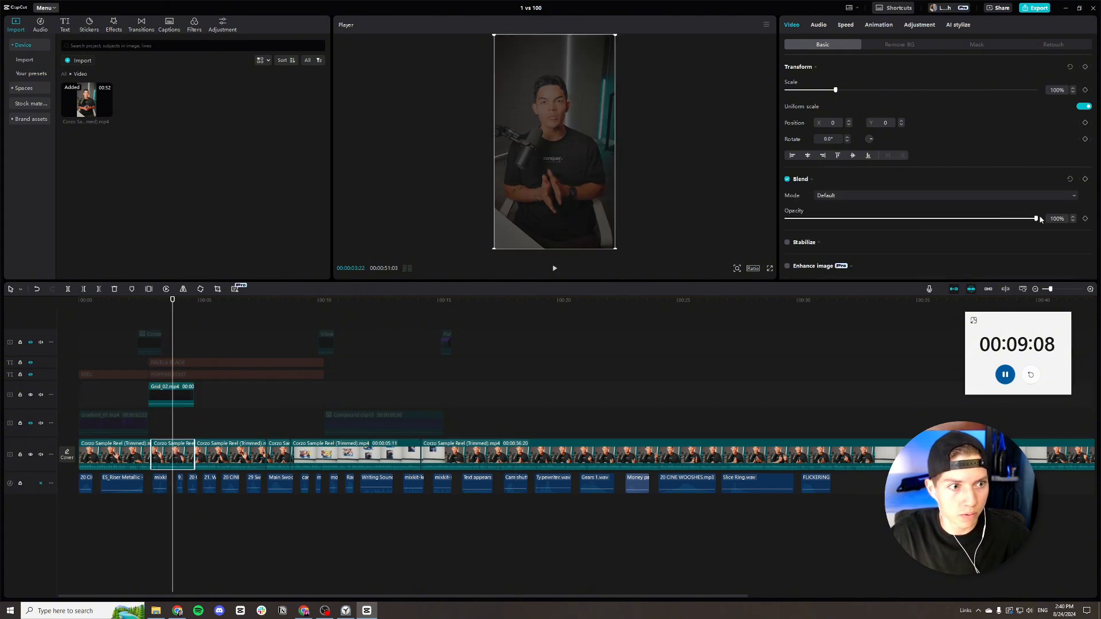
{"action": "left_click_drag", "start_coordinate": [1040, 219], "coordinate": [796, 218]}
{"action": "left_click_drag", "start_coordinate": [731, 236], "coordinate": [712, 241]}
Play on from the end of the grid section, past the laptop footage, and split the reel clip at 00:00:19:02.
{"action": "left_click", "coordinate": [196, 307]}
{"action": "key", "text": "space"}
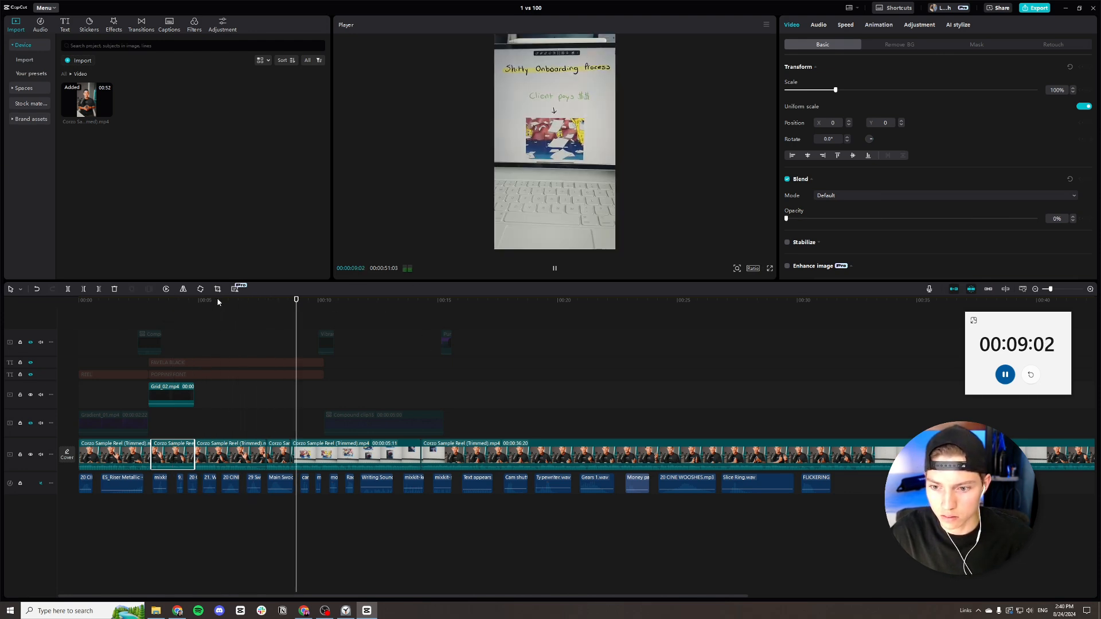
{"action": "left_click_drag", "start_coordinate": [267, 329], "coordinate": [338, 347]}
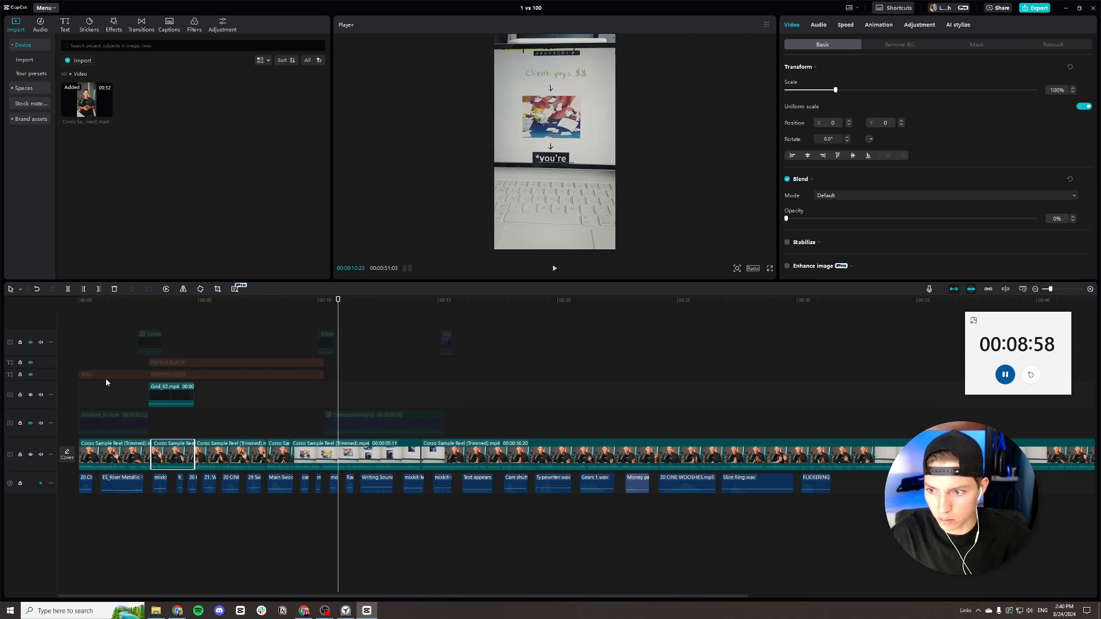
{"action": "key", "text": "space"}
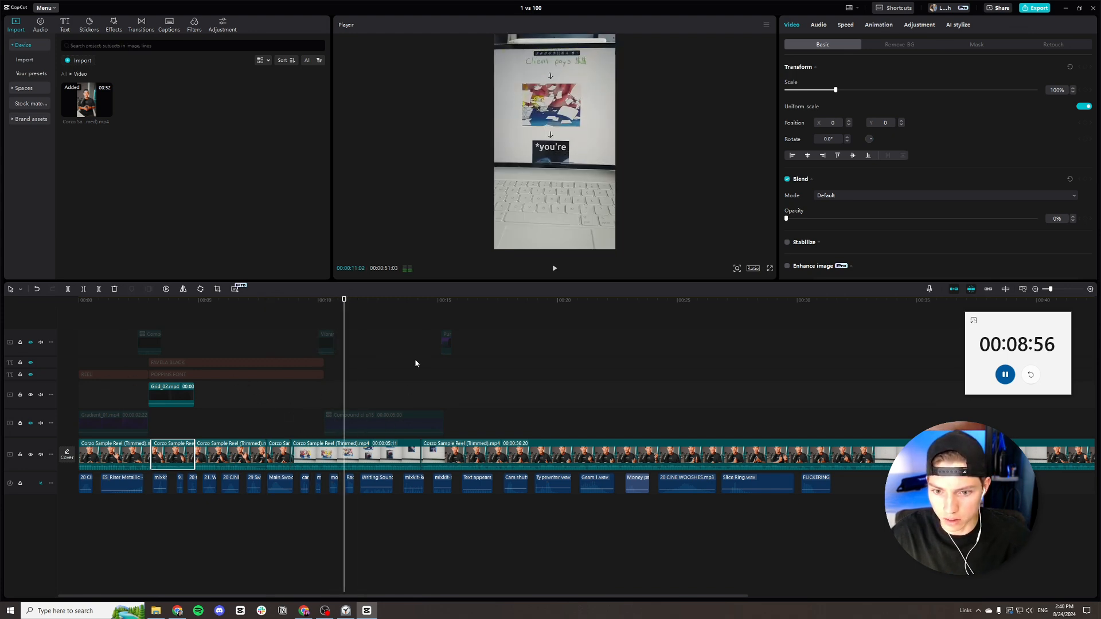
{"action": "left_click", "coordinate": [417, 364]}
{"action": "scroll", "coordinate": [431, 424], "scroll_direction": "right", "scroll_amount": 3}
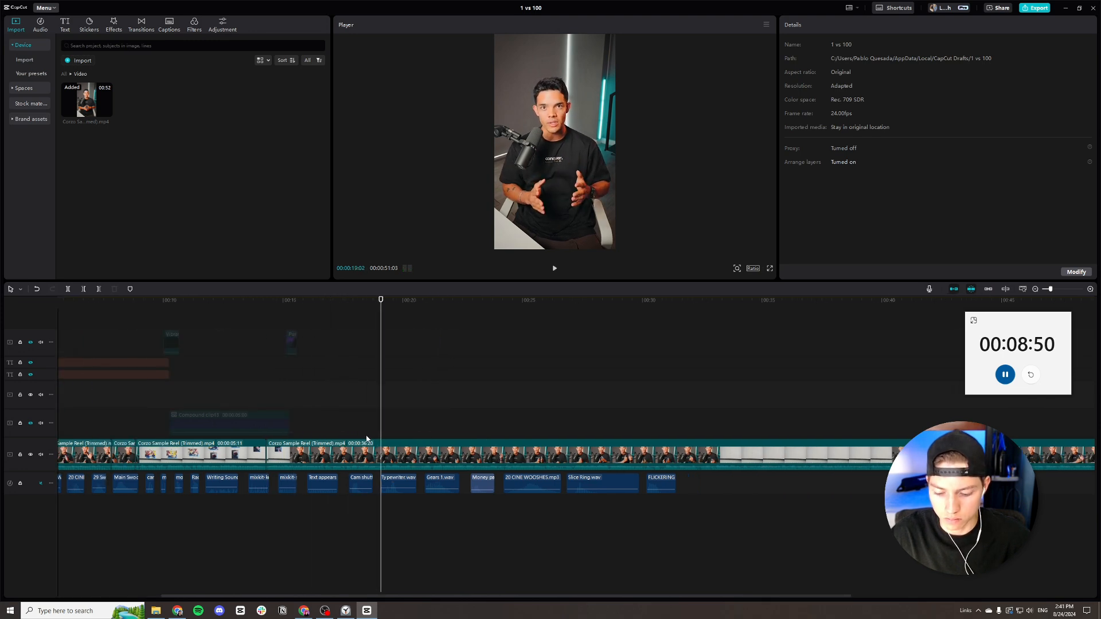
{"action": "scroll", "coordinate": [344, 355], "scroll_direction": "up", "scroll_amount": 2}
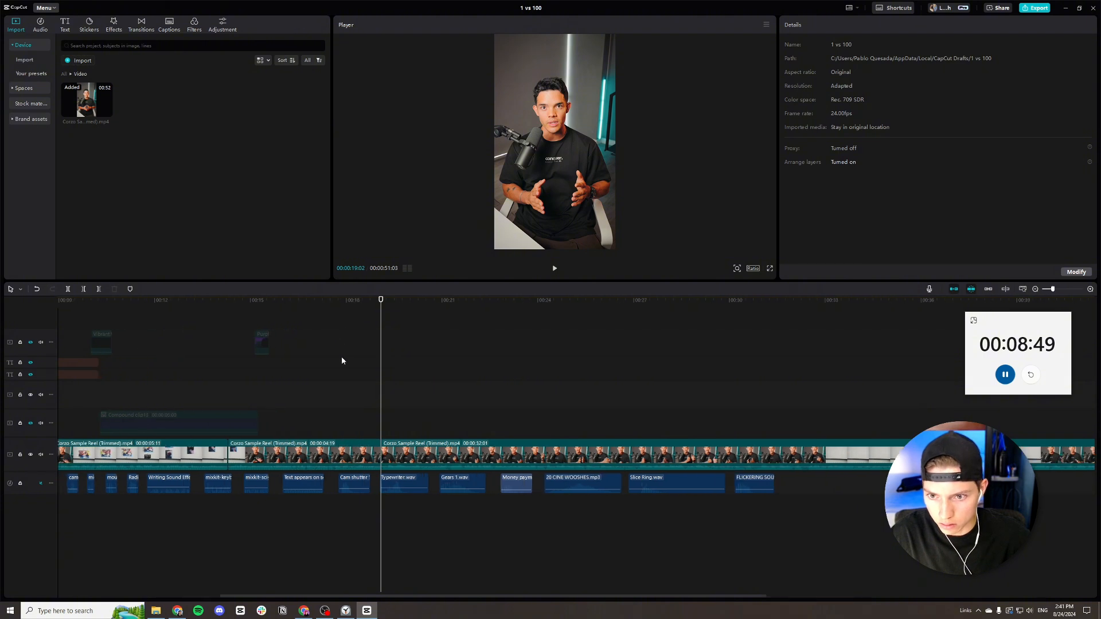
Play back the part before the 19 s cut and split the reel clip at about 16.6 s.
{"action": "scroll", "coordinate": [270, 303], "scroll_direction": "up", "scroll_amount": 1}
{"action": "left_click", "coordinate": [288, 328]}
{"action": "key", "text": "space"}
{"action": "left_click", "coordinate": [262, 307]}
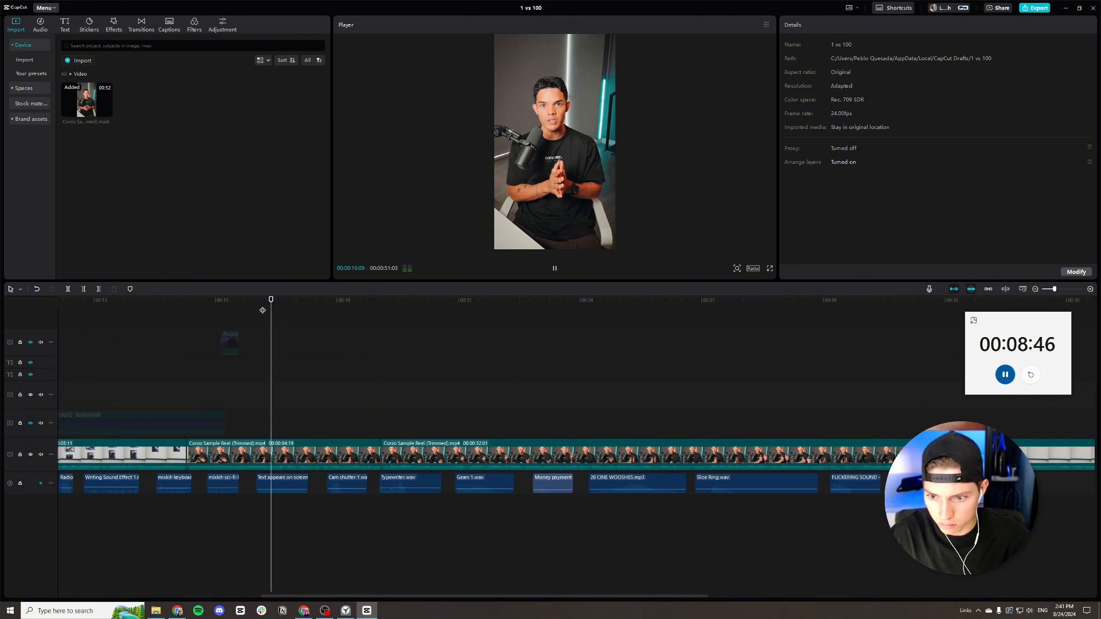
{"action": "key", "text": "space"}
{"action": "key", "text": "space"}
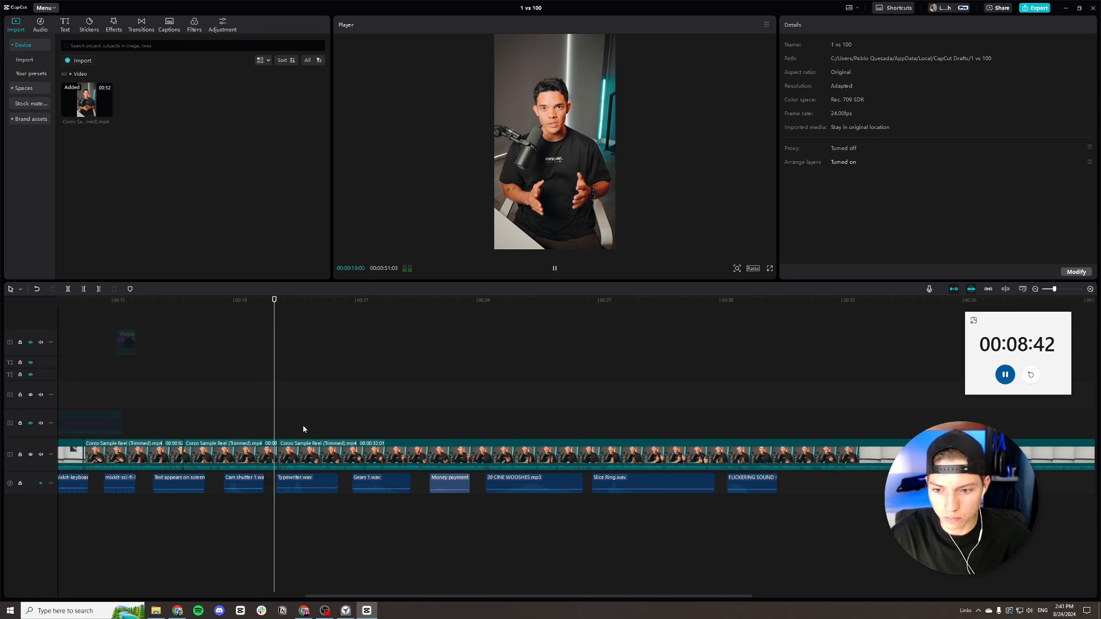
Copy the Grid_02.mp4 clip and paste it at the start of the reel segment that begins at about 16.6 s.
{"action": "scroll", "coordinate": [304, 429], "scroll_direction": "left", "scroll_amount": 6}
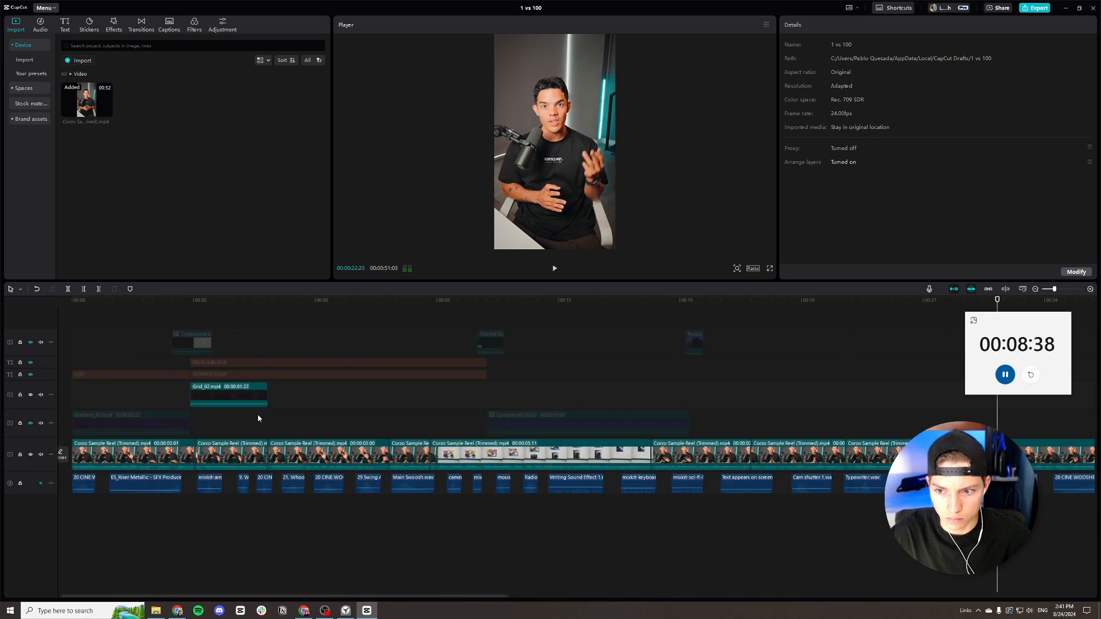
{"action": "left_click", "coordinate": [242, 398]}
{"action": "scroll", "coordinate": [448, 362], "scroll_direction": "right", "scroll_amount": 5}
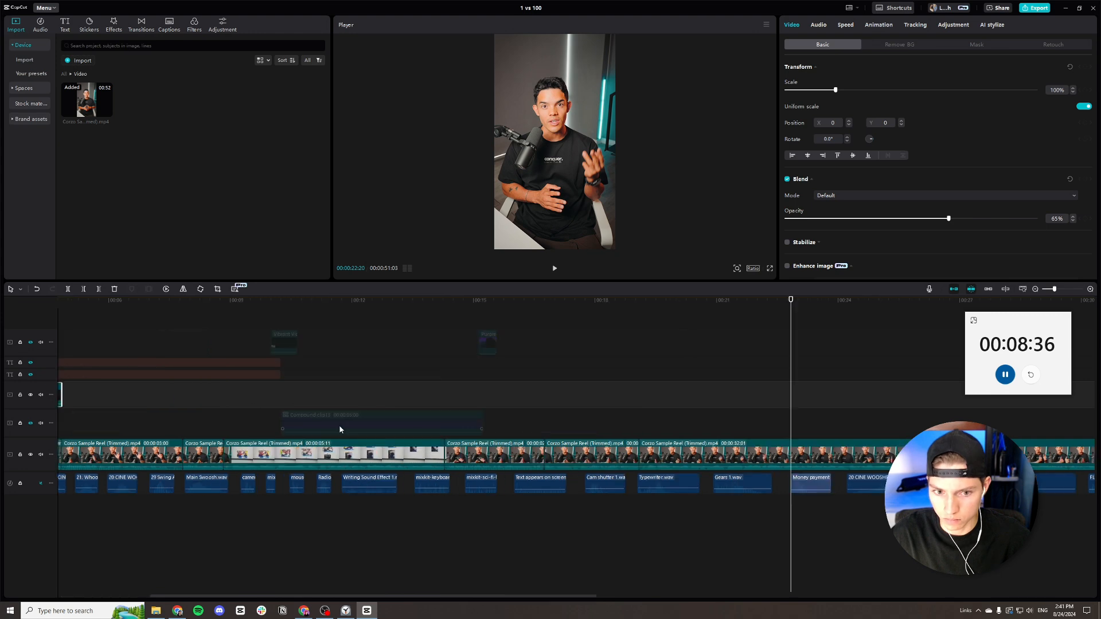
{"action": "key", "text": "space"}
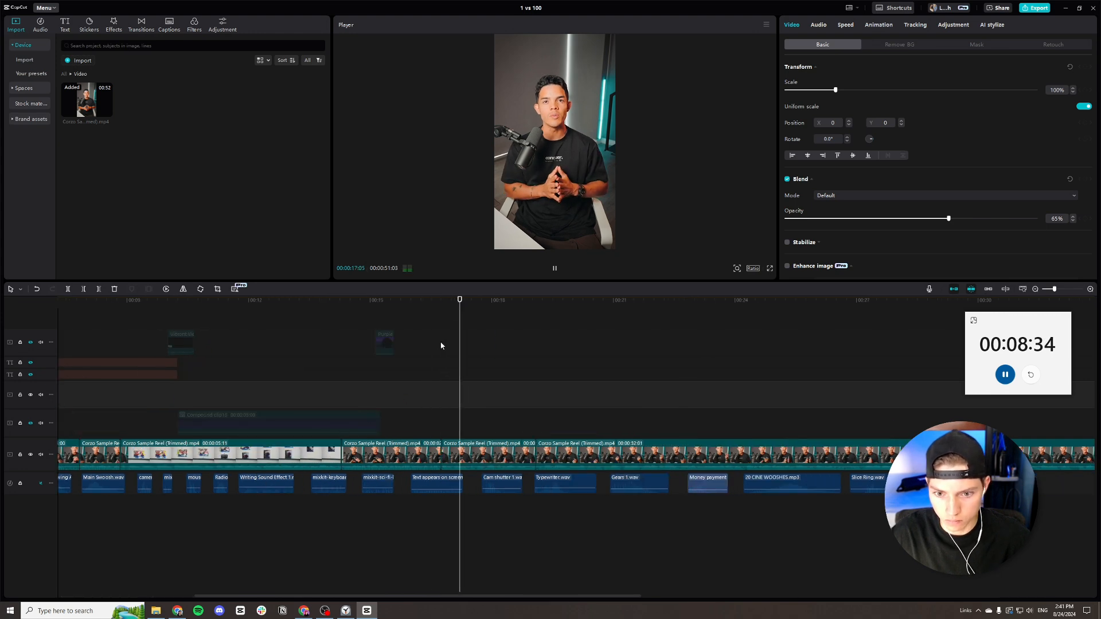
{"action": "scroll", "coordinate": [442, 370], "scroll_direction": "right", "scroll_amount": 2}
{"action": "left_click", "coordinate": [339, 313]}
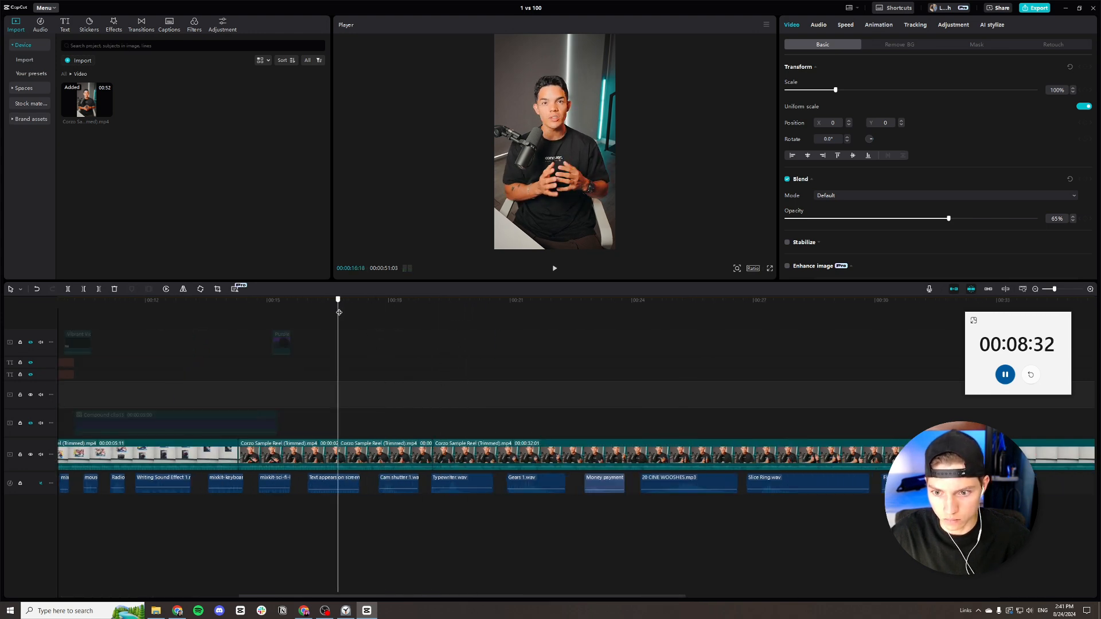
{"action": "key", "text": "ctrl+v"}
{"action": "key", "text": "space"}
{"action": "key", "text": "space"}
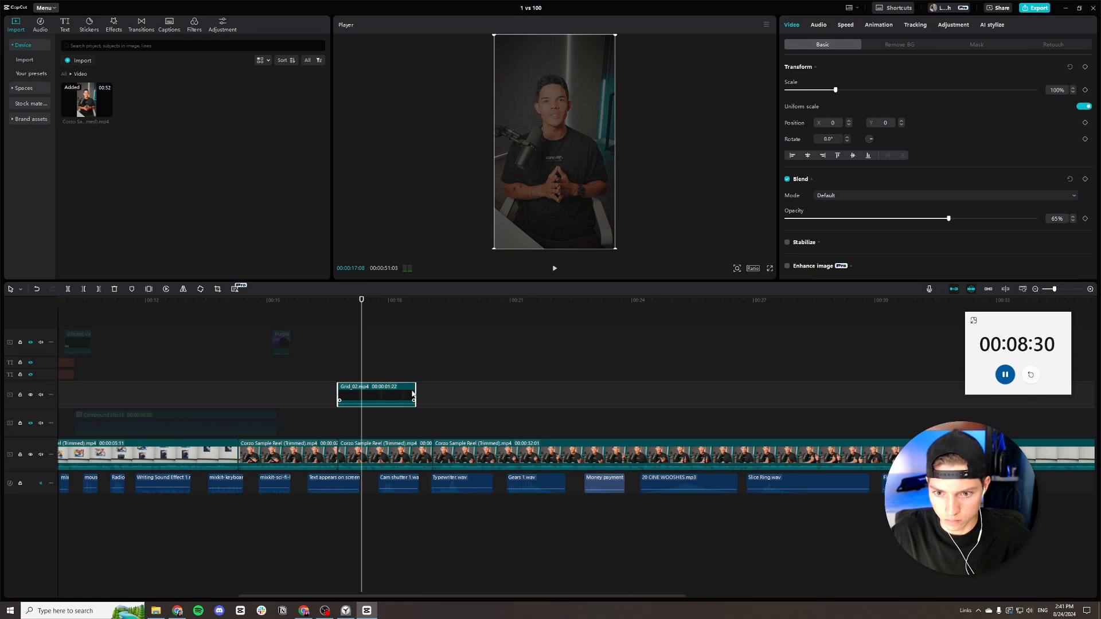
Extend the pasted grid clip to the end of the reel segment beneath it and set that segment's opacity to 0%.
{"action": "left_click_drag", "start_coordinate": [419, 389], "coordinate": [431, 393]}
{"action": "key", "text": "space"}
{"action": "key", "text": "space"}
{"action": "left_click", "coordinate": [405, 449]}
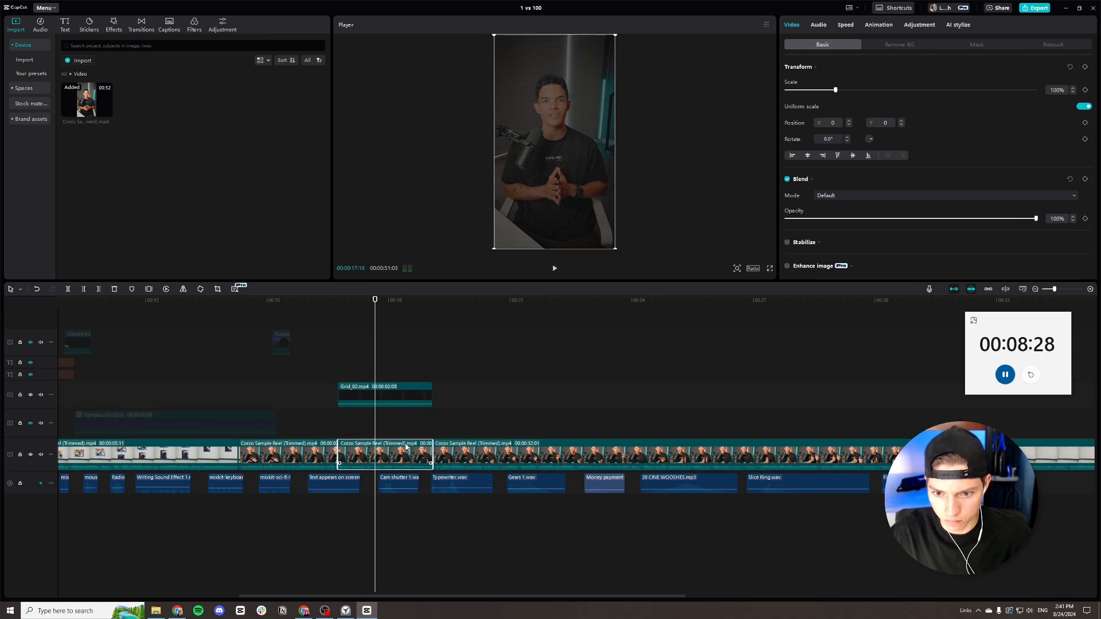
{"action": "left_click_drag", "start_coordinate": [1035, 221], "coordinate": [786, 220]}
Play on from the second grid section and split the reel clip at about 21.2 s and again at about 22.6 s.
{"action": "key", "text": "space"}
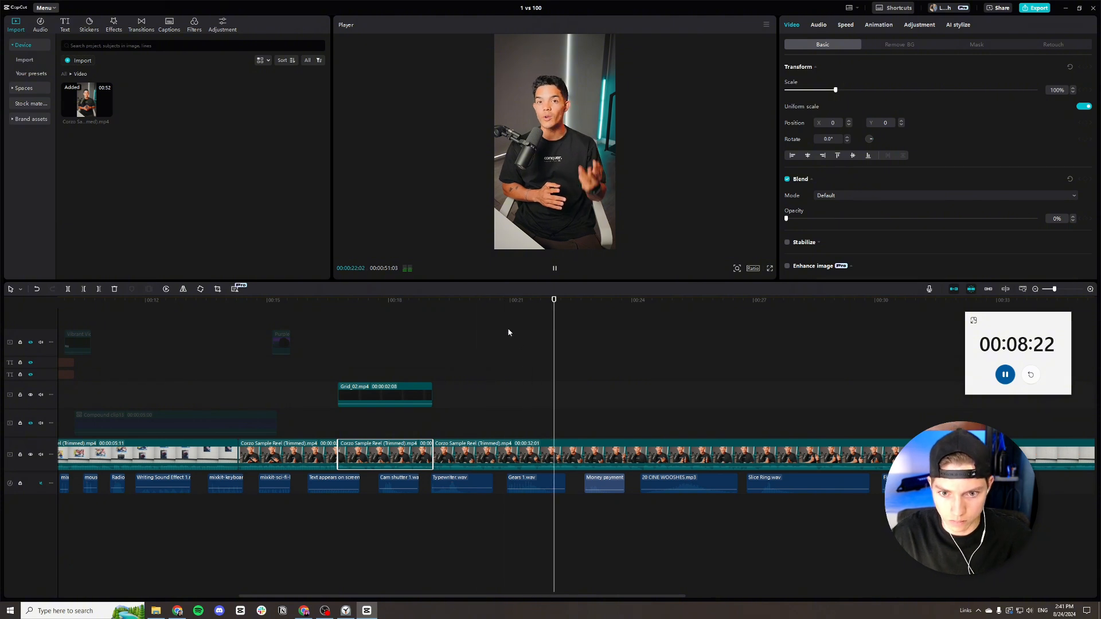
{"action": "left_click", "coordinate": [506, 310]}
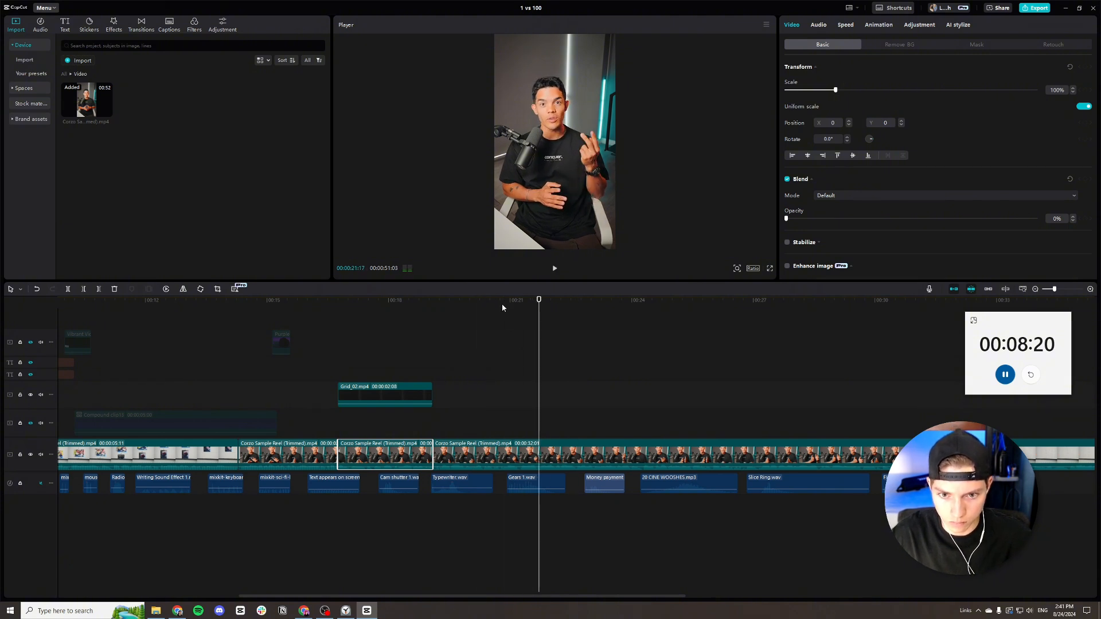
{"action": "left_click_drag", "start_coordinate": [503, 310], "coordinate": [519, 315]}
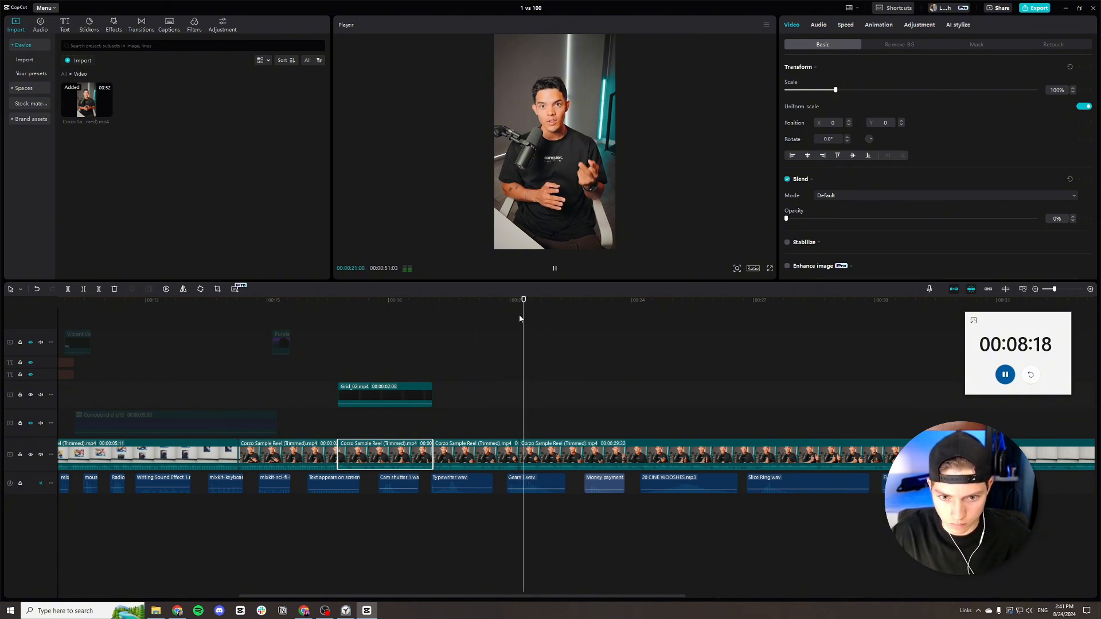
{"action": "key", "text": "space"}
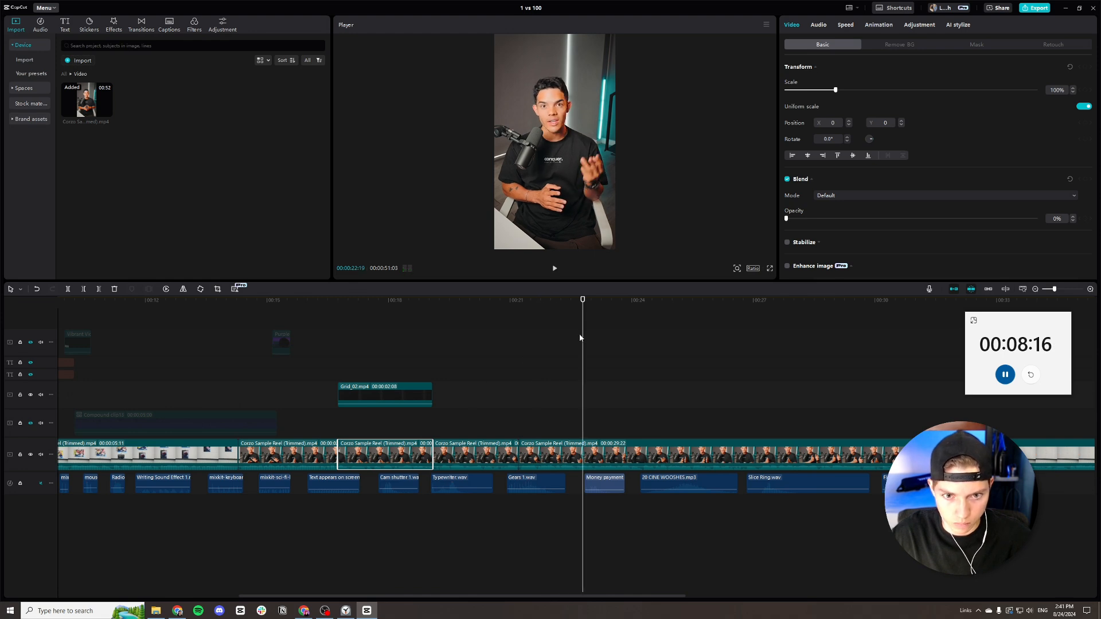
{"action": "left_click", "coordinate": [576, 315]}
Split the reel clip at about 24 s, then replace that cut with one at about 24.2 s.
{"action": "key", "text": "space"}
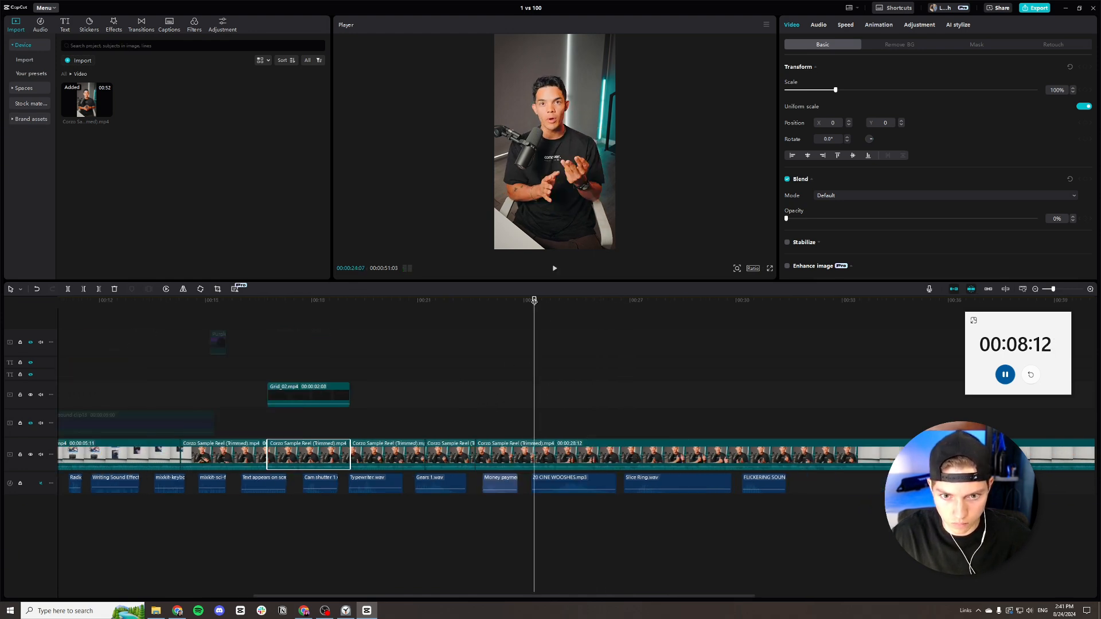
{"action": "left_click_drag", "start_coordinate": [533, 300], "coordinate": [522, 304]}
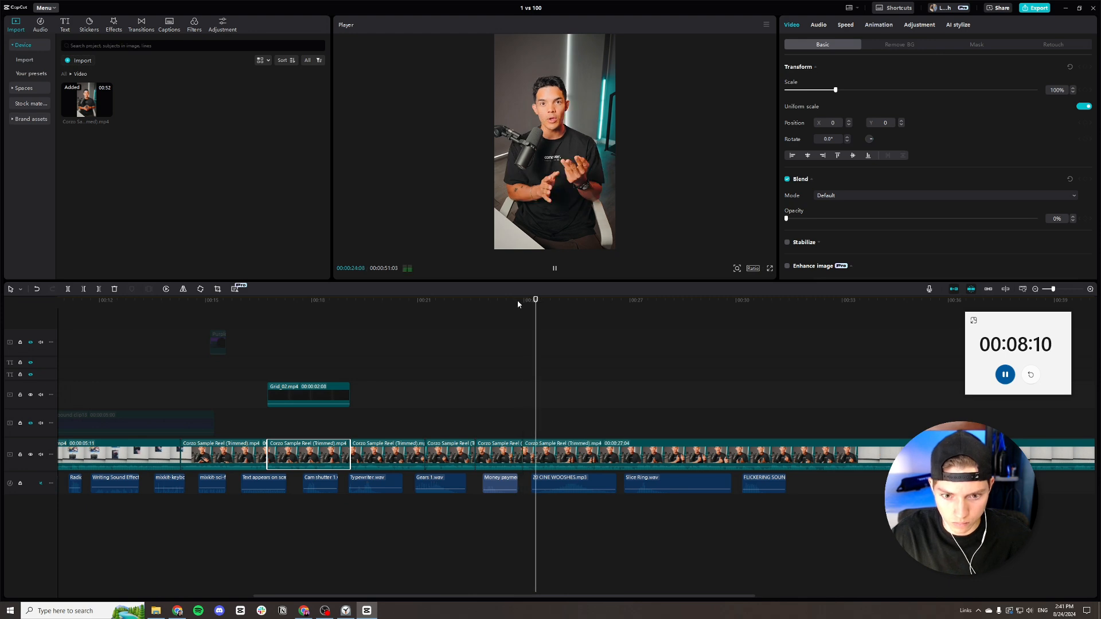
{"action": "left_click_drag", "start_coordinate": [540, 314], "coordinate": [533, 313]}
Play the reel on from about 24.2 s and split the clip at 00:00:27:02.
{"action": "key", "text": "space"}
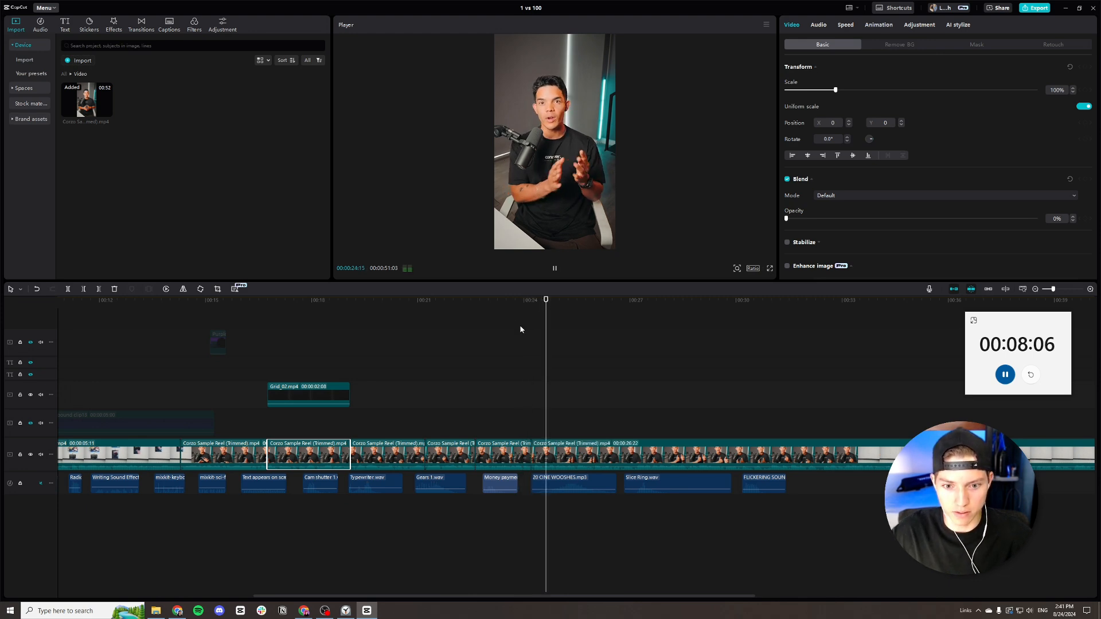
{"action": "scroll", "coordinate": [508, 371], "scroll_direction": "down", "scroll_amount": 3}
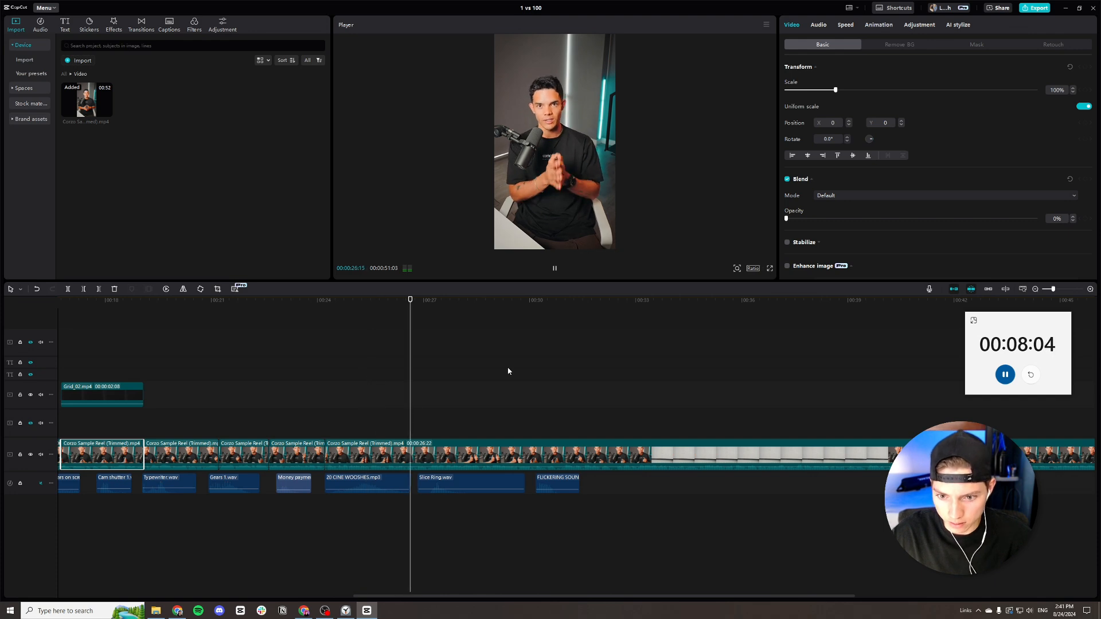
{"action": "key", "text": "space"}
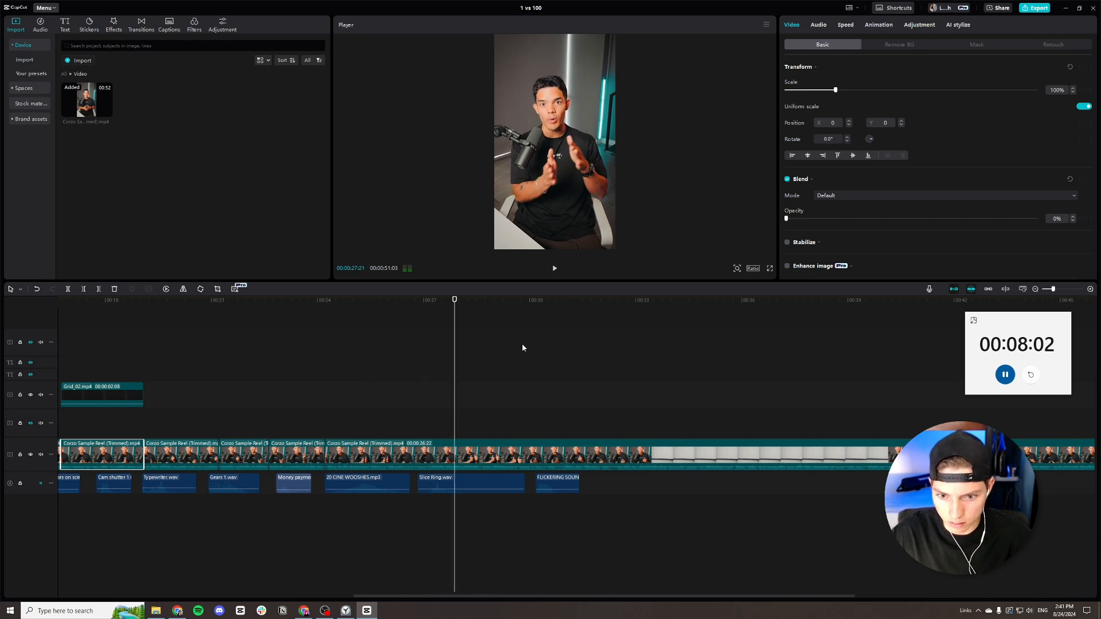
{"action": "left_click", "coordinate": [405, 301]}
{"action": "key", "text": "space"}
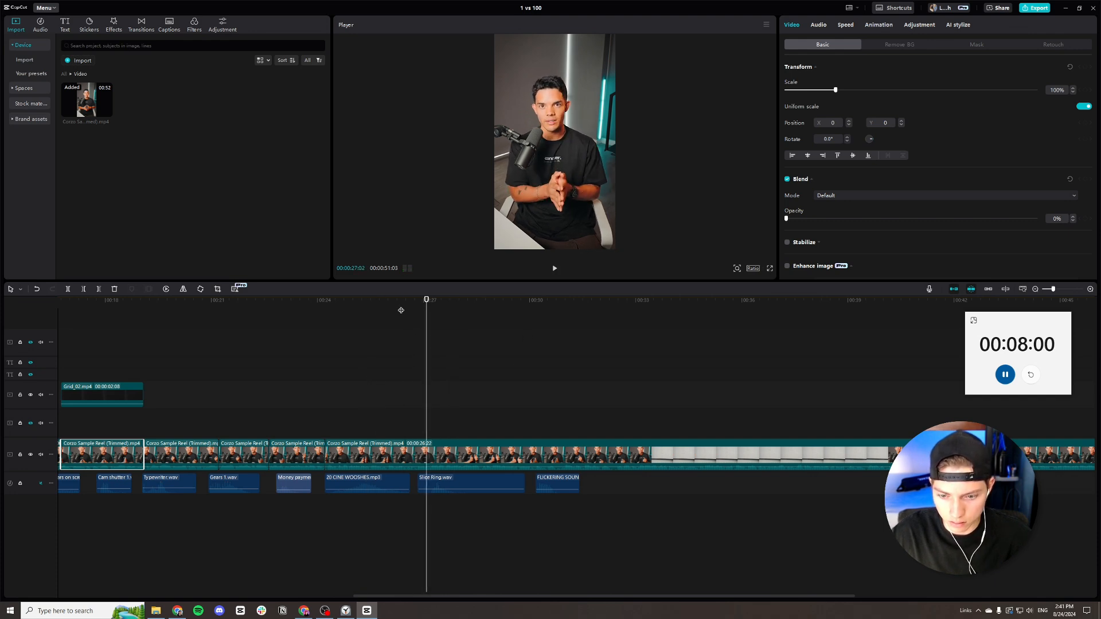
{"action": "key", "text": "ctrl+b"}
Split the reel clip at 00:00:28:15 and again at about 30.9 s.
{"action": "key", "text": "space"}
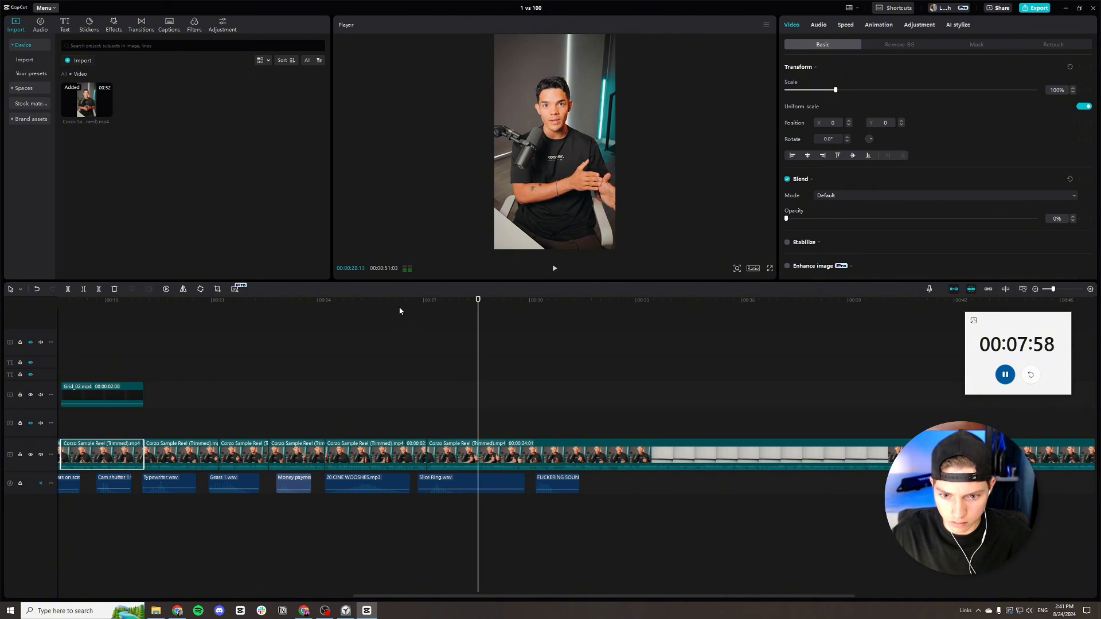
{"action": "left_click_drag", "start_coordinate": [478, 312], "coordinate": [480, 312]}
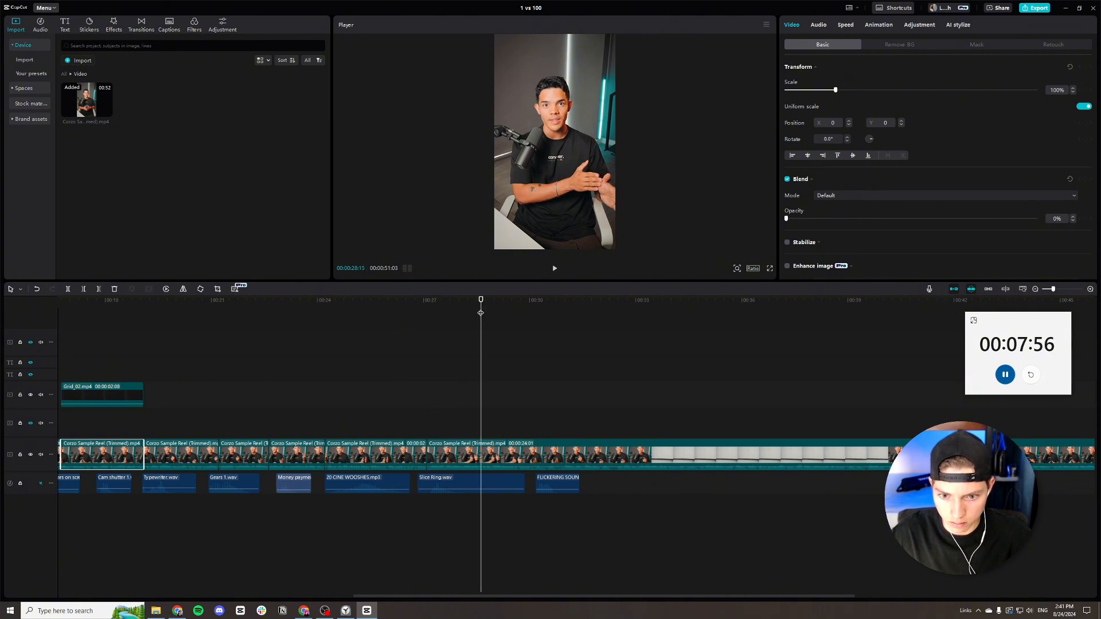
{"action": "key", "text": "space"}
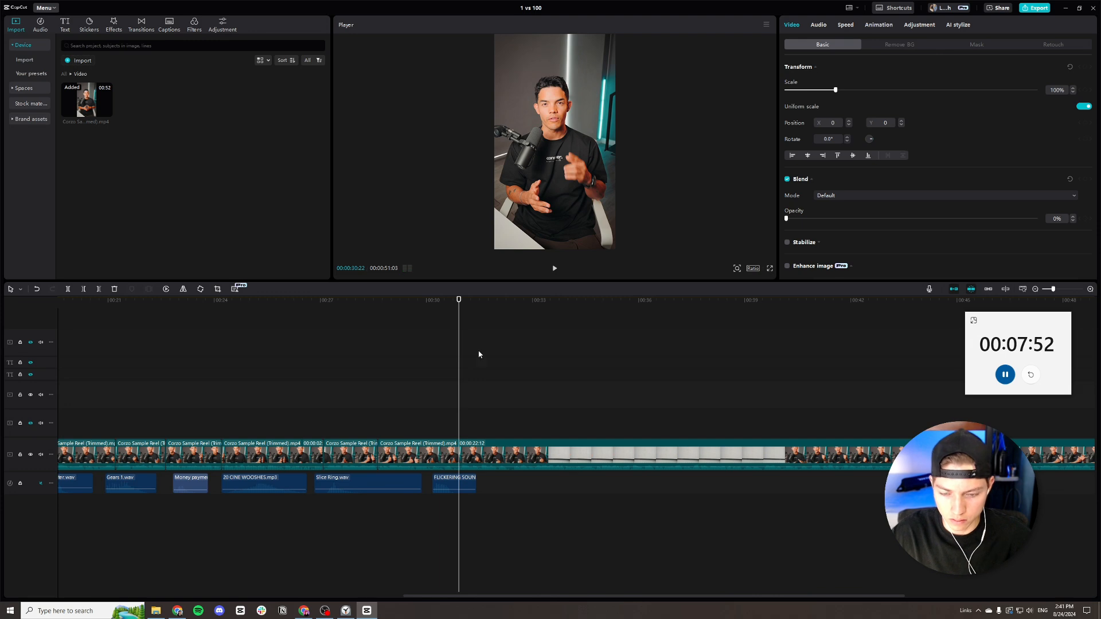
{"action": "key", "text": "space"}
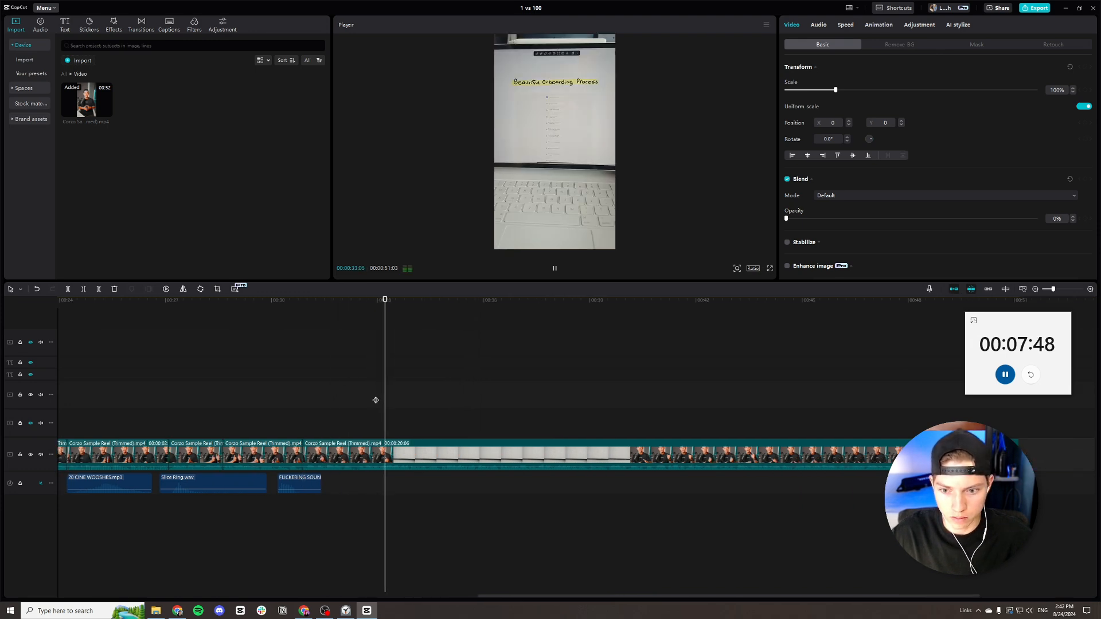
Split the reel clip at about 33 s, just before the beautiful onboarding laptop footage.
{"action": "left_click", "coordinate": [386, 313]}
{"action": "left_click_drag", "start_coordinate": [385, 313], "coordinate": [377, 315]}
{"action": "key", "text": "space"}
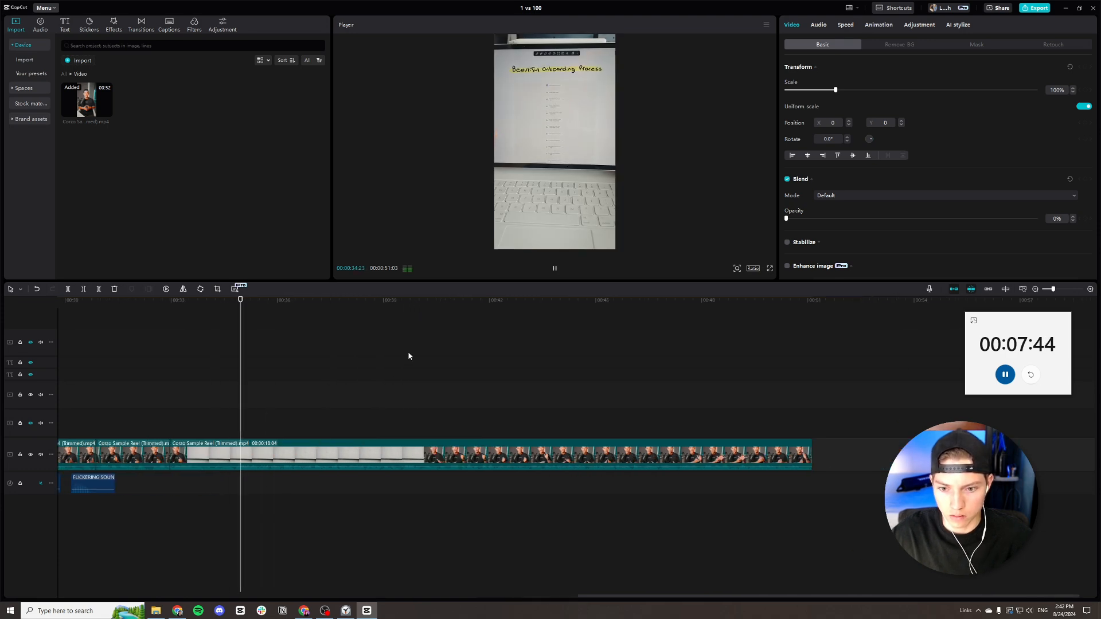
Split the reel clip near the end of the laptop footage at about 39.5 s and again at about 43.1 s.
{"action": "left_click", "coordinate": [387, 305]}
{"action": "key", "text": "space"}
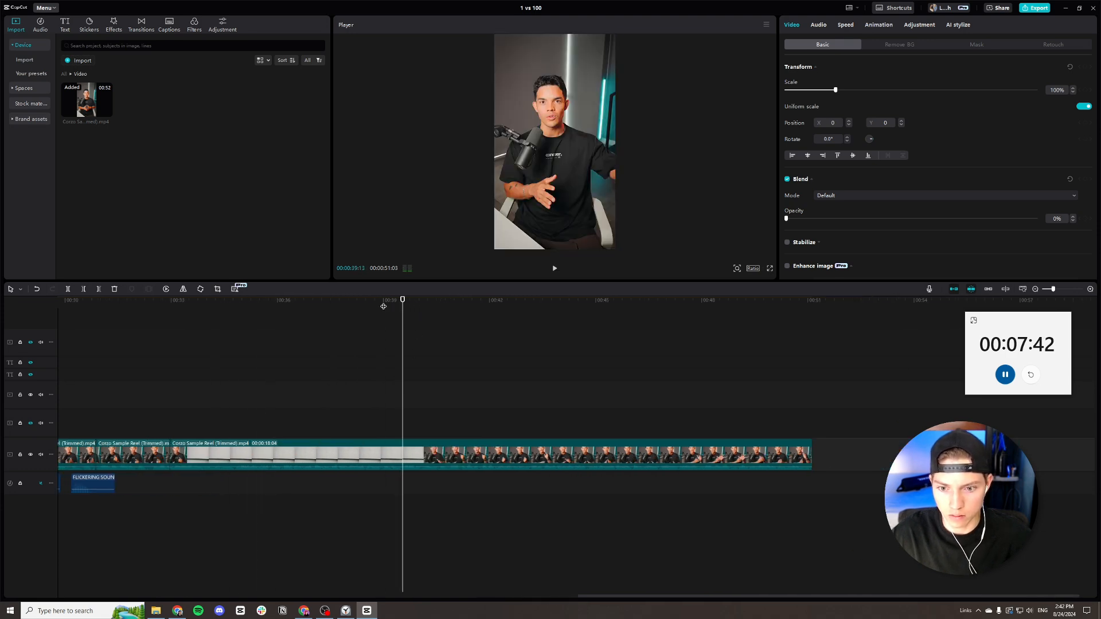
{"action": "key", "text": "ctrl+b"}
{"action": "key", "text": "space"}
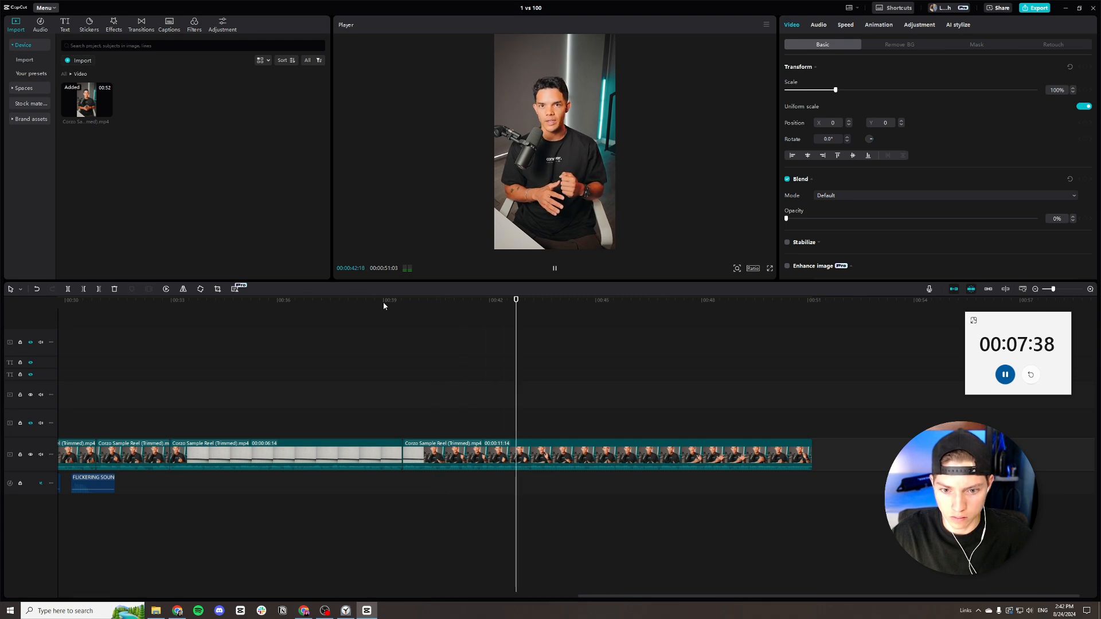
{"action": "key", "text": "space"}
{"action": "key", "text": "ctrl+b"}
{"action": "key", "text": "space"}
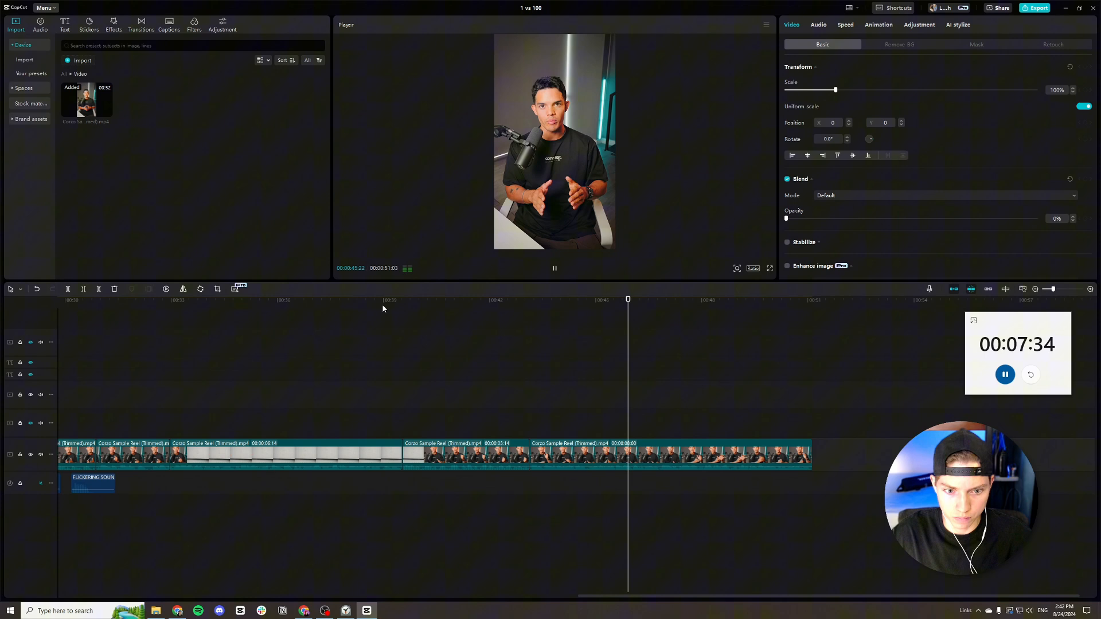
Split the reel clip at 00:00:47:09 and cover the segment before the cut with the blue compound background, trimmed to 00:00:04:06.
{"action": "key", "text": "space"}
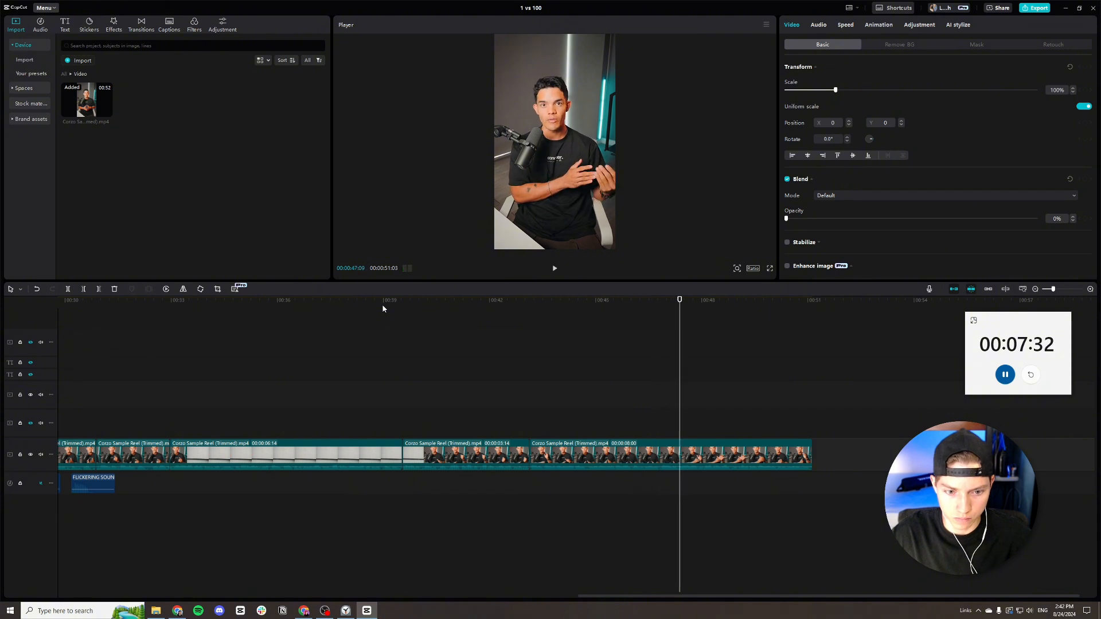
{"action": "scroll", "coordinate": [407, 372], "scroll_direction": "down", "scroll_amount": 1}
{"action": "scroll", "coordinate": [326, 426], "scroll_direction": "left", "scroll_amount": 8}
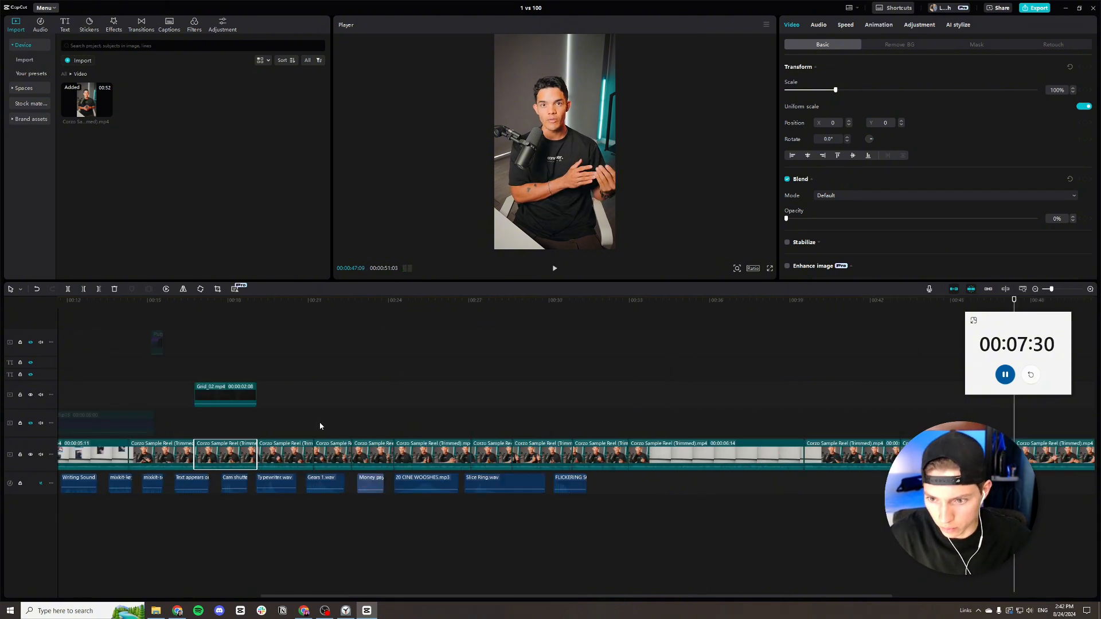
{"action": "left_click_drag", "start_coordinate": [414, 427], "coordinate": [639, 400]}
{"action": "left_click", "coordinate": [576, 344]}
{"action": "key", "text": "space"}
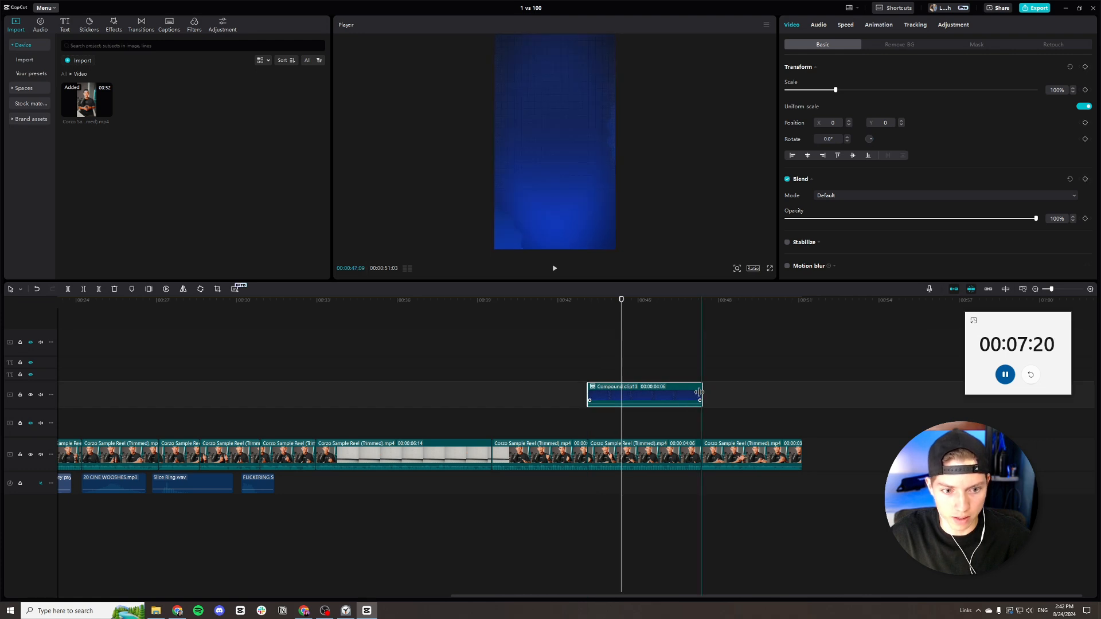
Play the reel's opening section and unhide the lower text track holding the REEL TEMPLATE title.
{"action": "scroll", "coordinate": [309, 424], "scroll_direction": "left", "scroll_amount": 10}
{"action": "left_click", "coordinate": [201, 302]}
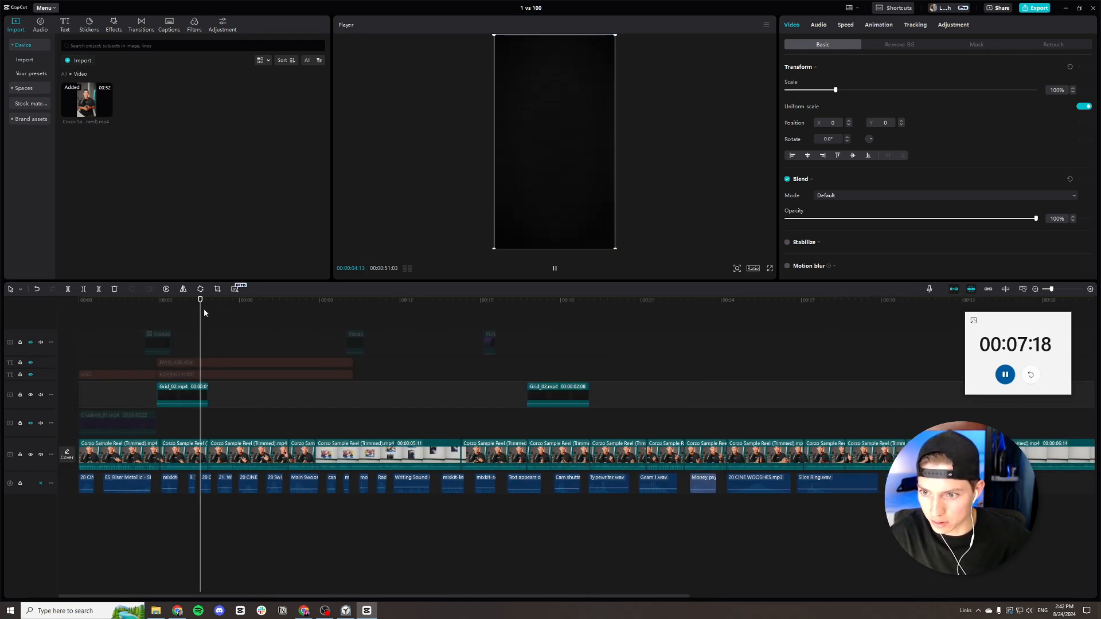
{"action": "key", "text": "space"}
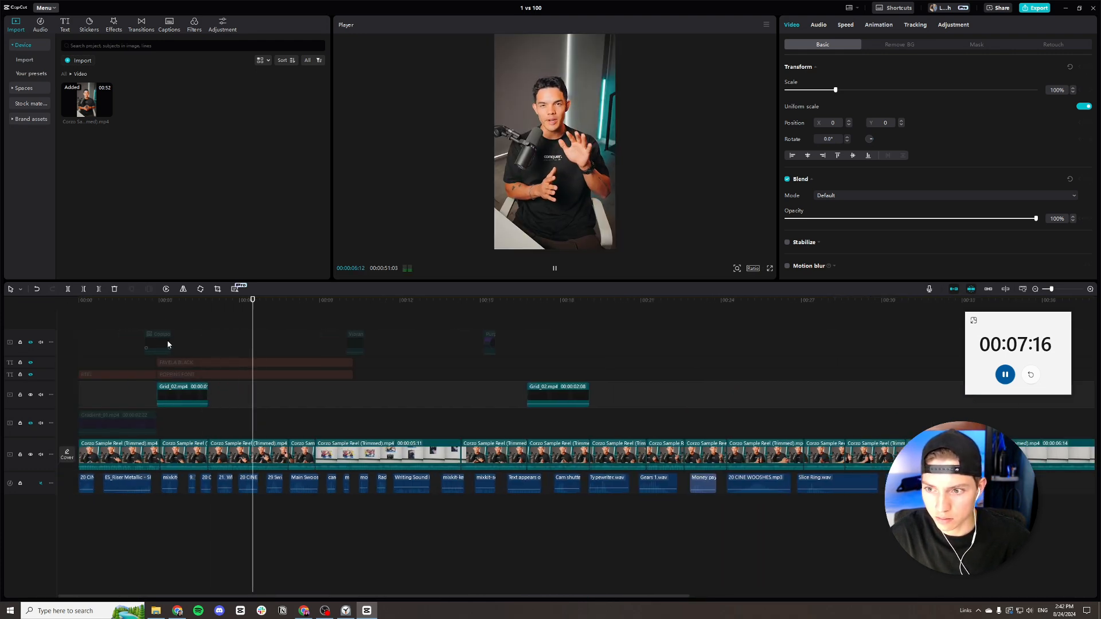
{"action": "left_click_drag", "start_coordinate": [161, 306], "coordinate": [103, 315]}
{"action": "left_click", "coordinate": [31, 375]}
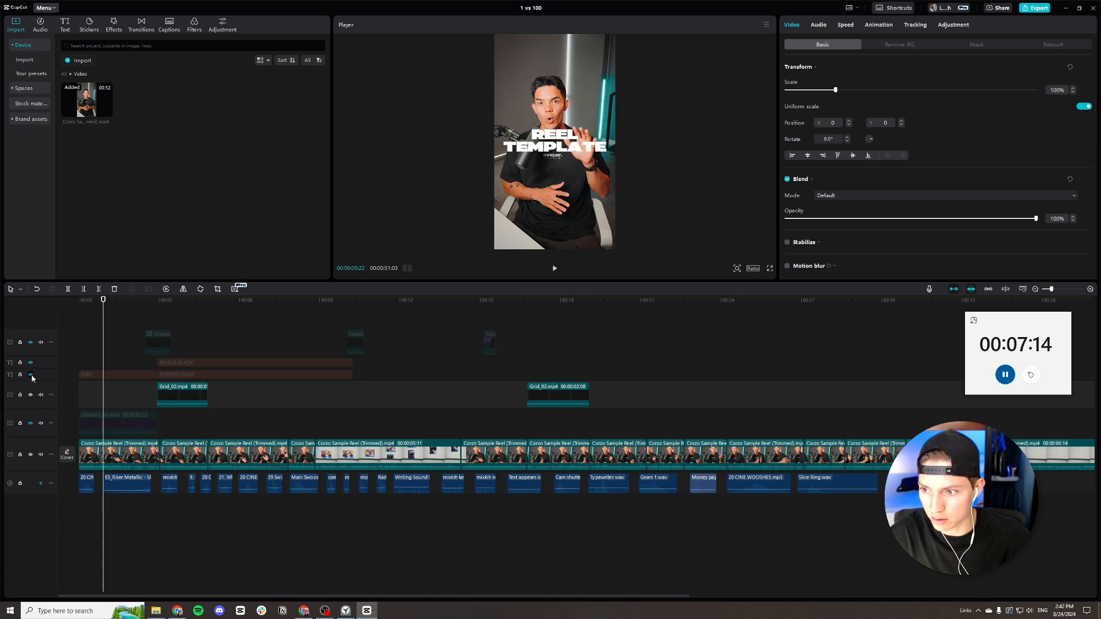
Replace the opening title with "DON'T DO THIS" over "WITH CLIENTS" on two lines and scale it down to fit inside the frame.
{"action": "left_click", "coordinate": [590, 142]}
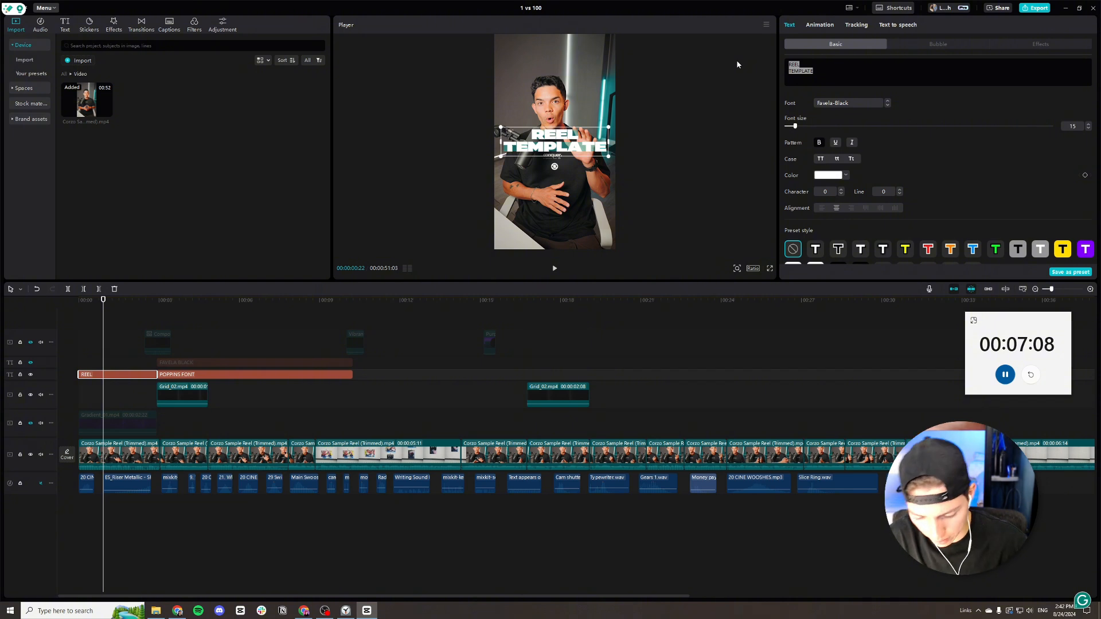
{"action": "type", "text": "DON'T DO"}
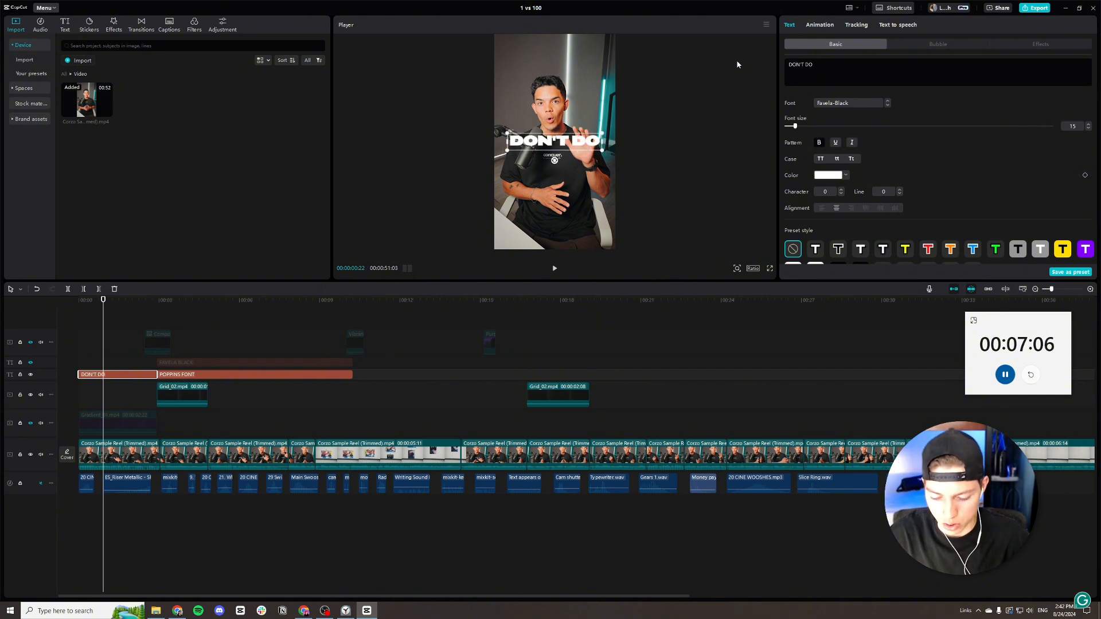
{"action": "type", "text": " THIS"}
{"action": "key", "text": "Return"}
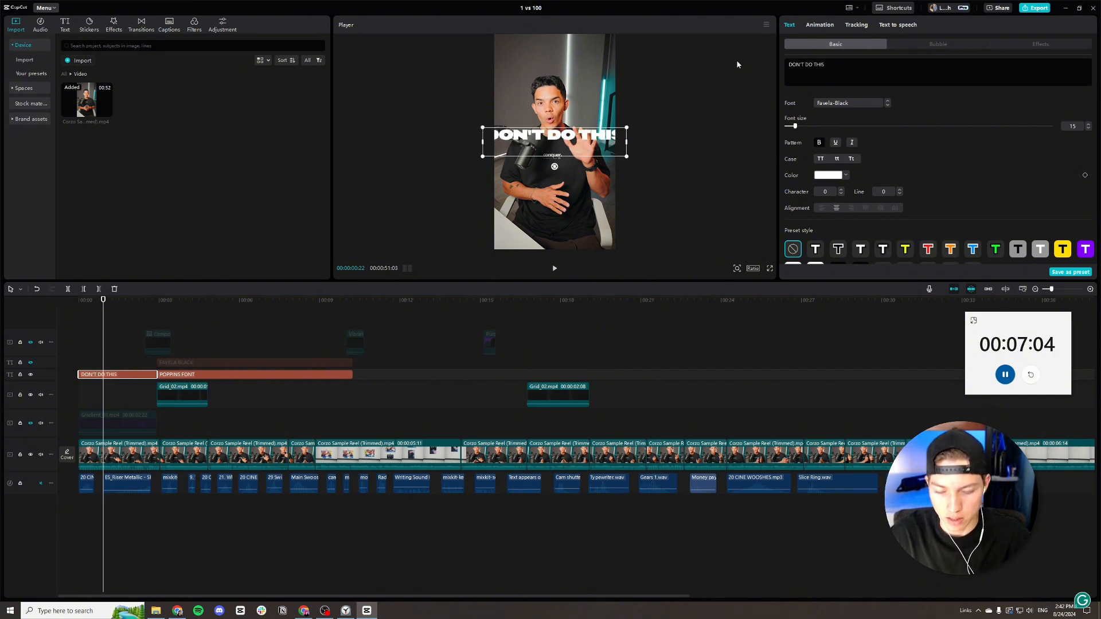
{"action": "type", "text": "WITH CLIENTS"}
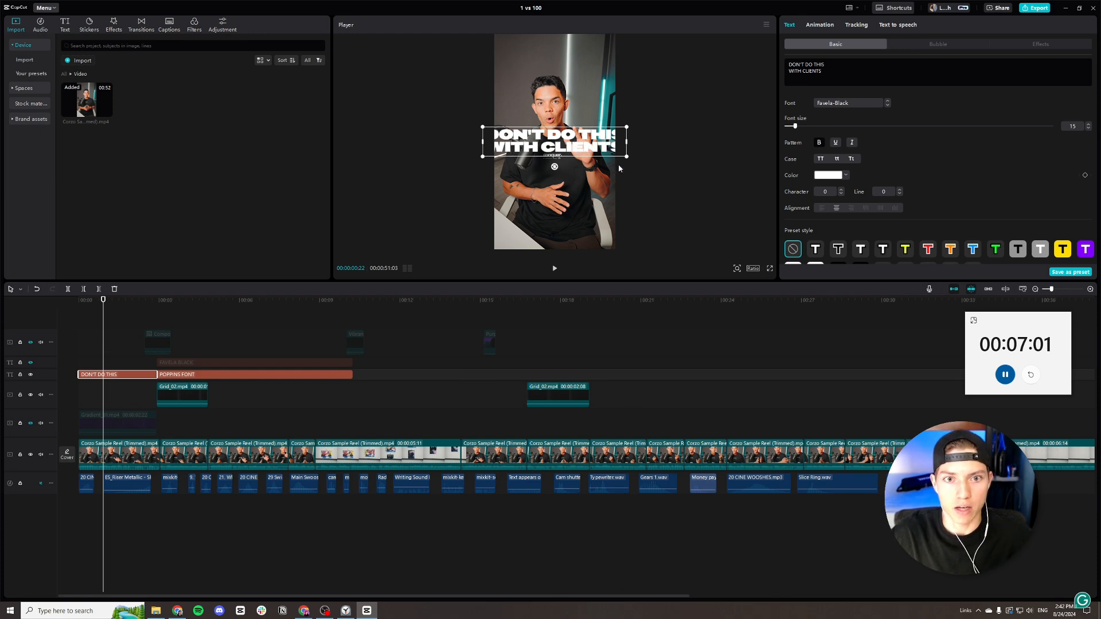
{"action": "left_click_drag", "start_coordinate": [626, 157], "coordinate": [575, 157]}
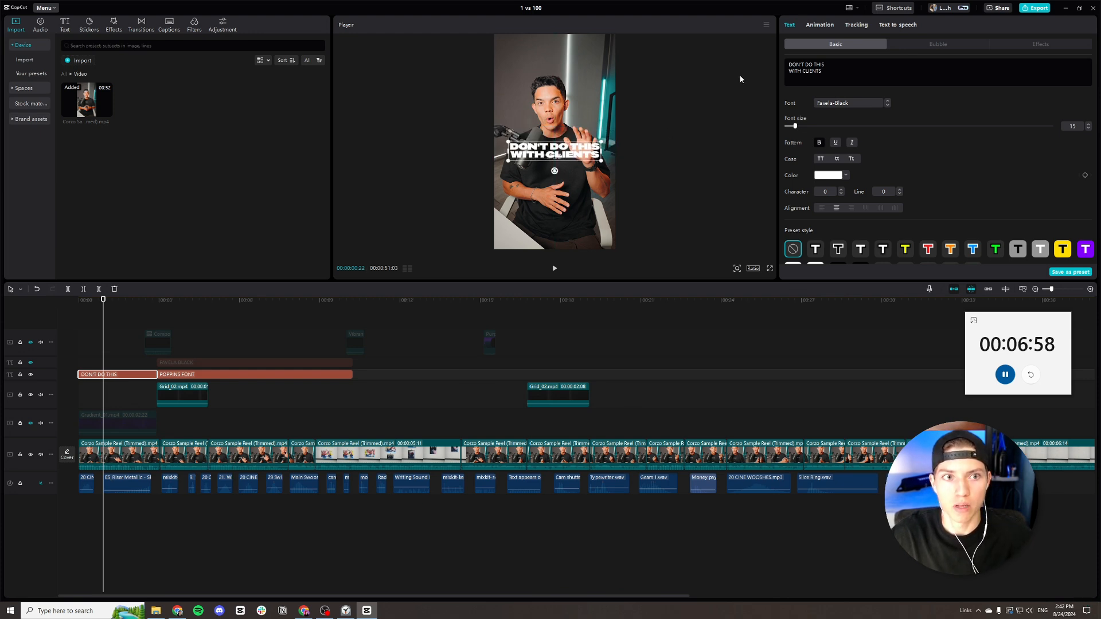
Give the opening title the blur entrance animation with a duration of 0.5 s.
{"action": "left_click", "coordinate": [819, 25]}
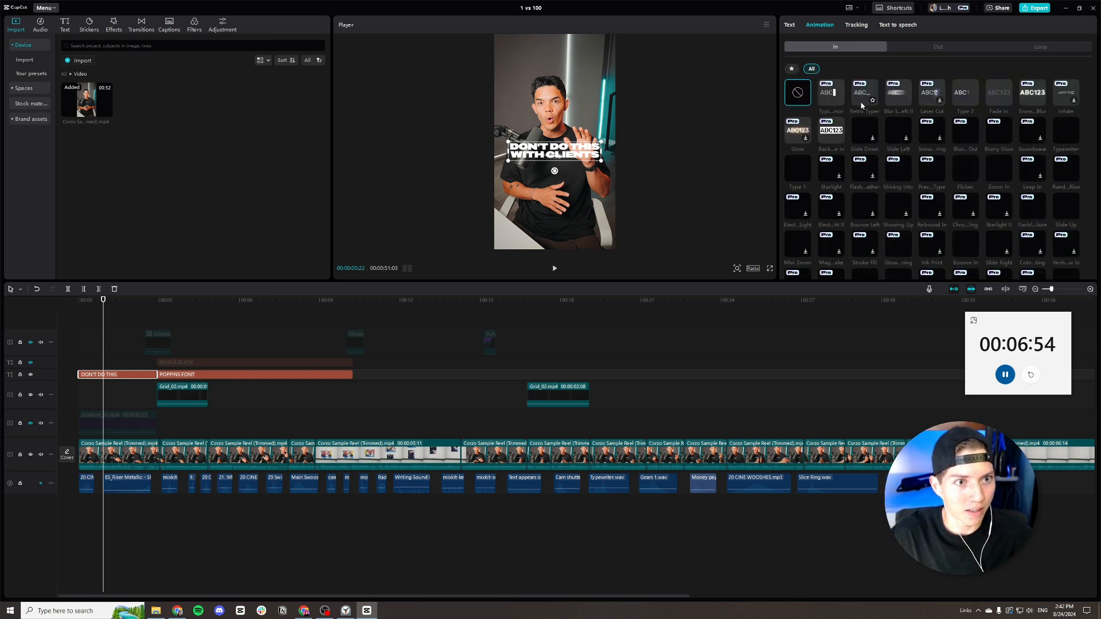
{"action": "left_click", "coordinate": [1001, 93]}
{"action": "left_click", "coordinate": [965, 130]}
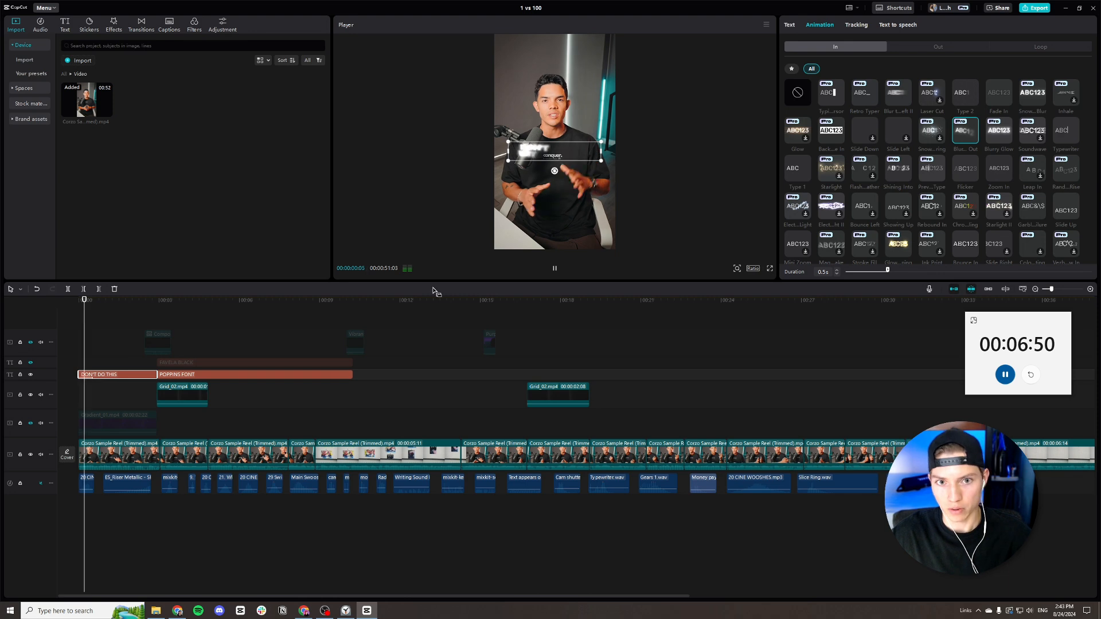
Unhide the uppermost track with the transition overlays and disable the POPPINS FONT text clip.
{"action": "left_click", "coordinate": [142, 318]}
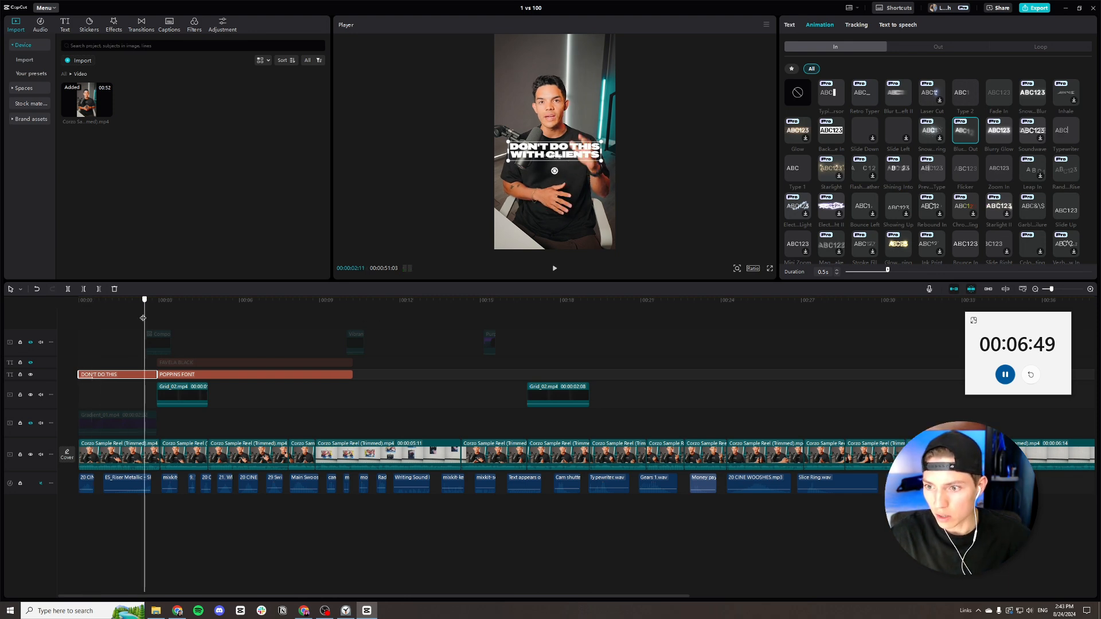
{"action": "left_click", "coordinate": [31, 344]}
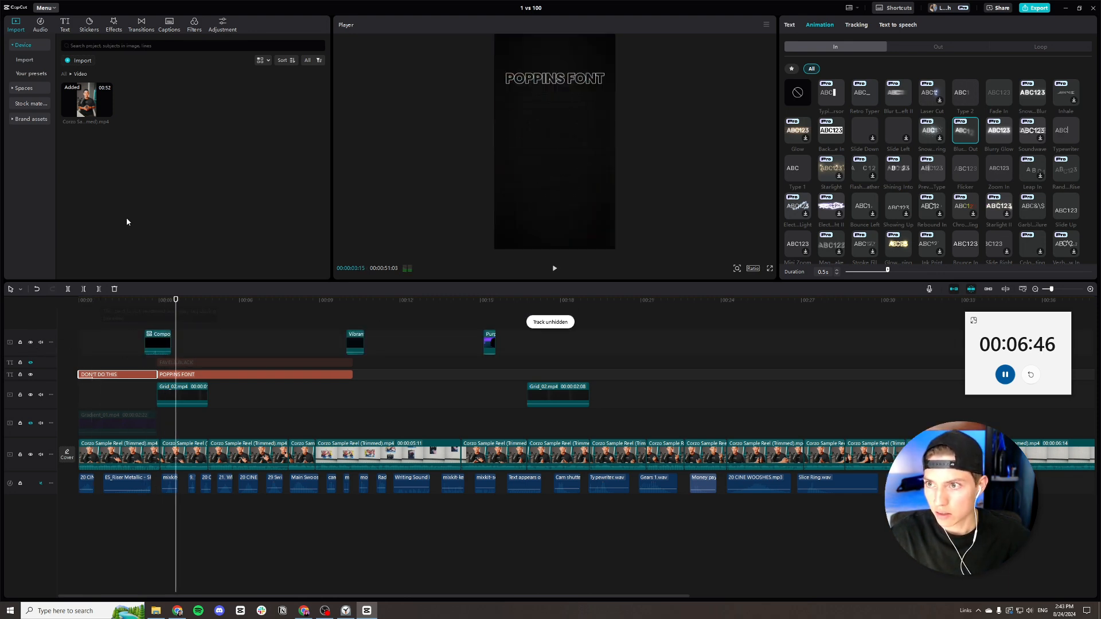
{"action": "left_click", "coordinate": [194, 377]}
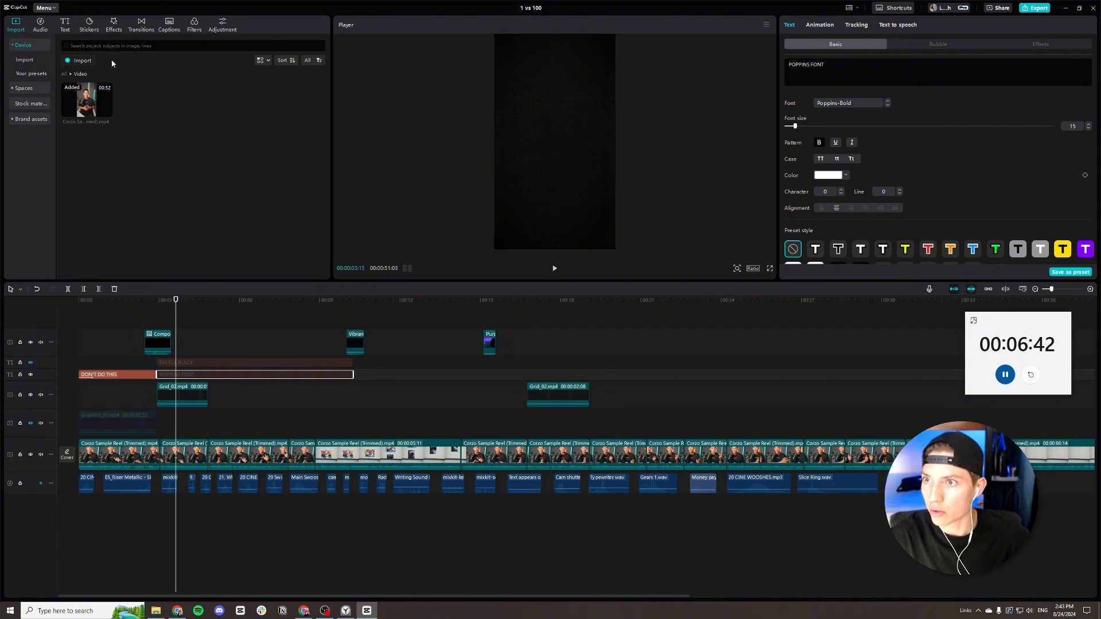
Add Contract.png from the ICONS > 3D folder above the first grid background and trim it to the background's length.
{"action": "left_click", "coordinate": [65, 74]}
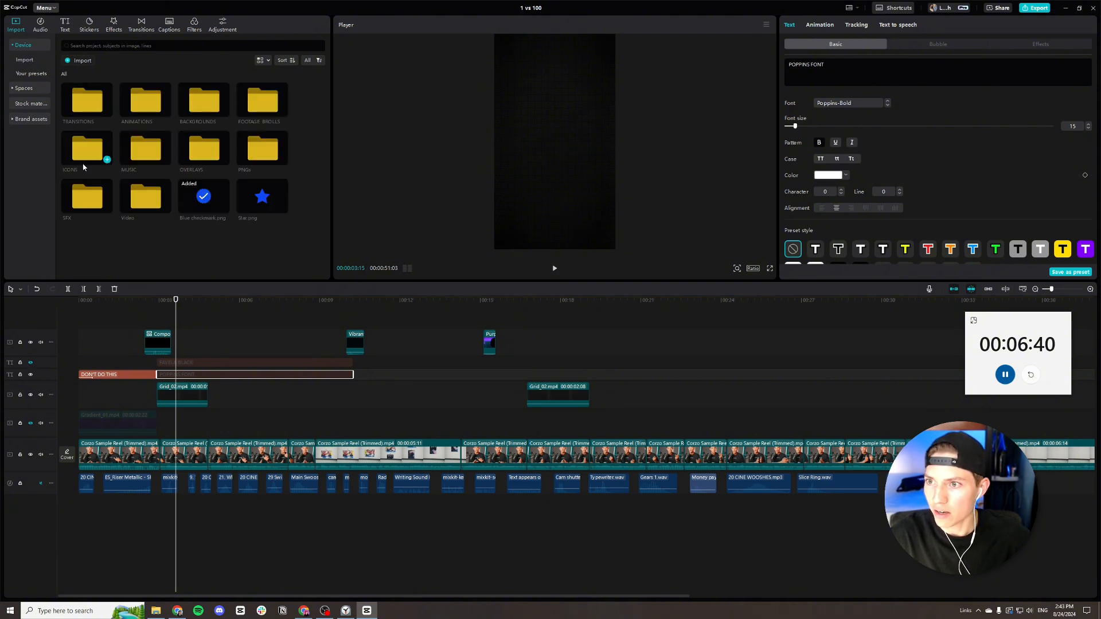
{"action": "double_click", "coordinate": [86, 146]}
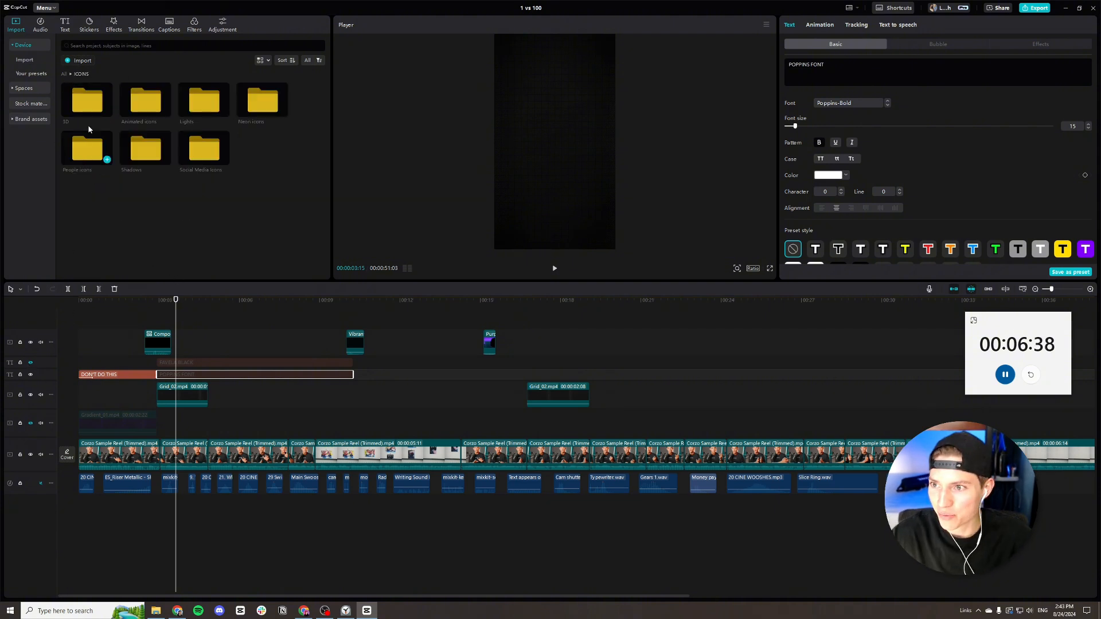
{"action": "double_click", "coordinate": [81, 101]}
{"action": "left_click_drag", "start_coordinate": [164, 205], "coordinate": [183, 395]}
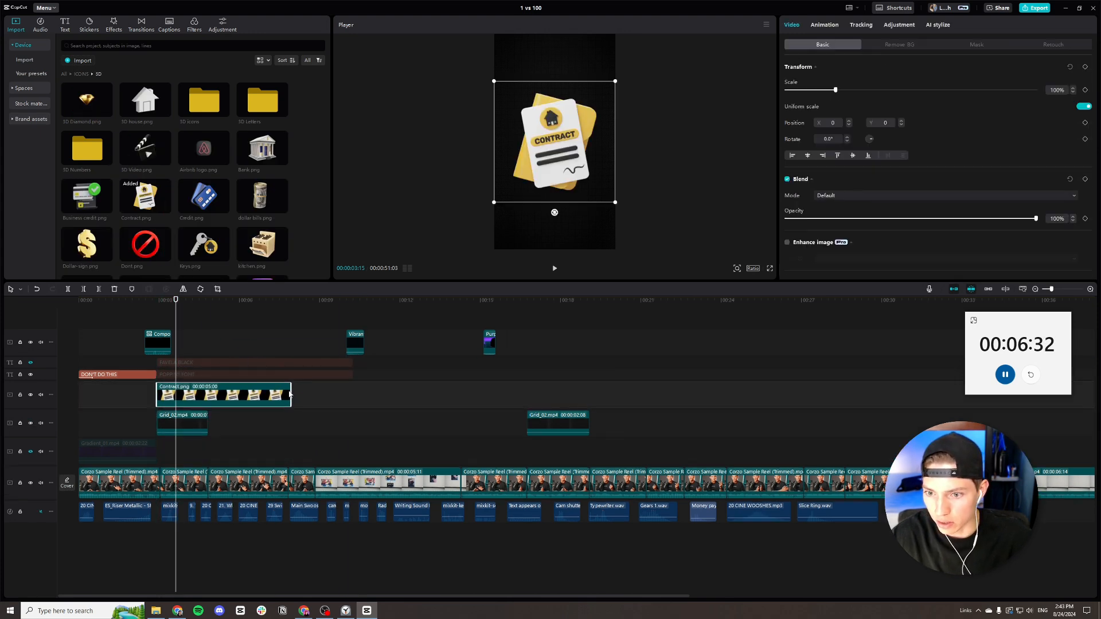
{"action": "left_click_drag", "start_coordinate": [289, 394], "coordinate": [207, 397]}
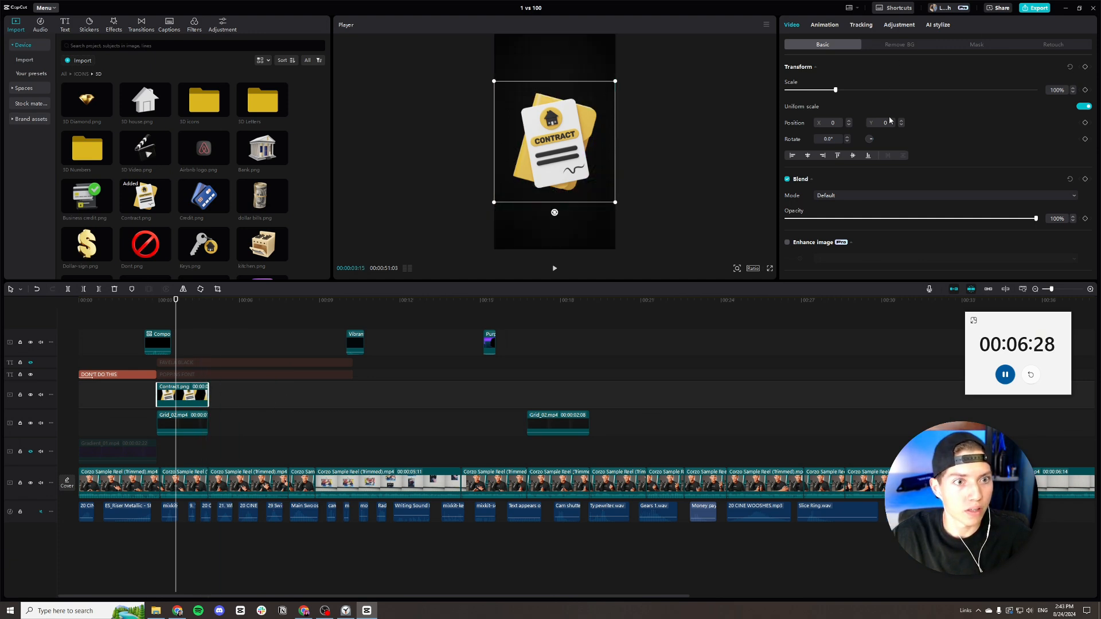
Turn the contract graphic black and white by setting its saturation to -50.
{"action": "left_click", "coordinate": [898, 26]}
{"action": "scroll", "coordinate": [911, 239], "scroll_direction": "down", "scroll_amount": 3}
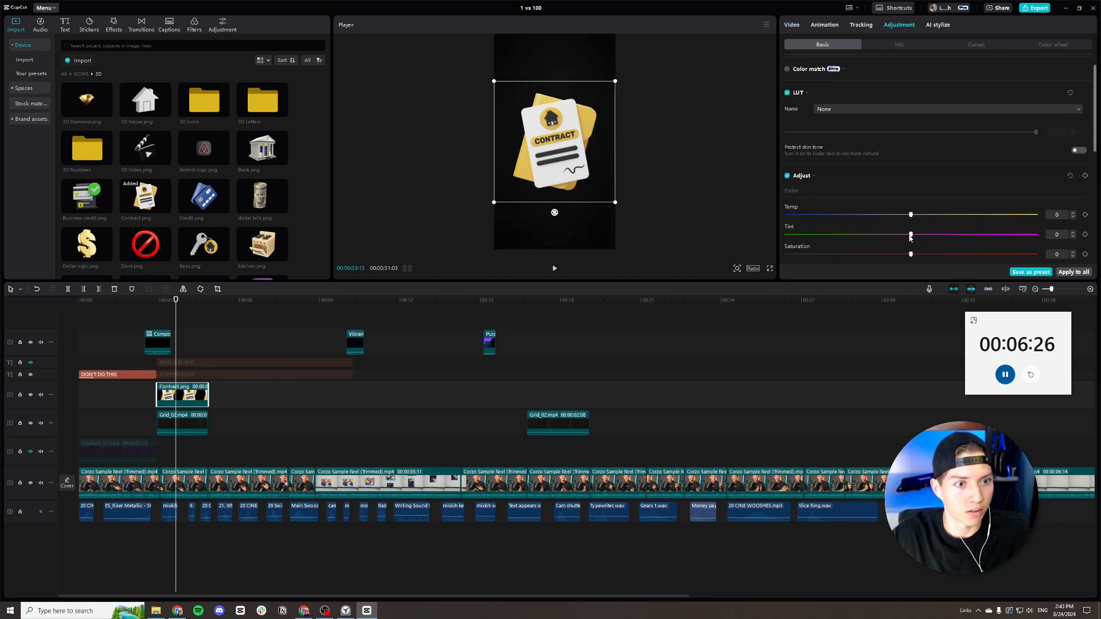
{"action": "scroll", "coordinate": [169, 166], "scroll_direction": "down", "scroll_amount": 3}
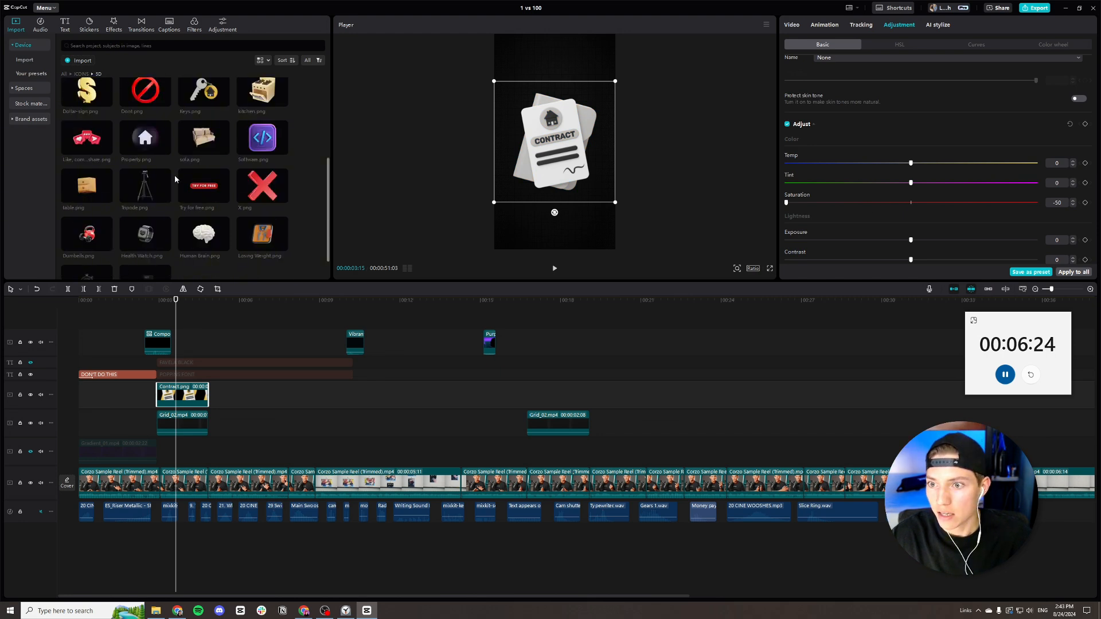
Place X.png above the contract graphic, trim it to 00:00:01:22 and scale it down to fit within the contract.
{"action": "left_click_drag", "start_coordinate": [244, 189], "coordinate": [168, 385]}
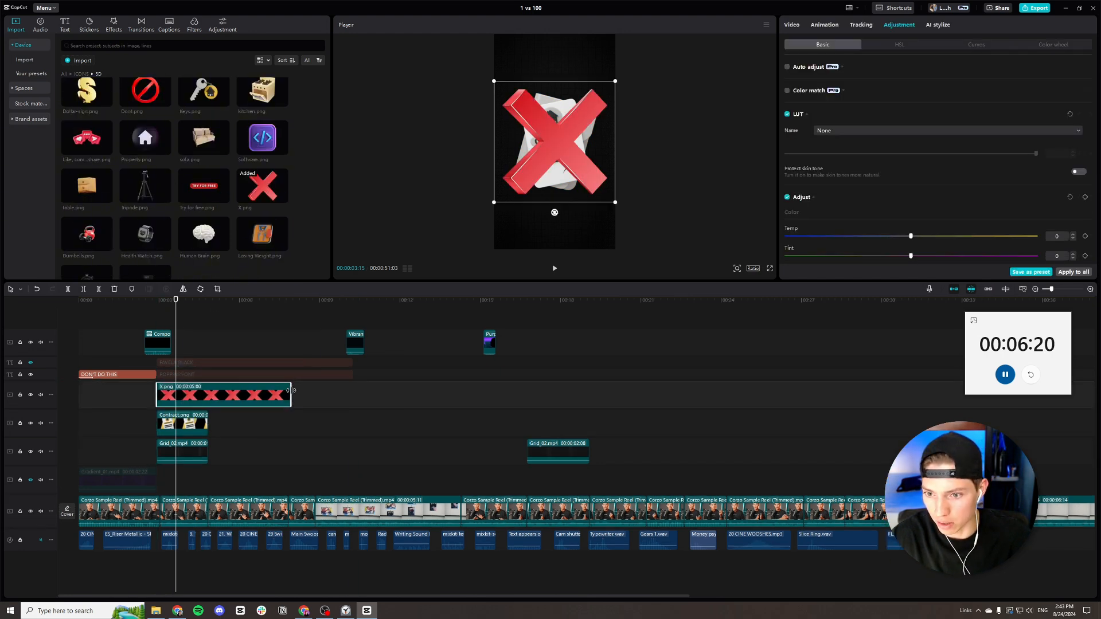
{"action": "left_click_drag", "start_coordinate": [294, 395], "coordinate": [209, 396]}
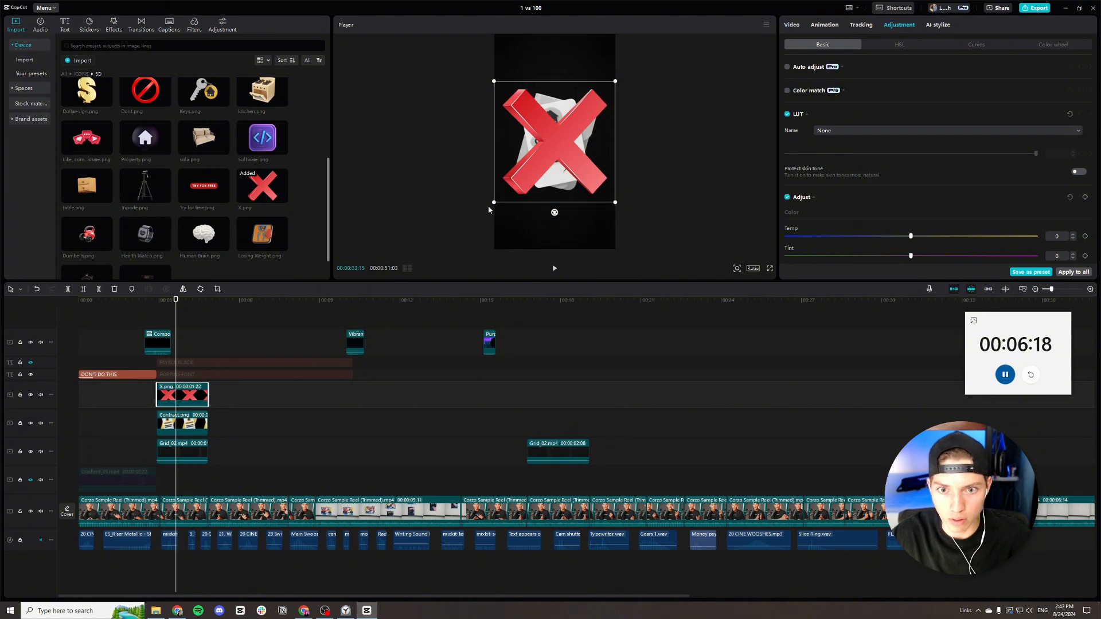
{"action": "left_click_drag", "start_coordinate": [489, 210], "coordinate": [513, 185]}
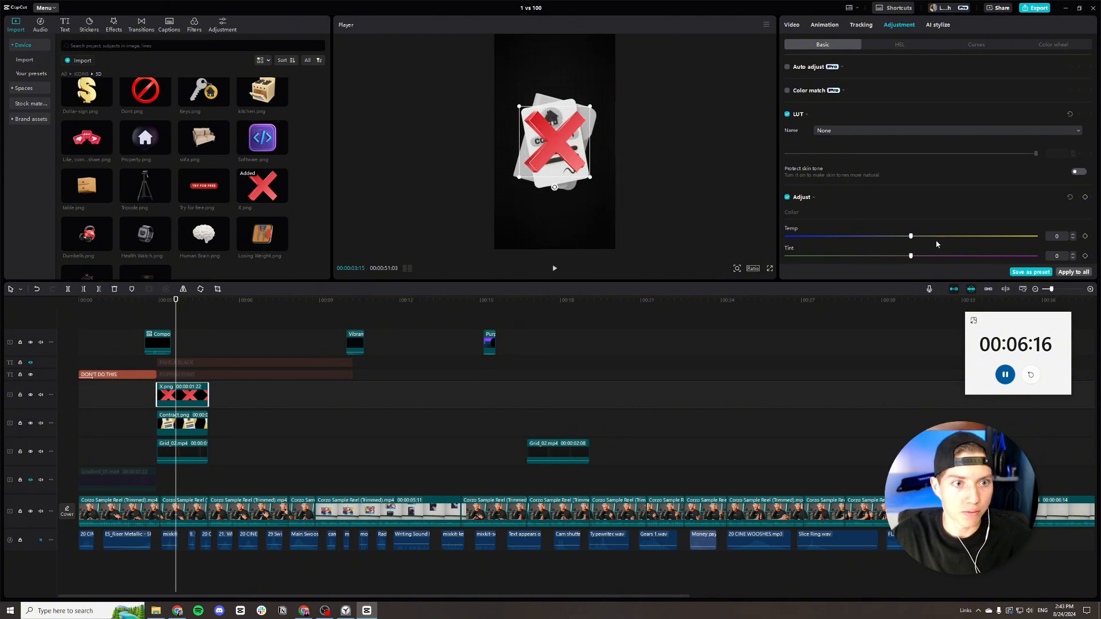
Move the Vibrant overlay to just before the first laptop footage and the purple overlay to the end of the contract graphic.
{"action": "left_click_drag", "start_coordinate": [289, 301], "coordinate": [309, 348]}
{"action": "key", "text": "space"}
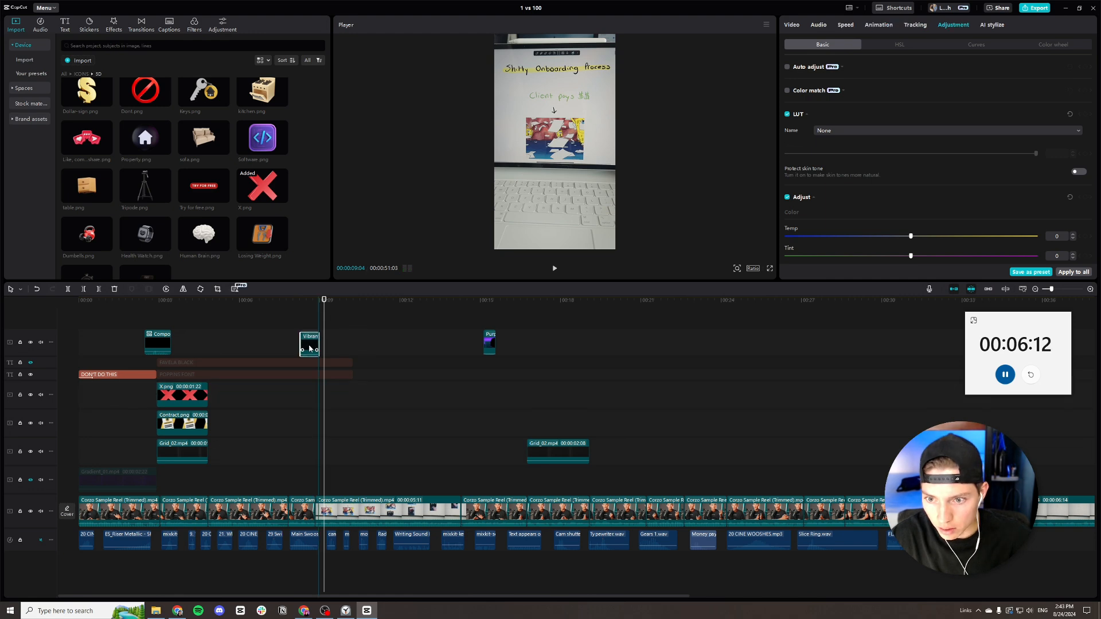
{"action": "left_click_drag", "start_coordinate": [491, 340], "coordinate": [217, 343]}
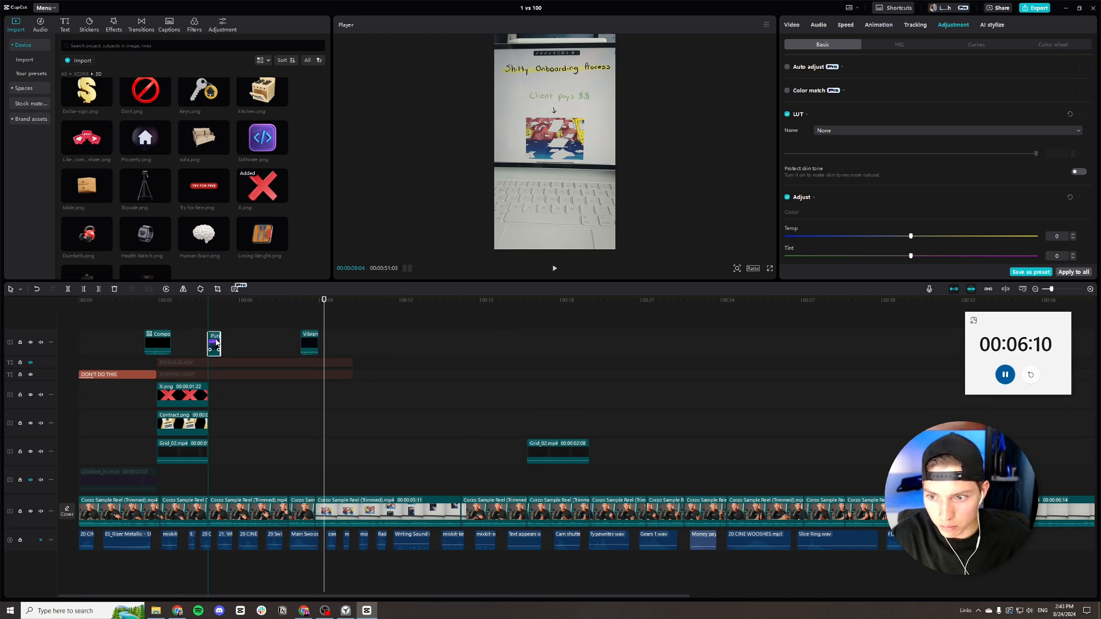
Play the cut into the laptop footage and shift the Vibrant overlay slightly later, starting at about 8.5 s.
{"action": "left_click", "coordinate": [290, 301]}
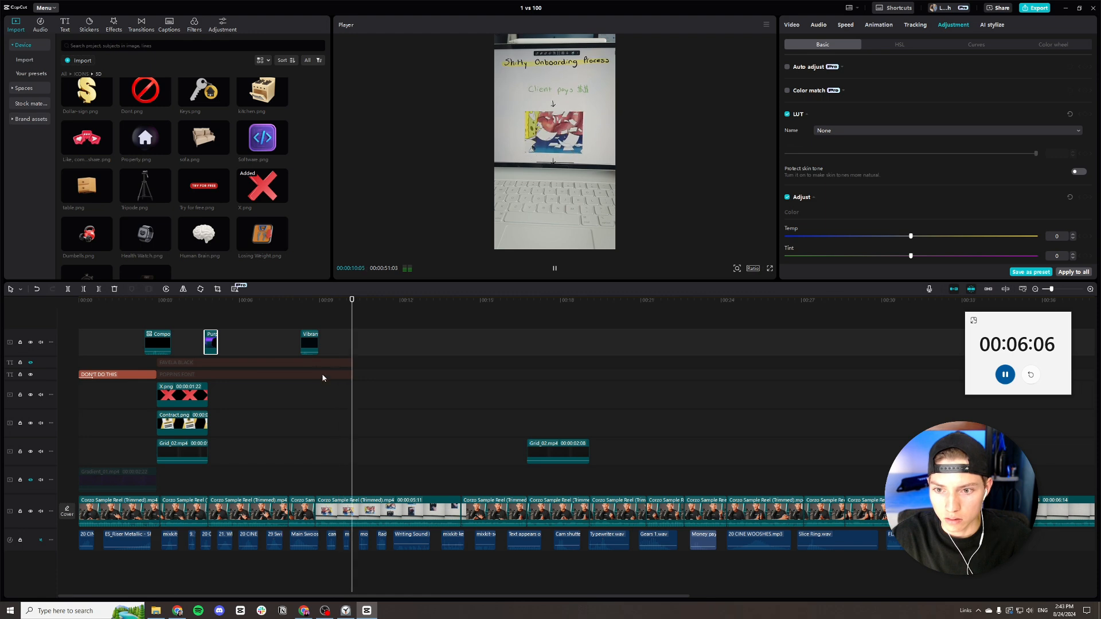
{"action": "left_click", "coordinate": [292, 304]}
{"action": "key", "text": "space"}
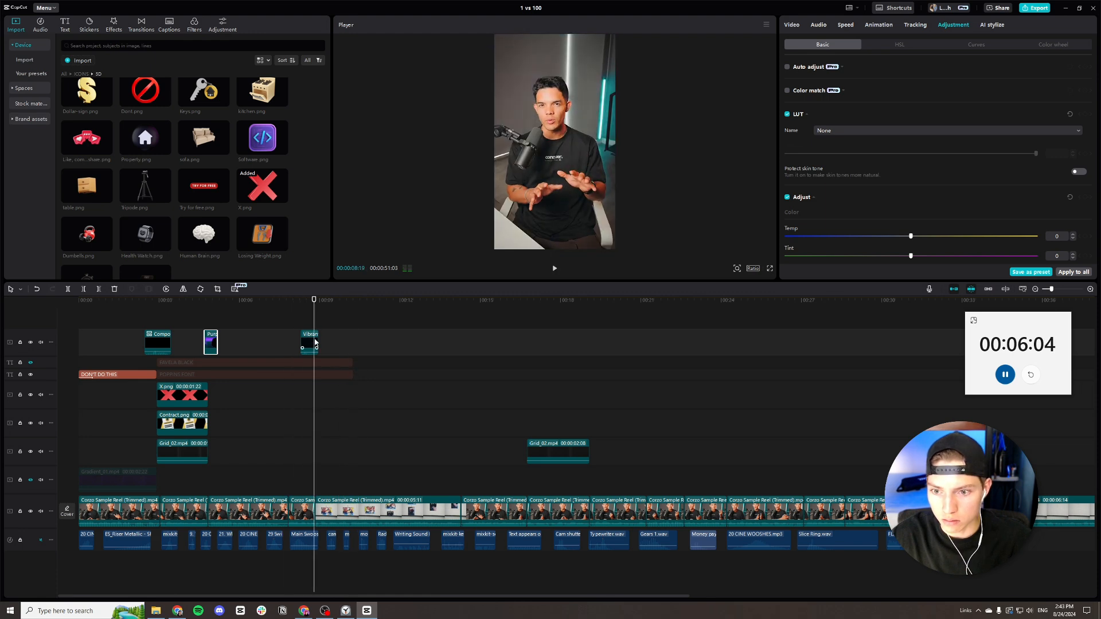
{"action": "left_click_drag", "start_coordinate": [315, 343], "coordinate": [319, 344]}
{"action": "key", "text": "space"}
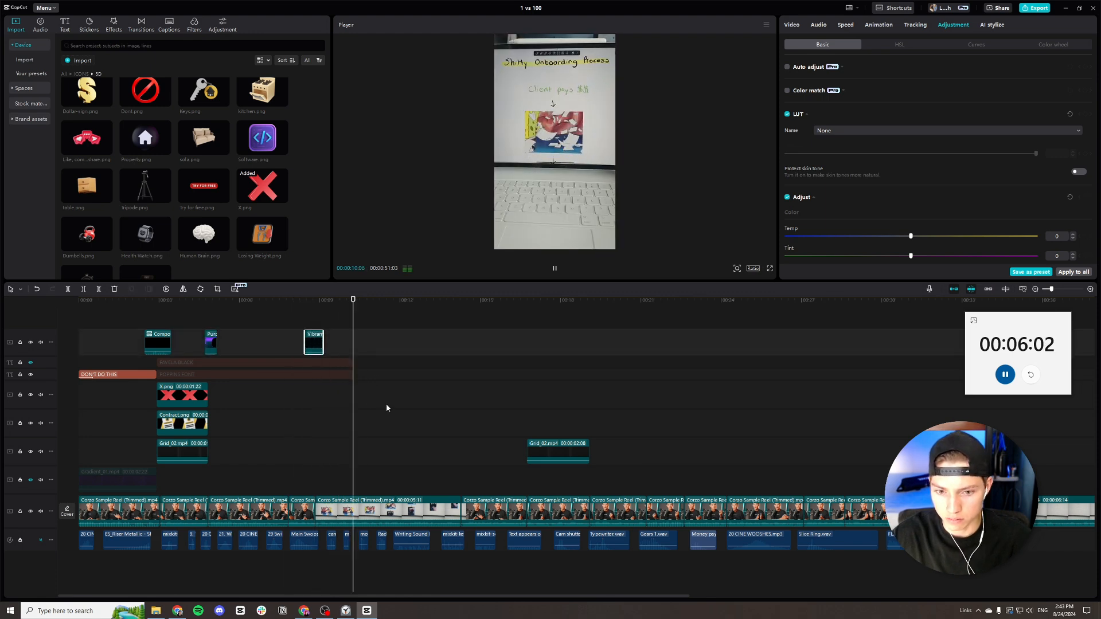
Paste a copy of the purple transition overlay at 00:00:14:03, over the end of the first laptop footage.
{"action": "key", "text": "space"}
{"action": "left_click", "coordinate": [440, 309]}
{"action": "key", "text": "space"}
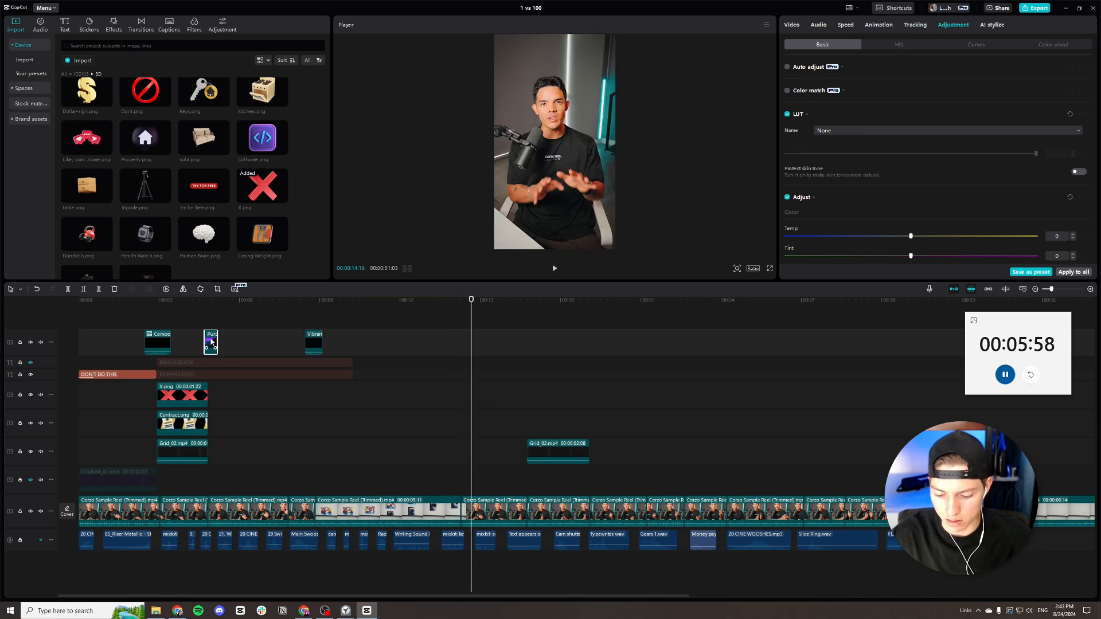
{"action": "left_click", "coordinate": [456, 310]}
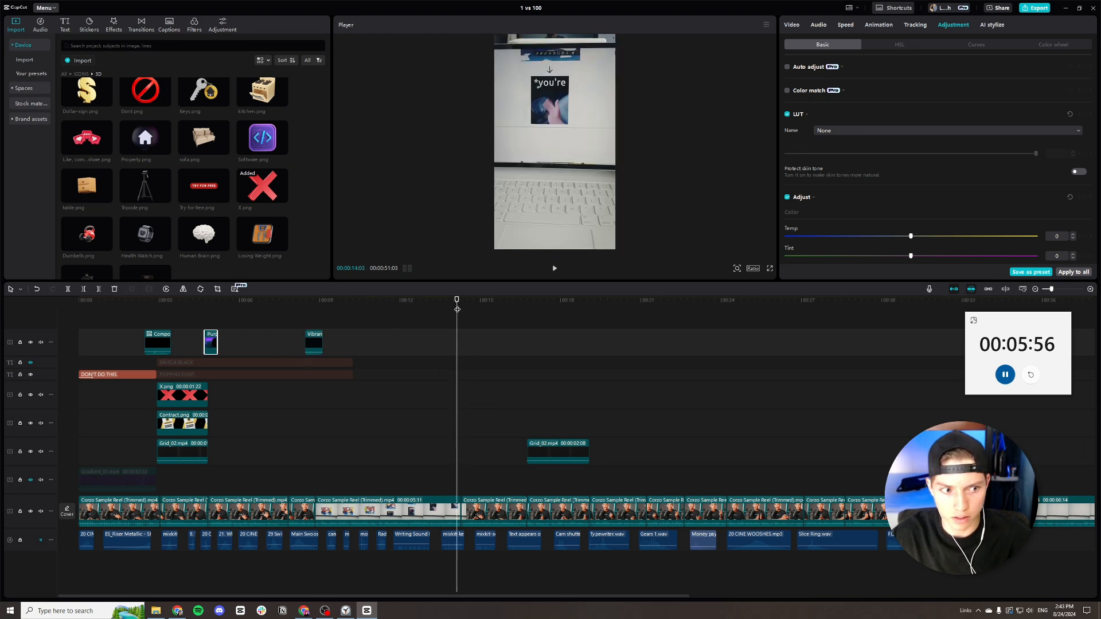
{"action": "key", "text": "ctrl+v"}
Paste a copy of the compound transition overlay at 00:00:16:12, over the start of the second grid background.
{"action": "left_click", "coordinate": [162, 343]}
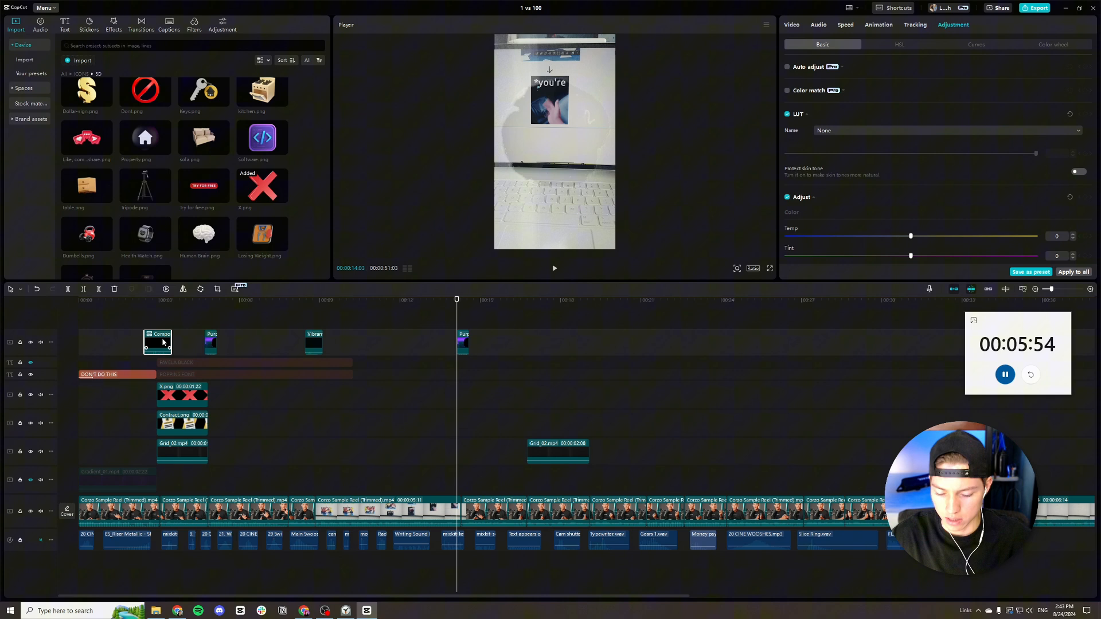
{"action": "scroll", "coordinate": [374, 360], "scroll_direction": "right", "scroll_amount": 3}
{"action": "left_click_drag", "start_coordinate": [260, 309], "coordinate": [263, 309]}
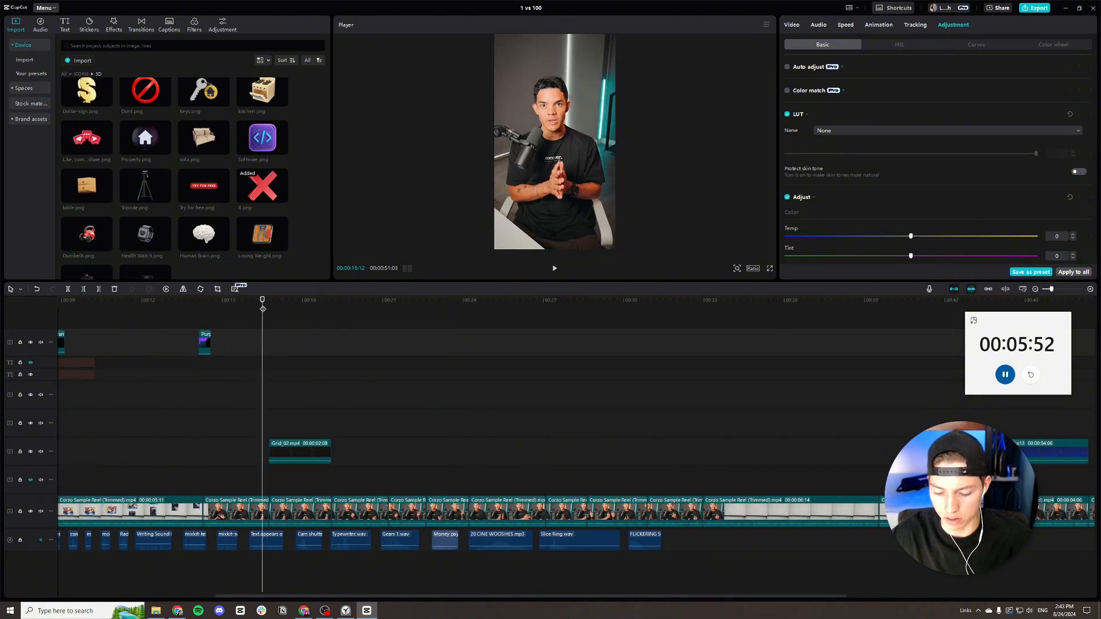
{"action": "key", "text": "ctrl+v"}
{"action": "left_click", "coordinate": [316, 317]}
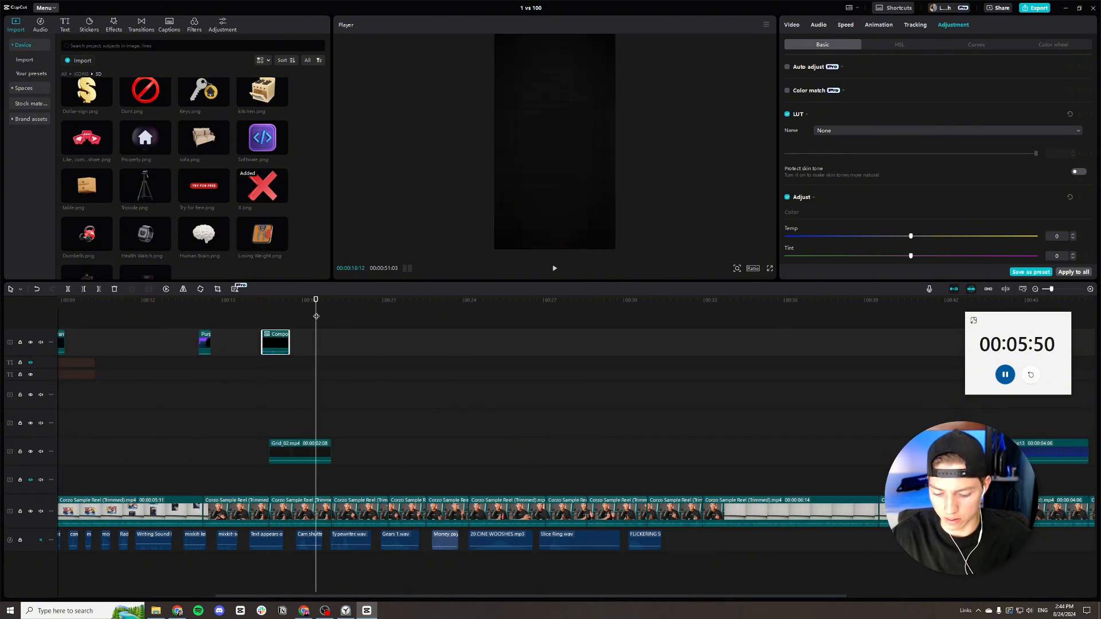
Paste a copy of the compound transition overlay at 00:00:18:12, over the end of the second grid background, and play it.
{"action": "key", "text": "ctrl+v"}
{"action": "key", "text": "space"}
{"action": "key", "text": "space"}
Paste copies of the compound transition overlay over the start and the end of the blue compound background clip.
{"action": "left_click_drag", "start_coordinate": [329, 309], "coordinate": [702, 359]}
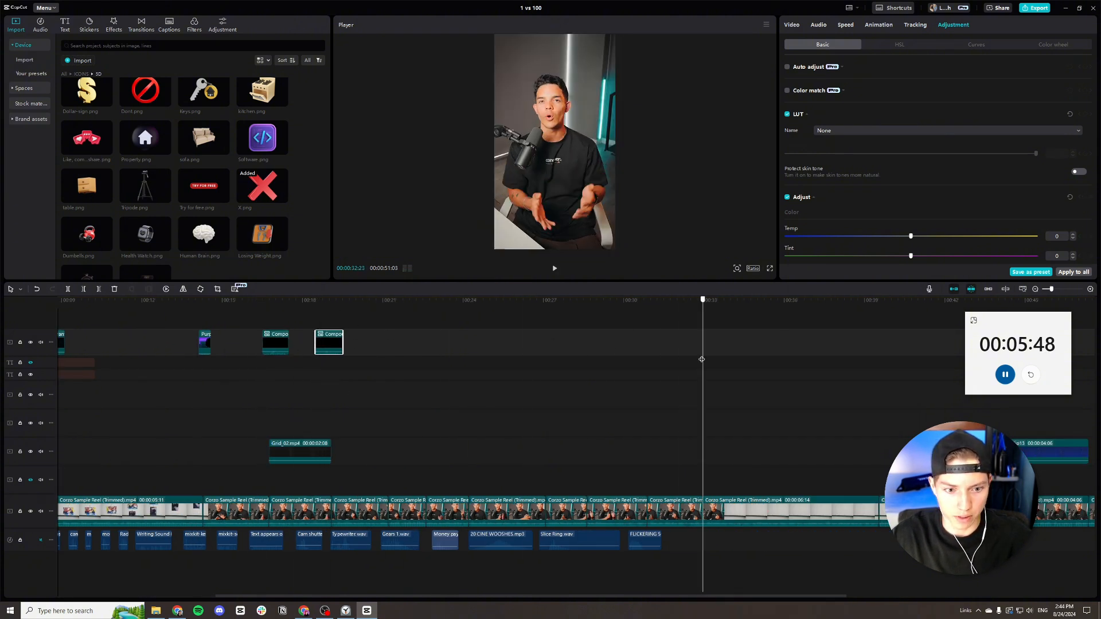
{"action": "scroll", "coordinate": [538, 396], "scroll_direction": "right", "scroll_amount": 5}
{"action": "left_click_drag", "start_coordinate": [607, 303], "coordinate": [713, 329]}
{"action": "key", "text": "ctrl+v"}
{"action": "key", "text": "space"}
{"action": "key", "text": "space"}
{"action": "key", "text": "ctrl+v"}
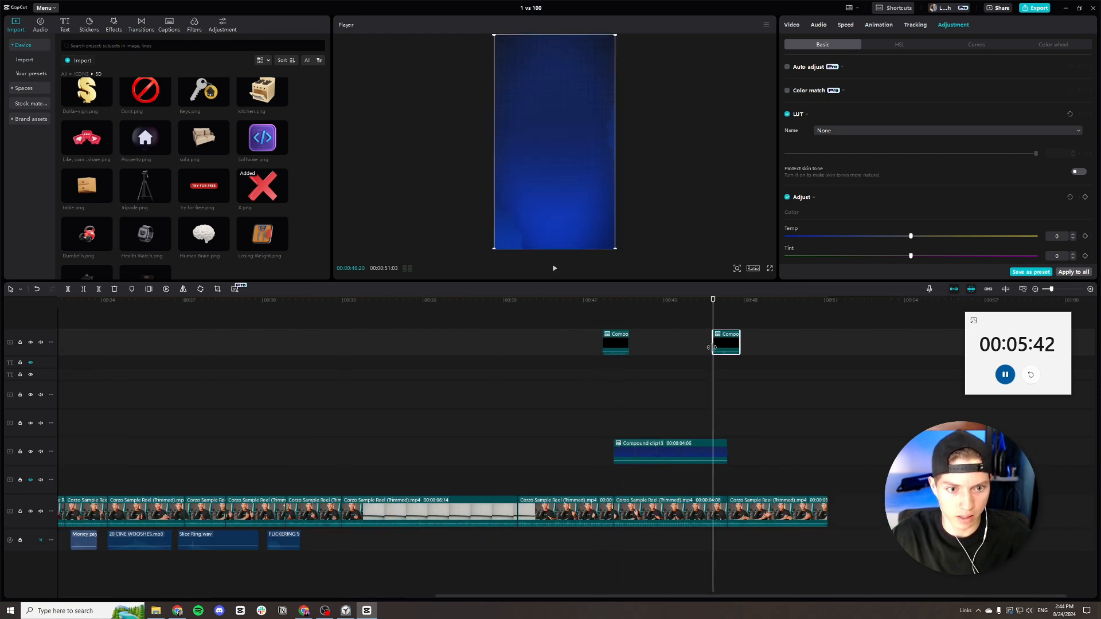
{"action": "key", "text": "space"}
{"action": "key", "text": "space"}
{"action": "scroll", "coordinate": [246, 449], "scroll_direction": "left", "scroll_amount": 3}
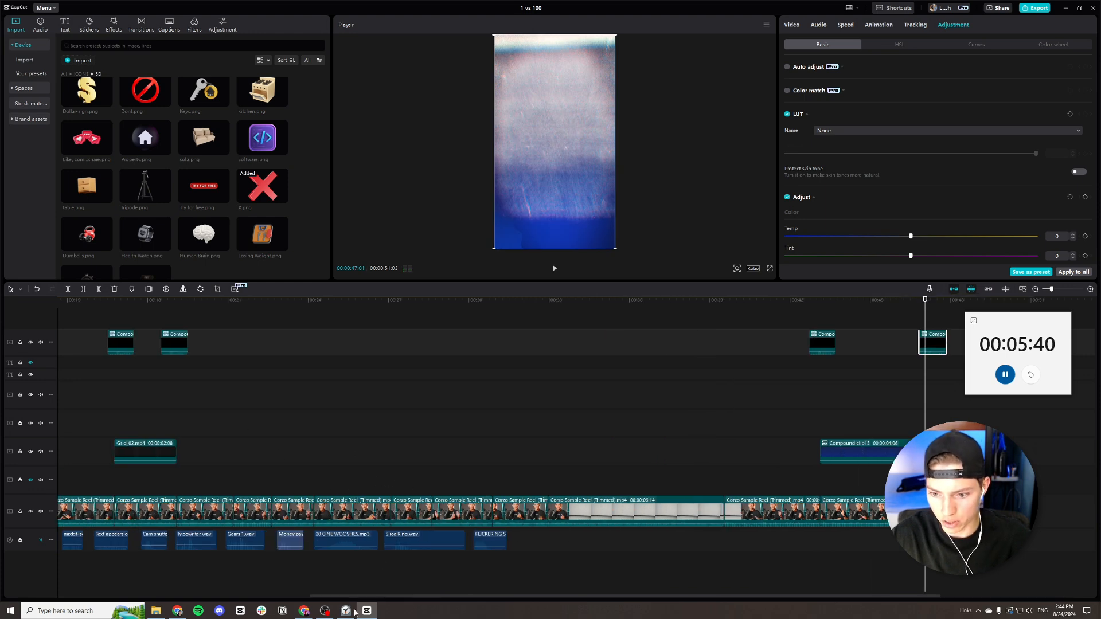
Switch to Canva and search the graphic elements for "dog".
{"action": "left_click", "coordinate": [305, 612]}
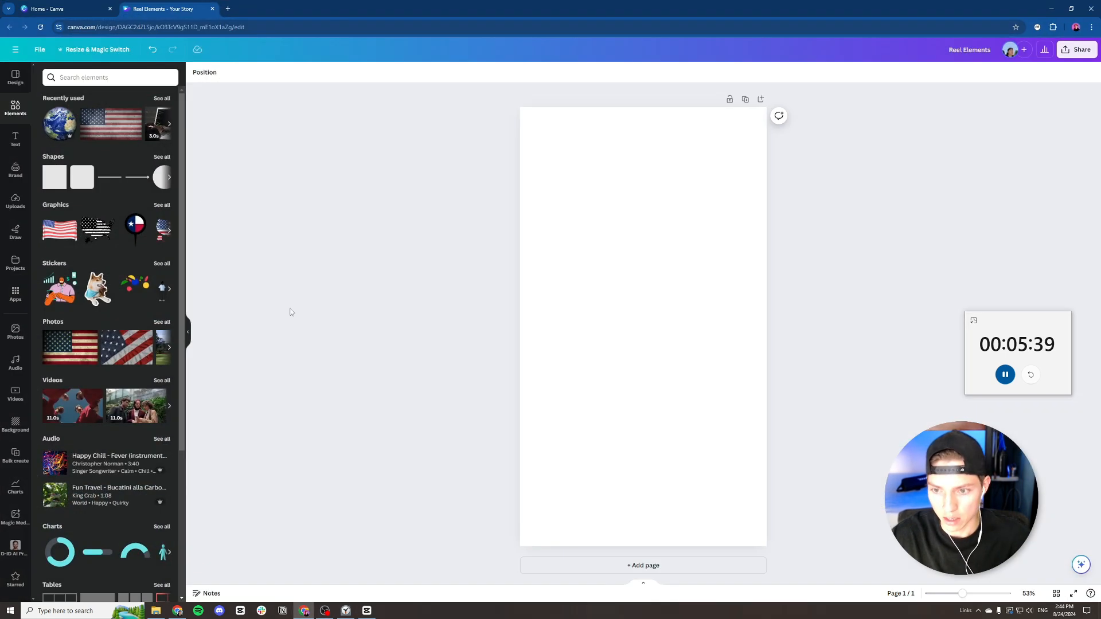
{"action": "left_click", "coordinate": [82, 73]}
{"action": "type", "text": "do"}
{"action": "key", "text": "BackSpace"}
{"action": "key", "text": "BackSpace"}
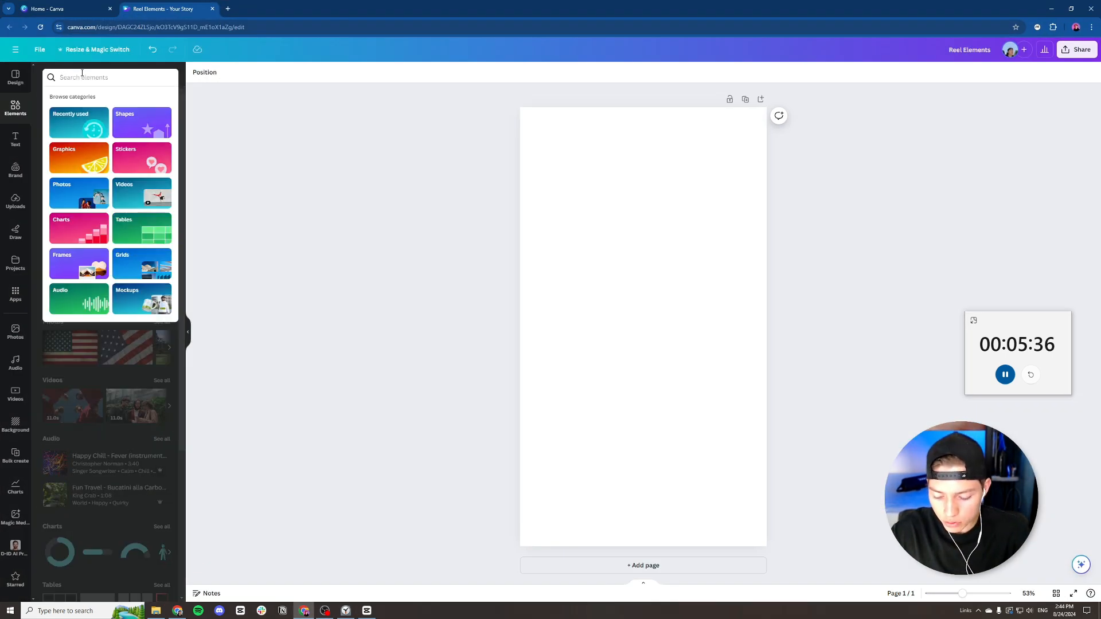
{"action": "type", "text": "dog"}
{"action": "key", "text": "Return"}
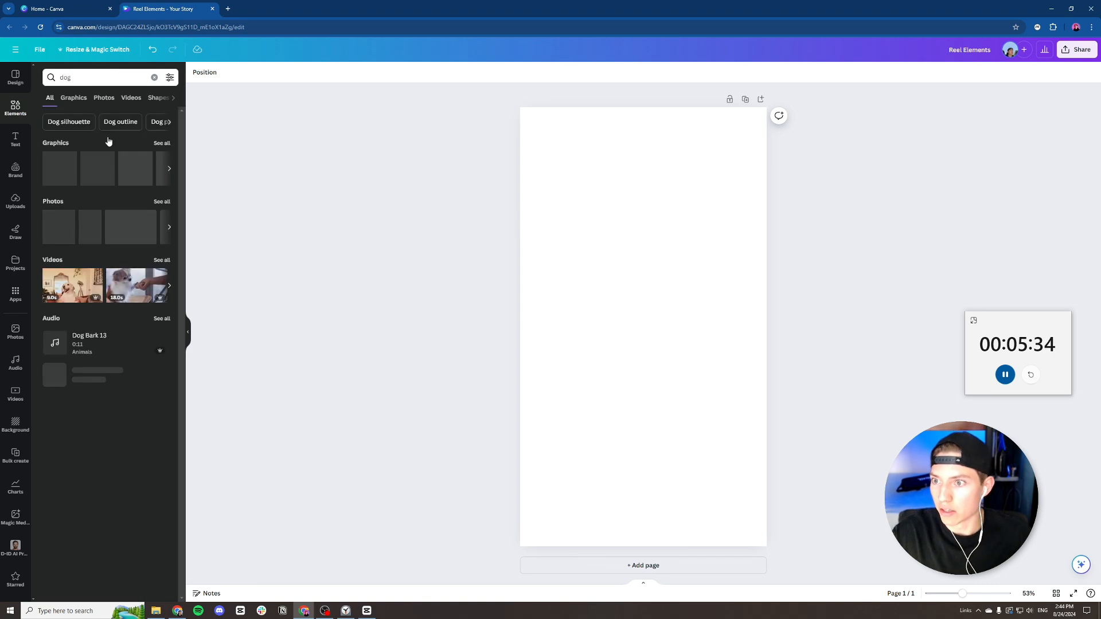
{"action": "left_click", "coordinate": [73, 98]}
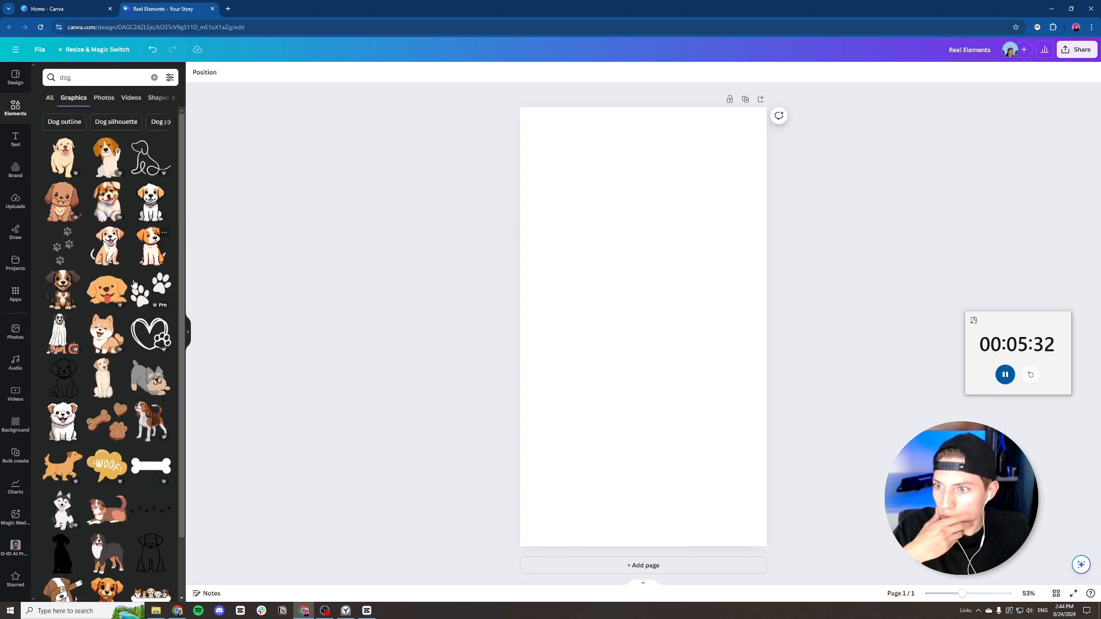
{"action": "scroll", "coordinate": [106, 287], "scroll_direction": "down", "scroll_amount": 4}
Search the graphics for "walking dog" and add the silhouette of a person walking a dog to the page.
{"action": "left_click", "coordinate": [81, 82]}
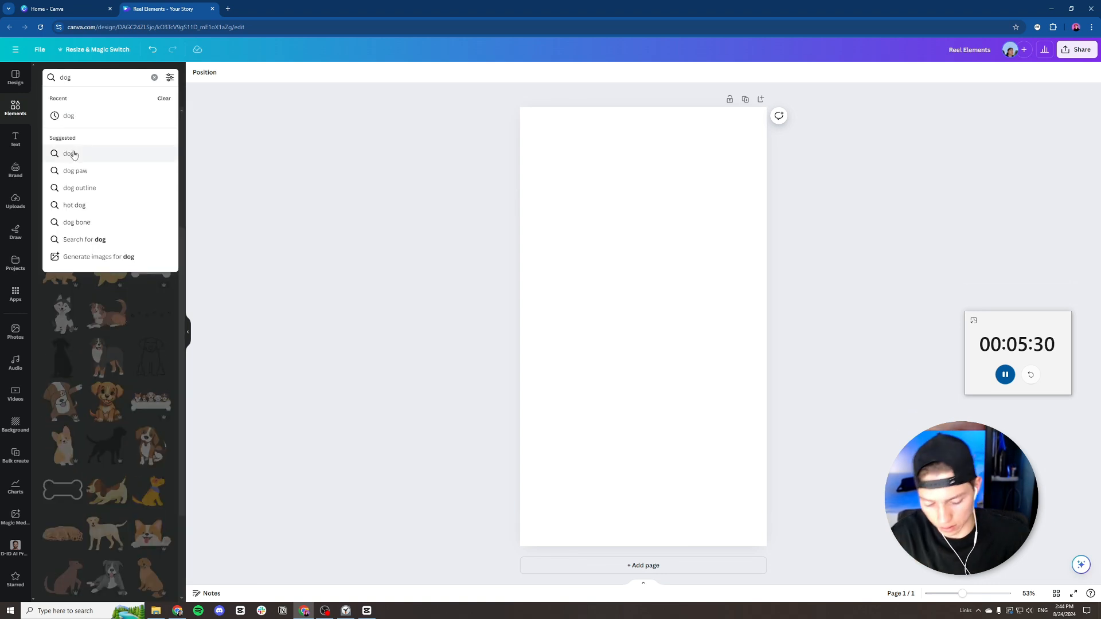
{"action": "type", "text": "walking dog"}
{"action": "key", "text": "Return"}
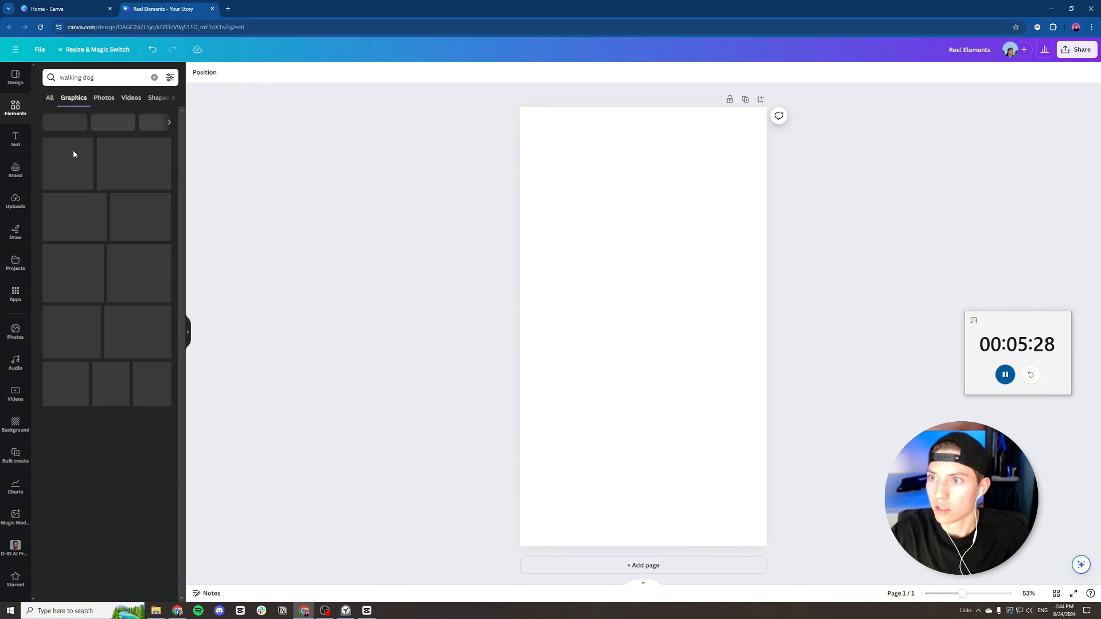
{"action": "left_click", "coordinate": [103, 156]}
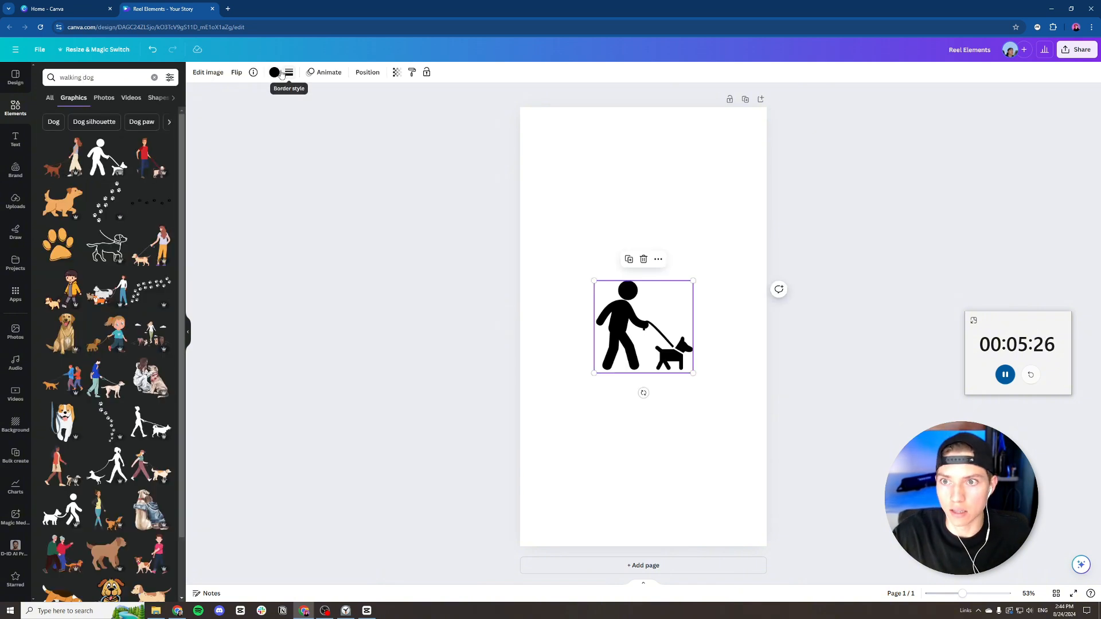
Set the page's background color to light gray.
{"action": "left_click", "coordinate": [276, 73]}
{"action": "left_click", "coordinate": [613, 200]}
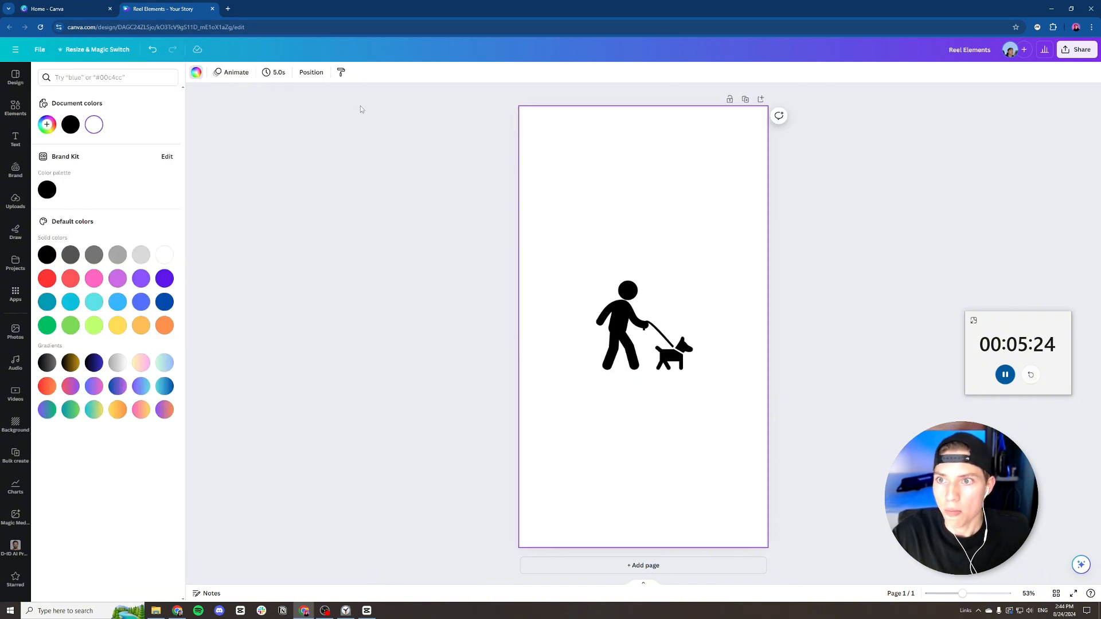
{"action": "left_click", "coordinate": [197, 73]}
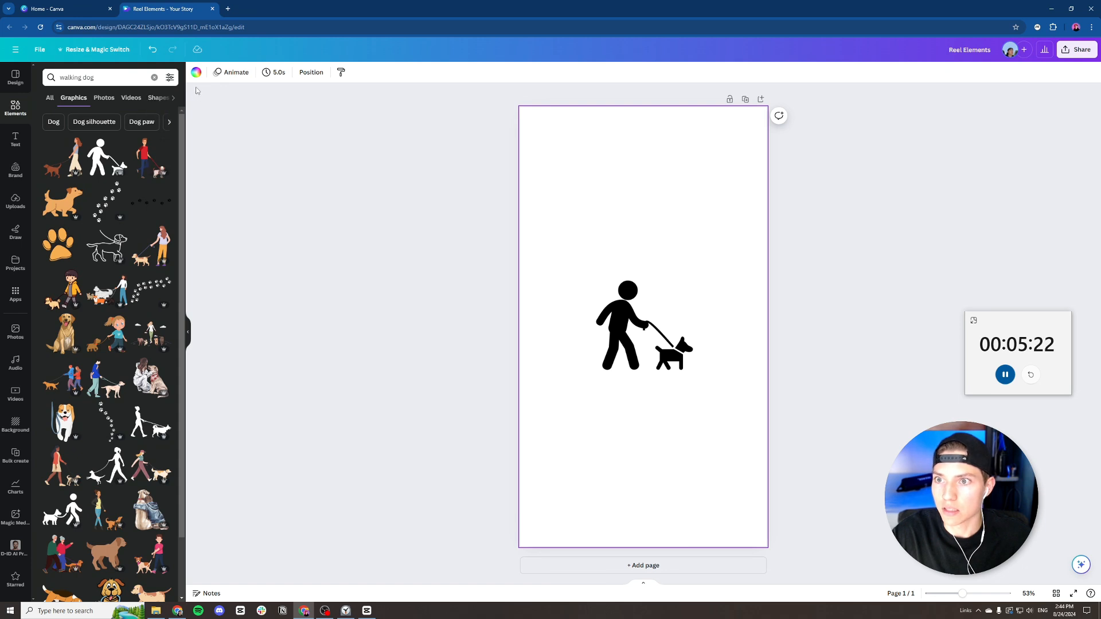
{"action": "left_click", "coordinate": [196, 72]}
{"action": "left_click", "coordinate": [141, 256]}
Recolor the dog-walking silhouette to white.
{"action": "left_click", "coordinate": [631, 327]}
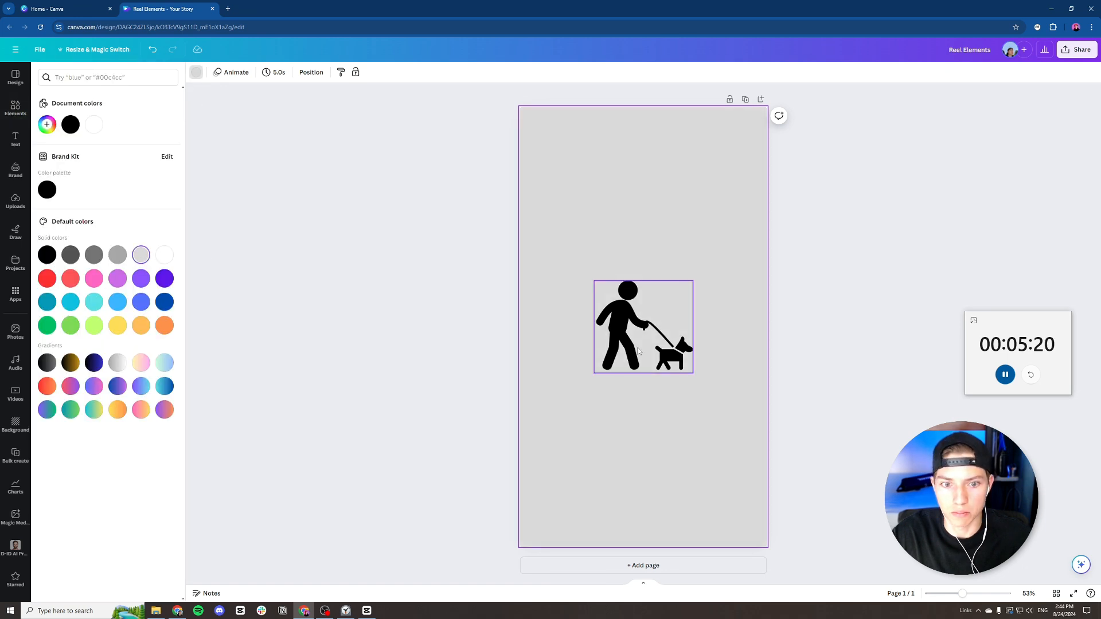
{"action": "left_click", "coordinate": [275, 74]}
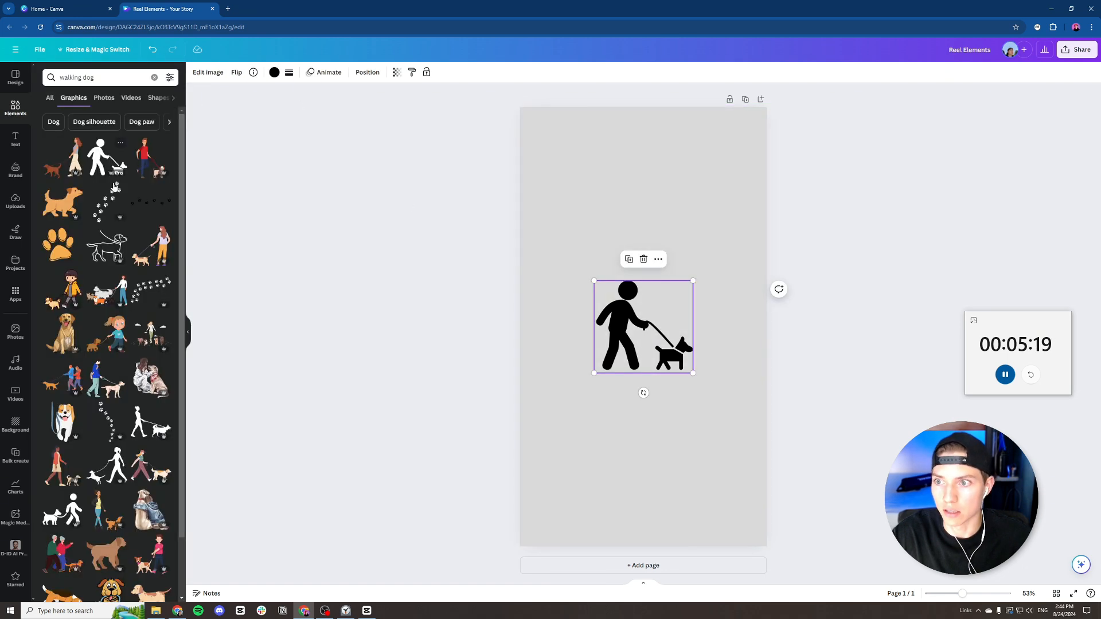
{"action": "left_click", "coordinate": [278, 75]}
{"action": "left_click", "coordinate": [166, 256]}
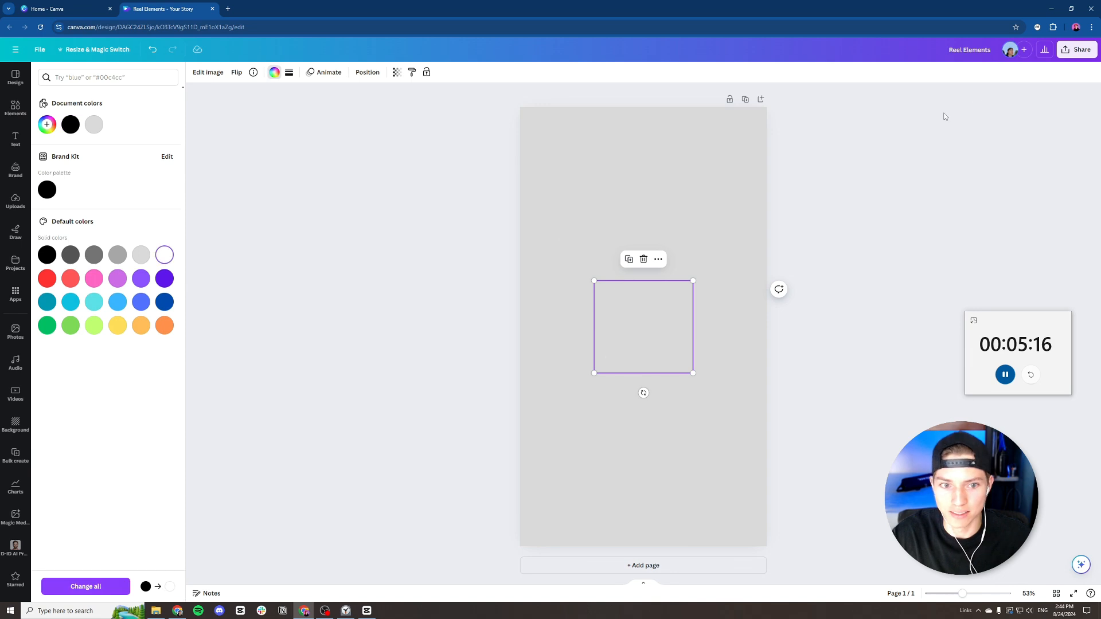
Download the page as a PNG with a transparent background, saved as "dog" in the video's project folder.
{"action": "left_click", "coordinate": [1077, 50]}
{"action": "left_click", "coordinate": [958, 278]}
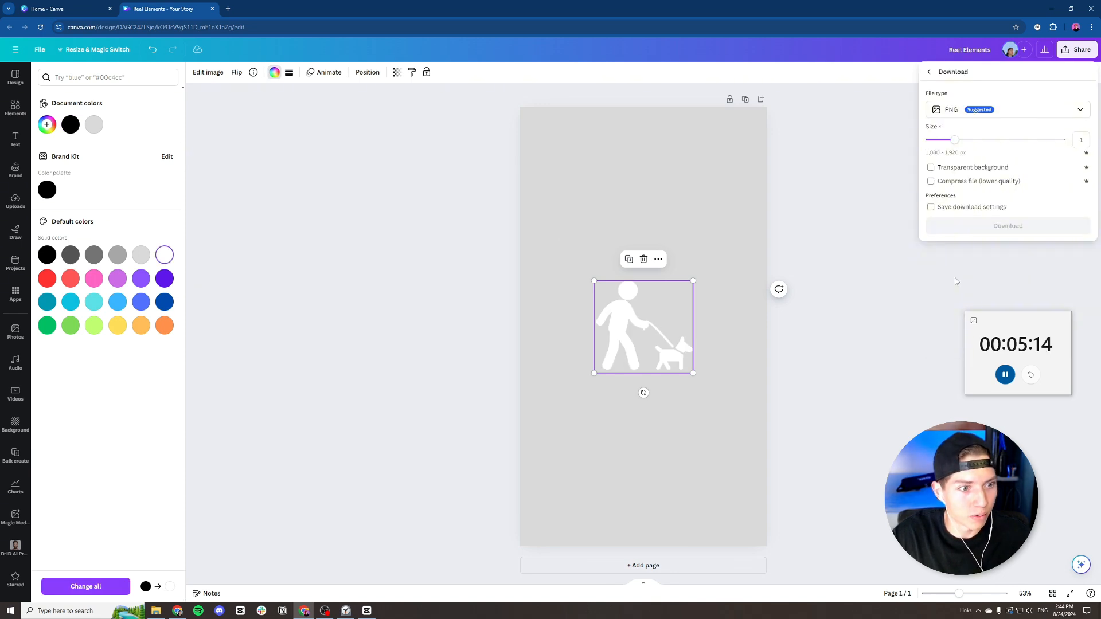
{"action": "left_click", "coordinate": [955, 168]}
{"action": "left_click", "coordinate": [944, 226]}
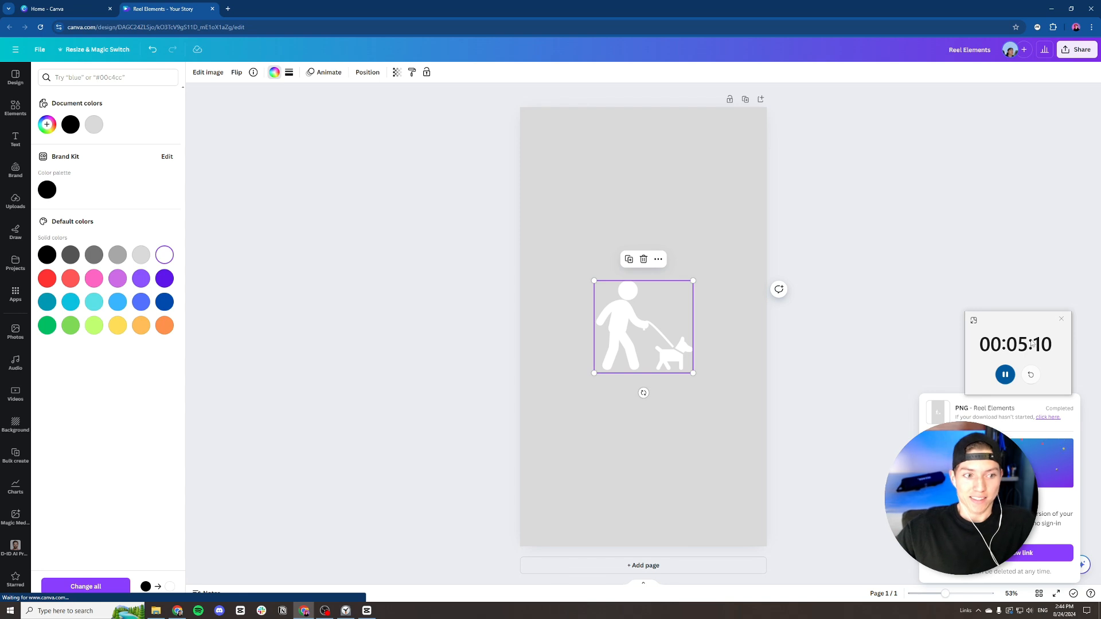
{"action": "left_click_drag", "start_coordinate": [1022, 320], "coordinate": [1036, 297]}
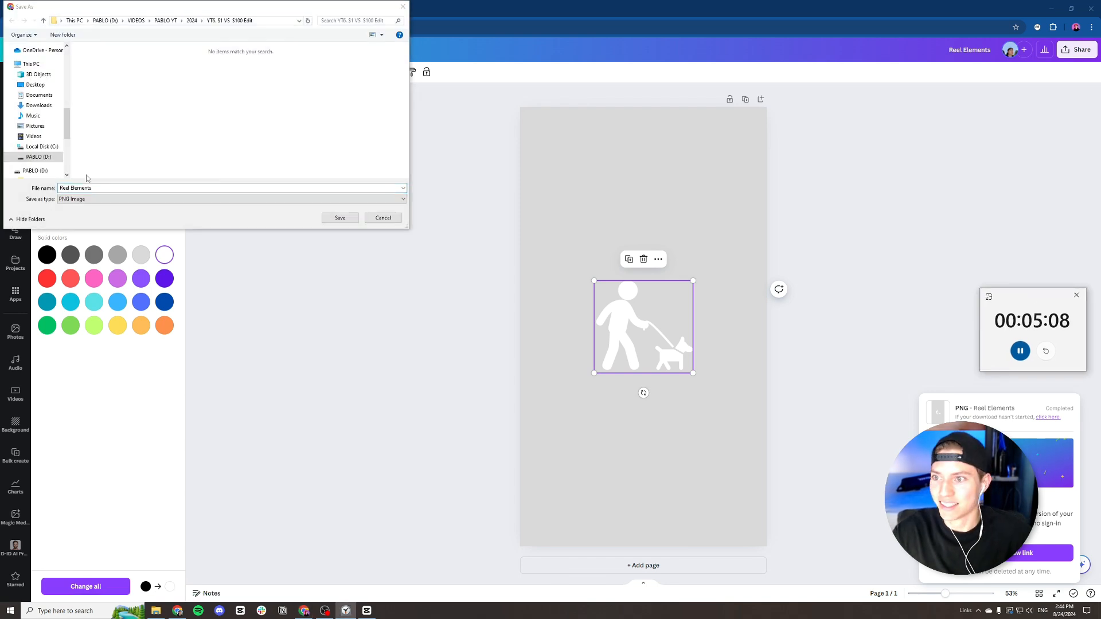
{"action": "left_click_drag", "start_coordinate": [95, 187], "coordinate": [2, 183]}
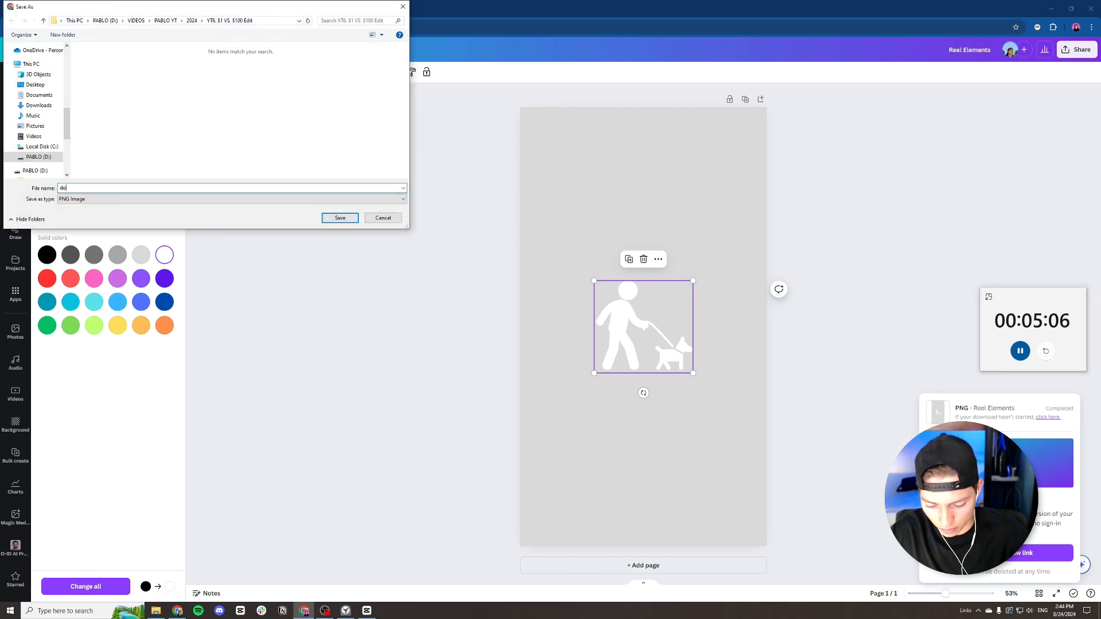
{"action": "left_click", "coordinate": [340, 218]}
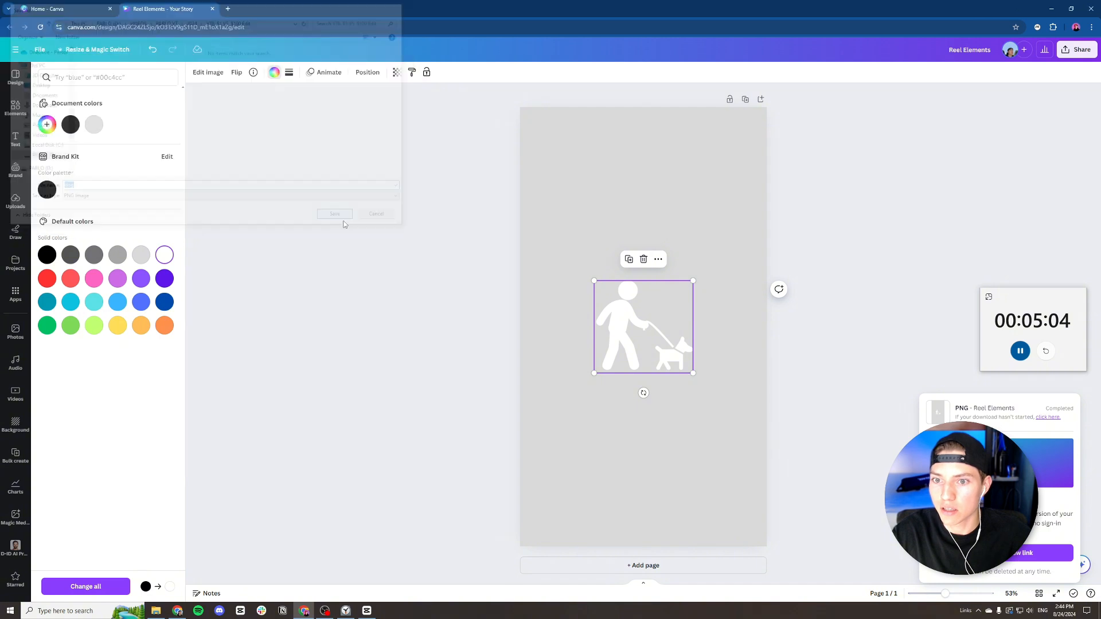
{"action": "left_click", "coordinate": [365, 612]}
{"action": "left_click", "coordinate": [304, 611]}
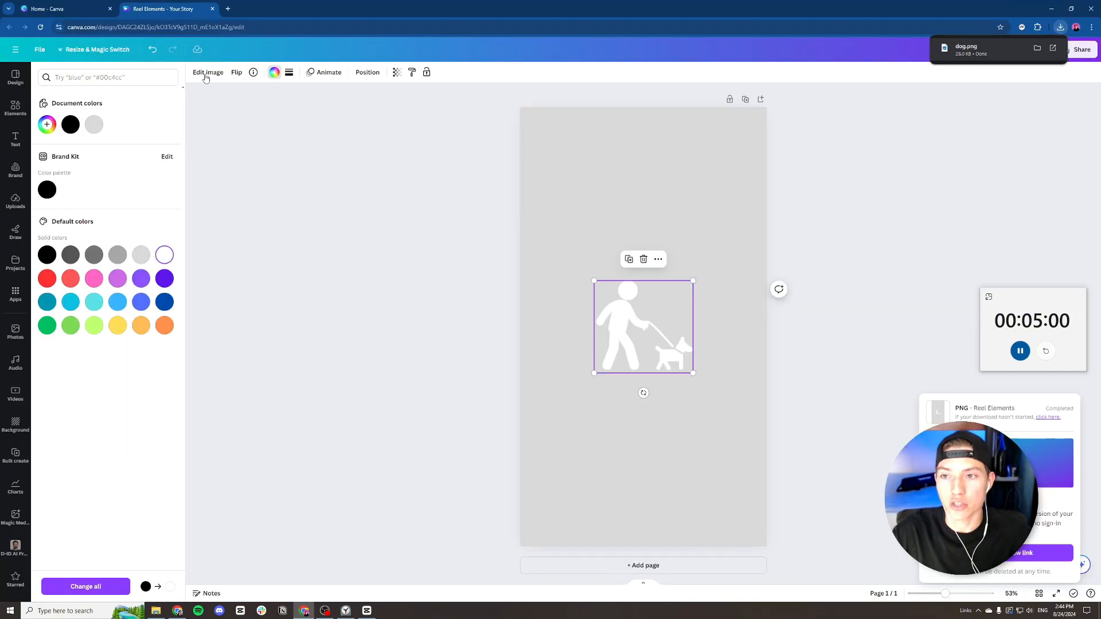
Search the elements for "girlfriend" and narrow the results to vertical videos.
{"action": "left_click", "coordinate": [3, 112]}
{"action": "left_click", "coordinate": [78, 80]}
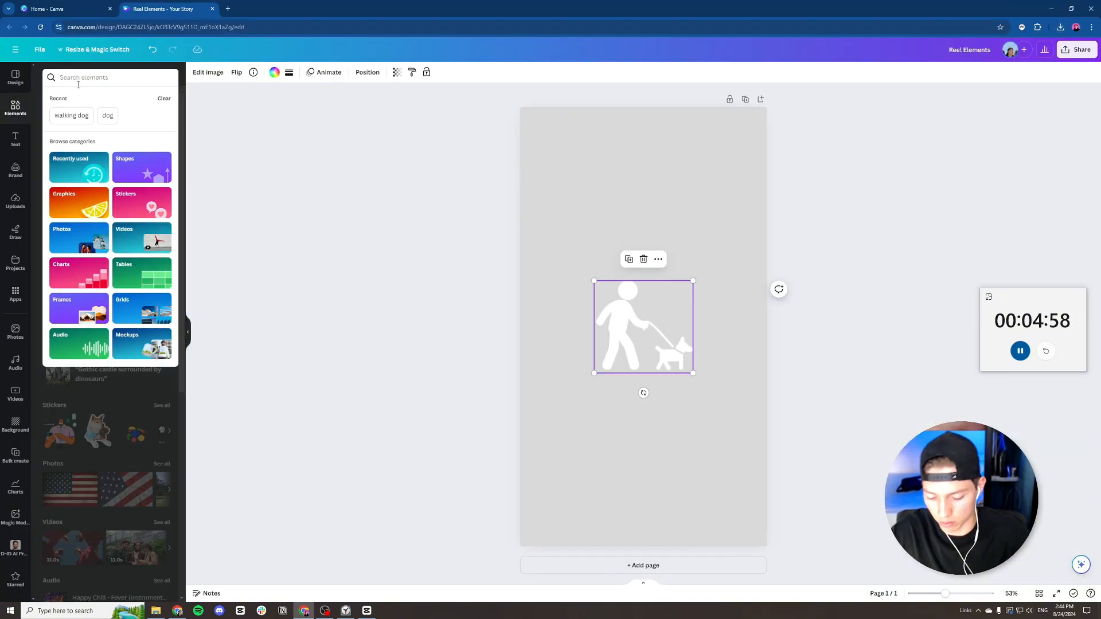
{"action": "type", "text": "gio"}
{"action": "key", "text": "BackSpace"}
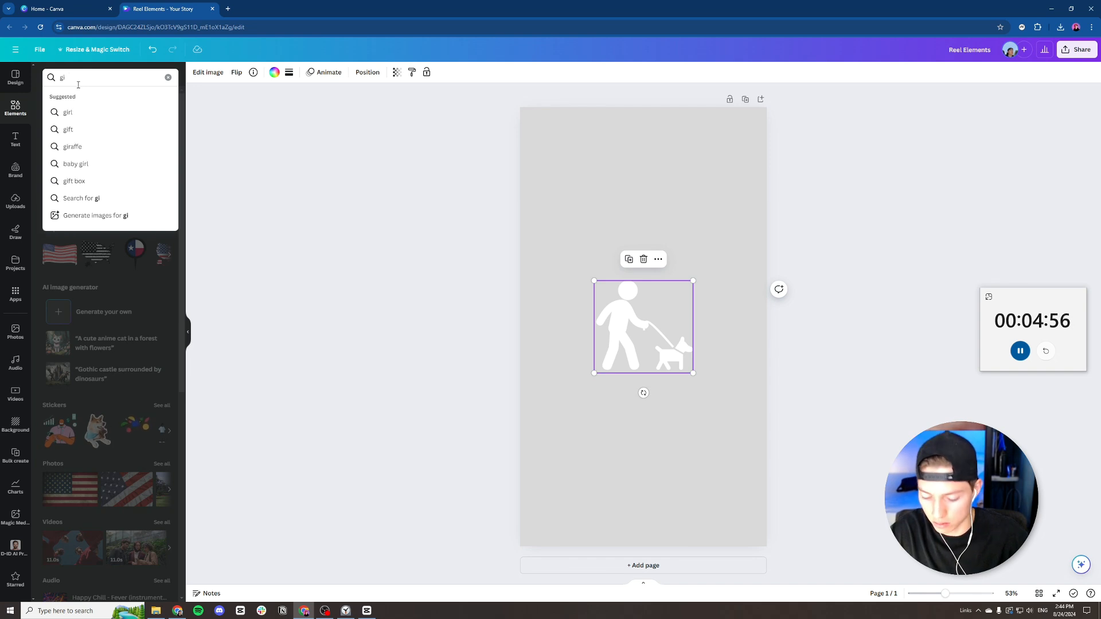
{"action": "type", "text": "rlfri"}
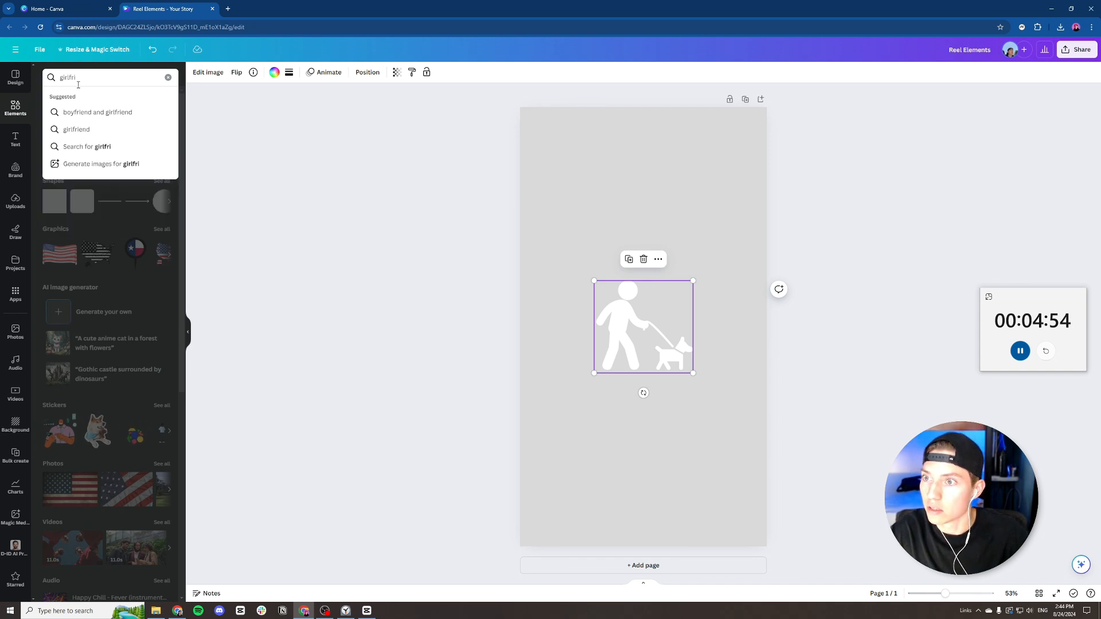
{"action": "left_click", "coordinate": [76, 129]}
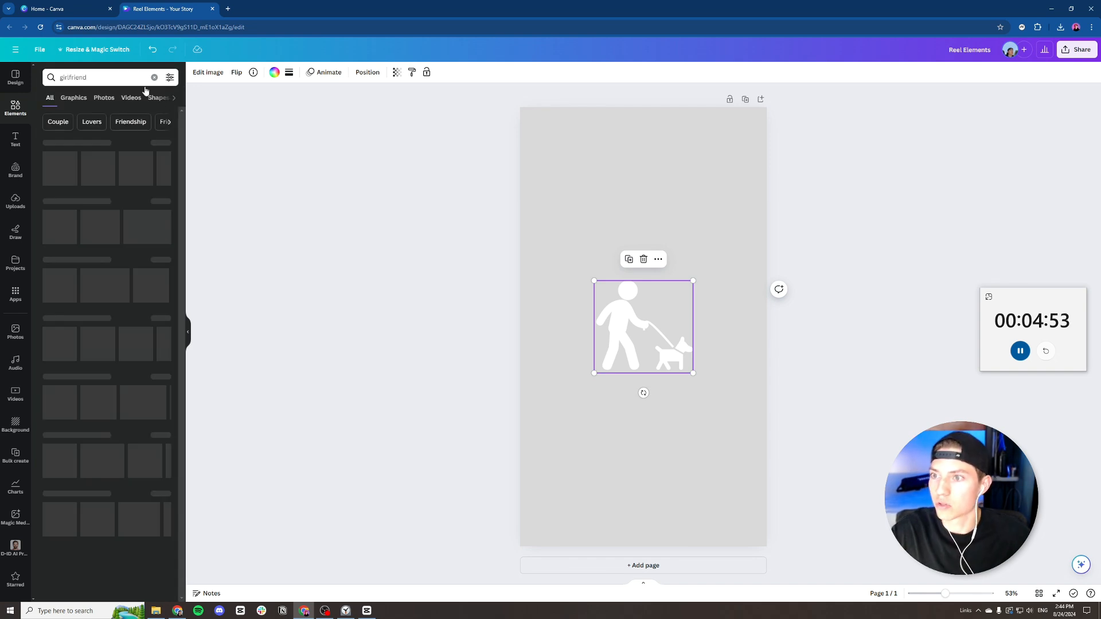
{"action": "left_click", "coordinate": [113, 99]}
{"action": "left_click", "coordinate": [170, 77]}
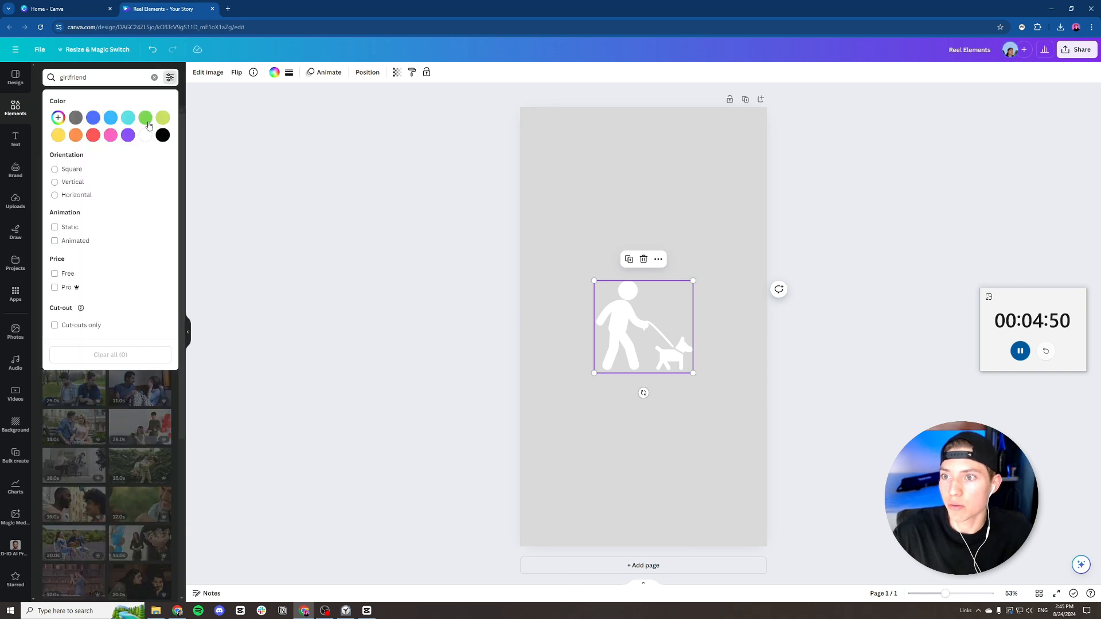
{"action": "left_click", "coordinate": [55, 182]}
{"action": "left_click", "coordinate": [268, 182]}
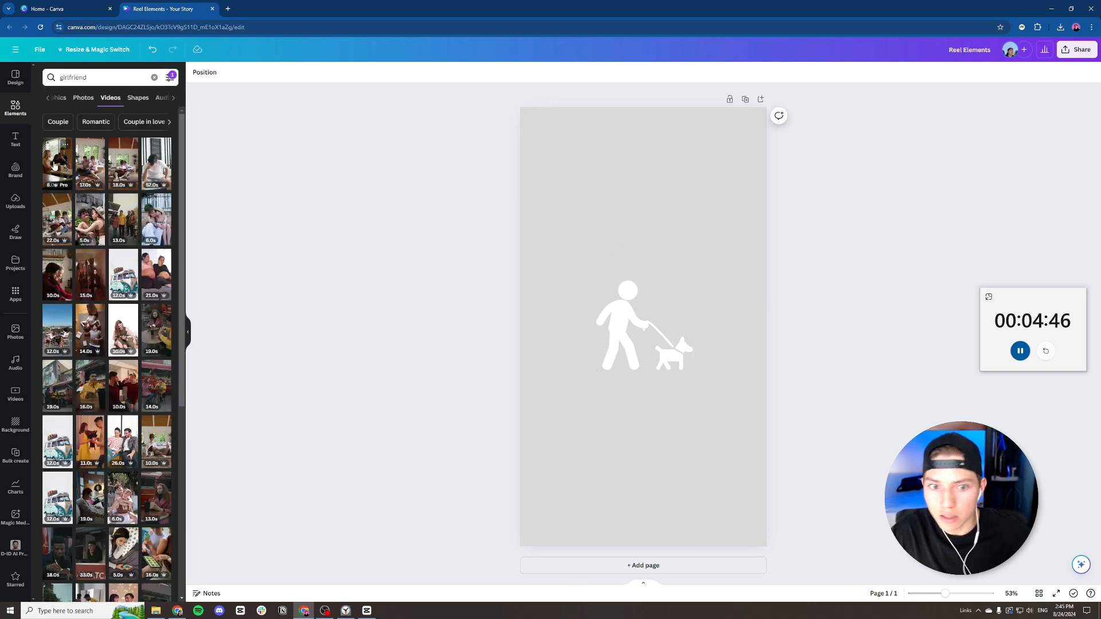
Replace the dog-walking silhouette with the stock clip of the couple and gift box, set as the page background.
{"action": "left_click", "coordinate": [54, 166]}
{"action": "left_click_drag", "start_coordinate": [553, 314], "coordinate": [649, 427]}
{"action": "left_click", "coordinate": [619, 337]}
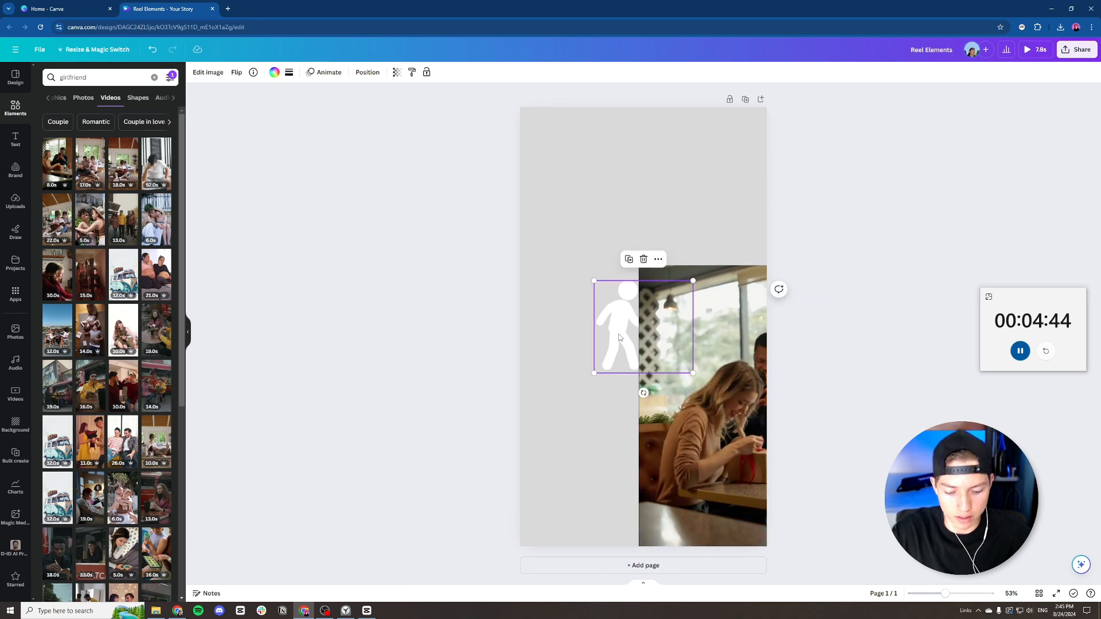
{"action": "key", "text": "Delete"}
{"action": "right_click", "coordinate": [690, 313]}
{"action": "left_click", "coordinate": [711, 536]}
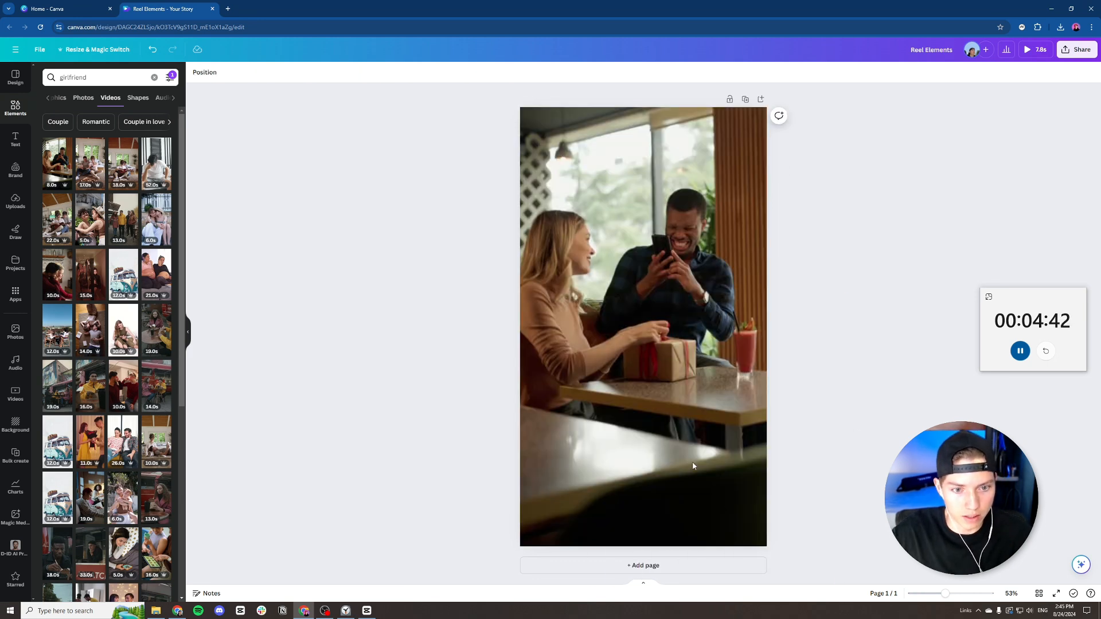
Download the couple video page as a 1080p MP4.
{"action": "left_click", "coordinate": [1077, 49]}
{"action": "left_click", "coordinate": [977, 239]}
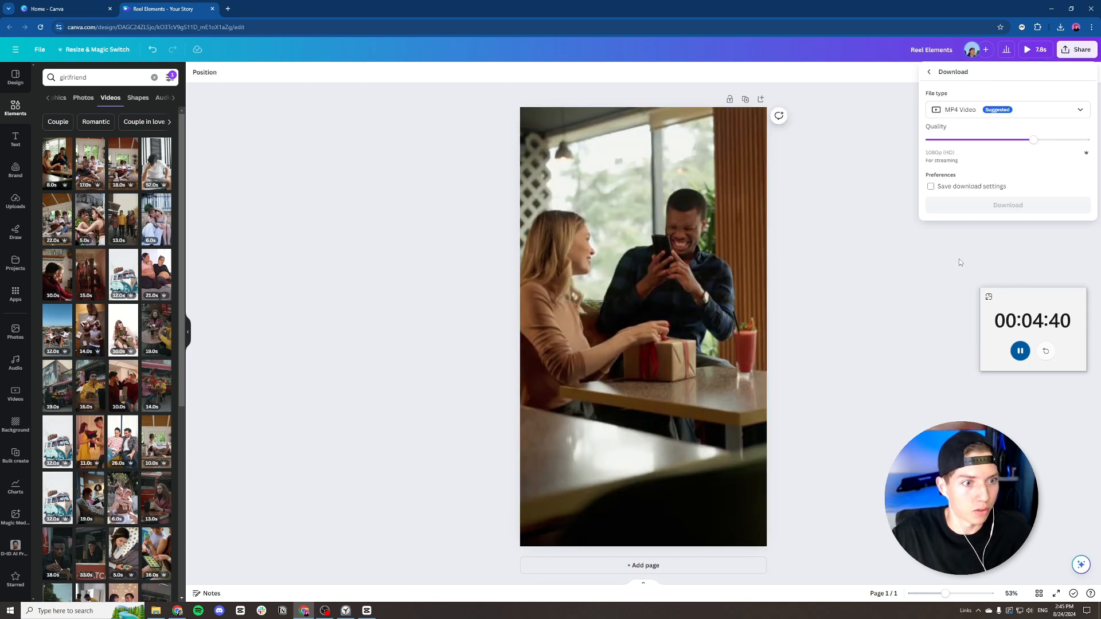
{"action": "left_click", "coordinate": [1008, 205]}
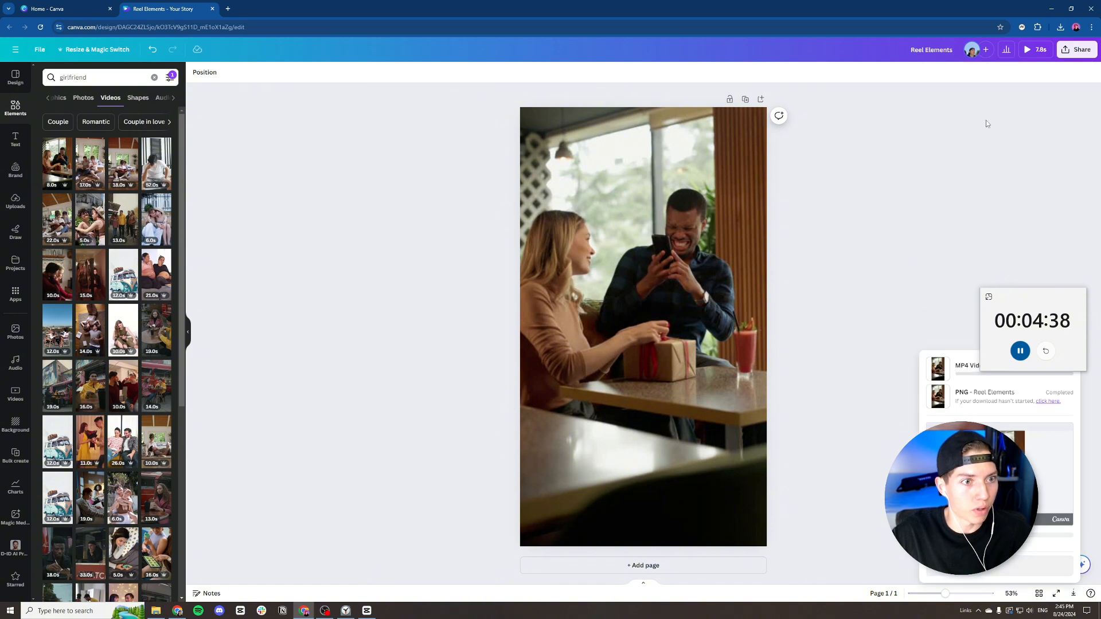
Switch to CapCut, move the purple gradient clip onto the background track at about 21 s, and shorten it to end near 22.5 s.
{"action": "left_click", "coordinate": [367, 611]}
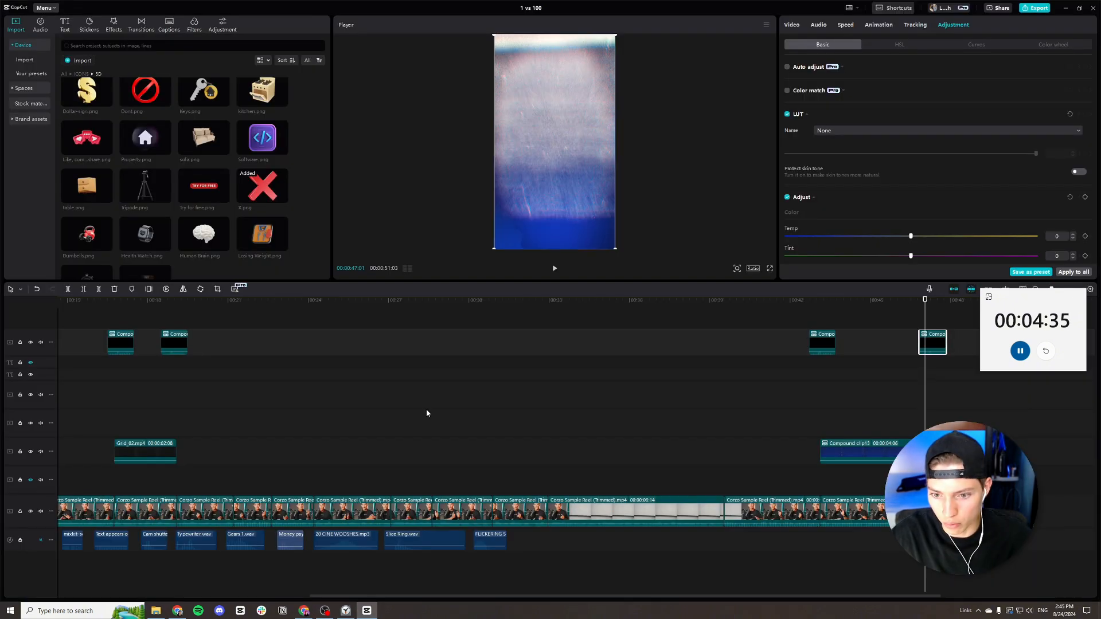
{"action": "left_click", "coordinate": [234, 300]}
{"action": "key", "text": "space"}
{"action": "scroll", "coordinate": [310, 481], "scroll_direction": "left", "scroll_amount": 10}
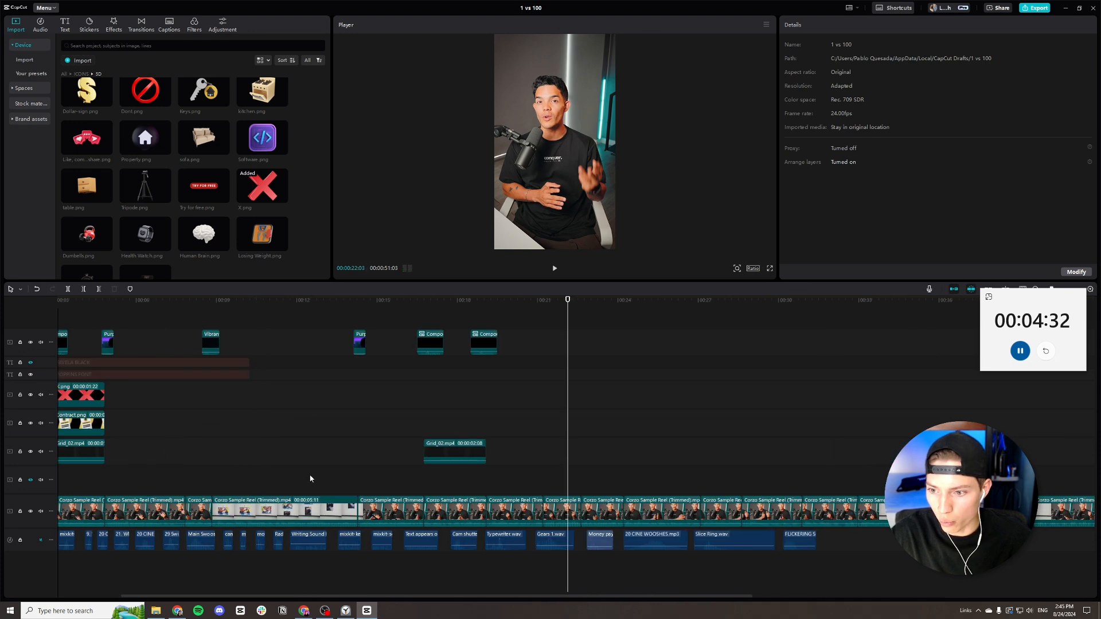
{"action": "left_click", "coordinate": [164, 482]}
{"action": "left_click_drag", "start_coordinate": [160, 485], "coordinate": [657, 452]}
{"action": "scroll", "coordinate": [691, 500], "scroll_direction": "up", "scroll_amount": 2}
{"action": "left_click", "coordinate": [635, 332]}
{"action": "key", "text": "space"}
{"action": "left_click_drag", "start_coordinate": [740, 452], "coordinate": [688, 451]}
{"action": "scroll", "coordinate": [364, 377], "scroll_direction": "left", "scroll_amount": 3}
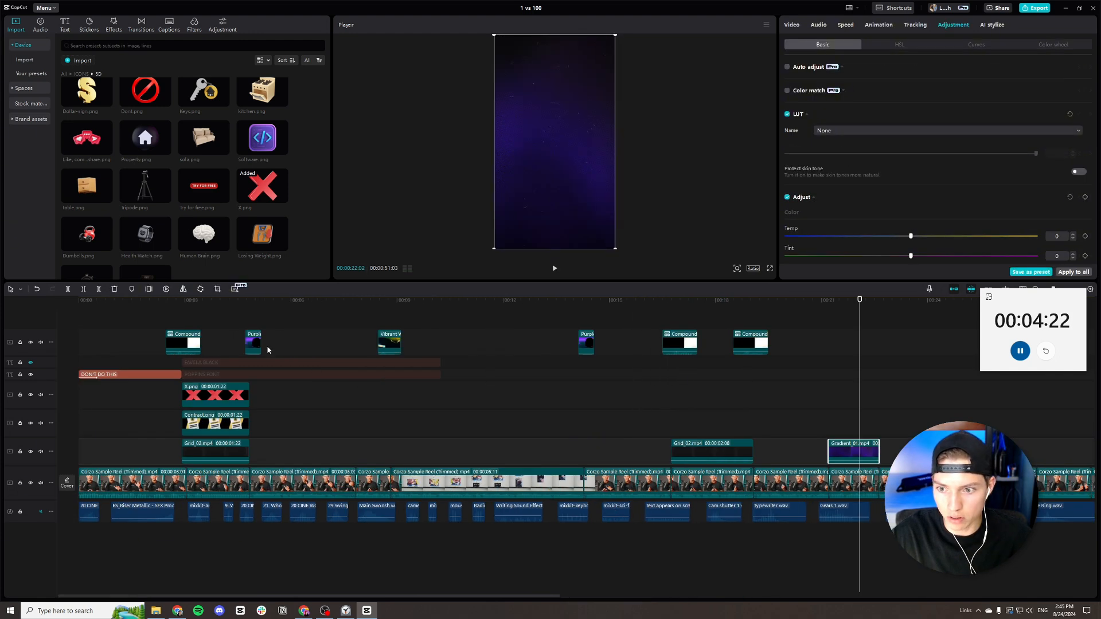
Duplicate the vibrant transition overlay onto the overlay track at the start and end of the purple gradient clip.
{"action": "left_click", "coordinate": [397, 344]}
{"action": "scroll", "coordinate": [430, 371], "scroll_direction": "right", "scroll_amount": 3}
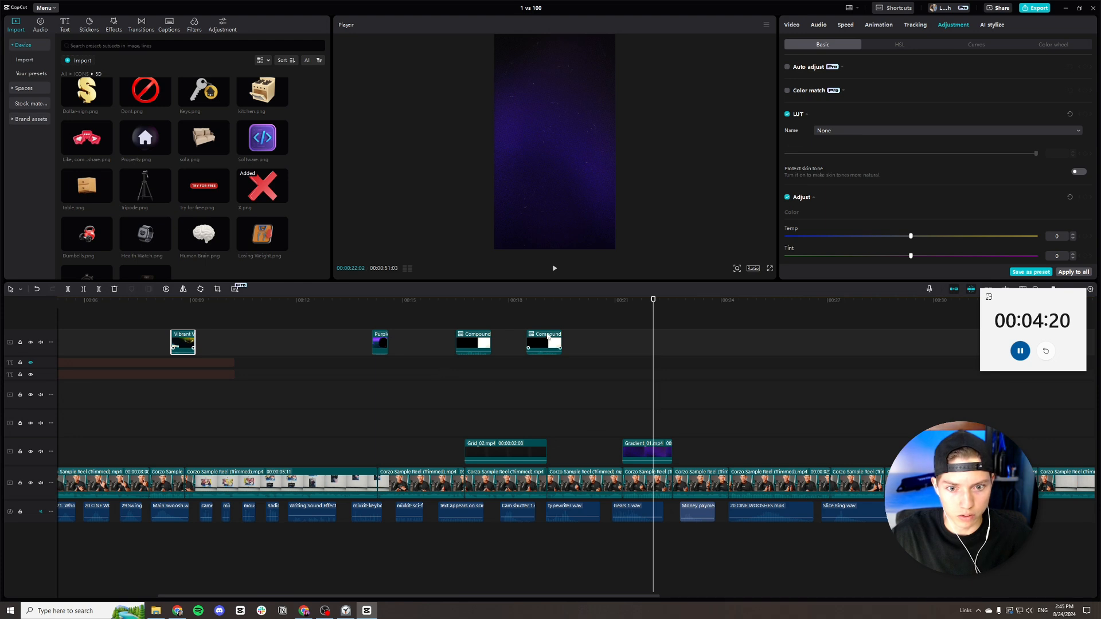
{"action": "left_click", "coordinate": [612, 307]}
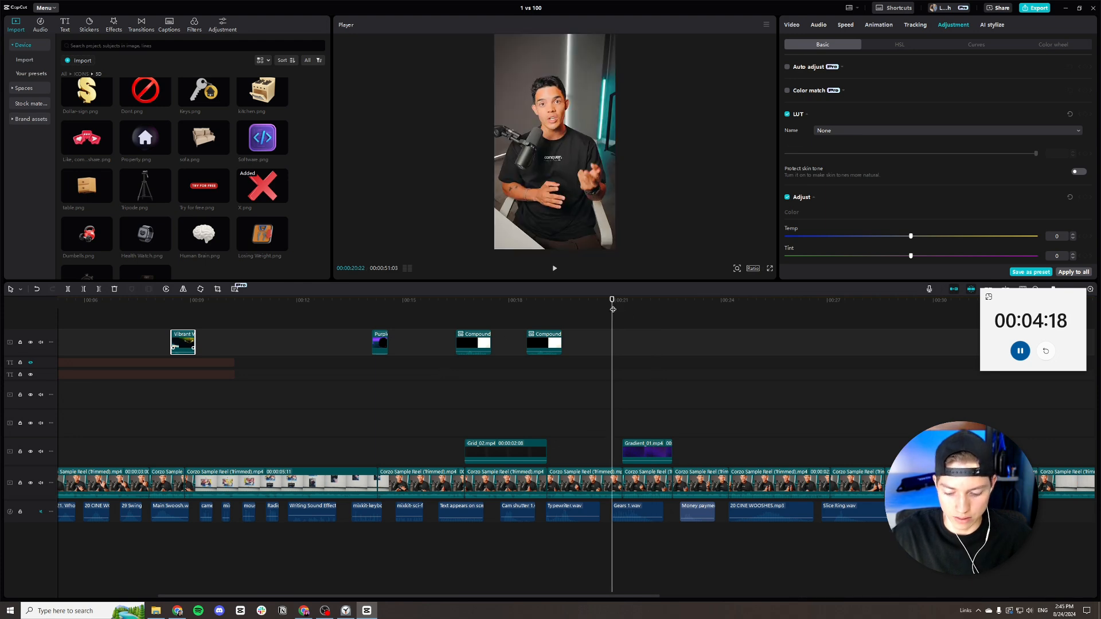
{"action": "key", "text": "ctrl+v"}
{"action": "left_click_drag", "start_coordinate": [613, 312], "coordinate": [674, 342]}
{"action": "key", "text": "ctrl+v"}
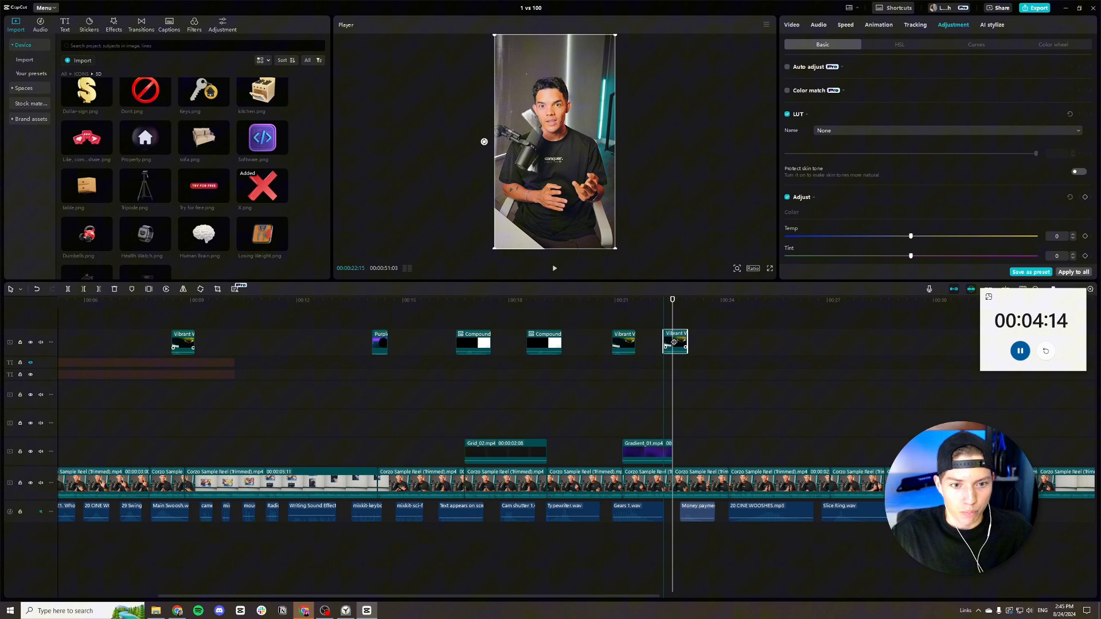
Import dog.png into the project's ICONS media folder.
{"action": "scroll", "coordinate": [67, 76], "scroll_direction": "up", "scroll_amount": 1}
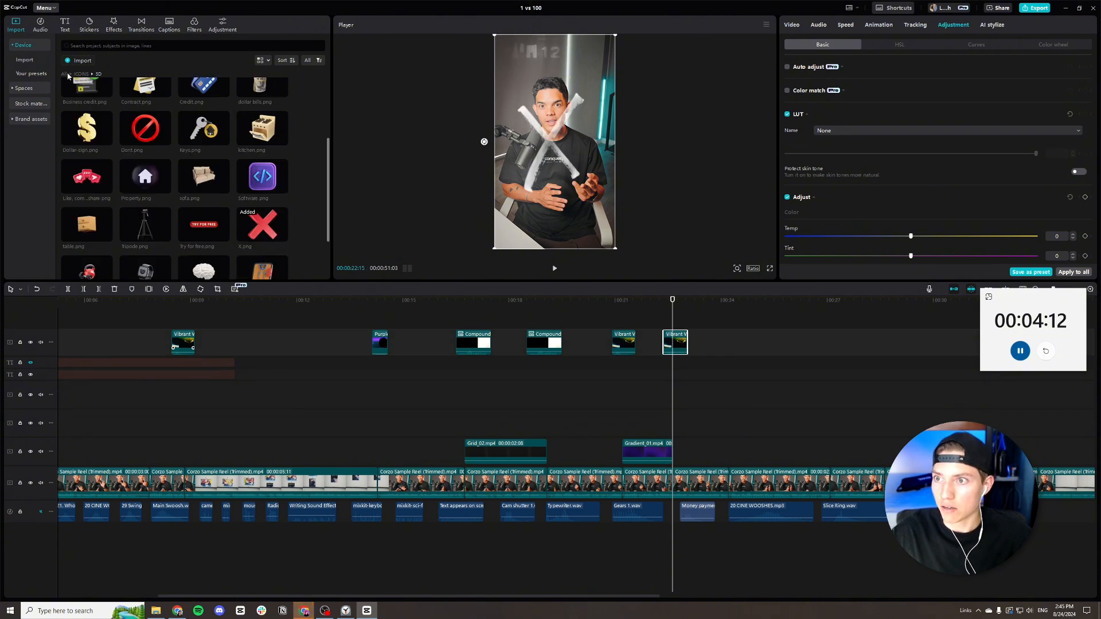
{"action": "left_click", "coordinate": [66, 75]}
{"action": "left_click", "coordinate": [79, 61]}
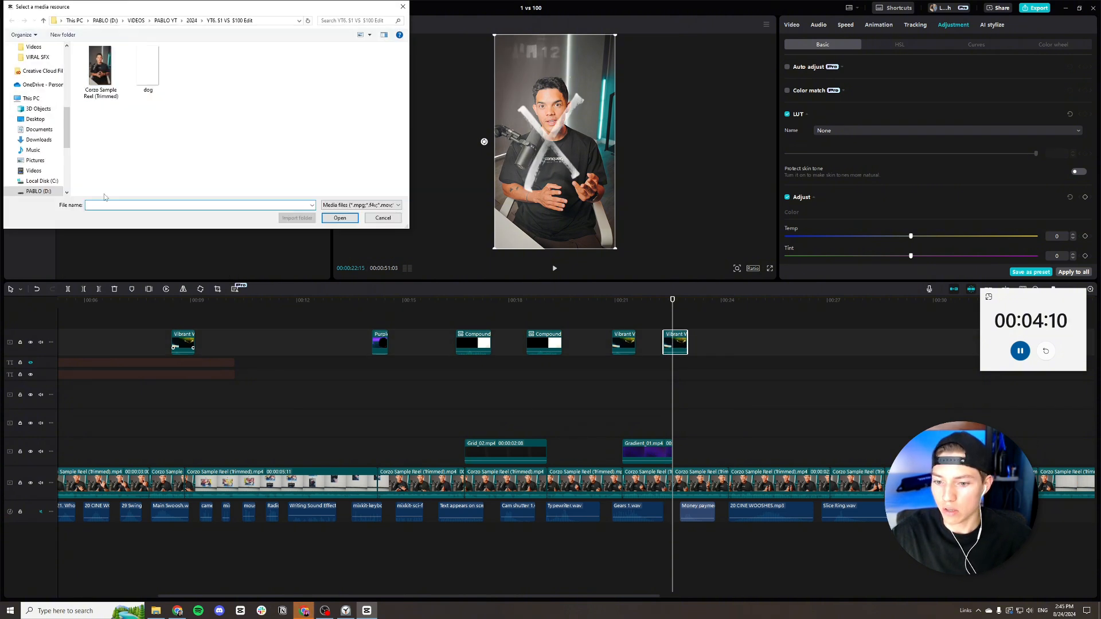
{"action": "double_click", "coordinate": [148, 68]}
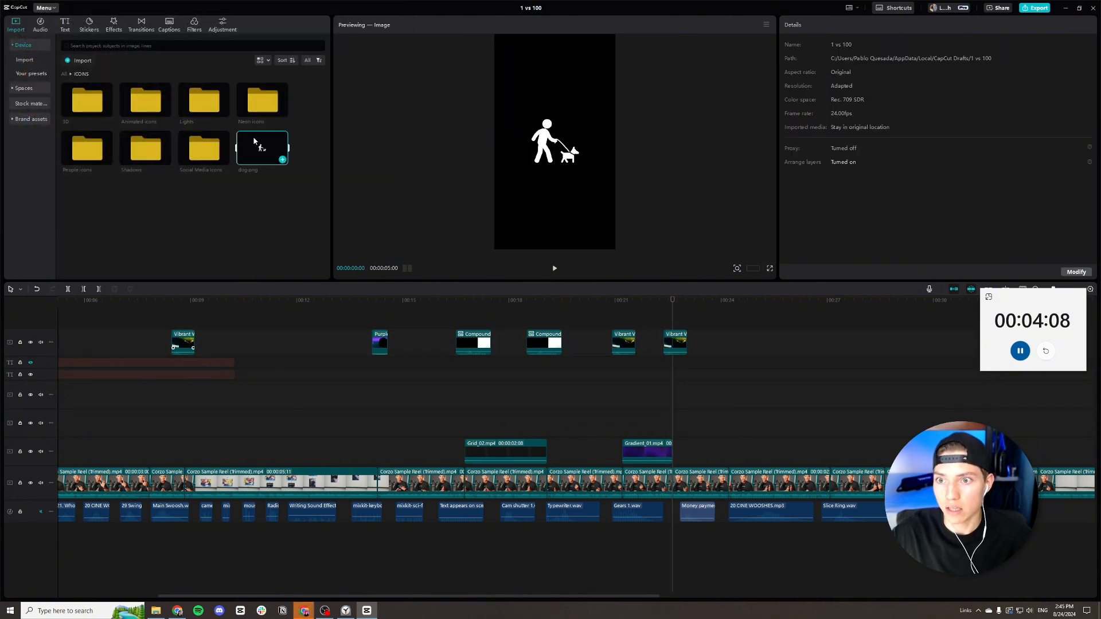
Place dog.png above the purple gradient clip, trim it to the gradient's end, and apply the Swoosh entrance animation.
{"action": "left_click_drag", "start_coordinate": [255, 141], "coordinate": [624, 423]}
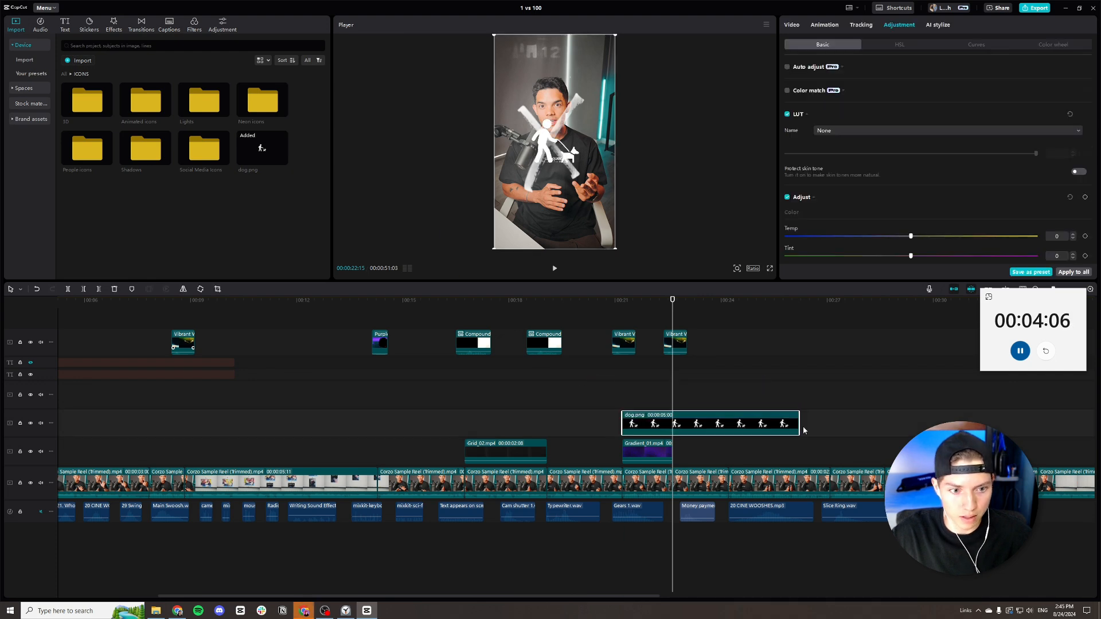
{"action": "left_click_drag", "start_coordinate": [804, 430], "coordinate": [669, 420]}
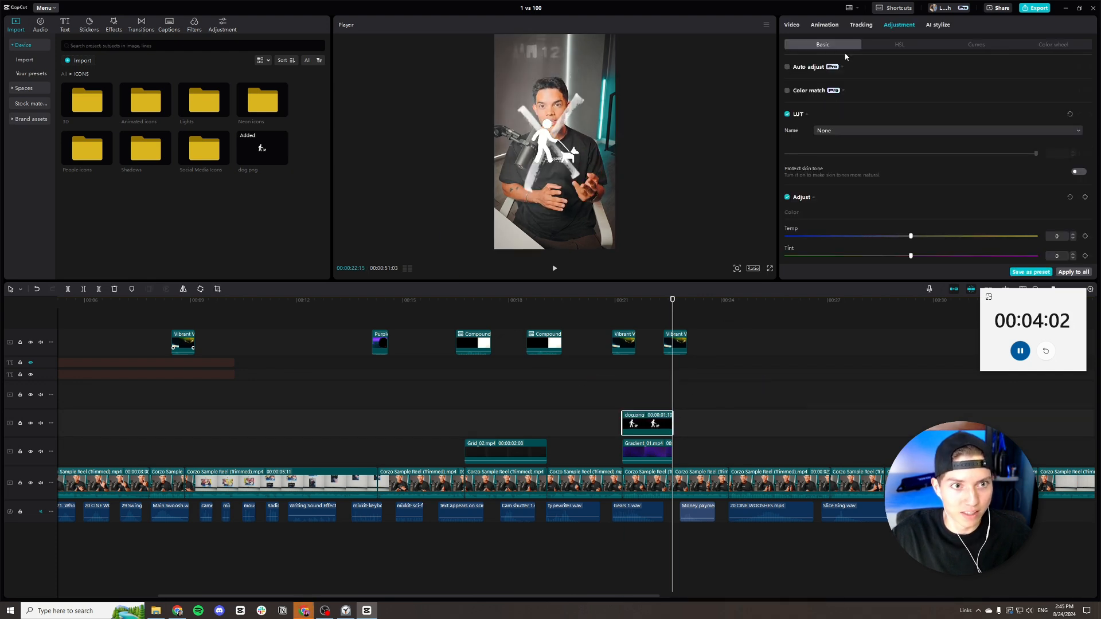
{"action": "left_click", "coordinate": [817, 25]}
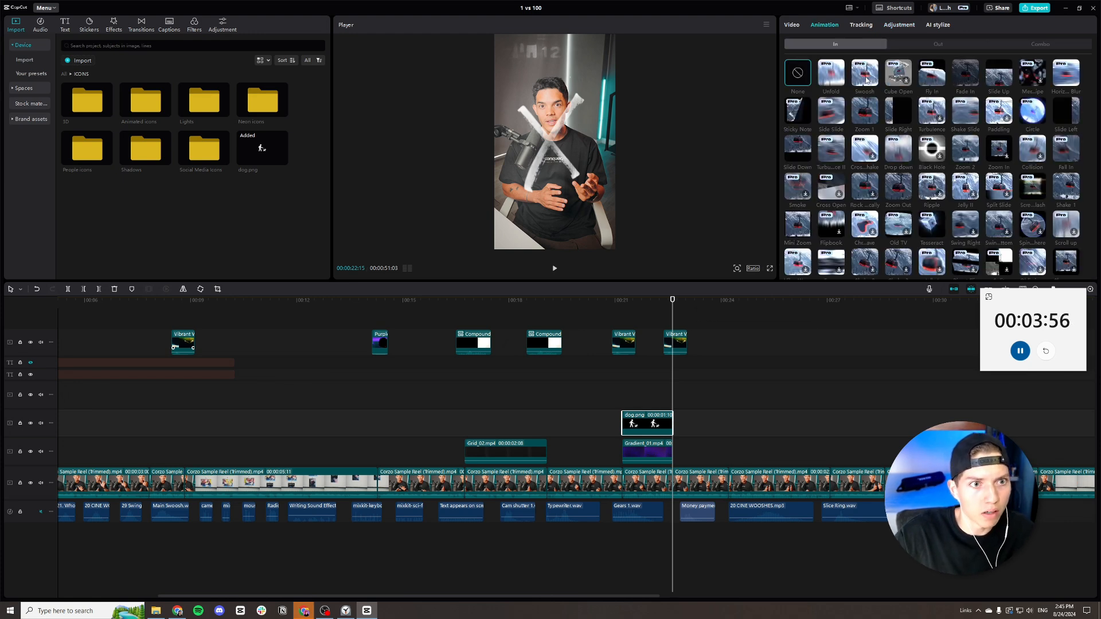
{"action": "left_click", "coordinate": [865, 73]}
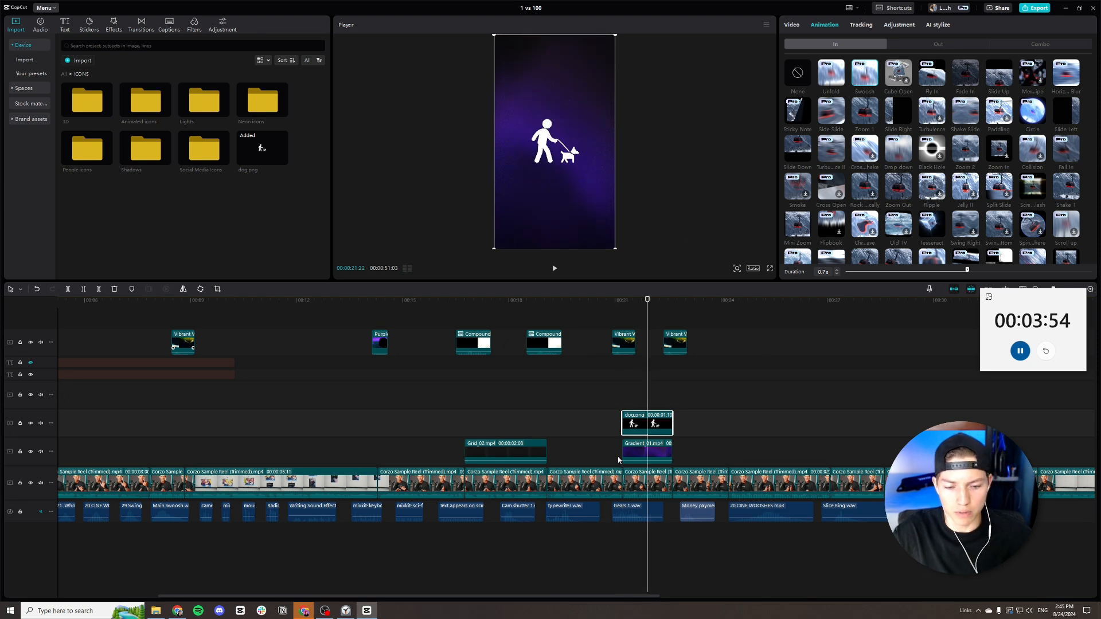
Switch to Canva and save the exported couple video as an MP4 named GF.
{"action": "scroll", "coordinate": [461, 508], "scroll_direction": "right", "scroll_amount": 4}
{"action": "left_click", "coordinate": [296, 611]}
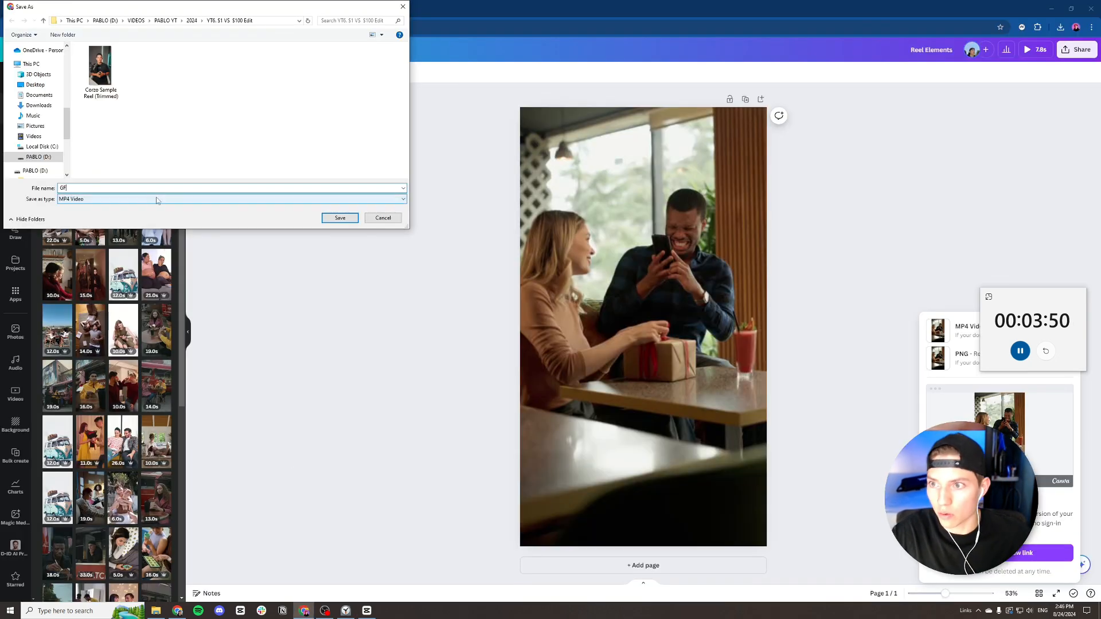
{"action": "left_click", "coordinate": [336, 217]}
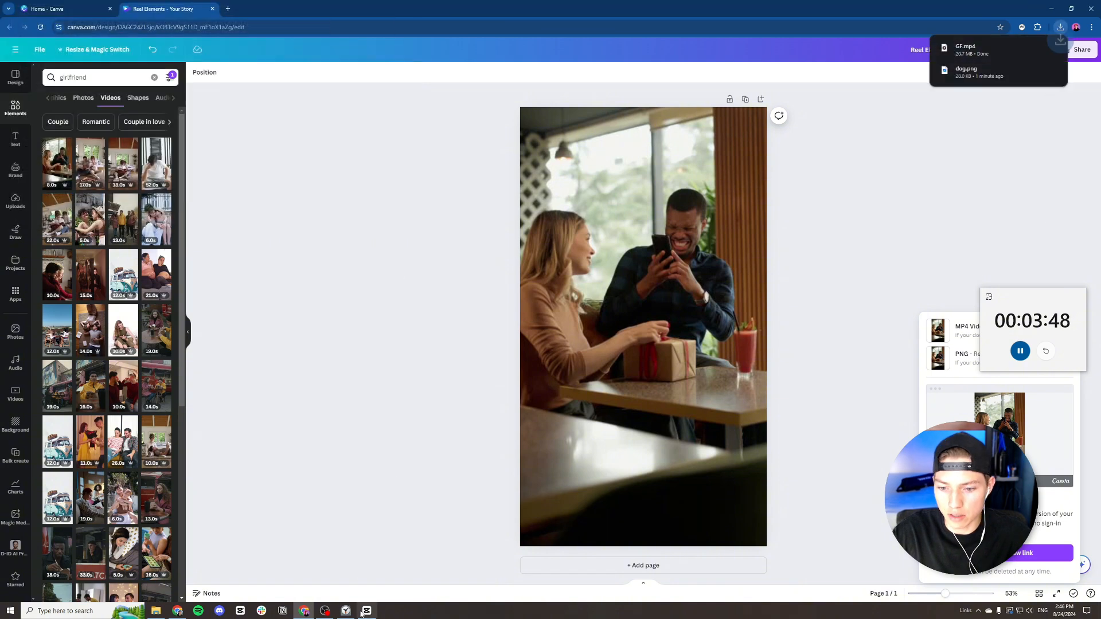
Switch to CapCut, import GF.mp4 into the top media folder, place it directly after the dog clip, and trim it to 1:14.
{"action": "left_click", "coordinate": [365, 611]}
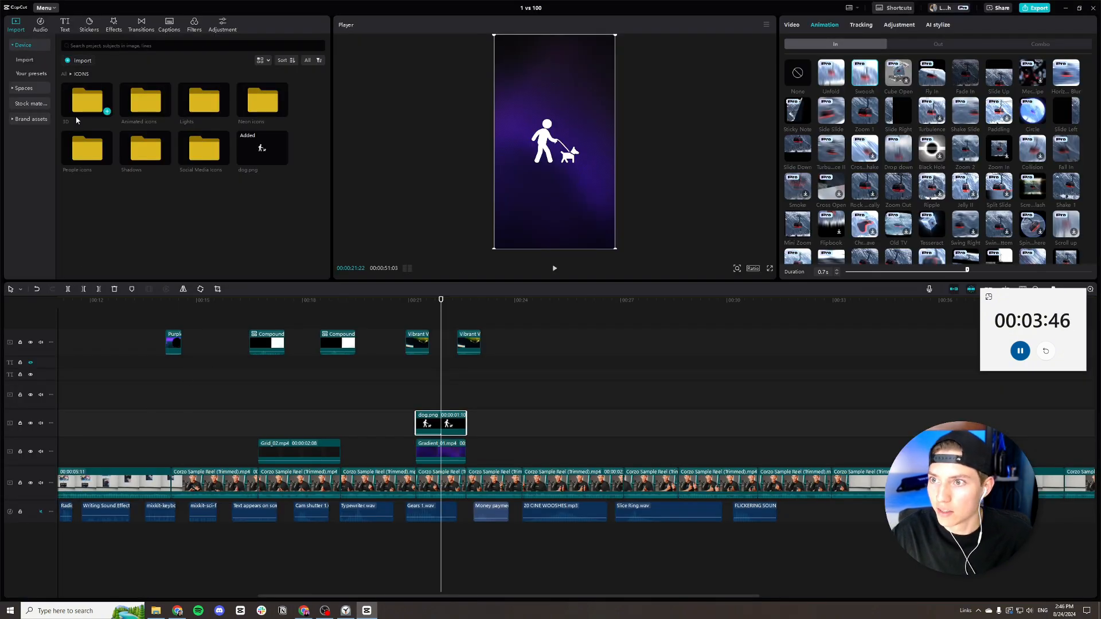
{"action": "left_click", "coordinate": [65, 74]}
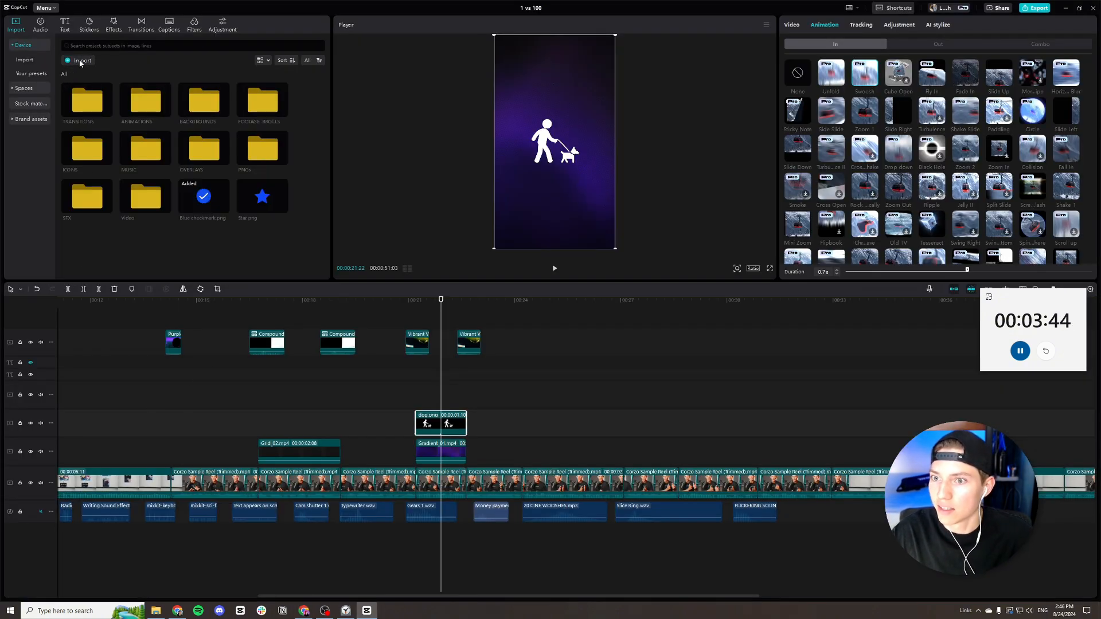
{"action": "left_click", "coordinate": [80, 63]}
{"action": "double_click", "coordinate": [190, 70]}
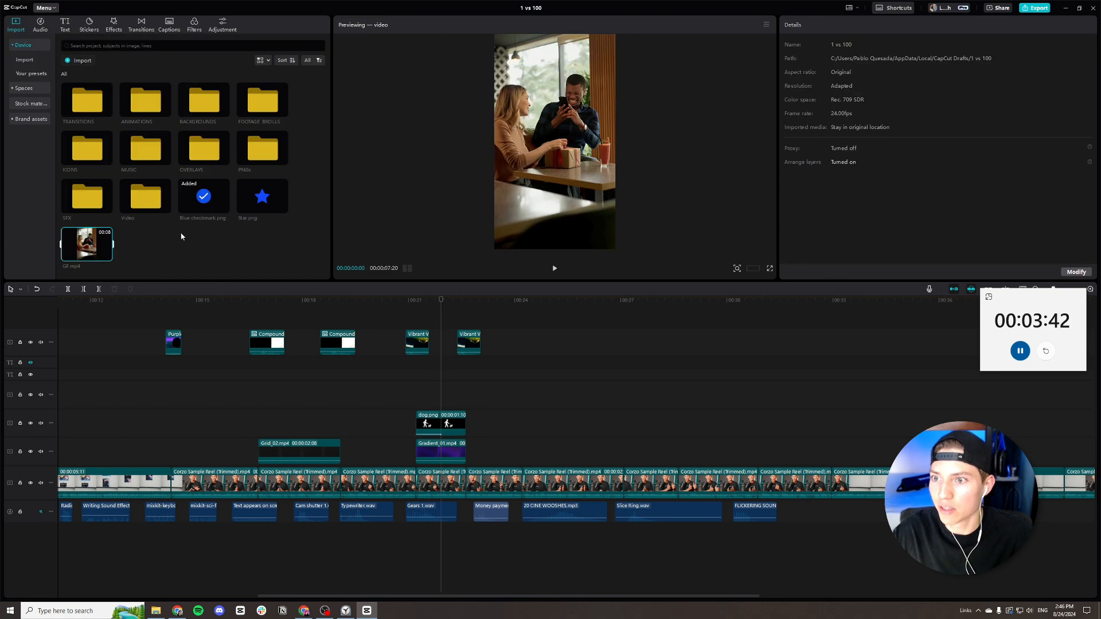
{"action": "left_click_drag", "start_coordinate": [95, 245], "coordinate": [471, 420]}
{"action": "left_click_drag", "start_coordinate": [742, 423], "coordinate": [520, 434]}
Duplicate the compound transition overlay onto the overlay track at the end of the GF.mp4 clip, near 24 s.
{"action": "left_click", "coordinate": [346, 349]}
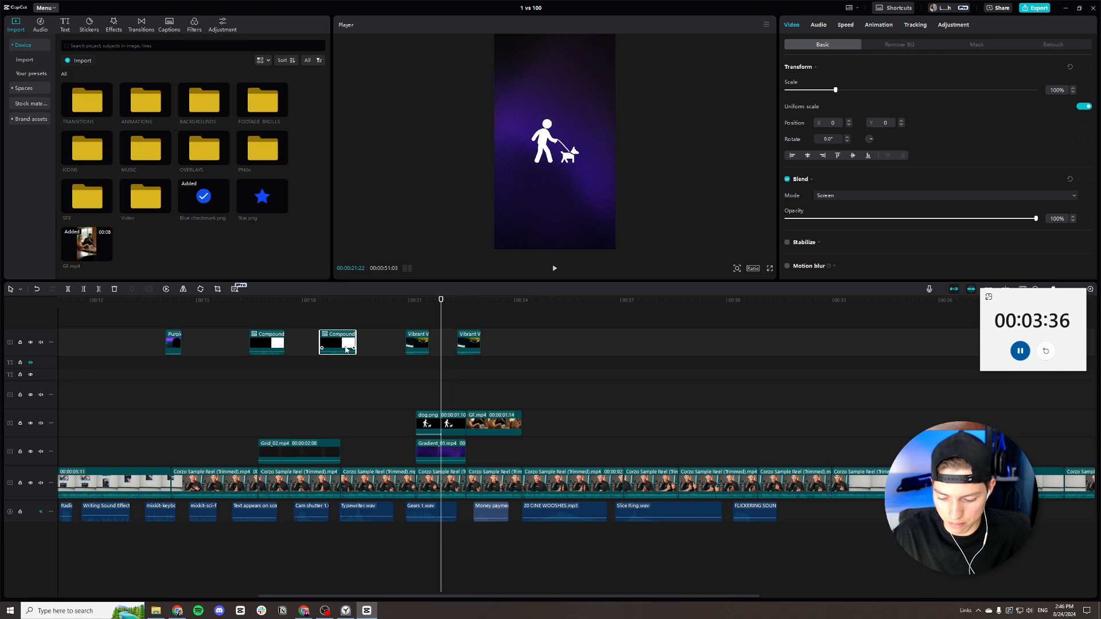
{"action": "left_click_drag", "start_coordinate": [519, 312], "coordinate": [515, 313]}
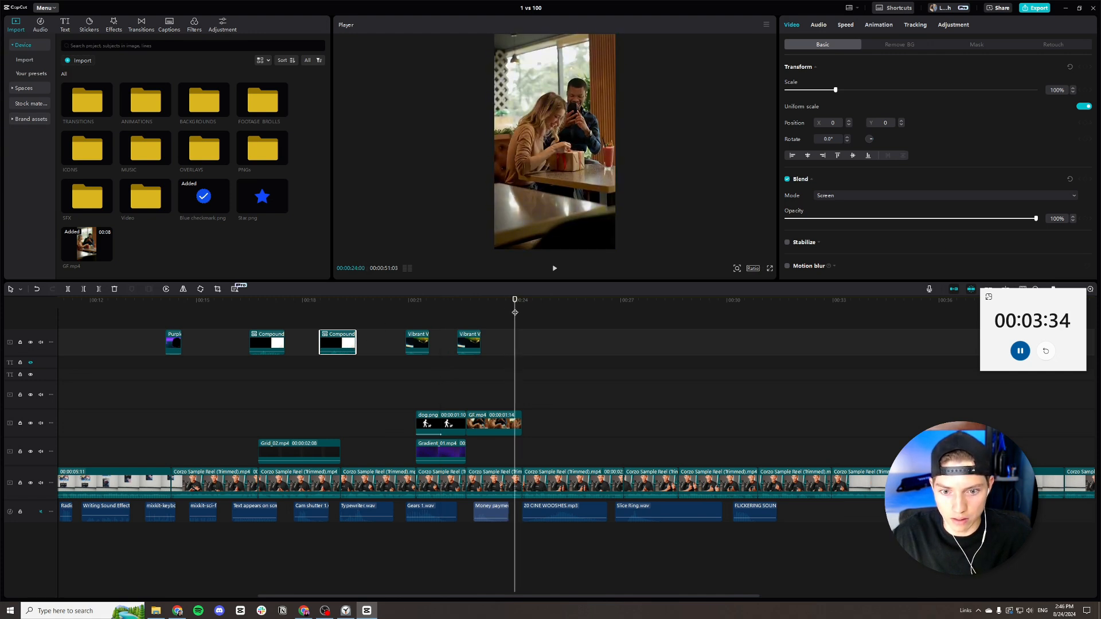
{"action": "key", "text": "ctrl+v"}
Play back the second grid background section from about 16.5 s to 18 s.
{"action": "scroll", "coordinate": [489, 394], "scroll_direction": "down", "scroll_amount": 5}
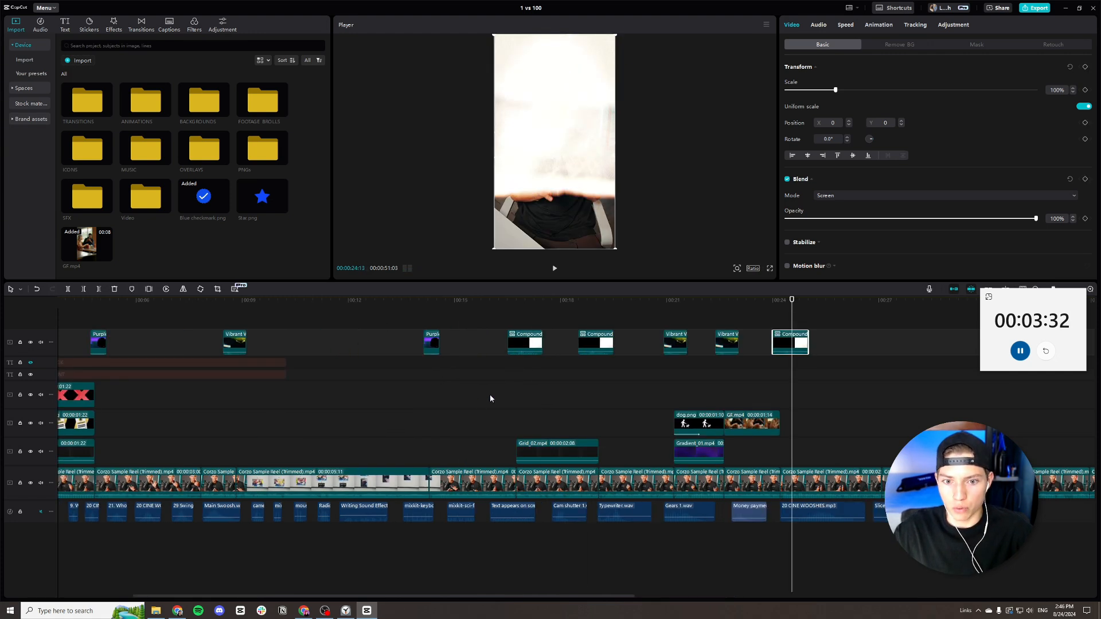
{"action": "scroll", "coordinate": [534, 408], "scroll_direction": "right", "scroll_amount": 3}
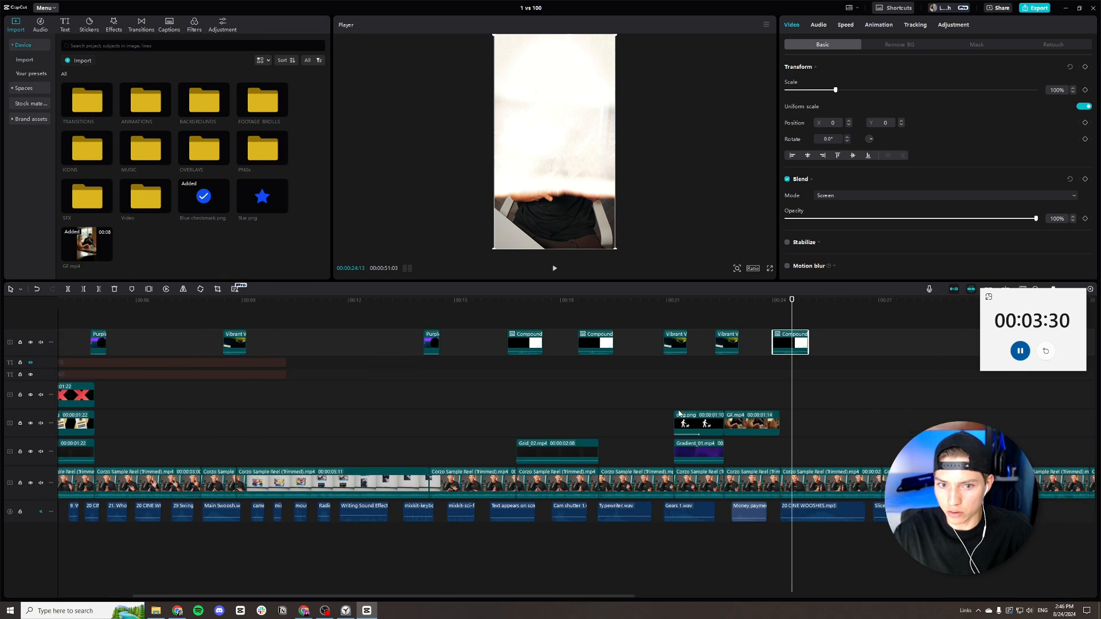
{"action": "left_click", "coordinate": [508, 301]}
{"action": "key", "text": "space"}
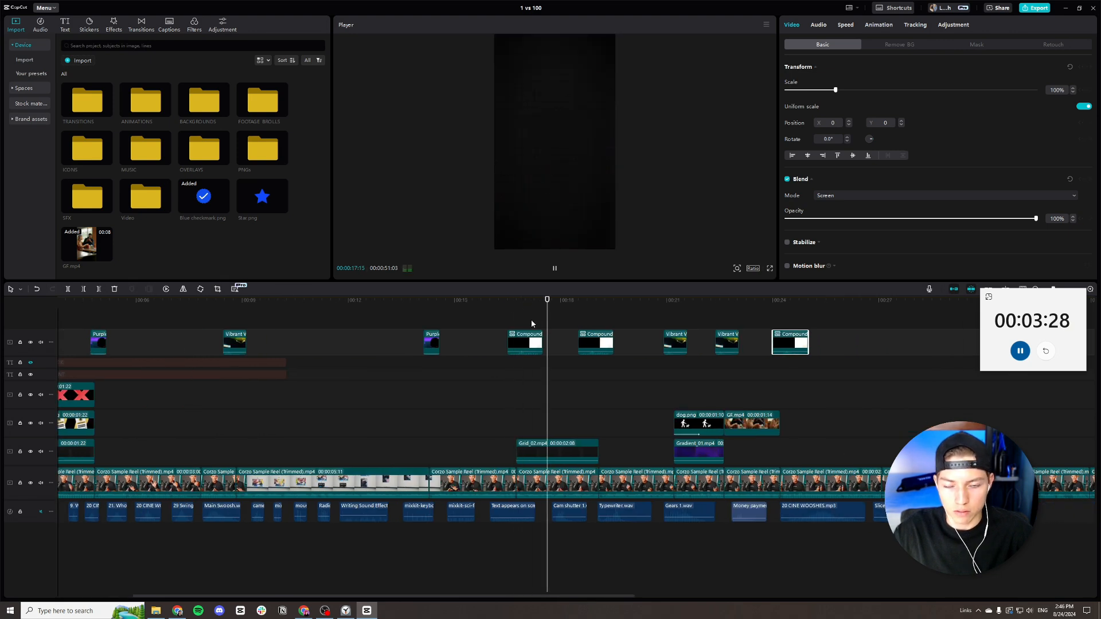
{"action": "scroll", "coordinate": [213, 440], "scroll_direction": "left", "scroll_amount": 3}
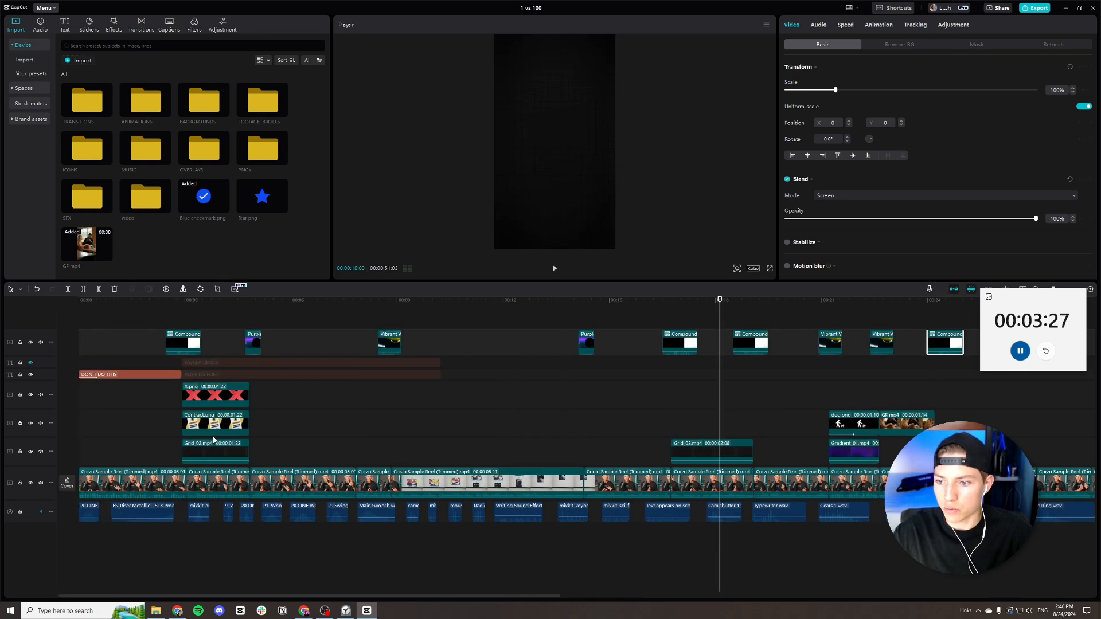
Copy the POPPINS FONT title to the start of the second grid background and trim it to the background's end.
{"action": "left_click", "coordinate": [144, 376]}
{"action": "left_click", "coordinate": [253, 376]}
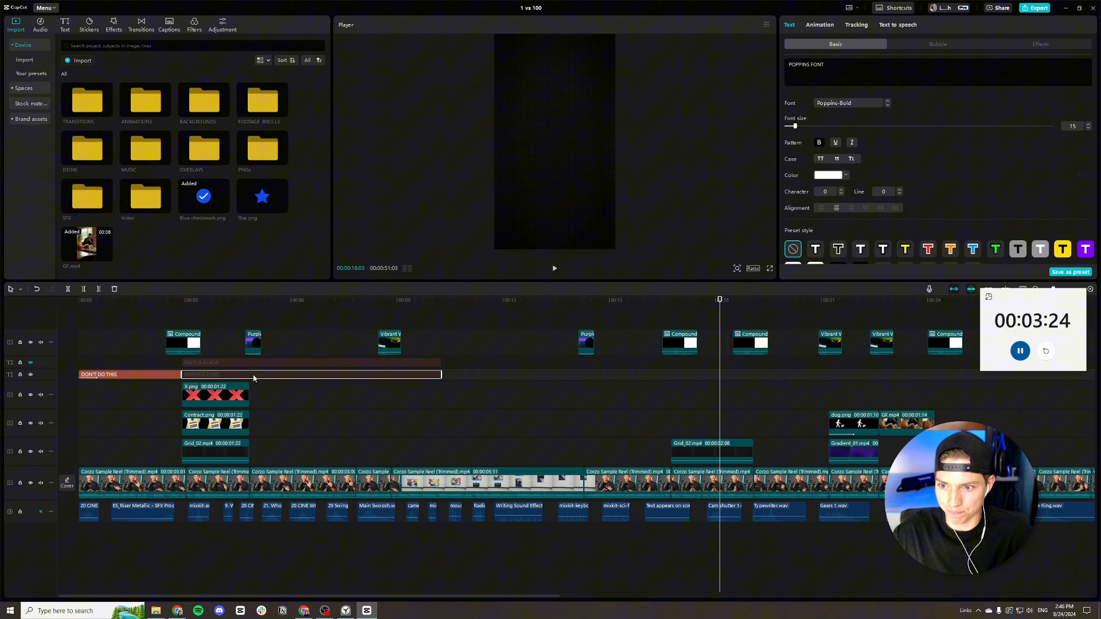
{"action": "left_click", "coordinate": [264, 360]}
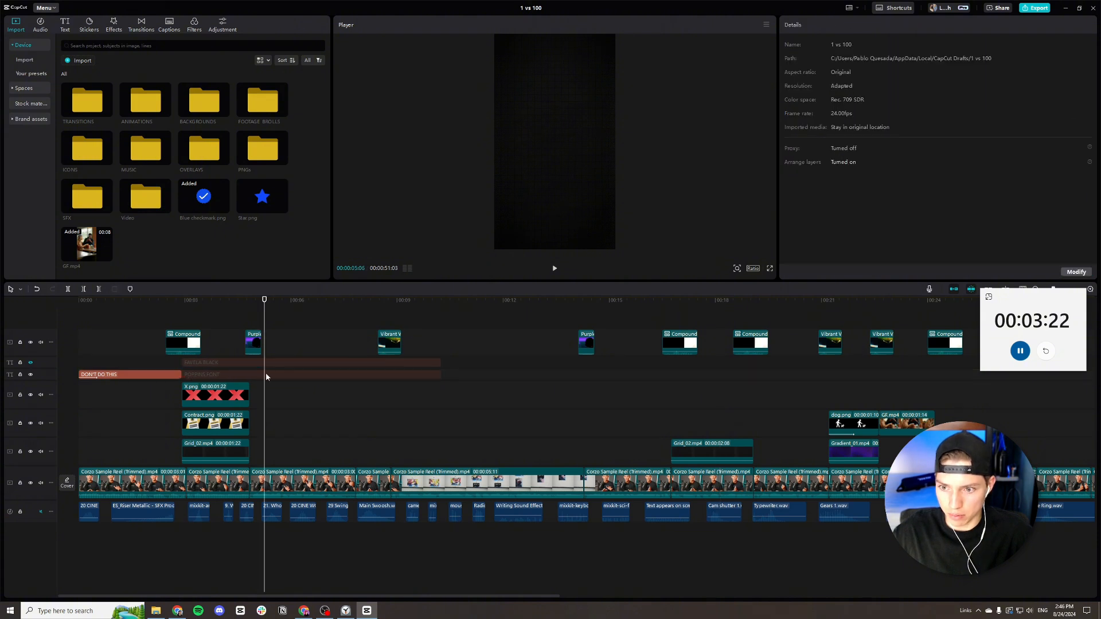
{"action": "left_click", "coordinate": [266, 374]}
{"action": "scroll", "coordinate": [344, 372], "scroll_direction": "right", "scroll_amount": 5}
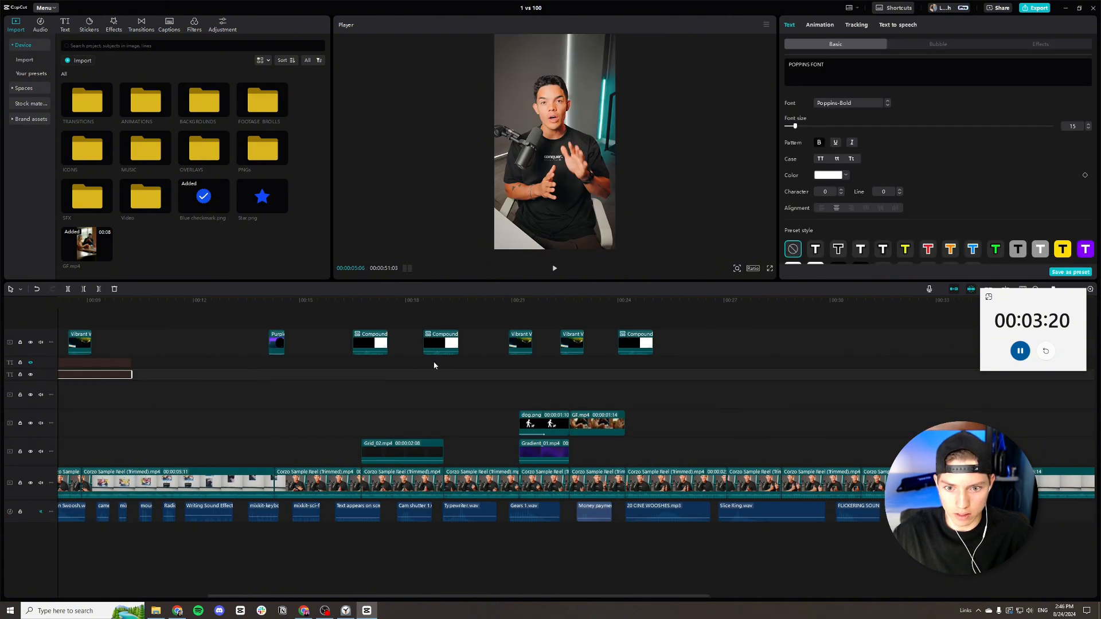
{"action": "left_click", "coordinate": [361, 313]}
{"action": "key", "text": "ctrl+v"}
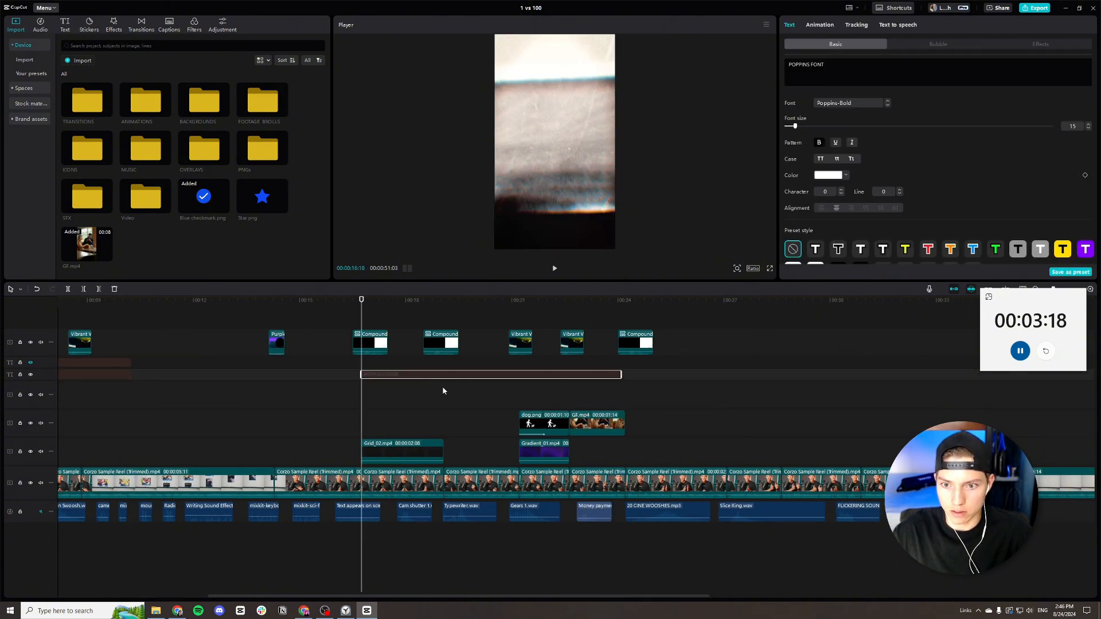
{"action": "left_click_drag", "start_coordinate": [624, 375], "coordinate": [444, 375]}
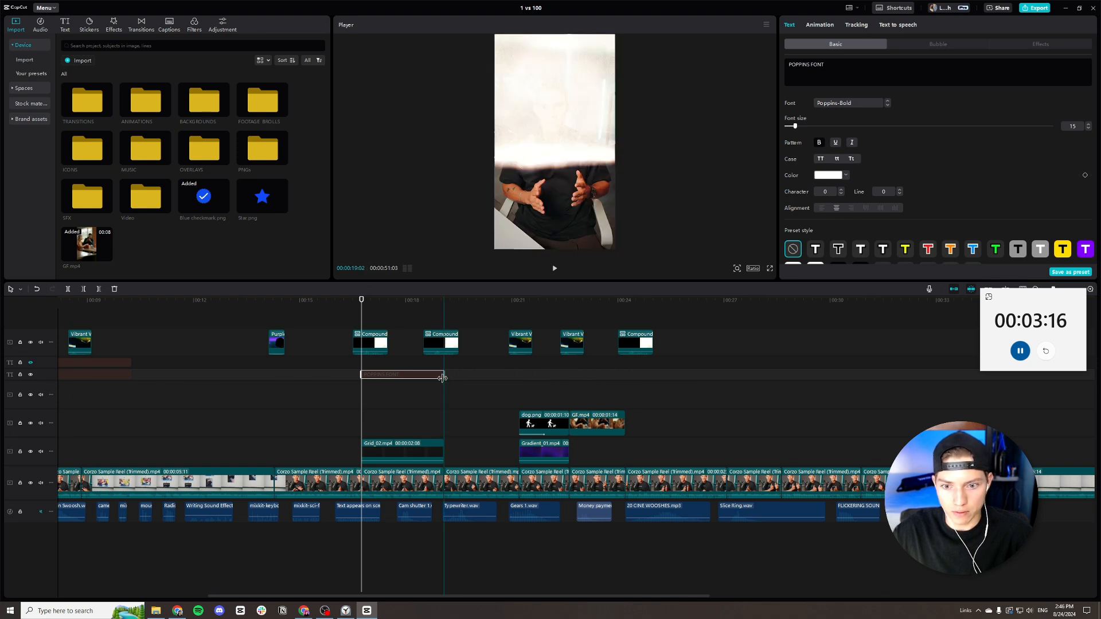
Change the copied title's text above the second grid background to DISTRACTED.
{"action": "scroll", "coordinate": [268, 379], "scroll_direction": "left", "scroll_amount": 5}
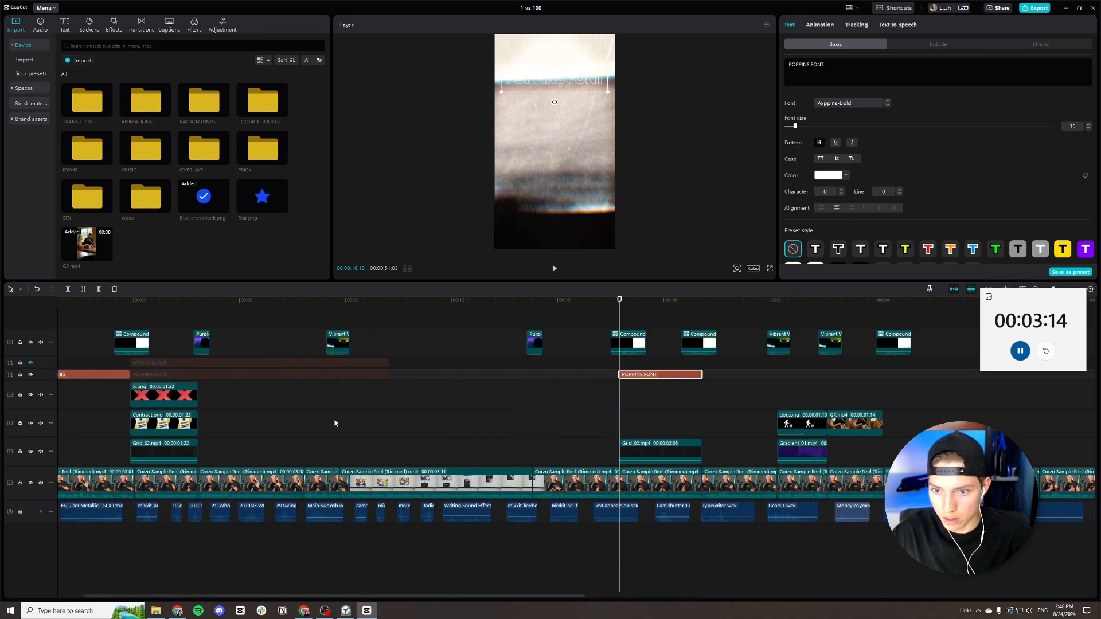
{"action": "scroll", "coordinate": [508, 399], "scroll_direction": "right", "scroll_amount": 4}
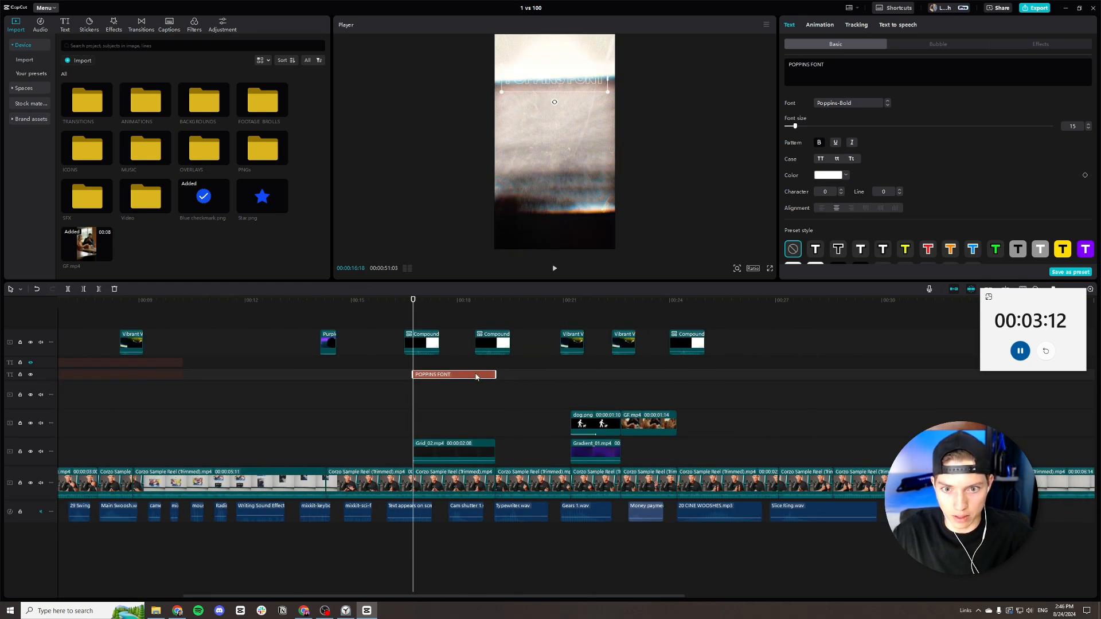
{"action": "left_click", "coordinate": [457, 300]}
{"action": "left_click_drag", "start_coordinate": [835, 68], "coordinate": [755, 68]}
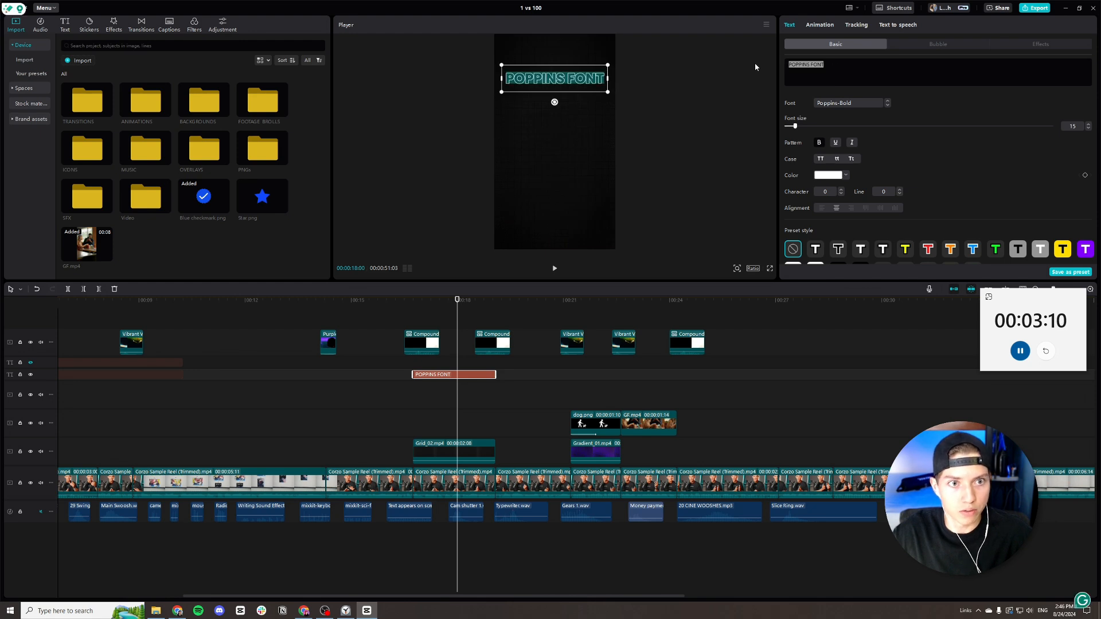
{"action": "type", "text": "DISTRACTED"}
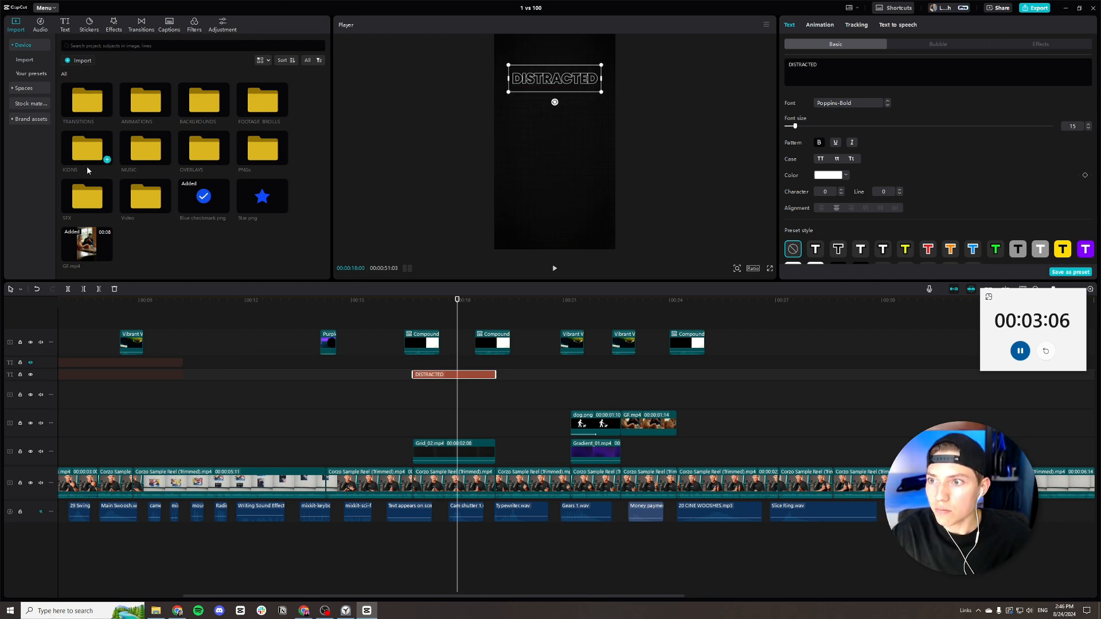
Add sofa.png from the 3D icons folder beneath the DISTRACTED title and trim it to the title's end.
{"action": "double_click", "coordinate": [93, 152]}
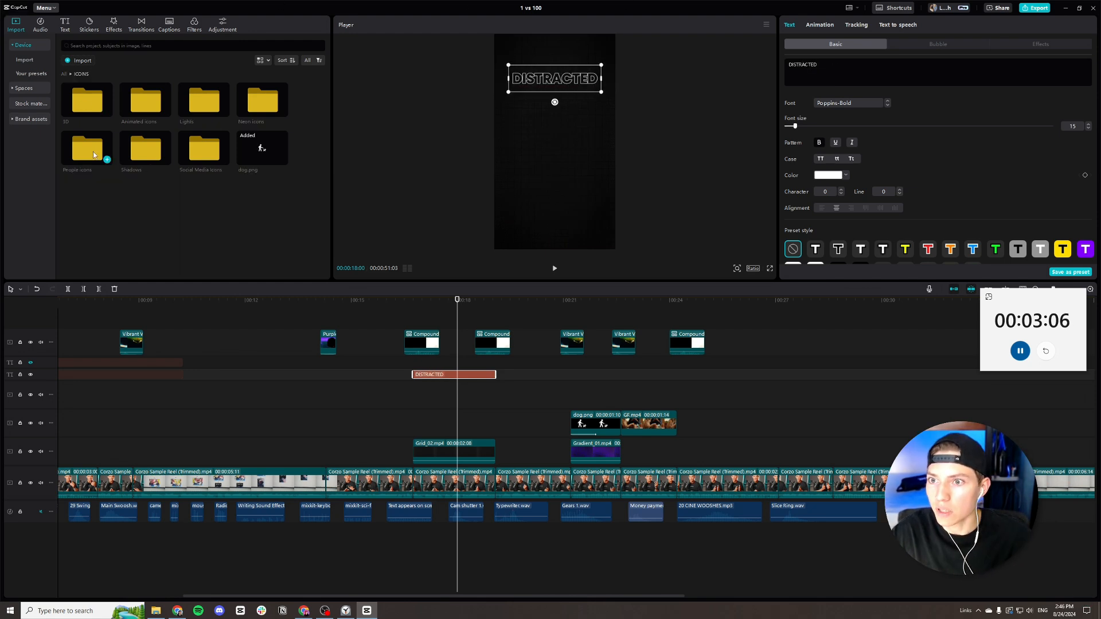
{"action": "double_click", "coordinate": [88, 107]}
{"action": "scroll", "coordinate": [171, 174], "scroll_direction": "down", "scroll_amount": 3}
{"action": "scroll", "coordinate": [171, 174], "scroll_direction": "up", "scroll_amount": 1}
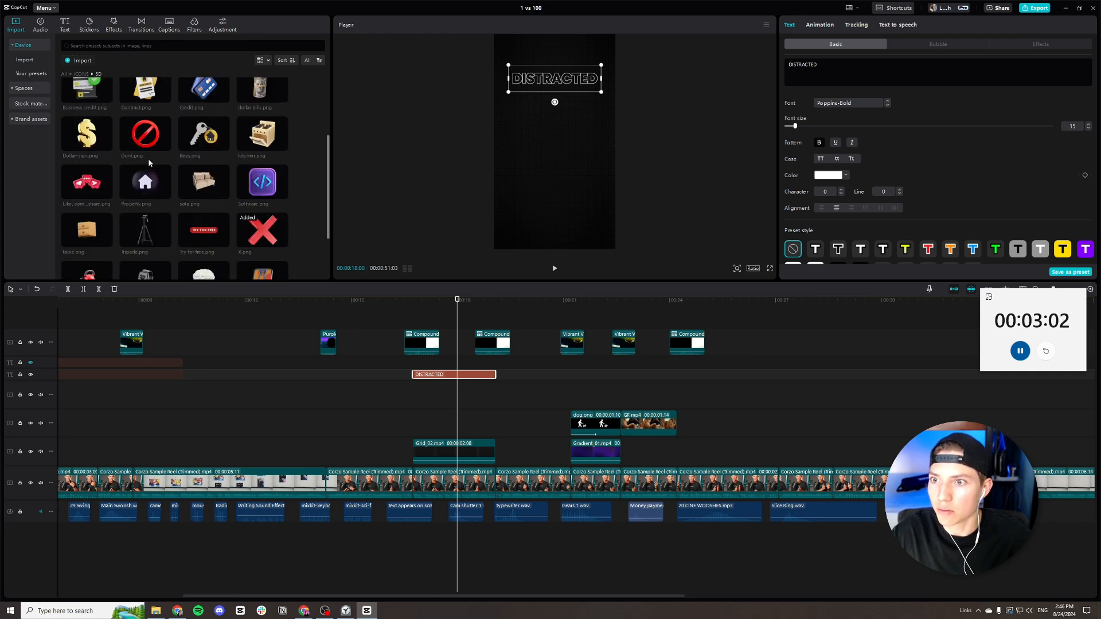
{"action": "scroll", "coordinate": [153, 156], "scroll_direction": "down", "scroll_amount": 1}
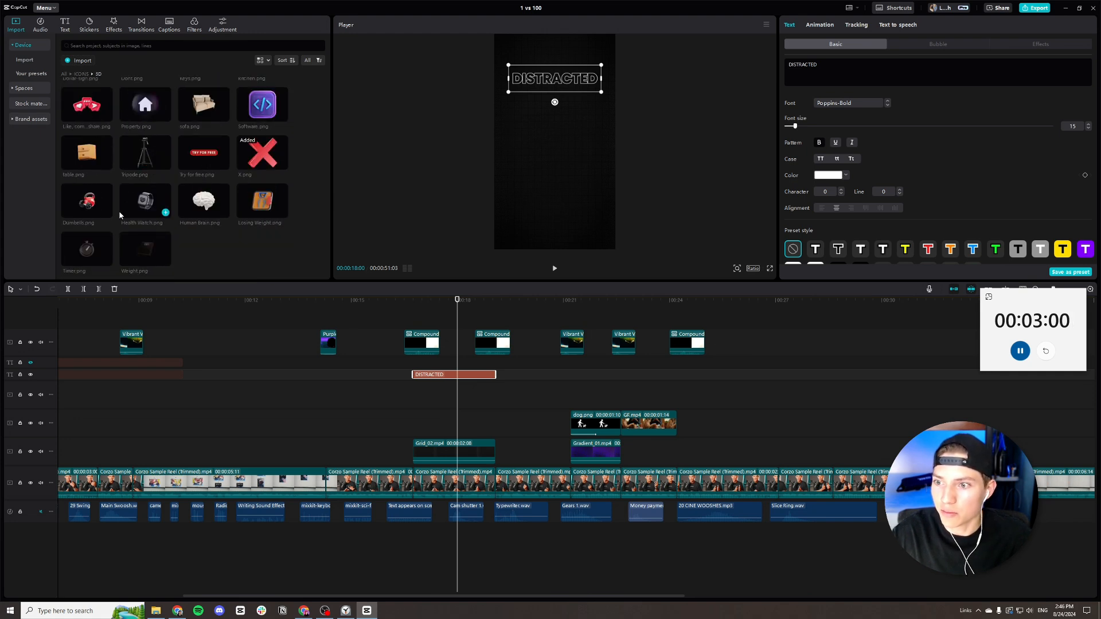
{"action": "scroll", "coordinate": [164, 231], "scroll_direction": "up", "scroll_amount": 2}
{"action": "left_click_drag", "start_coordinate": [204, 182], "coordinate": [495, 395]}
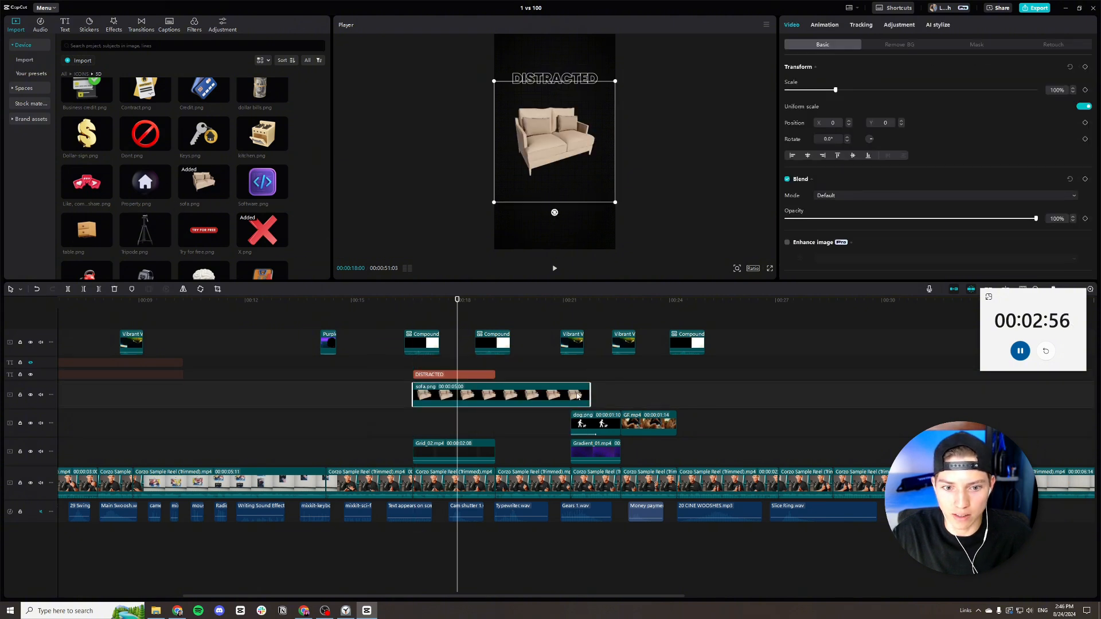
{"action": "left_click_drag", "start_coordinate": [590, 389], "coordinate": [495, 389]}
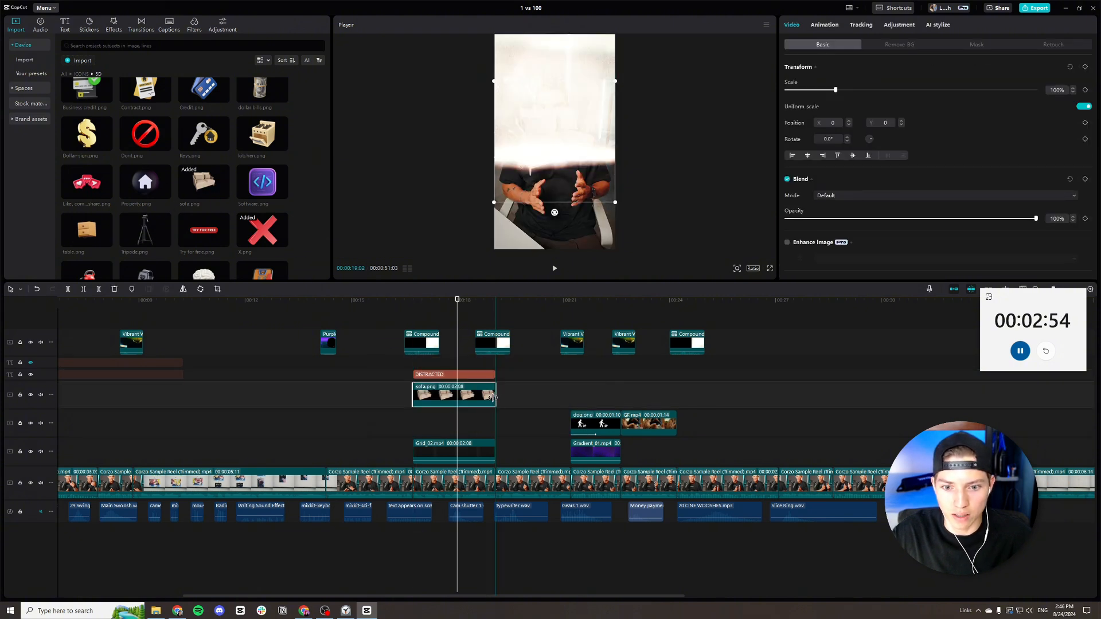
Move the sofa image down in the frame to about X 65, Y -529, below the DISTRACTED title.
{"action": "left_click_drag", "start_coordinate": [539, 200], "coordinate": [542, 230]}
Add Contract.png above the blue compound clip near 43 s and trim it to the compound clip's end.
{"action": "scroll", "coordinate": [570, 369], "scroll_direction": "right", "scroll_amount": 10}
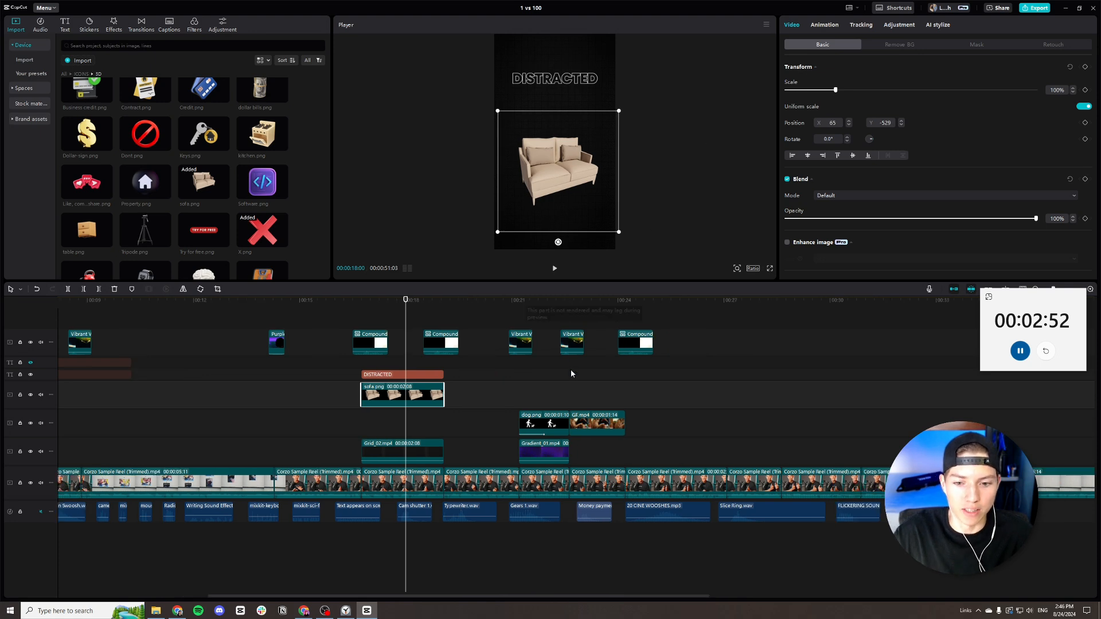
{"action": "left_click", "coordinate": [494, 313]}
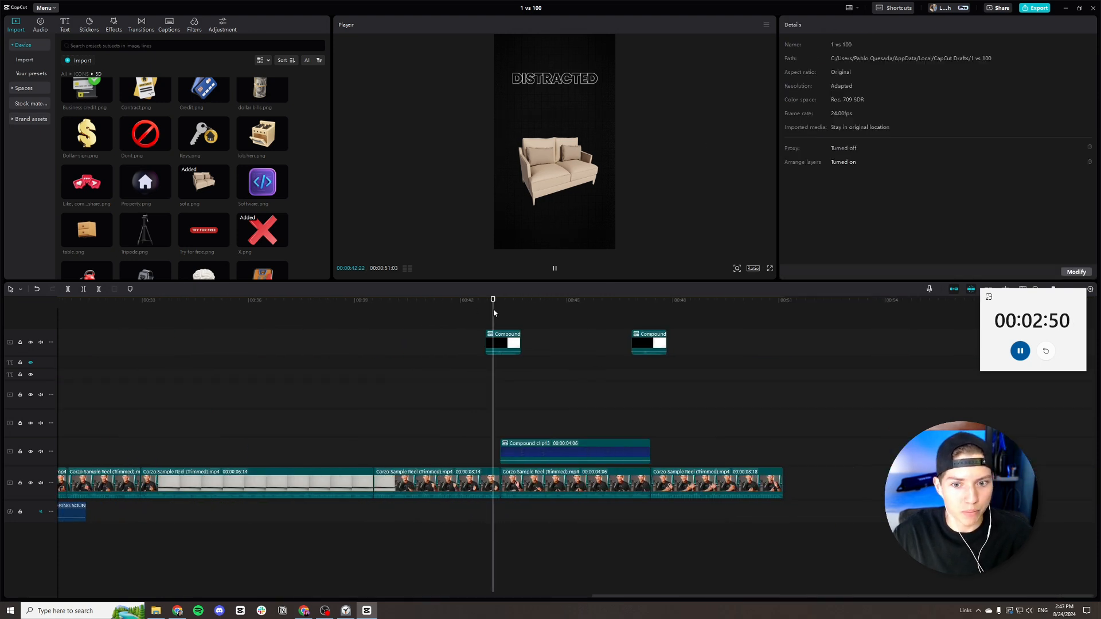
{"action": "key", "text": "space"}
{"action": "key", "text": "space"}
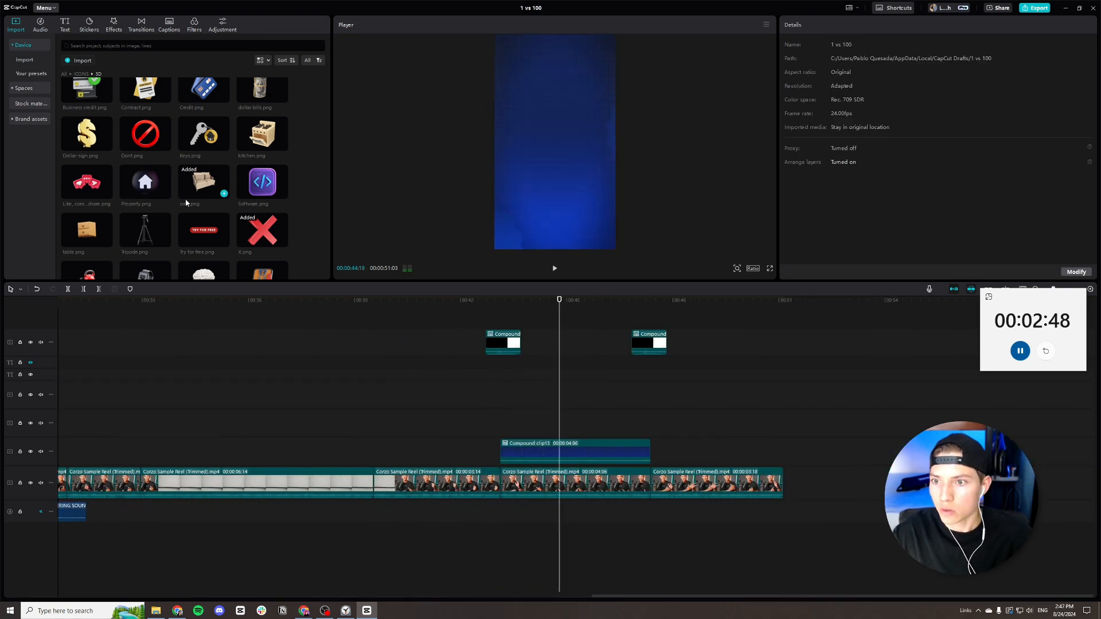
{"action": "scroll", "coordinate": [191, 204], "scroll_direction": "down", "scroll_amount": 2}
{"action": "scroll", "coordinate": [191, 204], "scroll_direction": "up", "scroll_amount": 2}
{"action": "scroll", "coordinate": [190, 204], "scroll_direction": "down", "scroll_amount": 2}
{"action": "scroll", "coordinate": [191, 204], "scroll_direction": "up", "scroll_amount": 3}
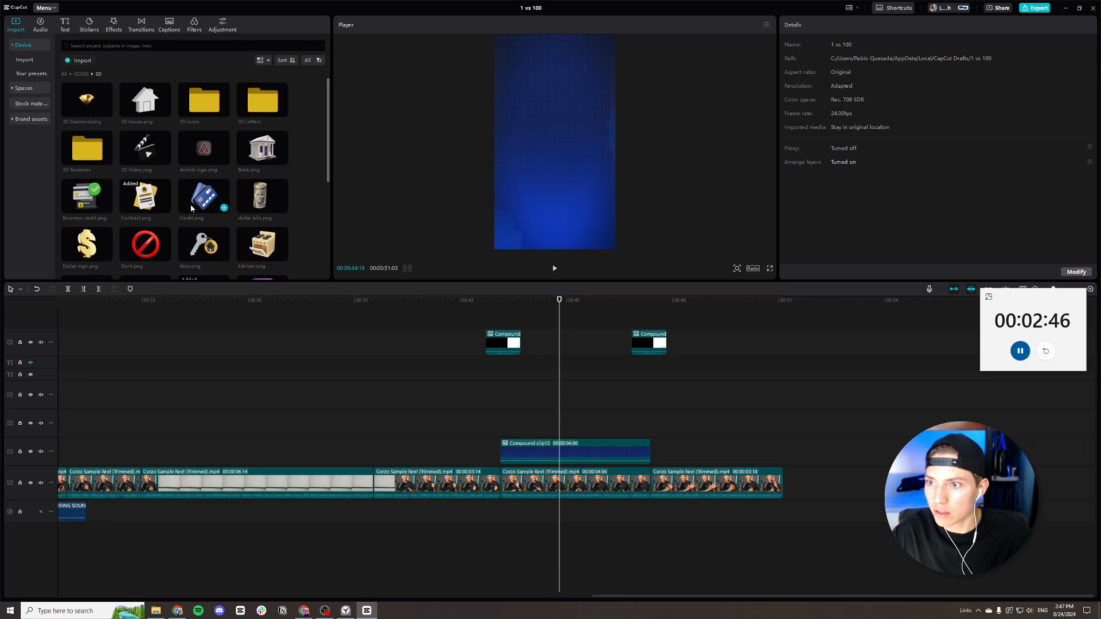
{"action": "scroll", "coordinate": [190, 204], "scroll_direction": "down", "scroll_amount": 2}
{"action": "key", "text": "space"}
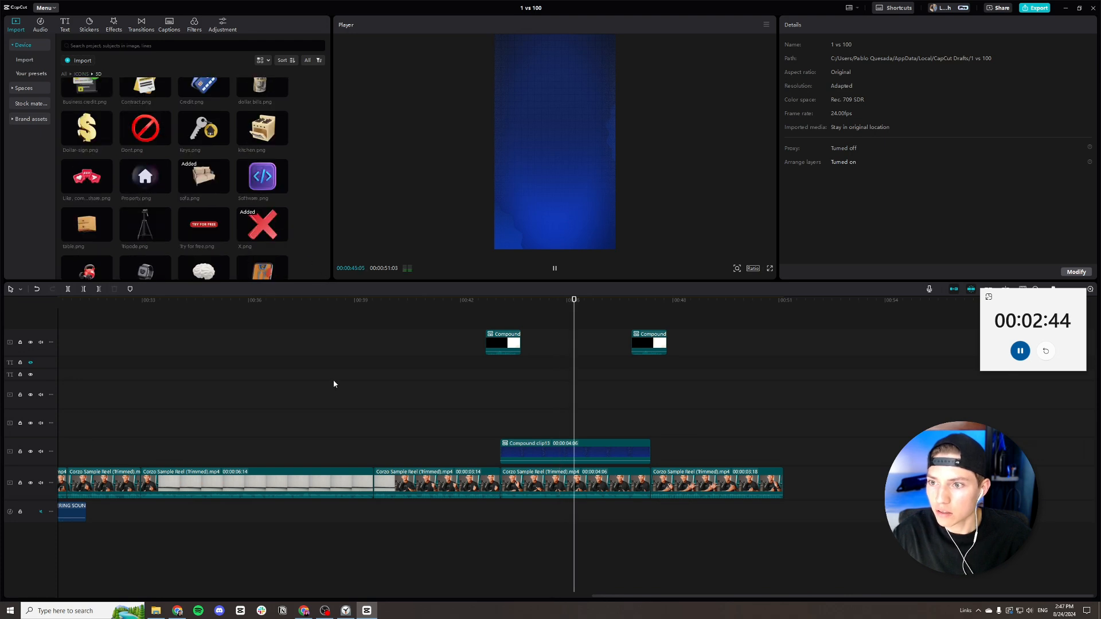
{"action": "scroll", "coordinate": [225, 217], "scroll_direction": "down", "scroll_amount": 1}
{"action": "scroll", "coordinate": [225, 217], "scroll_direction": "up", "scroll_amount": 3}
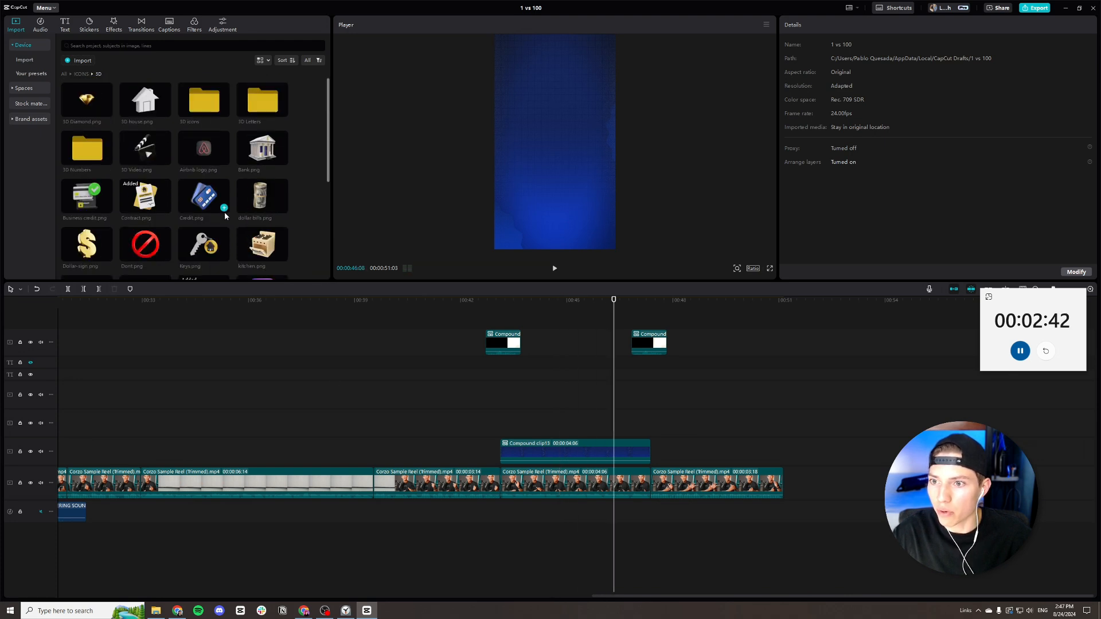
{"action": "left_click_drag", "start_coordinate": [146, 194], "coordinate": [501, 424]}
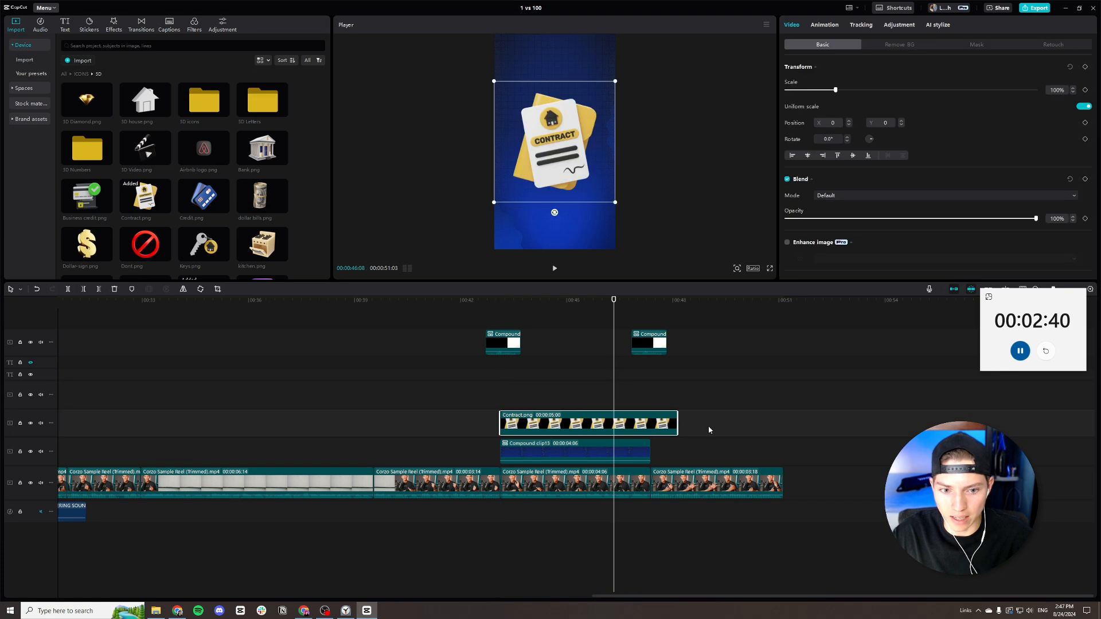
{"action": "left_click_drag", "start_coordinate": [678, 421], "coordinate": [651, 402]}
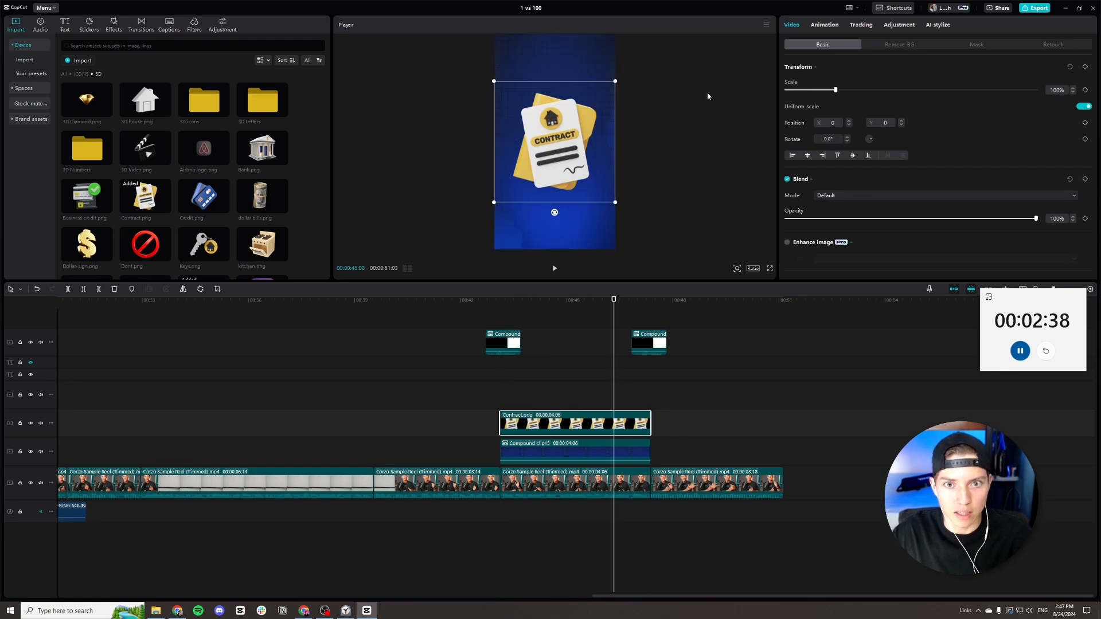
Apply the Slide Up entrance animation to the Contract.png clip above the blue background.
{"action": "left_click", "coordinate": [817, 26]}
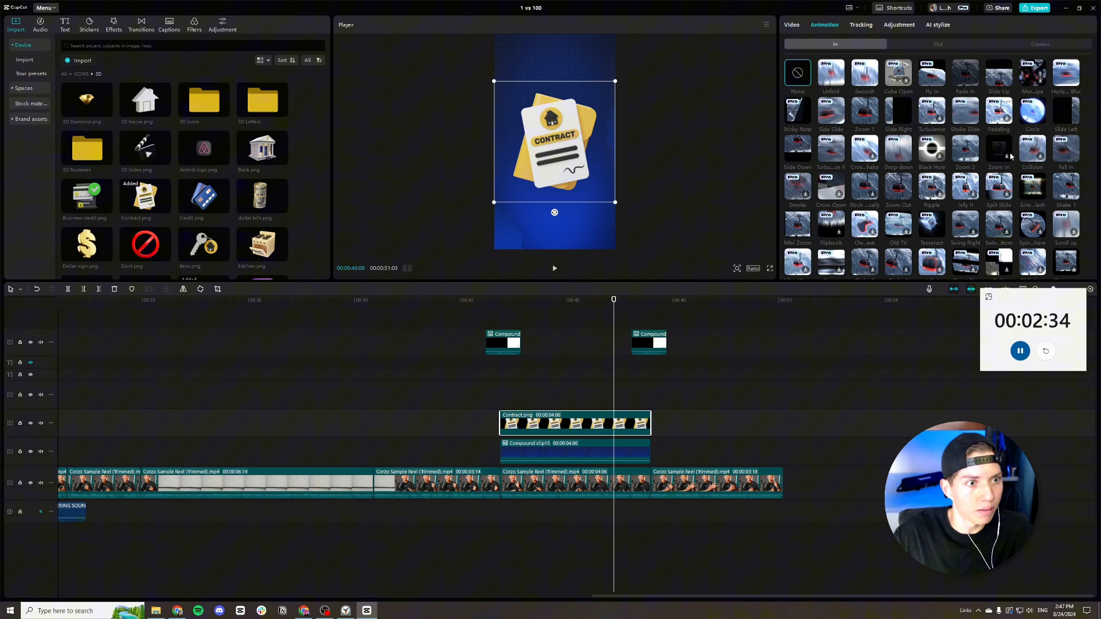
{"action": "left_click", "coordinate": [999, 73]}
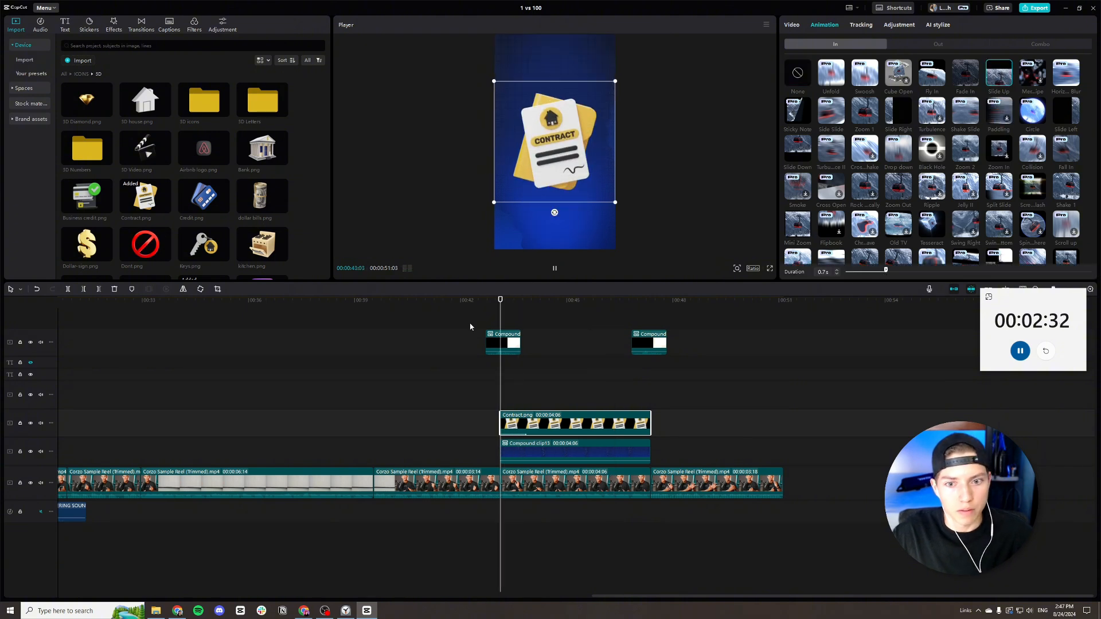
Generate automatic English captions for the whole reel.
{"action": "scroll", "coordinate": [540, 384], "scroll_direction": "down", "scroll_amount": 6}
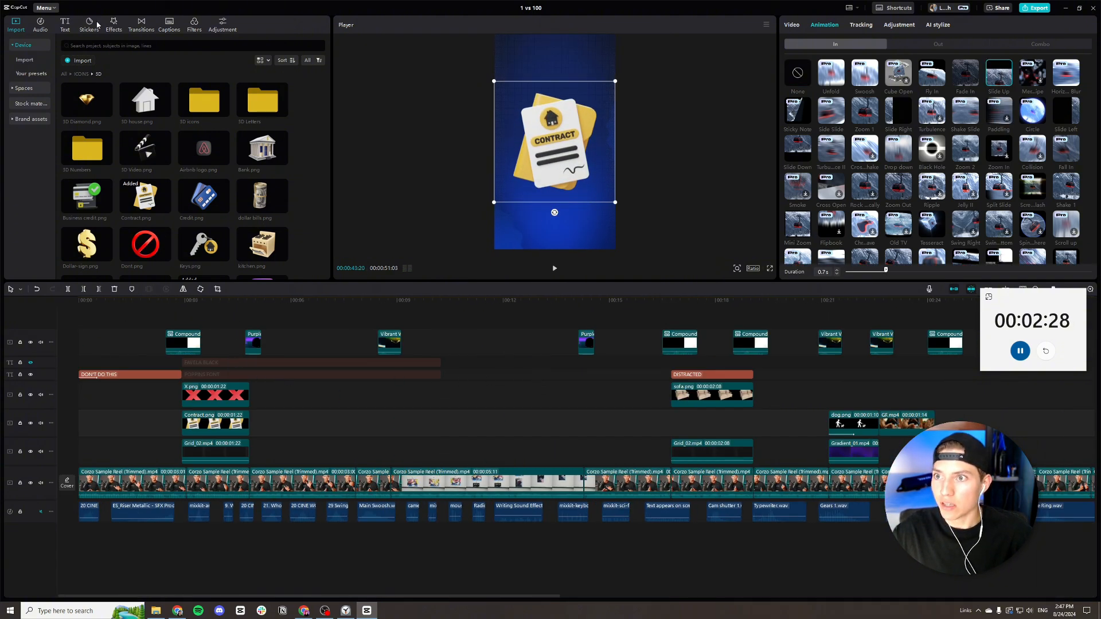
{"action": "left_click", "coordinate": [65, 25]}
{"action": "left_click", "coordinate": [32, 98]}
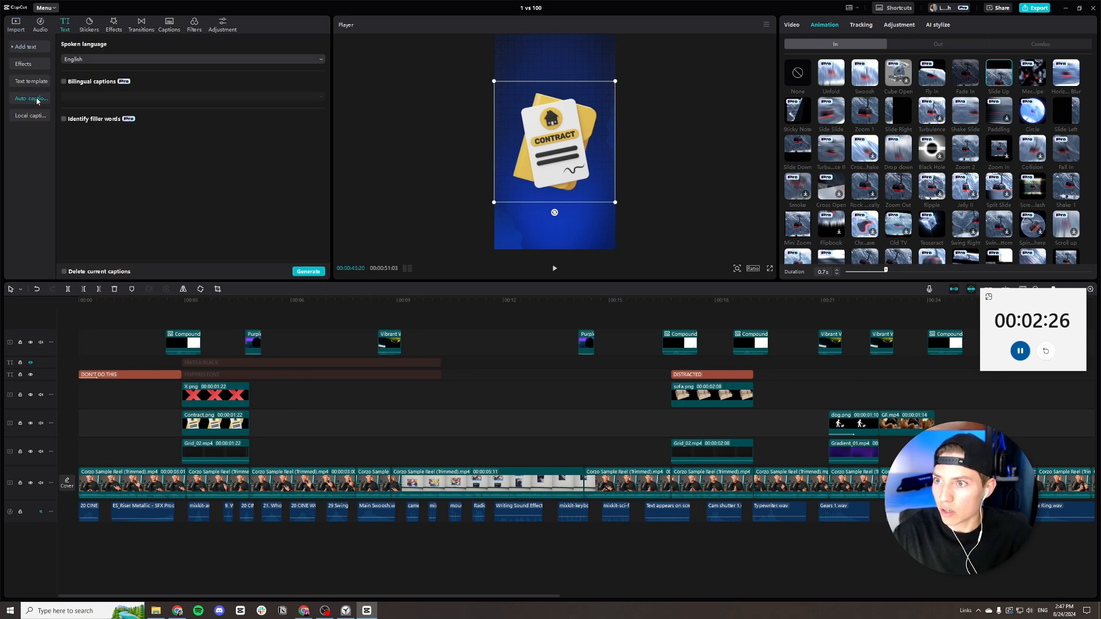
{"action": "left_click", "coordinate": [310, 272]}
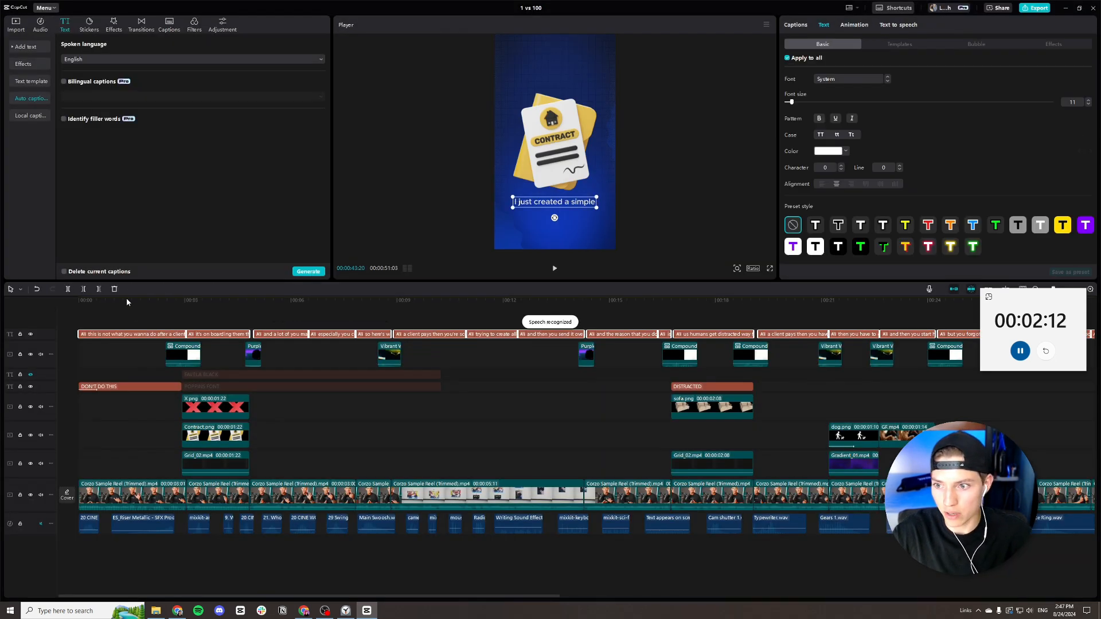
Disable the first two captions, over the DON'T DO THIS title and the crossed-out contract graphic.
{"action": "left_click", "coordinate": [124, 299]}
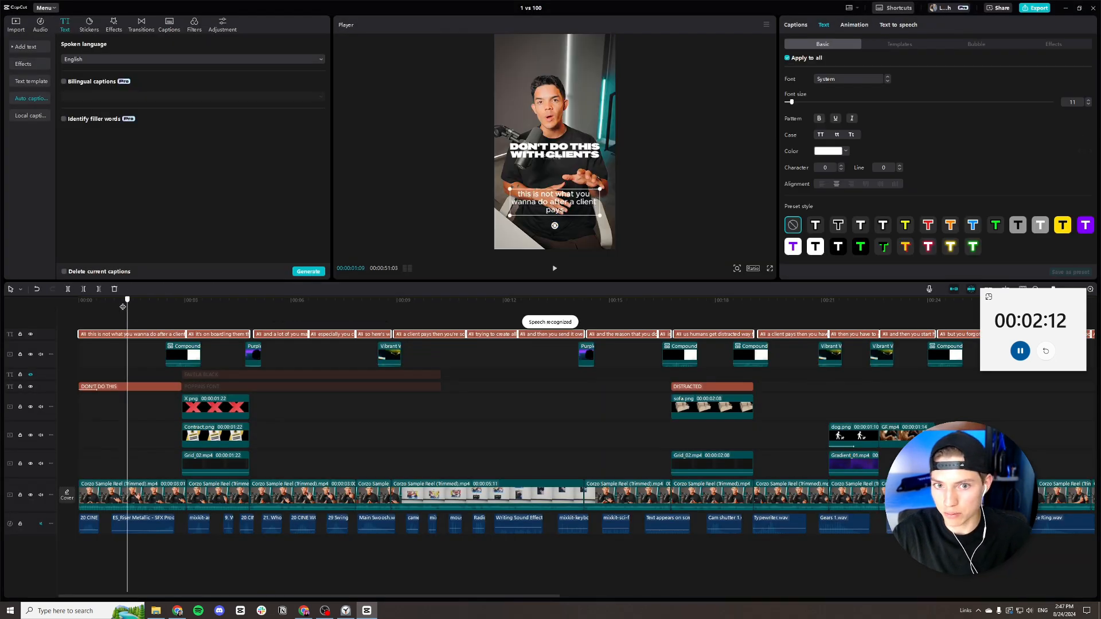
{"action": "left_click", "coordinate": [146, 334]}
{"action": "left_click", "coordinate": [166, 318]}
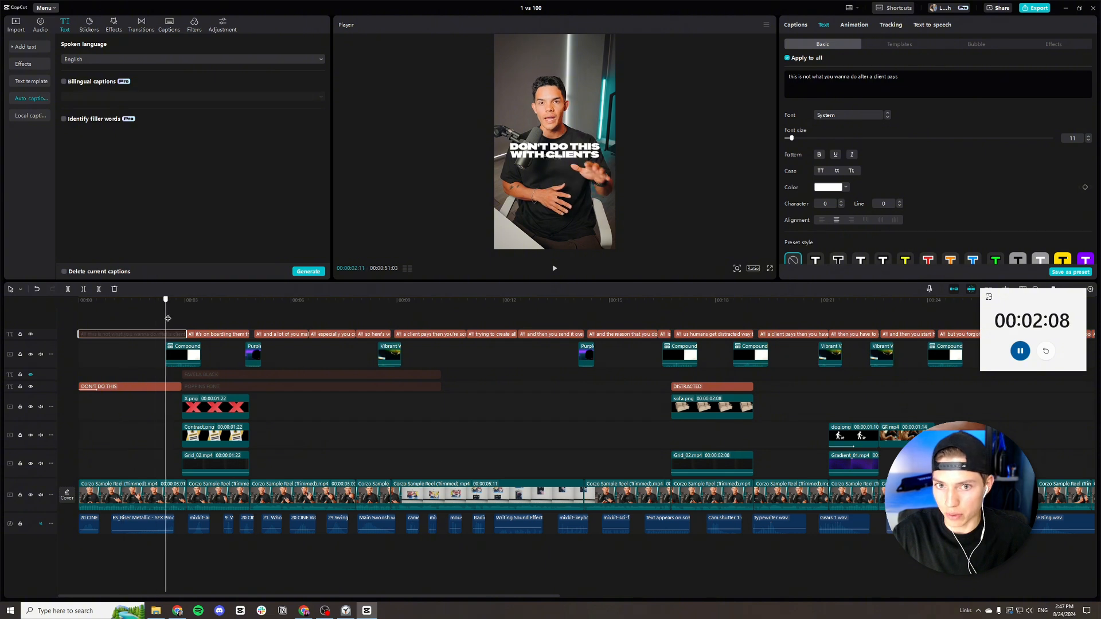
{"action": "left_click_drag", "start_coordinate": [167, 318], "coordinate": [219, 325]}
{"action": "left_click", "coordinate": [233, 335]}
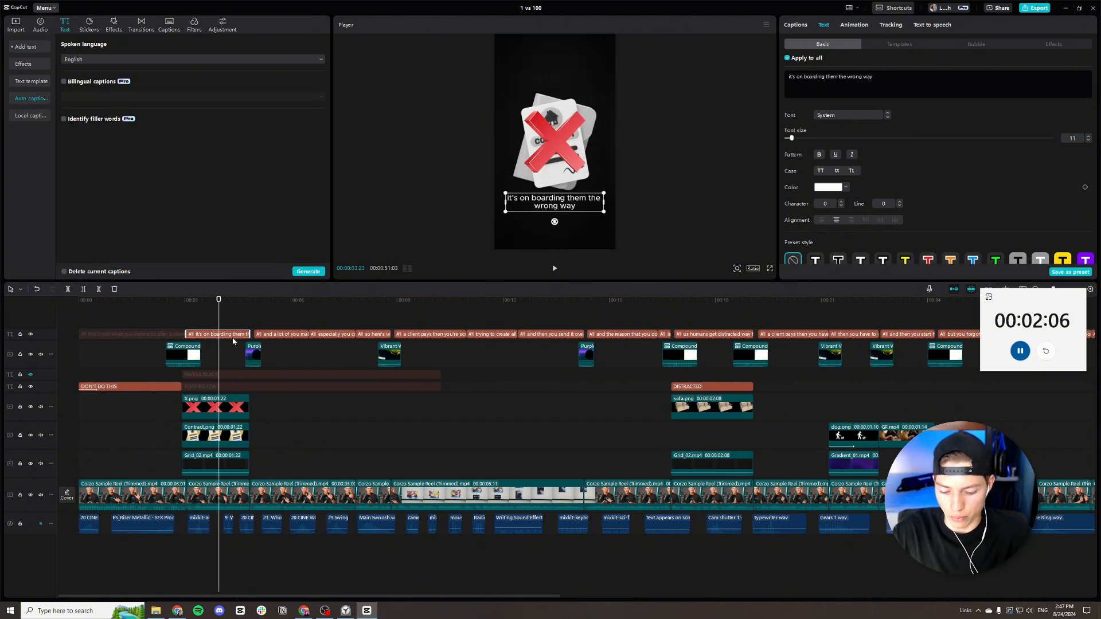
{"action": "key", "text": "Delete"}
Raise the captions to the speaker's chest and set the font of all captions to ZY Loyalty.
{"action": "left_click_drag", "start_coordinate": [218, 307], "coordinate": [282, 317]}
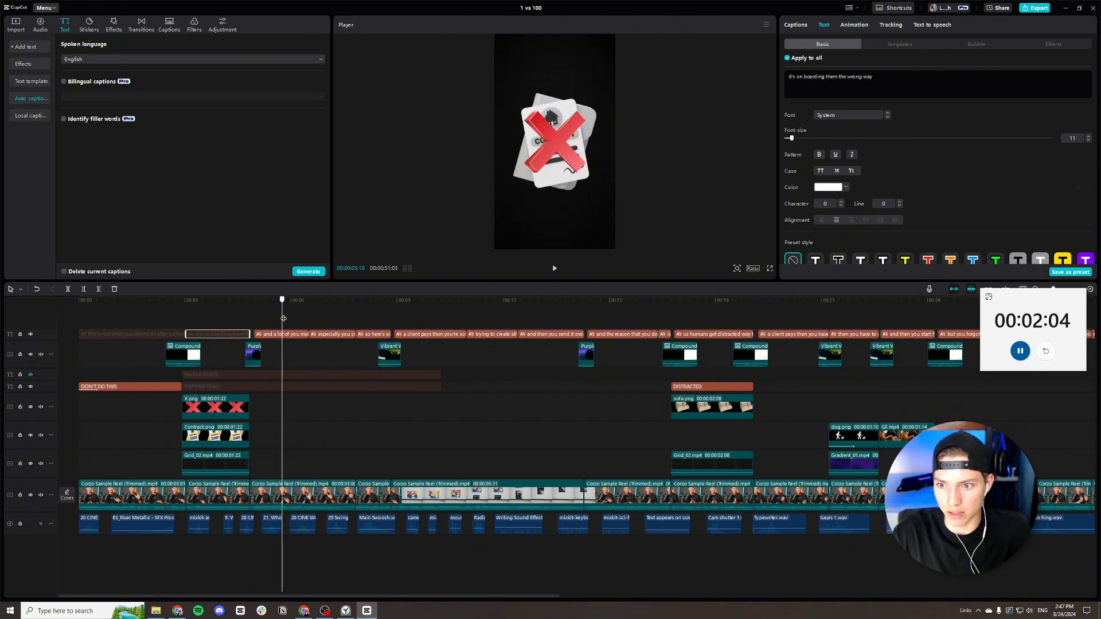
{"action": "left_click", "coordinate": [288, 335]}
{"action": "left_click_drag", "start_coordinate": [567, 208], "coordinate": [567, 154]}
{"action": "left_click", "coordinate": [839, 116]}
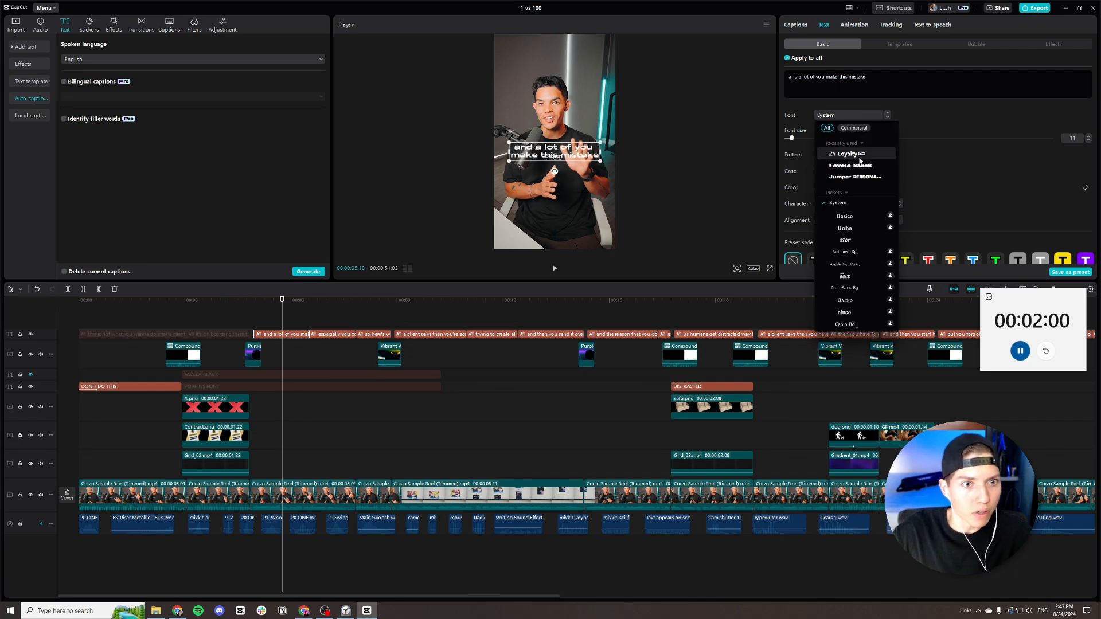
{"action": "left_click", "coordinate": [848, 153]}
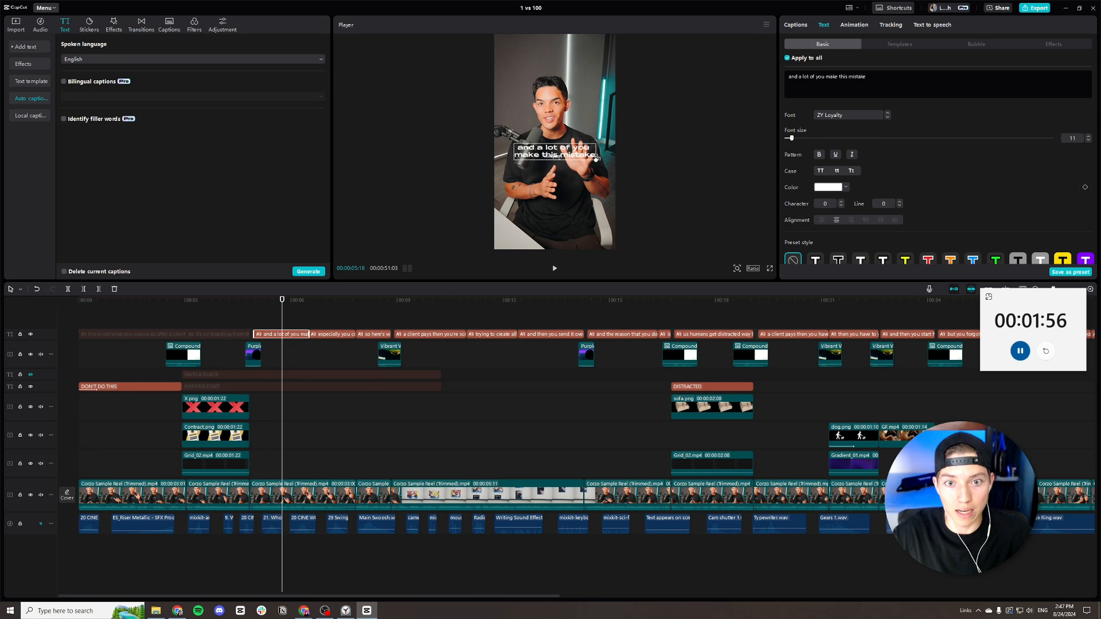
Play back the restyled caption "and a lot of you make this mistake" near 5 s.
{"action": "left_click", "coordinate": [248, 308]}
{"action": "key", "text": "space"}
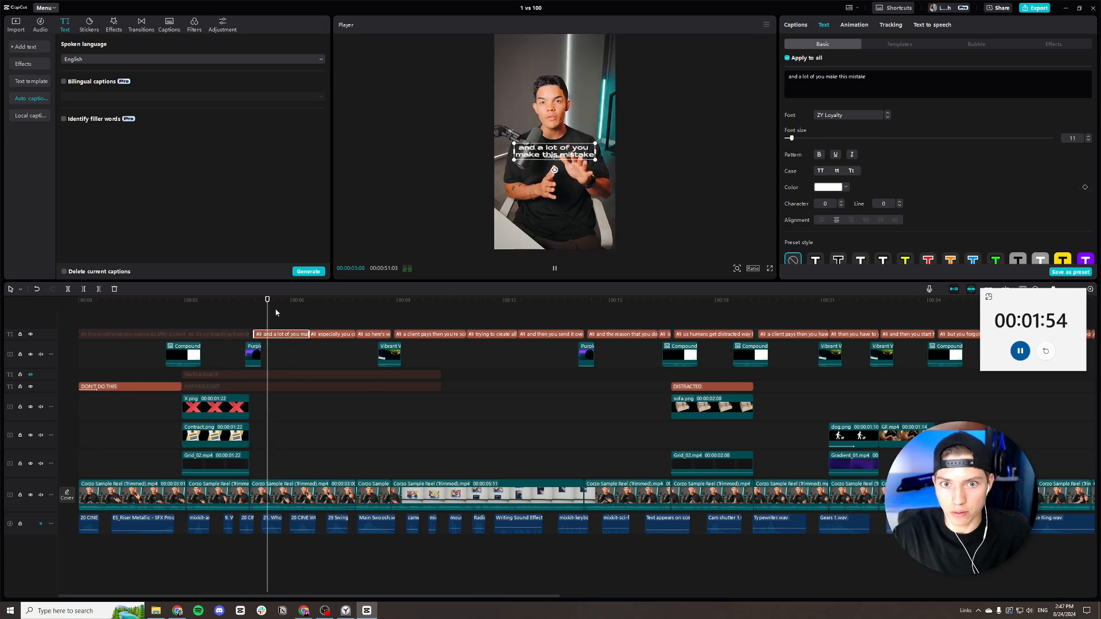
{"action": "key", "text": "space"}
Review the captions from about 14 s to 19 s and disable the one overlapping the DISTRACTED title and sofa.
{"action": "scroll", "coordinate": [341, 342], "scroll_direction": "right", "scroll_amount": 4}
{"action": "scroll", "coordinate": [342, 340], "scroll_direction": "left", "scroll_amount": 3}
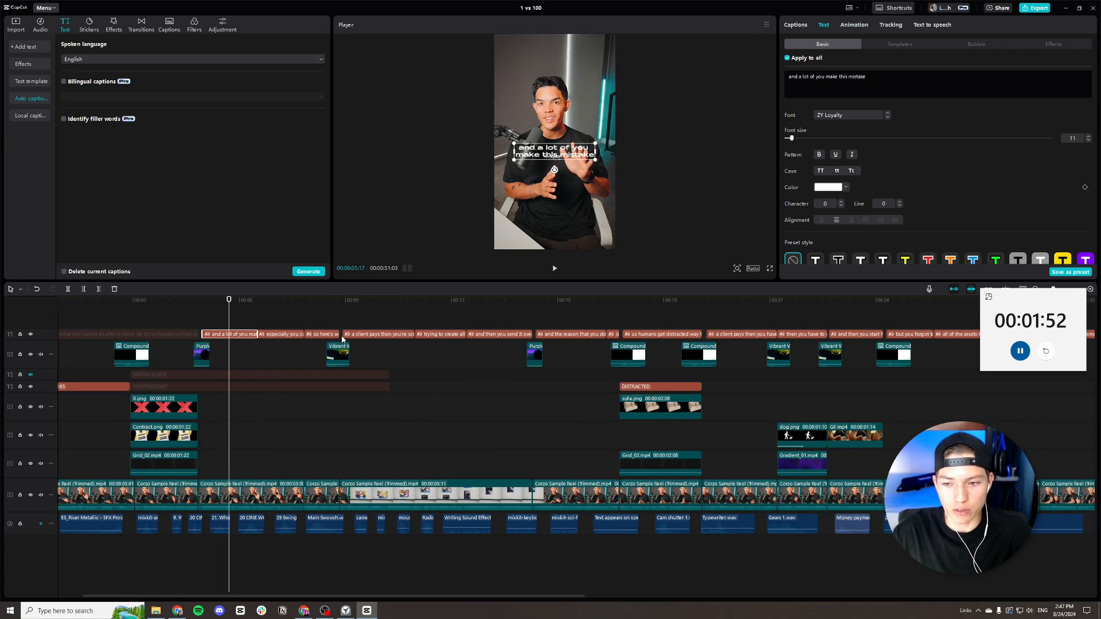
{"action": "left_click_drag", "start_coordinate": [258, 304], "coordinate": [524, 360]}
{"action": "key", "text": "space"}
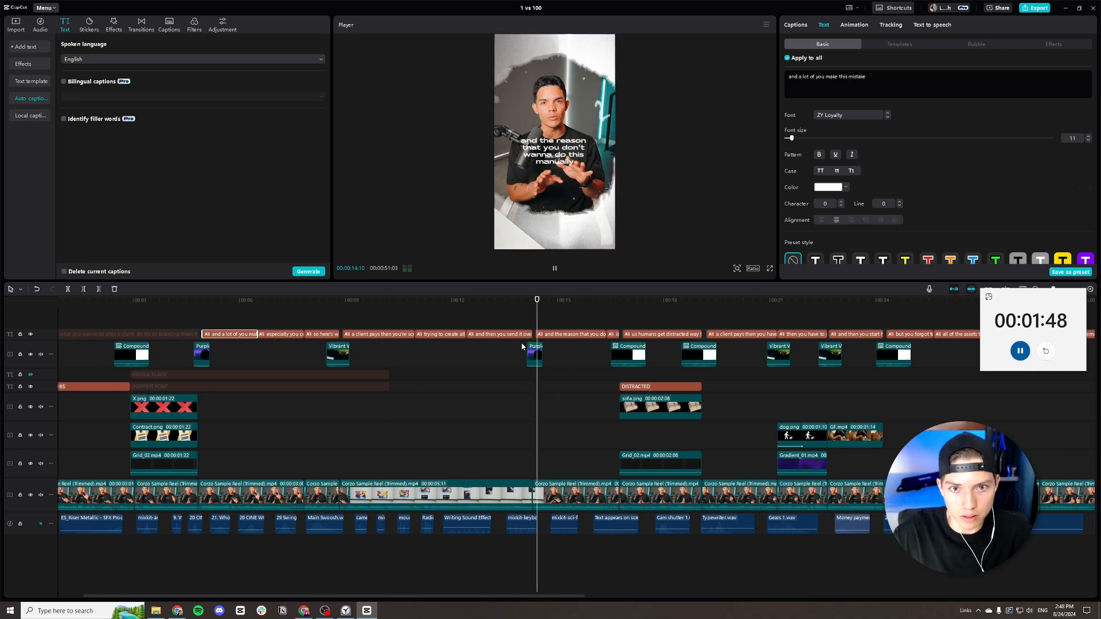
{"action": "scroll", "coordinate": [523, 362], "scroll_direction": "right", "scroll_amount": 1}
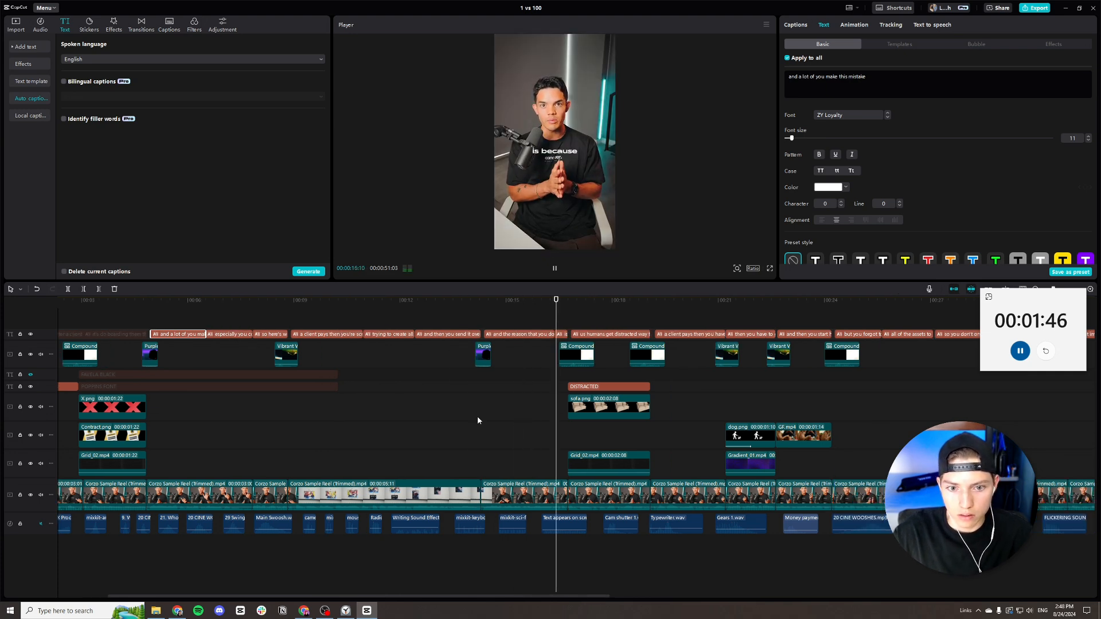
{"action": "scroll", "coordinate": [480, 416], "scroll_direction": "right", "scroll_amount": 2}
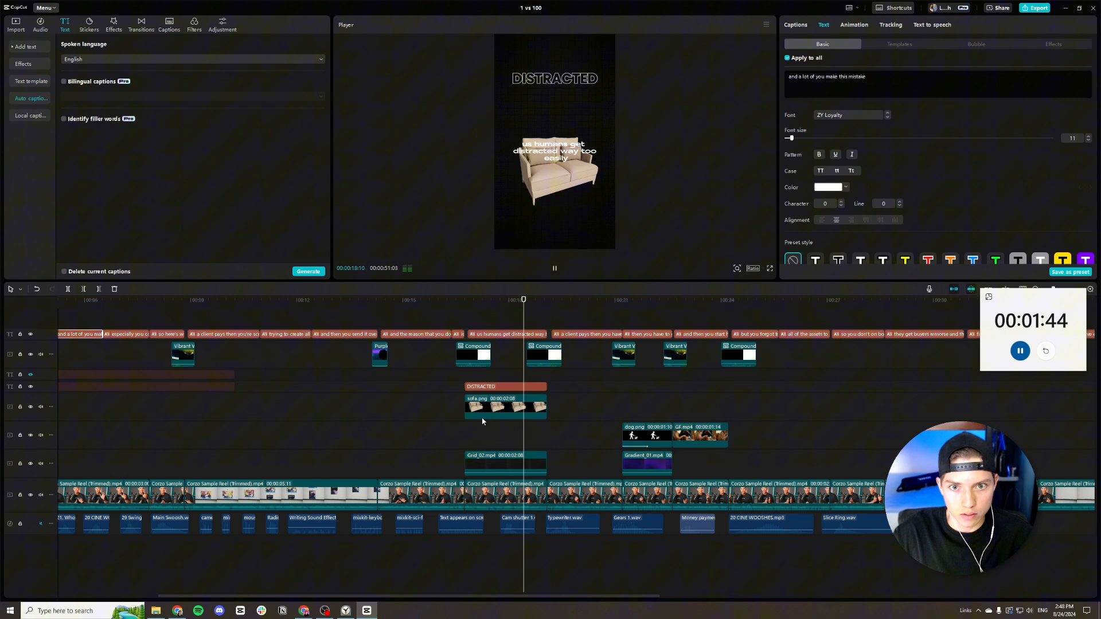
{"action": "key", "text": "space"}
{"action": "left_click", "coordinate": [506, 335]}
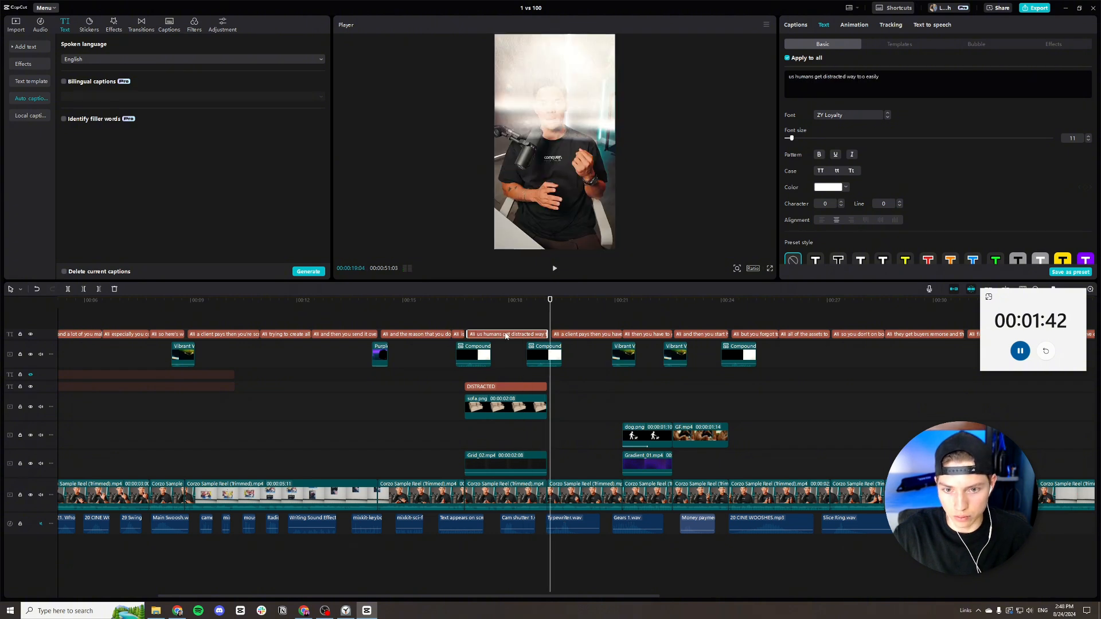
{"action": "key", "text": "v"}
Apply the Type 2 entrance animation to the DISTRACTED title with a duration of 1.4 s.
{"action": "left_click", "coordinate": [517, 386]}
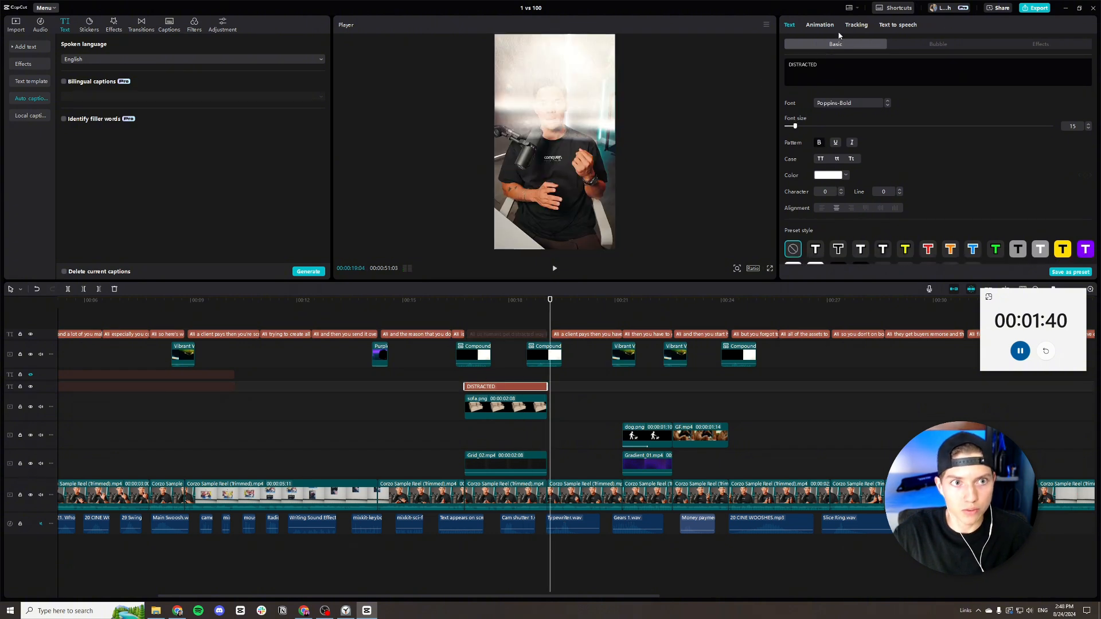
{"action": "left_click", "coordinate": [824, 25]}
{"action": "left_click", "coordinate": [967, 93]}
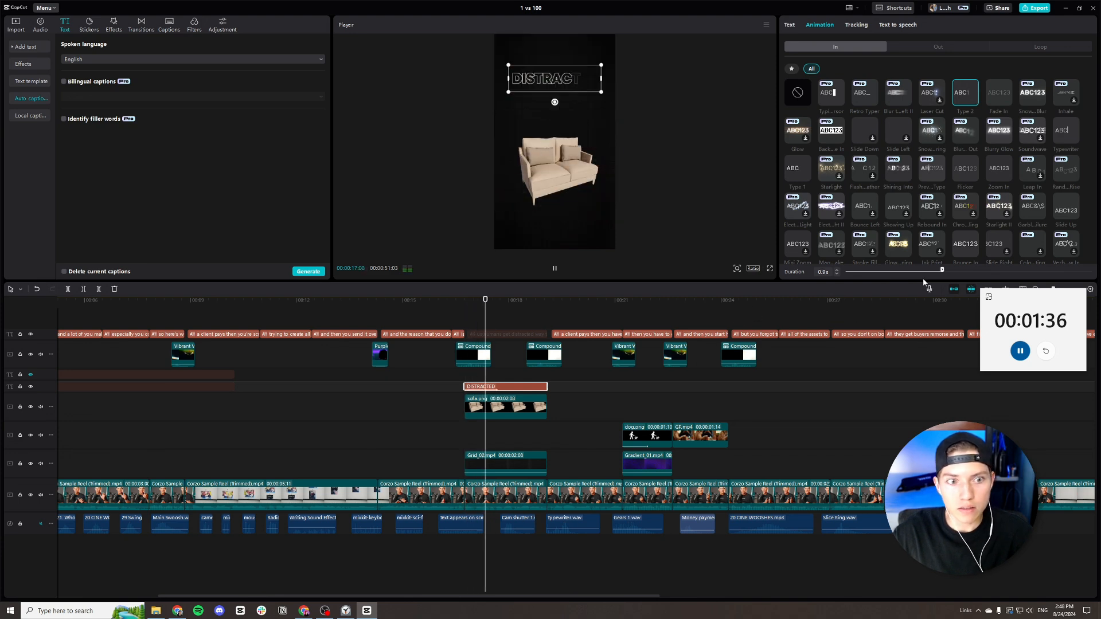
{"action": "left_click_drag", "start_coordinate": [942, 269], "coordinate": [990, 271]}
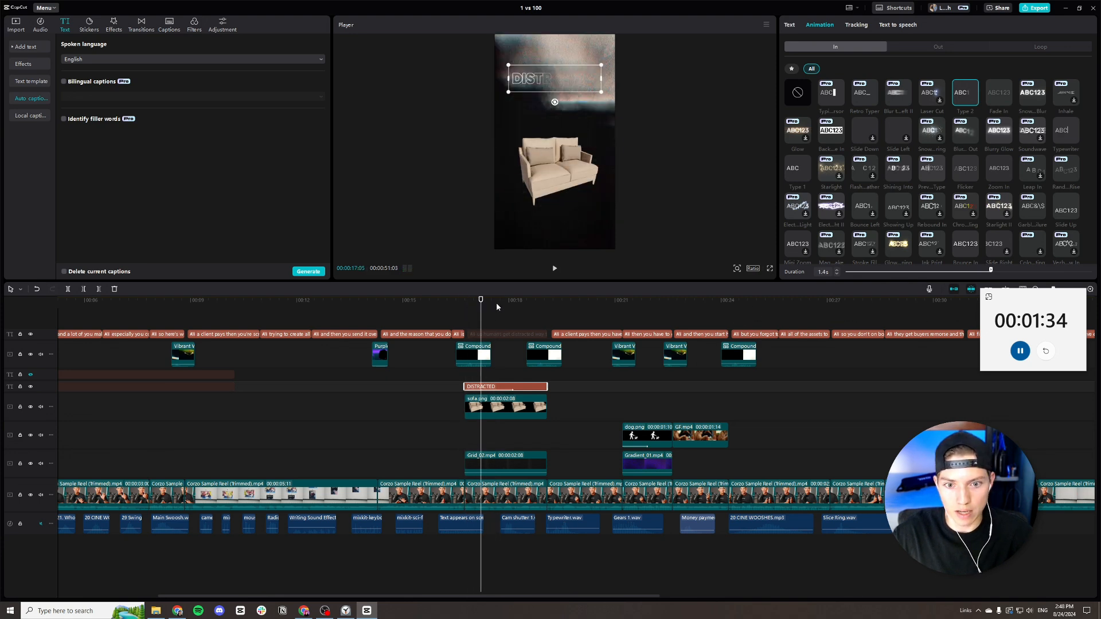
Add Dollar-sign.png directly after the sofa clip and trim it to the start of the dog clip.
{"action": "left_click", "coordinate": [548, 317]}
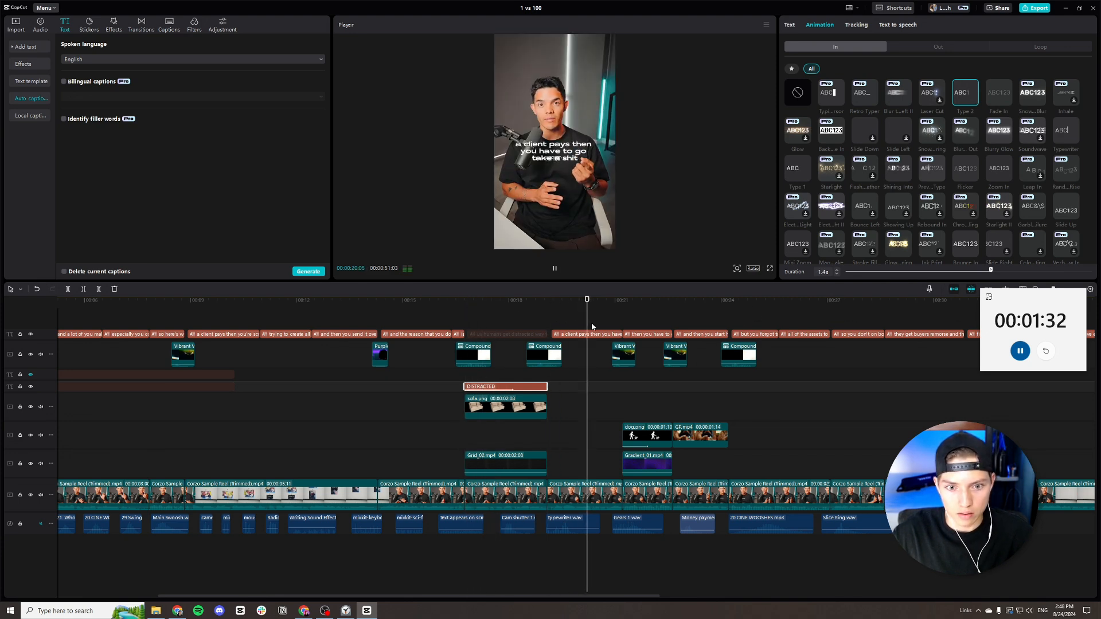
{"action": "key", "text": "space"}
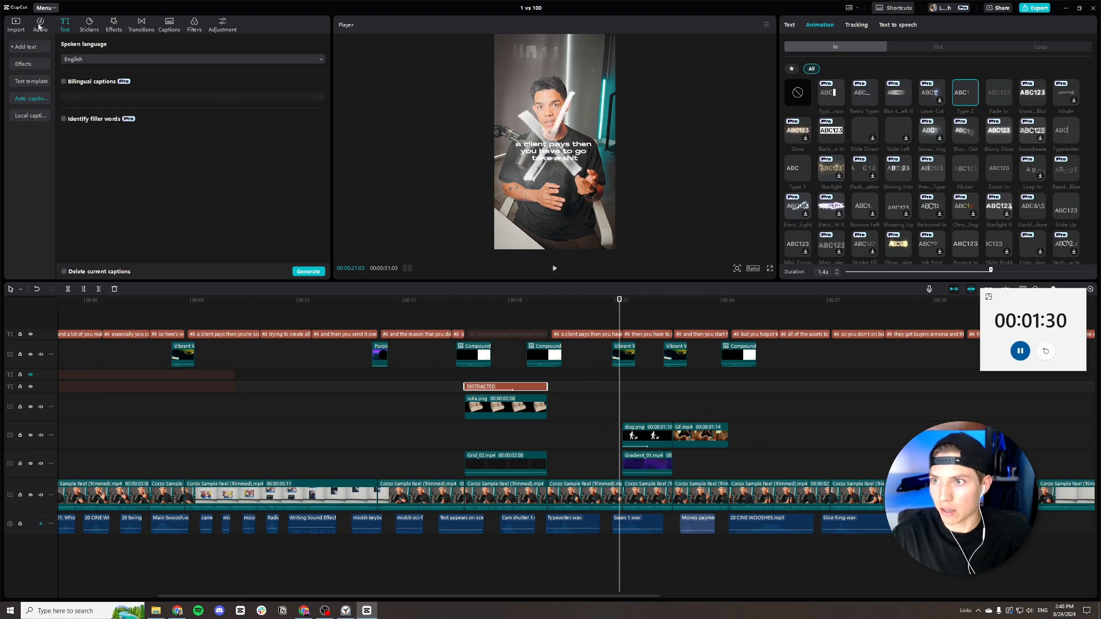
{"action": "left_click", "coordinate": [15, 24]}
{"action": "scroll", "coordinate": [172, 144], "scroll_direction": "down", "scroll_amount": 3}
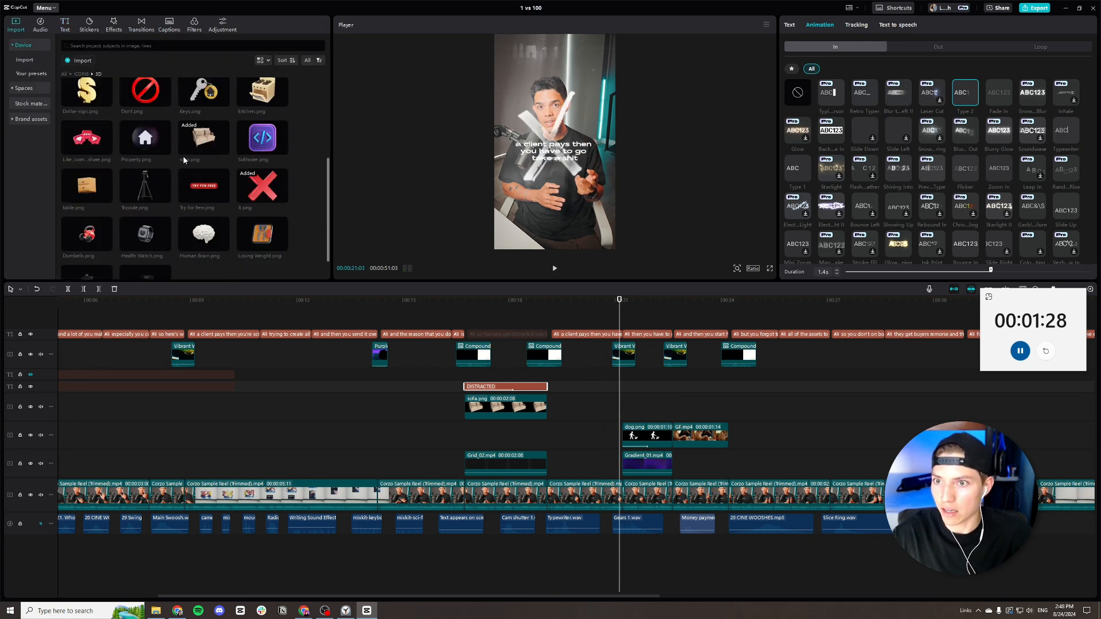
{"action": "left_click_drag", "start_coordinate": [92, 129], "coordinate": [623, 408]}
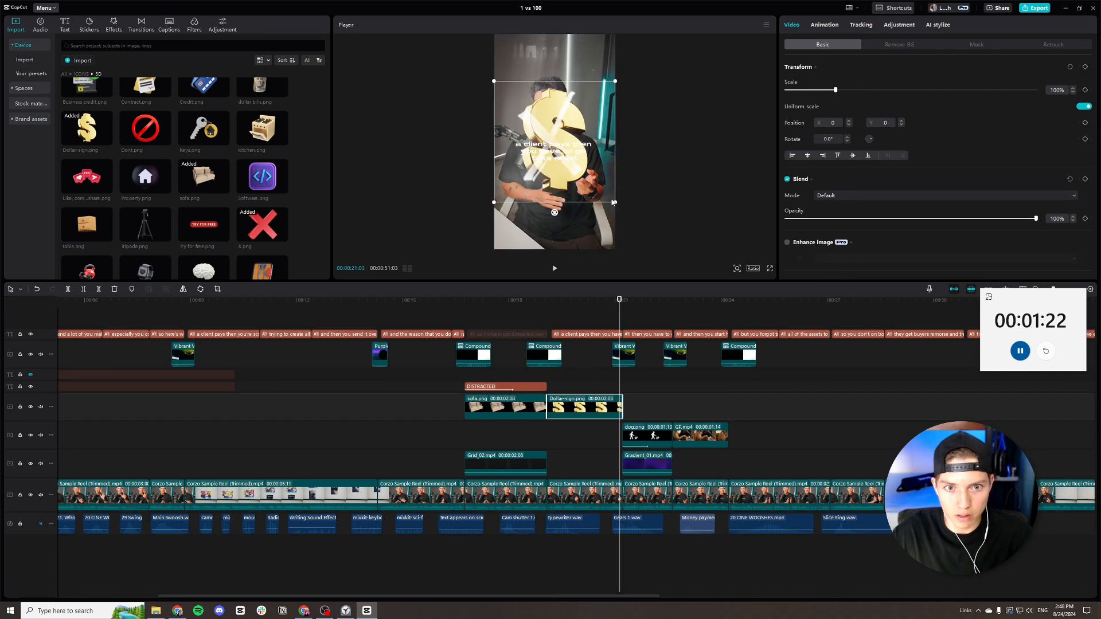
Scale the dollar sign to about 46%, place it below the caption at about Y -1065, and apply the Slide Up entrance animation.
{"action": "left_click_drag", "start_coordinate": [612, 202], "coordinate": [554, 201]}
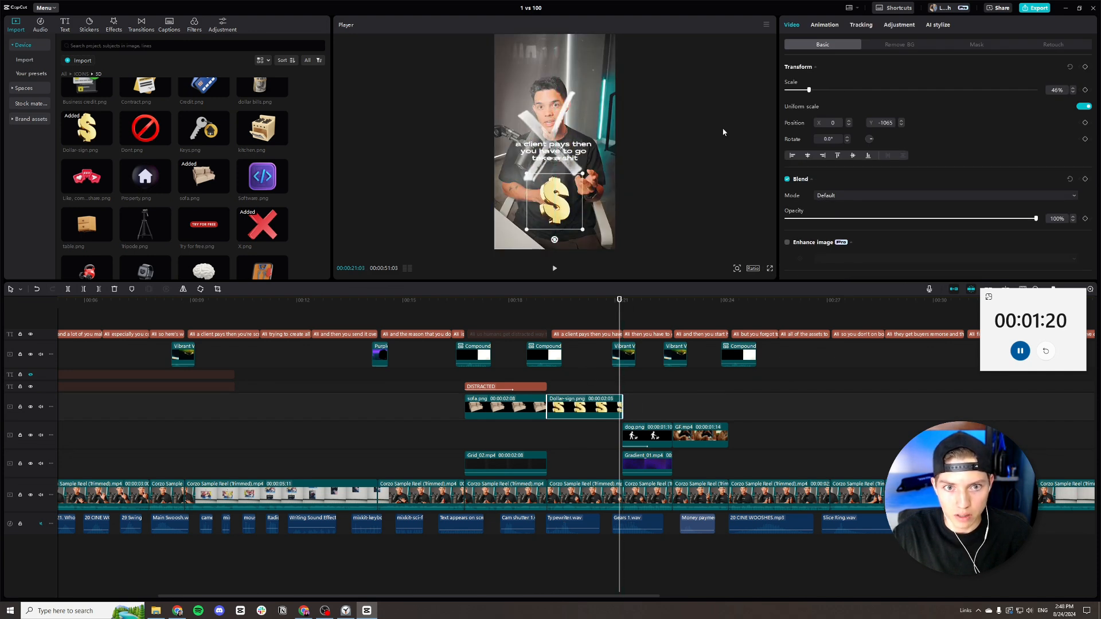
{"action": "left_click", "coordinate": [820, 25]}
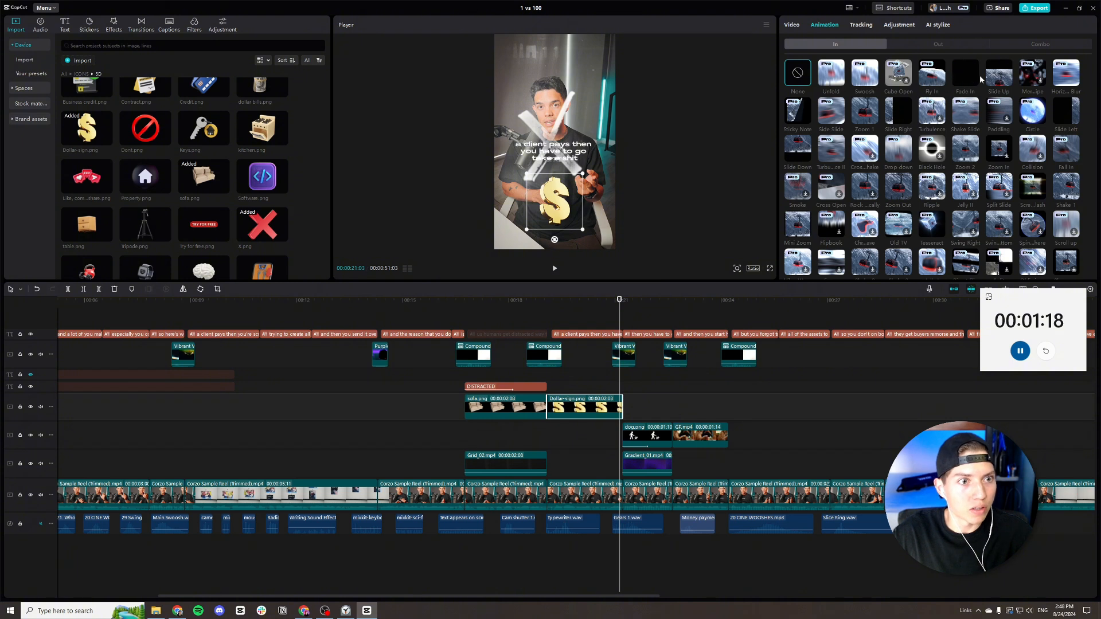
{"action": "left_click", "coordinate": [999, 73]}
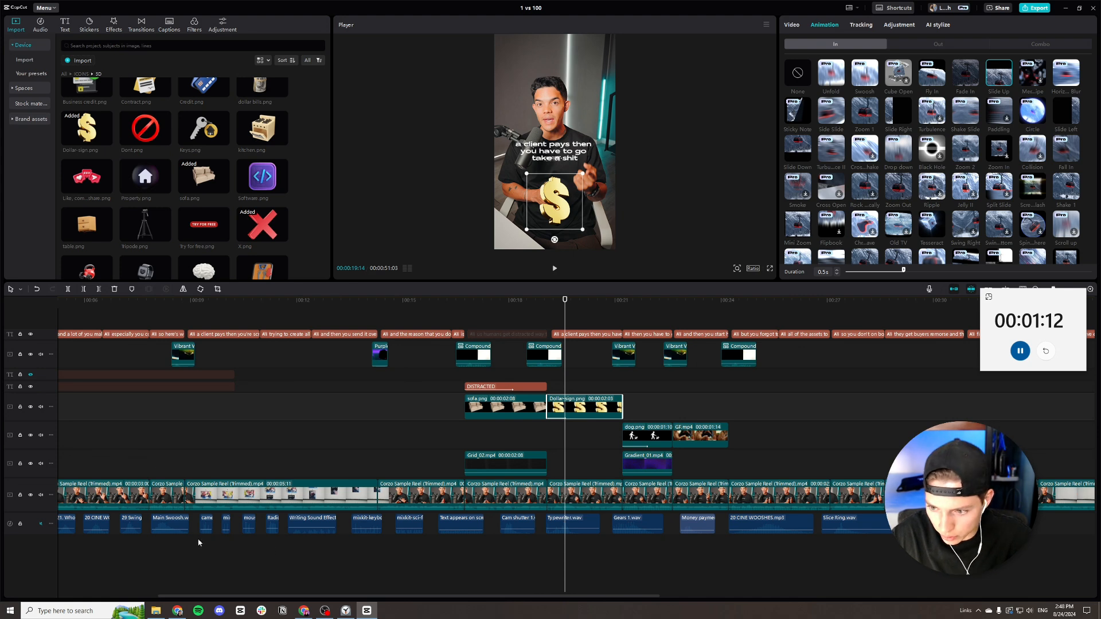
Move the money payment sound effect to the start of the dollar-sign clip and play that section back.
{"action": "scroll", "coordinate": [868, 574], "scroll_direction": "right", "scroll_amount": 3}
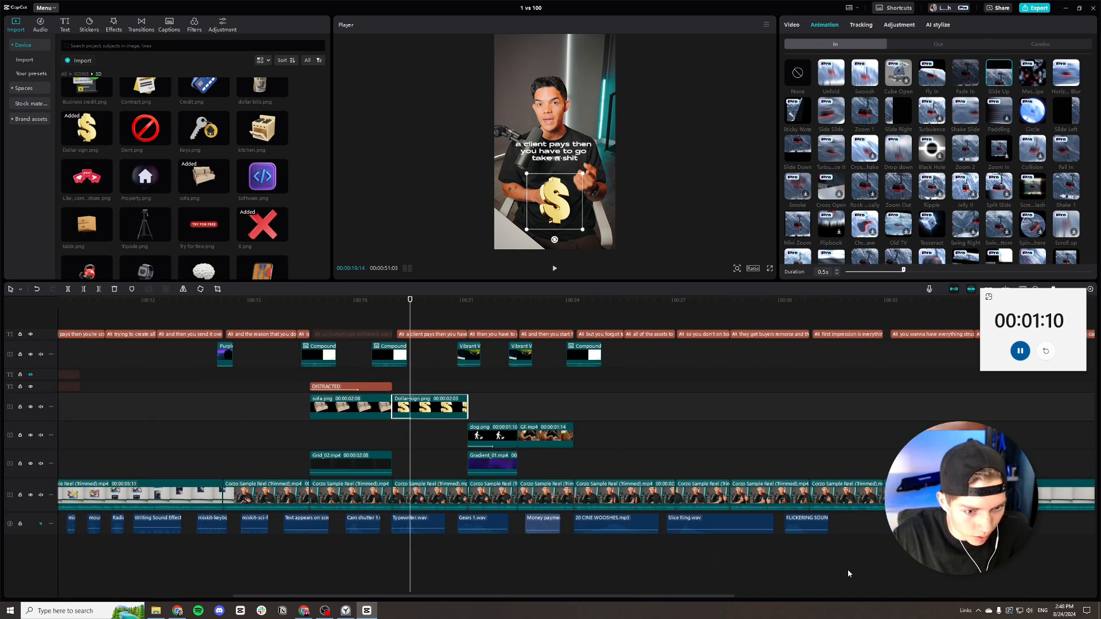
{"action": "left_click_drag", "start_coordinate": [547, 532], "coordinate": [424, 526]}
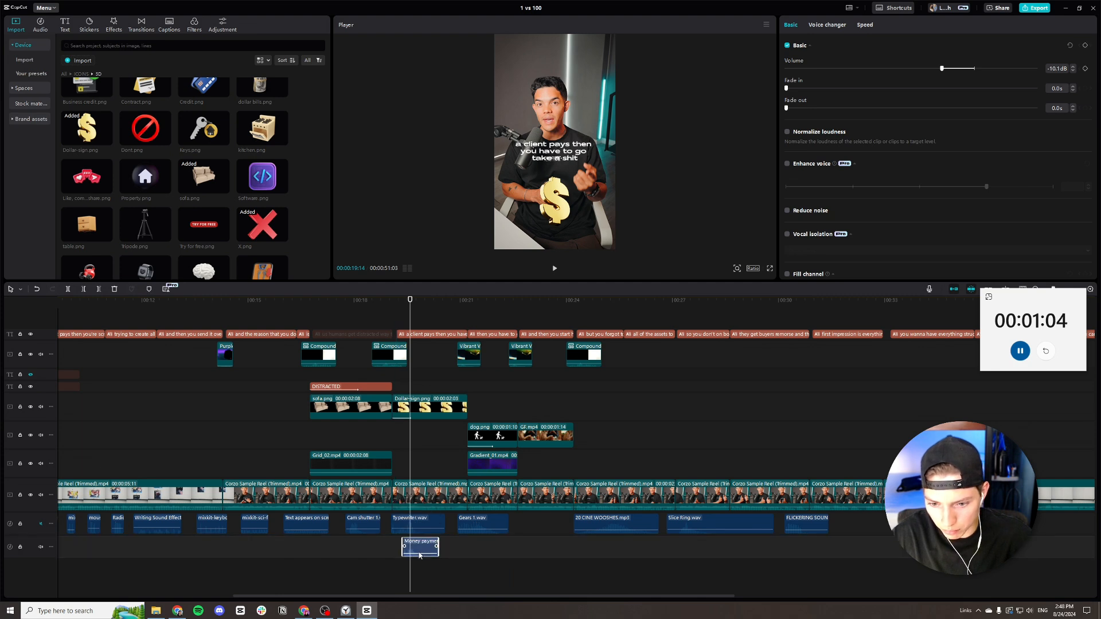
{"action": "left_click", "coordinate": [391, 310]}
{"action": "key", "text": "space"}
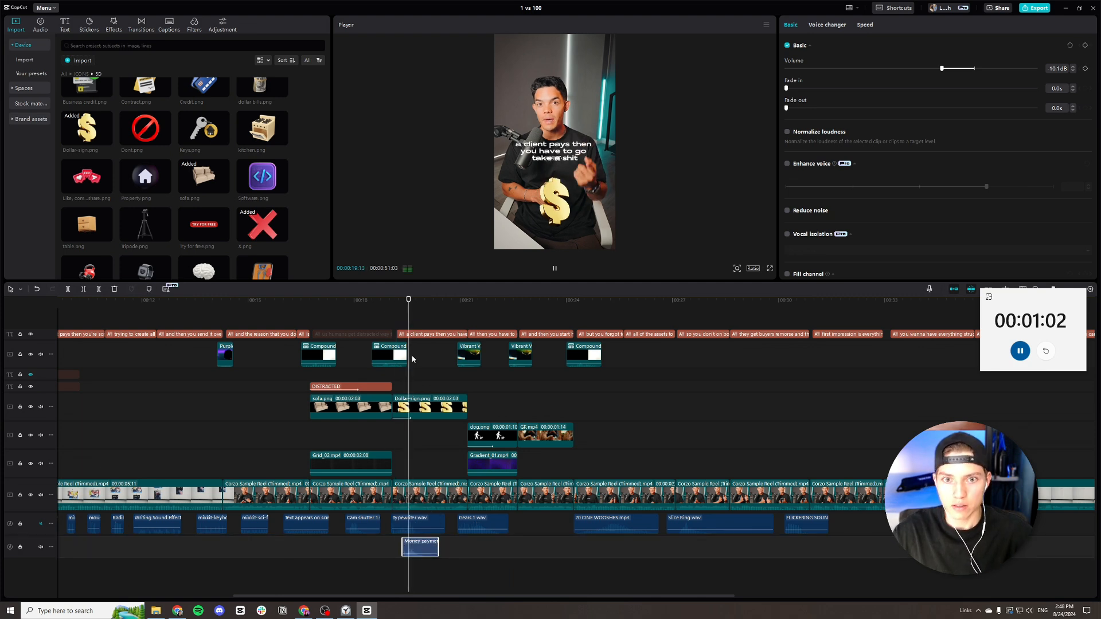
{"action": "key", "text": "space"}
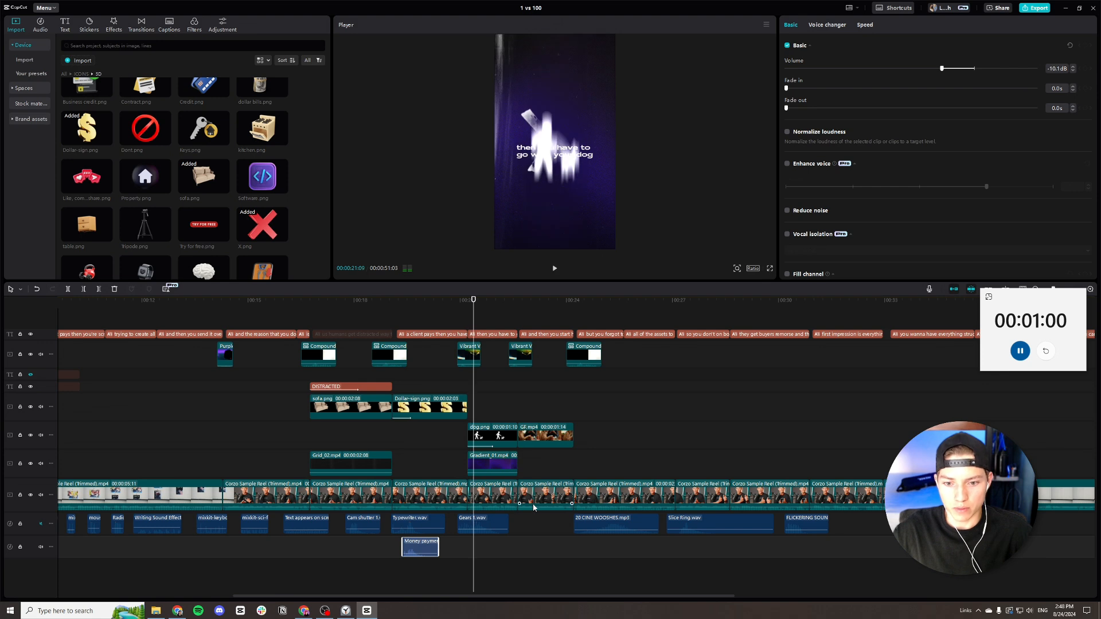
Disable the "then you have to go walk your dog" caption that overlaps the dog icon.
{"action": "scroll", "coordinate": [508, 470], "scroll_direction": "right", "scroll_amount": 3}
{"action": "key", "text": "space"}
{"action": "key", "text": "space"}
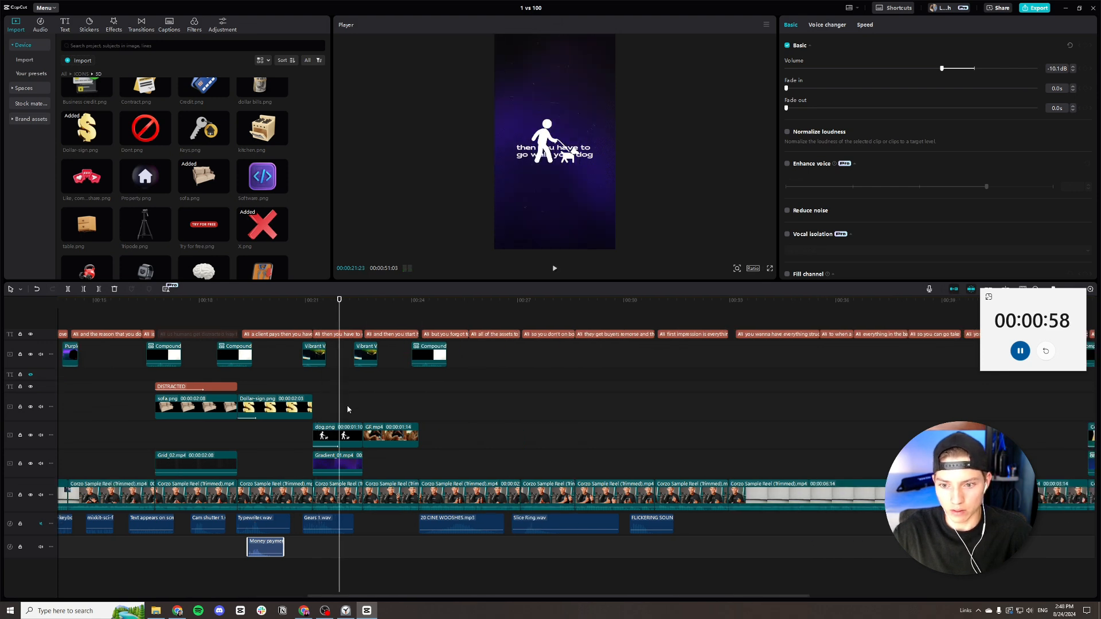
{"action": "left_click", "coordinate": [339, 337]}
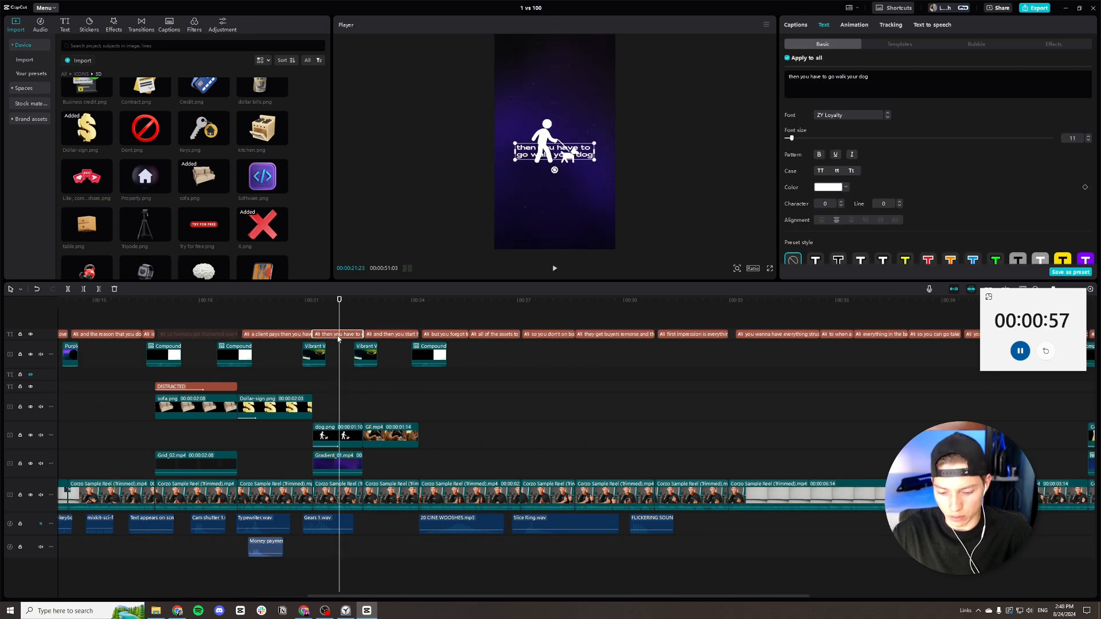
{"action": "left_click", "coordinate": [364, 307]}
Play through to about 26 s and add Depressed.png from the PNGs folder directly after the GF.mp4 clip.
{"action": "key", "text": "space"}
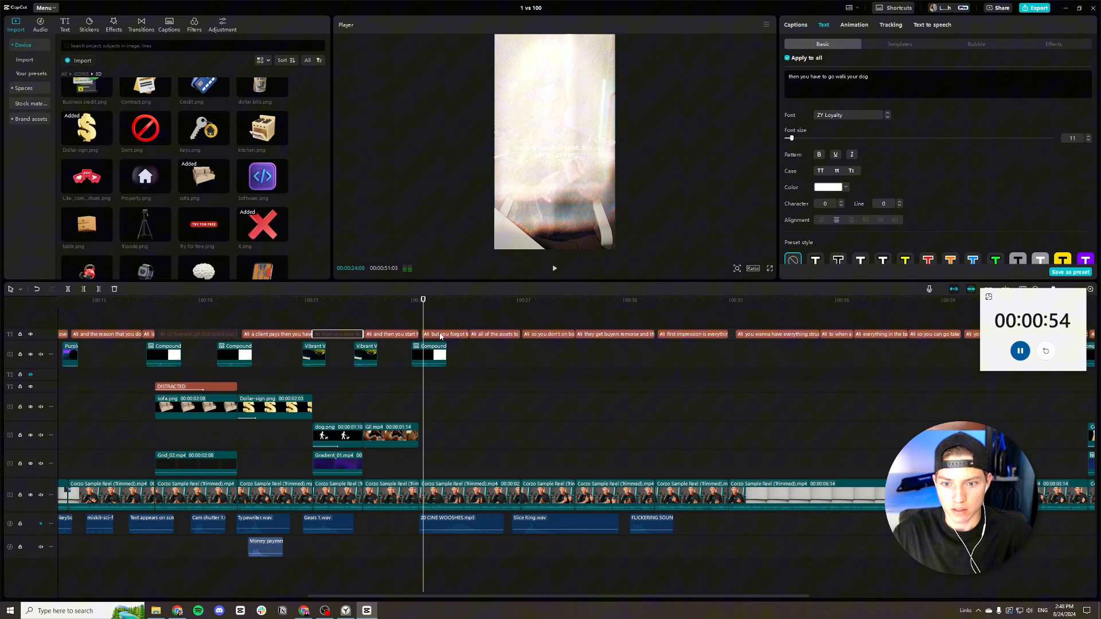
{"action": "key", "text": "space"}
{"action": "scroll", "coordinate": [443, 395], "scroll_direction": "right", "scroll_amount": 1}
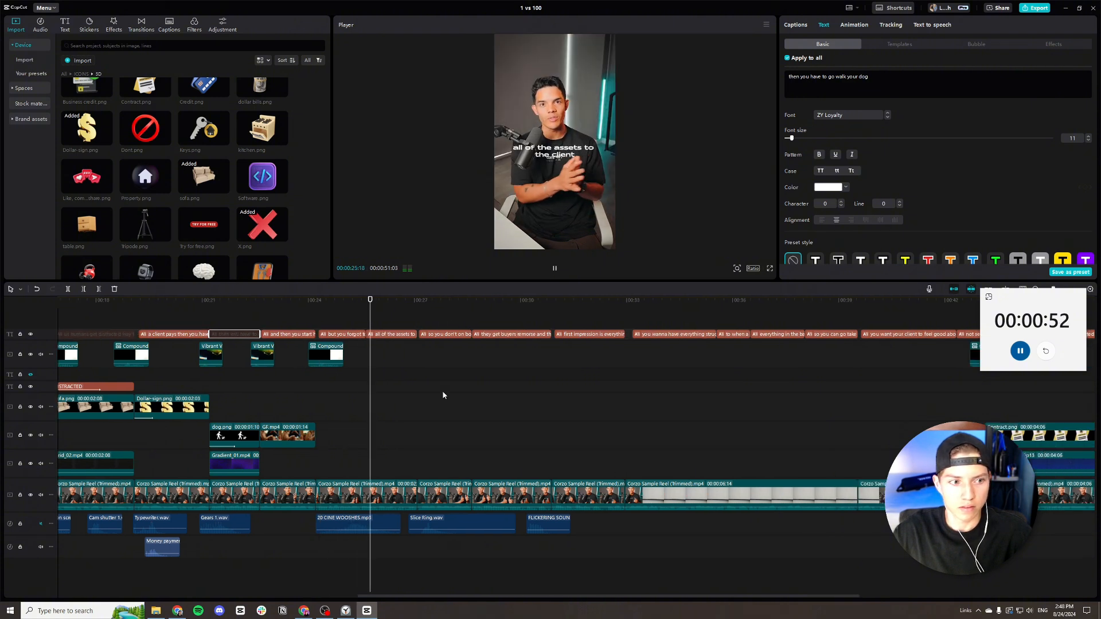
{"action": "key", "text": "space"}
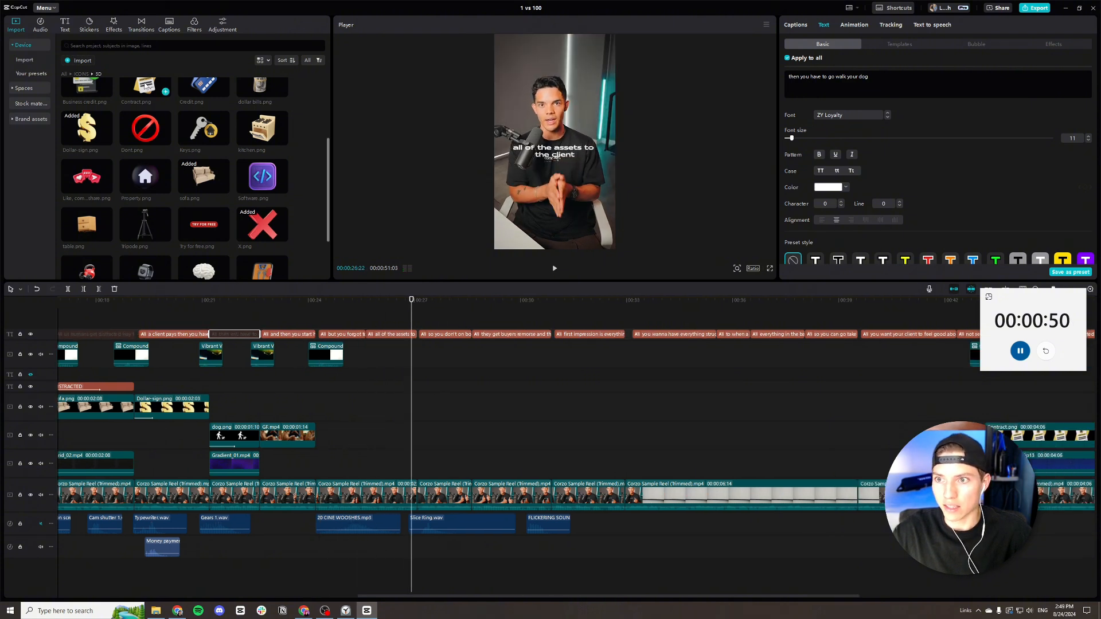
{"action": "left_click", "coordinate": [66, 75]}
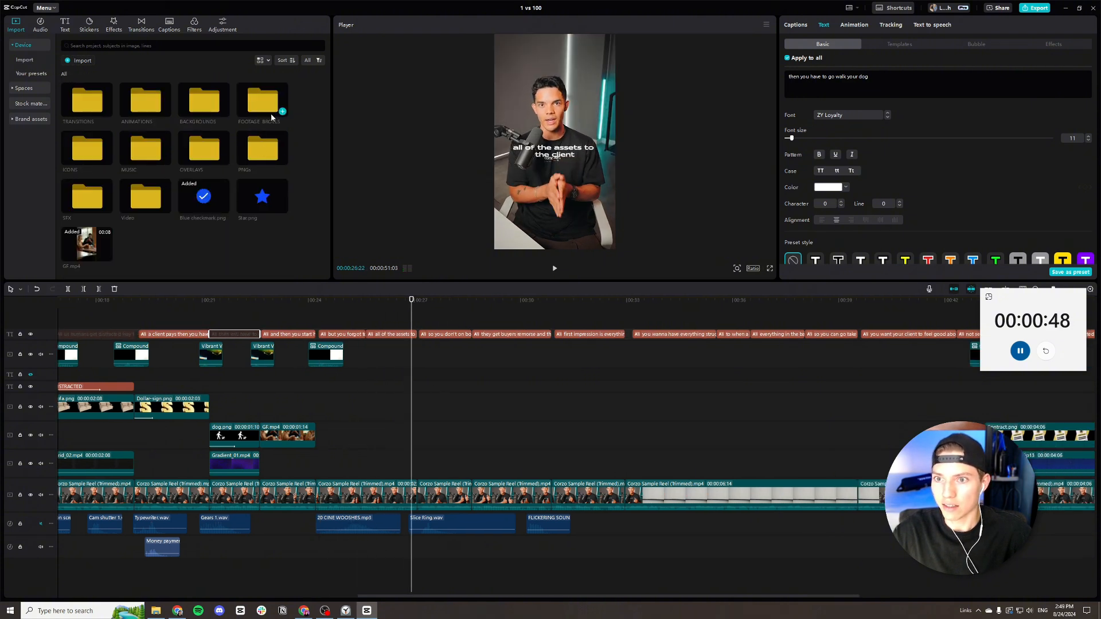
{"action": "double_click", "coordinate": [261, 148]}
{"action": "scroll", "coordinate": [244, 187], "scroll_direction": "down", "scroll_amount": 2}
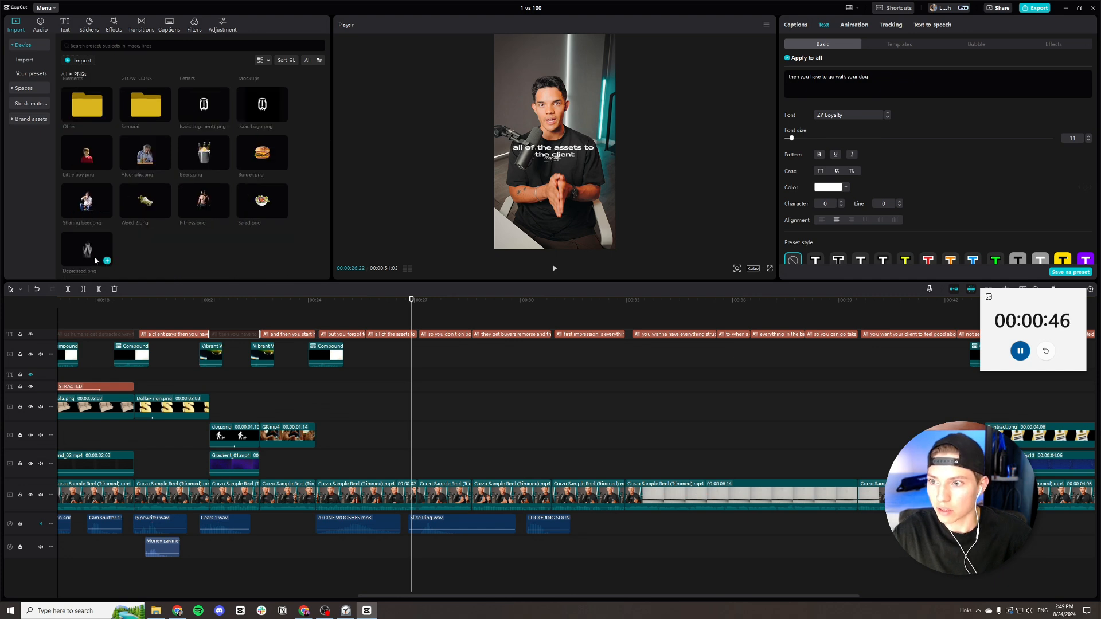
{"action": "left_click_drag", "start_coordinate": [94, 256], "coordinate": [316, 464]}
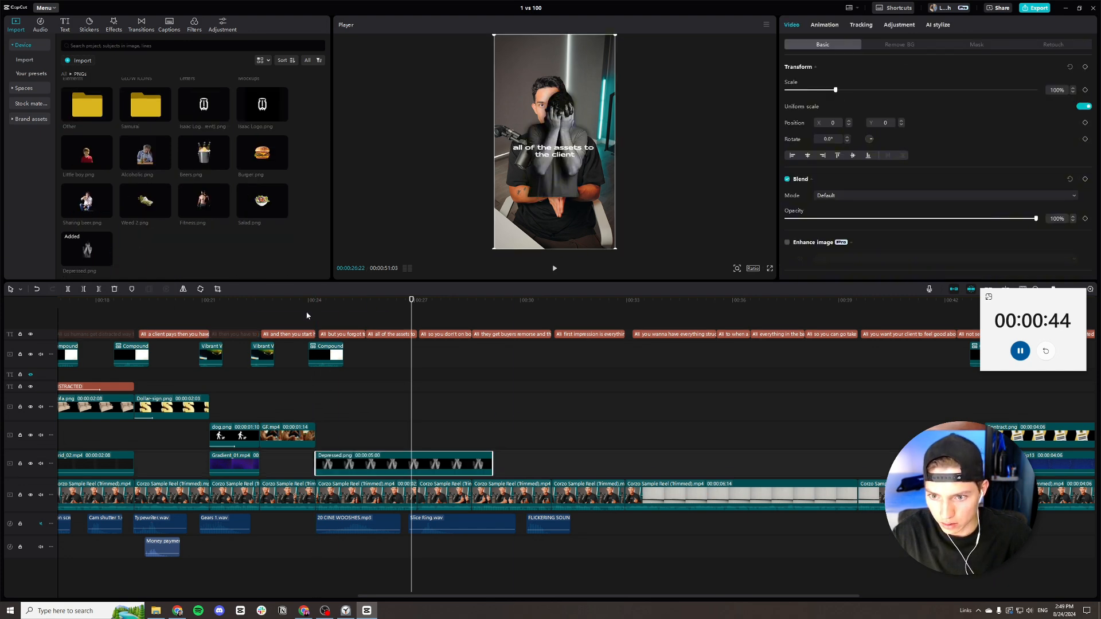
Trim the Depressed.png clip to the end of the "all of the assets to the client" caption.
{"action": "left_click", "coordinate": [306, 300]}
{"action": "key", "text": "space"}
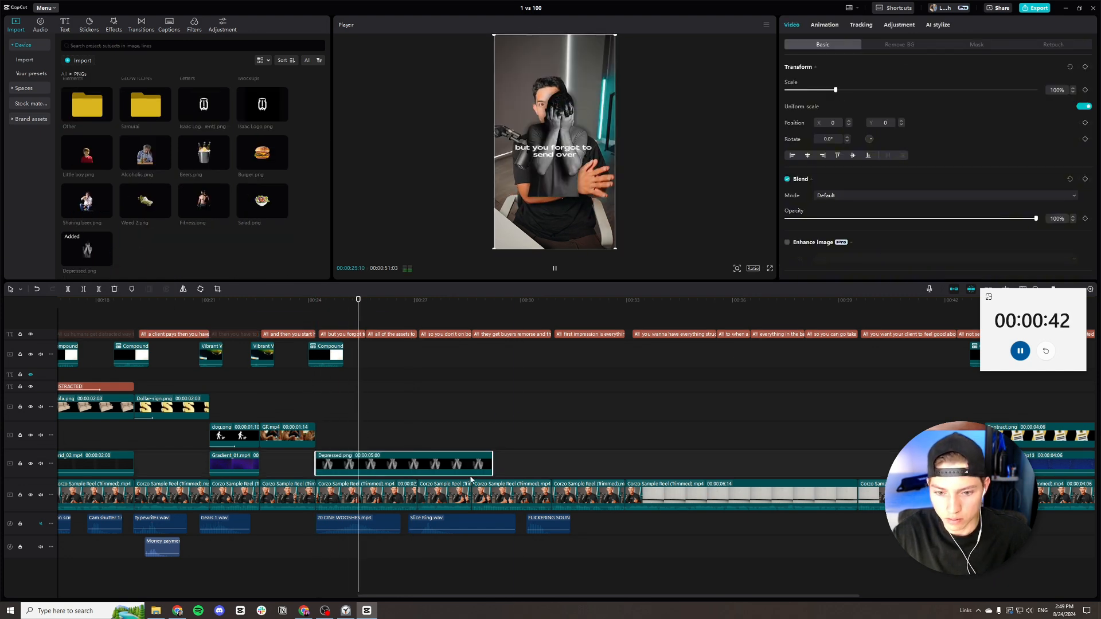
{"action": "key", "text": "space"}
{"action": "left_click_drag", "start_coordinate": [492, 464], "coordinate": [418, 463]}
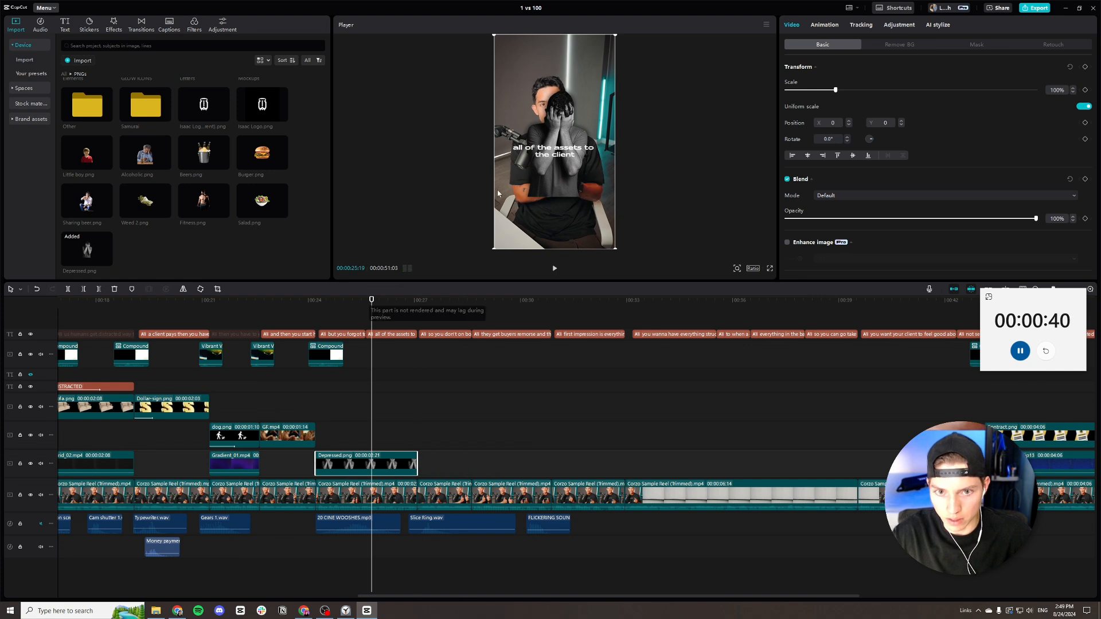
Apply the Slide Up entrance animation and the Fade Out exit animation to the Depressed.png clip.
{"action": "left_click", "coordinate": [829, 26]}
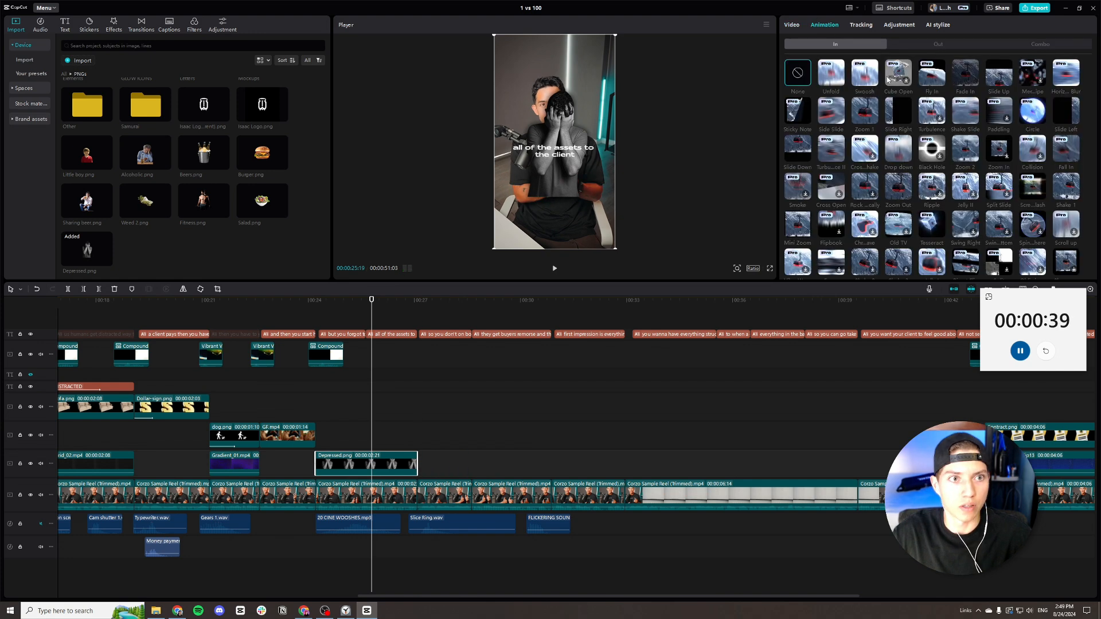
{"action": "left_click", "coordinate": [1000, 86]}
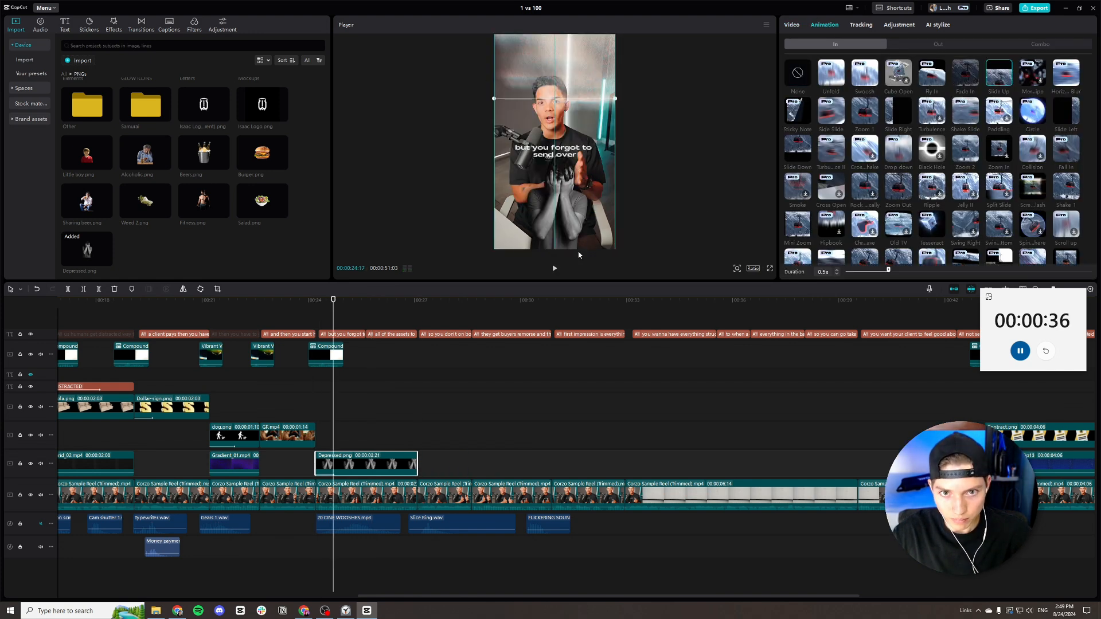
{"action": "left_click", "coordinate": [925, 45]}
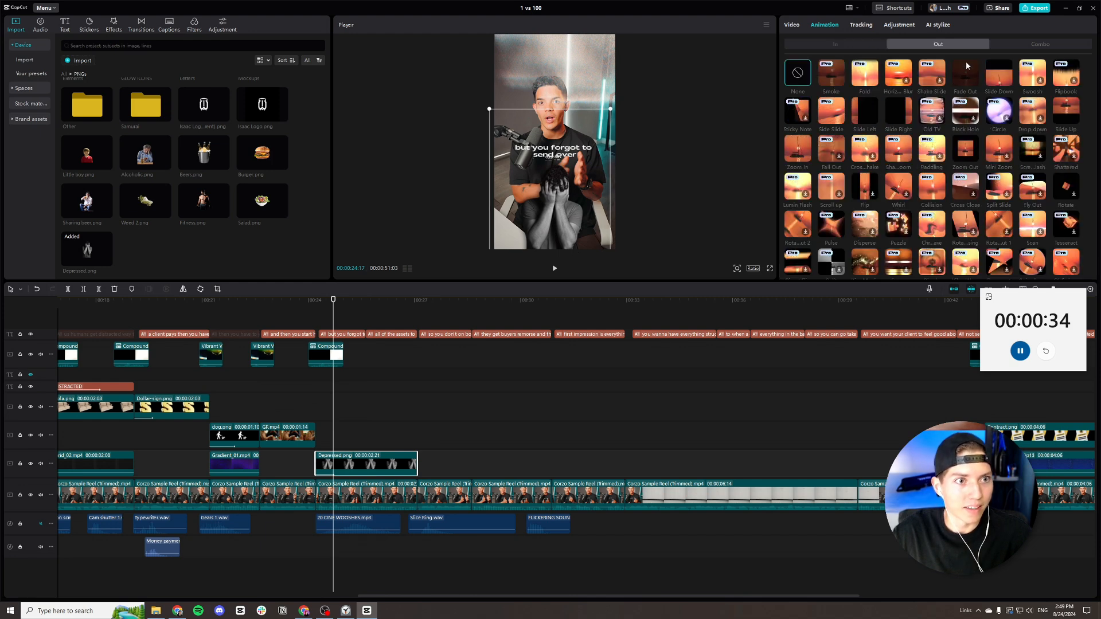
{"action": "left_click", "coordinate": [965, 75]}
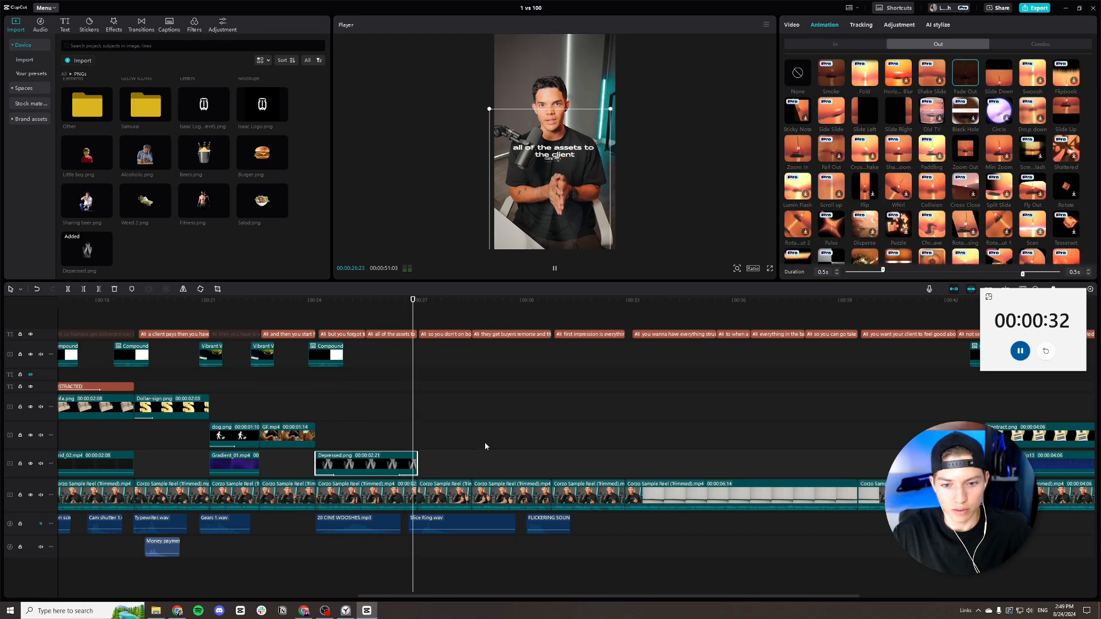
Go to about 48 s in the reel and look through the 3D folder of the icons library.
{"action": "scroll", "coordinate": [487, 435], "scroll_direction": "right", "scroll_amount": 6}
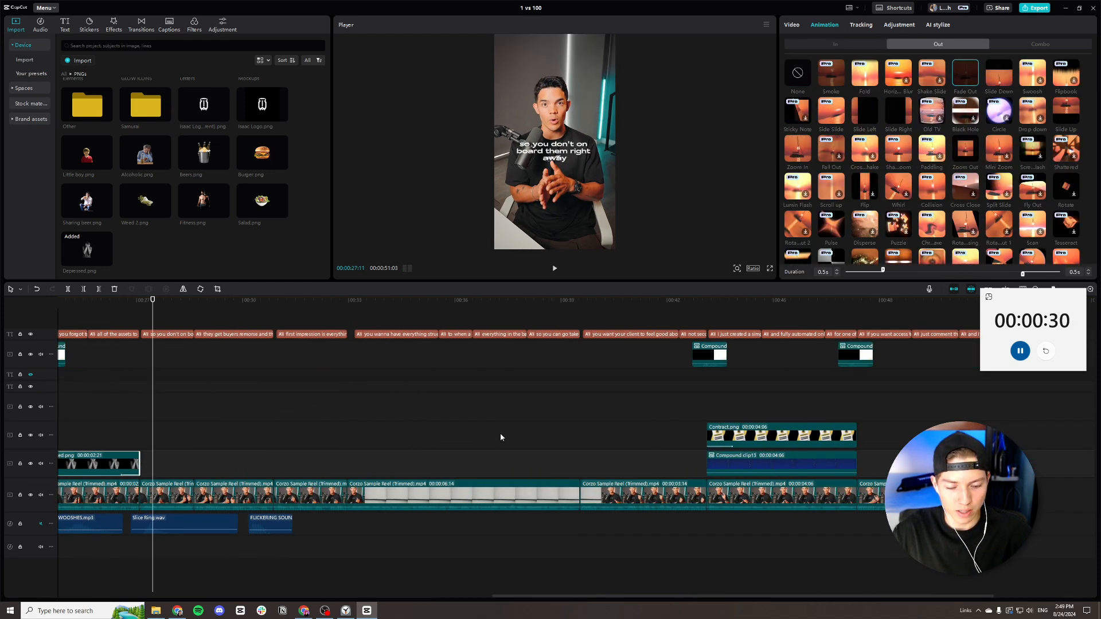
{"action": "scroll", "coordinate": [524, 435], "scroll_direction": "right", "scroll_amount": 1}
{"action": "left_click", "coordinate": [683, 390]}
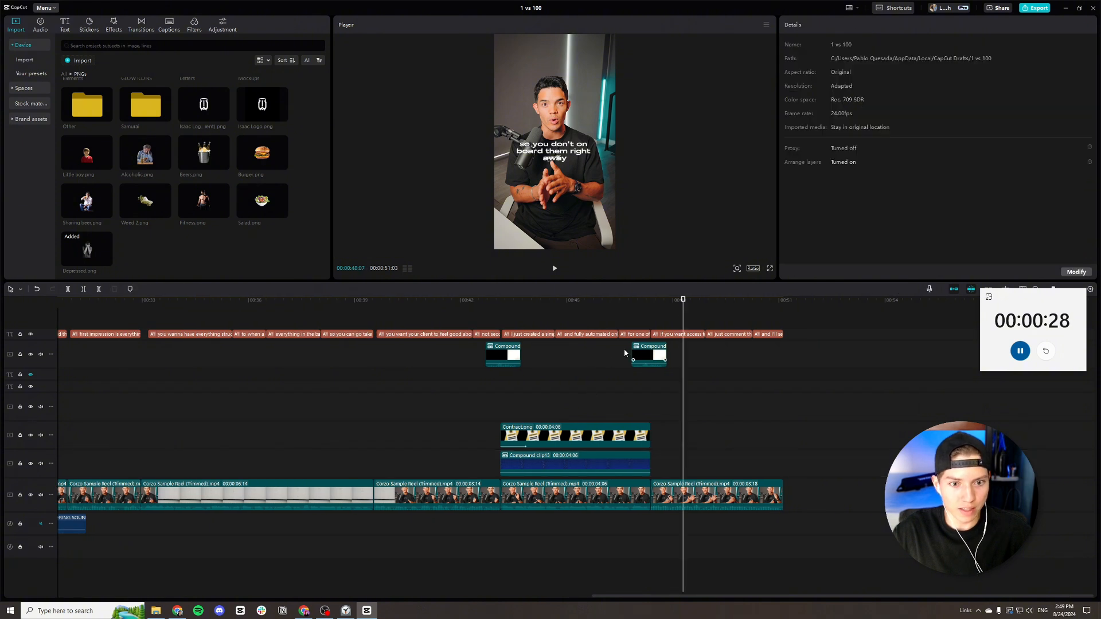
{"action": "left_click", "coordinate": [64, 73]}
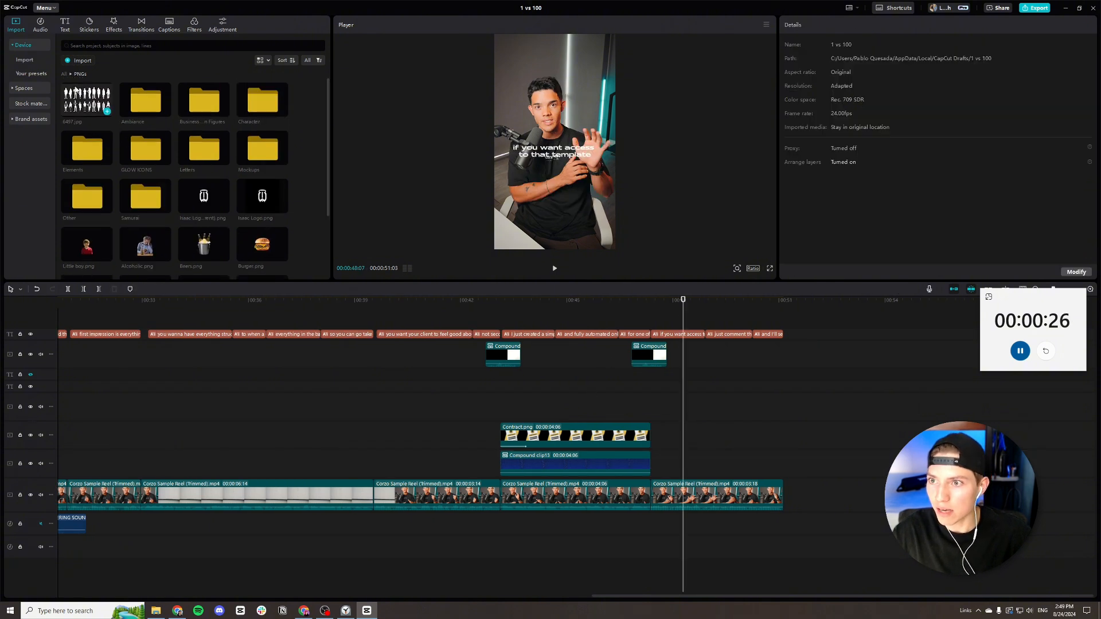
{"action": "double_click", "coordinate": [82, 137]}
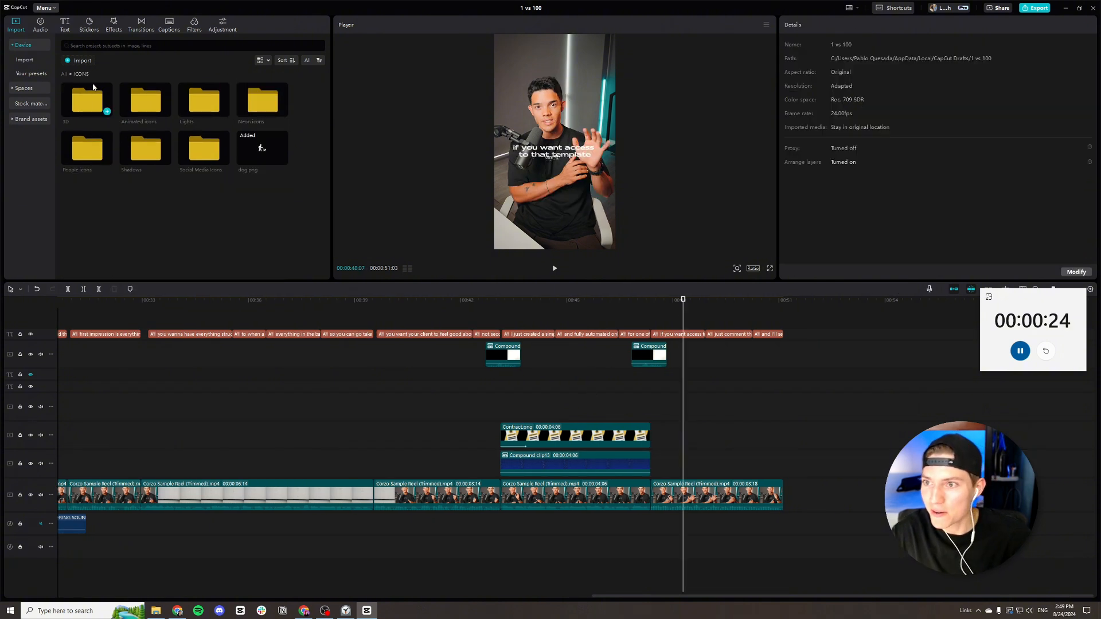
{"action": "double_click", "coordinate": [94, 86]}
{"action": "scroll", "coordinate": [176, 178], "scroll_direction": "down", "scroll_amount": 5}
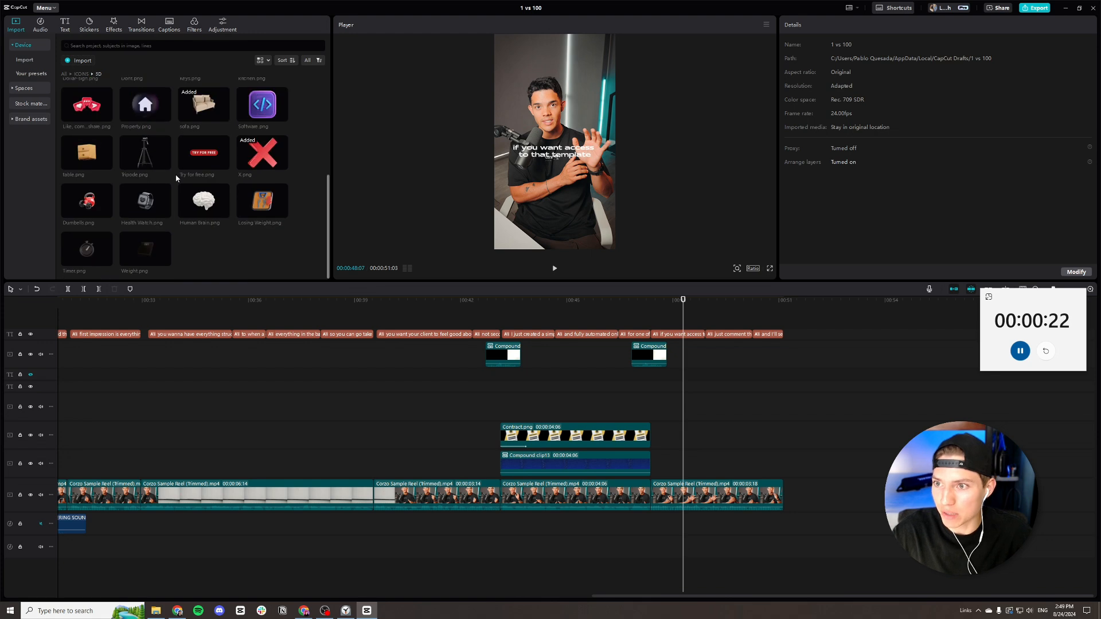
{"action": "scroll", "coordinate": [176, 179], "scroll_direction": "up", "scroll_amount": 5}
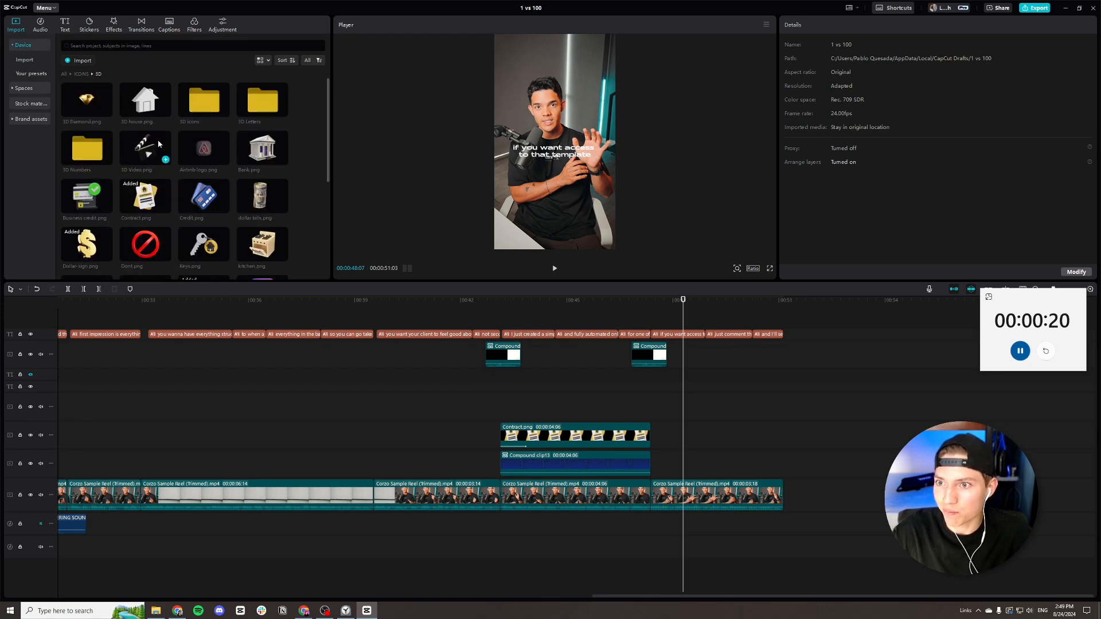
Add the gradient chat bubble from the 3D icons over the "just comment the word onboarding" caption and trim it to the reel's end.
{"action": "double_click", "coordinate": [204, 103]}
{"action": "scroll", "coordinate": [175, 161], "scroll_direction": "down", "scroll_amount": 2}
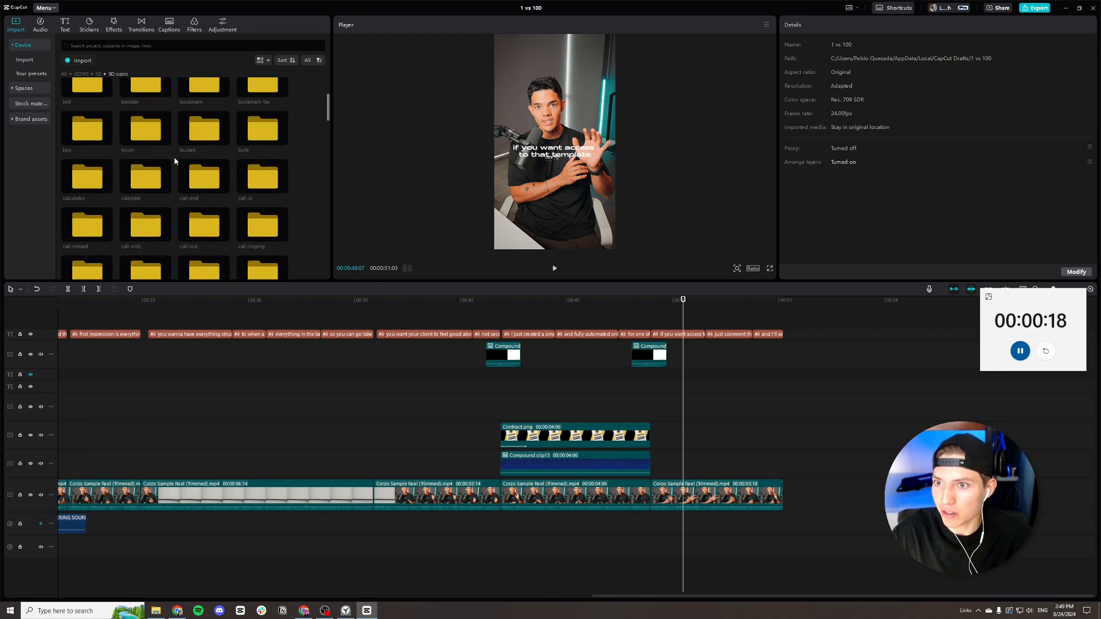
{"action": "scroll", "coordinate": [176, 161], "scroll_direction": "down", "scroll_amount": 3}
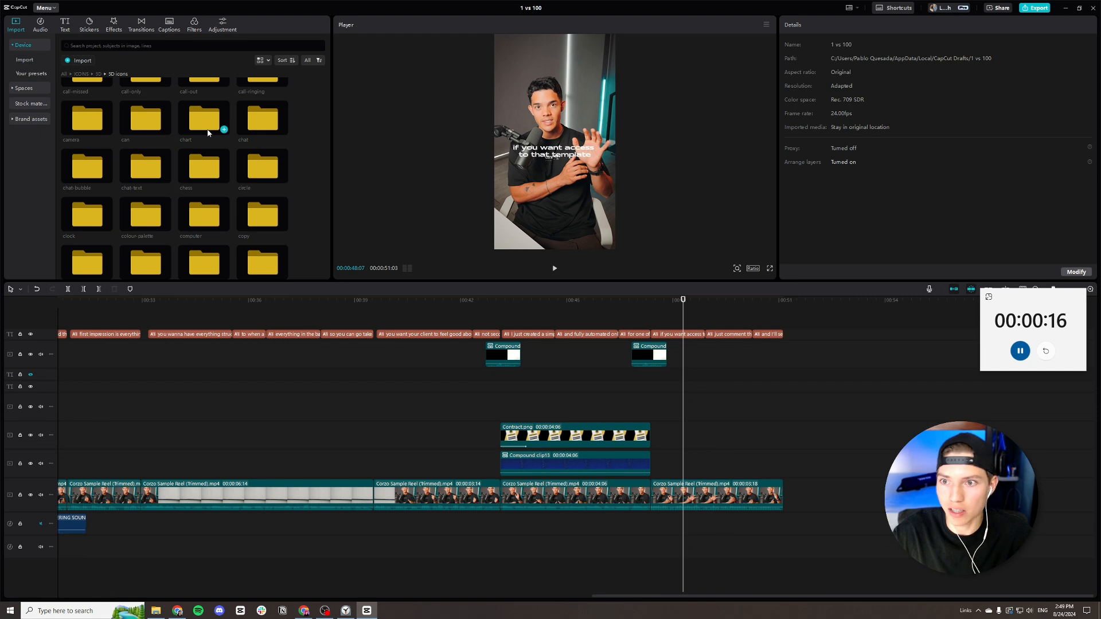
{"action": "double_click", "coordinate": [249, 110]}
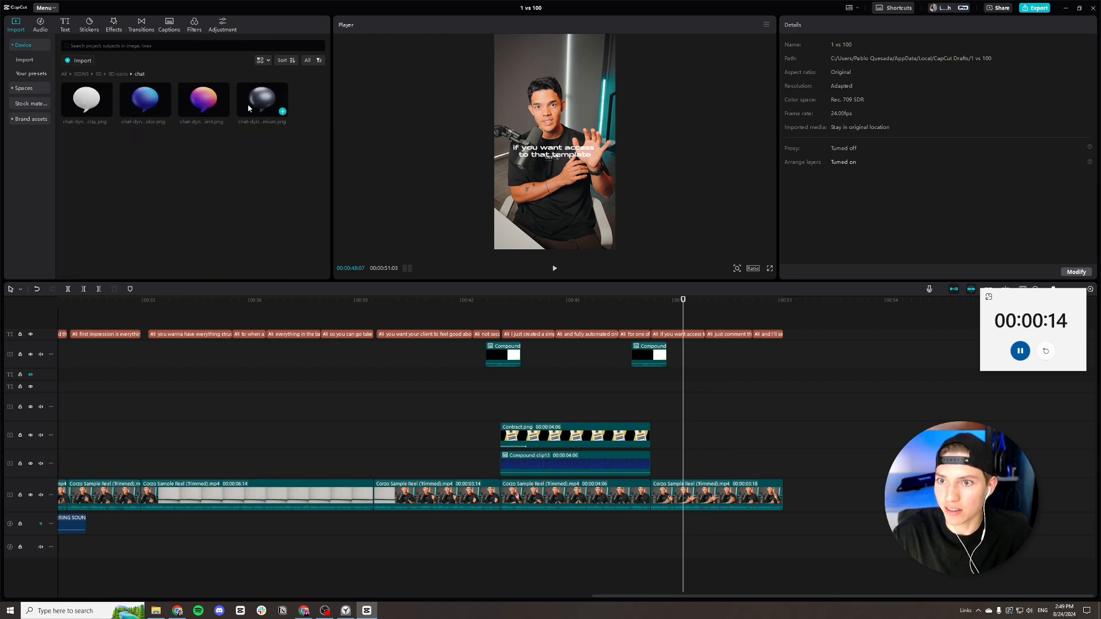
{"action": "left_click_drag", "start_coordinate": [202, 102], "coordinate": [677, 462]}
{"action": "left_click_drag", "start_coordinate": [826, 462], "coordinate": [784, 463]}
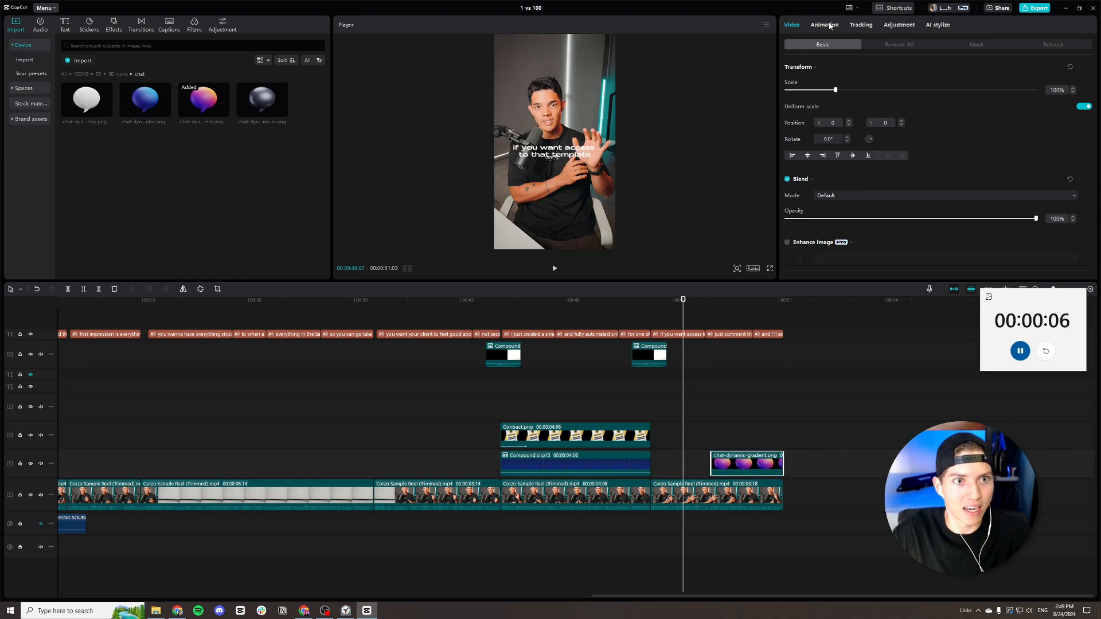
Scale the chat bubble to about 47% and place it below the caption at about X 42, Y -1058.
{"action": "left_click", "coordinate": [830, 26]}
{"action": "left_click", "coordinate": [743, 439]}
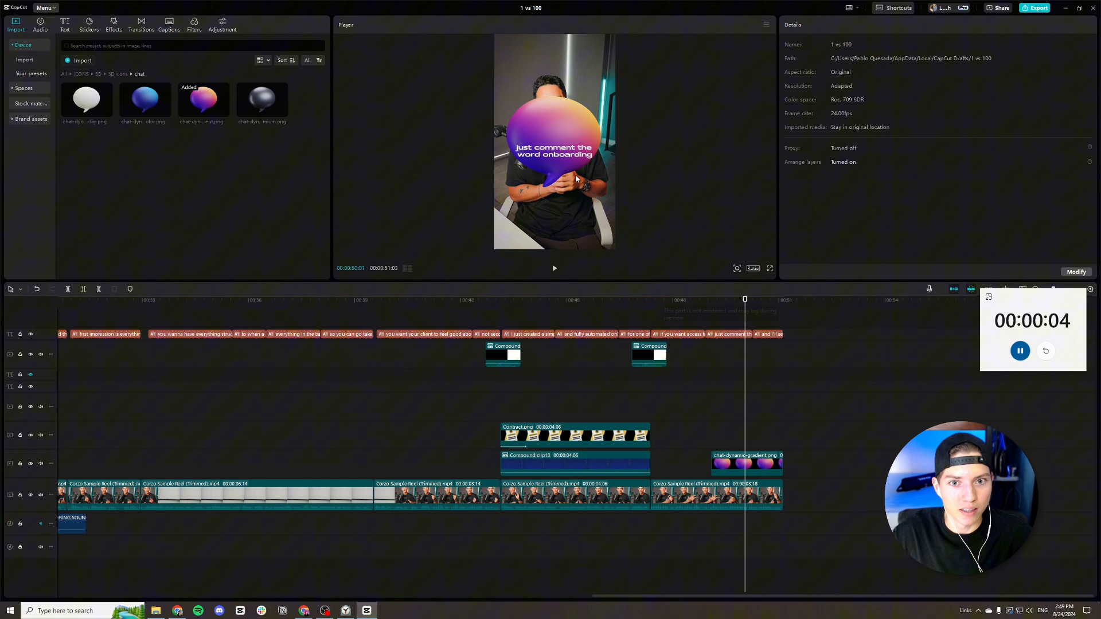
{"action": "left_click", "coordinate": [576, 173]}
{"action": "left_click_drag", "start_coordinate": [616, 84], "coordinate": [570, 122]}
{"action": "left_click_drag", "start_coordinate": [559, 143], "coordinate": [561, 203]}
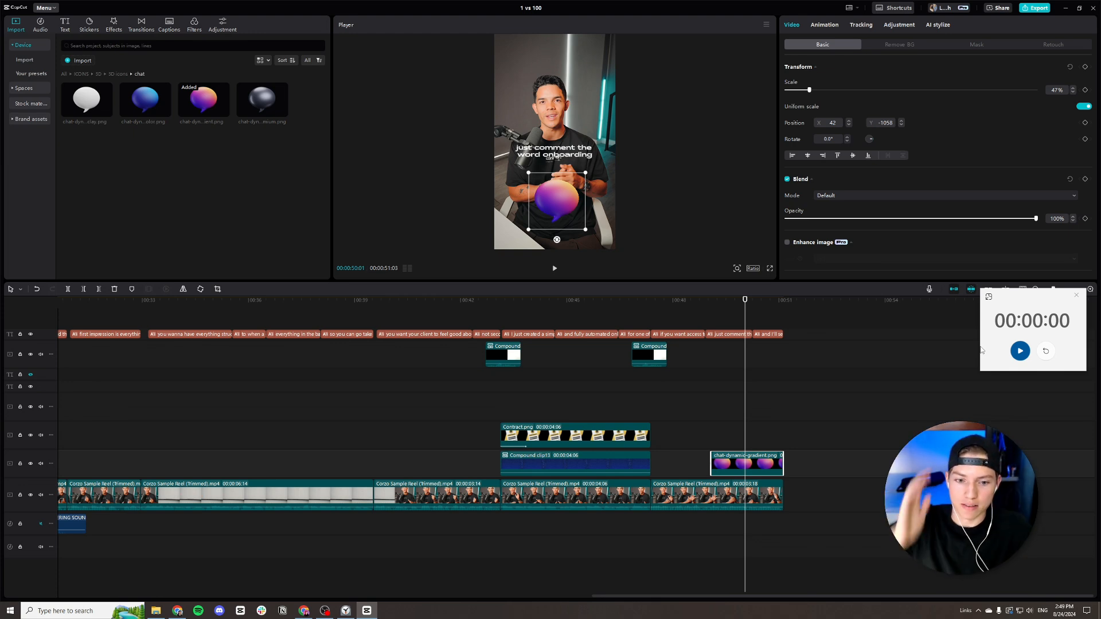
Return to the start of the timeline and play the edited reel in full screen.
{"action": "left_click_drag", "start_coordinate": [717, 597], "coordinate": [171, 440]}
{"action": "left_click_drag", "start_coordinate": [133, 304], "coordinate": [62, 336]}
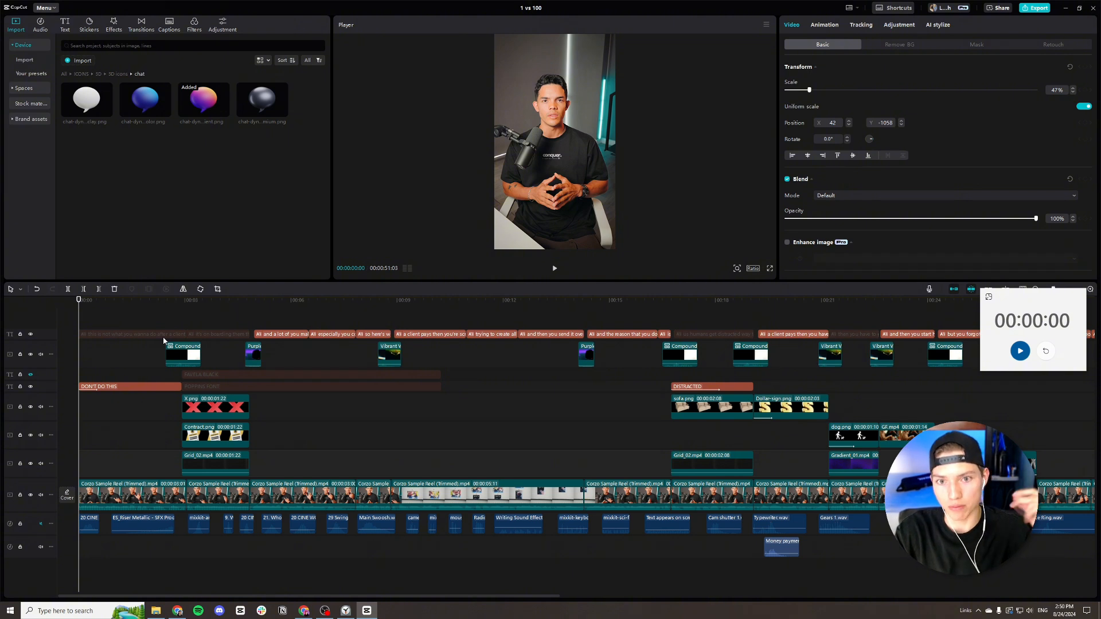
{"action": "scroll", "coordinate": [292, 394], "scroll_direction": "right", "scroll_amount": 3}
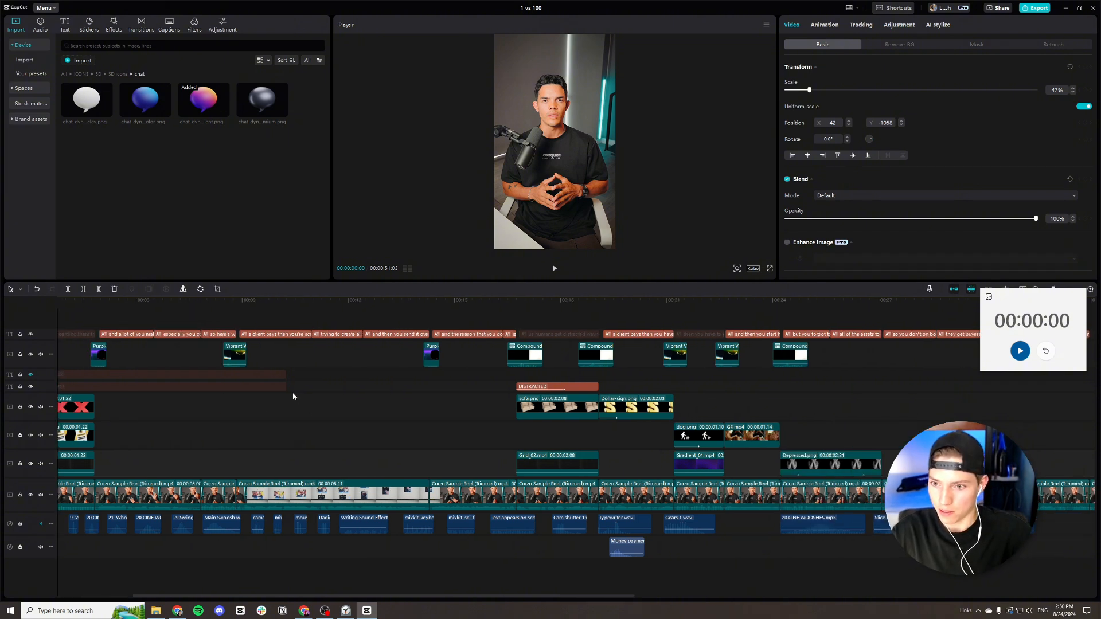
{"action": "scroll", "coordinate": [290, 394], "scroll_direction": "left", "scroll_amount": 3}
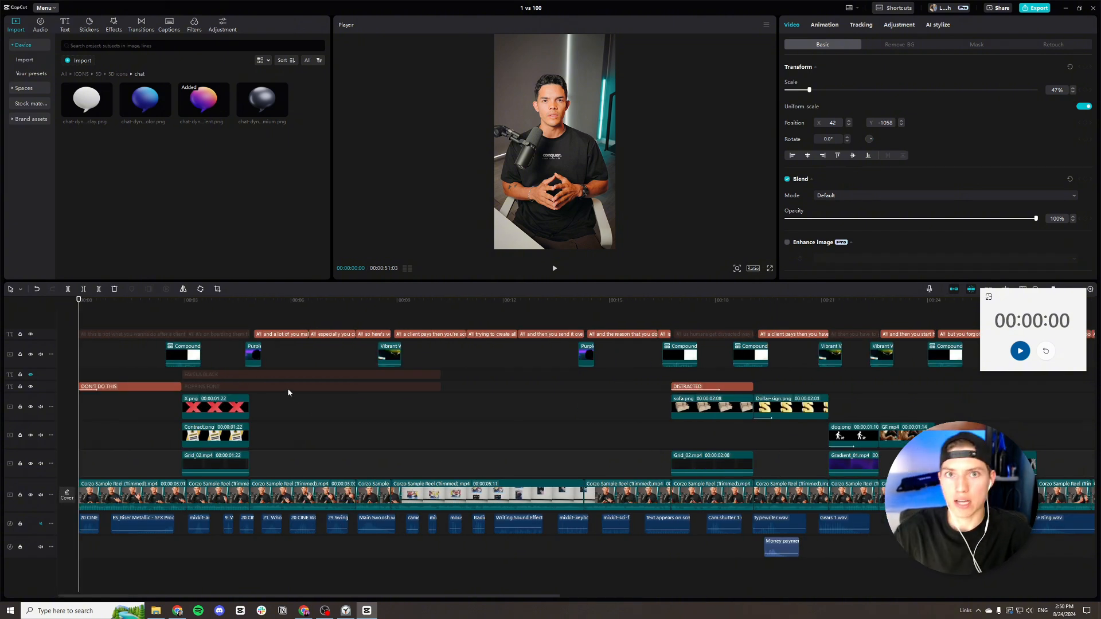
{"action": "key", "text": "ctrl+shift+f"}
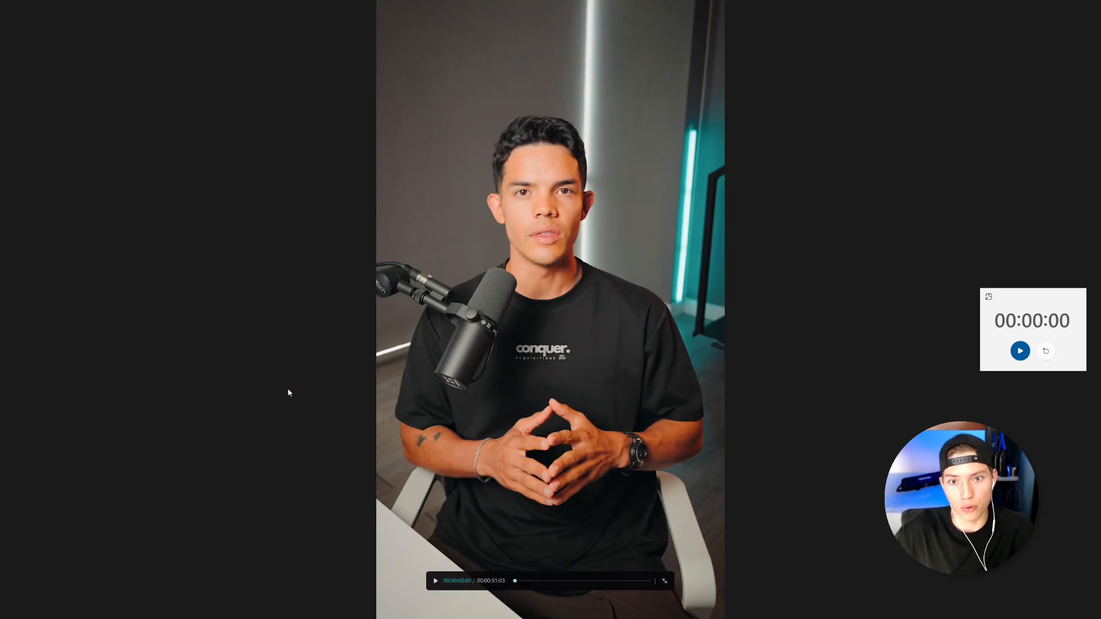
{"action": "key", "text": "space"}
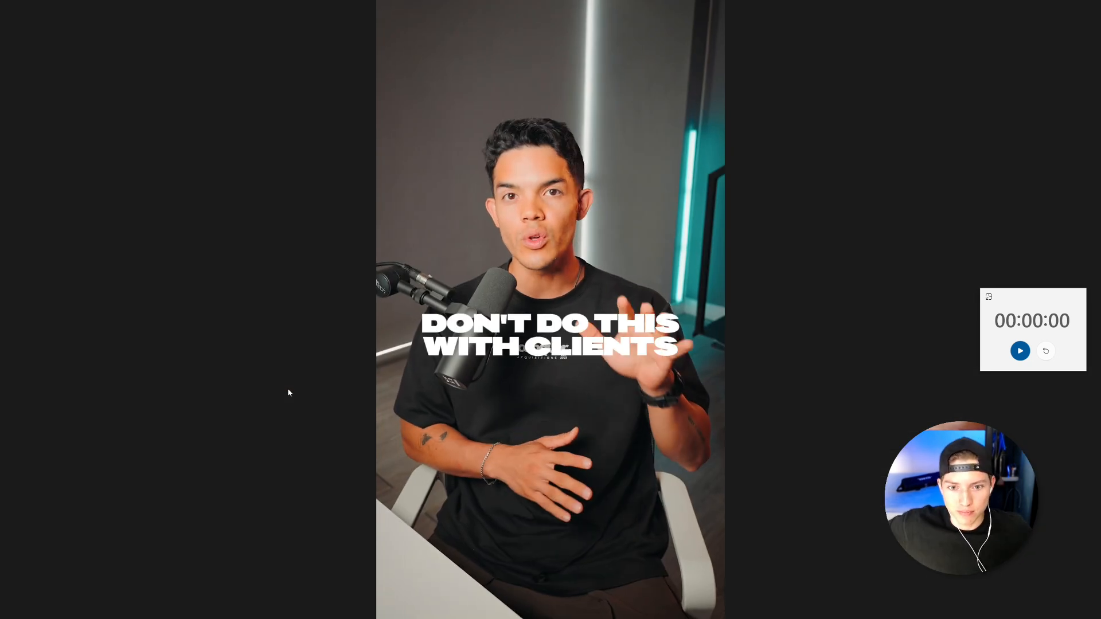
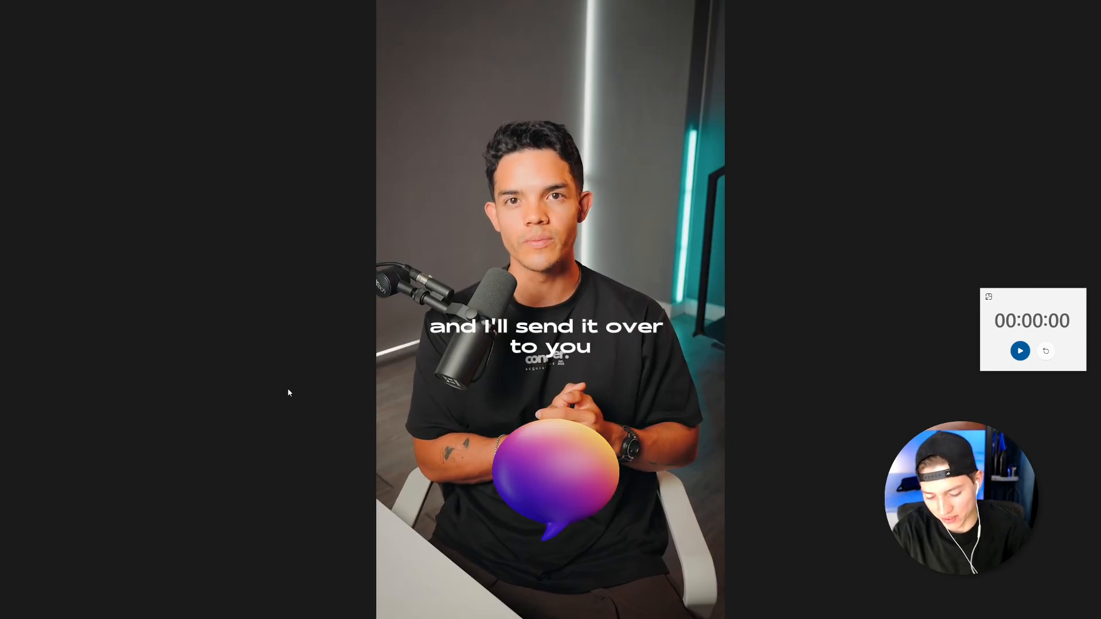
Leave the full-screen preview, return to the start of the timeline and start the 30-minute countdown.
{"action": "key", "text": "Escape"}
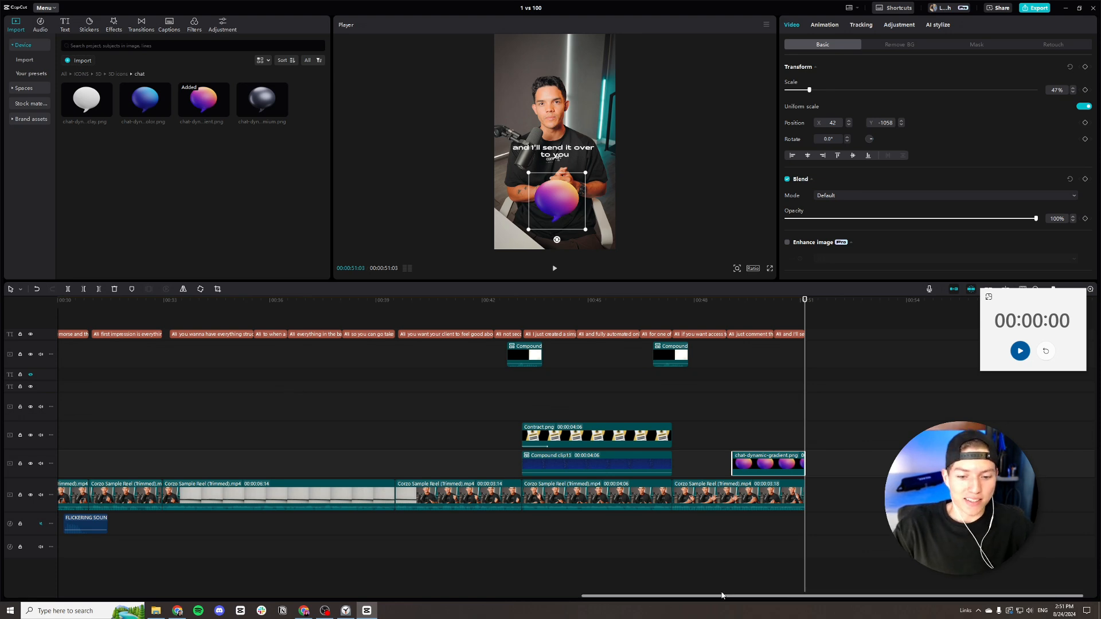
{"action": "left_click_drag", "start_coordinate": [713, 596], "coordinate": [1, 589]}
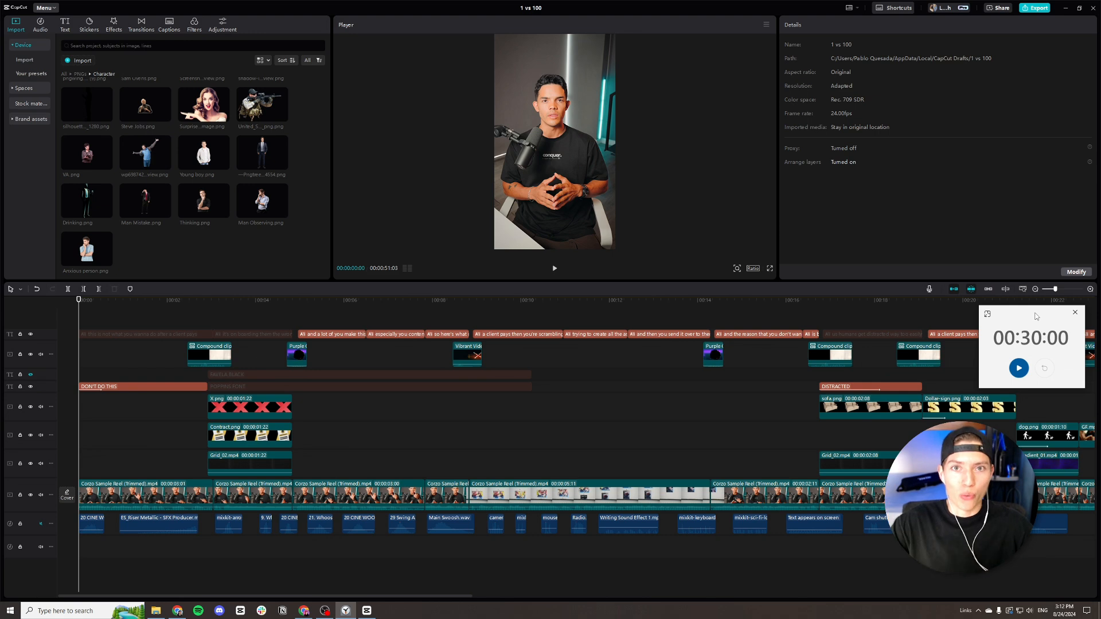
{"action": "left_click", "coordinate": [1019, 369]}
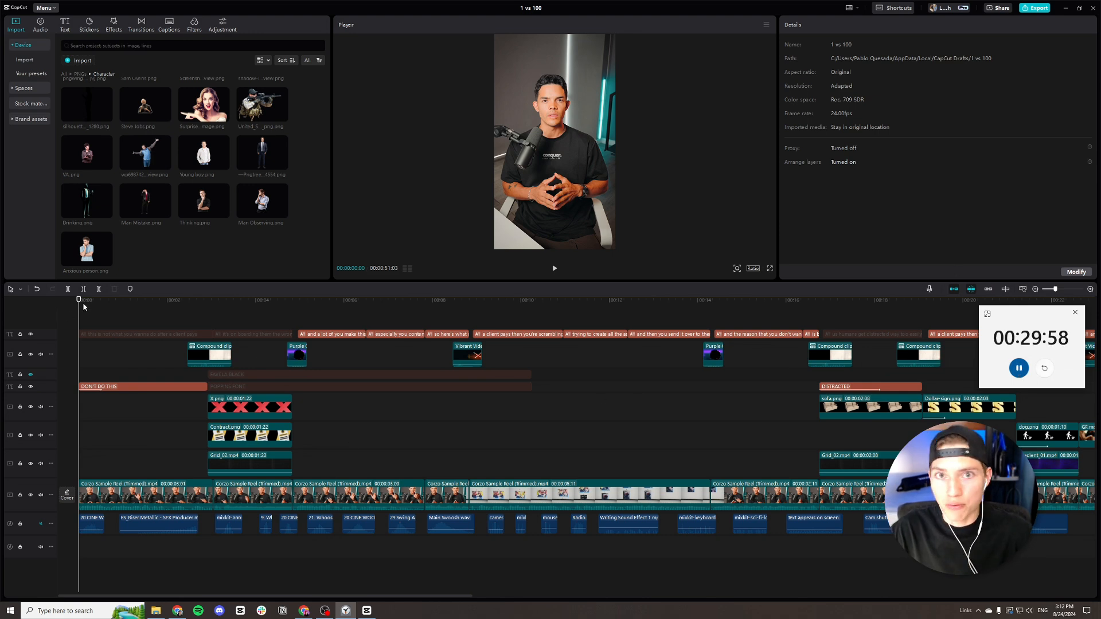
Play the opening and apply the Zoom 1 entrance animation to the first talking-head clip.
{"action": "key", "text": "space"}
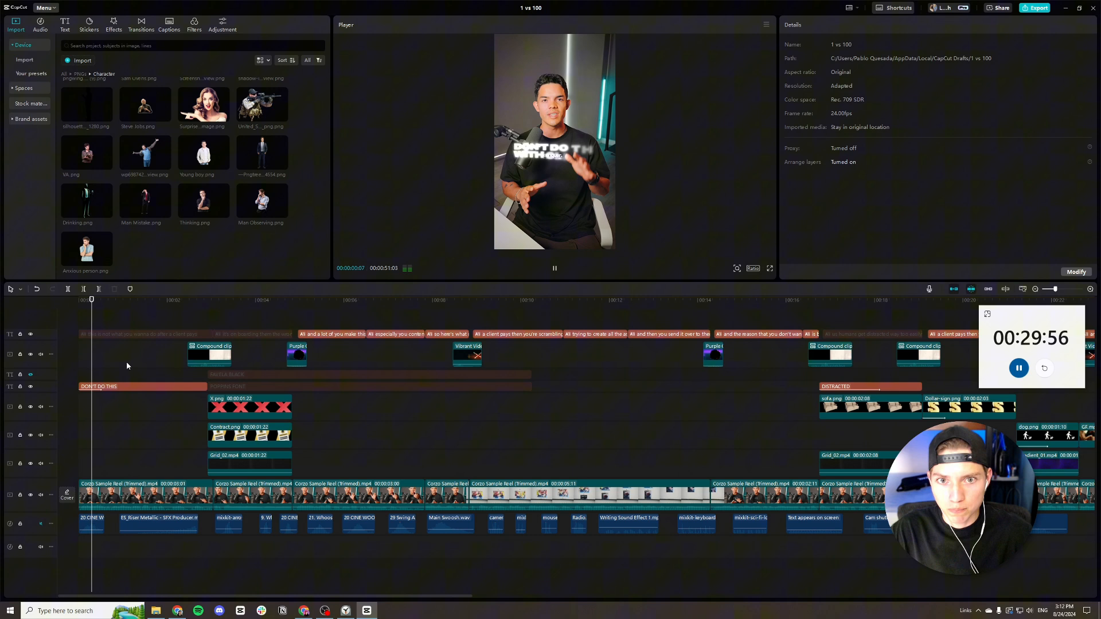
{"action": "left_click", "coordinate": [183, 502]}
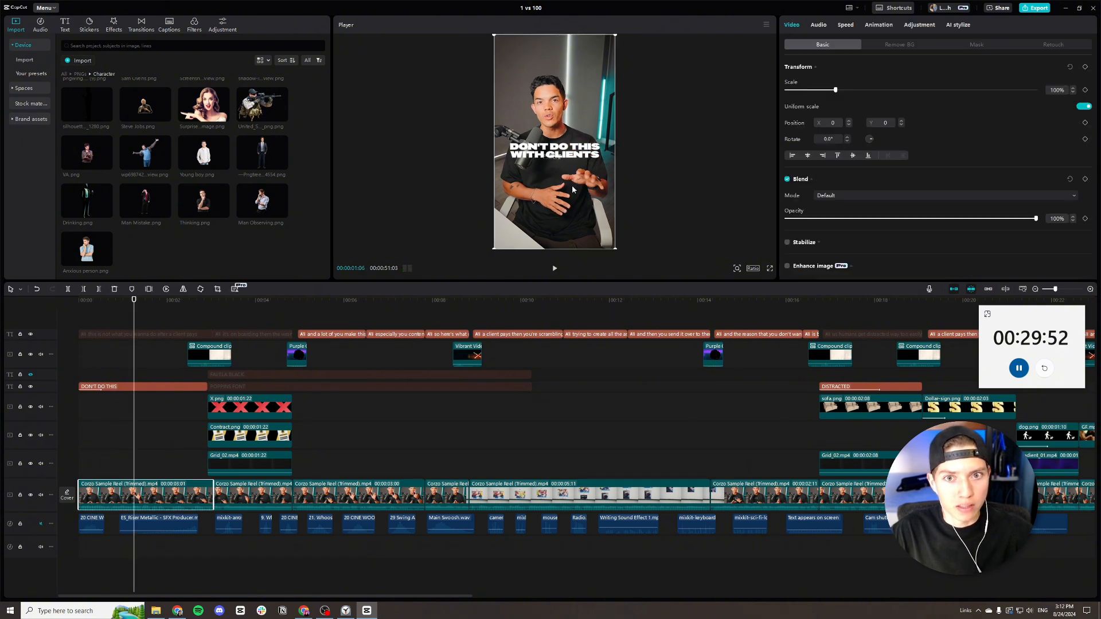
{"action": "left_click", "coordinate": [878, 25]}
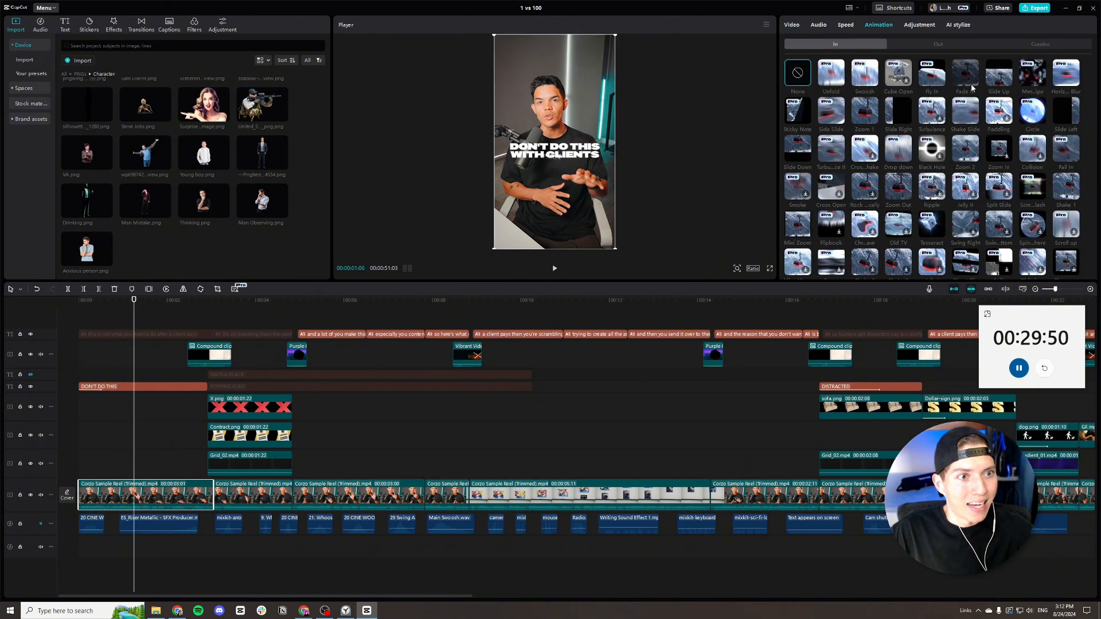
{"action": "left_click", "coordinate": [864, 111]}
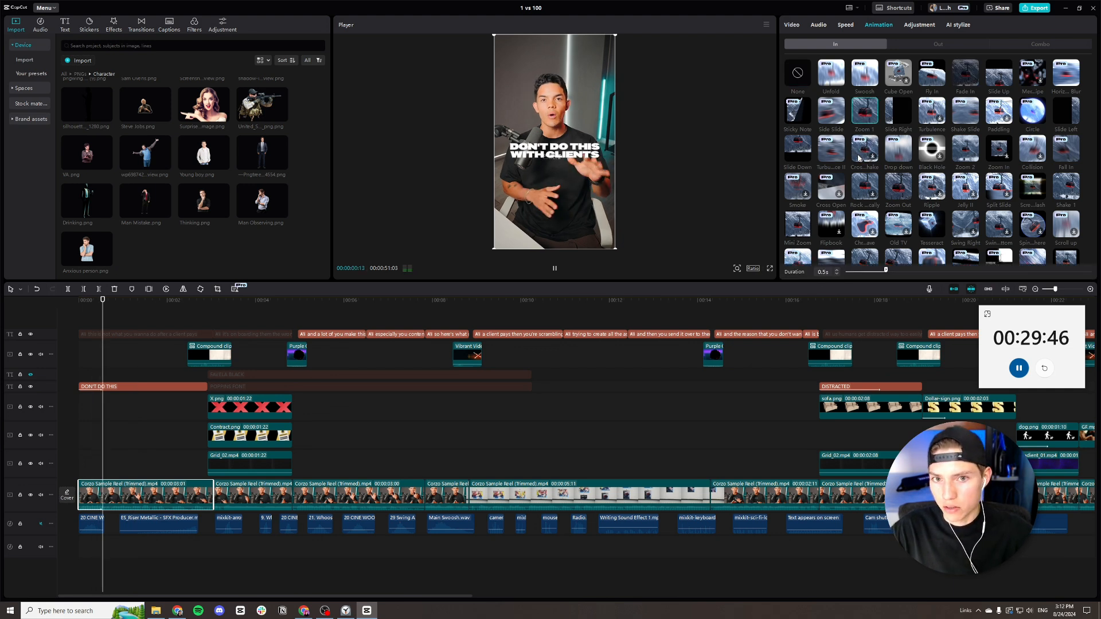
{"action": "key", "text": "space"}
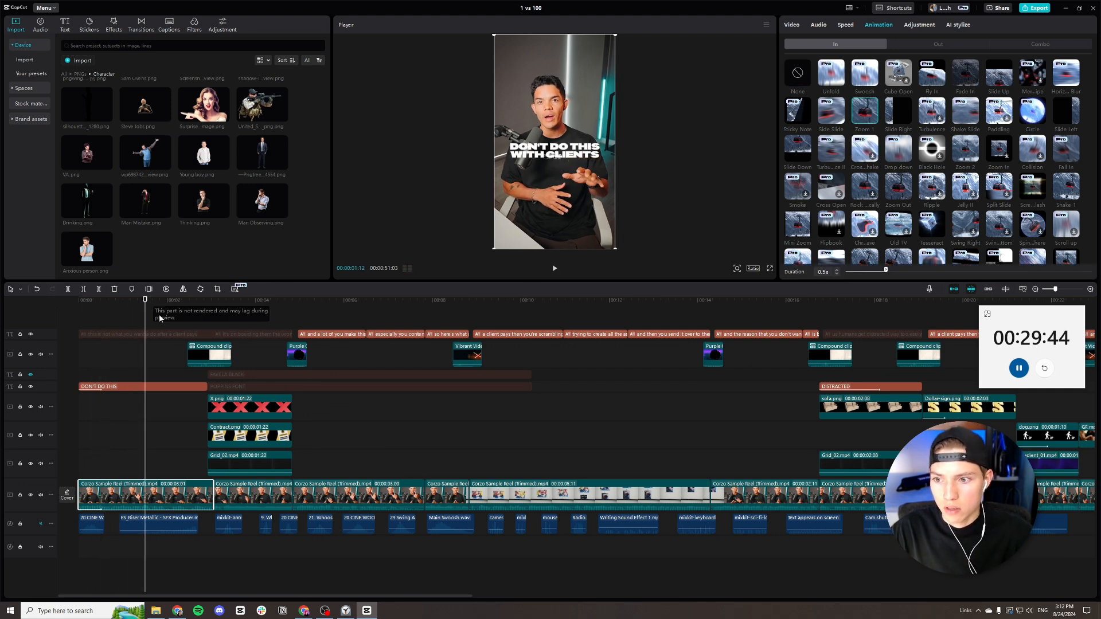
Keyframe the first clip's transform at 100% scale at 00:00:01:09 and its scale at 115% at 00:00:01:19.
{"action": "scroll", "coordinate": [150, 323], "scroll_direction": "up", "scroll_amount": 3}
{"action": "mouse_move", "coordinate": [146, 317]}
{"action": "left_mouse_down"}
{"action": "mouse_move", "coordinate": [123, 319]}
{"action": "mouse_move", "coordinate": [158, 312]}
{"action": "mouse_move", "coordinate": [137, 314]}
{"action": "left_mouse_up"}
{"action": "left_click", "coordinate": [792, 25]}
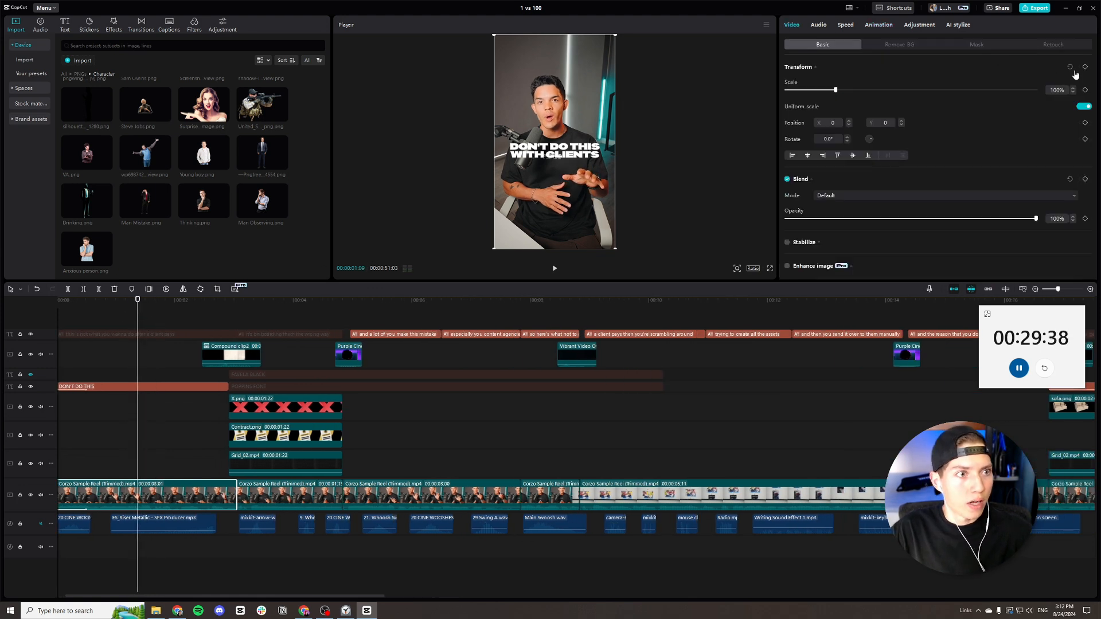
{"action": "left_click", "coordinate": [1085, 91]}
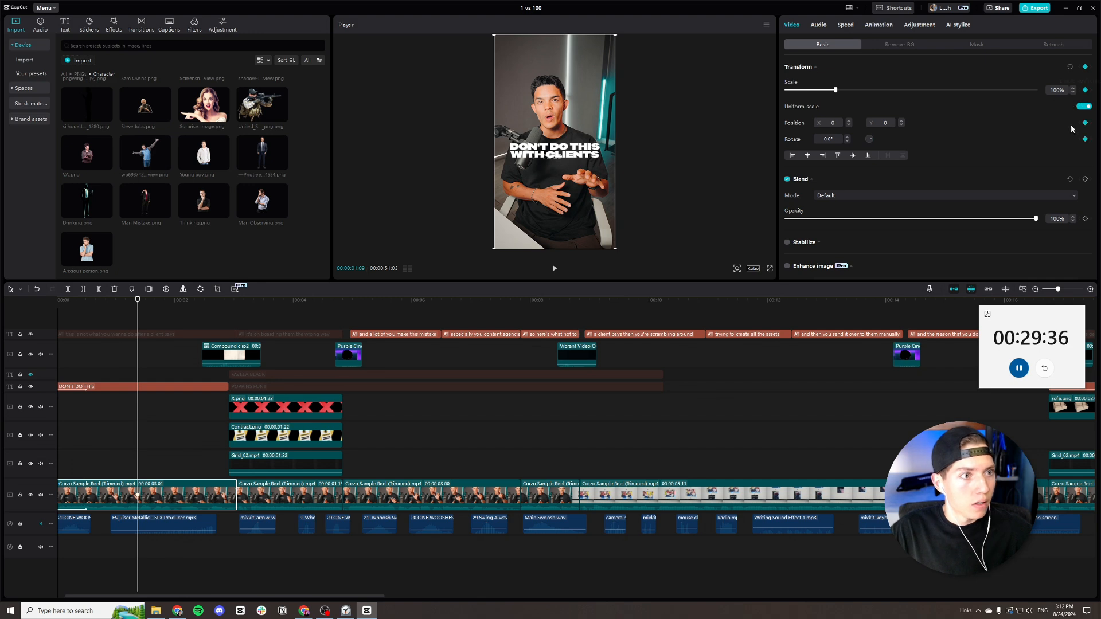
{"action": "left_click_drag", "start_coordinate": [138, 314], "coordinate": [162, 321]}
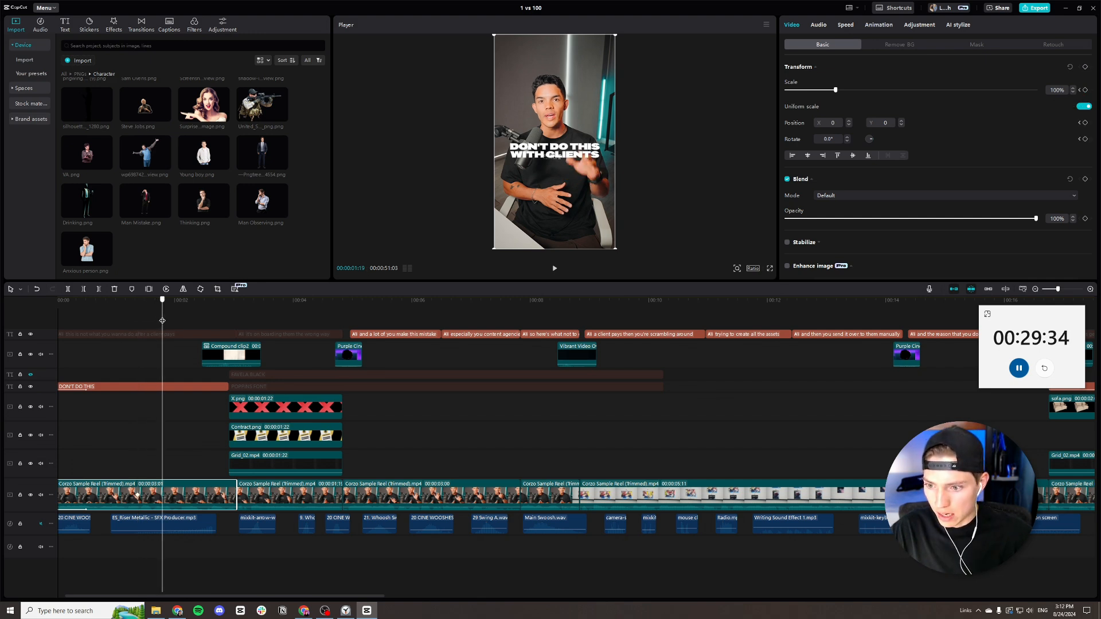
{"action": "left_click", "coordinate": [1073, 87]}
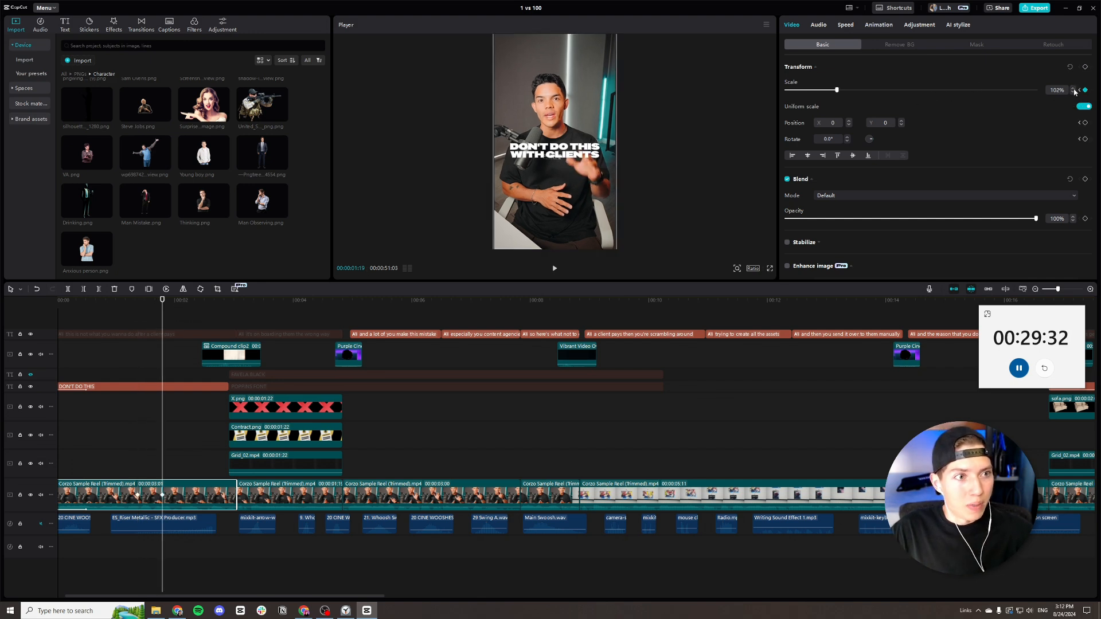
{"action": "left_click", "coordinate": [1074, 89]}
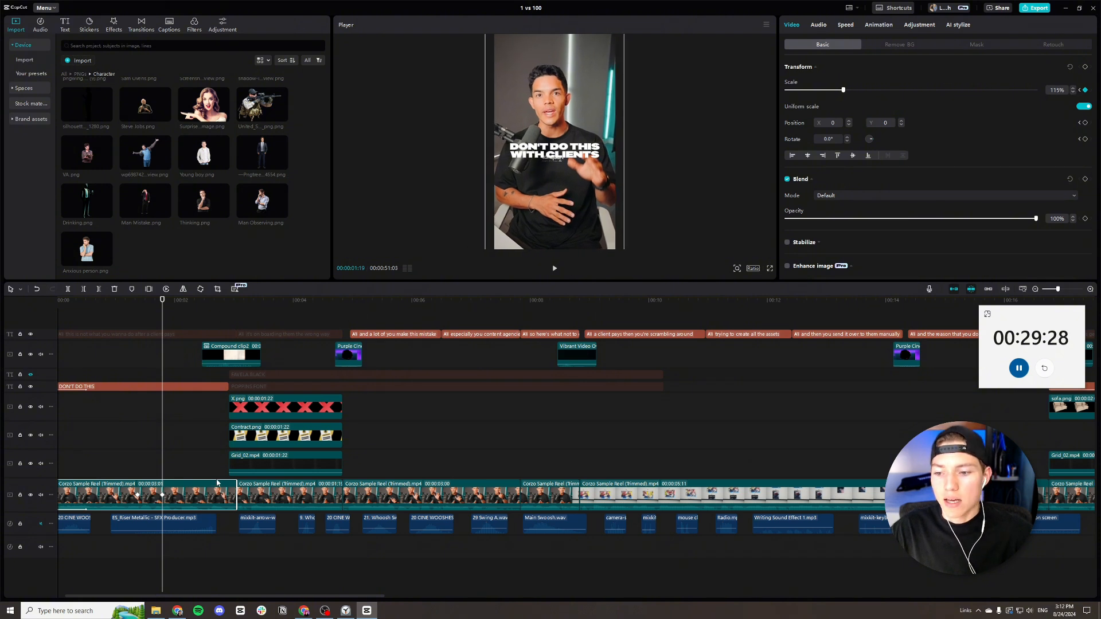
Apply the Ease Out 2 graph to the first clip's scale keyframes.
{"action": "key", "text": "alt+k"}
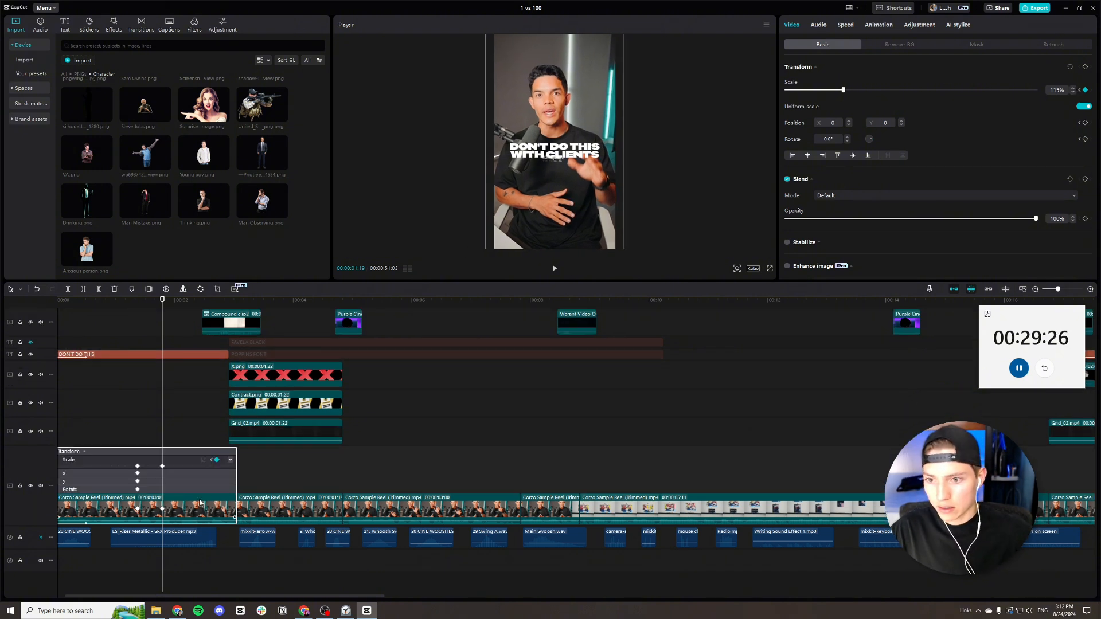
{"action": "left_click", "coordinate": [138, 509]}
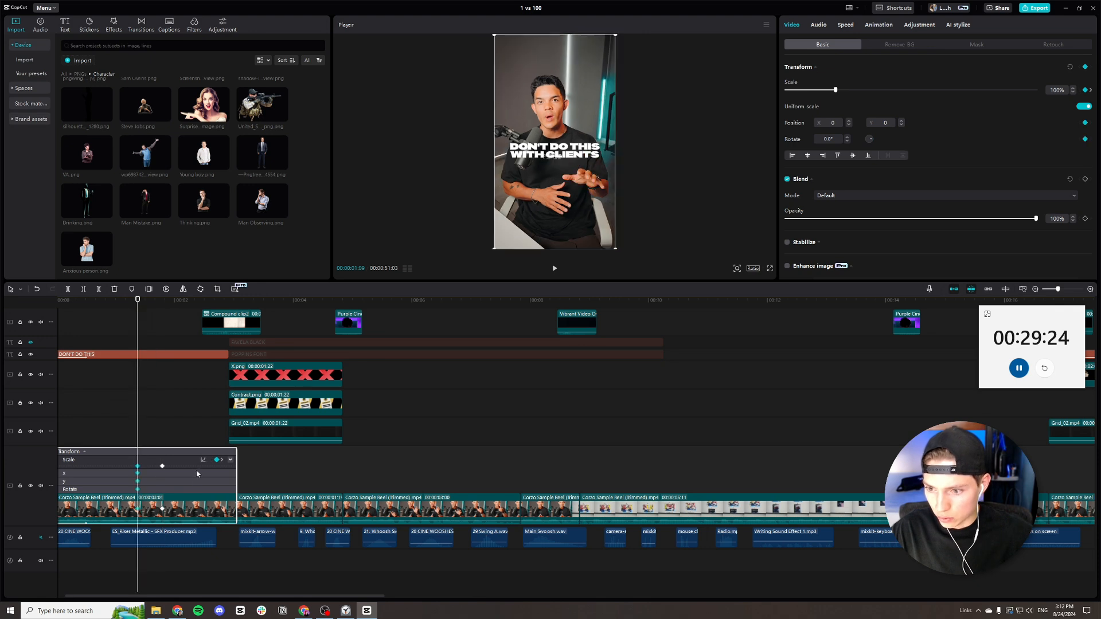
{"action": "left_click", "coordinate": [203, 460]}
{"action": "left_click", "coordinate": [225, 535]}
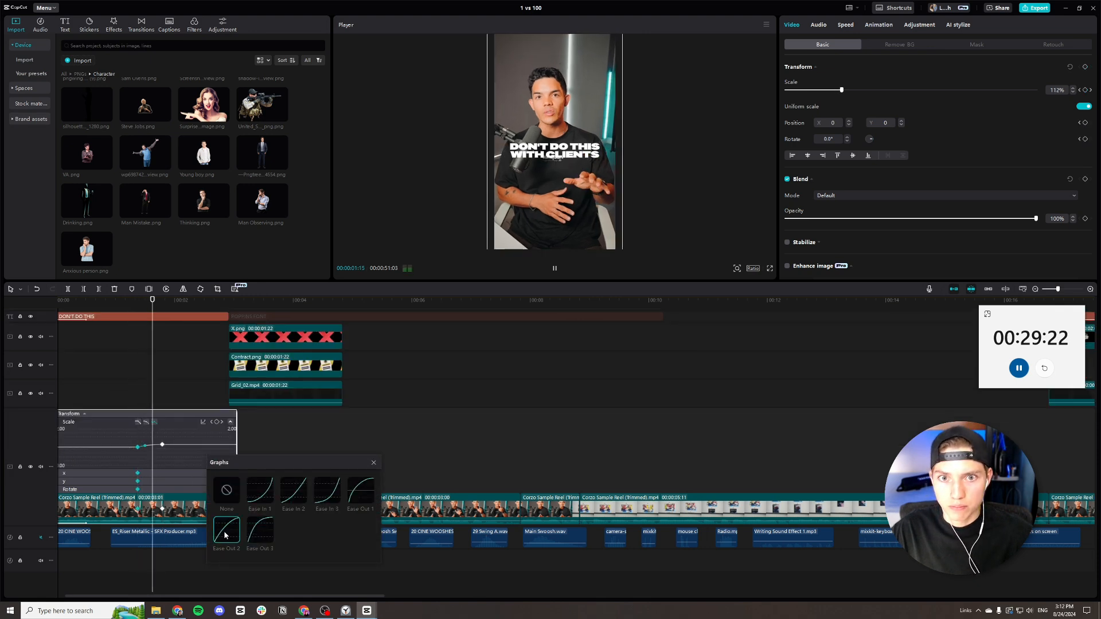
{"action": "left_click", "coordinate": [153, 514]}
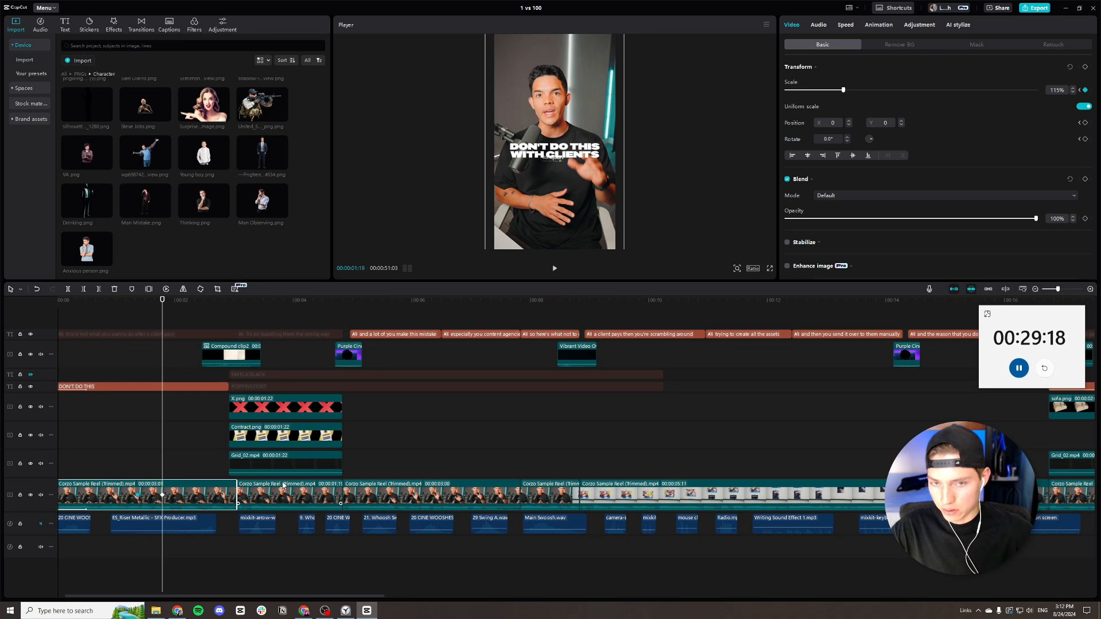
Preview the zoom and duplicate the first talking-head clip onto an overlay track above it, starting at 0 s.
{"action": "key", "text": "space"}
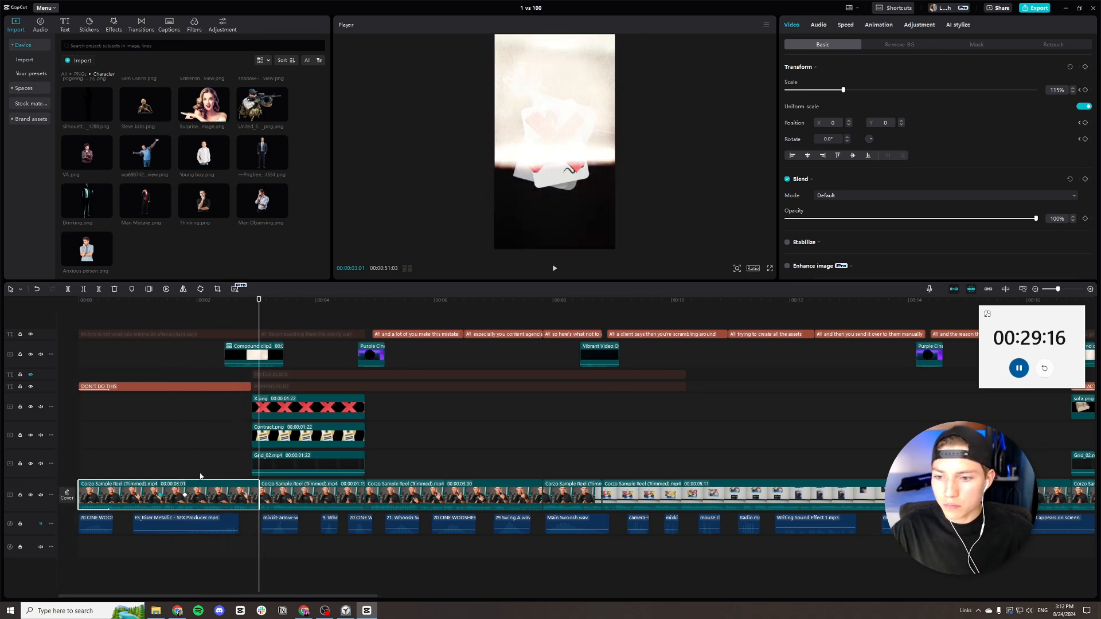
{"action": "left_click", "coordinate": [172, 325]}
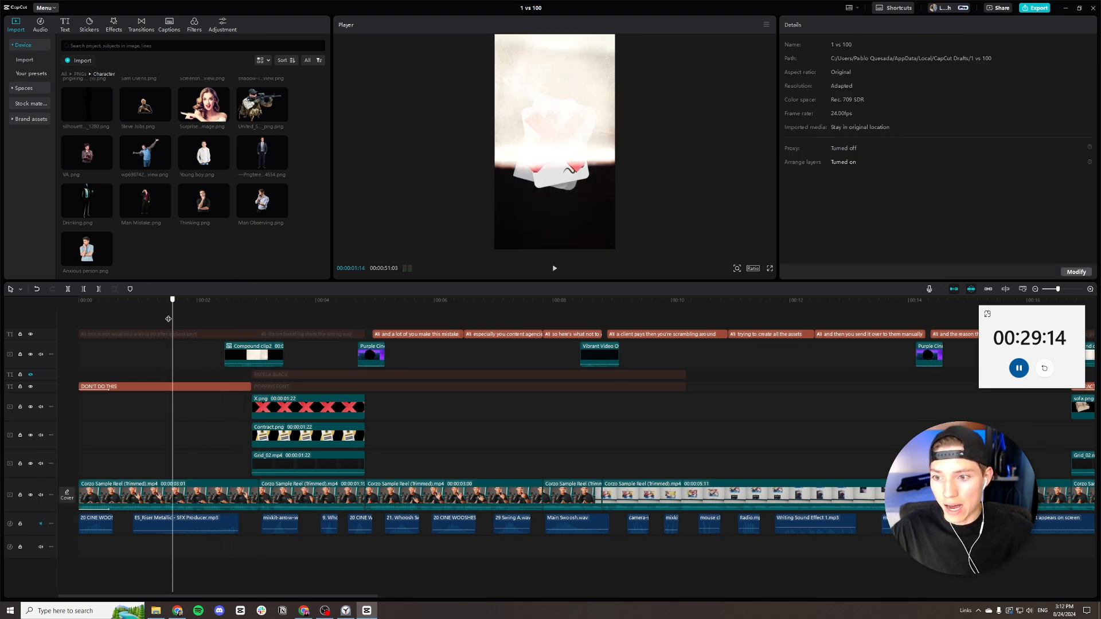
{"action": "left_click", "coordinate": [81, 323]}
{"action": "left_click", "coordinate": [138, 500]}
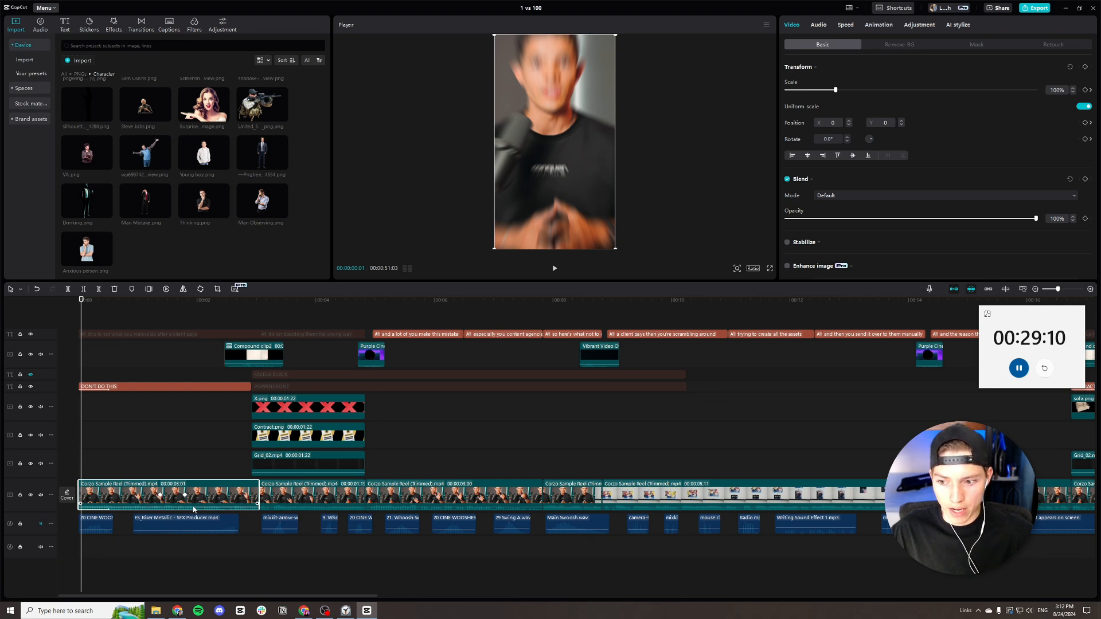
{"action": "left_click_drag", "start_coordinate": [82, 311], "coordinate": [68, 308]}
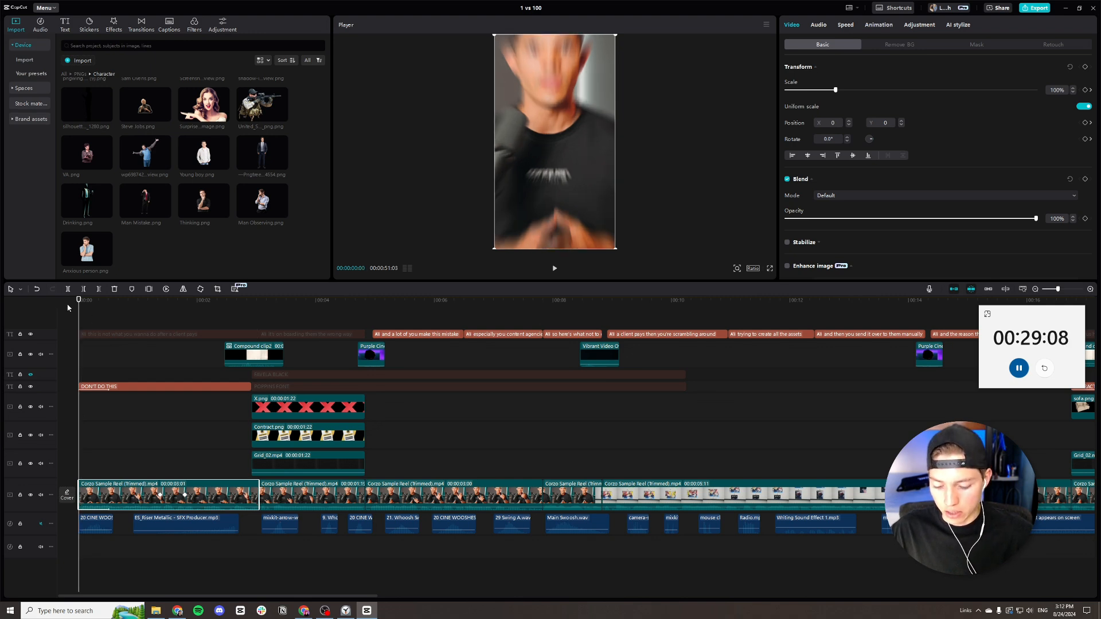
{"action": "left_click_drag", "start_coordinate": [123, 489], "coordinate": [144, 436]}
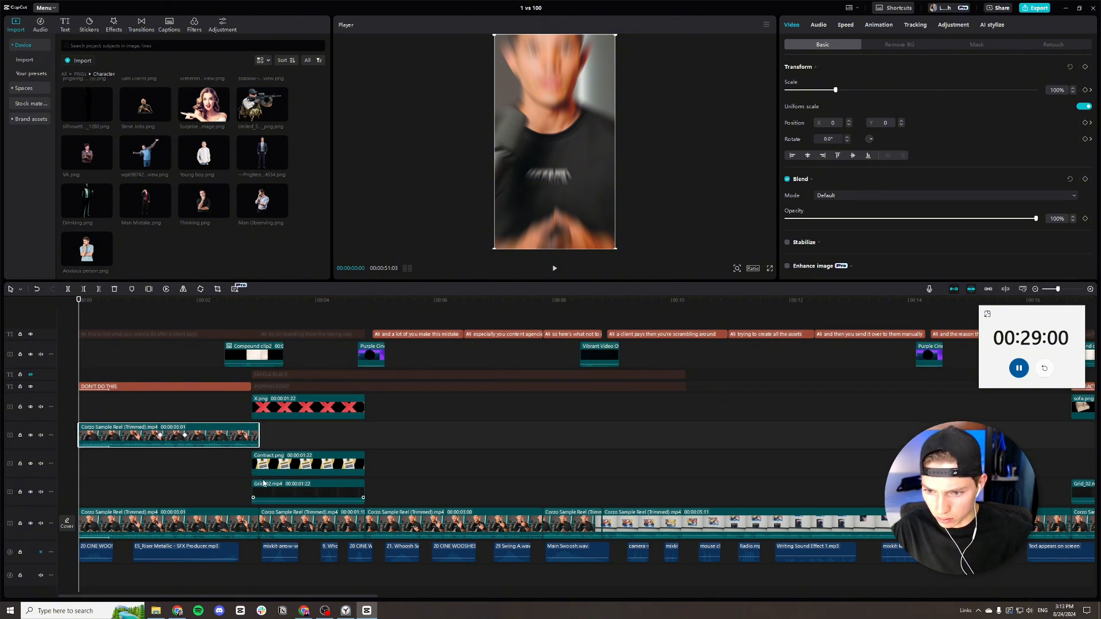
Shift X.png, Contract.png and Grid_02.mp4 to start where the first clip ends and trim each to 00:00:01:19.
{"action": "left_click_drag", "start_coordinate": [383, 490], "coordinate": [319, 417]}
{"action": "left_click_drag", "start_coordinate": [319, 416], "coordinate": [326, 416]}
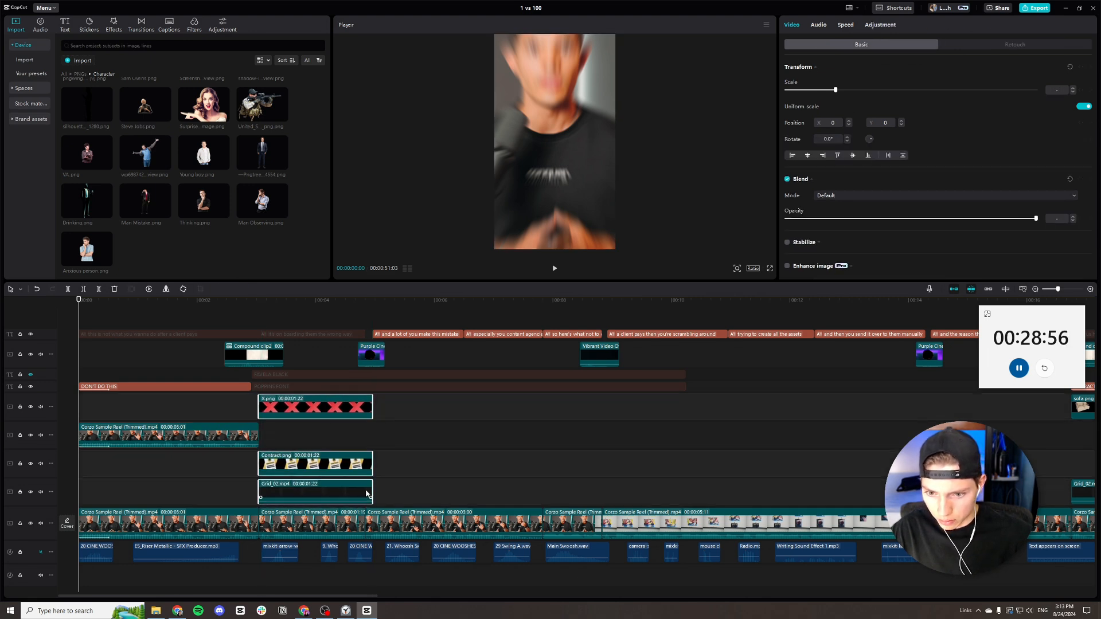
{"action": "left_click_drag", "start_coordinate": [376, 489], "coordinate": [366, 488]}
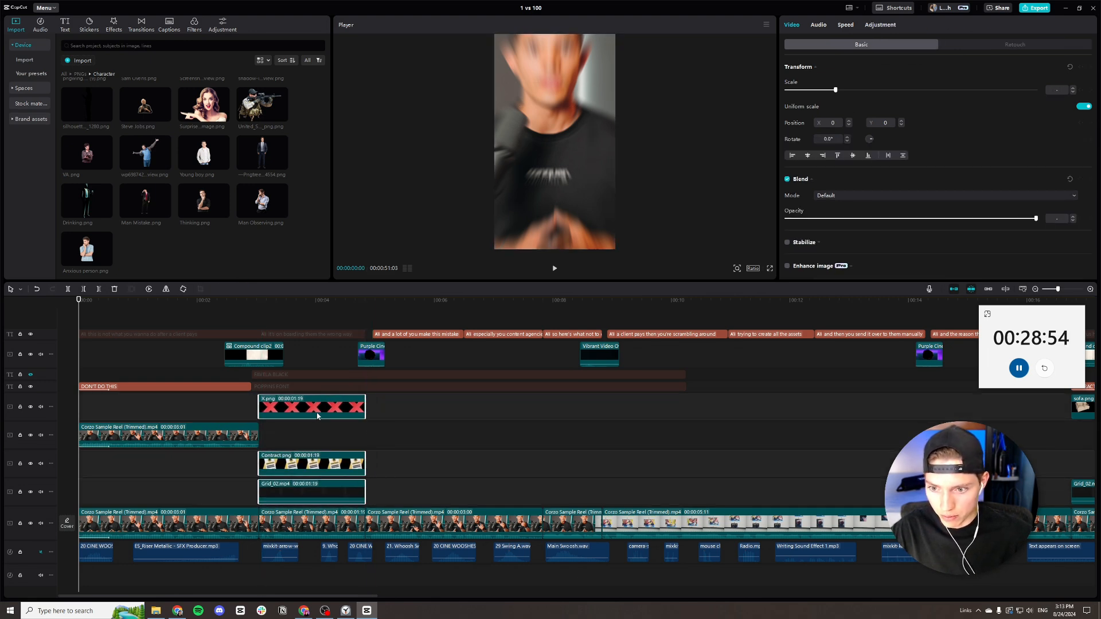
{"action": "left_click_drag", "start_coordinate": [318, 417], "coordinate": [311, 415]}
{"action": "left_click_drag", "start_coordinate": [364, 492], "coordinate": [366, 491]}
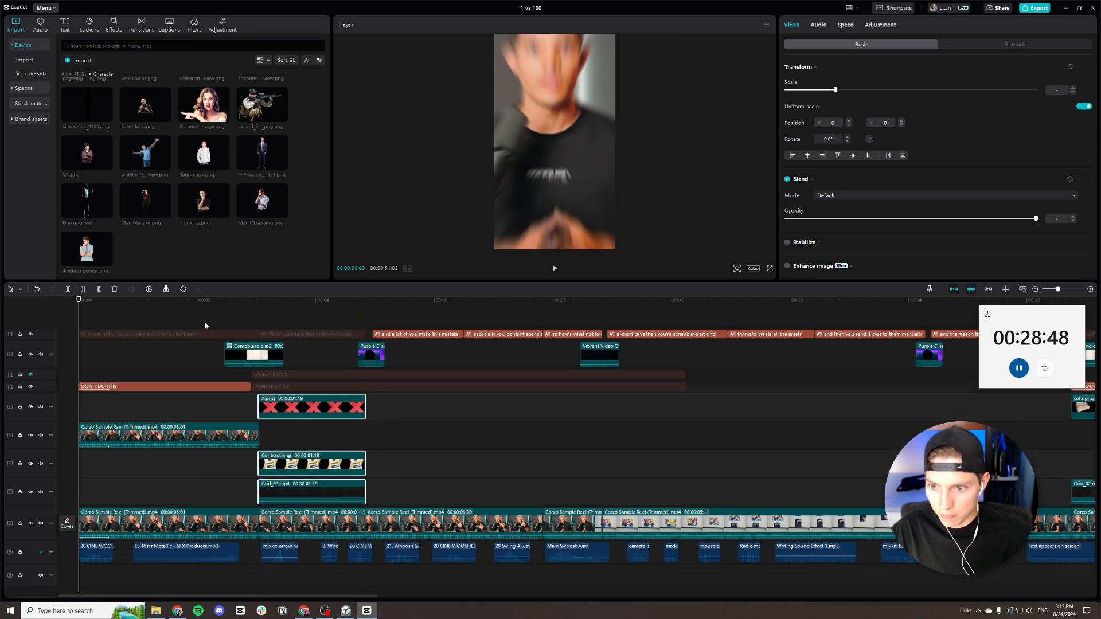
Extract the duplicated overlay clip's audio and delete the extracted audio.
{"action": "left_click", "coordinate": [202, 310]}
{"action": "key", "text": "space"}
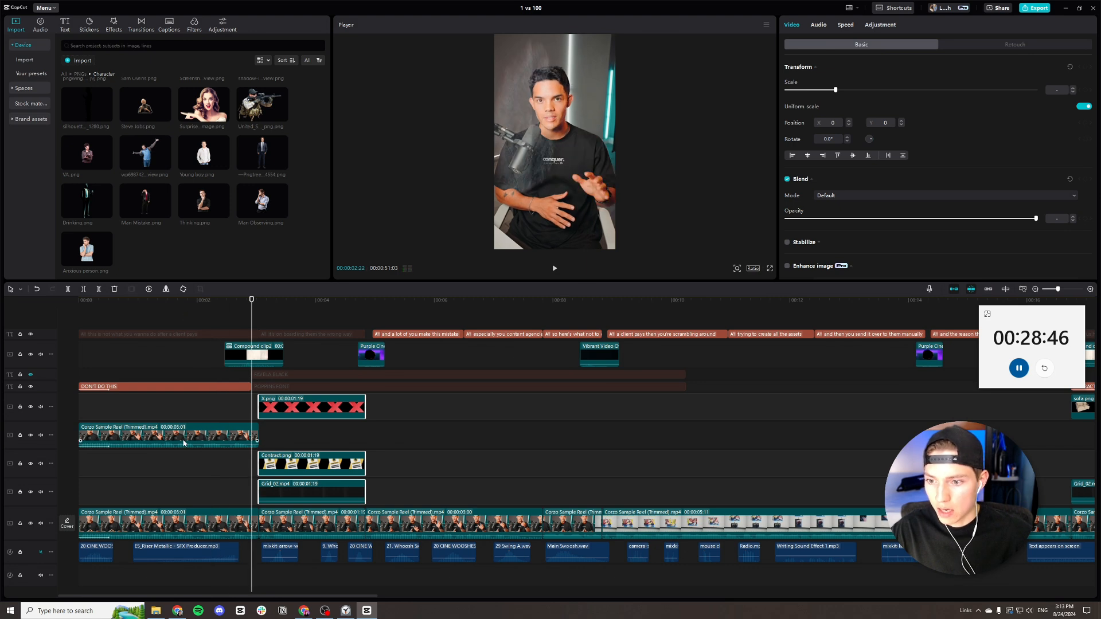
{"action": "right_click", "coordinate": [184, 442]}
{"action": "left_click", "coordinate": [224, 534]}
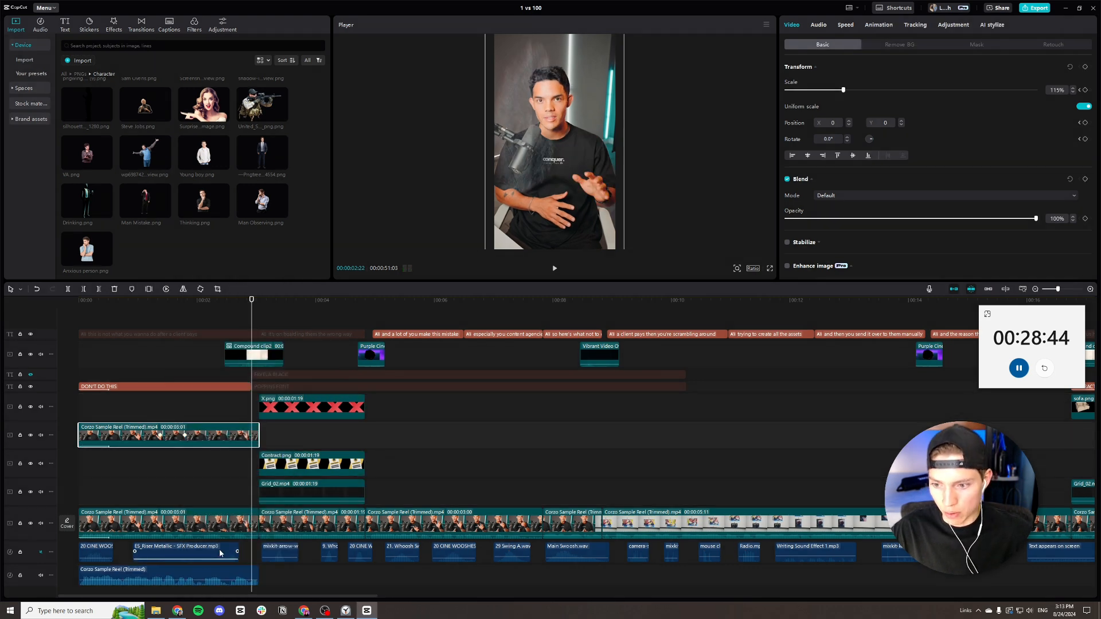
{"action": "left_click", "coordinate": [203, 580]}
{"action": "key", "text": "Delete"}
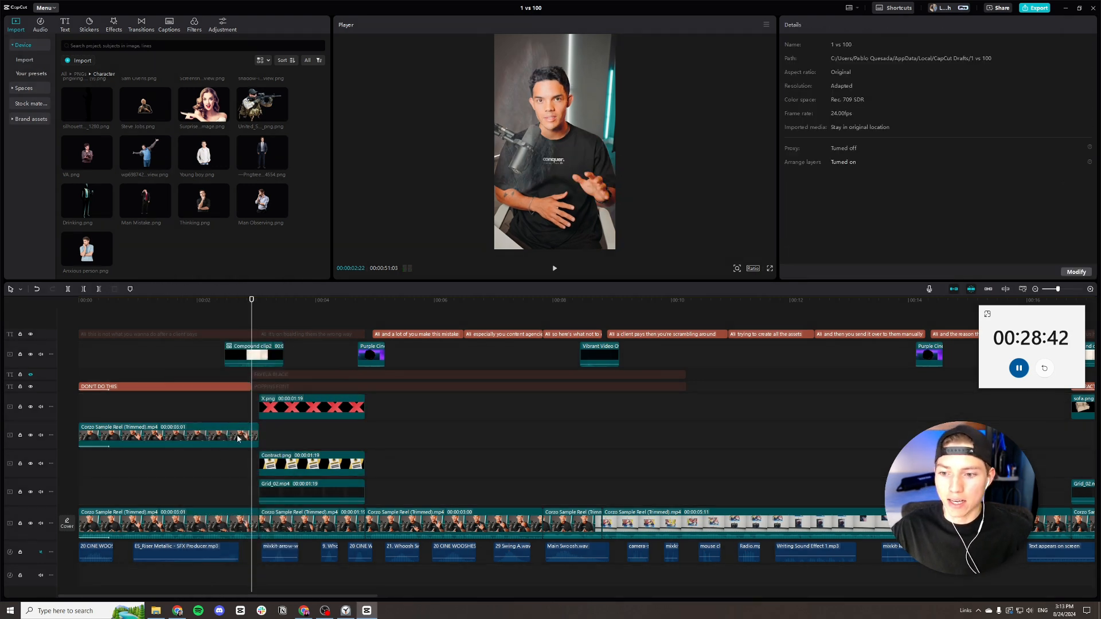
Apply automatic background removal to the duplicated overlay clip.
{"action": "left_click", "coordinate": [172, 437]}
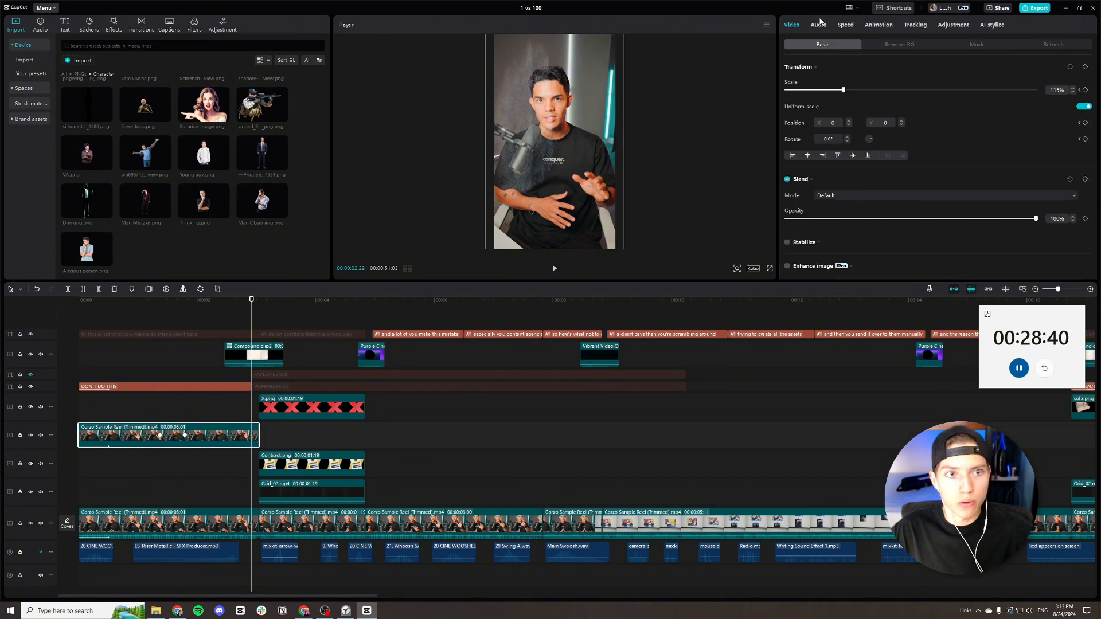
{"action": "left_click", "coordinate": [886, 45]}
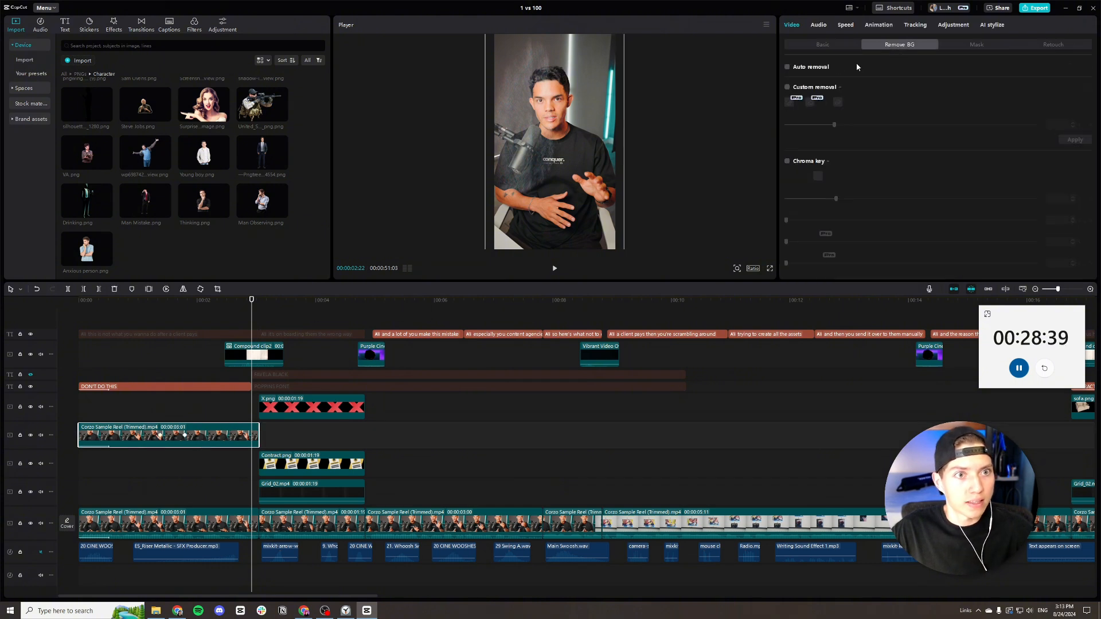
{"action": "left_click", "coordinate": [787, 67]}
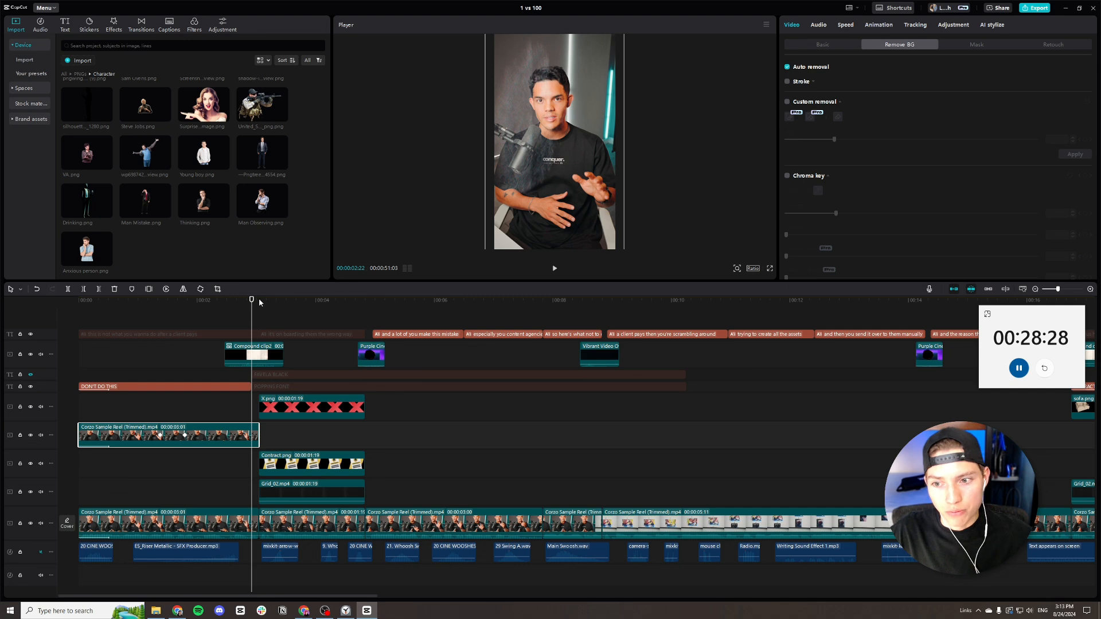
Add Dollar-sign.png from the 3D folder in ICONS to a new track directly beneath the background-free overlay clip.
{"action": "left_click_drag", "start_coordinate": [253, 301], "coordinate": [152, 328]}
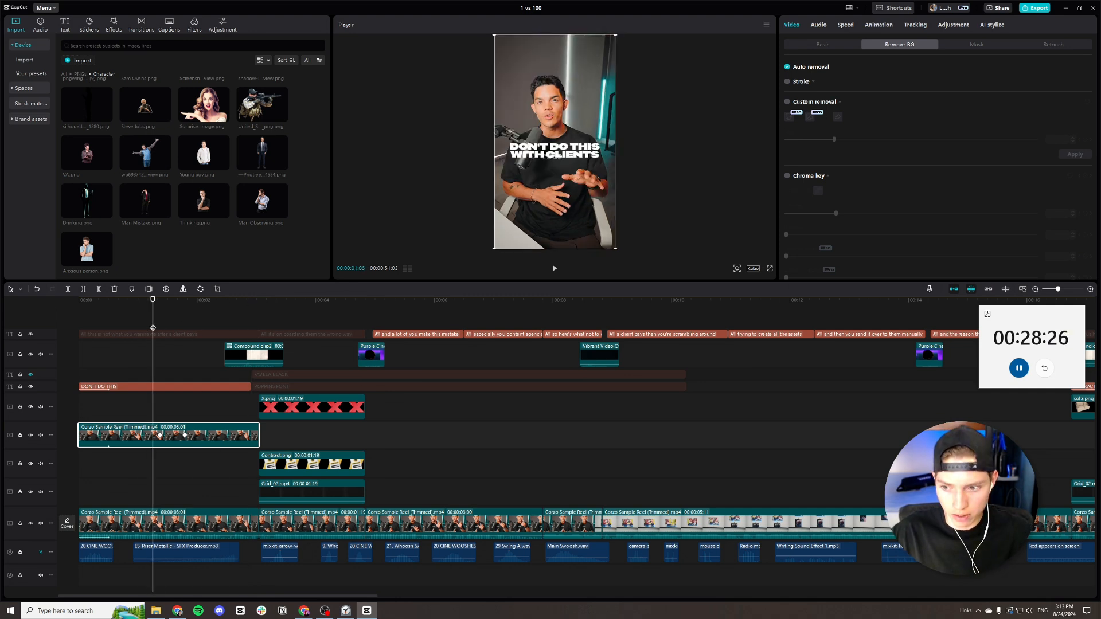
{"action": "left_click", "coordinate": [79, 74]}
{"action": "left_click", "coordinate": [64, 75]}
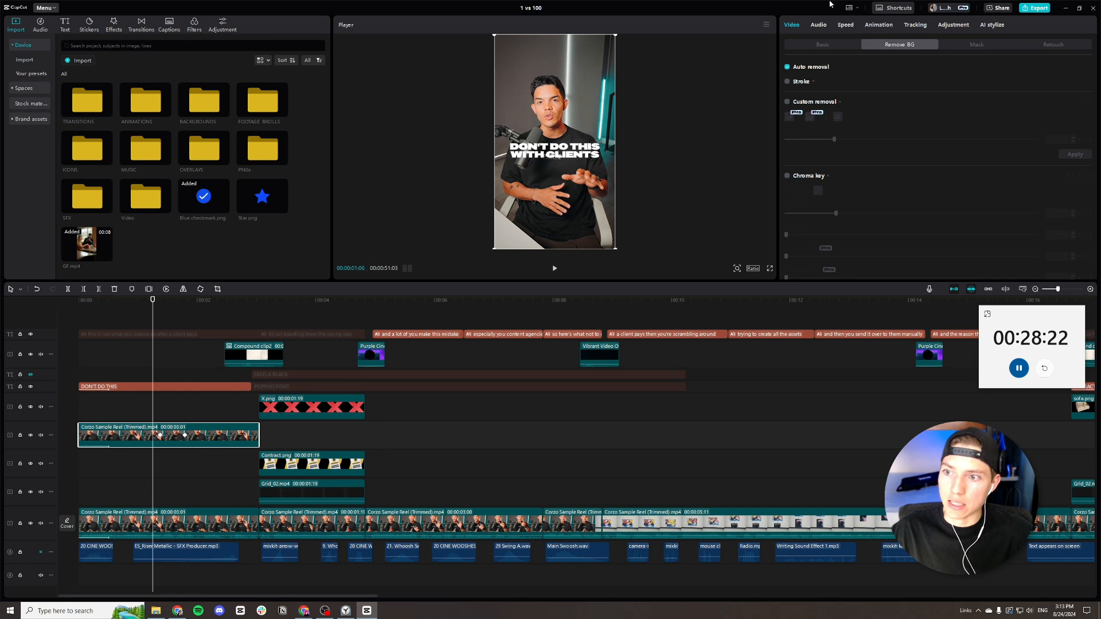
{"action": "double_click", "coordinate": [83, 151]}
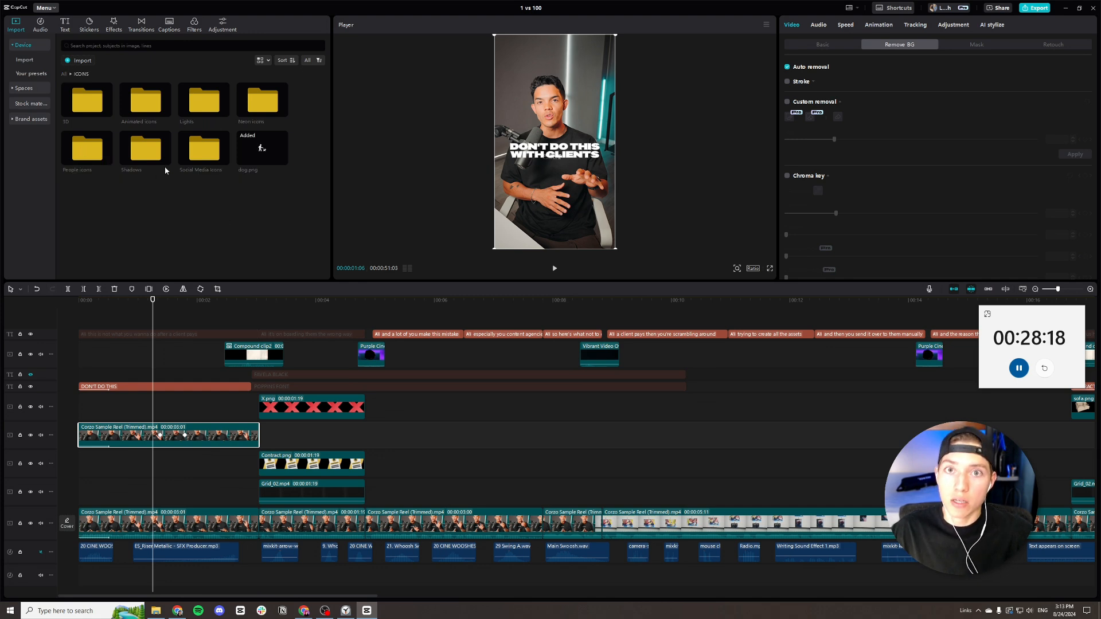
{"action": "double_click", "coordinate": [85, 104]}
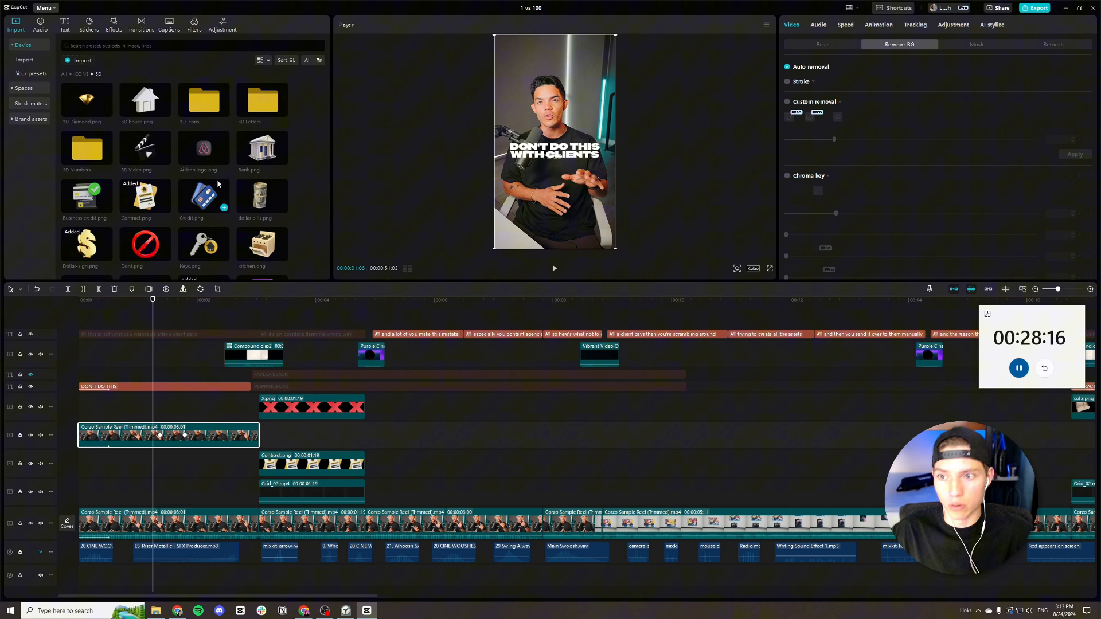
{"action": "scroll", "coordinate": [217, 184], "scroll_direction": "down", "scroll_amount": 3}
{"action": "left_click_drag", "start_coordinate": [97, 186], "coordinate": [80, 466]}
Trim Dollar-sign.png to 00:00:01:15 so it ends with the first talking-head clip, previewing playback to judge its start.
{"action": "left_click_drag", "start_coordinate": [375, 462], "coordinate": [259, 464]}
{"action": "left_click_drag", "start_coordinate": [74, 458], "coordinate": [192, 464]}
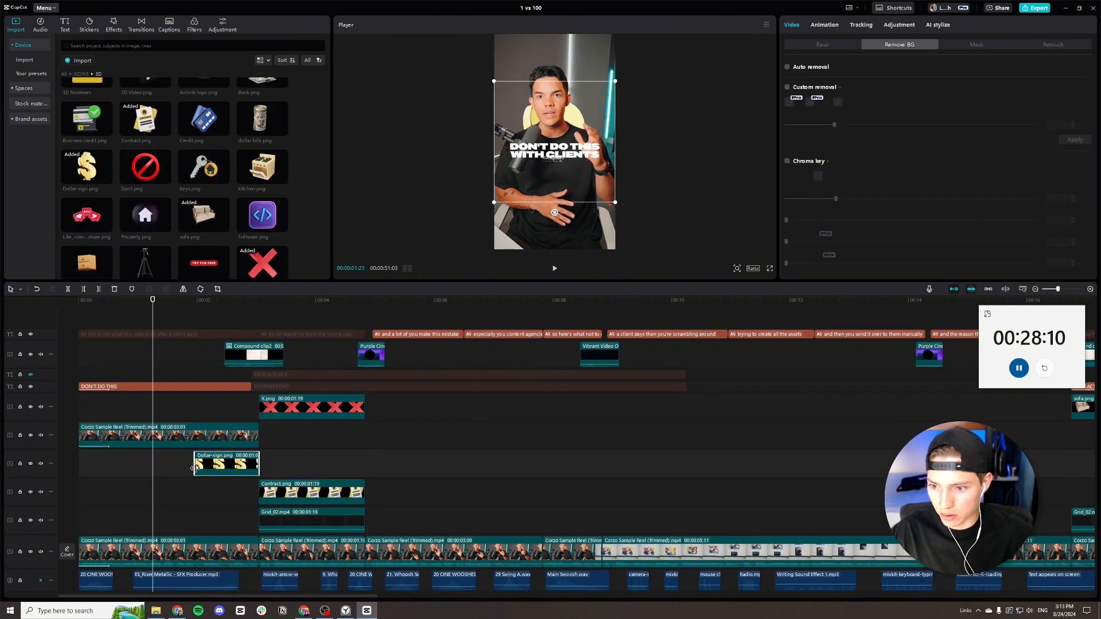
{"action": "key", "text": "space"}
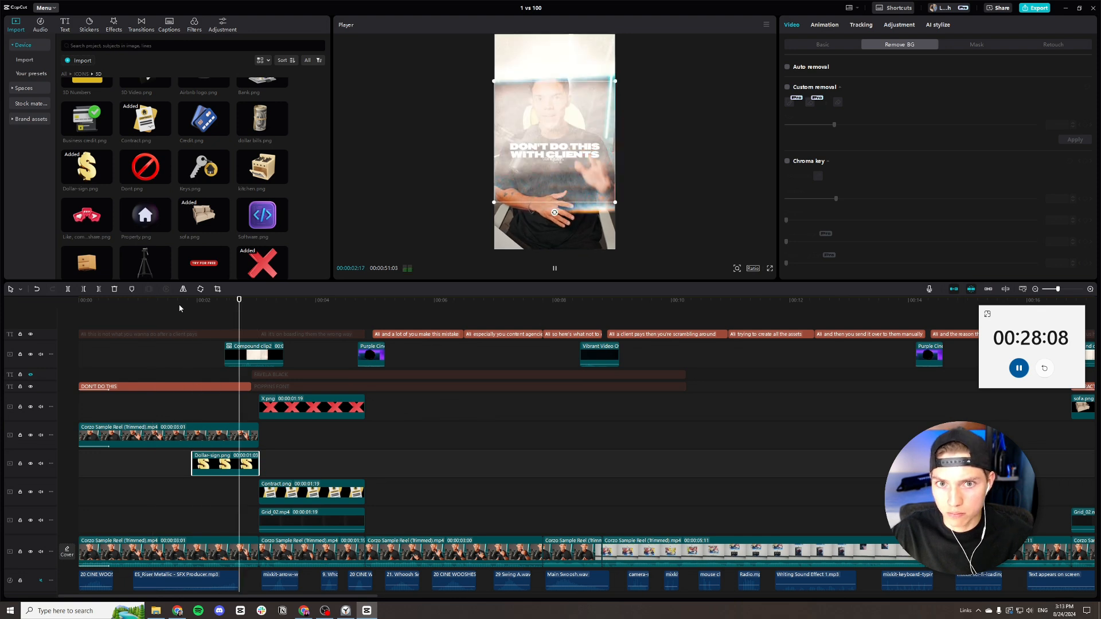
{"action": "key", "text": "space"}
{"action": "left_click_drag", "start_coordinate": [192, 463], "coordinate": [162, 462]}
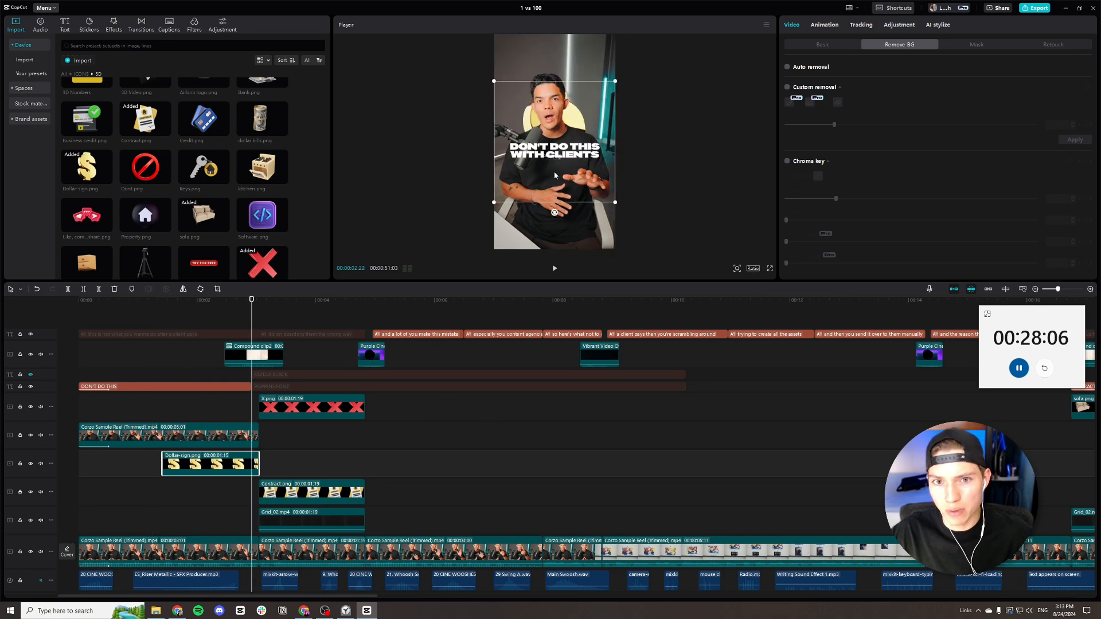
Scale the dollar sign down to 31% and hide it behind the speaker's shoulder at X 663, Y -188.
{"action": "left_click_drag", "start_coordinate": [494, 201], "coordinate": [566, 139]}
{"action": "left_click", "coordinate": [579, 135]}
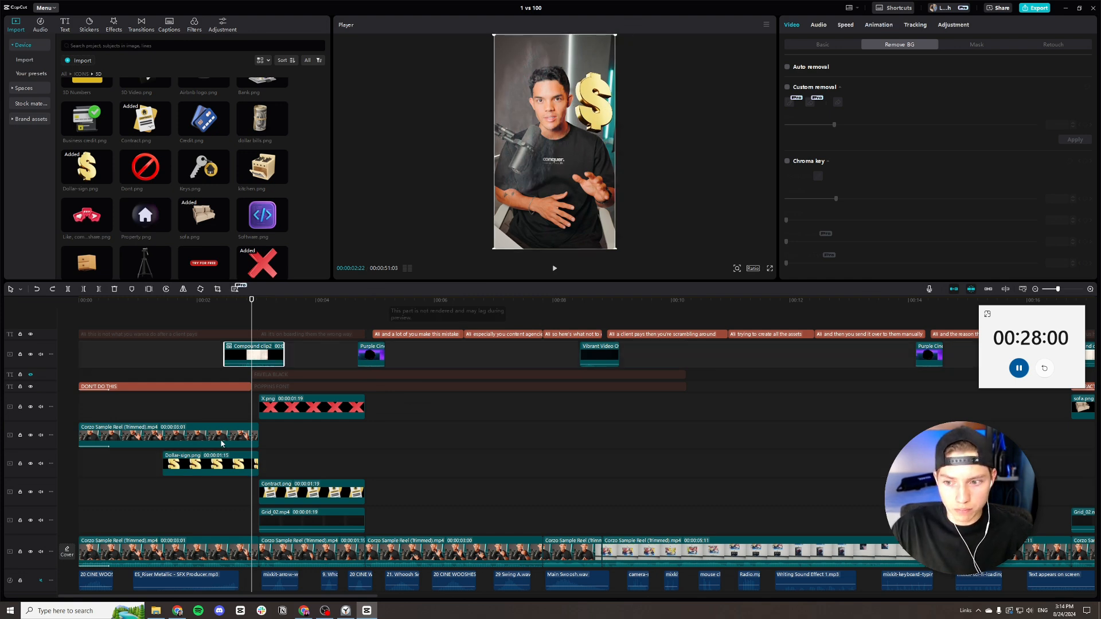
{"action": "left_click", "coordinate": [589, 117]}
{"action": "left_click_drag", "start_coordinate": [589, 114], "coordinate": [588, 163]}
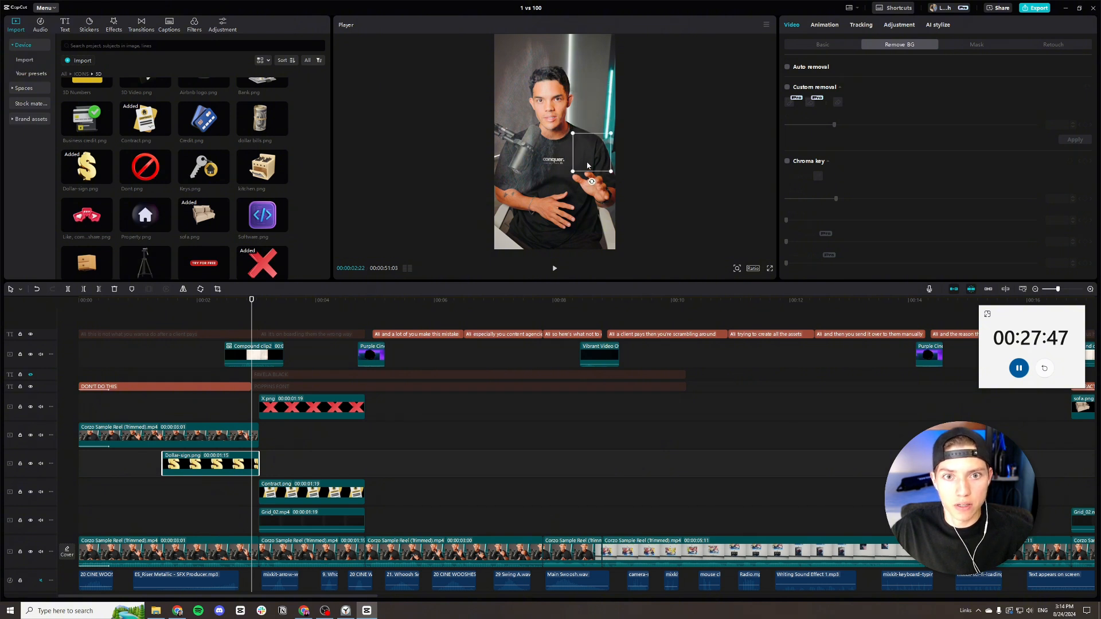
Keyframe the dollar sign's transform at 00:00:01:10 and move it to X 644, Y 732 at 00:00:02:02.
{"action": "left_click", "coordinate": [162, 311]}
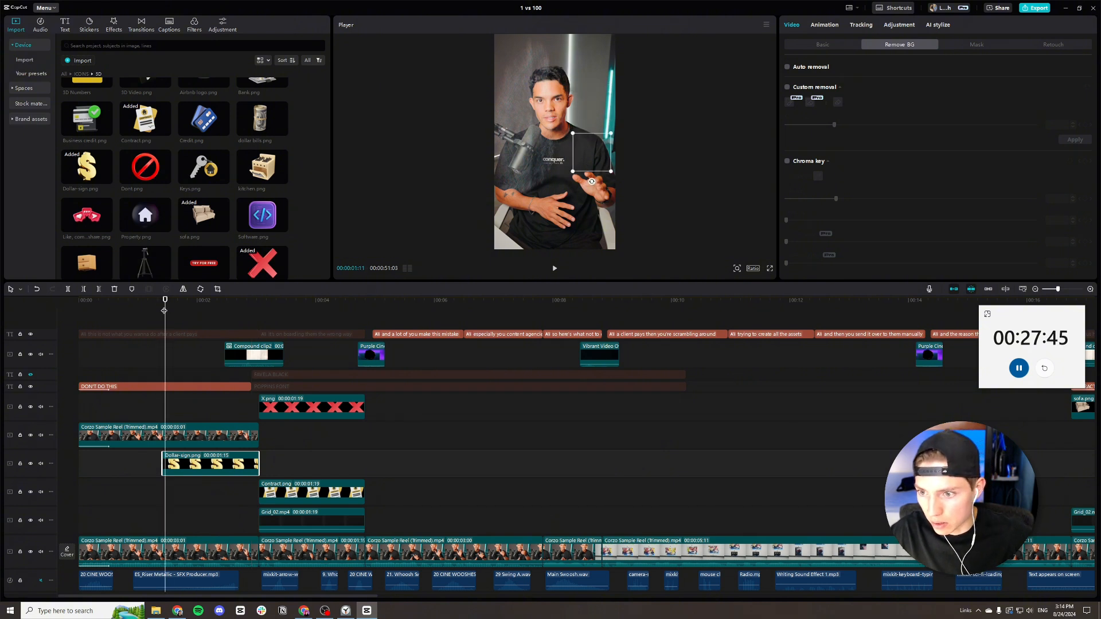
{"action": "left_click", "coordinate": [817, 44]}
{"action": "left_click", "coordinate": [1086, 68]}
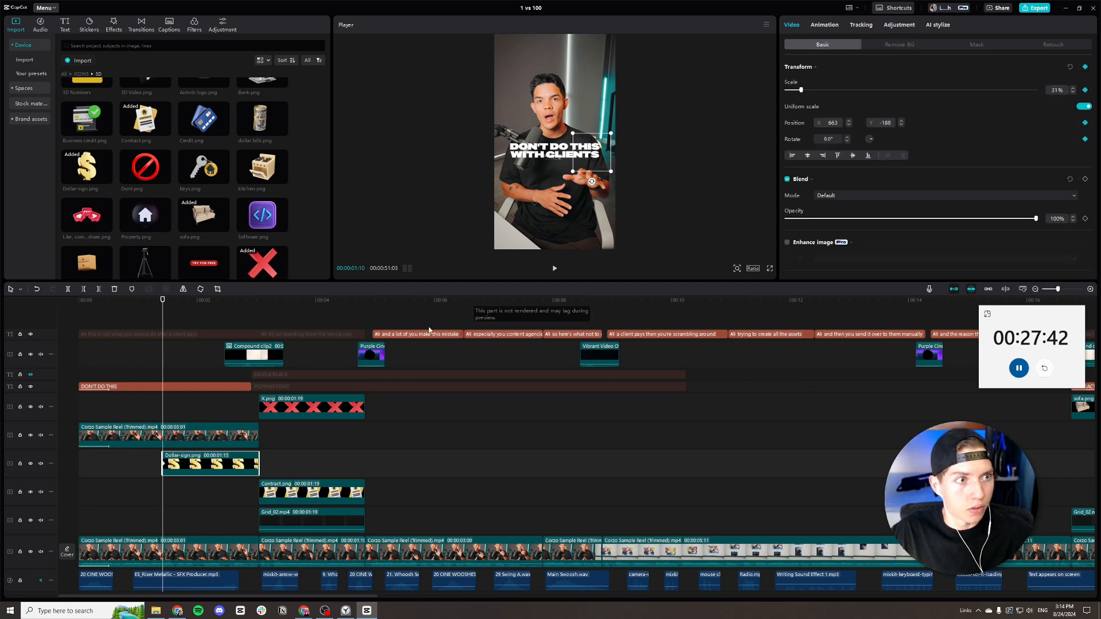
{"action": "left_click_drag", "start_coordinate": [162, 310], "coordinate": [202, 312]}
{"action": "left_click_drag", "start_coordinate": [598, 160], "coordinate": [597, 108]}
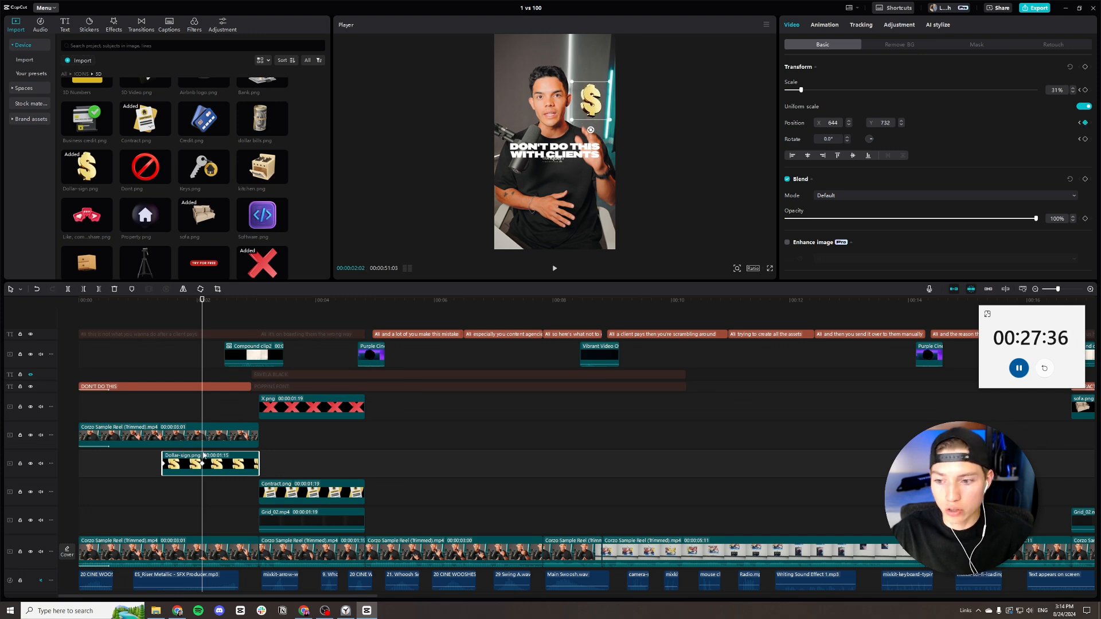
Open the dollar sign's keyframe graph and smooth the Y position curve with easing at both keyframes.
{"action": "left_click", "coordinate": [206, 467]}
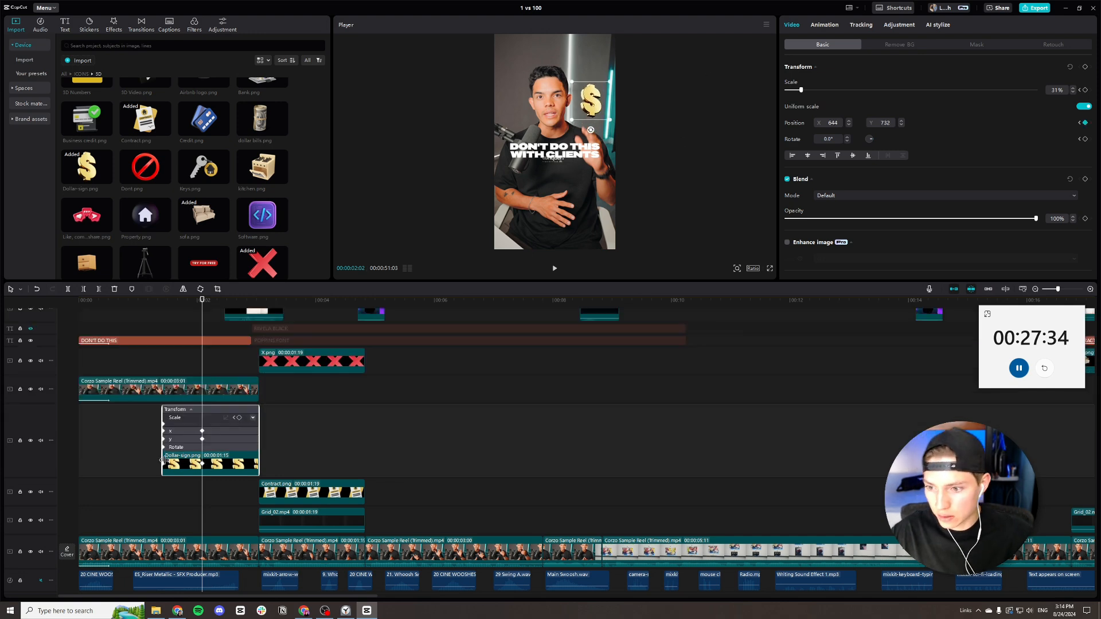
{"action": "left_click", "coordinate": [163, 461]}
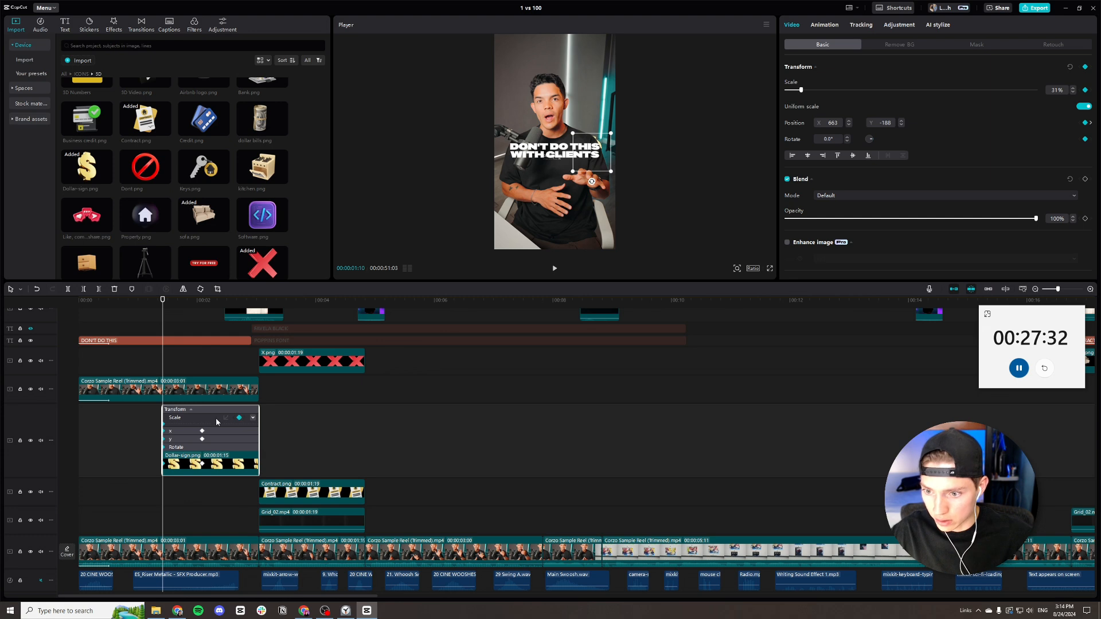
{"action": "left_click", "coordinate": [194, 439]}
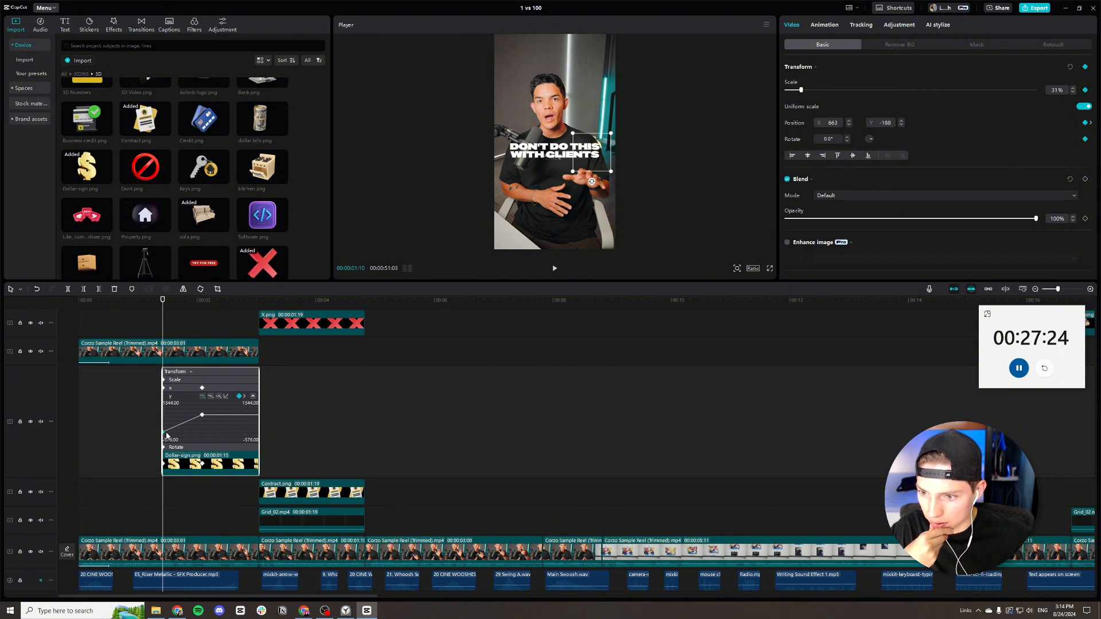
{"action": "left_click", "coordinate": [211, 396]}
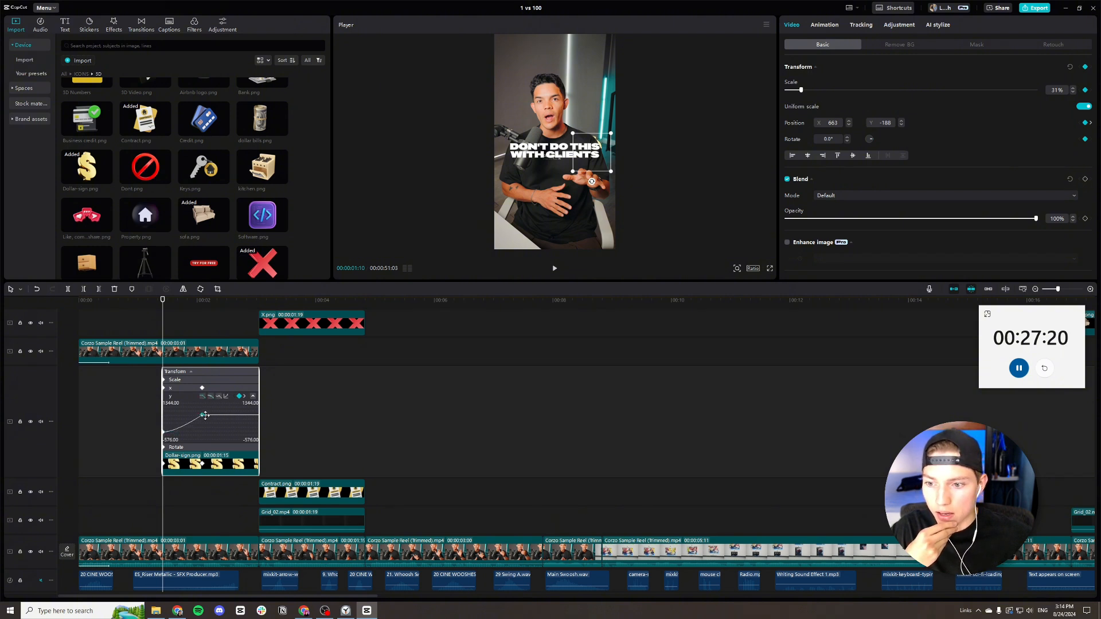
{"action": "left_click", "coordinate": [210, 397]}
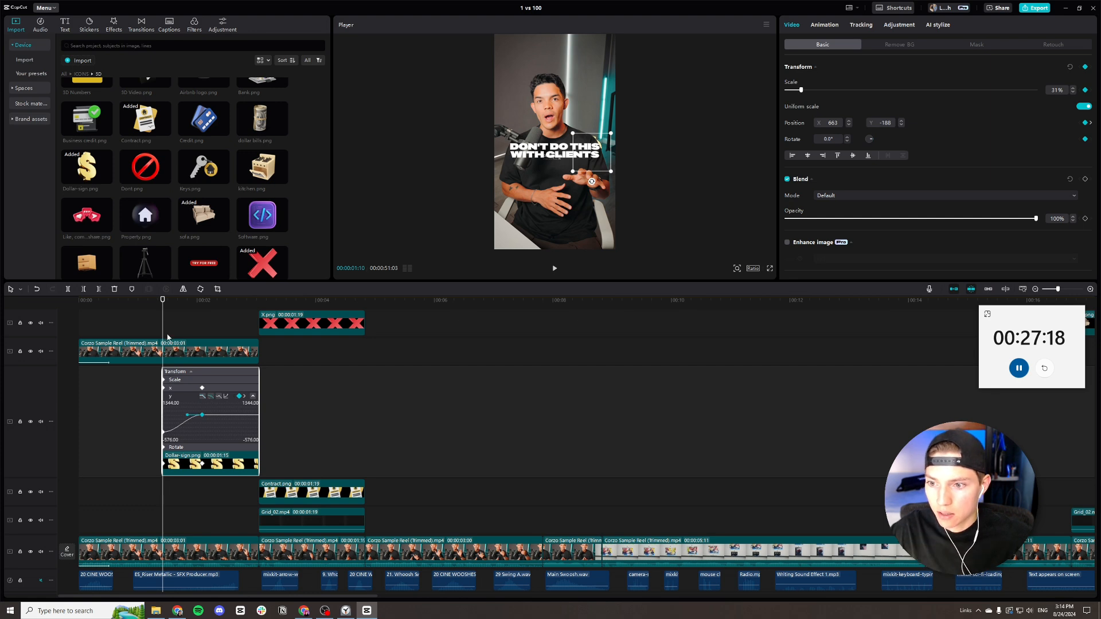
Preview the dollar sign's rise, shift its second keyframe slightly later to slow the motion, and replay it.
{"action": "left_click", "coordinate": [152, 311]}
{"action": "key", "text": "space"}
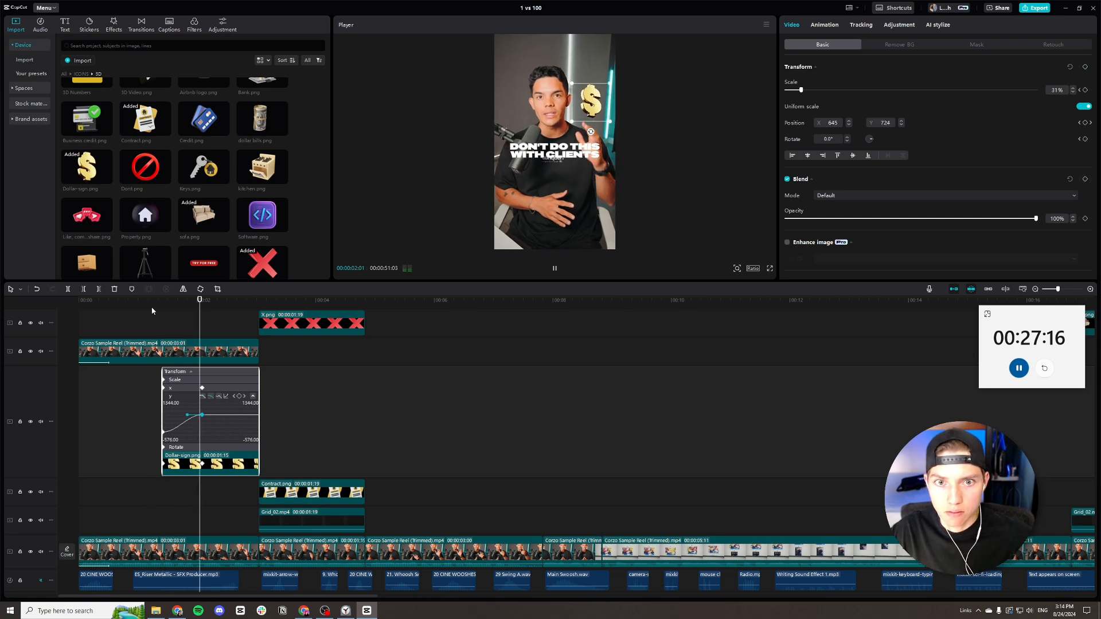
{"action": "key", "text": "space"}
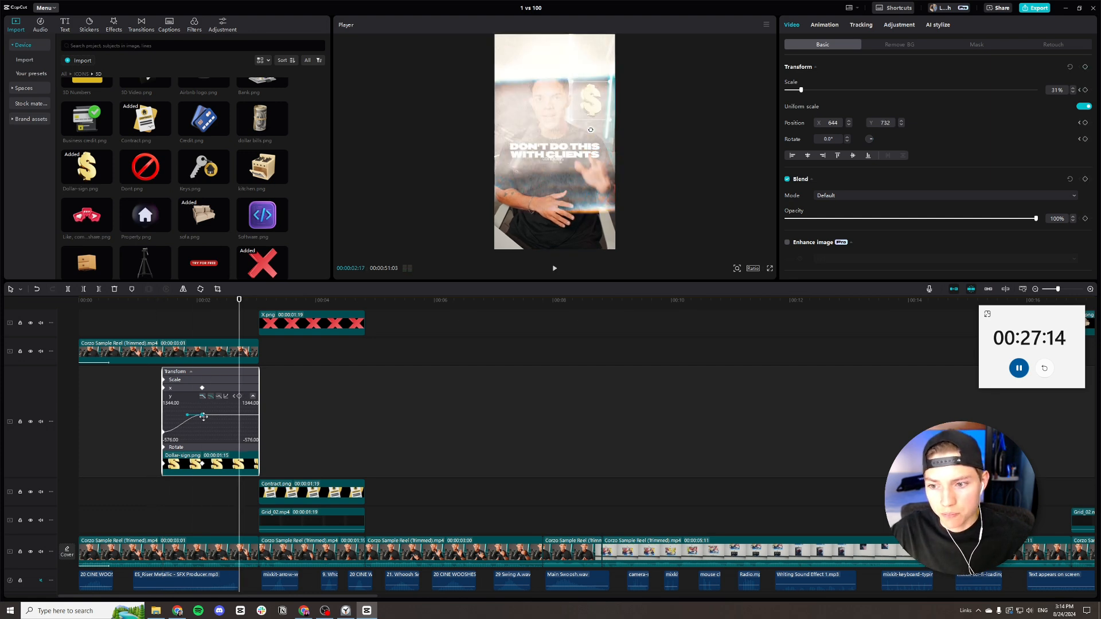
{"action": "left_click_drag", "start_coordinate": [201, 465], "coordinate": [211, 464]}
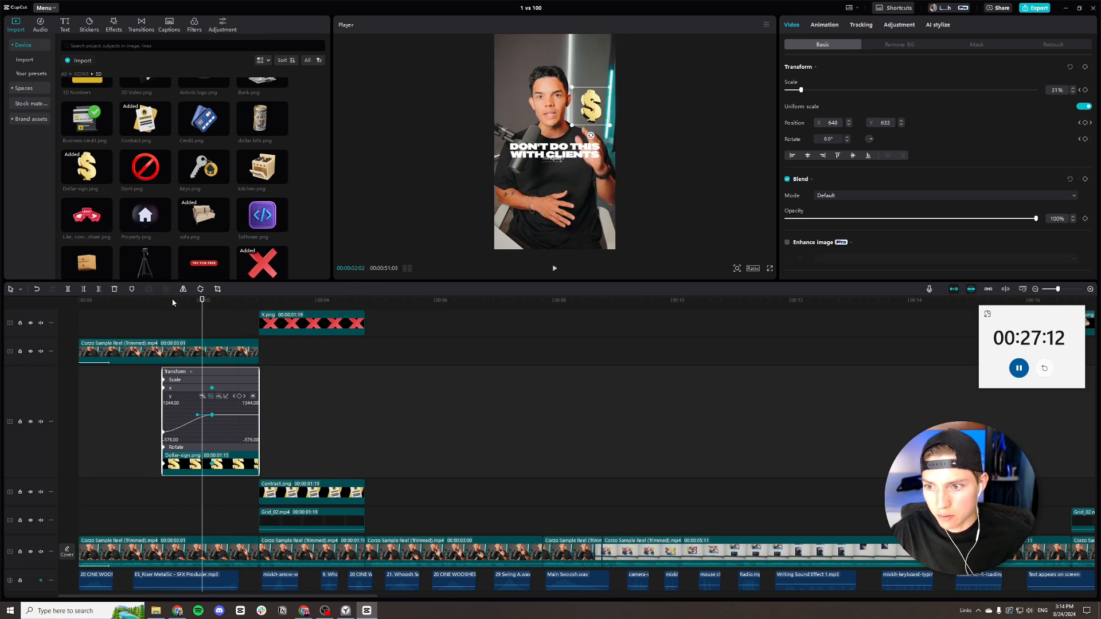
{"action": "left_click", "coordinate": [158, 305]}
{"action": "key", "text": "space"}
{"action": "key", "text": "space"}
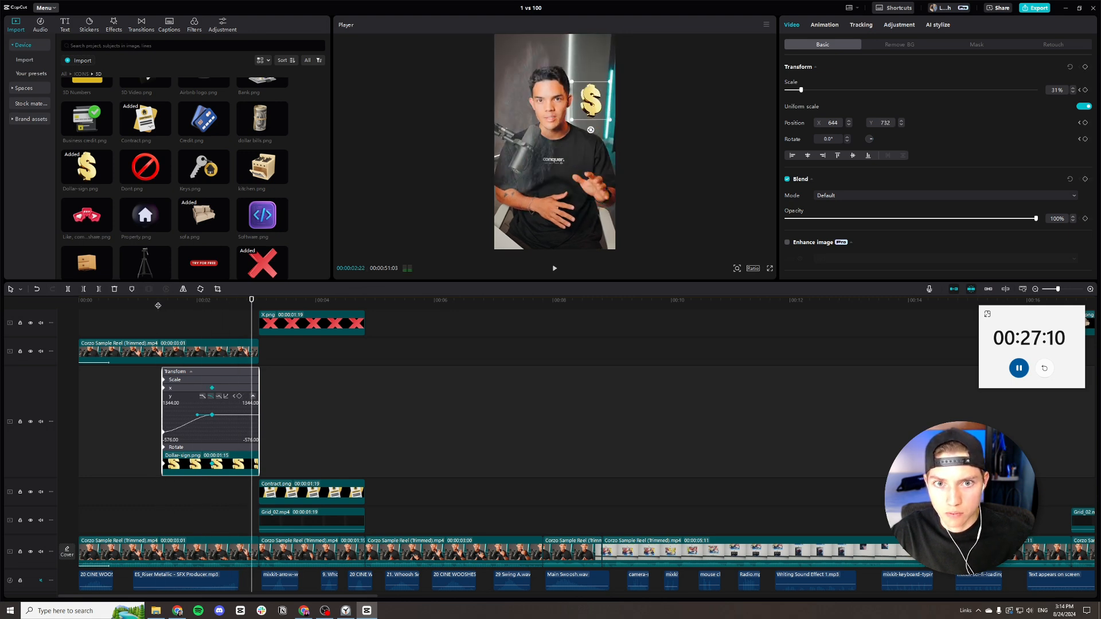
Apply the Play Pendulum video effect to the Dollar-sign.png clip and collapse its keyframe graph.
{"action": "left_click", "coordinate": [113, 24]}
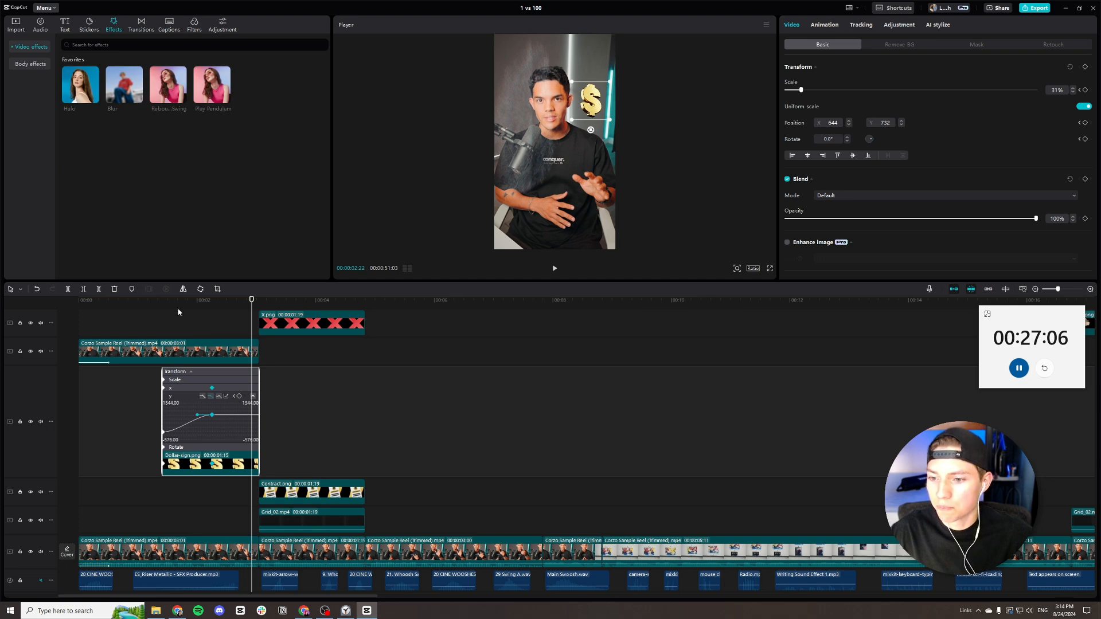
{"action": "left_click_drag", "start_coordinate": [168, 84], "coordinate": [208, 465]}
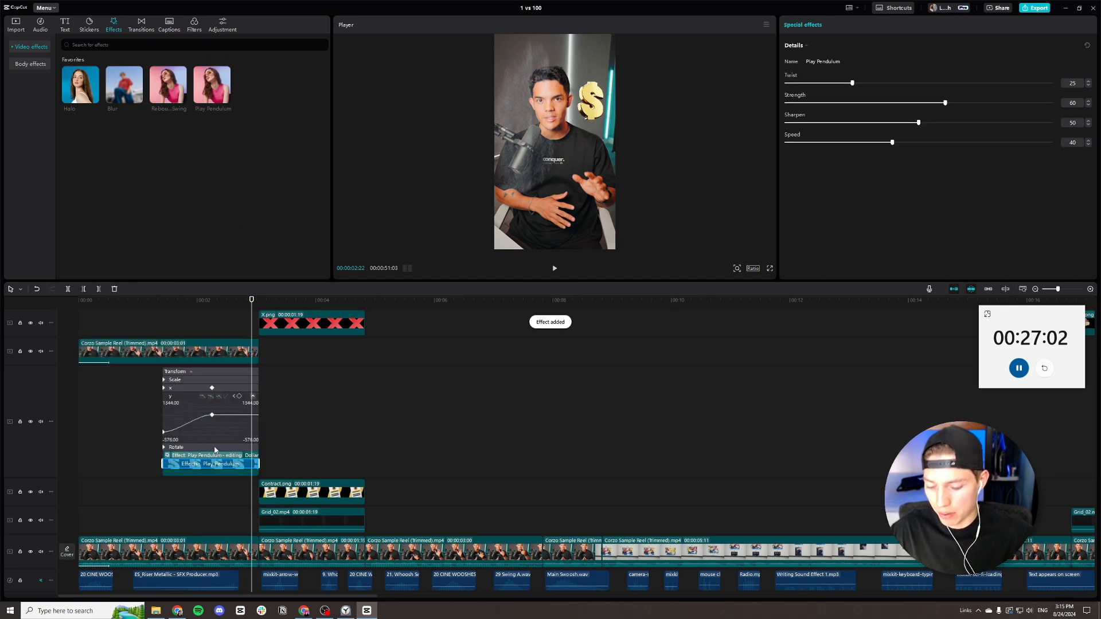
{"action": "left_click", "coordinate": [223, 456]}
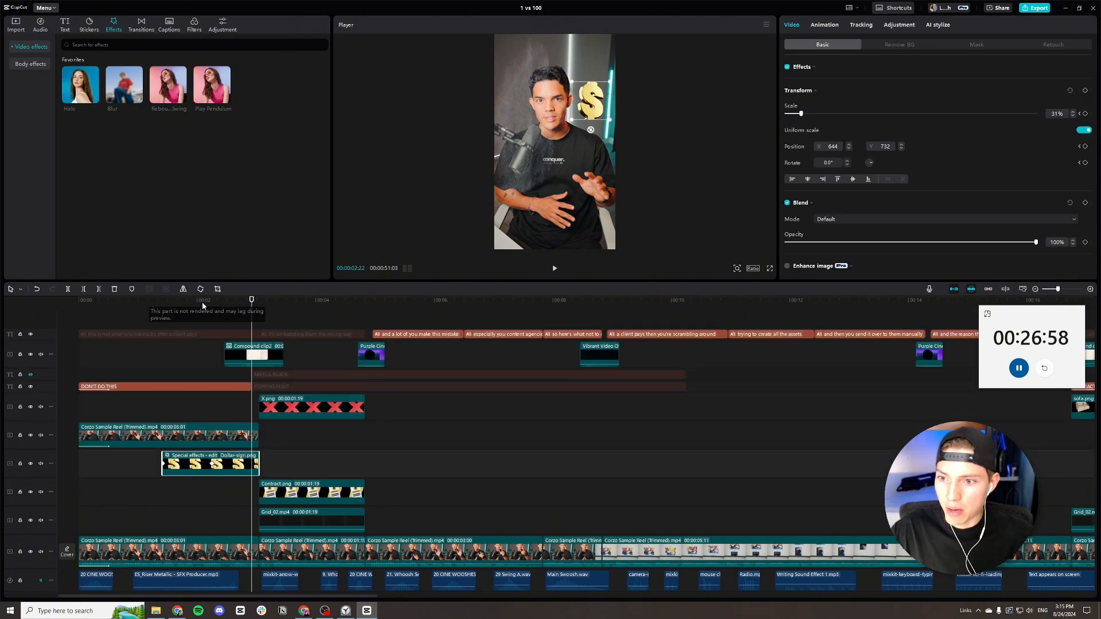
Set the dollar sign's Play Pendulum effect to Twist 0, Strength 8 and Speed 73.
{"action": "left_click_drag", "start_coordinate": [204, 305], "coordinate": [197, 317]}
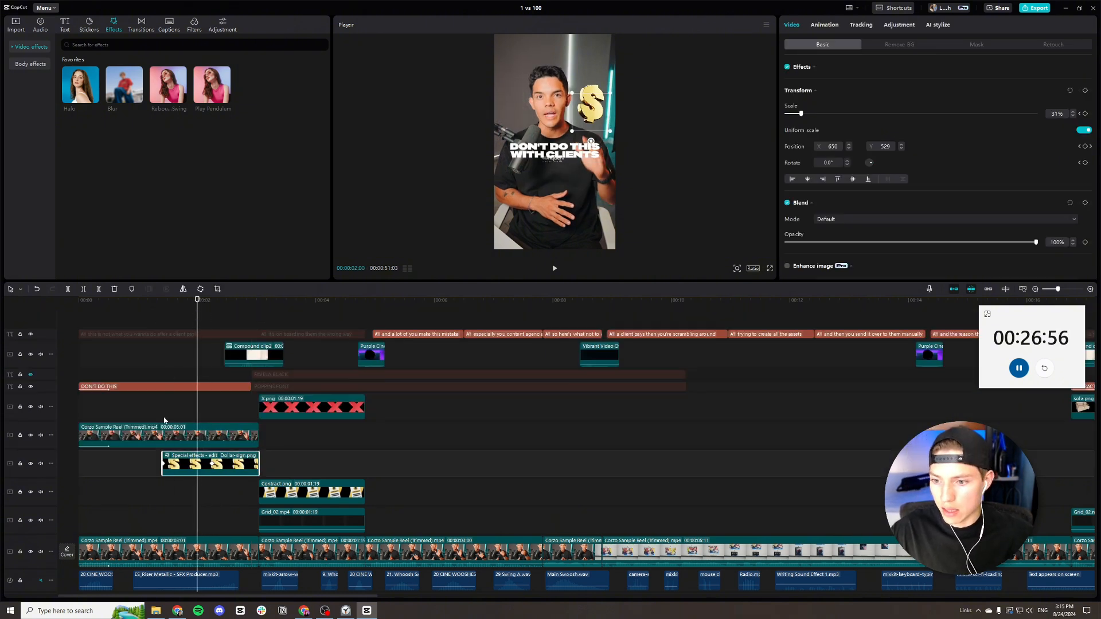
{"action": "left_click", "coordinate": [187, 464]}
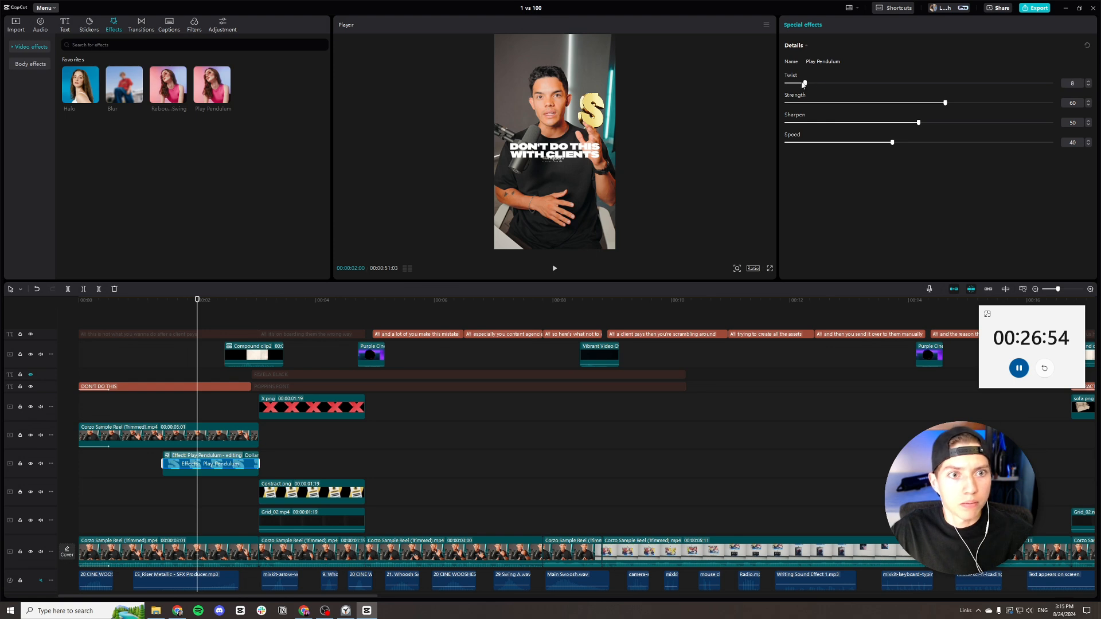
{"action": "left_click_drag", "start_coordinate": [804, 85], "coordinate": [786, 84]}
{"action": "left_click_drag", "start_coordinate": [945, 103], "coordinate": [810, 105]}
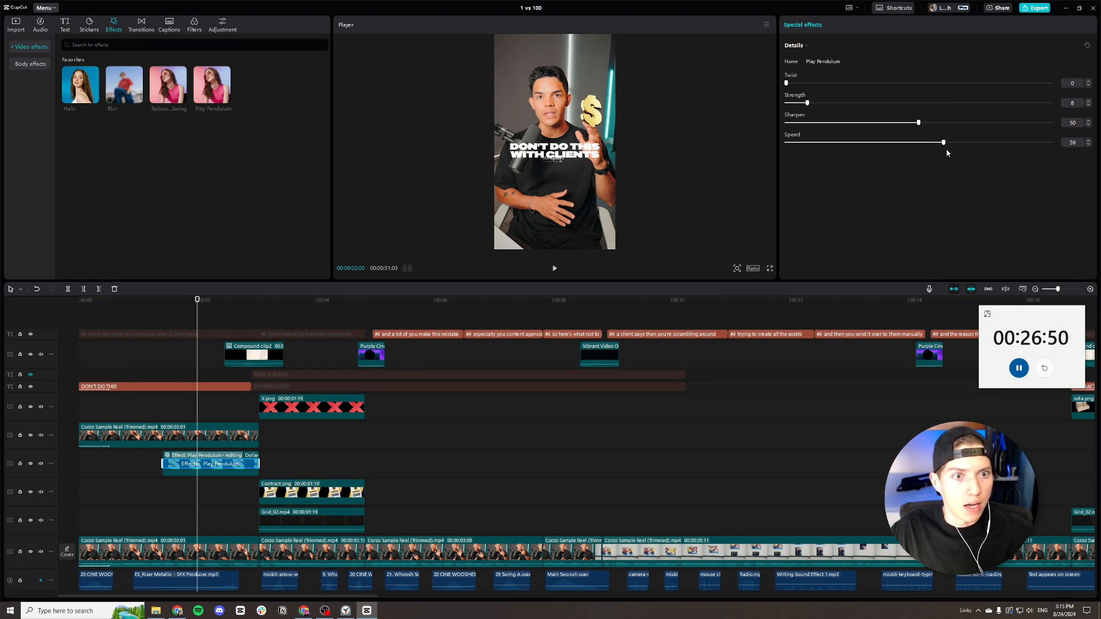
{"action": "left_click_drag", "start_coordinate": [947, 153], "coordinate": [978, 151]}
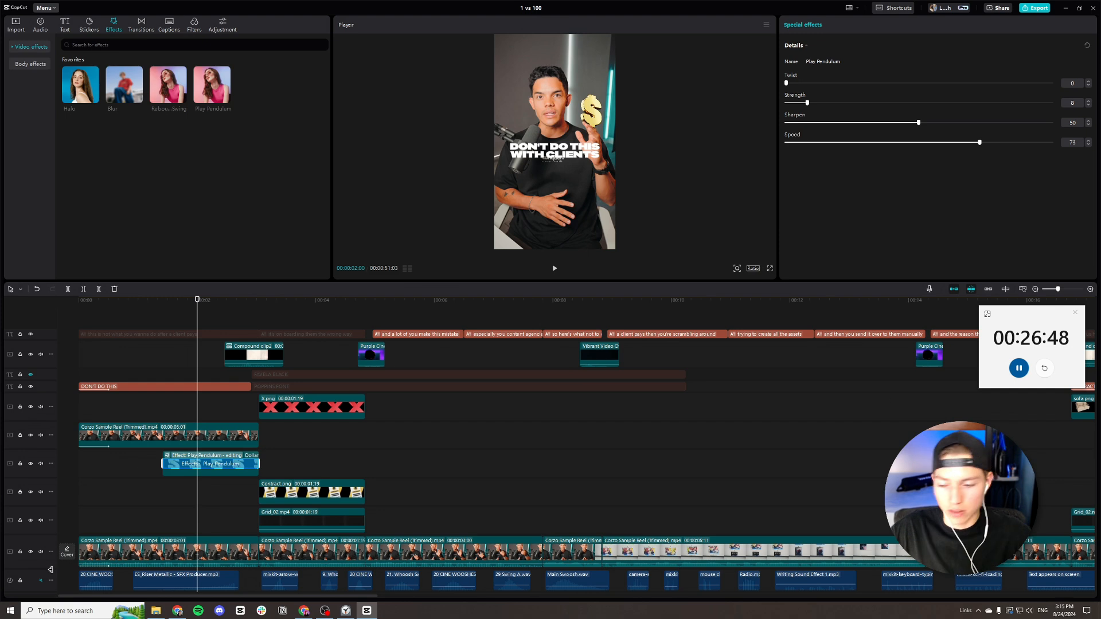
Duplicate the "DON'T DO THIS WITH CLIENTS" title onto the text track above, unhide that track and disable its FAVELA BLACK clip.
{"action": "key", "text": "Home"}
{"action": "scroll", "coordinate": [163, 346], "scroll_direction": "down", "scroll_amount": 1}
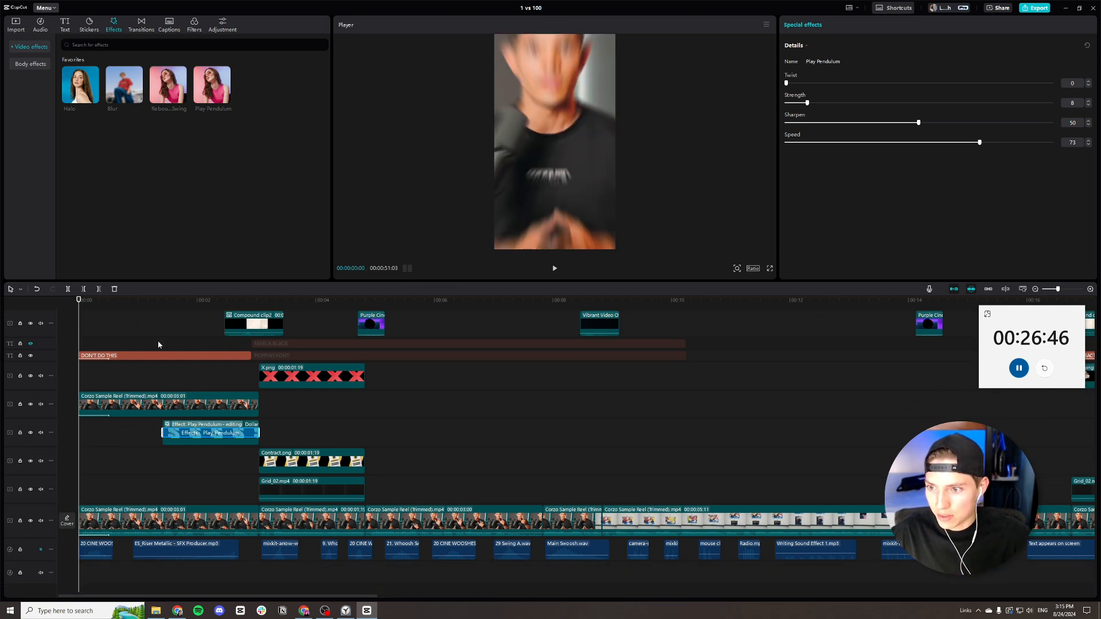
{"action": "left_click", "coordinate": [128, 356]}
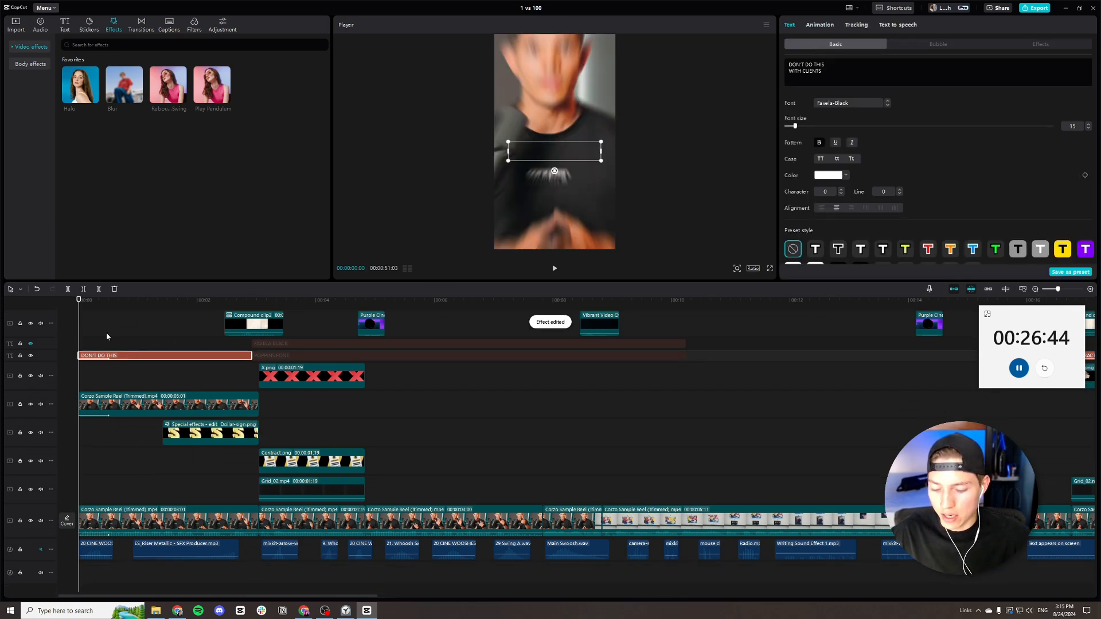
{"action": "mouse_move", "coordinate": [106, 334]}
{"action": "left_mouse_down"}
{"action": "mouse_move", "coordinate": [101, 324]}
{"action": "mouse_move", "coordinate": [99, 345]}
{"action": "left_mouse_up"}
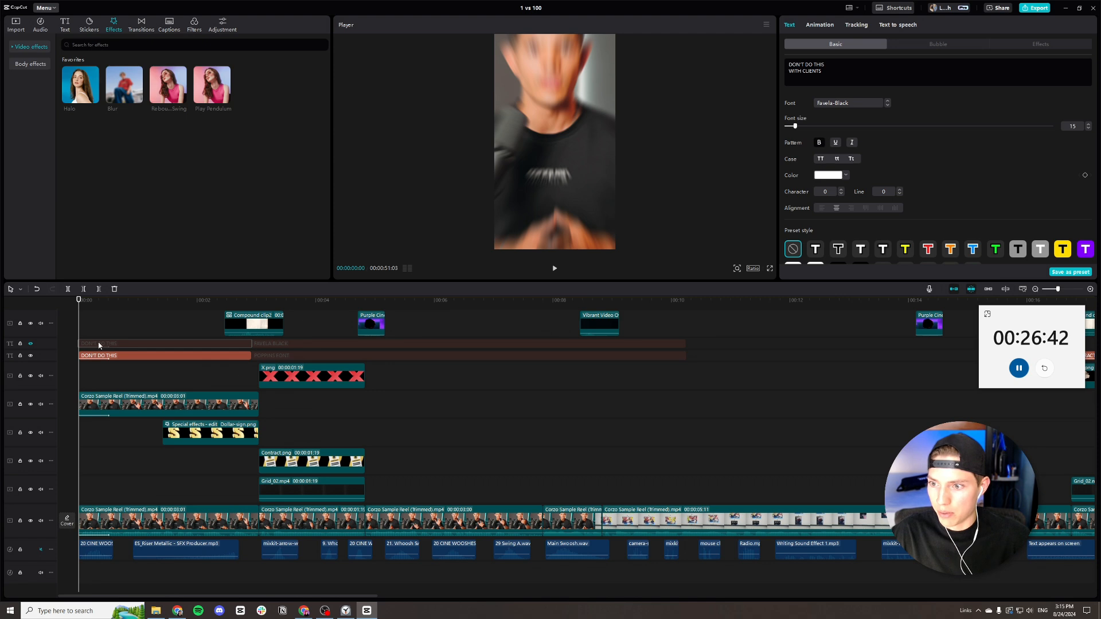
{"action": "left_click", "coordinate": [31, 343]}
{"action": "left_click", "coordinate": [312, 343]}
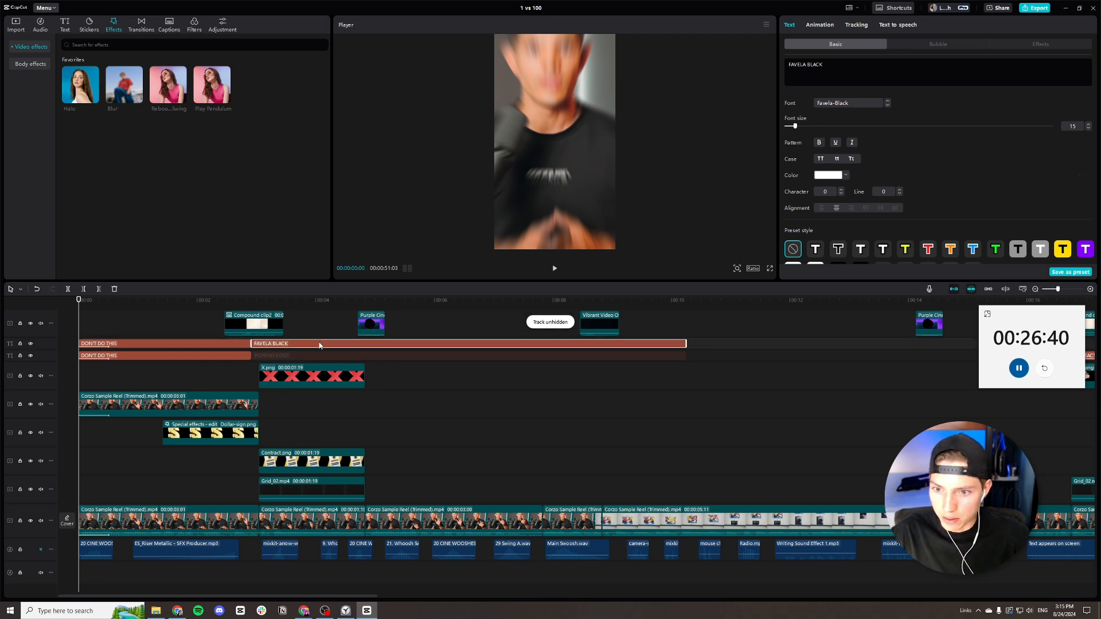
Trim the duplicated title to start about half a second in and delete its first line, leaving only "WITH CLIENTS".
{"action": "left_click_drag", "start_coordinate": [80, 343], "coordinate": [105, 343]}
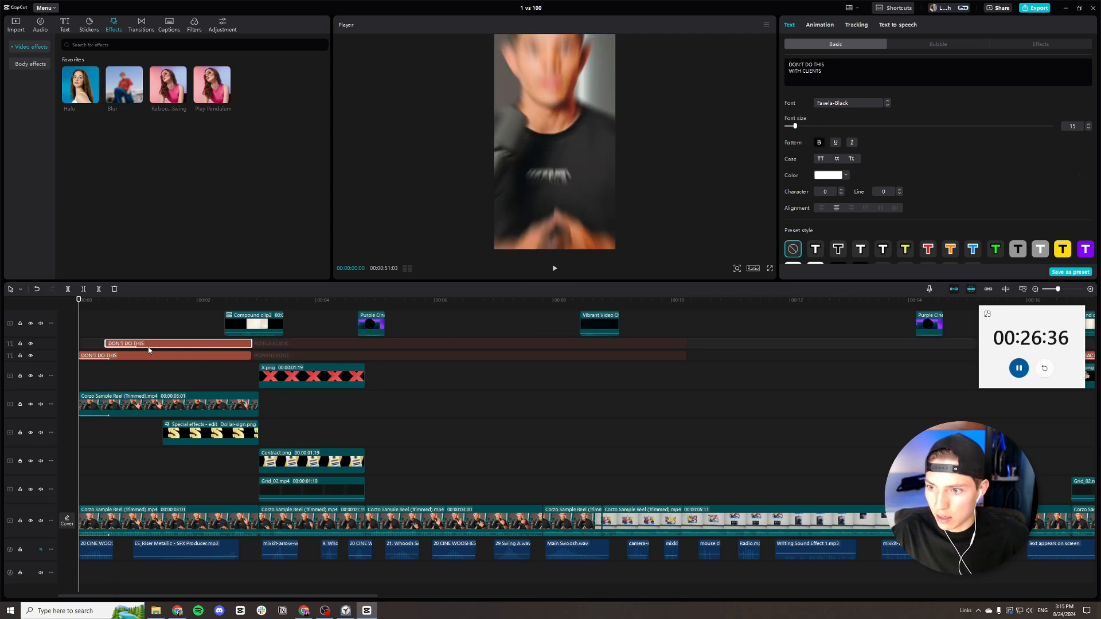
{"action": "left_click", "coordinate": [168, 311]}
{"action": "left_click_drag", "start_coordinate": [835, 67], "coordinate": [746, 59]}
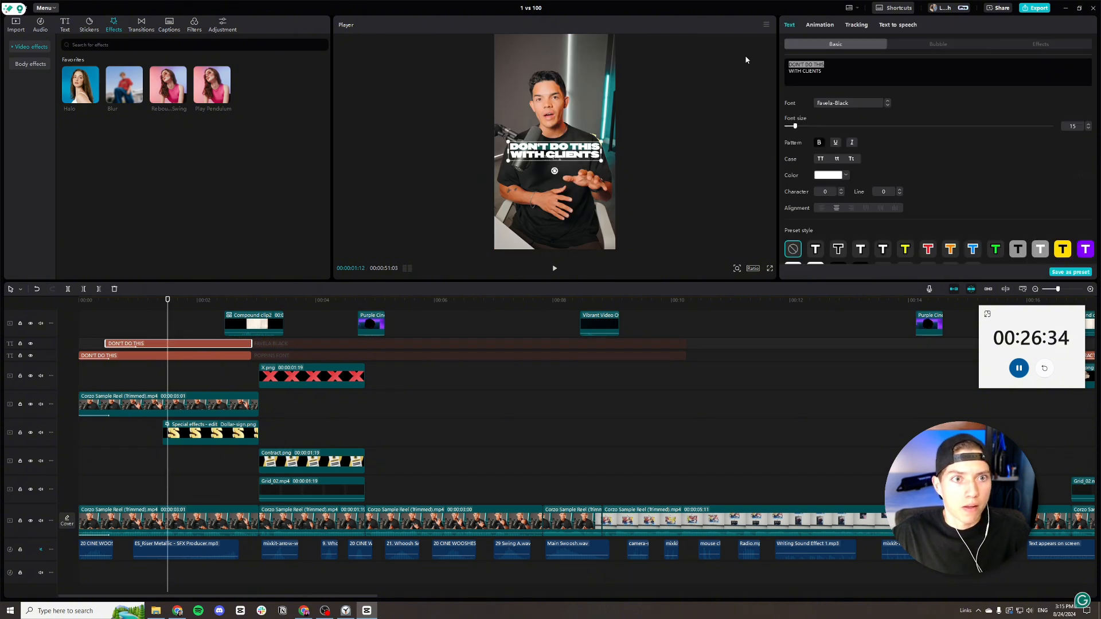
{"action": "key", "text": "BackSpace"}
{"action": "key", "text": "Delete"}
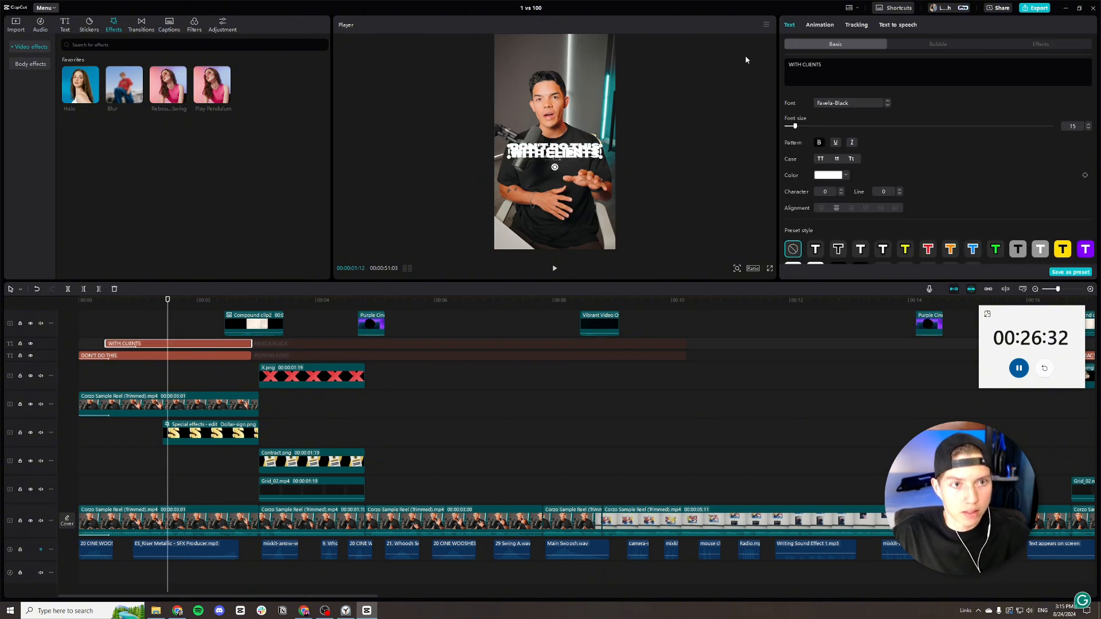
Delete the second line of the original two-line title on the lower text track, leaving only "DON'T DO THIS".
{"action": "left_click", "coordinate": [247, 355]}
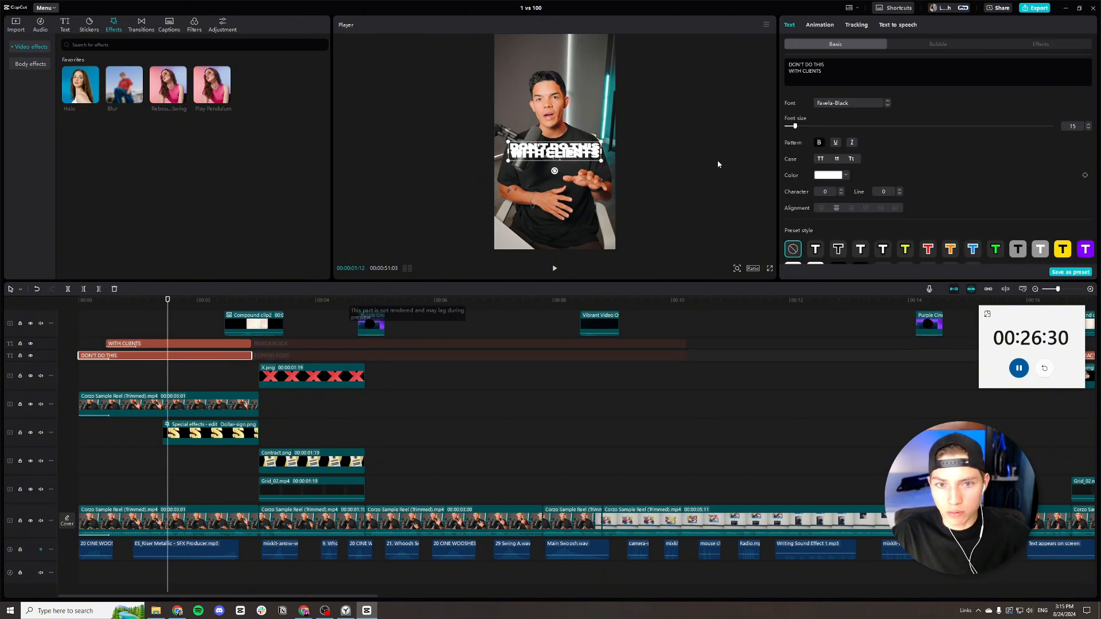
{"action": "left_click_drag", "start_coordinate": [836, 71], "coordinate": [689, 76]}
{"action": "key", "text": "BackSpace"}
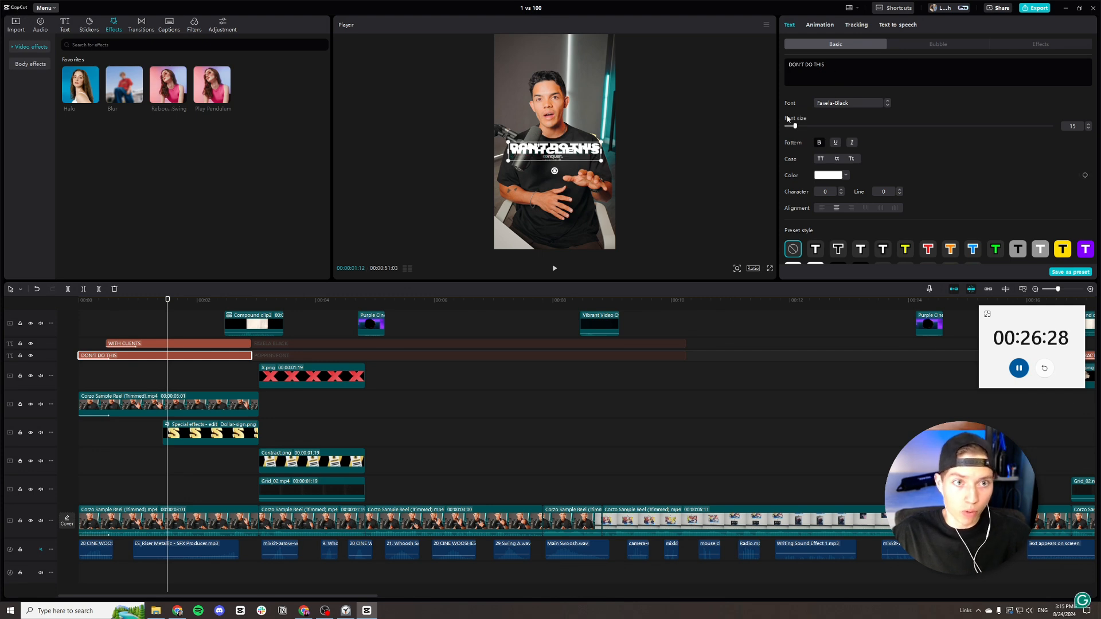
{"action": "key", "text": "BackSpace"}
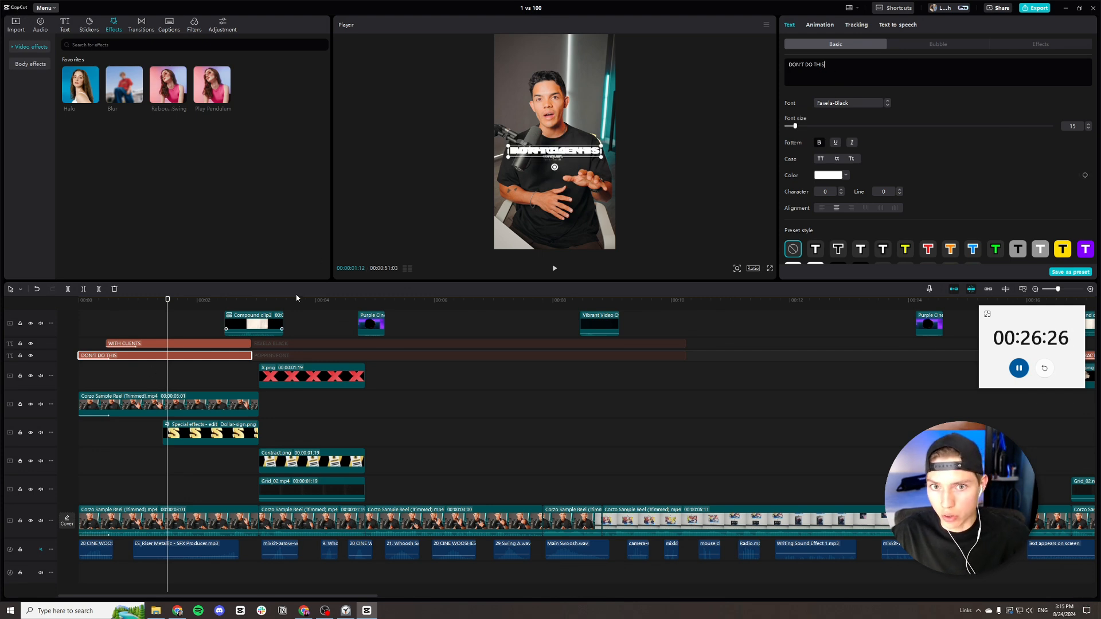
Move the "WITH CLIENTS" title down in the preview so it sits directly beneath "DON'T DO THIS".
{"action": "left_click_drag", "start_coordinate": [559, 157], "coordinate": [559, 169]}
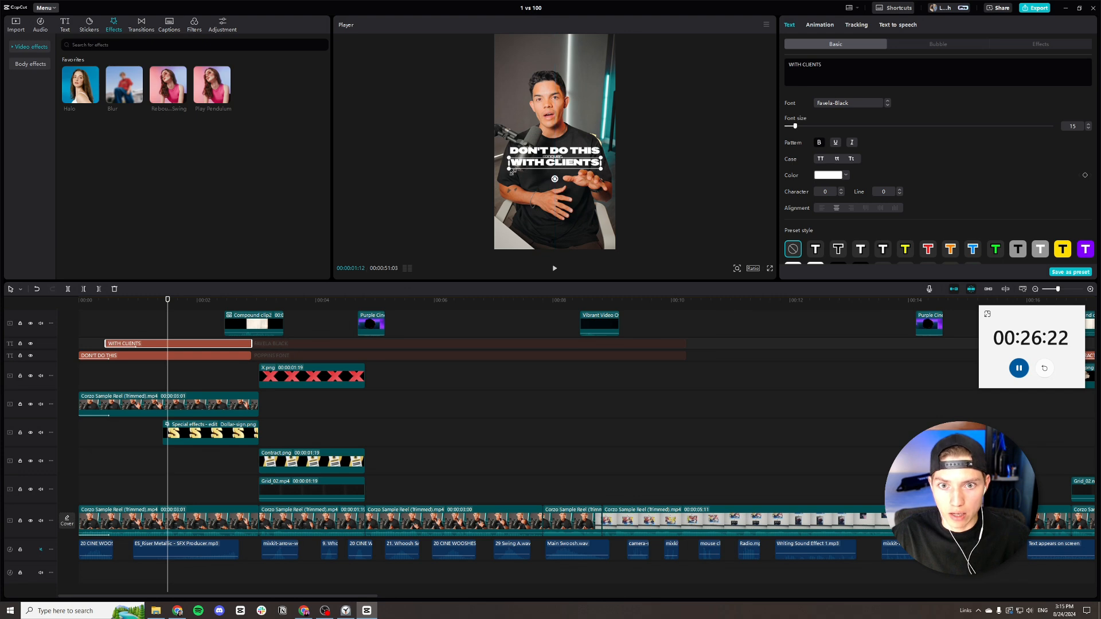
{"action": "left_click", "coordinate": [549, 151]}
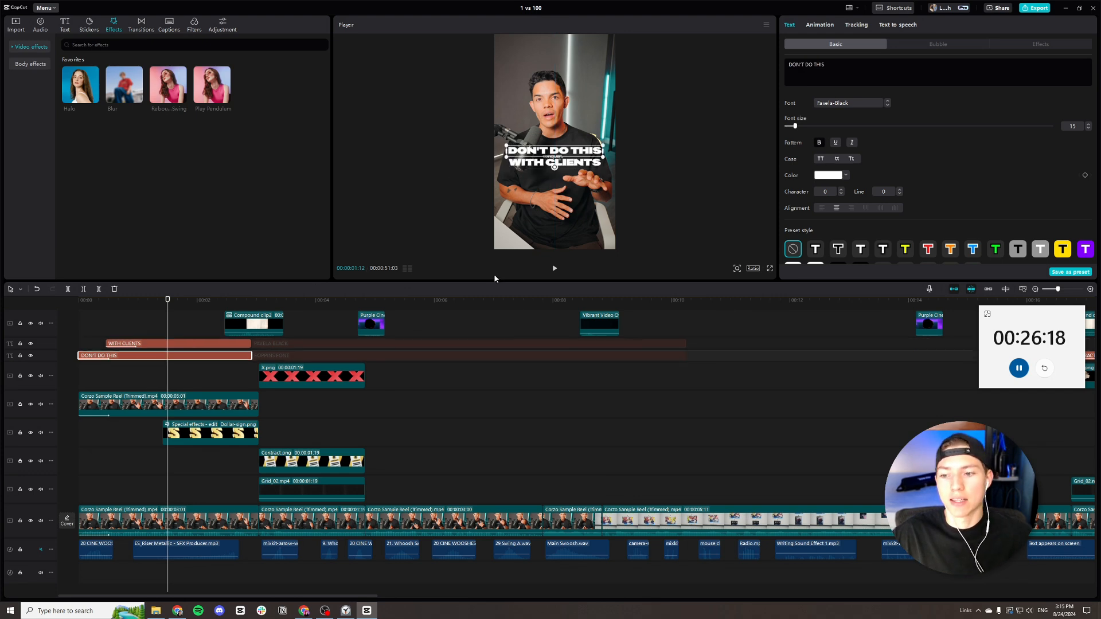
Make the "WITH CLIENTS" title italic.
{"action": "left_click", "coordinate": [220, 346]}
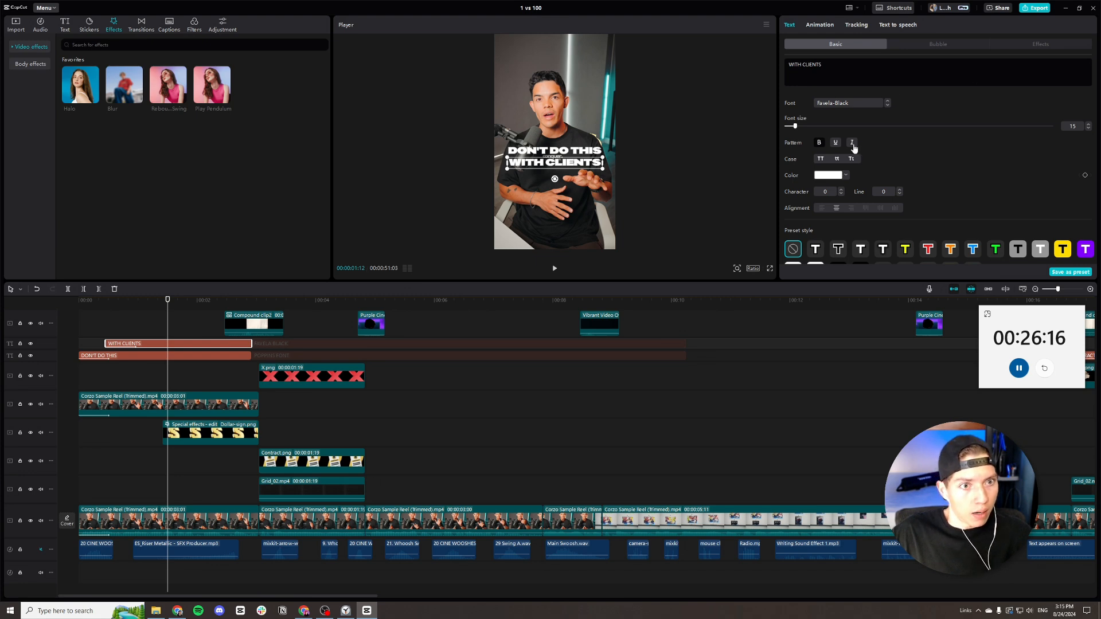
{"action": "scroll", "coordinate": [892, 157], "scroll_direction": "down", "scroll_amount": 3}
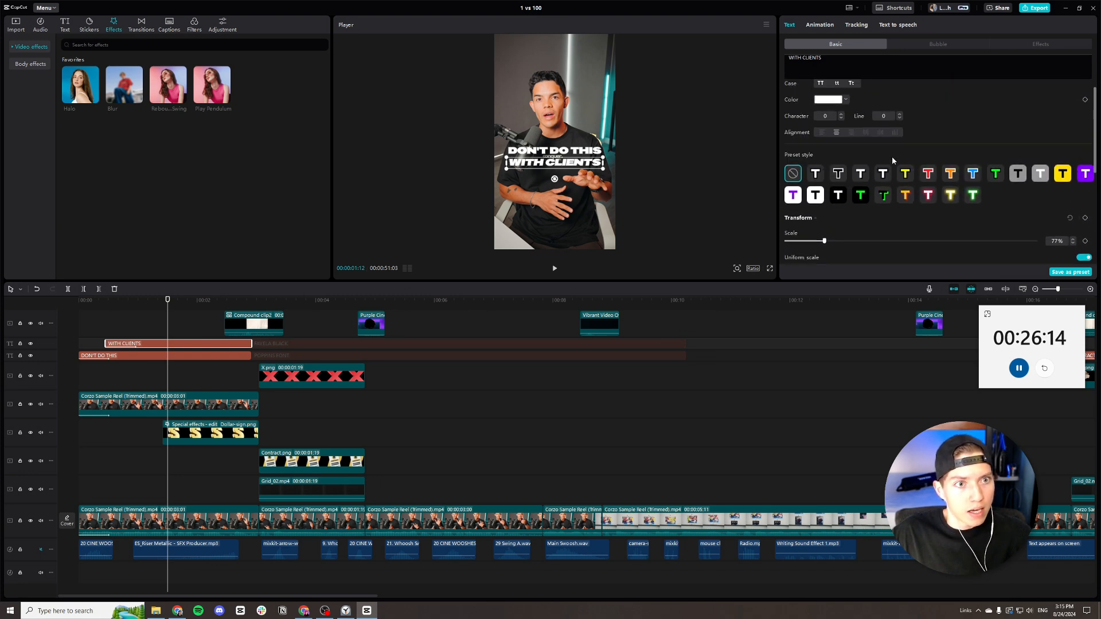
Recolor the WITH CLIENTS title bright blue (047BFF), comparing it full-screen against the darker blue 0023FF.
{"action": "scroll", "coordinate": [893, 156], "scroll_direction": "up", "scroll_amount": 2}
{"action": "left_click", "coordinate": [844, 146]}
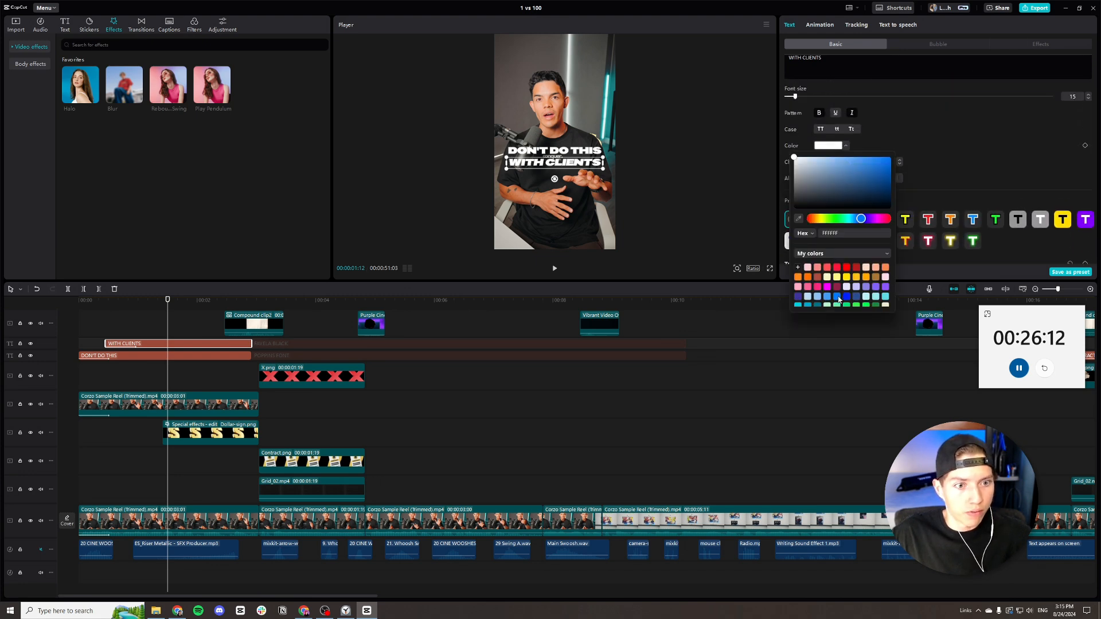
{"action": "left_click", "coordinate": [839, 298]}
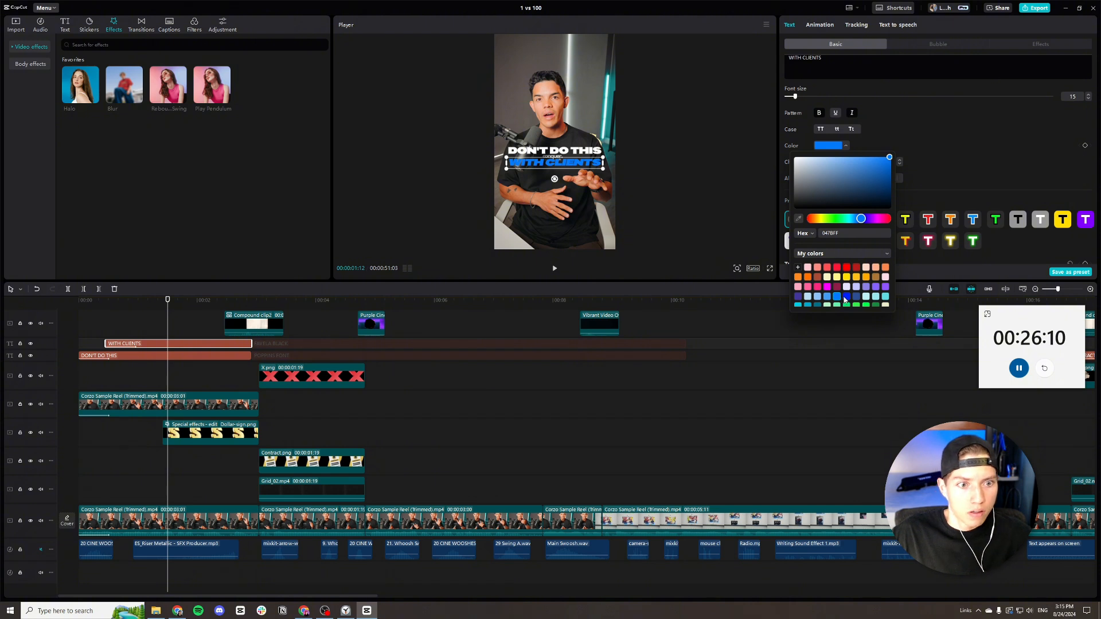
{"action": "left_click", "coordinate": [847, 297]}
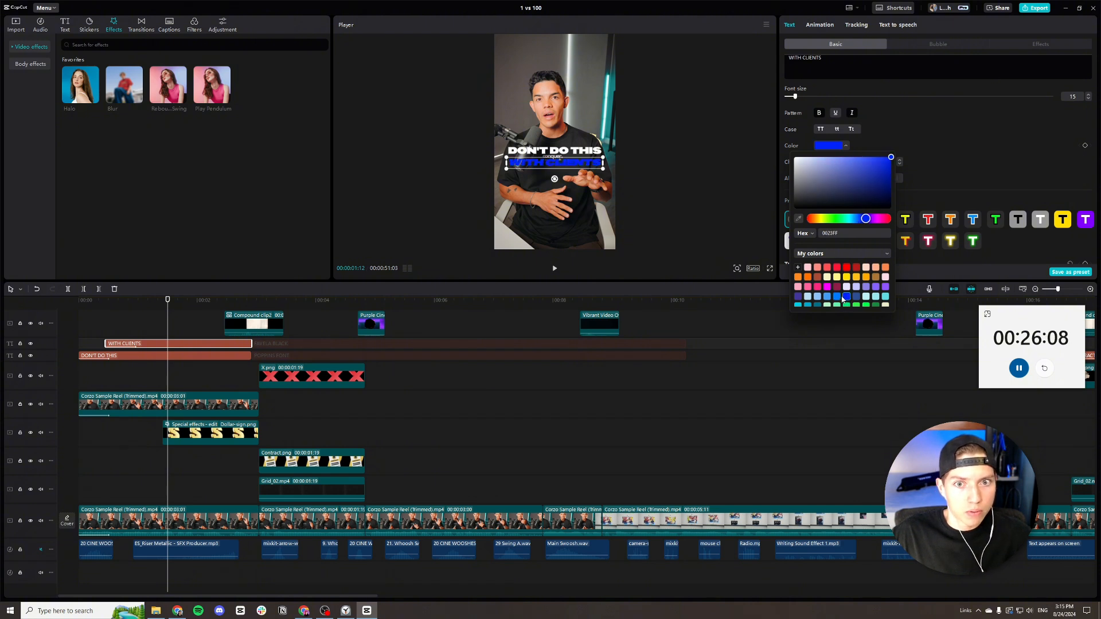
{"action": "key", "text": "ctrl+shift+f"}
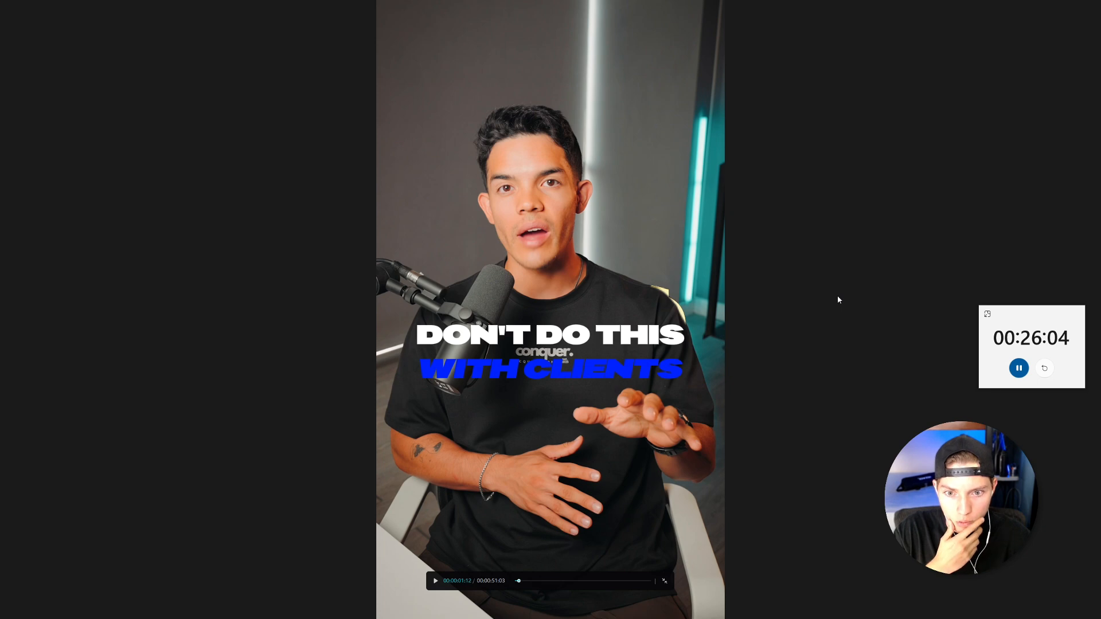
{"action": "key", "text": "Escape"}
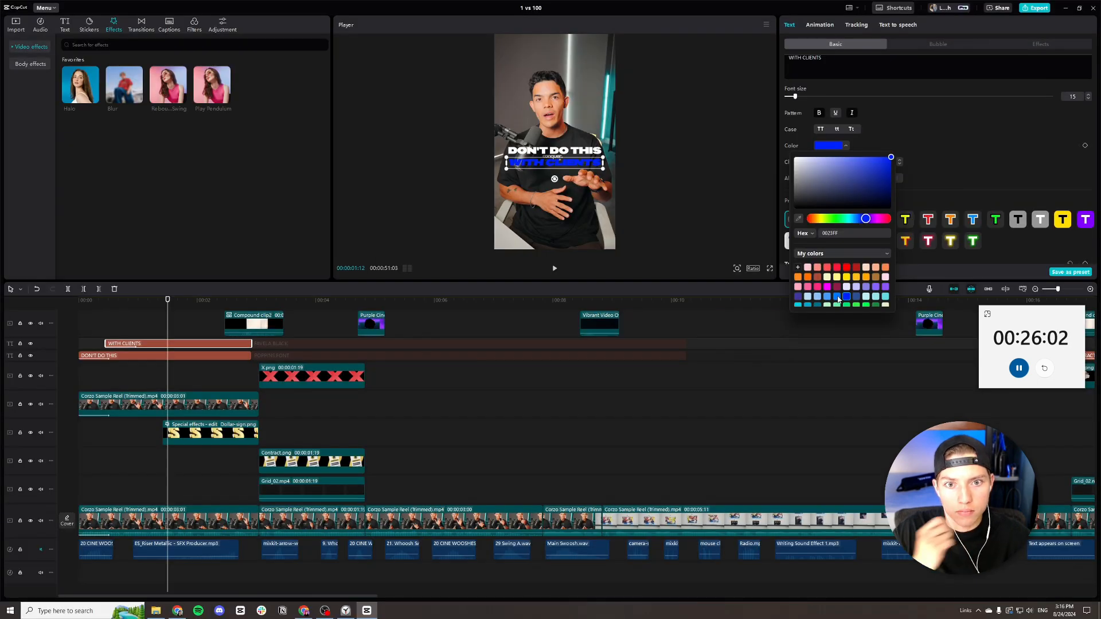
{"action": "left_click", "coordinate": [837, 296]}
{"action": "key", "text": "ctrl+shift+f"}
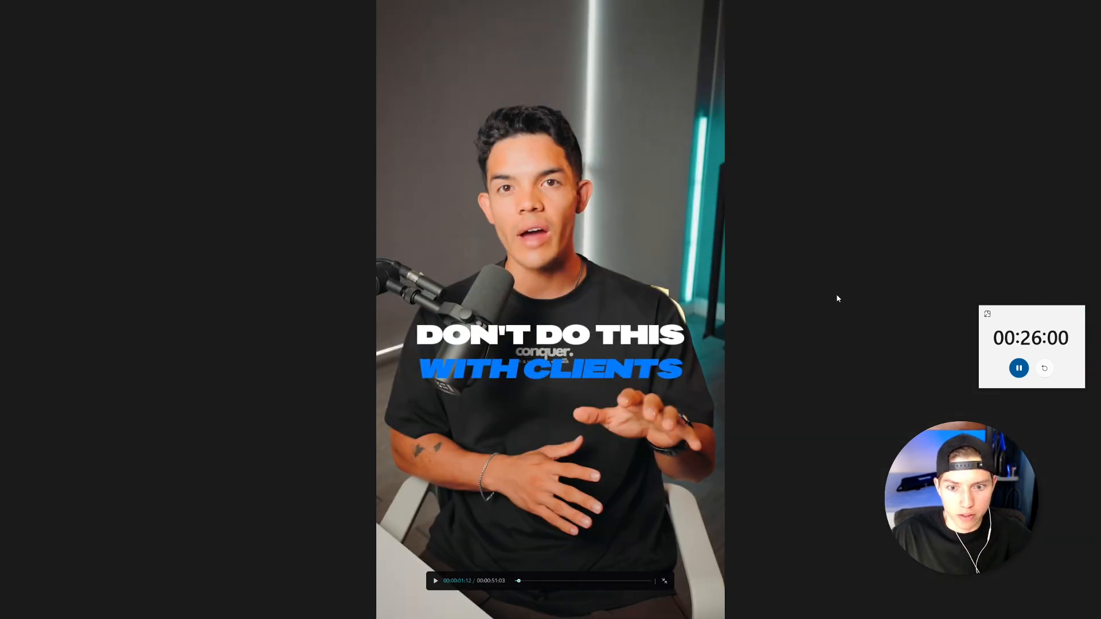
{"action": "key", "text": "Escape"}
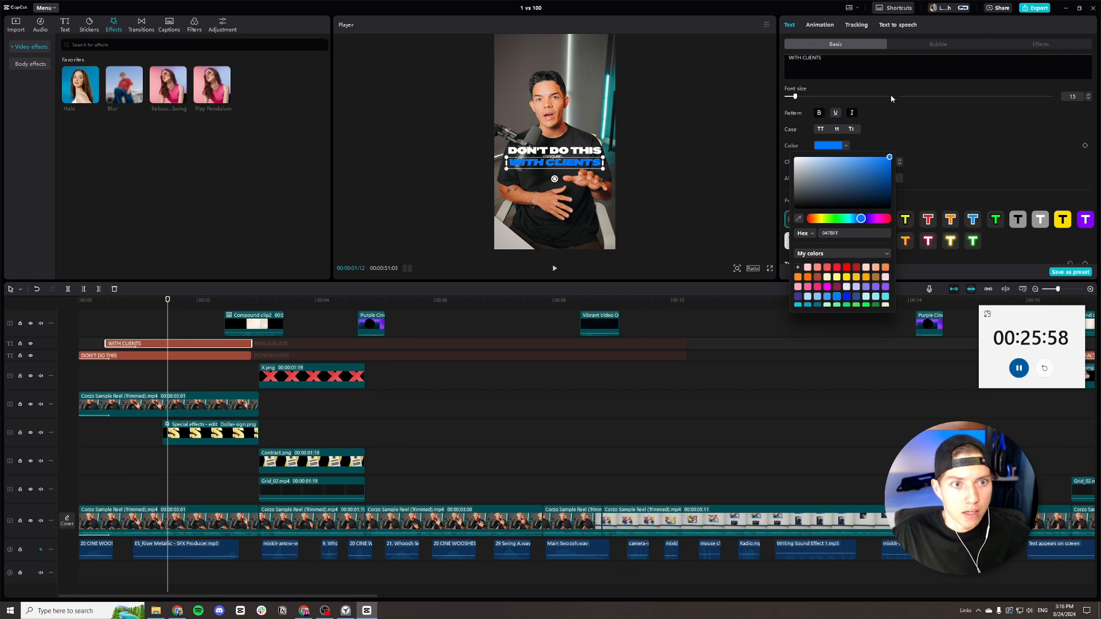
Slightly enlarge the WITH CLIENTS and DON'T DO THIS titles in the preview.
{"action": "left_click_drag", "start_coordinate": [602, 169], "coordinate": [607, 170]}
{"action": "left_click", "coordinate": [197, 357]}
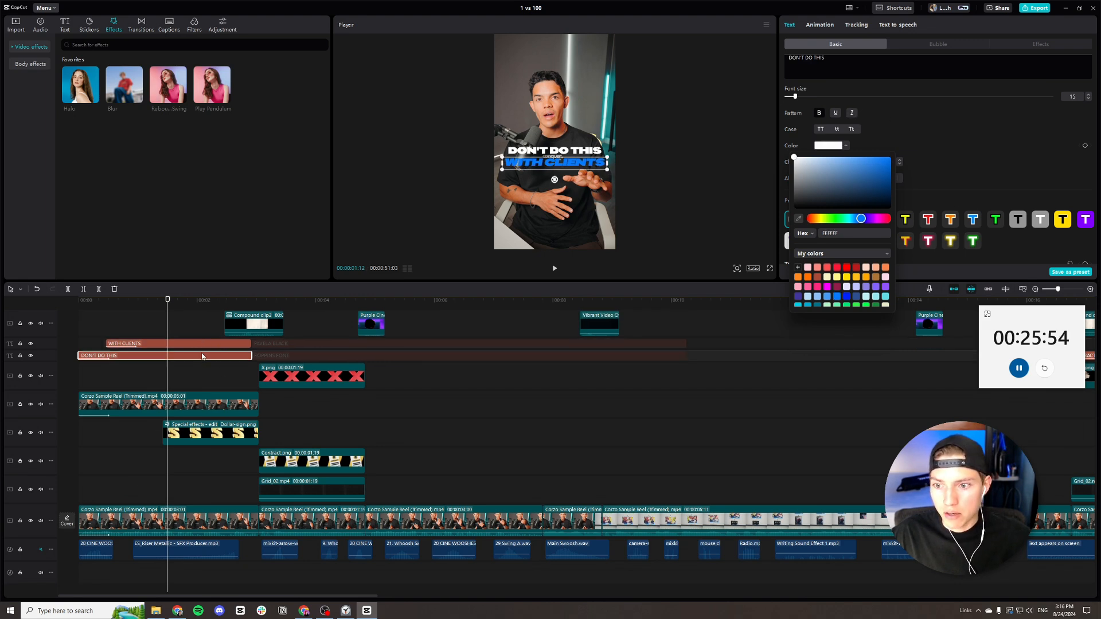
{"action": "left_click_drag", "start_coordinate": [507, 146], "coordinate": [504, 144]}
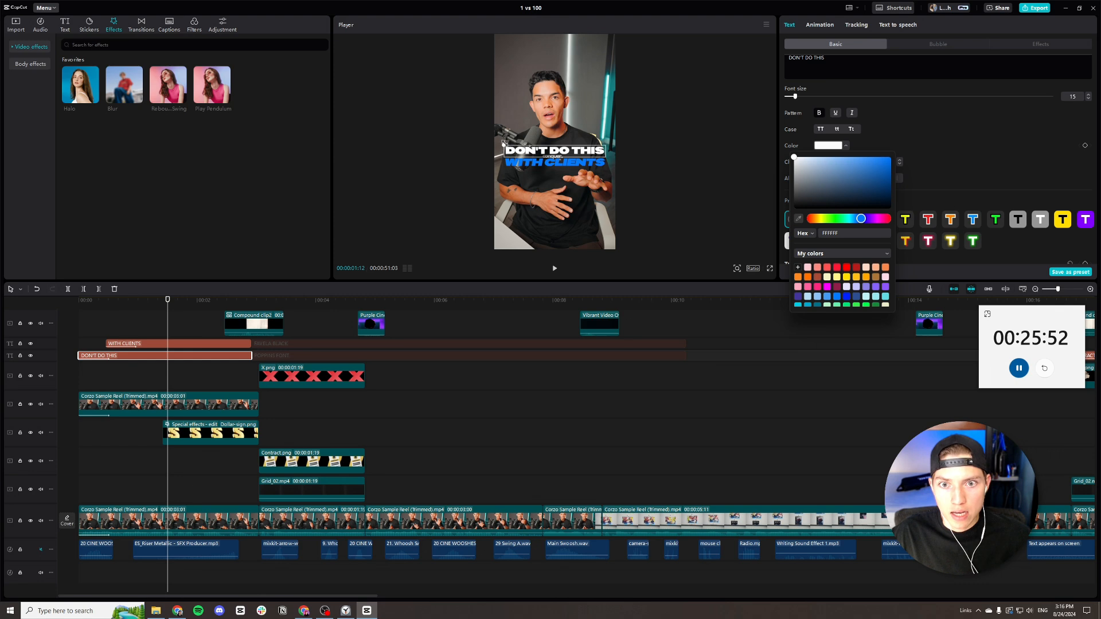
Add Shadow for text.png from the Shadows folder beneath the two titles and trim it to end with the first clip at 00:00:03:01.
{"action": "left_click", "coordinate": [15, 23]}
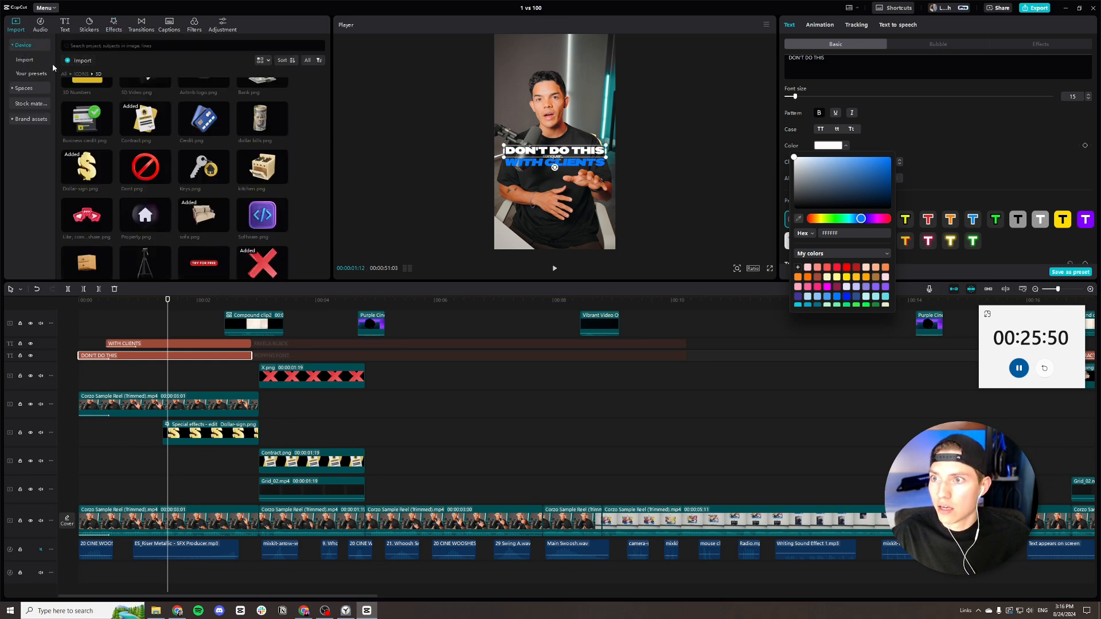
{"action": "left_click", "coordinate": [78, 74]}
{"action": "double_click", "coordinate": [147, 147]}
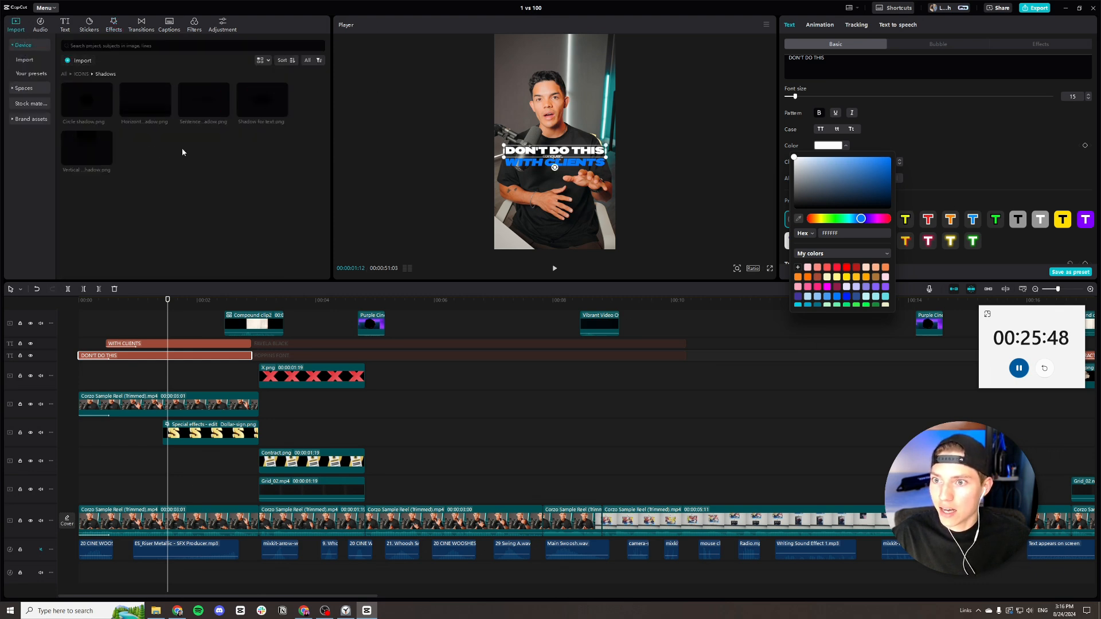
{"action": "left_click_drag", "start_coordinate": [262, 101], "coordinate": [191, 381]}
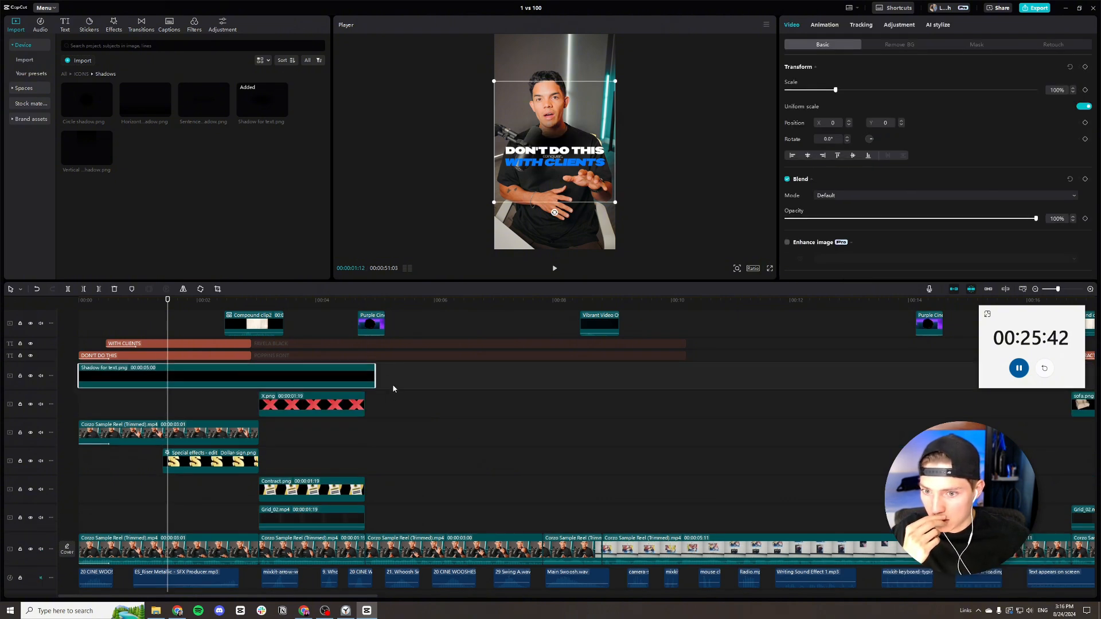
{"action": "left_click_drag", "start_coordinate": [374, 376], "coordinate": [253, 371]}
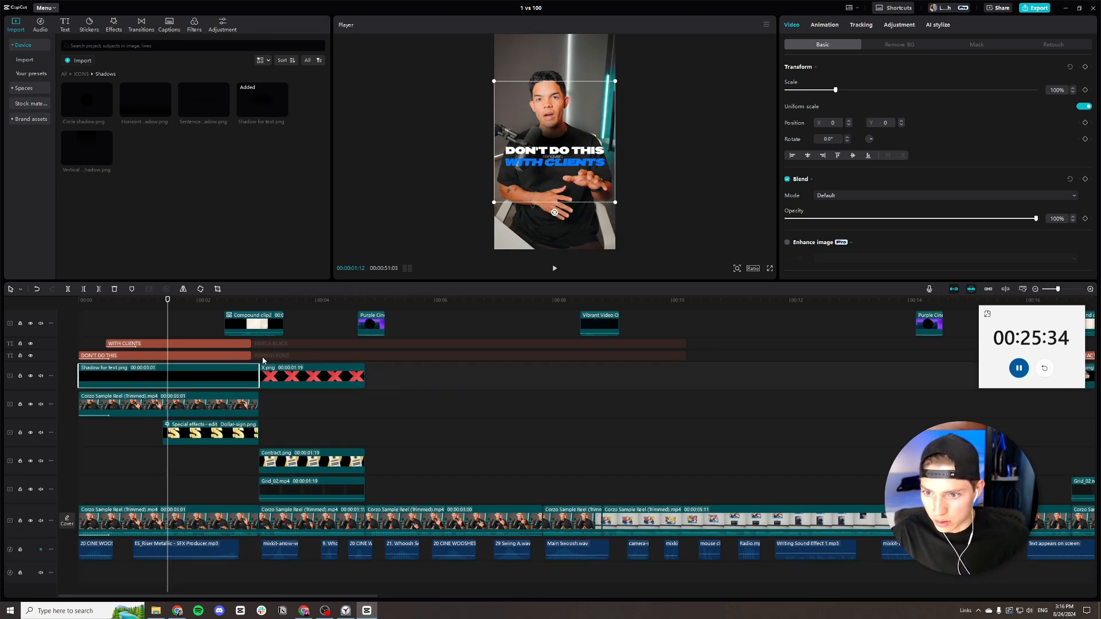
Extend the WITH CLIENTS and DON'T DO THIS titles to the end of the shadow clip and play back the opening.
{"action": "left_click", "coordinate": [263, 359]}
{"action": "left_click", "coordinate": [250, 344]}
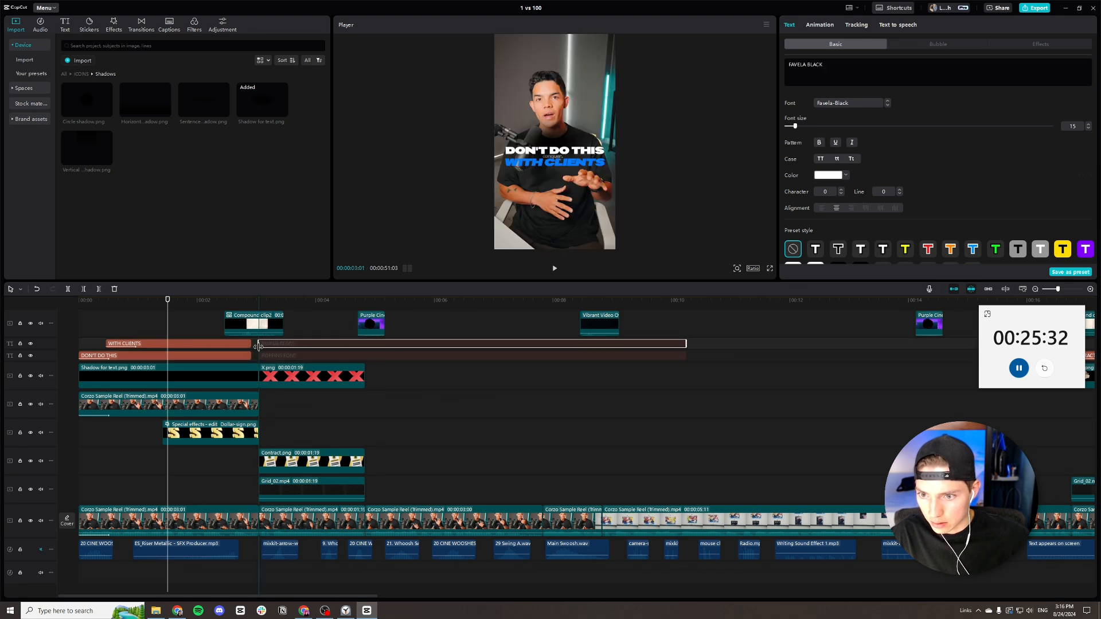
{"action": "left_click_drag", "start_coordinate": [252, 343], "coordinate": [258, 355]}
{"action": "left_click_drag", "start_coordinate": [102, 301], "coordinate": [66, 312]}
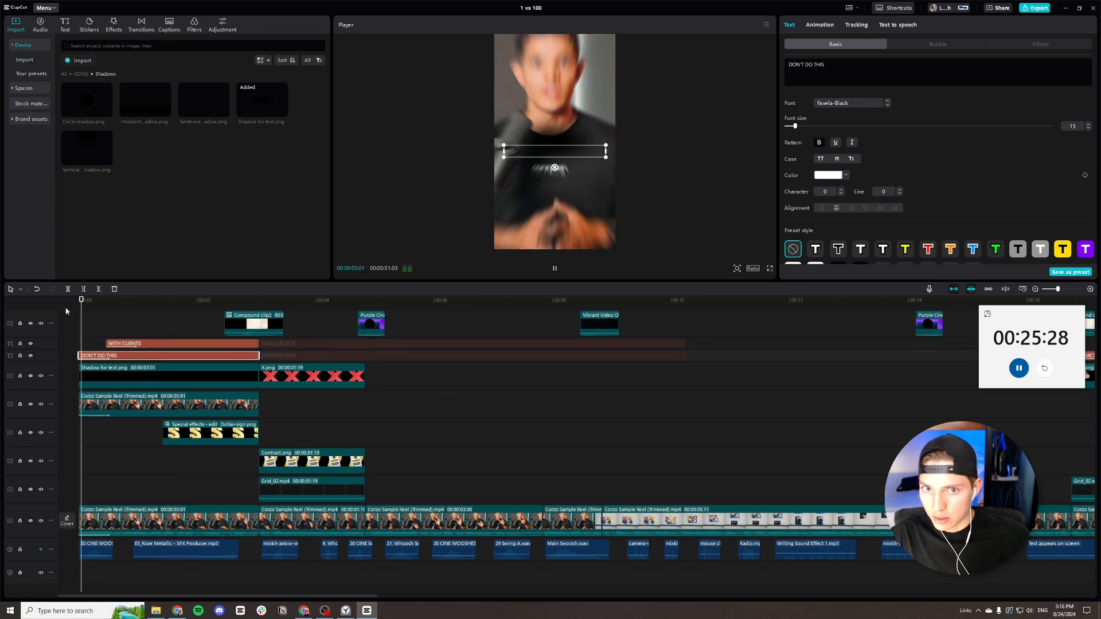
{"action": "key", "text": "space"}
{"action": "key", "text": "space"}
Apply the Type 2 intro animation to the WITH CLIENTS title with a 0.6 s duration.
{"action": "left_click", "coordinate": [132, 344]}
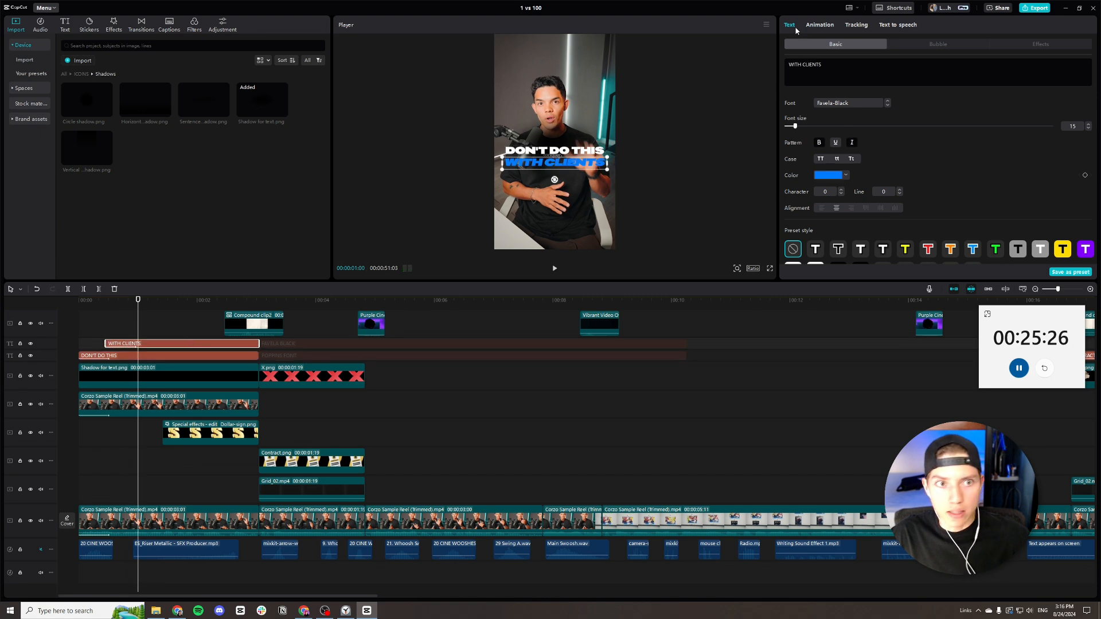
{"action": "left_click", "coordinate": [821, 25]}
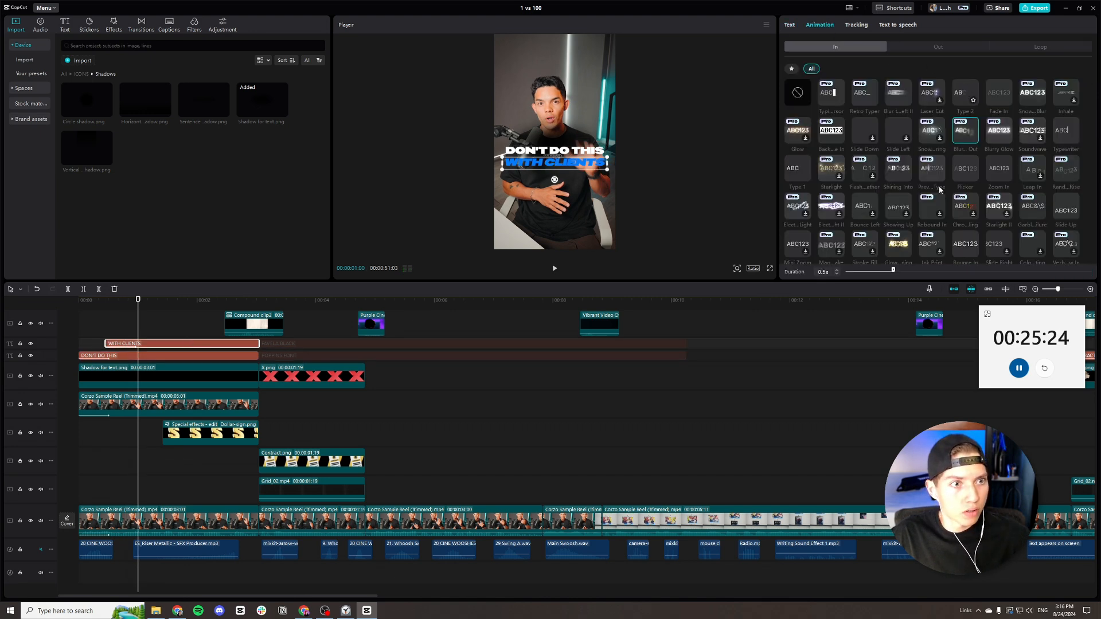
{"action": "left_click", "coordinate": [965, 92]}
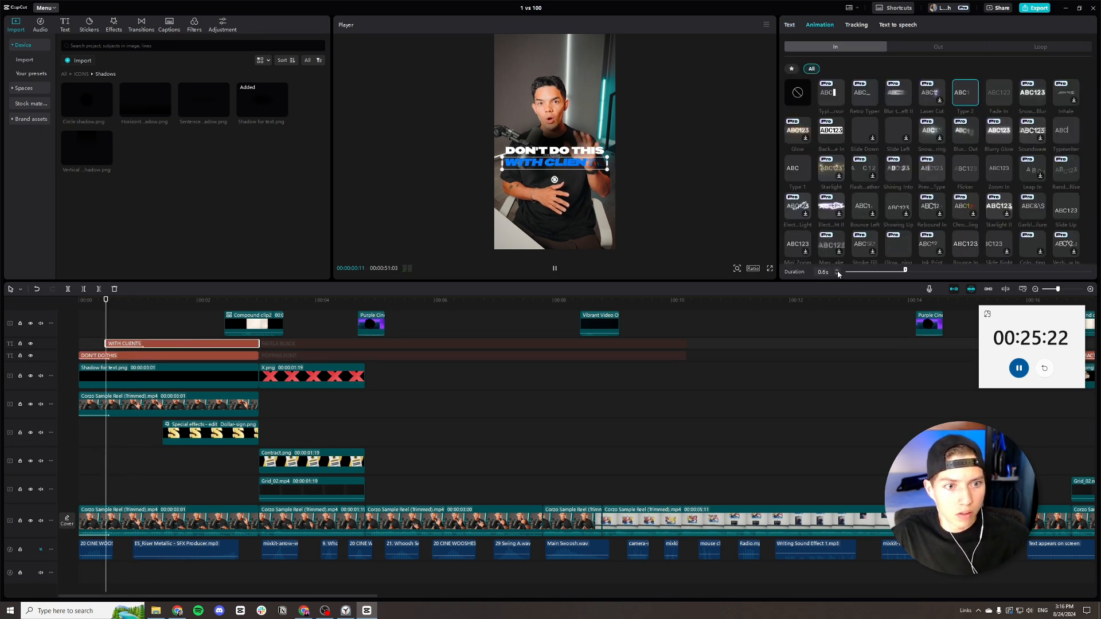
Set the intro animation duration of the DON'T DO THIS title to 0.5 s.
{"action": "left_click", "coordinate": [253, 356]}
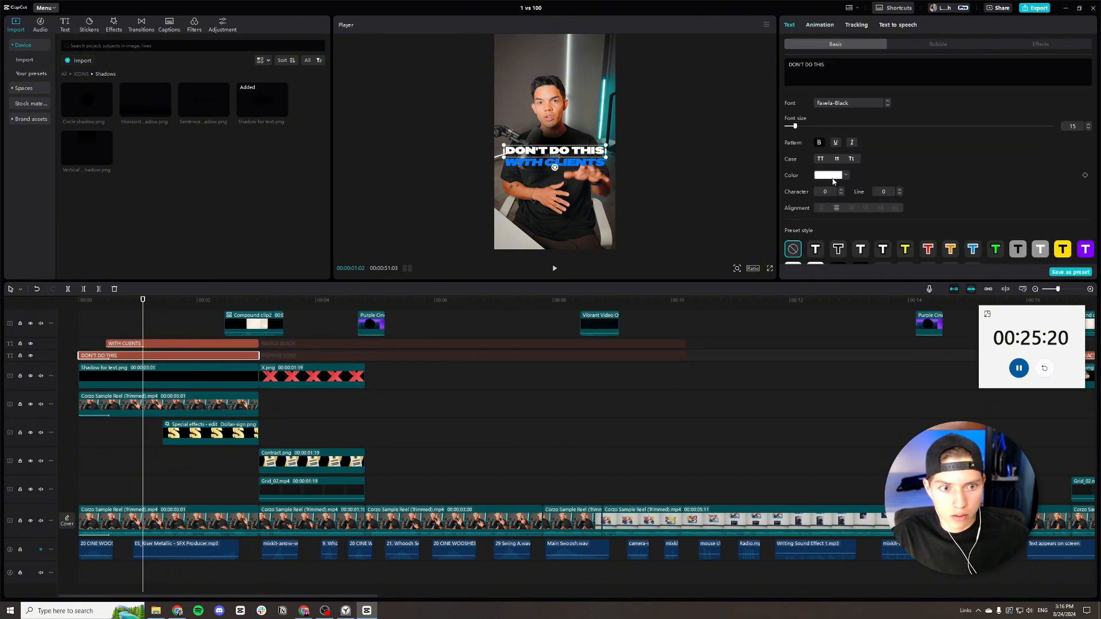
{"action": "left_click", "coordinate": [820, 25]}
{"action": "left_click", "coordinate": [836, 271]}
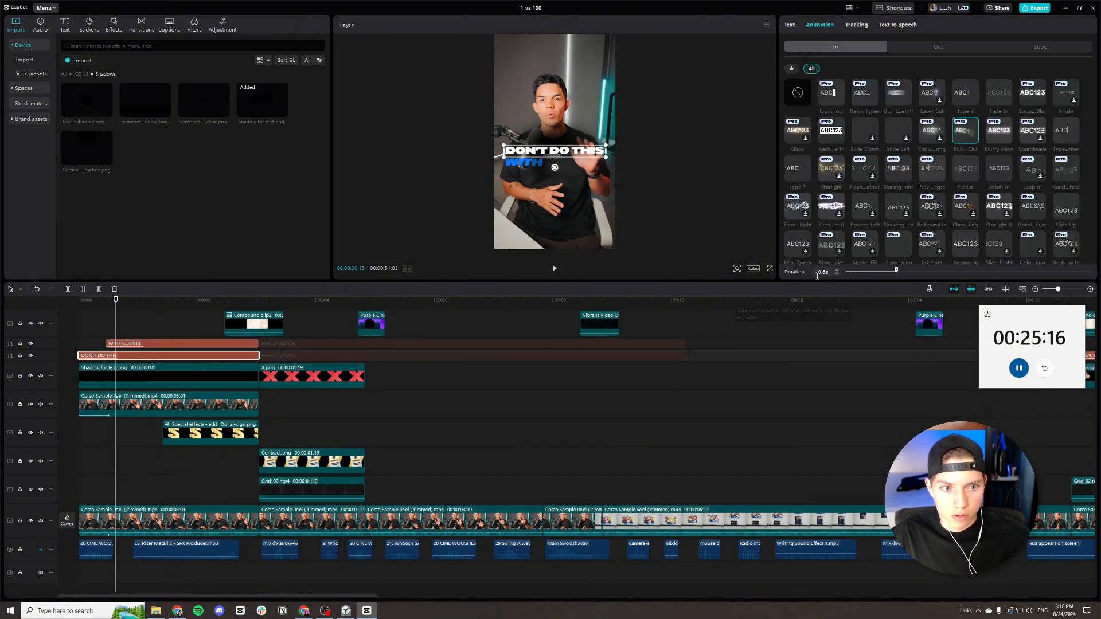
{"action": "left_click", "coordinate": [836, 274]}
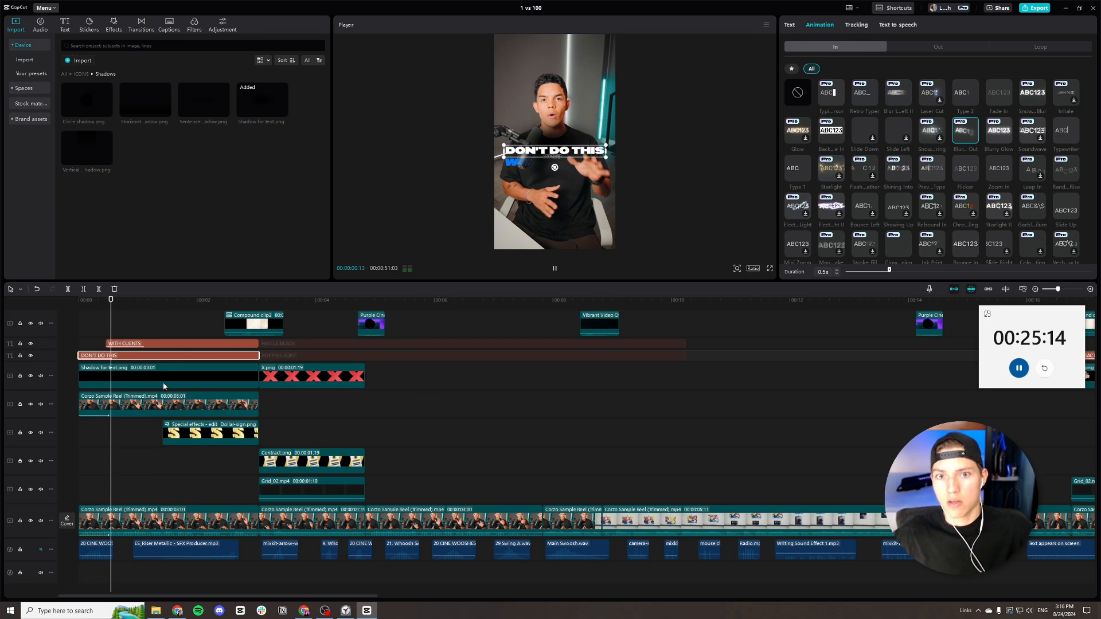
{"action": "key", "text": "space"}
Move the mixkit keyboard-typing sound to the start of the WITH CLIENTS title, shorten it to the typing animation, and play it back.
{"action": "scroll", "coordinate": [232, 487], "scroll_direction": "down", "scroll_amount": 1}
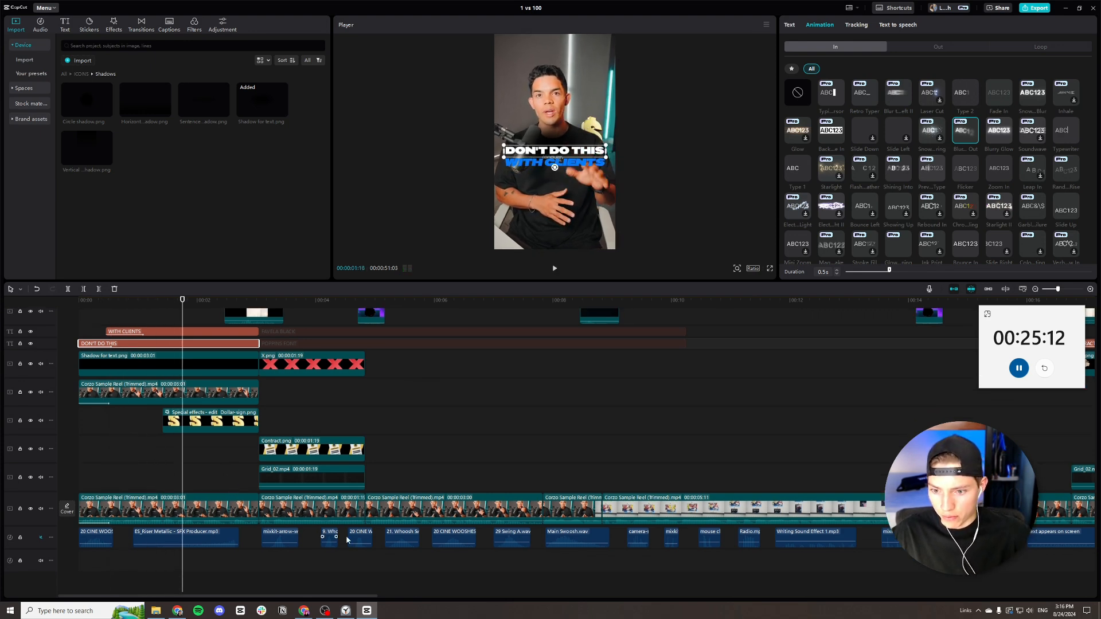
{"action": "scroll", "coordinate": [801, 559], "scroll_direction": "right", "scroll_amount": 2}
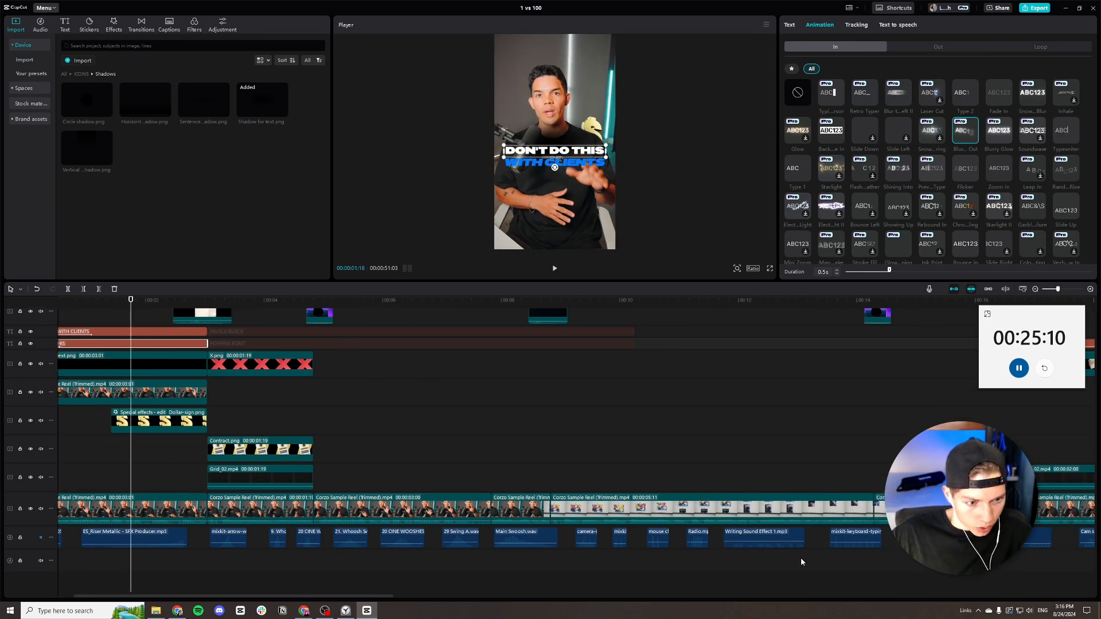
{"action": "left_click_drag", "start_coordinate": [806, 538], "coordinate": [95, 529]}
{"action": "scroll", "coordinate": [236, 552], "scroll_direction": "left", "scroll_amount": 2}
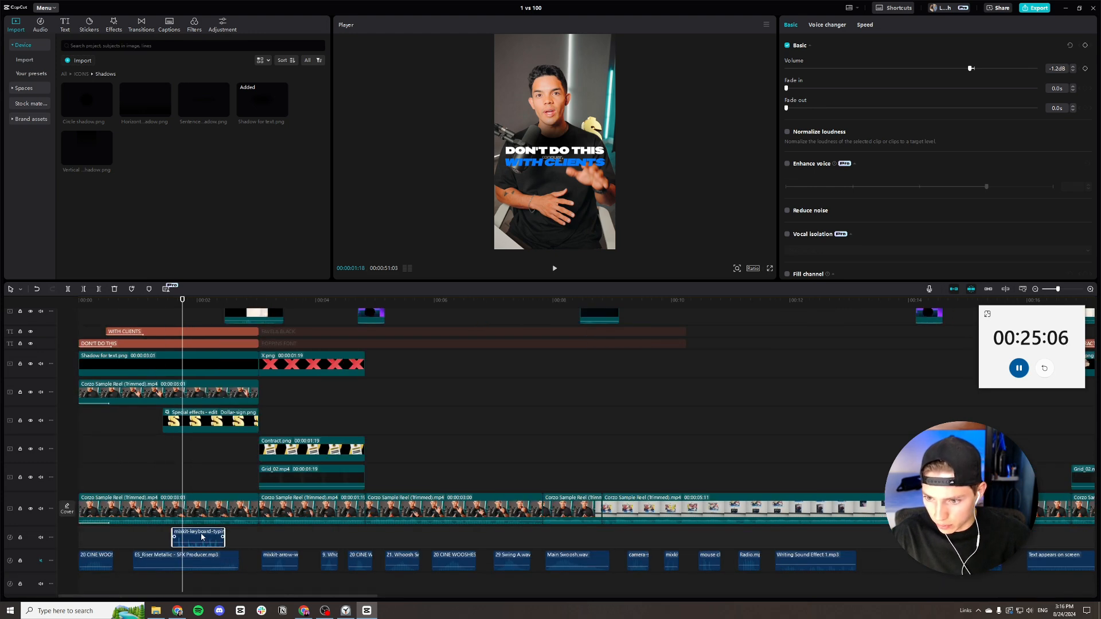
{"action": "left_click_drag", "start_coordinate": [202, 537], "coordinate": [139, 535]}
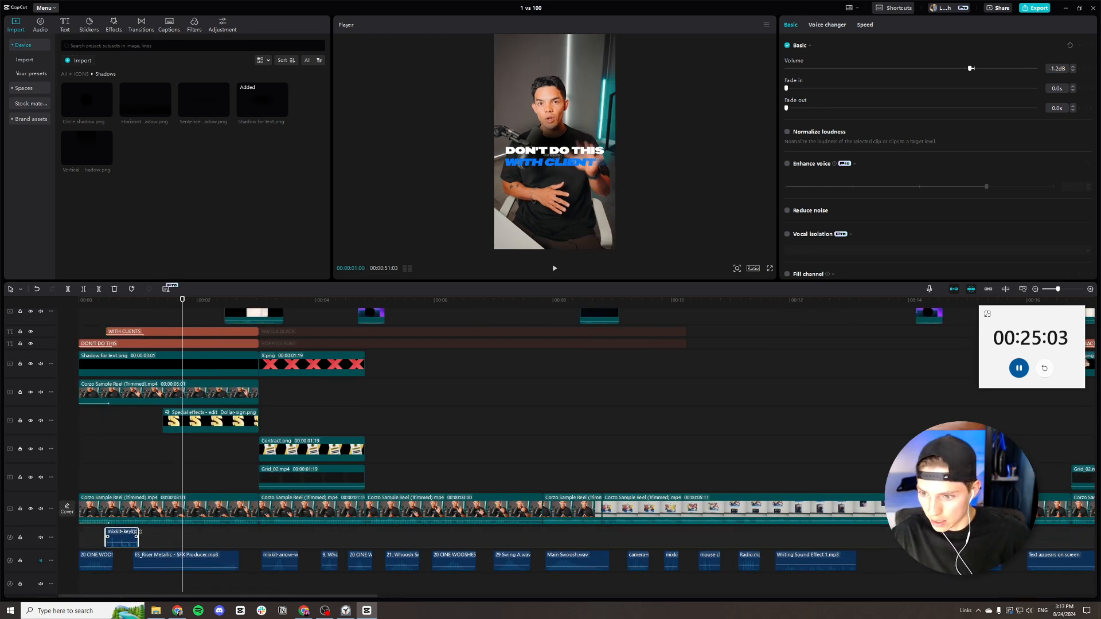
{"action": "left_click", "coordinate": [95, 307]}
{"action": "key", "text": "space"}
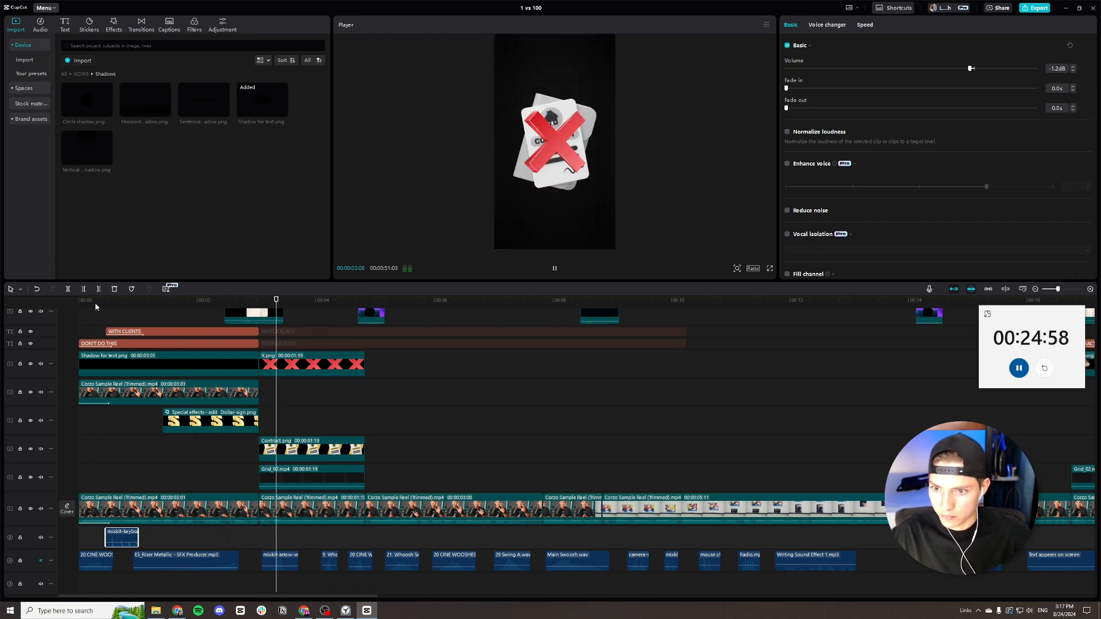
{"action": "key", "text": "space"}
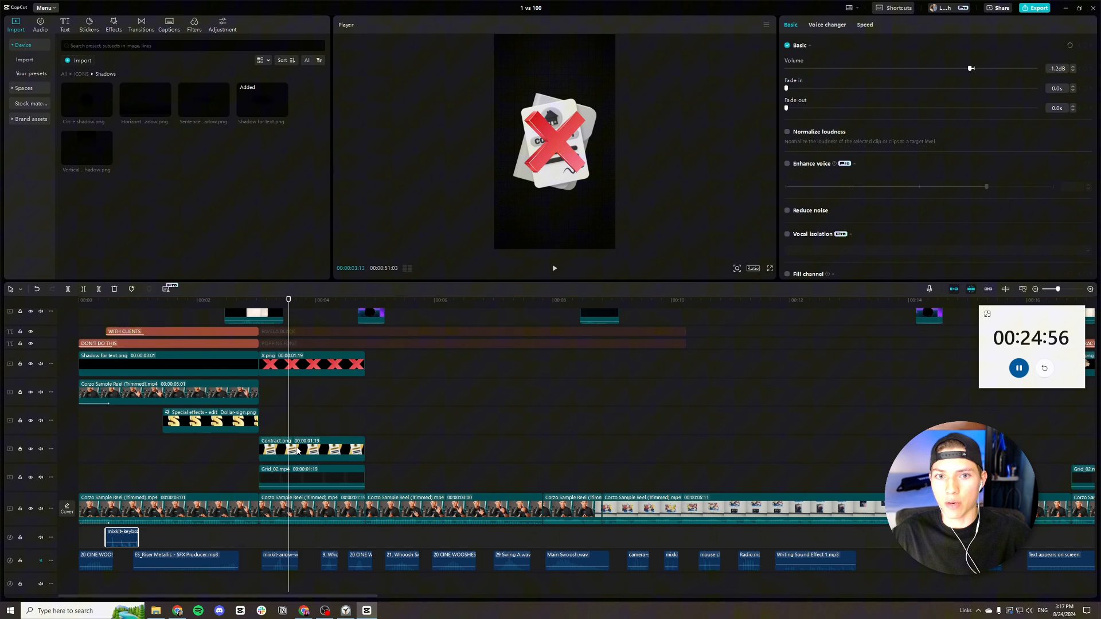
Scale down the Contract.png image and set its vignette to 41.
{"action": "left_click", "coordinate": [310, 447]}
{"action": "left_click_drag", "start_coordinate": [497, 203], "coordinate": [510, 190]}
{"action": "left_click", "coordinate": [898, 25]}
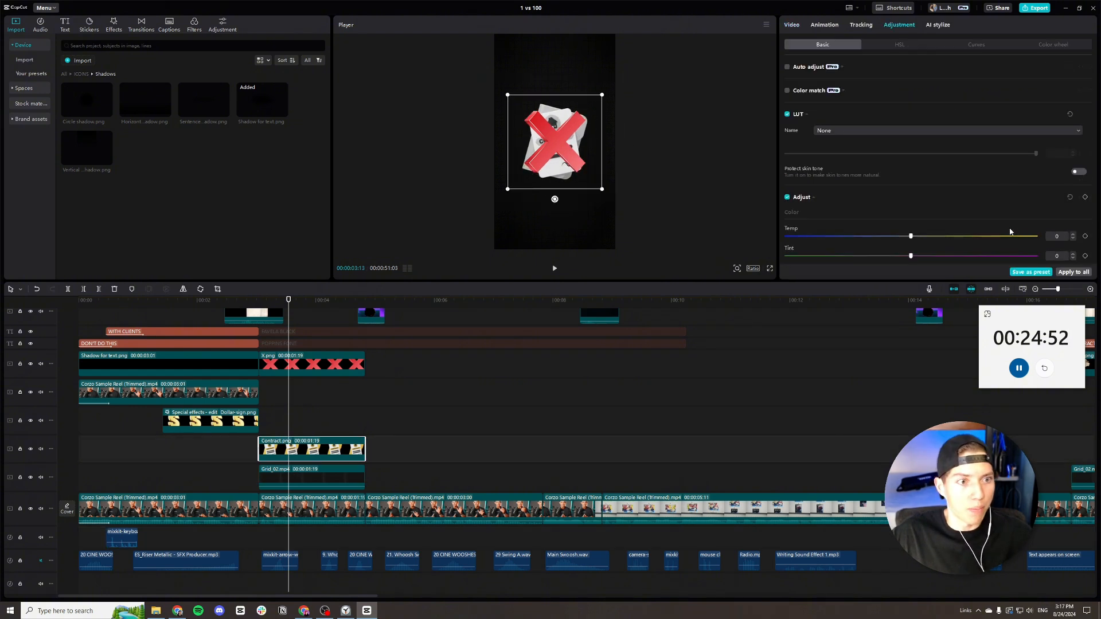
{"action": "scroll", "coordinate": [930, 172], "scroll_direction": "down", "scroll_amount": 5}
{"action": "left_click_drag", "start_coordinate": [912, 260], "coordinate": [1019, 263]}
Review the opening full-screen, and enlarge and reposition the text shadow image so it is centered behind the two titles.
{"action": "left_click", "coordinate": [98, 308]}
{"action": "key", "text": "space"}
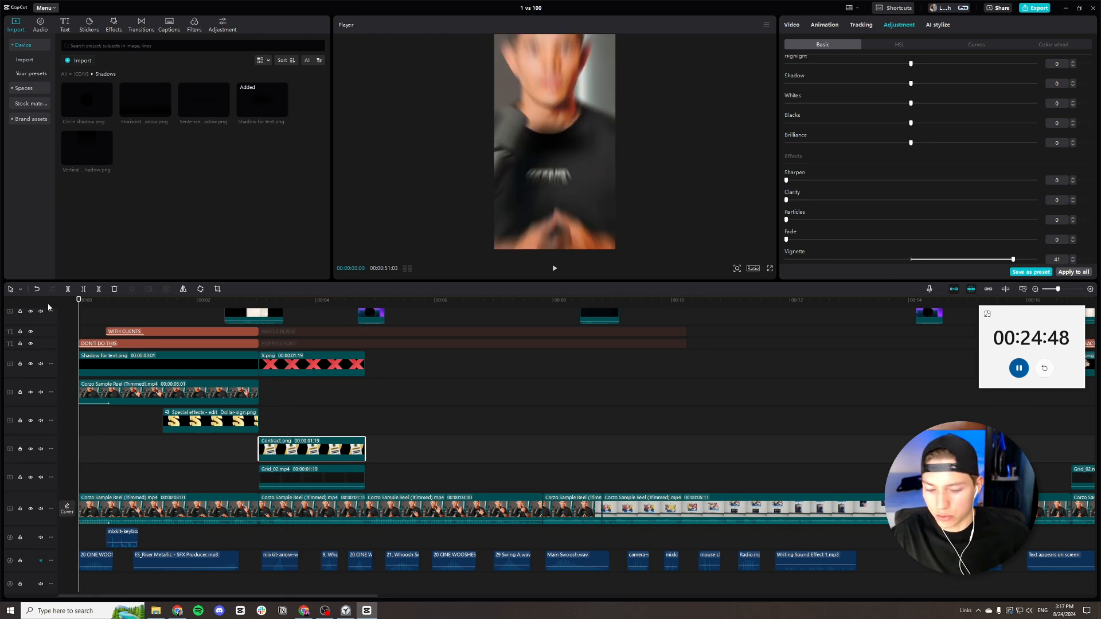
{"action": "key", "text": "ctrl+shift+f"}
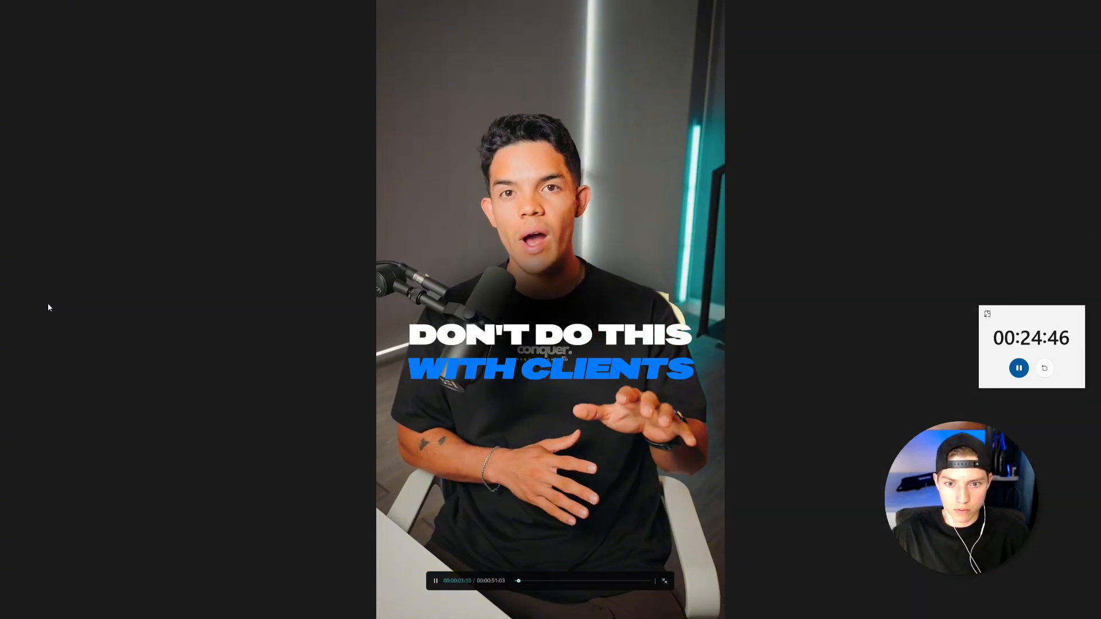
{"action": "key", "text": "Escape"}
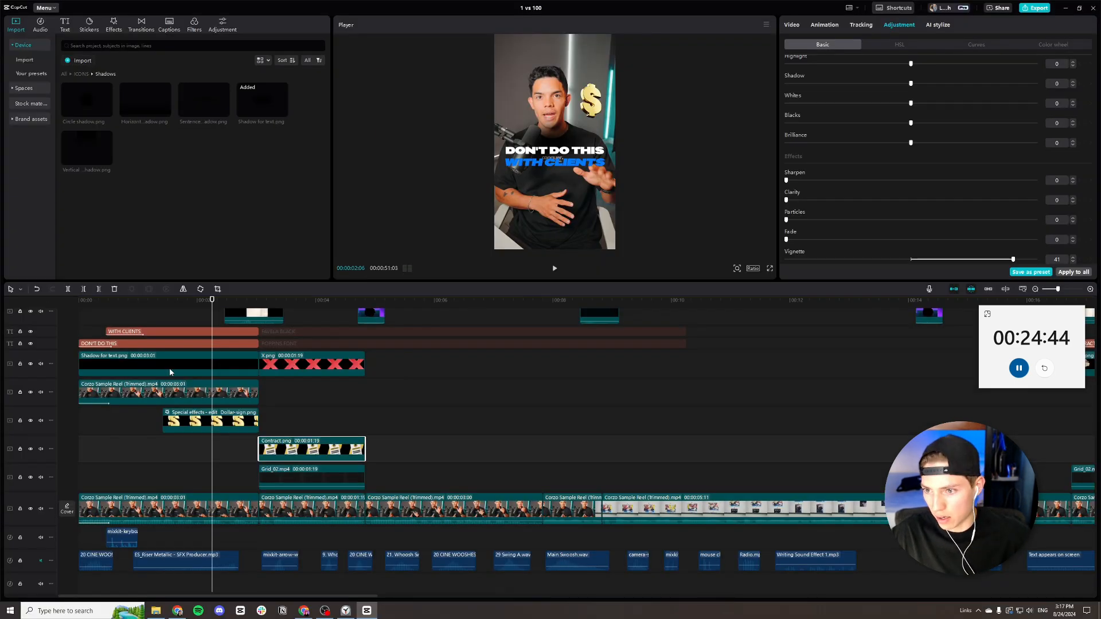
{"action": "left_click", "coordinate": [170, 367]}
{"action": "left_click_drag", "start_coordinate": [588, 123], "coordinate": [588, 142]}
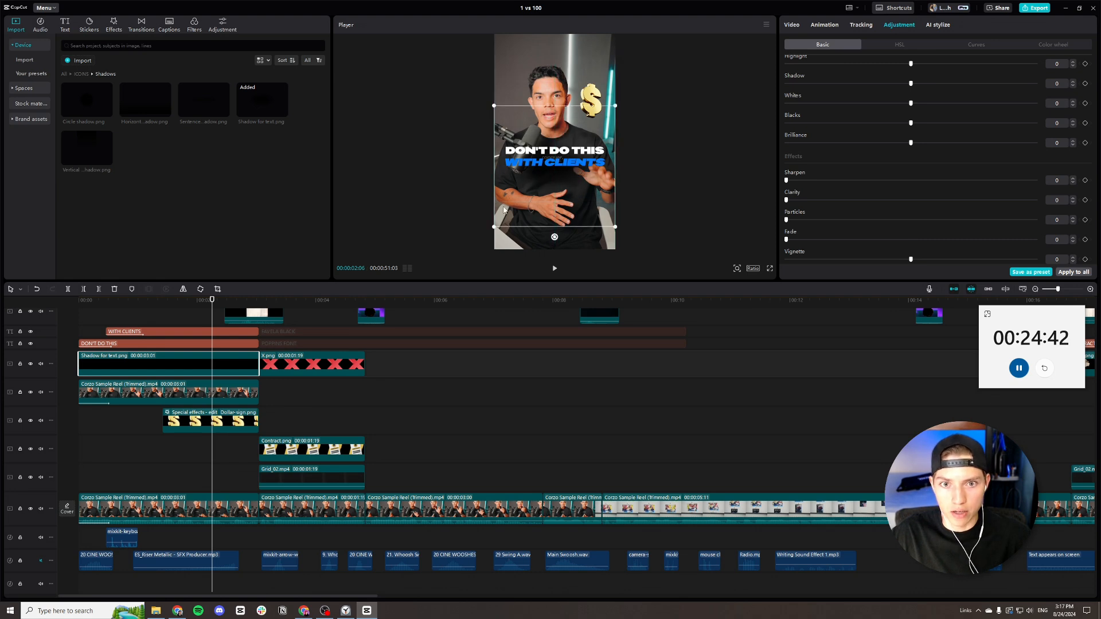
{"action": "left_click_drag", "start_coordinate": [534, 207], "coordinate": [450, 226]}
{"action": "mouse_move", "coordinate": [549, 180]}
{"action": "left_mouse_down"}
{"action": "mouse_move", "coordinate": [549, 193]}
{"action": "mouse_move", "coordinate": [548, 179]}
{"action": "left_mouse_up"}
{"action": "mouse_move", "coordinate": [479, 234]}
{"action": "left_mouse_down"}
{"action": "mouse_move", "coordinate": [458, 239]}
{"action": "mouse_move", "coordinate": [467, 238]}
{"action": "left_mouse_up"}
Apply the Fade In intro animation to the text shadow clip with a 0.8 s duration.
{"action": "left_click", "coordinate": [825, 25]}
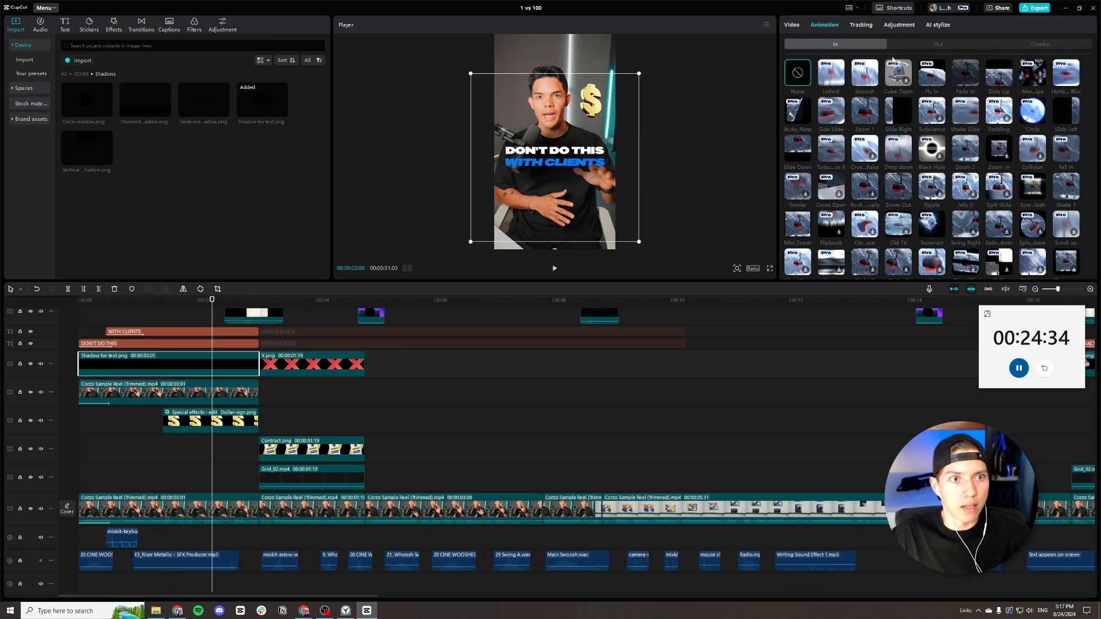
{"action": "left_click", "coordinate": [965, 74]}
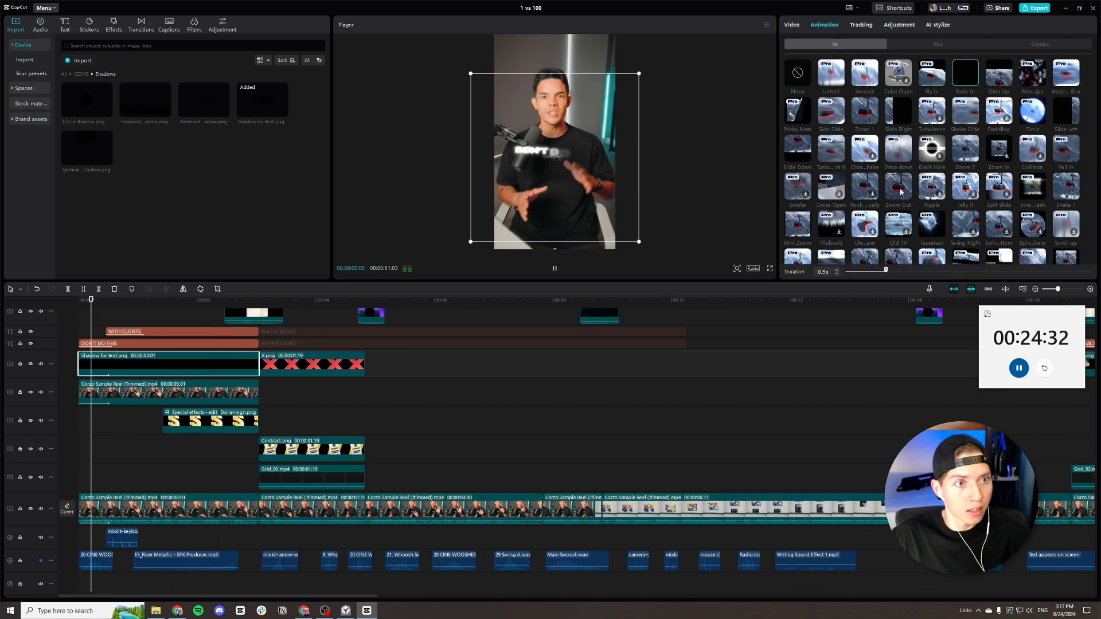
{"action": "left_click_drag", "start_coordinate": [907, 276], "coordinate": [911, 276]}
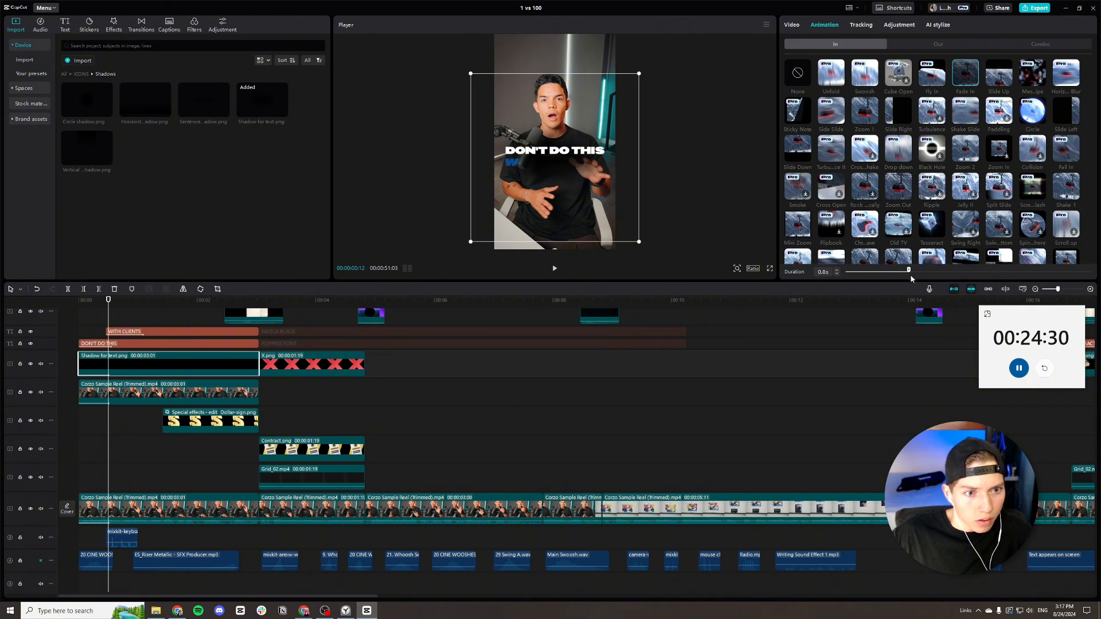
Play back the opening with the two titles and the dollar sign, reviewing it full-screen to check the text shadow's fade-in.
{"action": "key", "text": "space"}
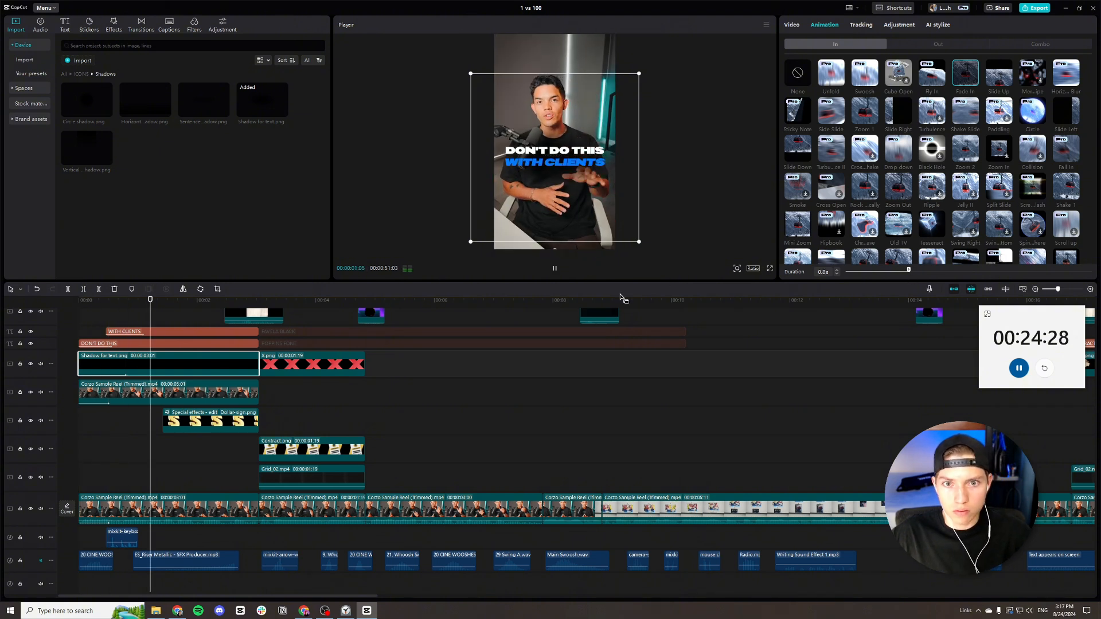
{"action": "key", "text": "space"}
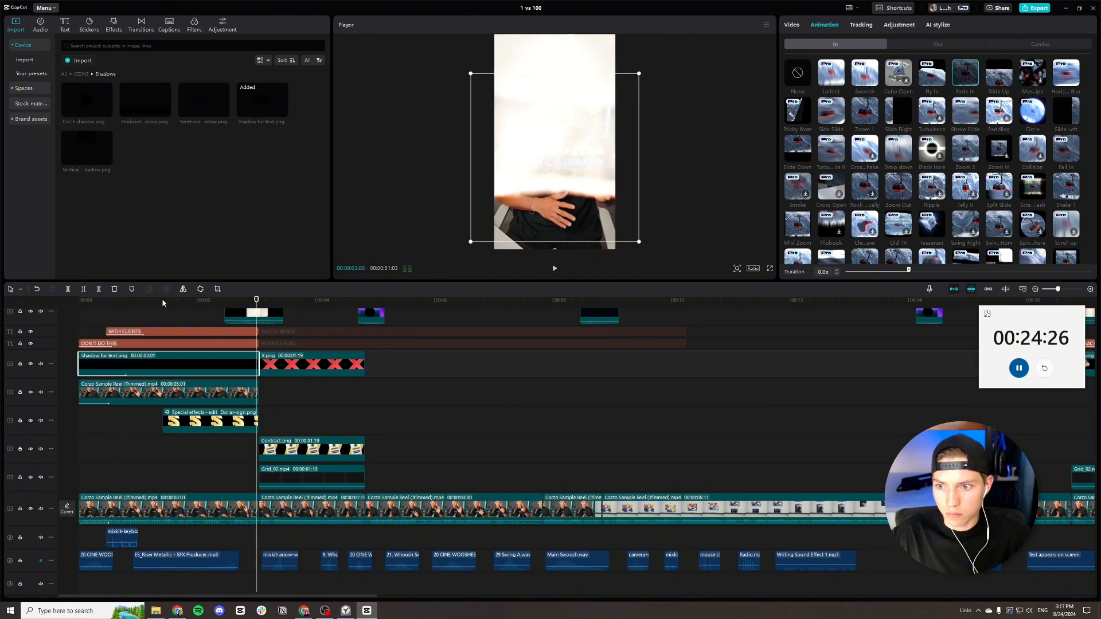
{"action": "left_click", "coordinate": [164, 301]}
{"action": "key", "text": "ctrl+shift+f"}
{"action": "key", "text": "space"}
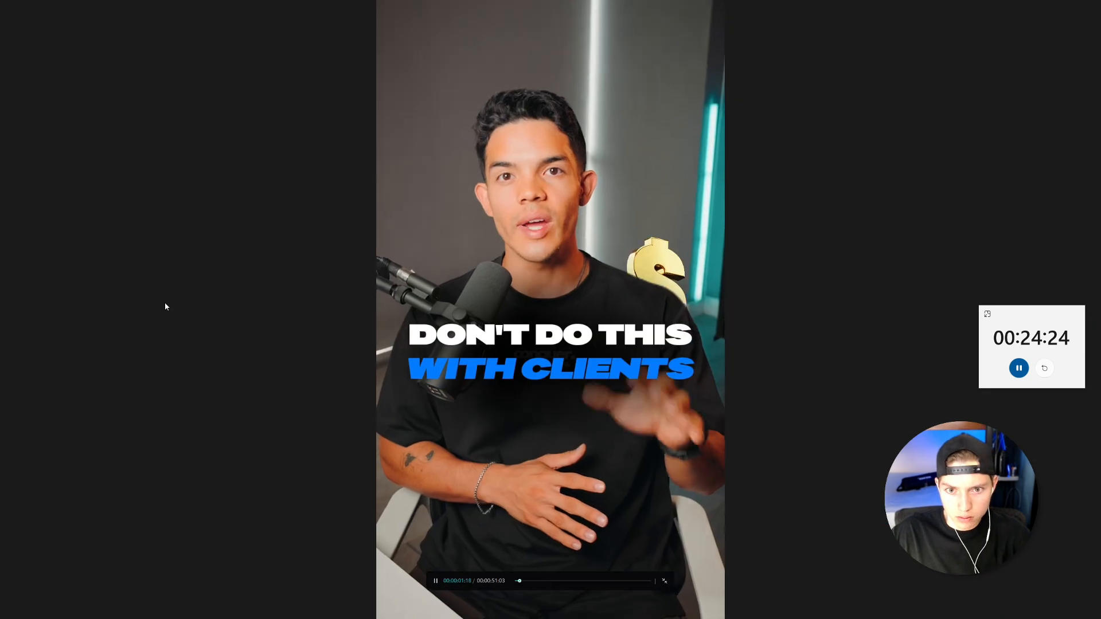
{"action": "key", "text": "space"}
{"action": "key", "text": "Escape"}
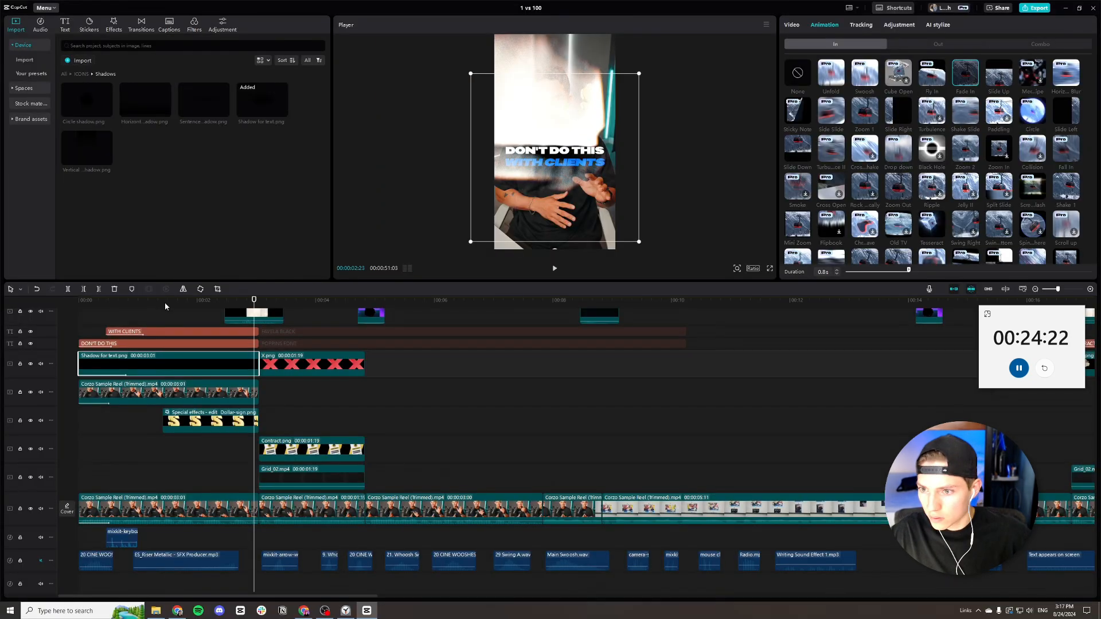
{"action": "left_click", "coordinate": [138, 304]}
{"action": "key", "text": "ctrl+shift+f"}
{"action": "key", "text": "space"}
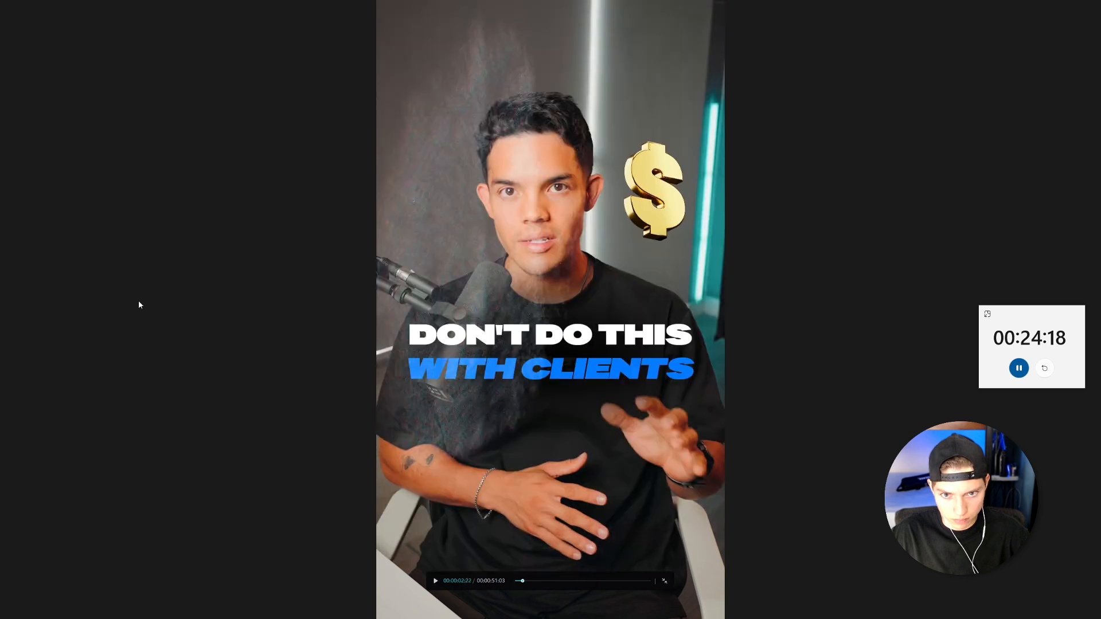
{"action": "key", "text": "Escape"}
Show the scale keyframe graph of the opening main-track clip and play back the zoom from its first keyframe.
{"action": "left_click", "coordinate": [184, 518]}
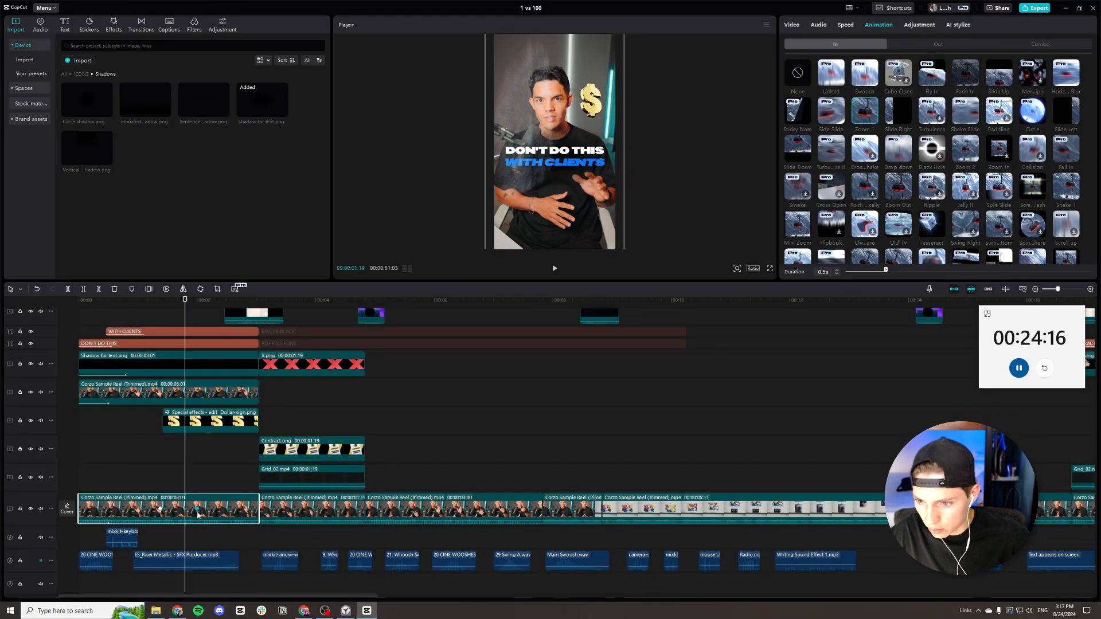
{"action": "key", "text": "space"}
{"action": "left_click", "coordinate": [152, 311]}
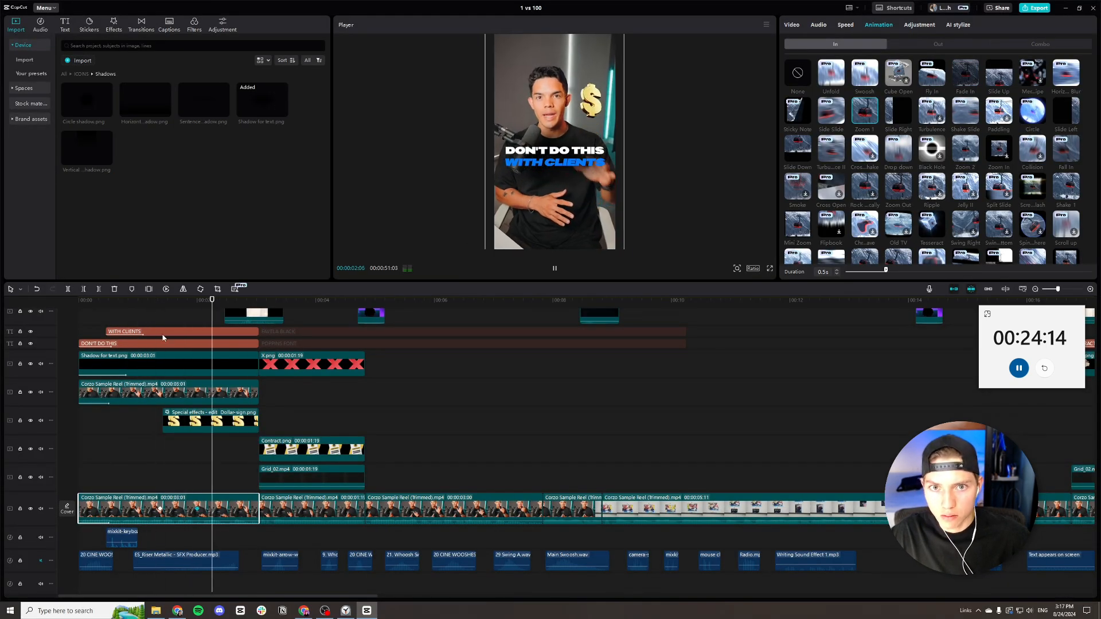
{"action": "key", "text": "space"}
{"action": "left_click", "coordinate": [197, 514]}
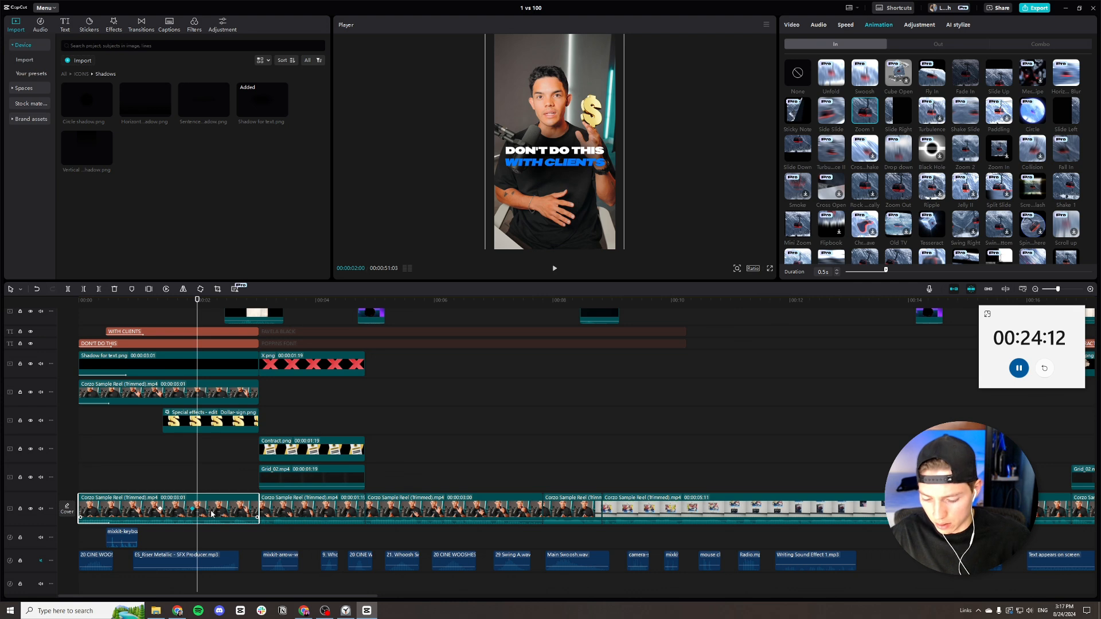
{"action": "key", "text": "alt+k"}
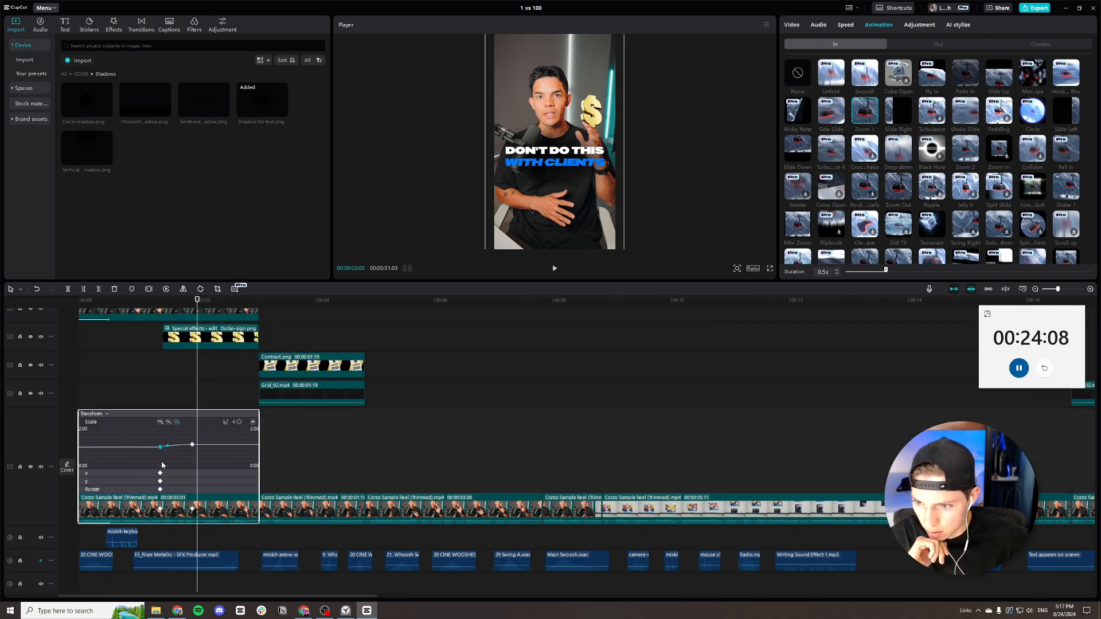
{"action": "left_click", "coordinate": [161, 510]}
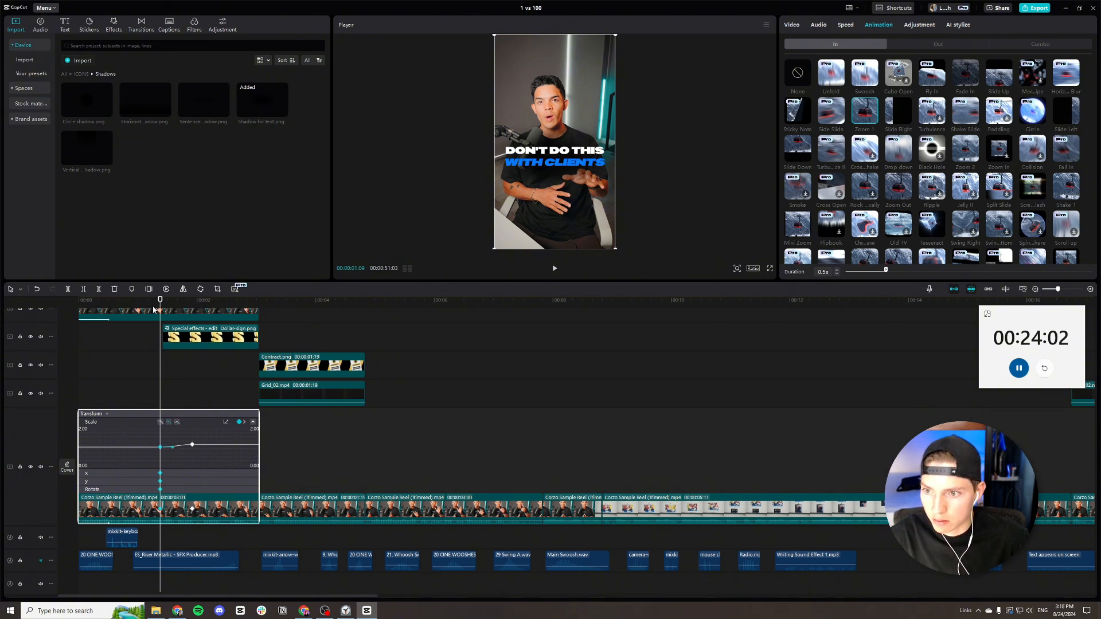
{"action": "key", "text": "space"}
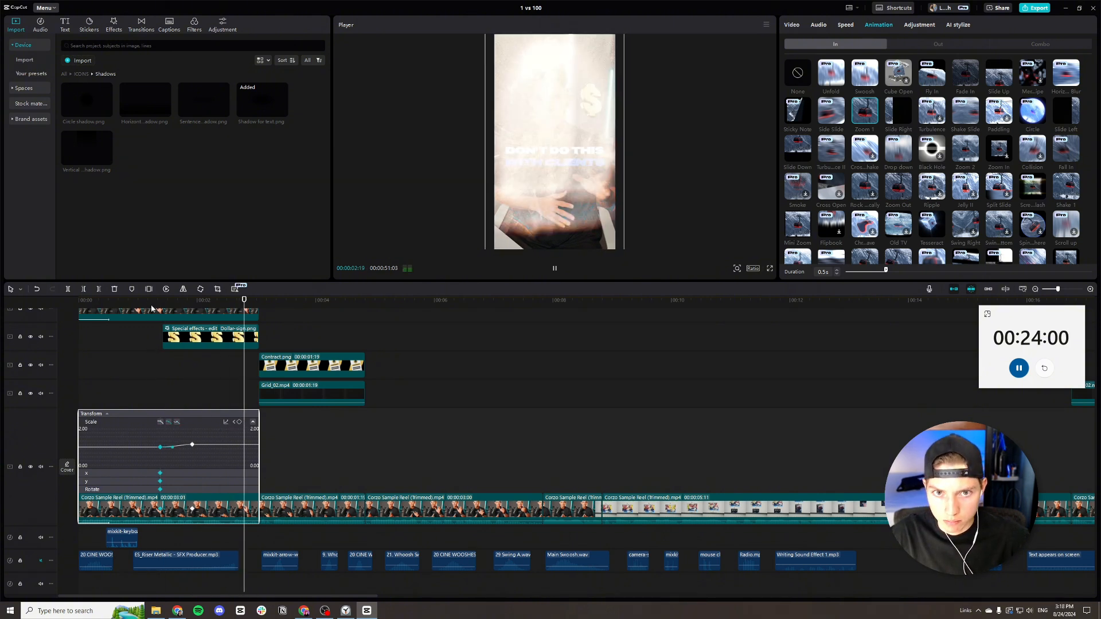
{"action": "key", "text": "space"}
Apply the Ease Out 3 graph to the dollar sign's Y position keyframes, and collapse the keyframe graphs.
{"action": "left_click", "coordinate": [220, 346]}
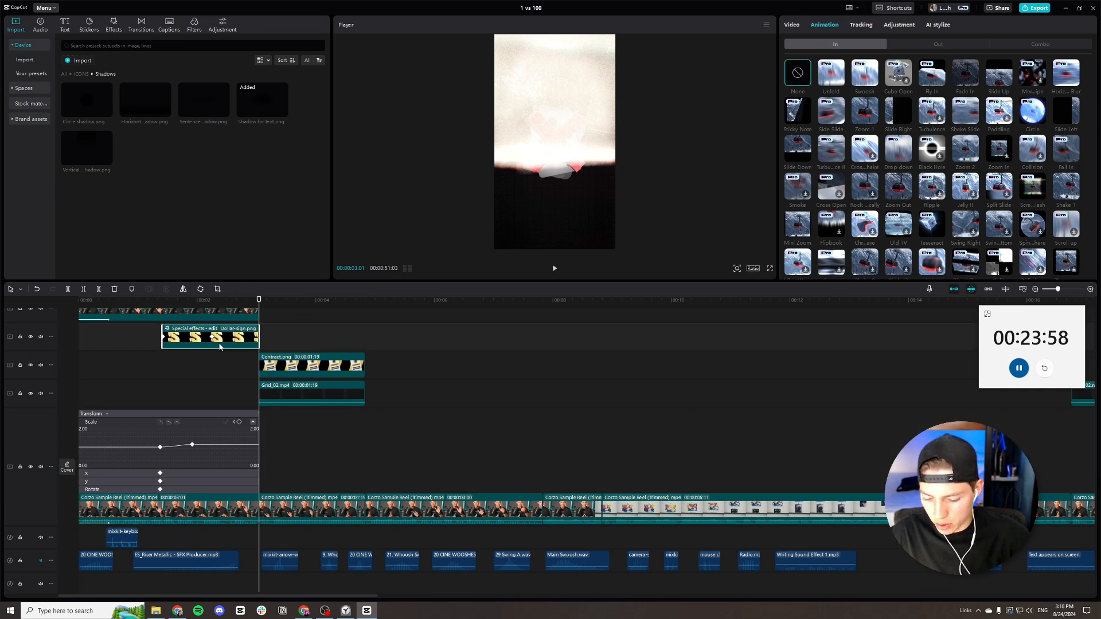
{"action": "scroll", "coordinate": [230, 357], "scroll_direction": "up", "scroll_amount": 3}
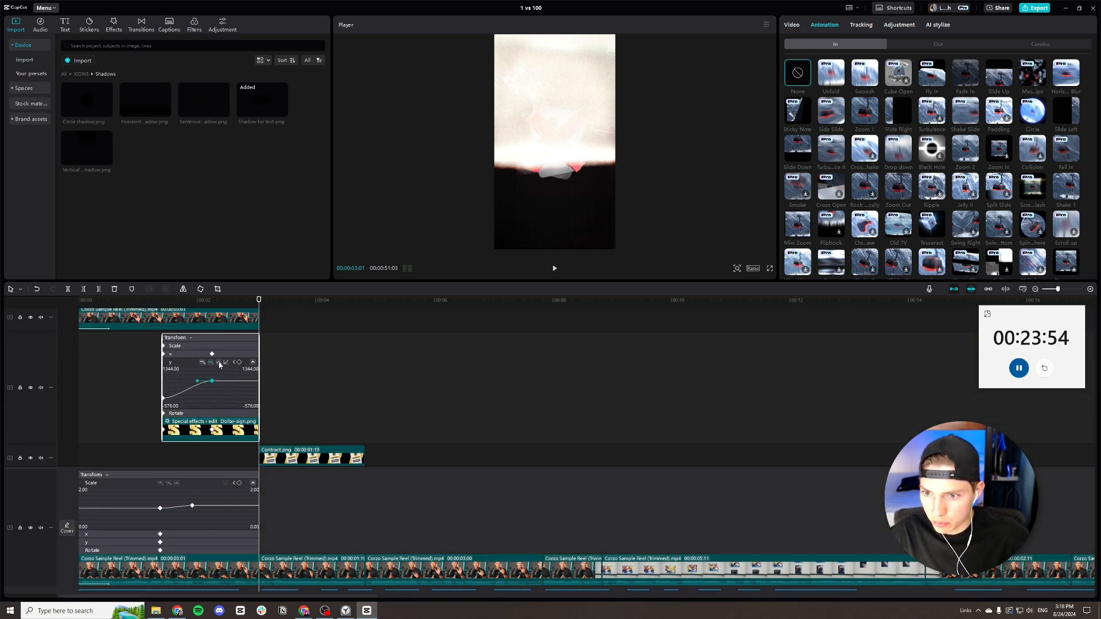
{"action": "left_click", "coordinate": [226, 364]}
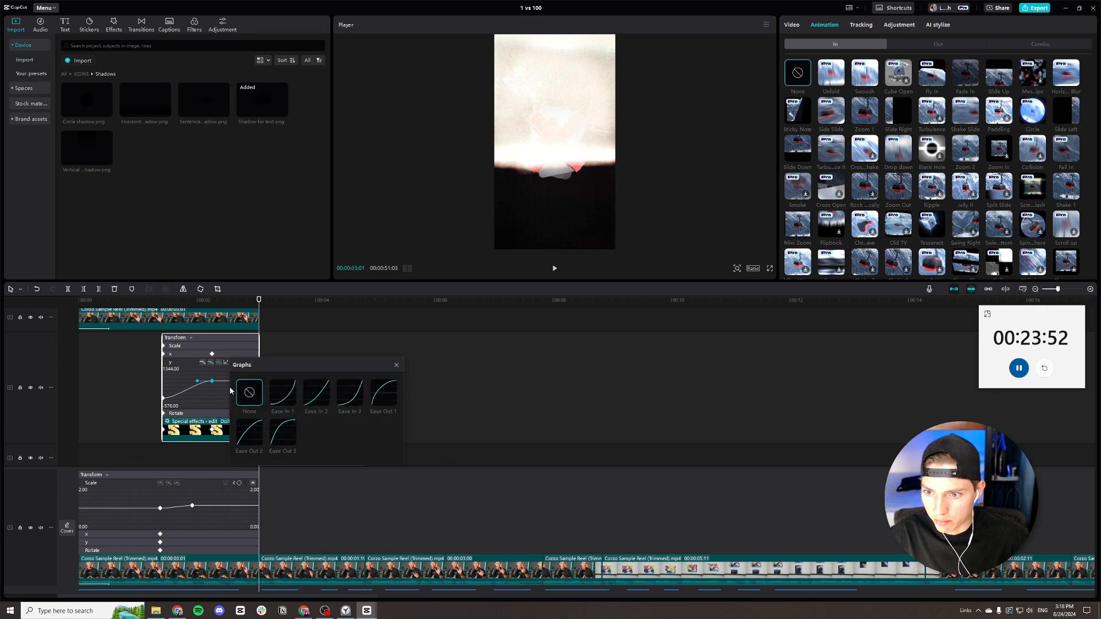
{"action": "left_click", "coordinate": [282, 431]}
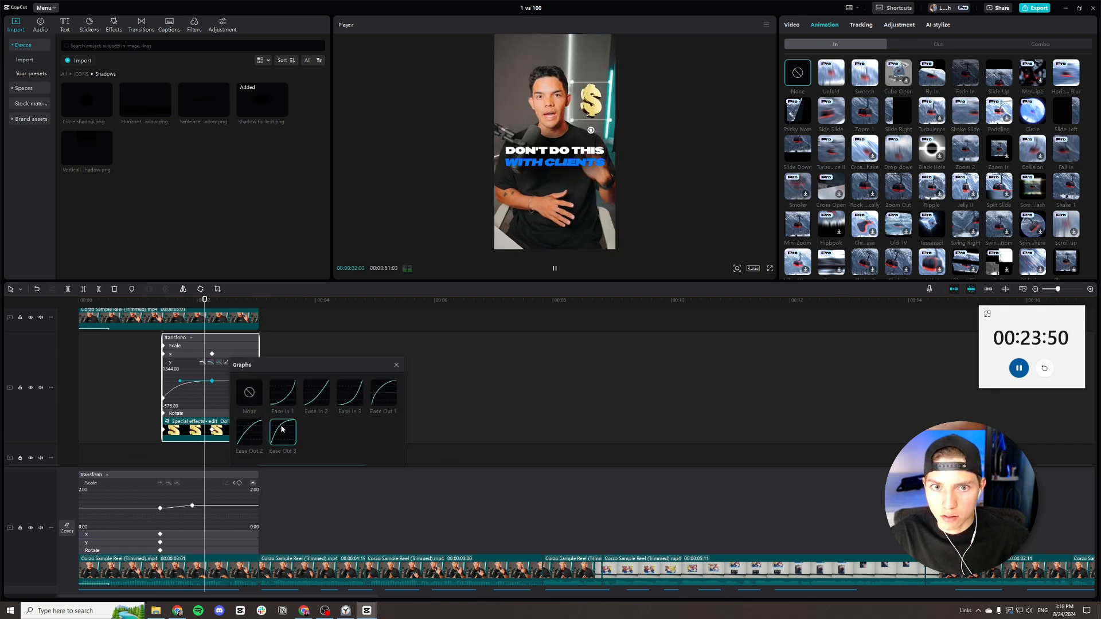
{"action": "left_click", "coordinate": [397, 365]}
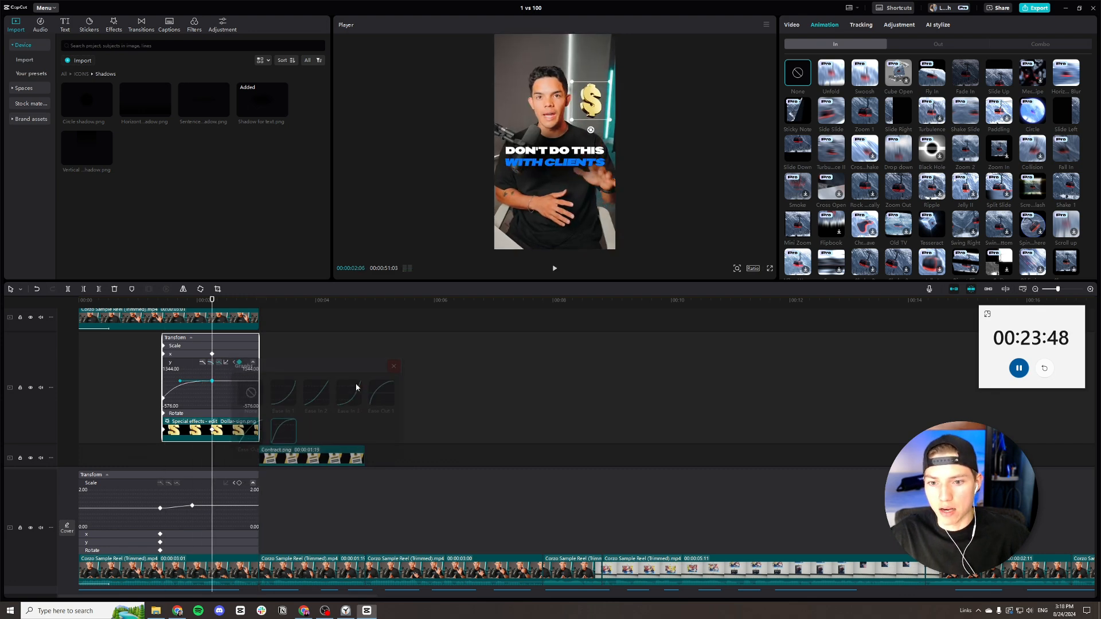
{"action": "left_click", "coordinate": [232, 434]}
{"action": "left_click", "coordinate": [224, 571]}
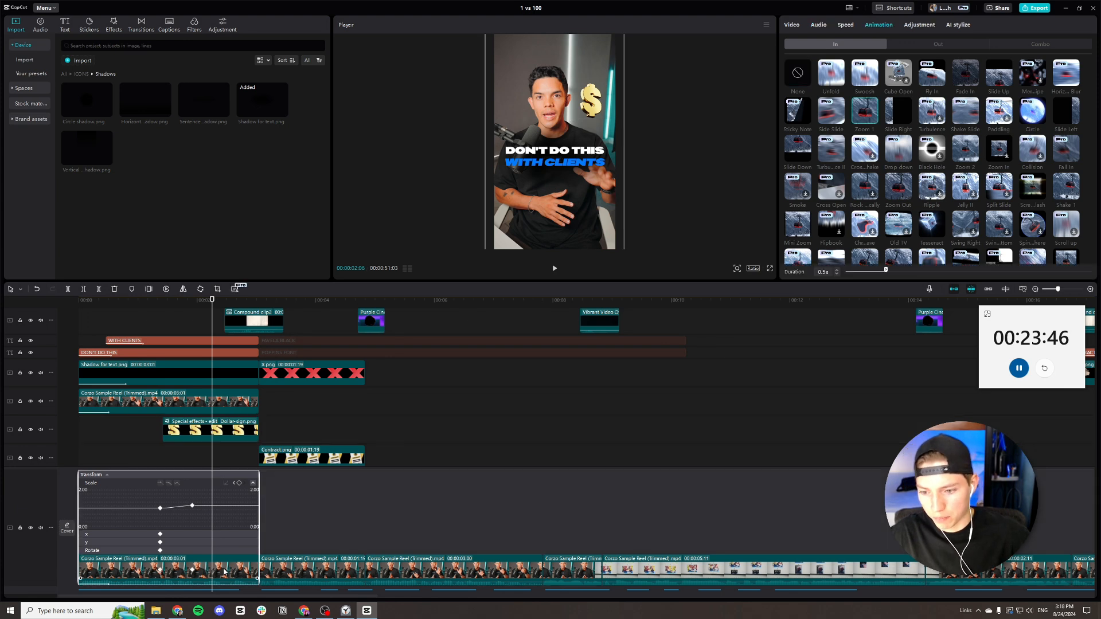
{"action": "key", "text": "alt+k"}
Trim the start of the X.png clip to a 1-second duration and lower its opacity to 70%.
{"action": "key", "text": "space"}
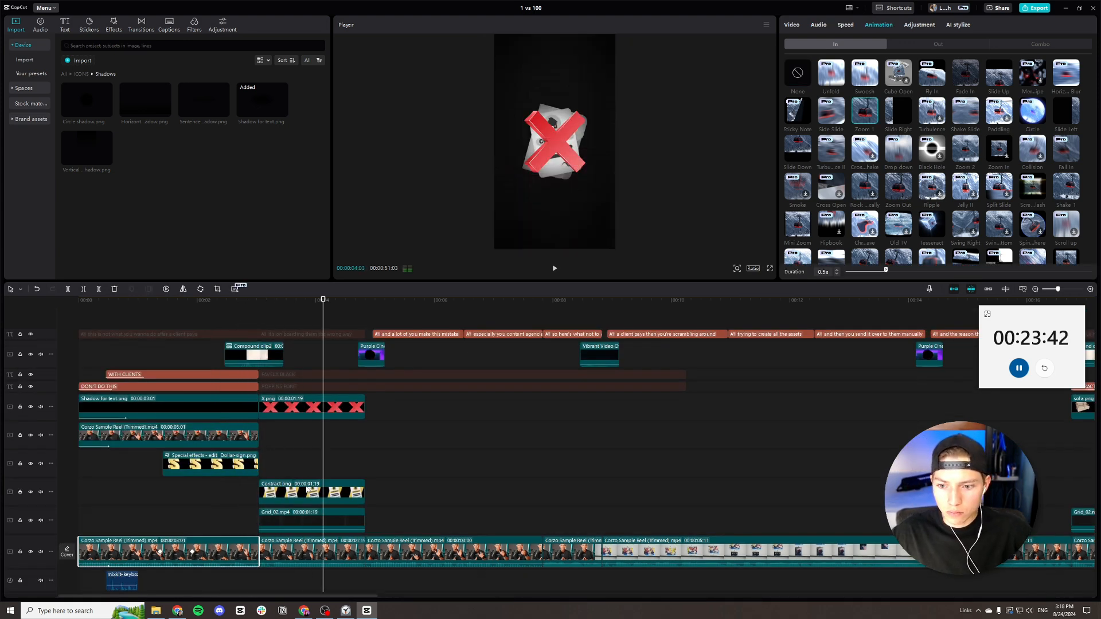
{"action": "left_click", "coordinate": [318, 405]}
{"action": "left_click_drag", "start_coordinate": [257, 407], "coordinate": [305, 407]}
{"action": "left_click", "coordinate": [792, 25]}
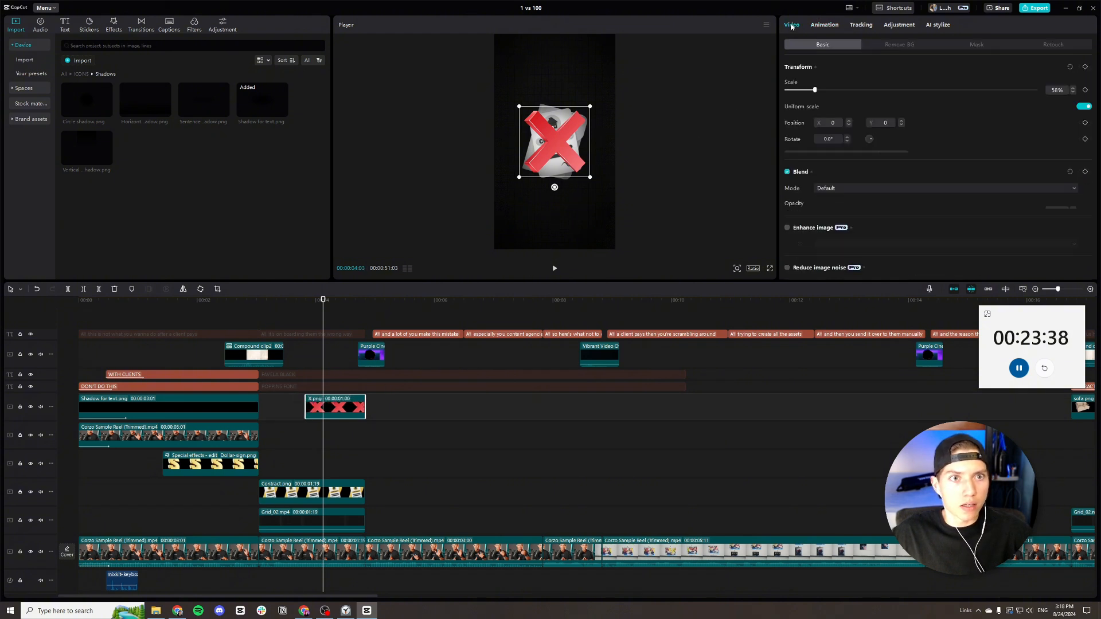
{"action": "left_click_drag", "start_coordinate": [1006, 223], "coordinate": [956, 223]}
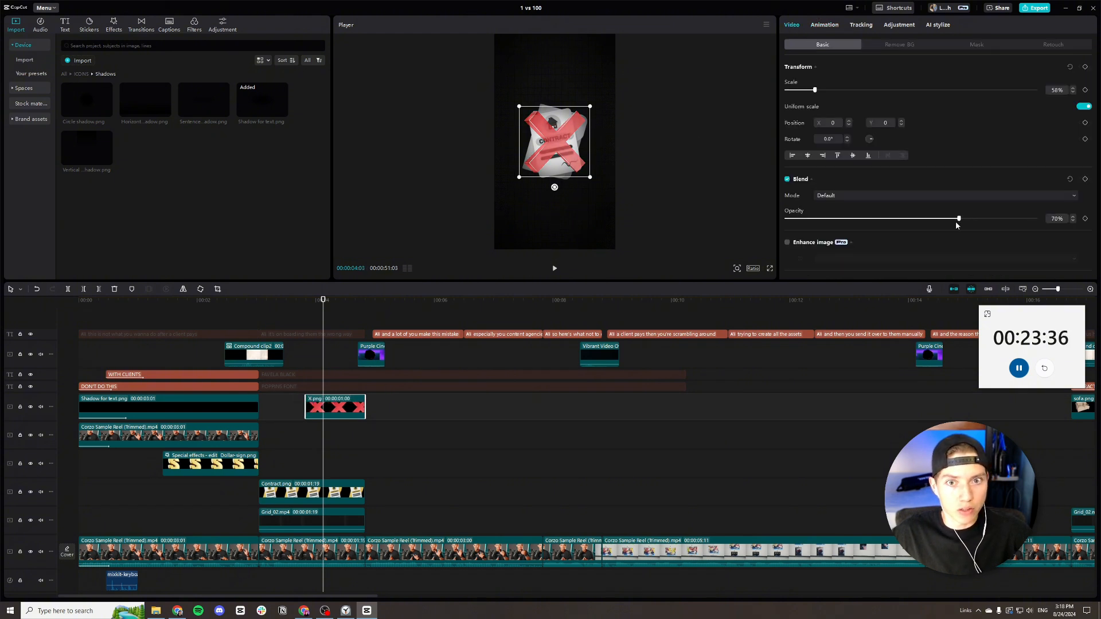
Set the vignette of the X.png clip to 32.
{"action": "left_click", "coordinate": [901, 26]}
{"action": "scroll", "coordinate": [926, 247], "scroll_direction": "down", "scroll_amount": 5}
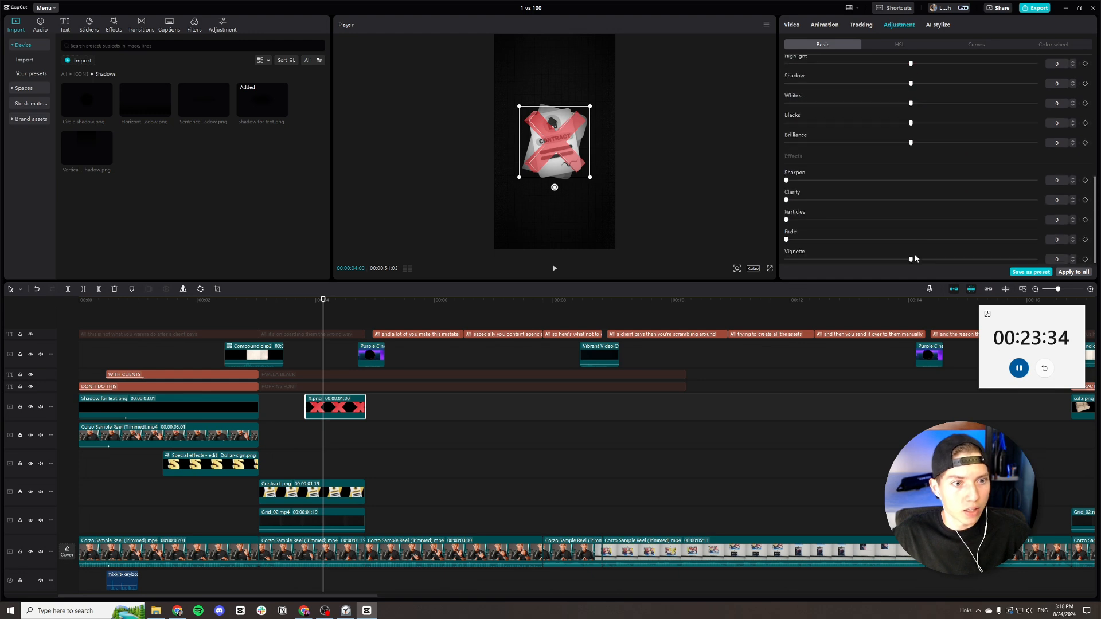
{"action": "left_click_drag", "start_coordinate": [911, 259], "coordinate": [975, 266]}
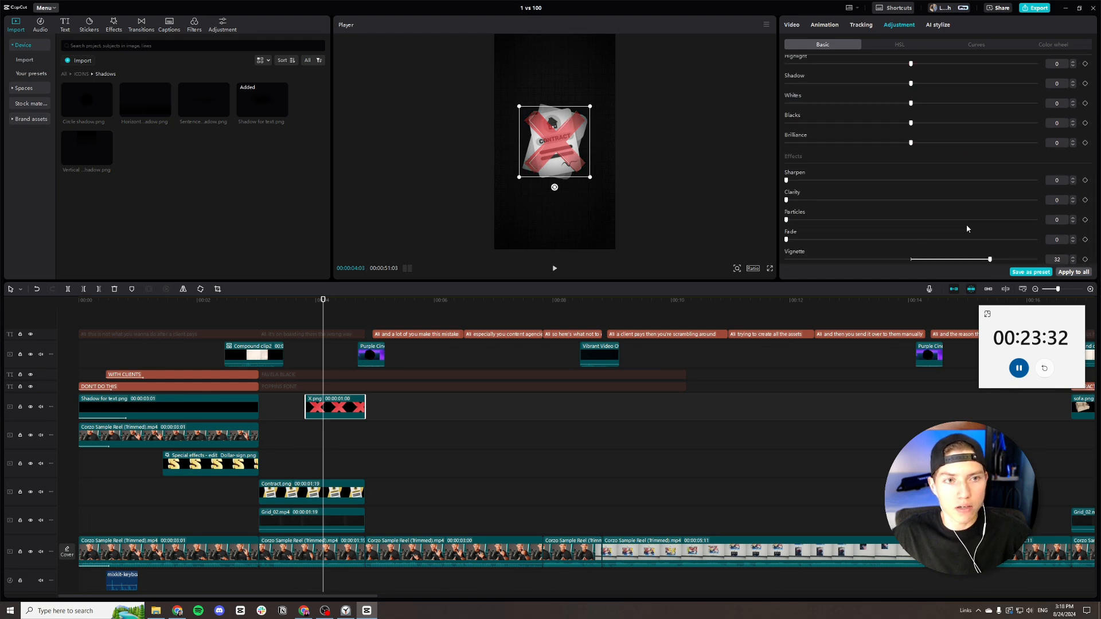
Apply the Zoom 1 intro animation to the X.png clip with a duration of 0.8 s.
{"action": "left_click", "coordinate": [824, 24]}
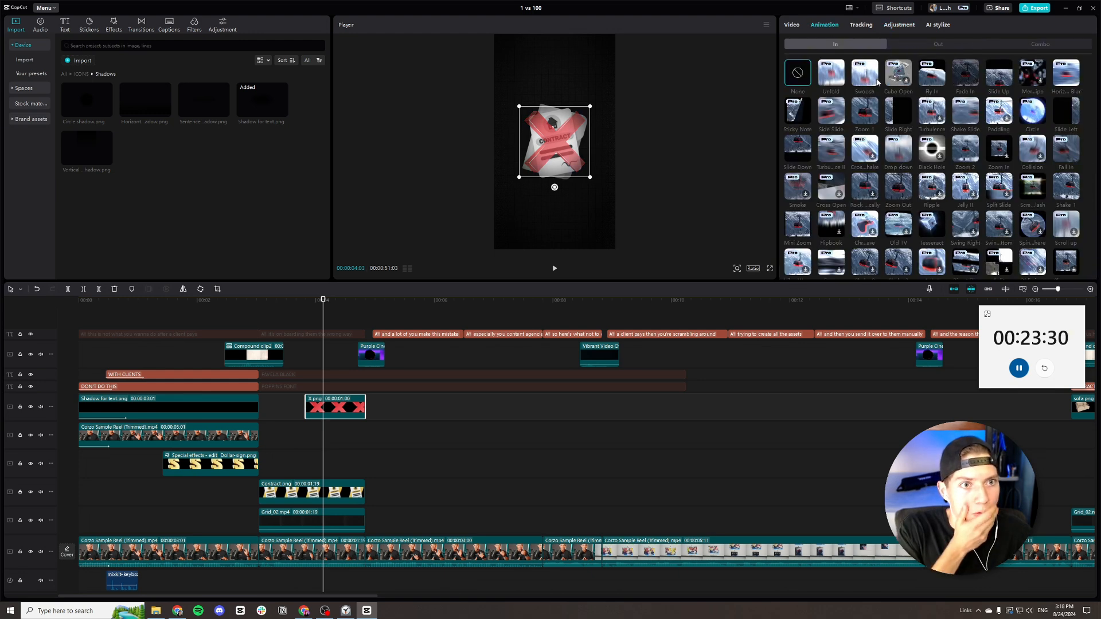
{"action": "left_click", "coordinate": [834, 75]}
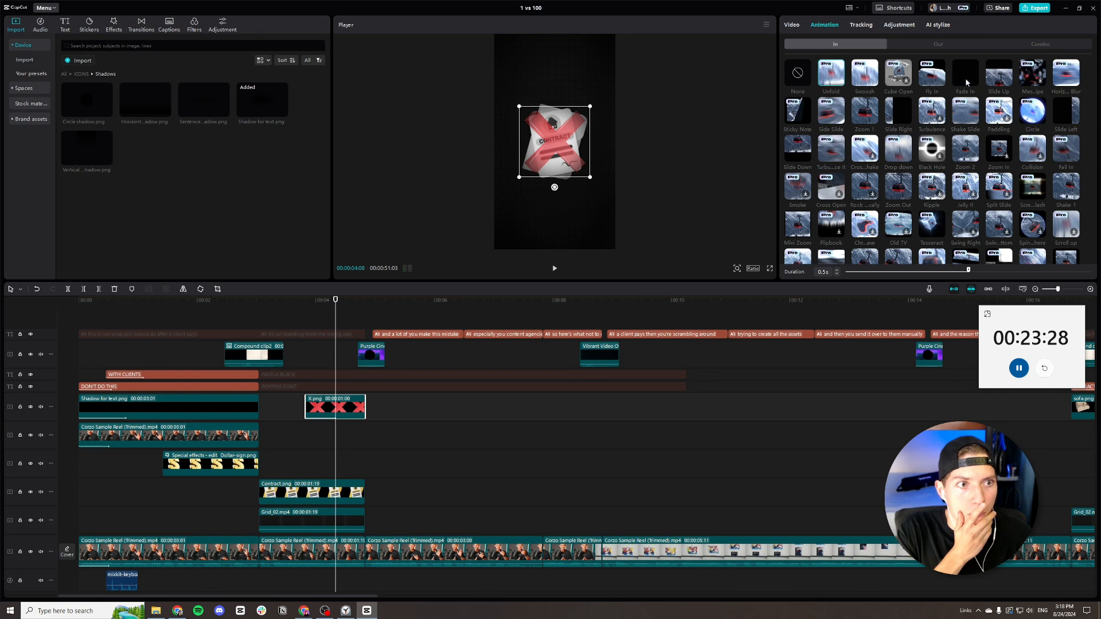
{"action": "left_click", "coordinate": [873, 118]}
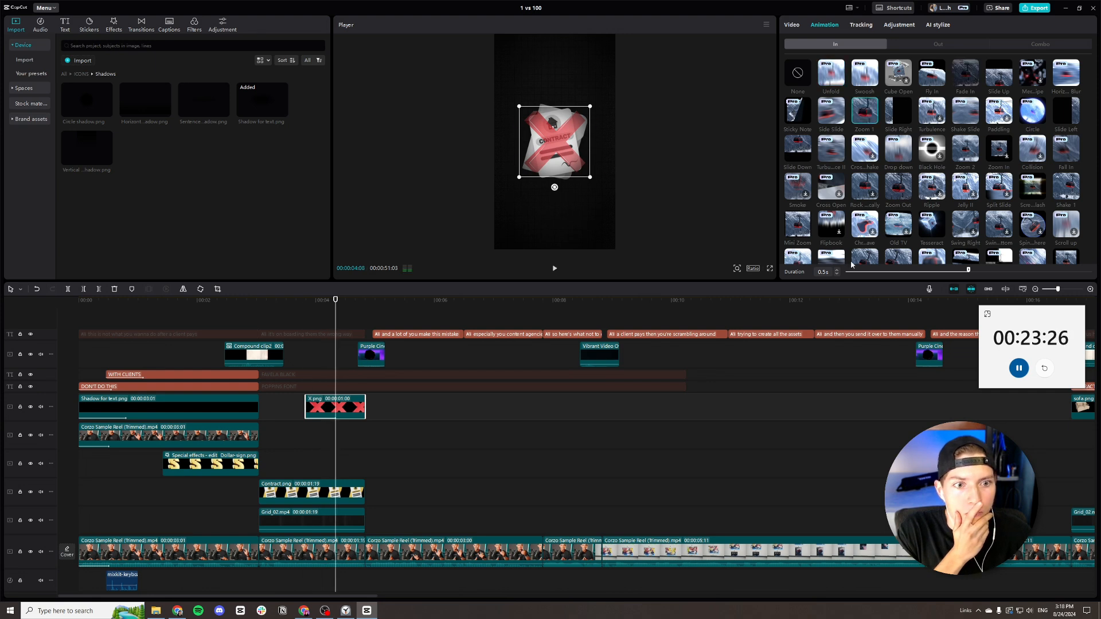
{"action": "left_click_drag", "start_coordinate": [1031, 281], "coordinate": [1038, 280]}
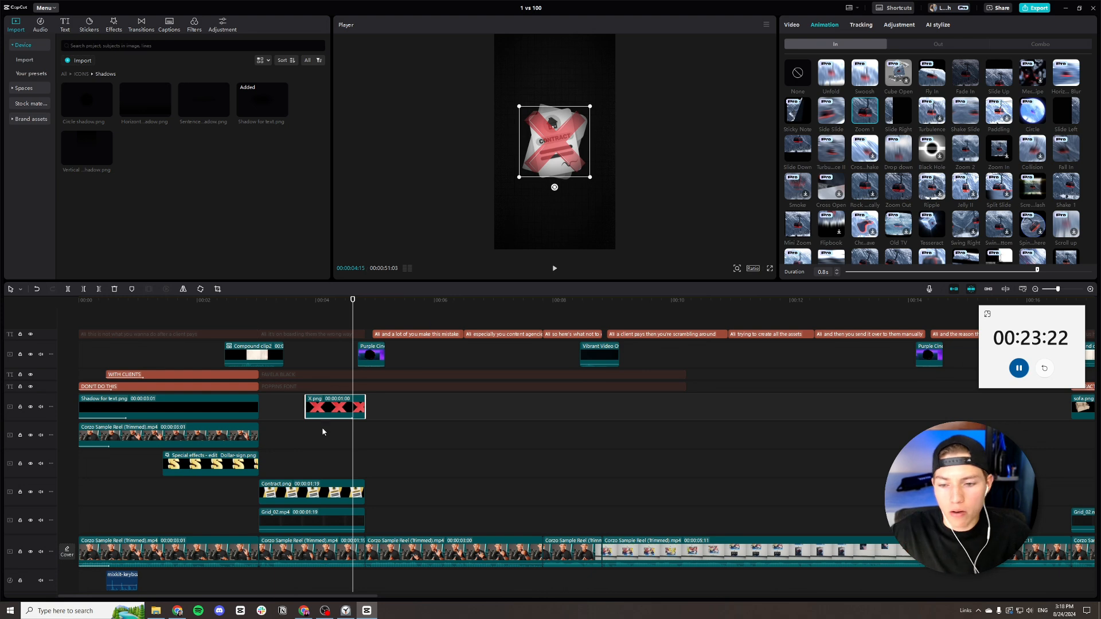
Apply the Slide Up intro animation to the Contract.png clip with a duration of 1.2 s.
{"action": "left_click", "coordinate": [335, 486]}
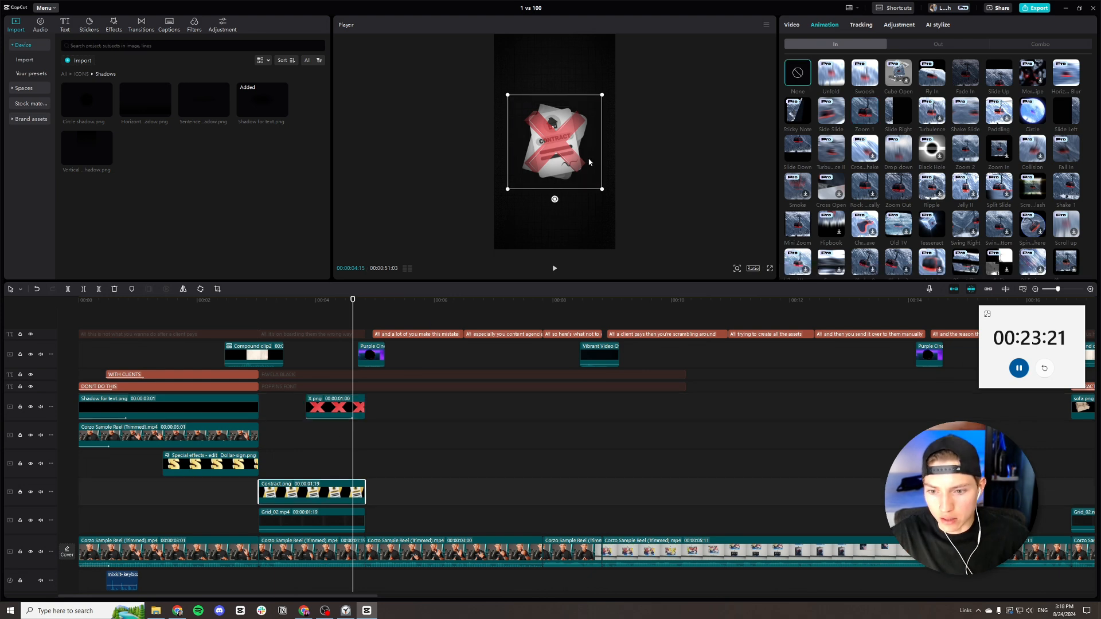
{"action": "left_click", "coordinate": [791, 25]}
{"action": "left_click", "coordinate": [824, 25]}
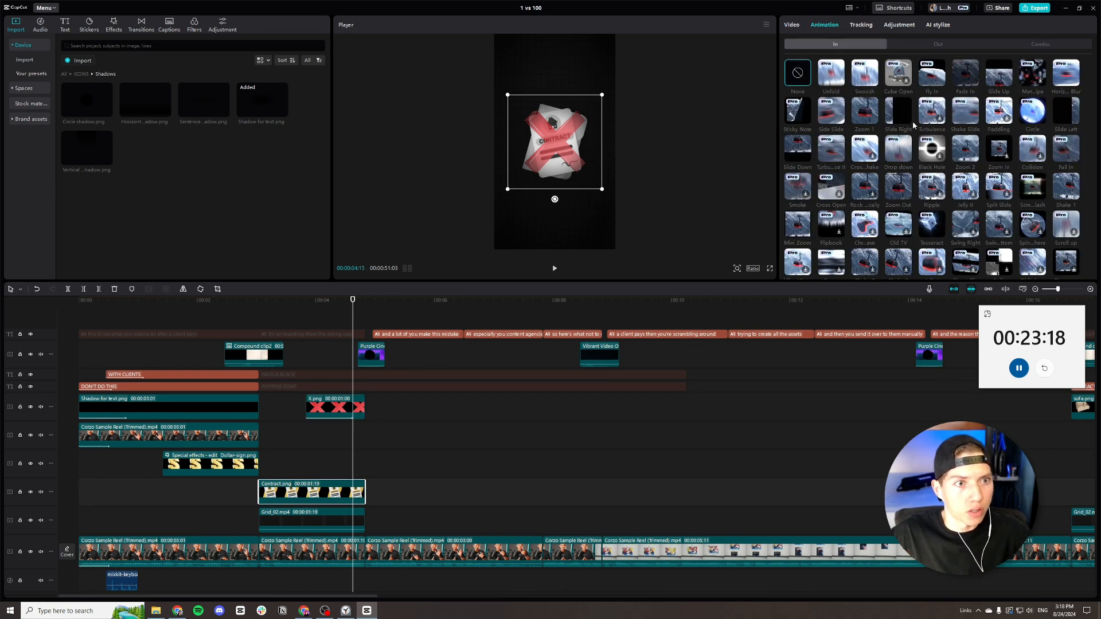
{"action": "left_click", "coordinate": [997, 73]}
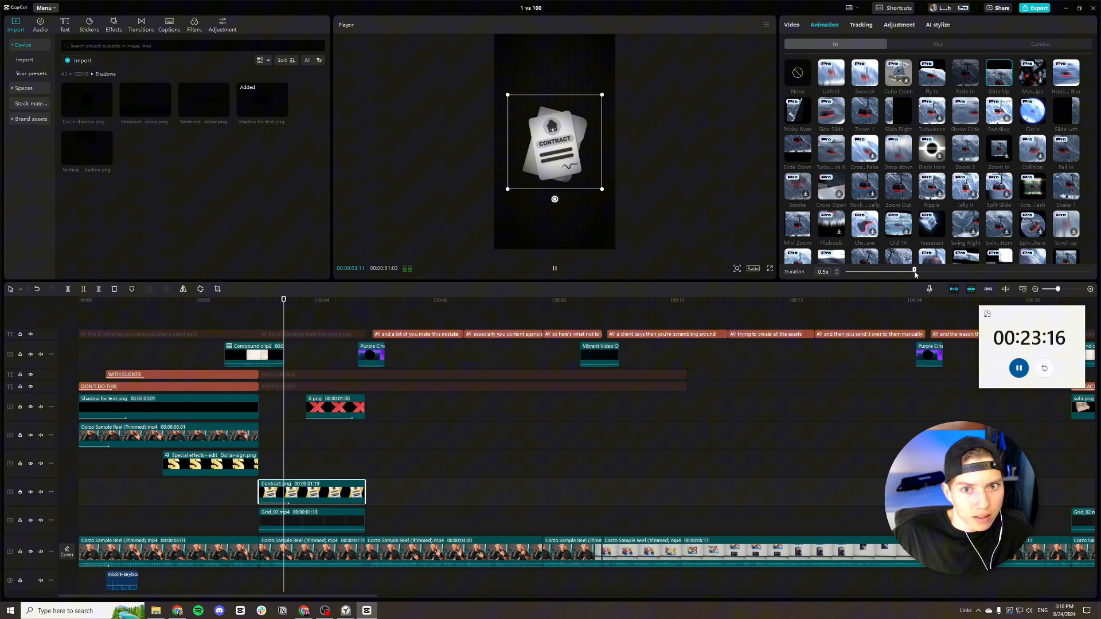
{"action": "left_click_drag", "start_coordinate": [1003, 274], "coordinate": [1009, 275]}
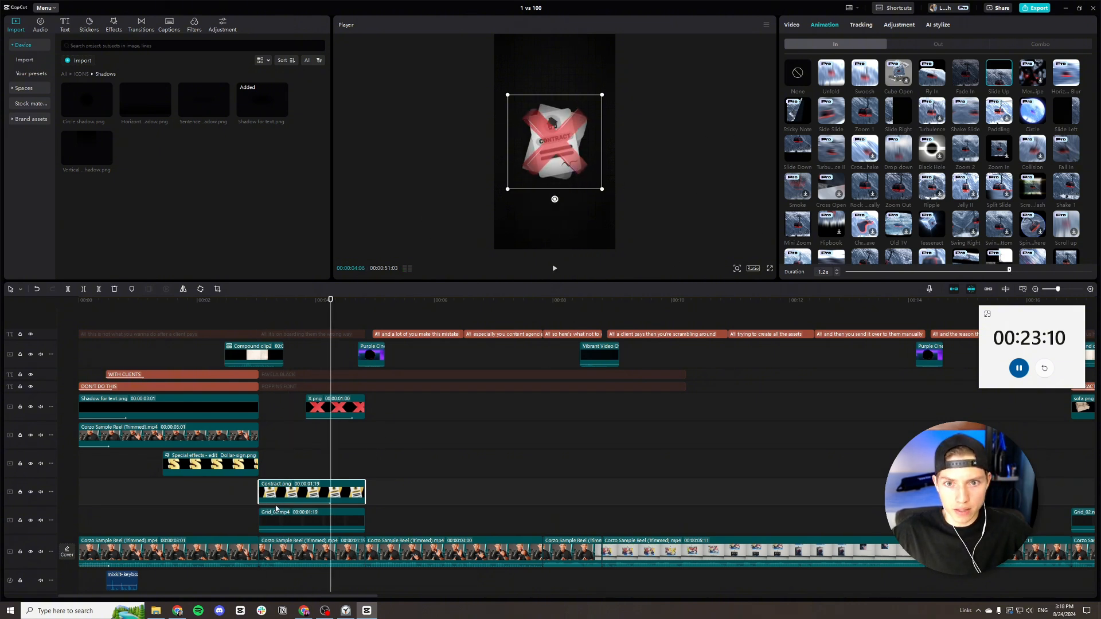
Turn the X.png clip into a compound clip and apply the Fade In intro animation to it with a 0.5 s duration.
{"action": "right_click", "coordinate": [319, 402]}
{"action": "left_click", "coordinate": [368, 395]}
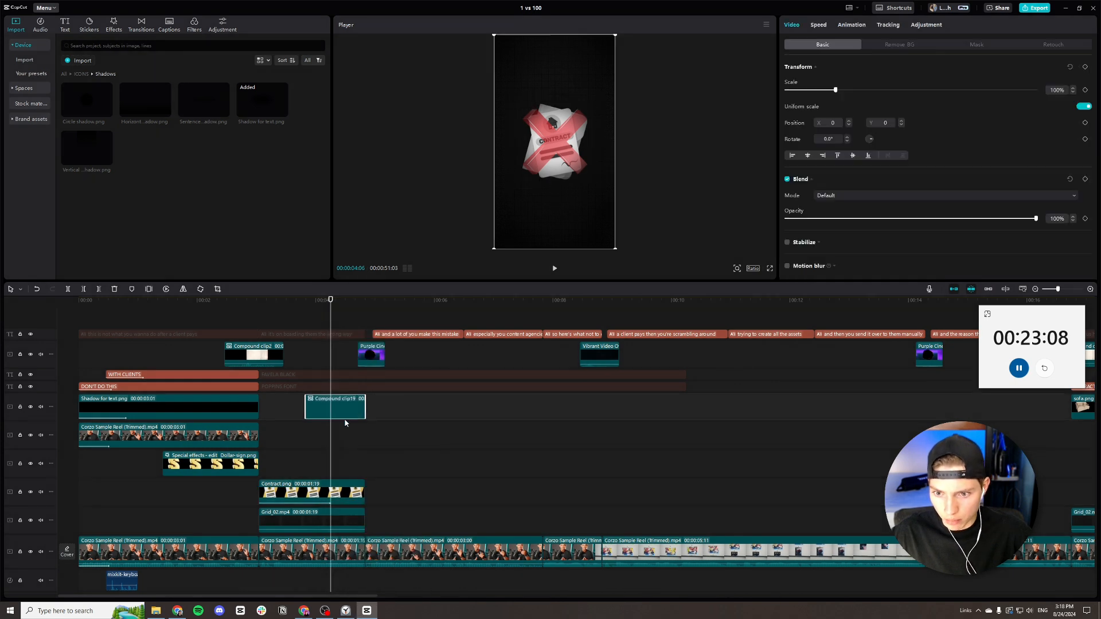
{"action": "left_click", "coordinate": [851, 25]}
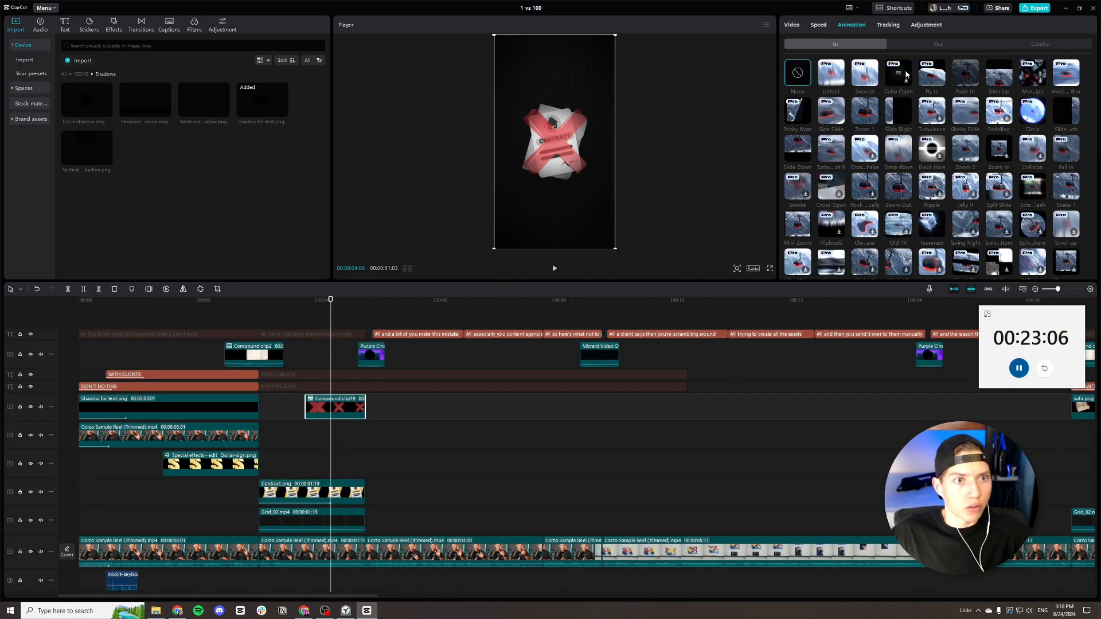
{"action": "left_click", "coordinate": [965, 73]}
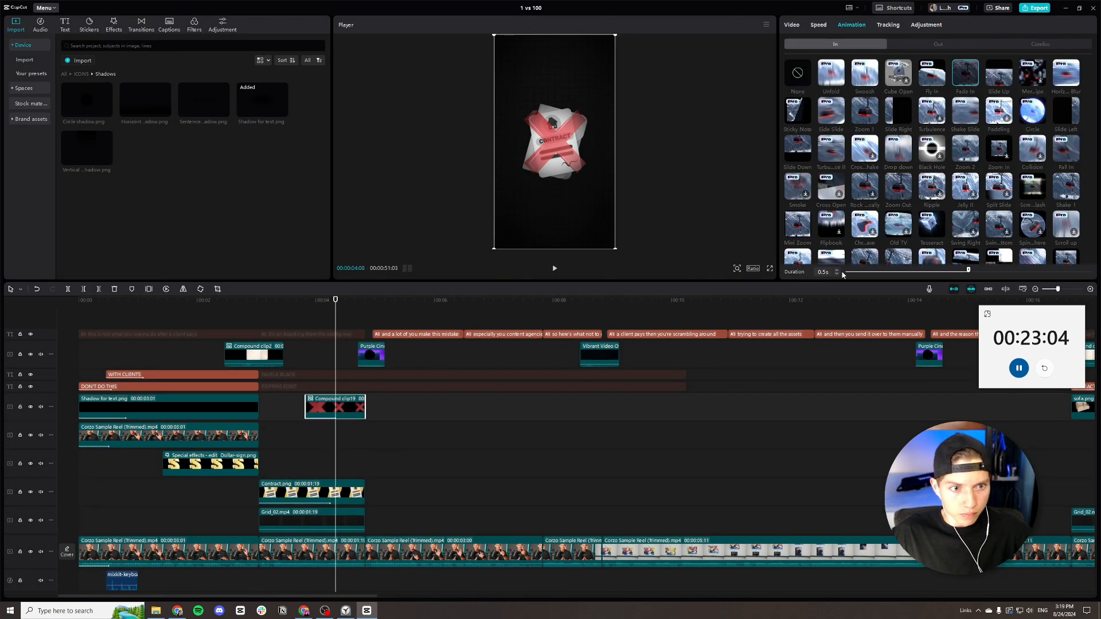
Play back the transition from the opening titles into the contract and X graphics to check their new animations.
{"action": "left_click_drag", "start_coordinate": [336, 313], "coordinate": [290, 337]}
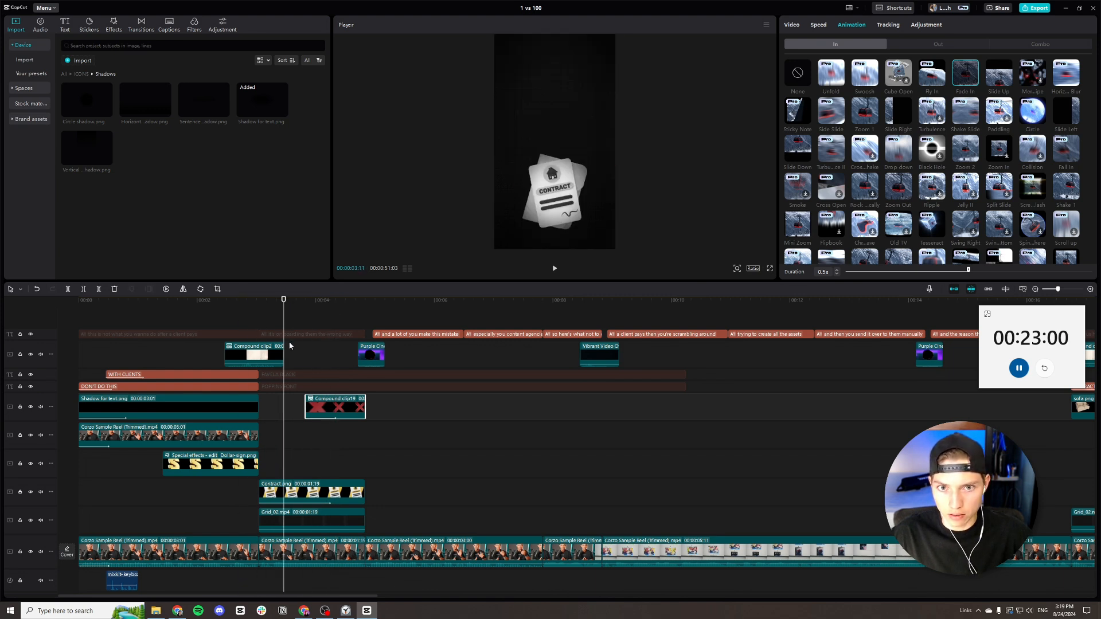
{"action": "left_click", "coordinate": [297, 309]}
{"action": "left_click", "coordinate": [240, 307]}
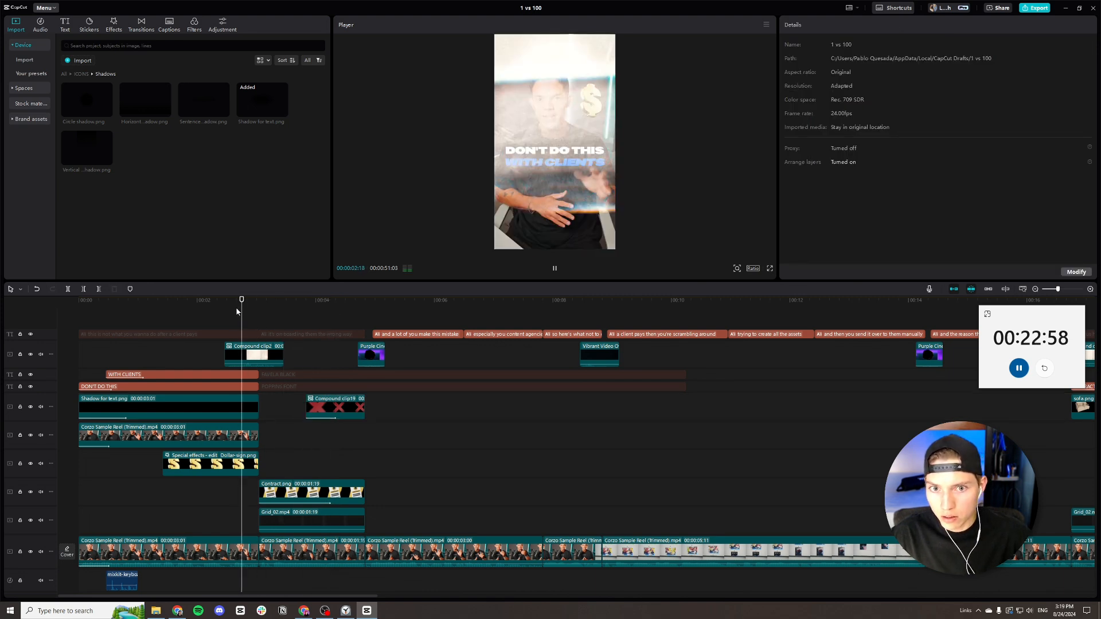
Play the reel through the contract and X graphics into the following talking-head clip, and return to the media library's root folder.
{"action": "key", "text": "space"}
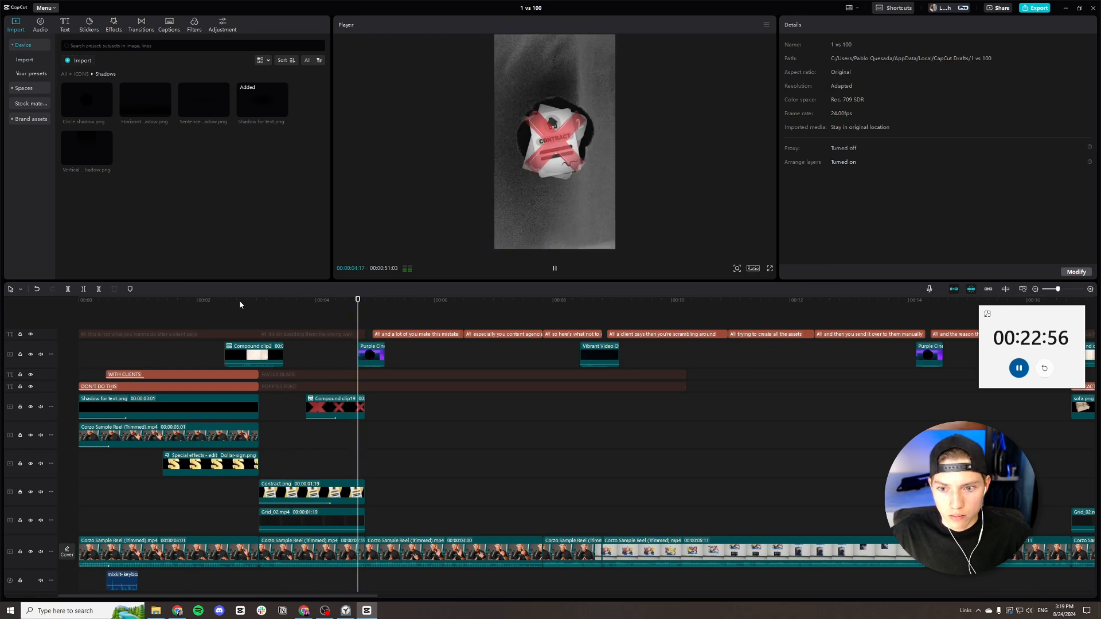
{"action": "key", "text": "space"}
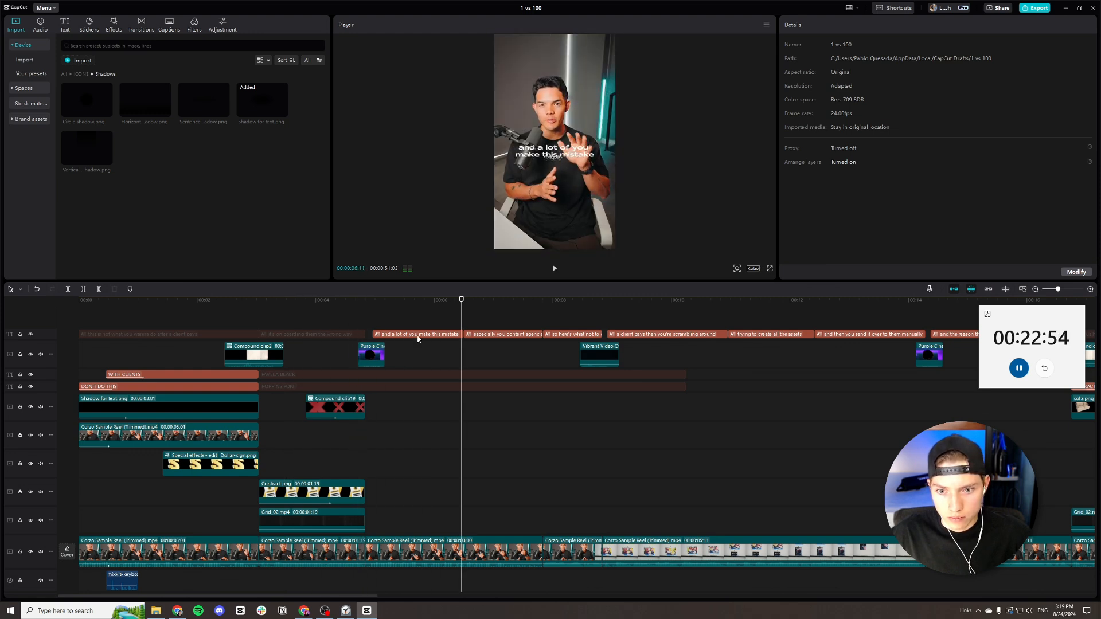
{"action": "scroll", "coordinate": [427, 339], "scroll_direction": "down", "scroll_amount": 2}
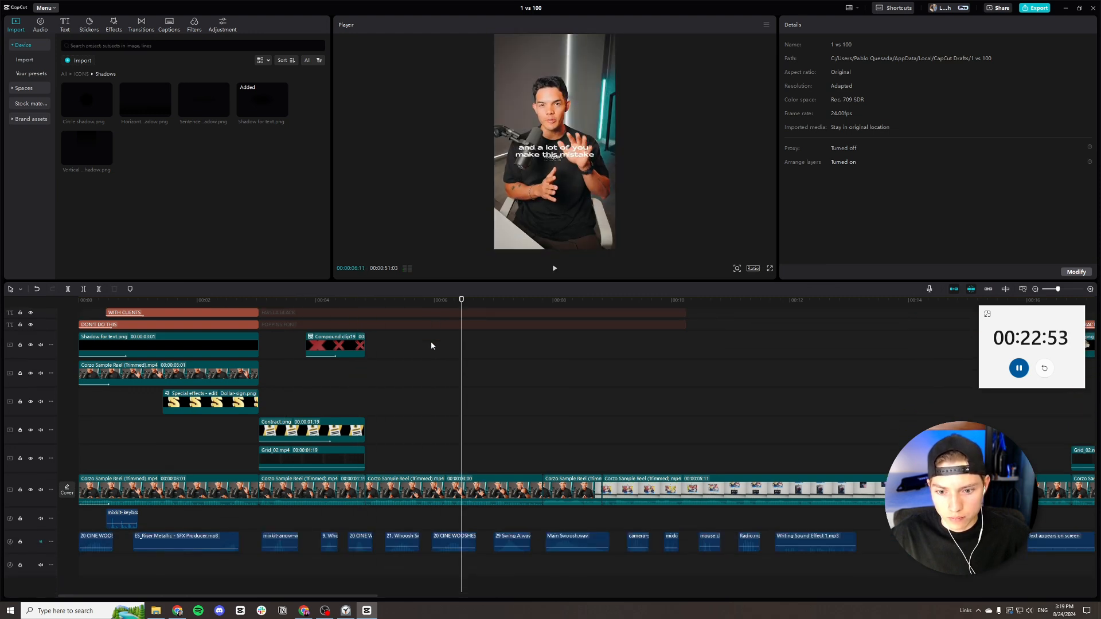
{"action": "left_click", "coordinate": [64, 74]}
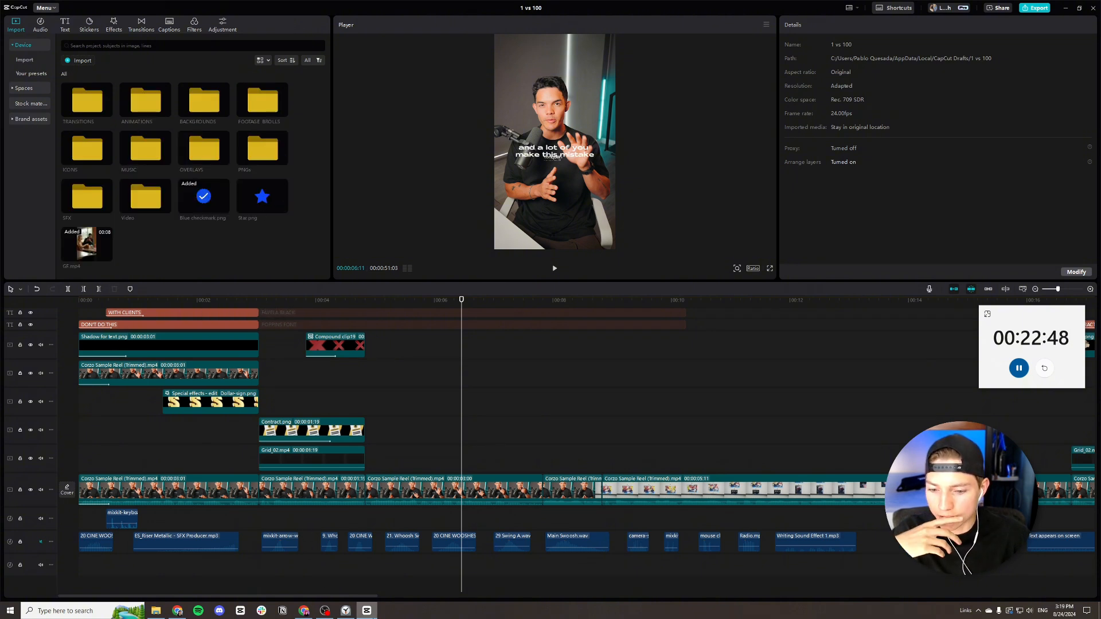
Switch to the Canva design and search its photo elements for "person pointing finger".
{"action": "left_click", "coordinate": [304, 616]}
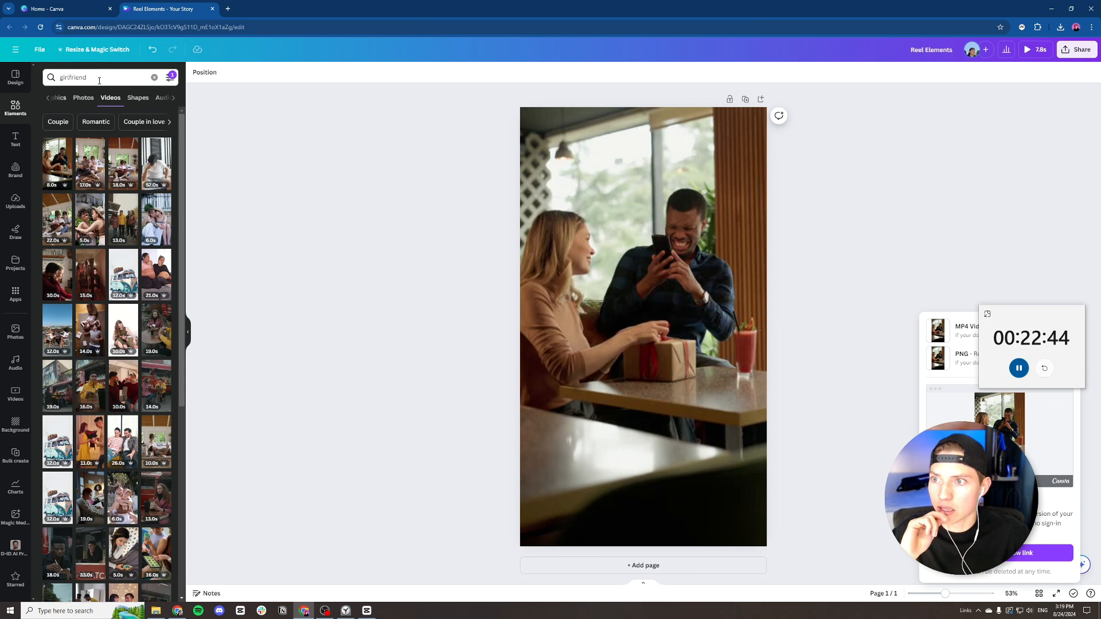
{"action": "left_click", "coordinate": [46, 77]}
{"action": "key", "text": "ctrl+a"}
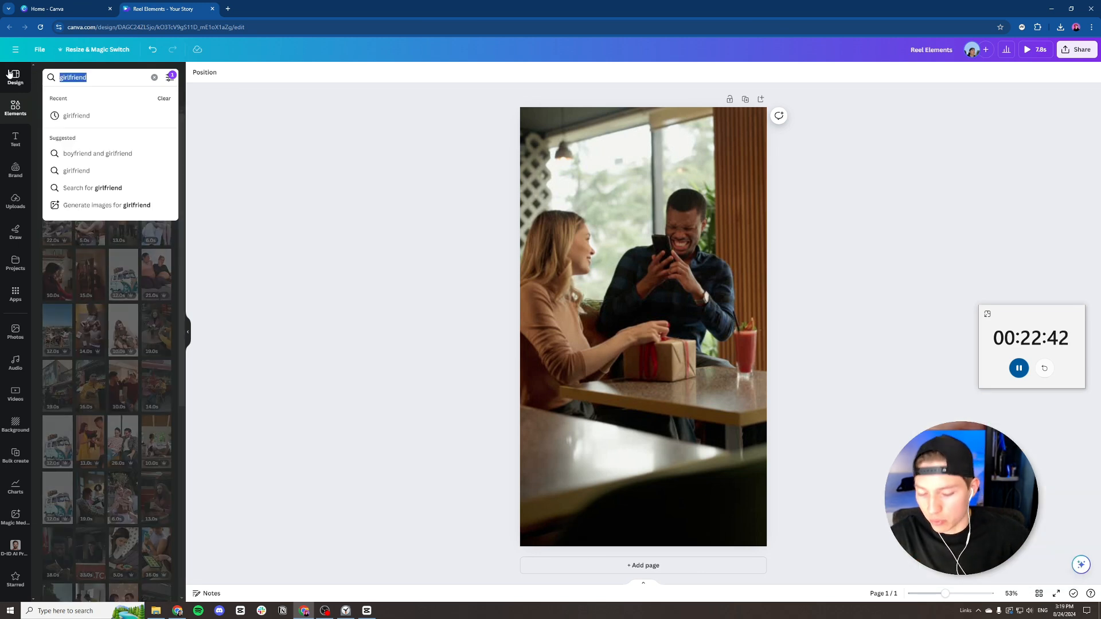
{"action": "type", "text": "o"}
{"action": "key", "text": "BackSpace"}
{"action": "type", "text": "p"}
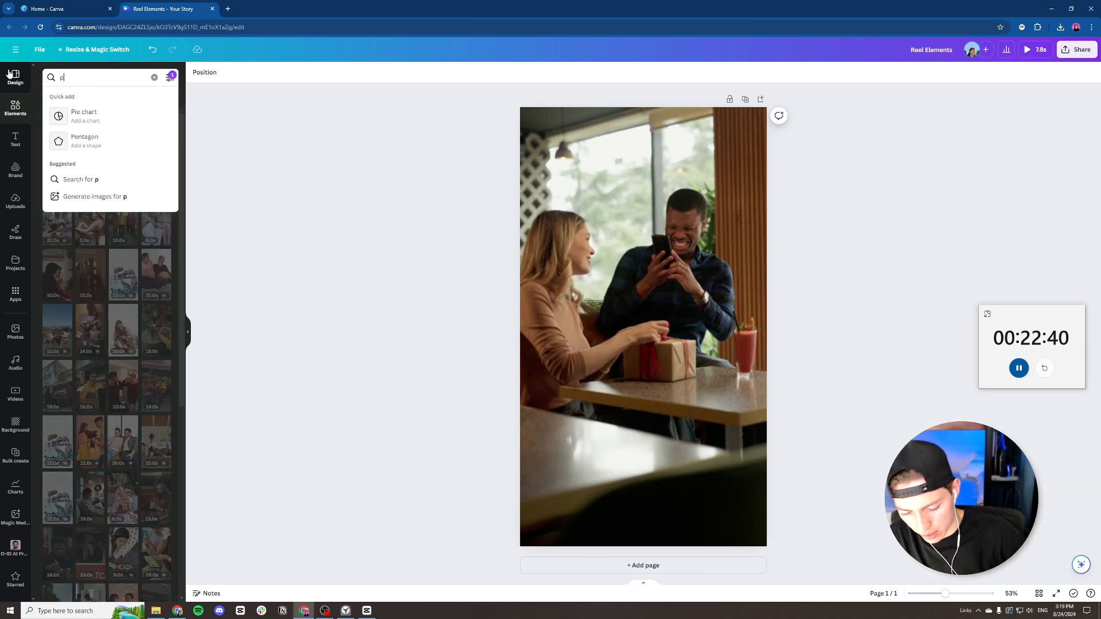
{"action": "type", "text": "erson po"}
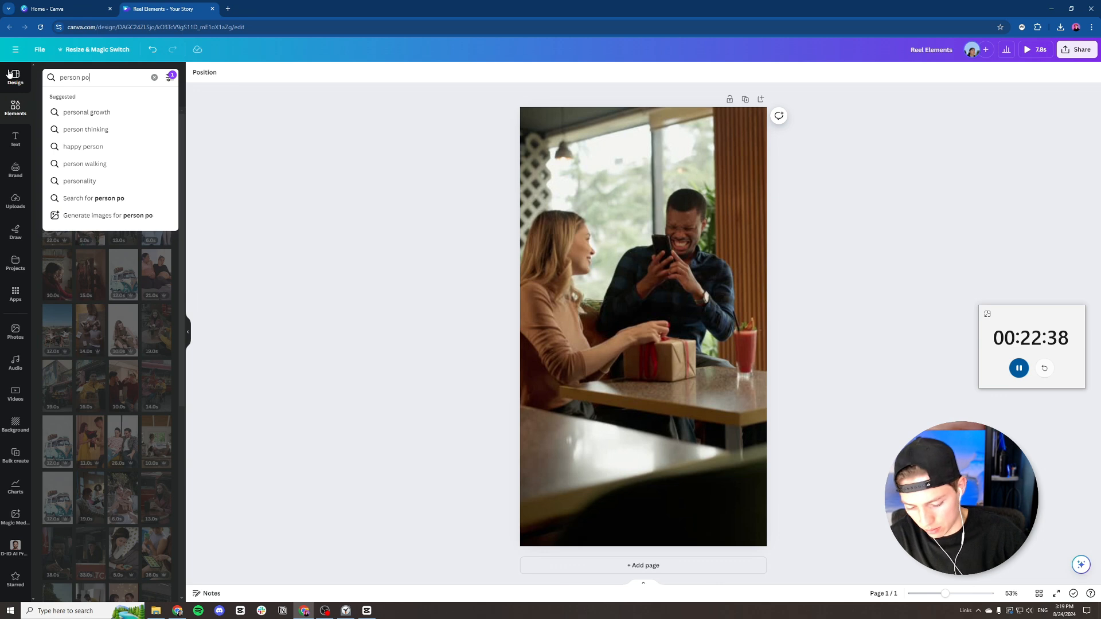
{"action": "type", "text": "inting finger"}
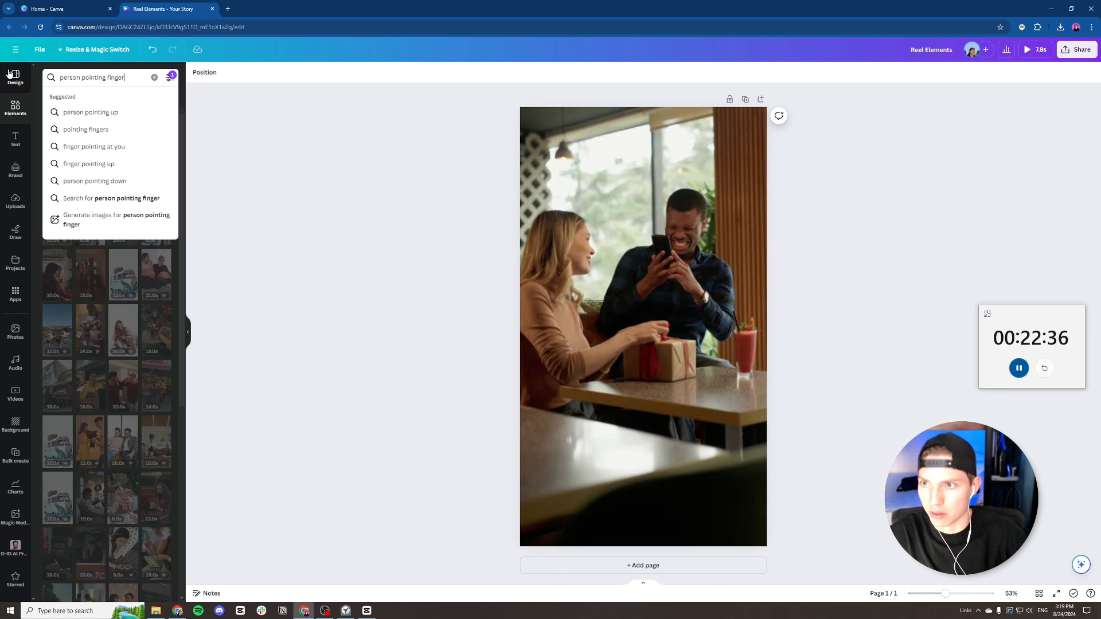
{"action": "key", "text": "Return"}
{"action": "left_click", "coordinate": [84, 97]}
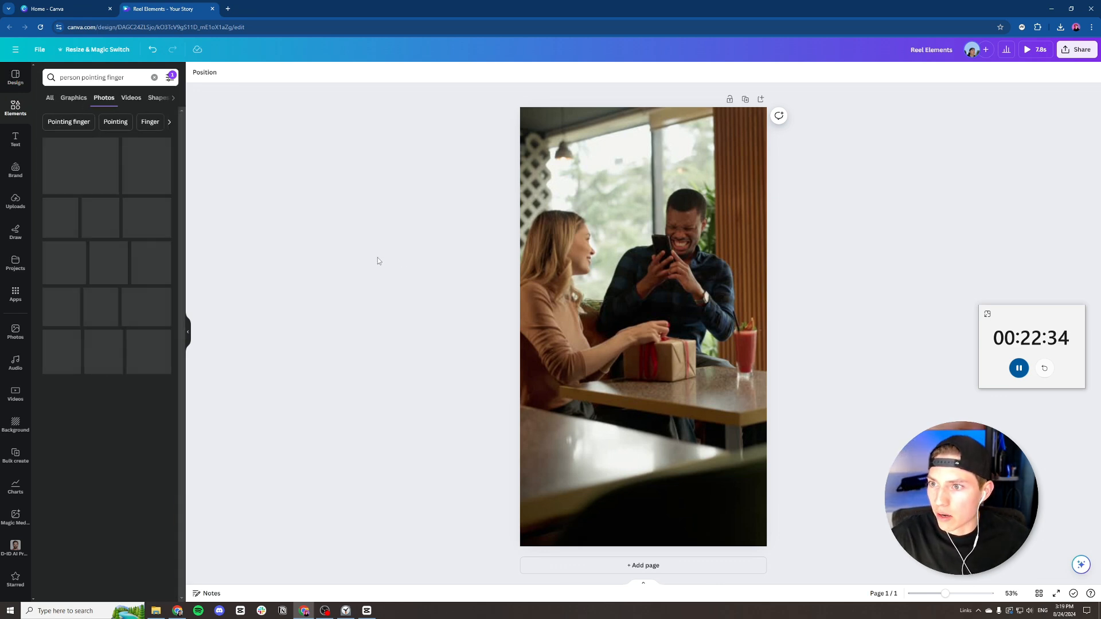
Delete the couple video from the page and browse the pointing-finger photos for a suitable image.
{"action": "left_click", "coordinate": [652, 274]}
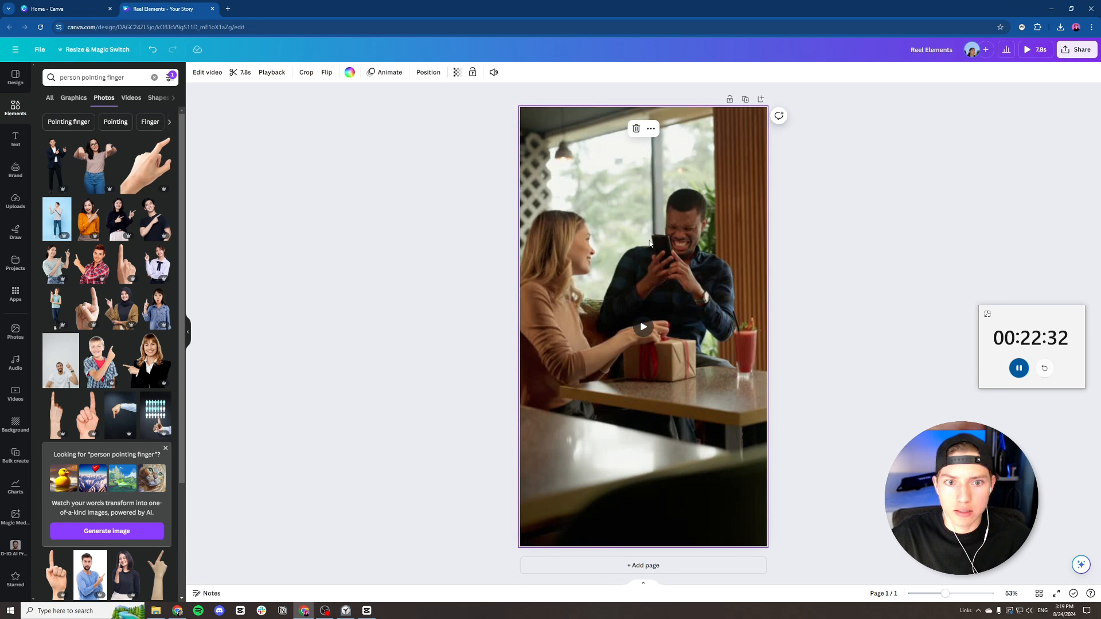
{"action": "key", "text": "Delete"}
{"action": "scroll", "coordinate": [108, 298], "scroll_direction": "down", "scroll_amount": 2}
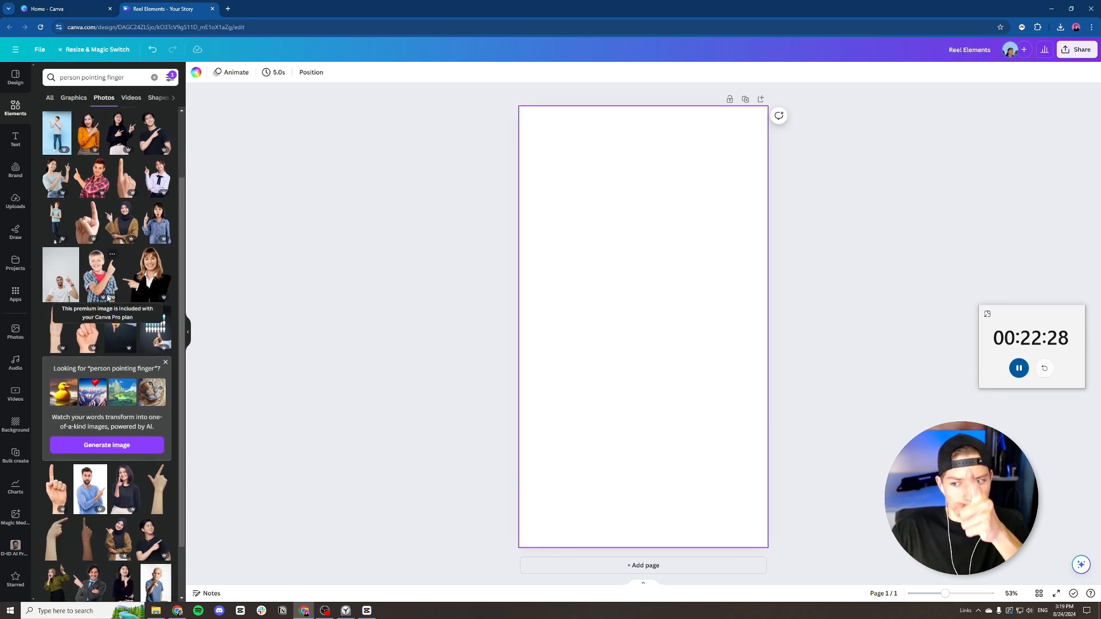
{"action": "scroll", "coordinate": [120, 344], "scroll_direction": "down", "scroll_amount": 4}
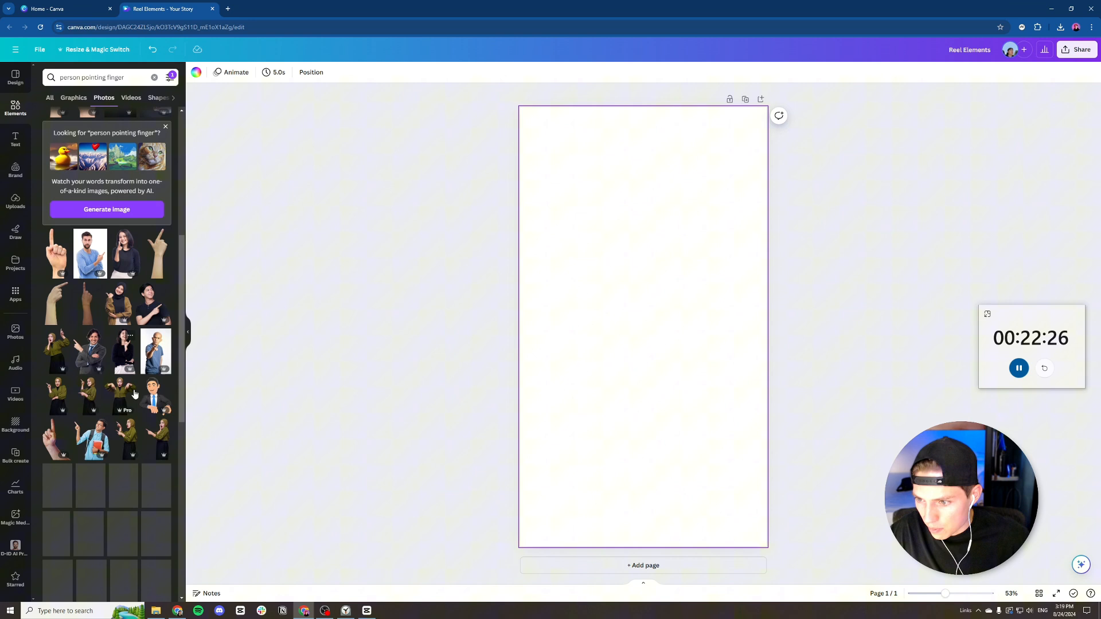
{"action": "scroll", "coordinate": [134, 394], "scroll_direction": "down", "scroll_amount": 3}
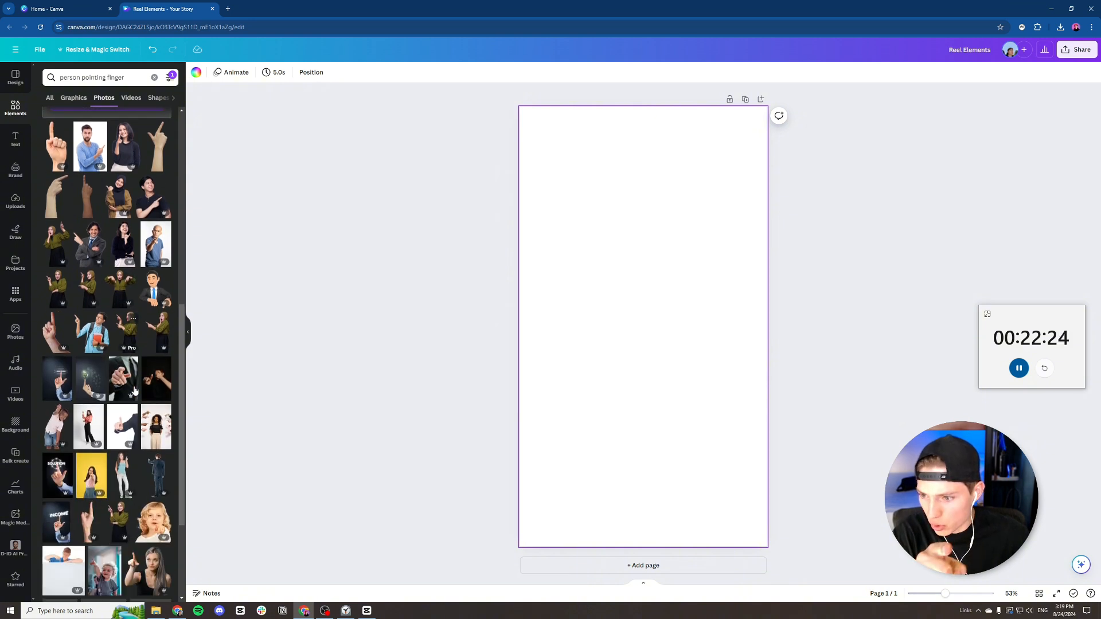
{"action": "scroll", "coordinate": [133, 386], "scroll_direction": "down", "scroll_amount": 6}
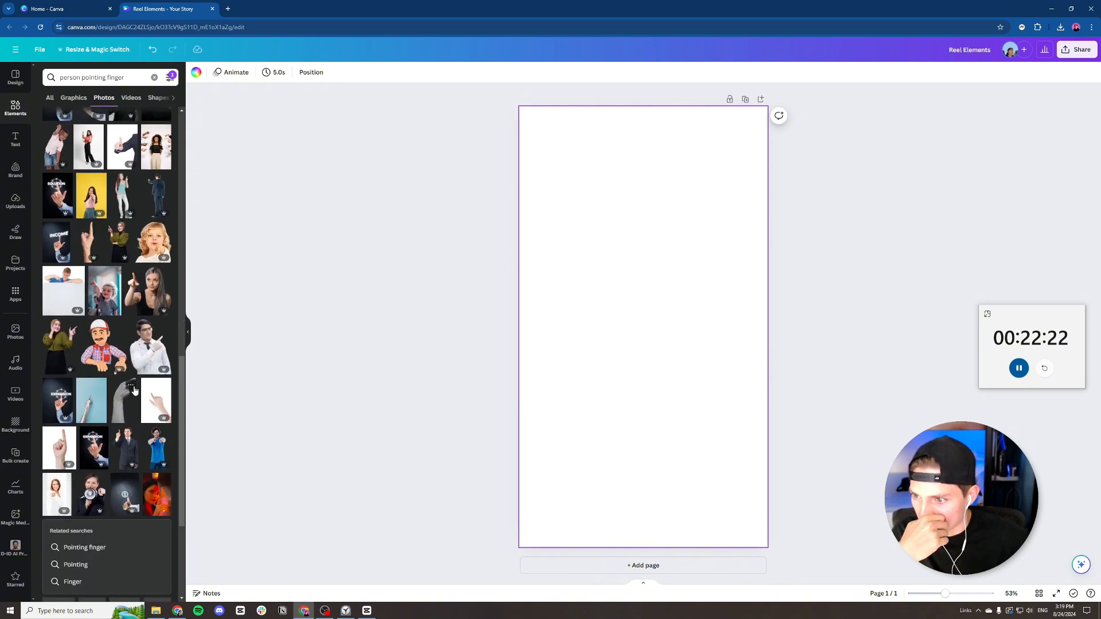
{"action": "scroll", "coordinate": [135, 394], "scroll_direction": "down", "scroll_amount": 2}
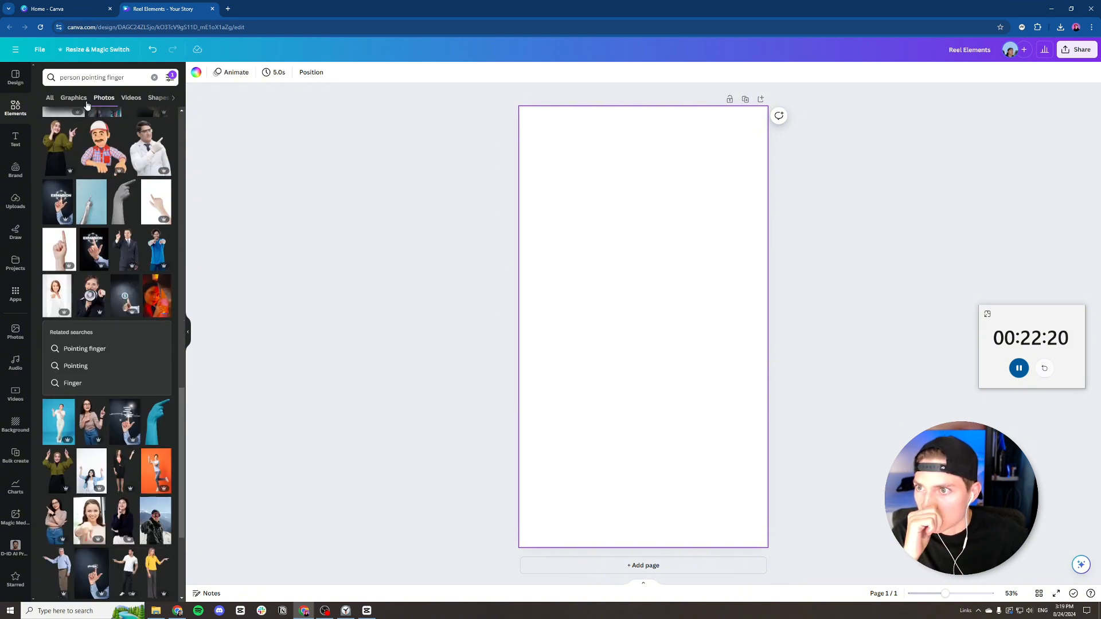
Search the photos for "person finger" instead and look through the results.
{"action": "left_click", "coordinate": [108, 78]}
{"action": "key", "text": "BackSpace"}
{"action": "key", "text": "BackSpace"}
{"action": "key", "text": "BackSpace"}
{"action": "key", "text": "BackSpace"}
{"action": "key", "text": "BackSpace"}
{"action": "key", "text": "BackSpace"}
{"action": "key", "text": "BackSpace"}
{"action": "key", "text": "BackSpace"}
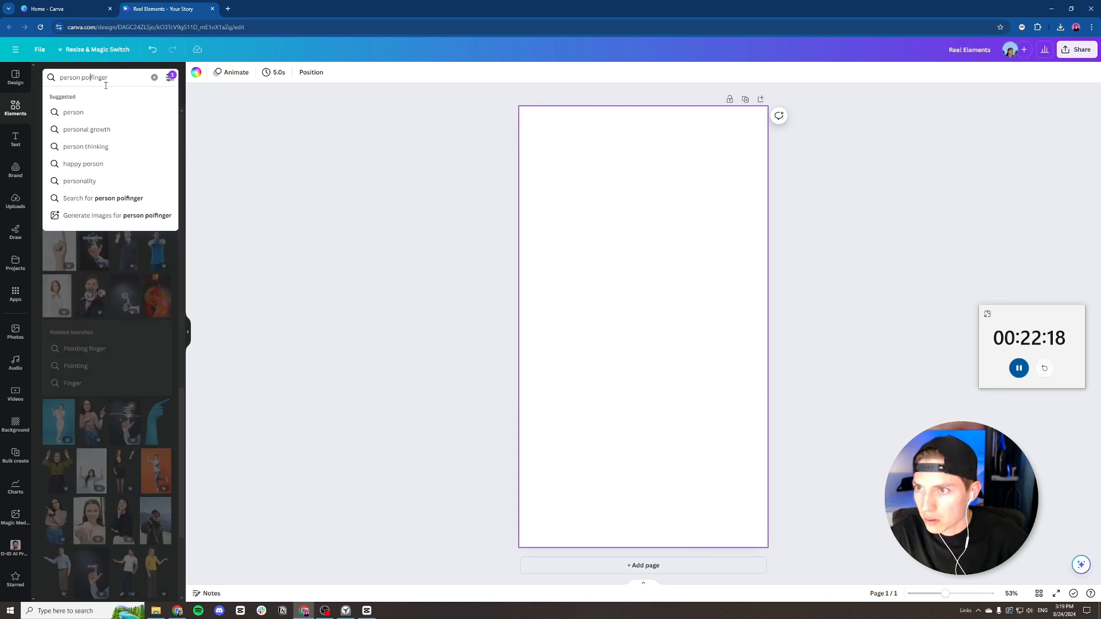
{"action": "key", "text": "BackSpace"}
{"action": "key", "text": "Return"}
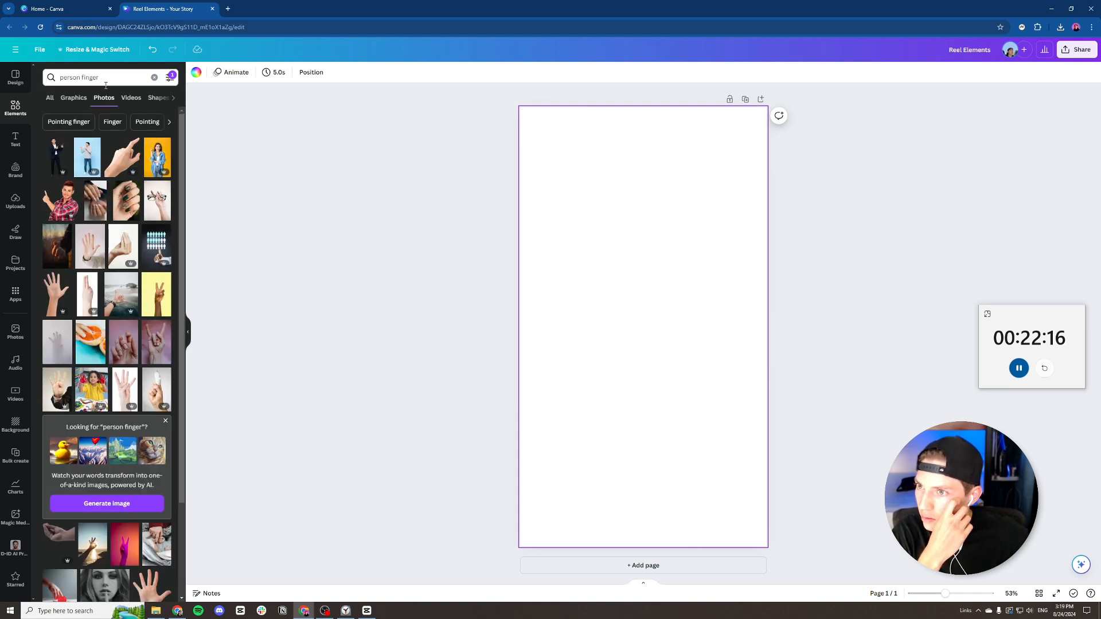
{"action": "scroll", "coordinate": [121, 333], "scroll_direction": "down", "scroll_amount": 5}
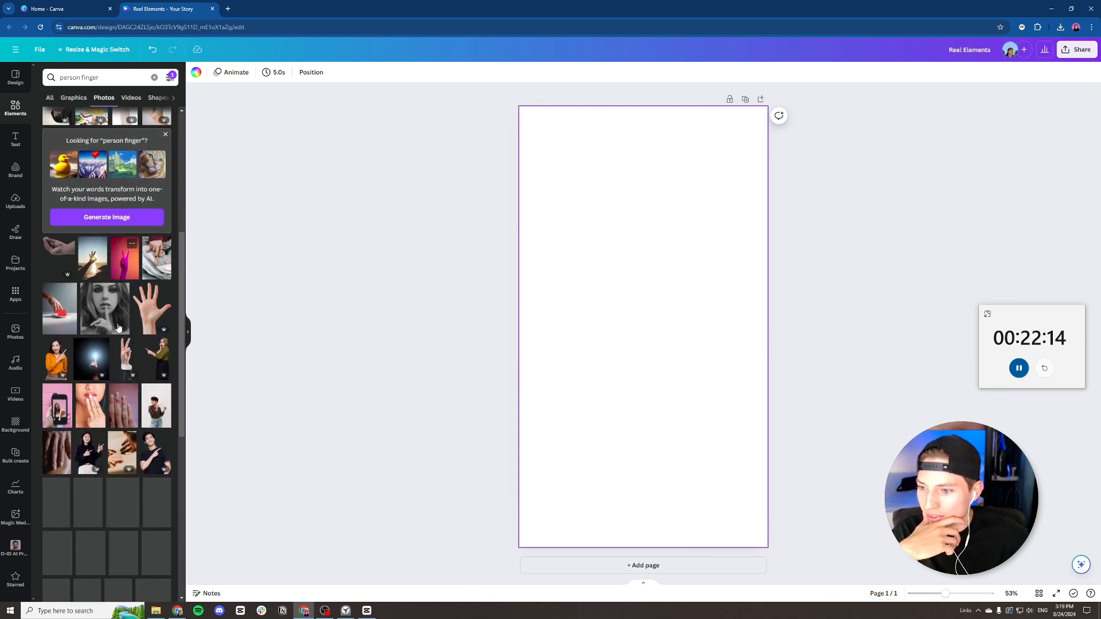
Switch back to CapCut and play the talking-head clip that follows the contract graphic, stopping near the end of the "this mistake" caption.
{"action": "left_click", "coordinate": [366, 610]}
{"action": "left_click", "coordinate": [370, 308]}
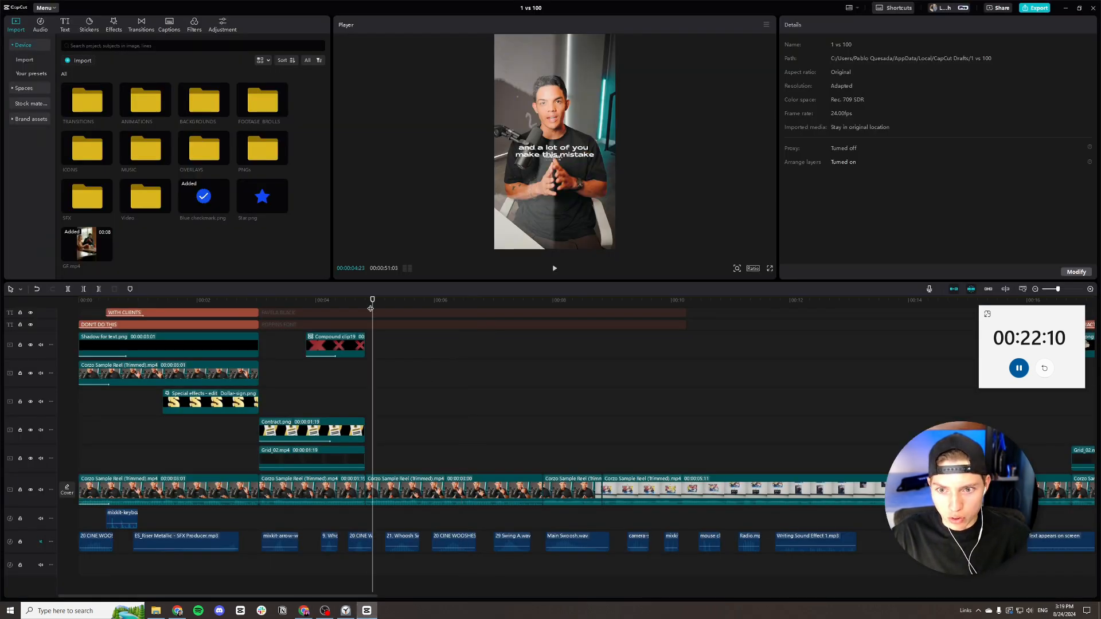
{"action": "key", "text": "space"}
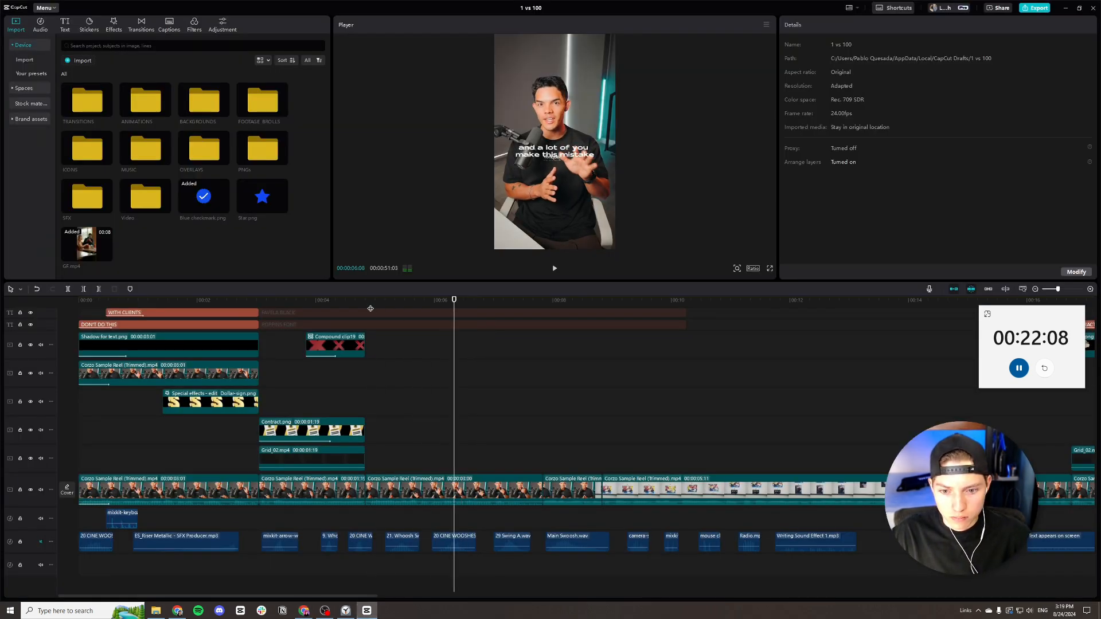
Add a transform keyframe at the playhead on the talking-head clip and raise its scale to 114% at 00:00:06:17.
{"action": "left_click", "coordinate": [457, 503]}
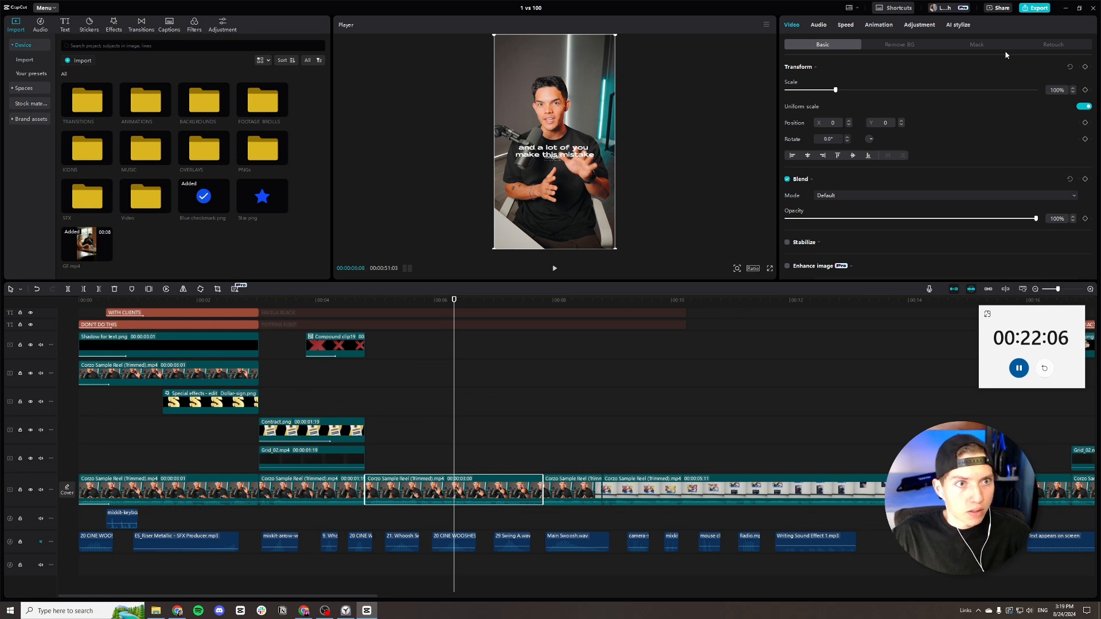
{"action": "left_click", "coordinate": [1084, 67]}
{"action": "left_click_drag", "start_coordinate": [456, 306], "coordinate": [478, 316]}
{"action": "left_click", "coordinate": [1073, 88]}
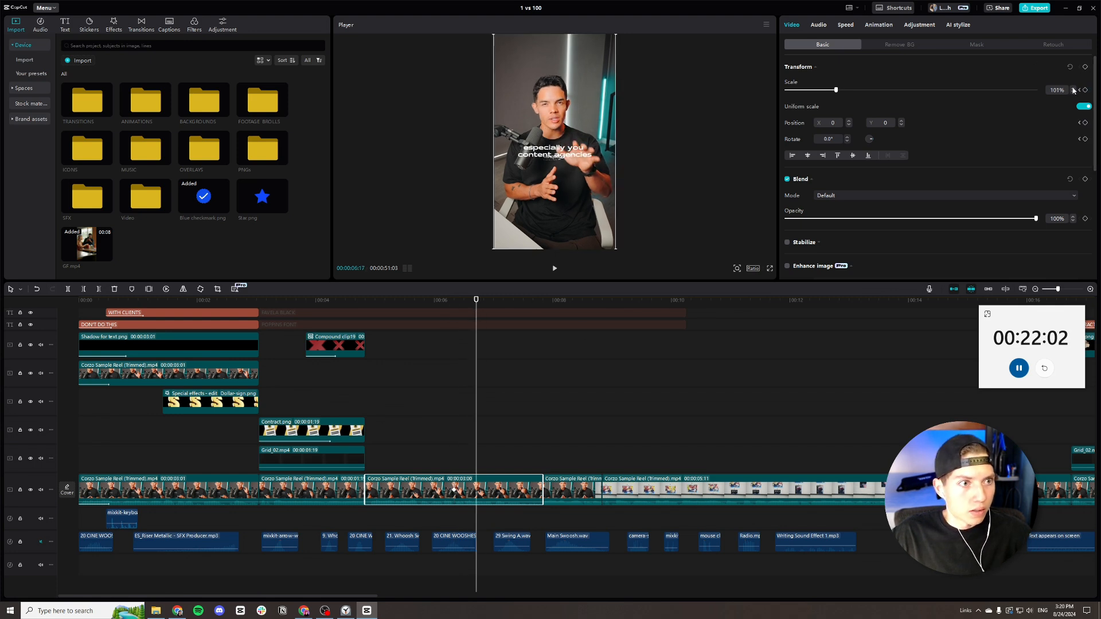
{"action": "left_click", "coordinate": [1073, 88]}
{"action": "left_click", "coordinate": [1073, 89]}
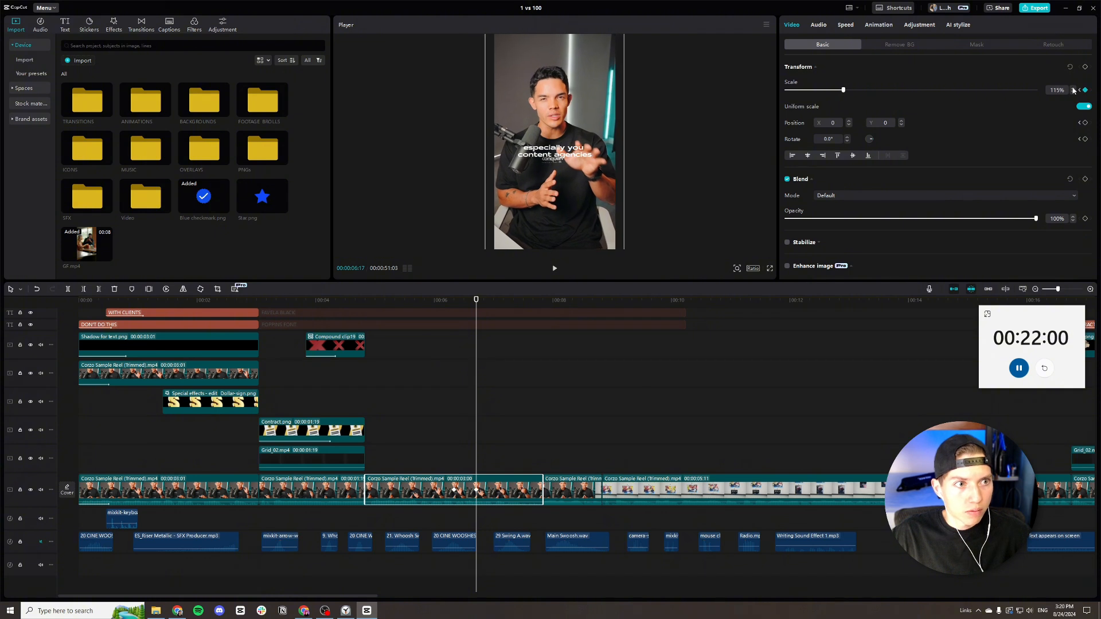
{"action": "left_click", "coordinate": [1073, 89]}
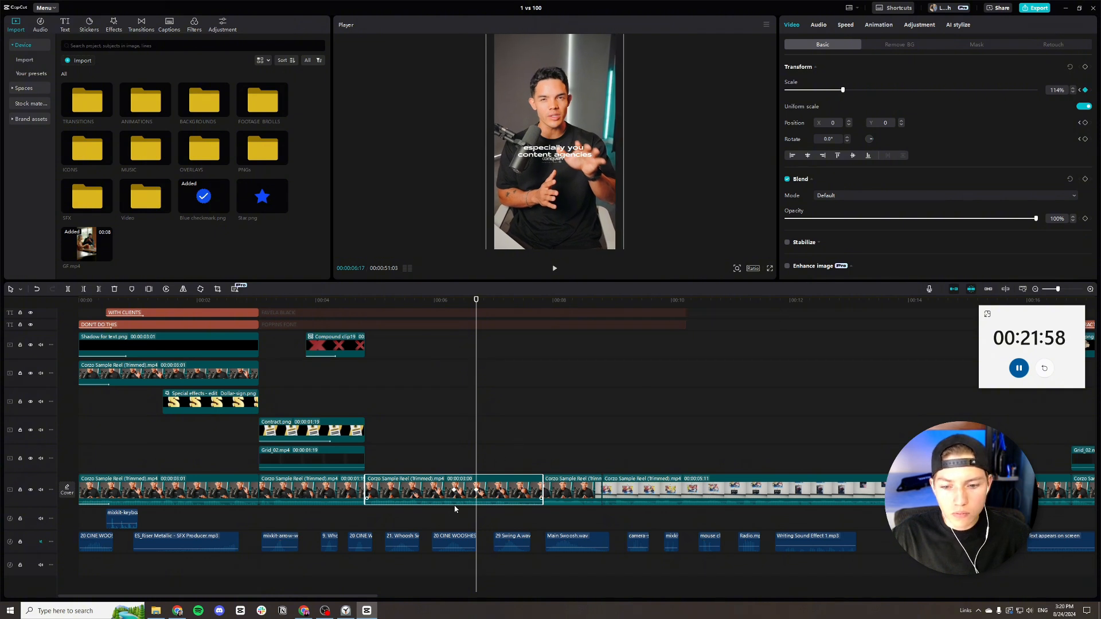
Show the clip's keyframe curves and apply the Ease Out 2 graph to its scale zoom.
{"action": "key", "text": "alt+k"}
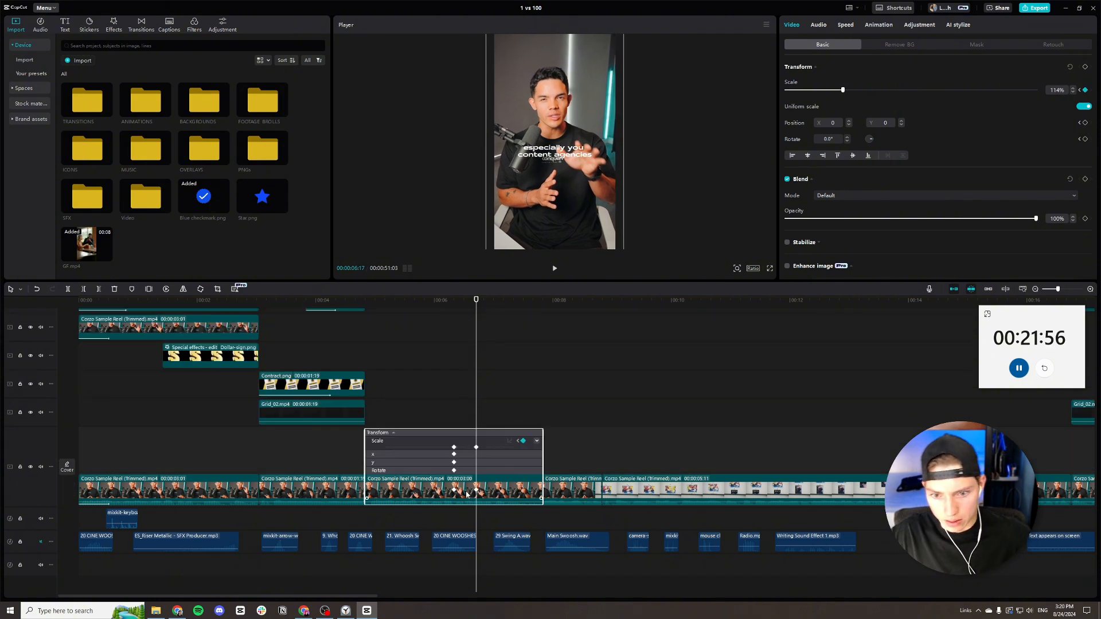
{"action": "left_click", "coordinate": [454, 491]}
{"action": "left_click", "coordinate": [509, 441]}
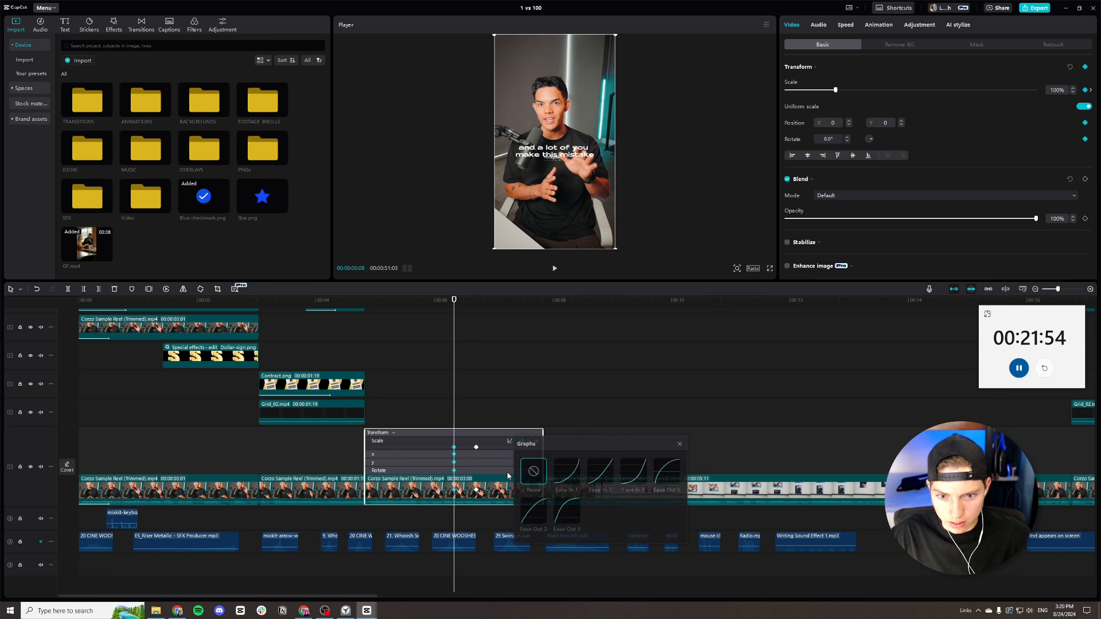
{"action": "left_click", "coordinate": [532, 515]}
{"action": "left_click", "coordinate": [562, 519]}
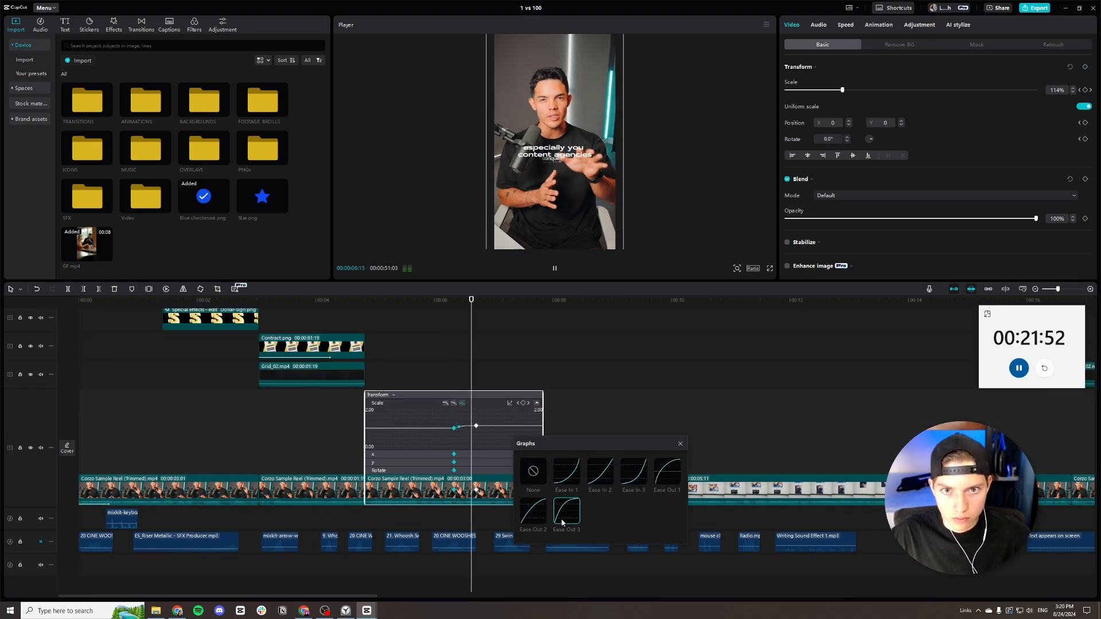
{"action": "left_click", "coordinate": [538, 507]}
{"action": "left_click", "coordinate": [681, 443]}
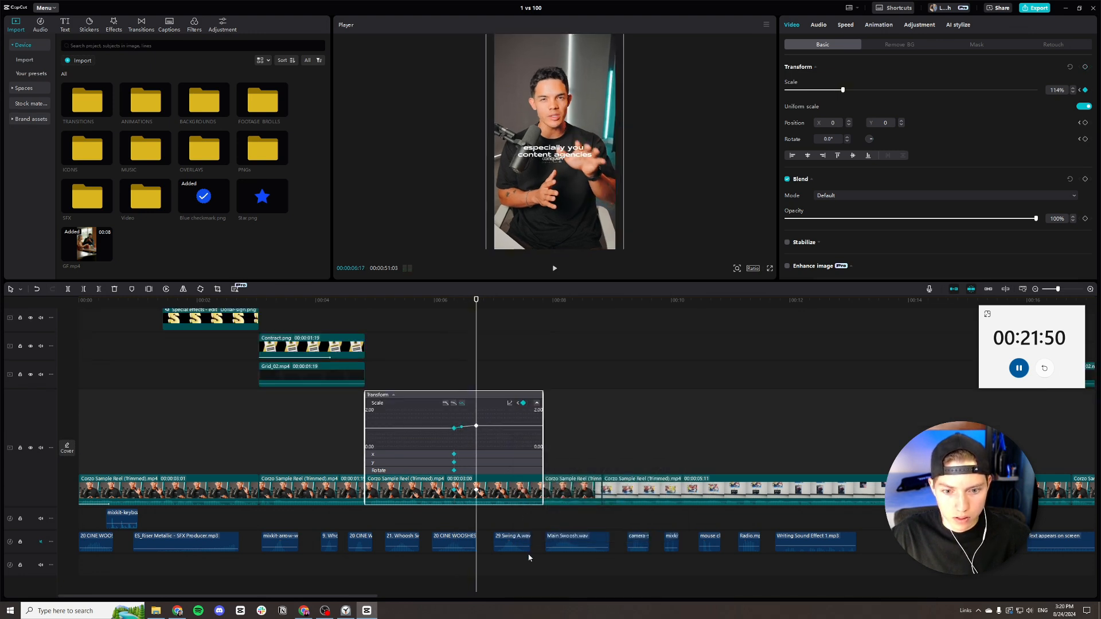
Move the second scale keyframe slightly later, play back the zoom and collapse the clip's keyframe curves.
{"action": "key", "text": "space"}
{"action": "key", "text": "space"}
{"action": "left_click", "coordinate": [476, 491]}
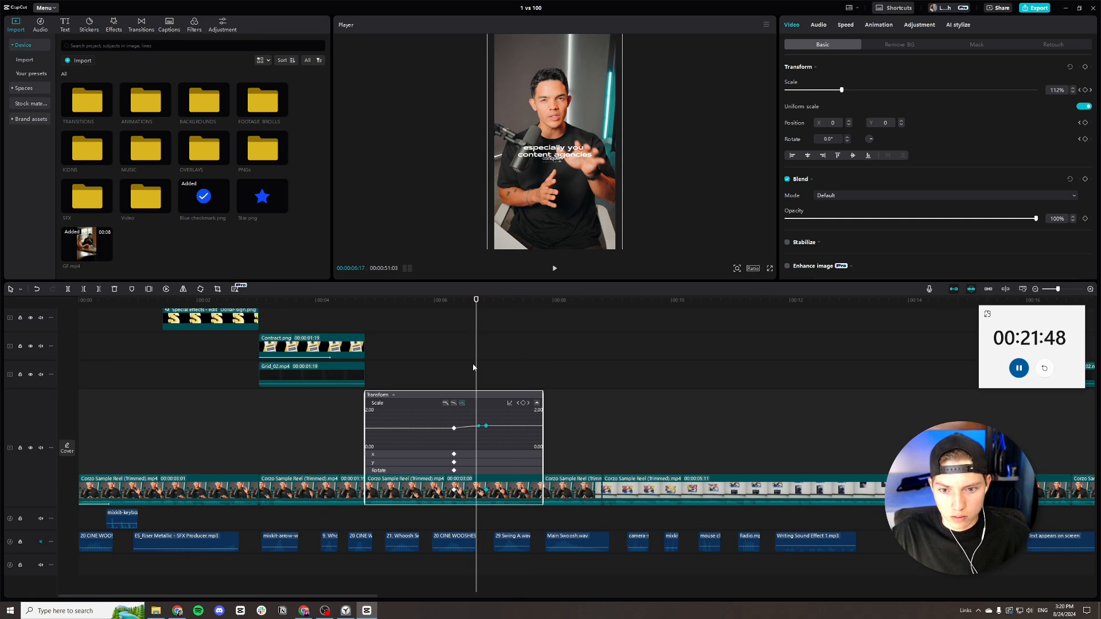
{"action": "left_click", "coordinate": [445, 301]}
{"action": "key", "text": "space"}
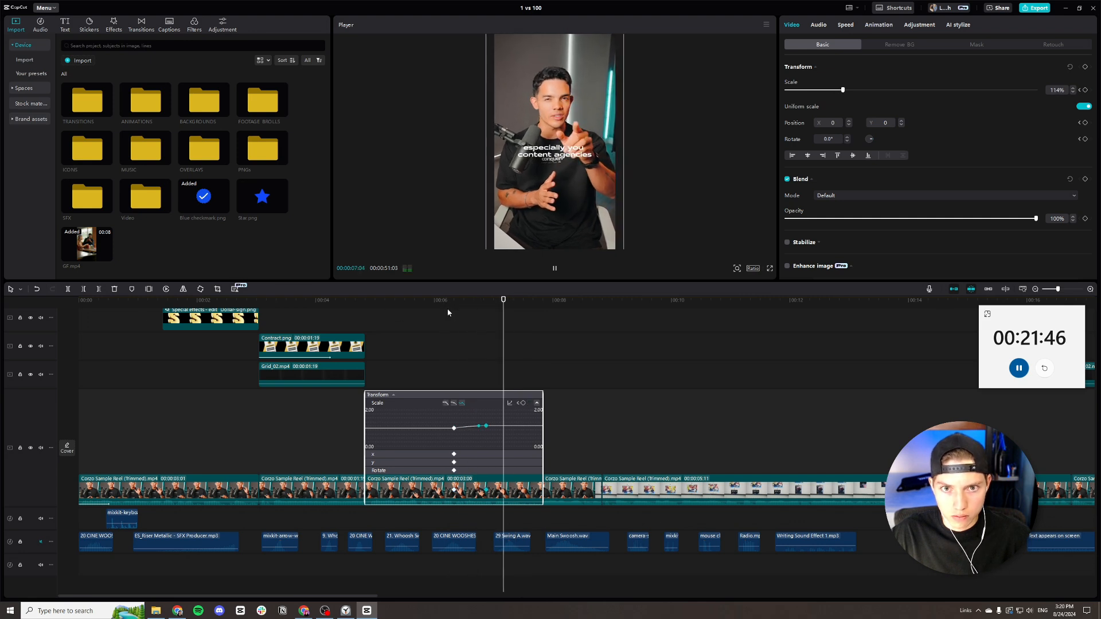
{"action": "key", "text": "alt+k"}
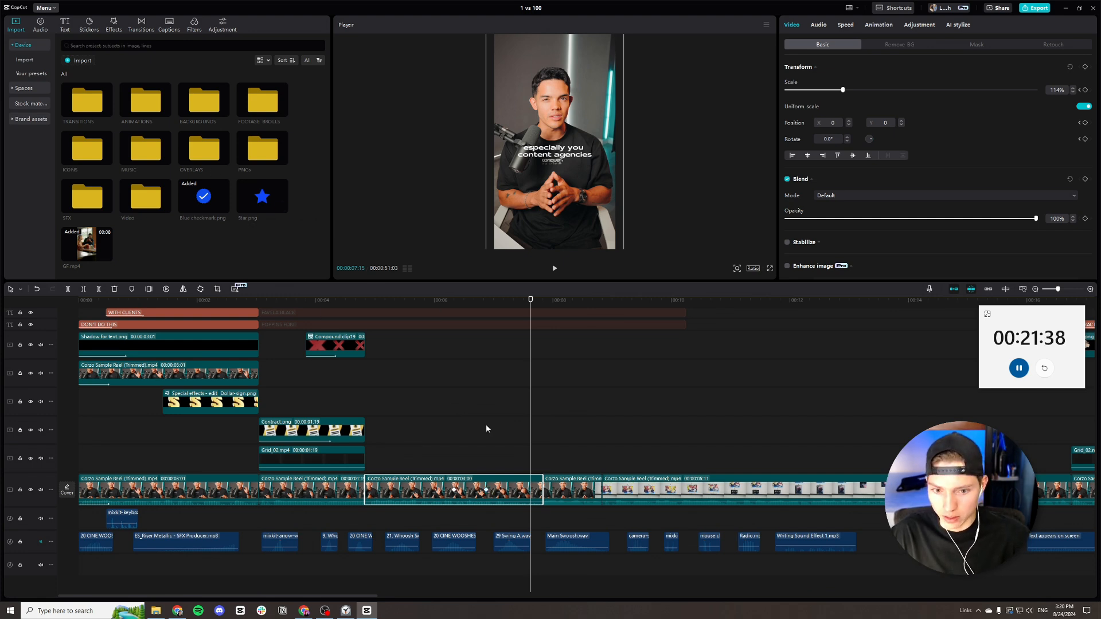
Paste a copy of the zoomed talking-head clip directly above the original, on the dollar sign's track, and extract its audio.
{"action": "left_click_drag", "start_coordinate": [400, 301], "coordinate": [365, 301]}
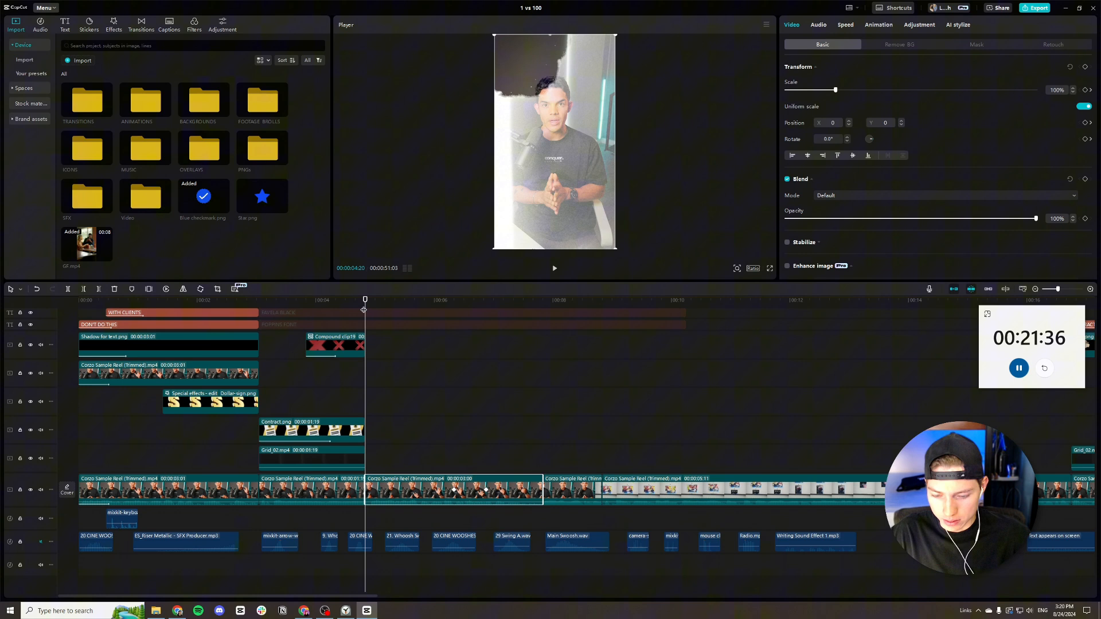
{"action": "key", "text": "ctrl+v"}
{"action": "left_click_drag", "start_coordinate": [413, 456], "coordinate": [419, 409]}
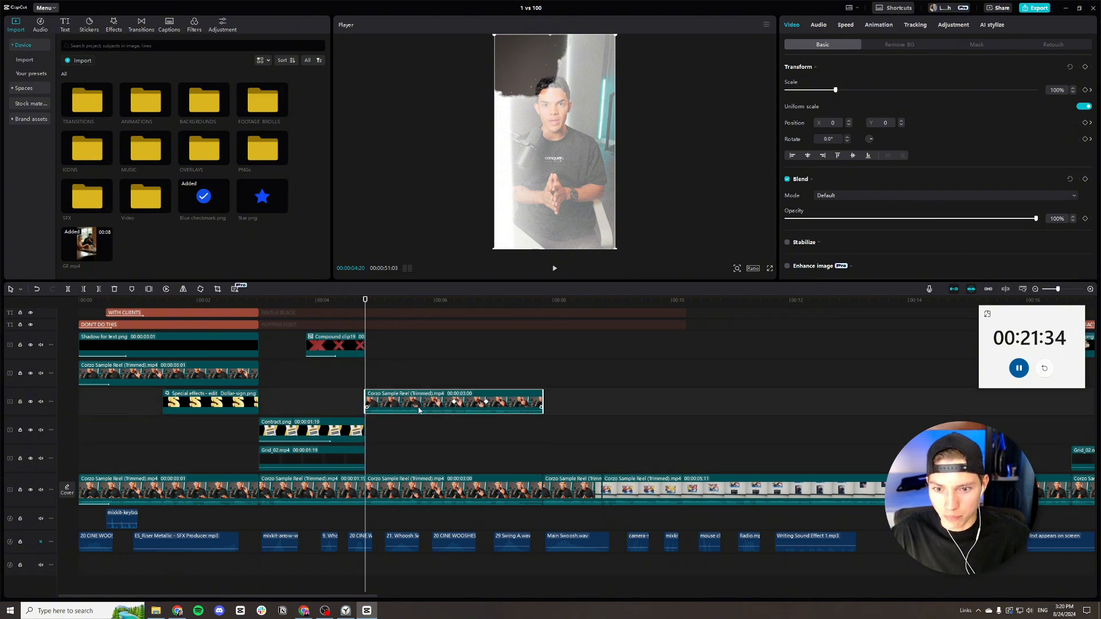
{"action": "right_click", "coordinate": [419, 408]}
{"action": "left_click", "coordinate": [444, 532]}
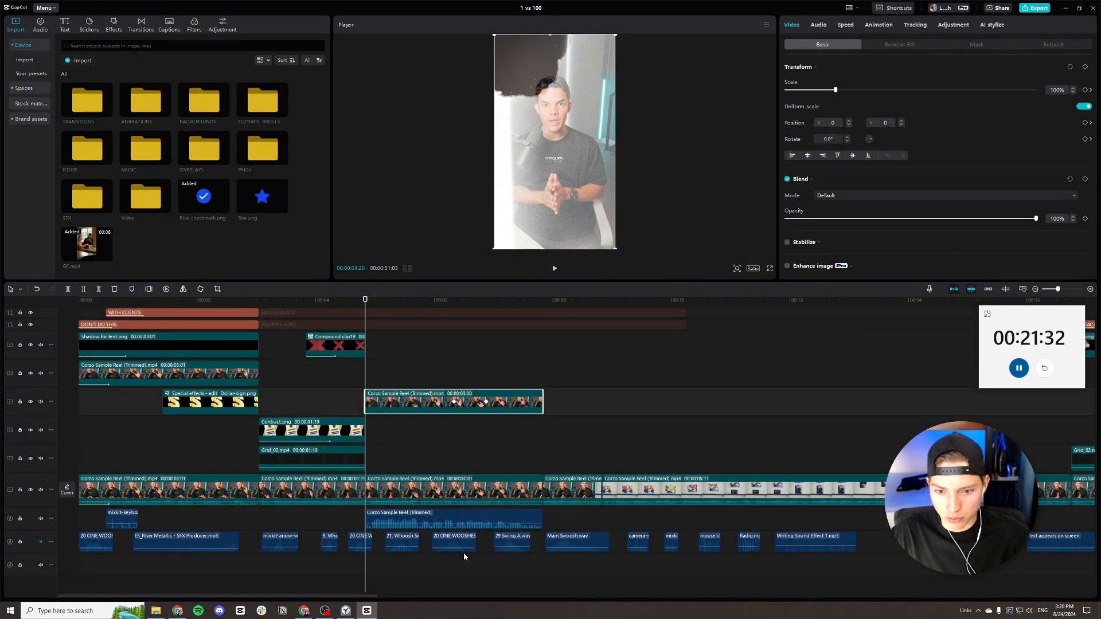
Delete the audio extracted from the pasted talking-head copy and place the Gears 1.wav sound under the start of the contract image.
{"action": "left_click", "coordinate": [469, 520]}
{"action": "key", "text": "Delete"}
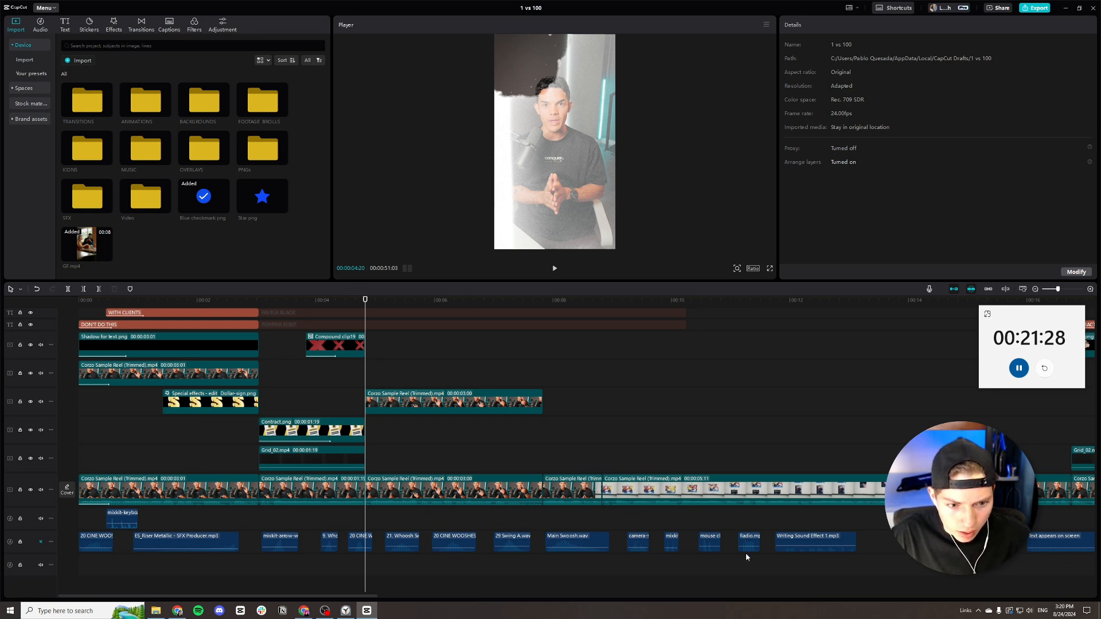
{"action": "scroll", "coordinate": [769, 560], "scroll_direction": "right", "scroll_amount": 10}
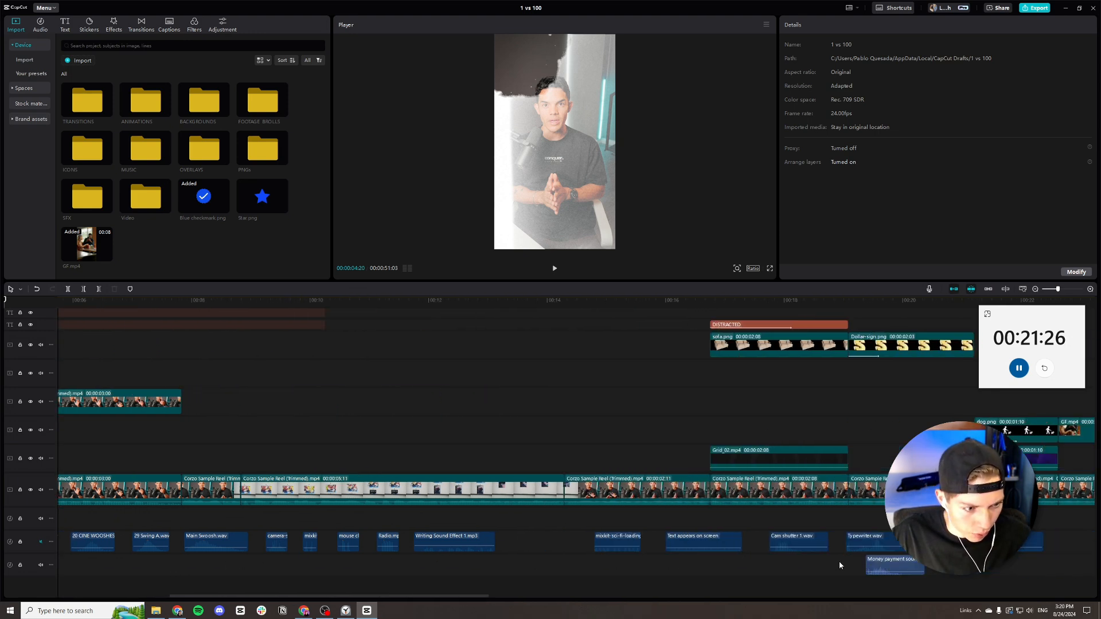
{"action": "left_click_drag", "start_coordinate": [855, 541], "coordinate": [308, 525]}
{"action": "left_click", "coordinate": [255, 301]}
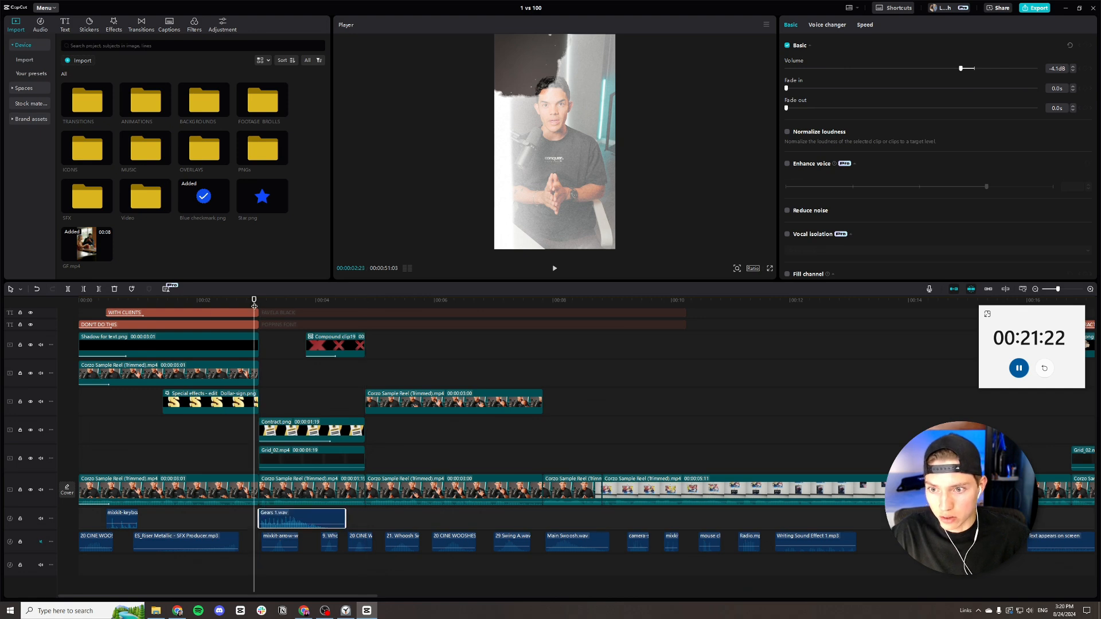
{"action": "key", "text": "space"}
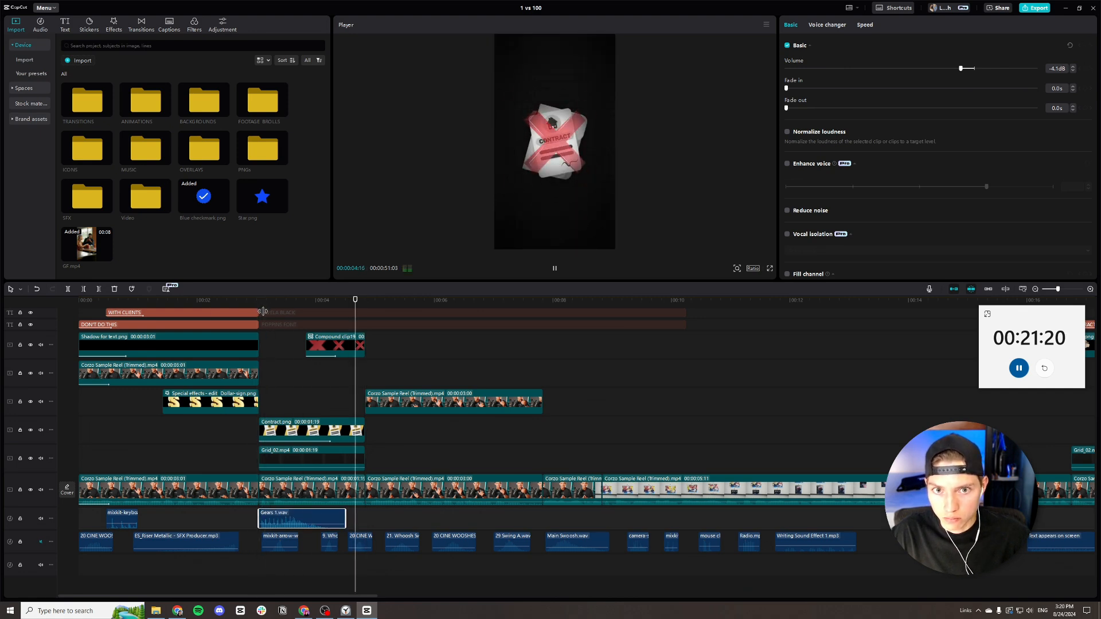
{"action": "key", "text": "space"}
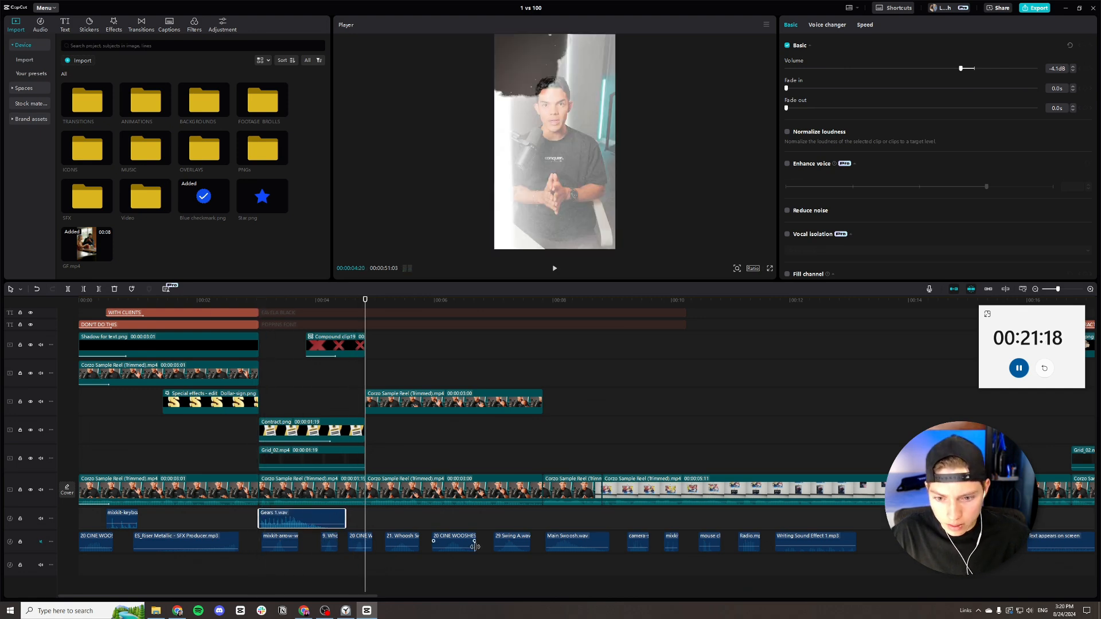
Place the Slice Ring.wav sound on its own track below Gears 1.wav, starting shortly after it, and play back the section.
{"action": "scroll", "coordinate": [480, 552], "scroll_direction": "right", "scroll_amount": 5}
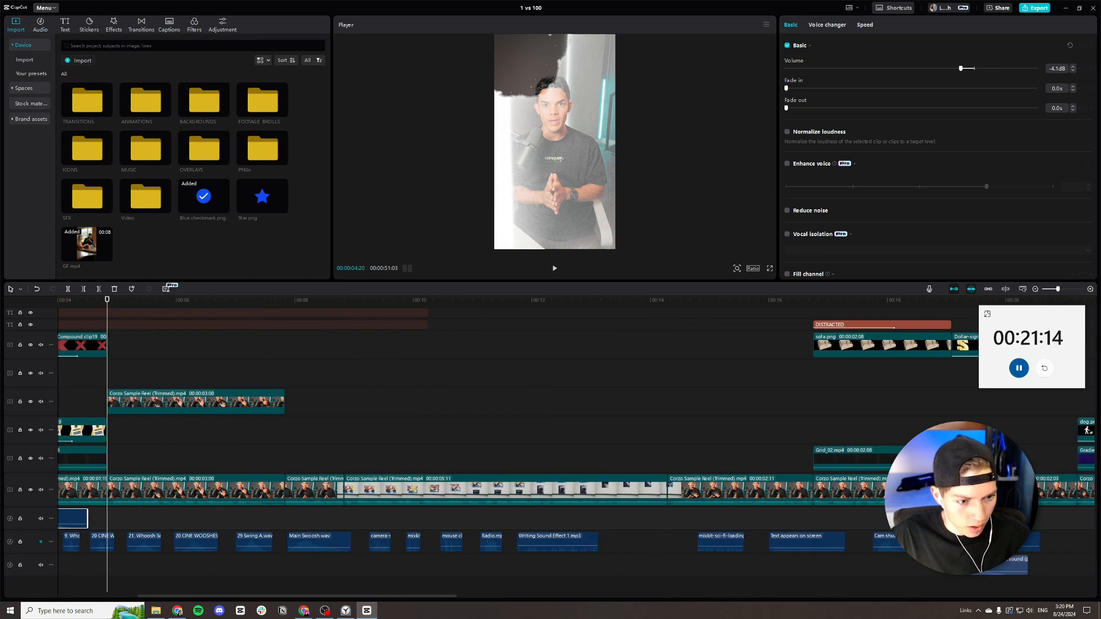
{"action": "scroll", "coordinate": [933, 575], "scroll_direction": "right", "scroll_amount": 10}
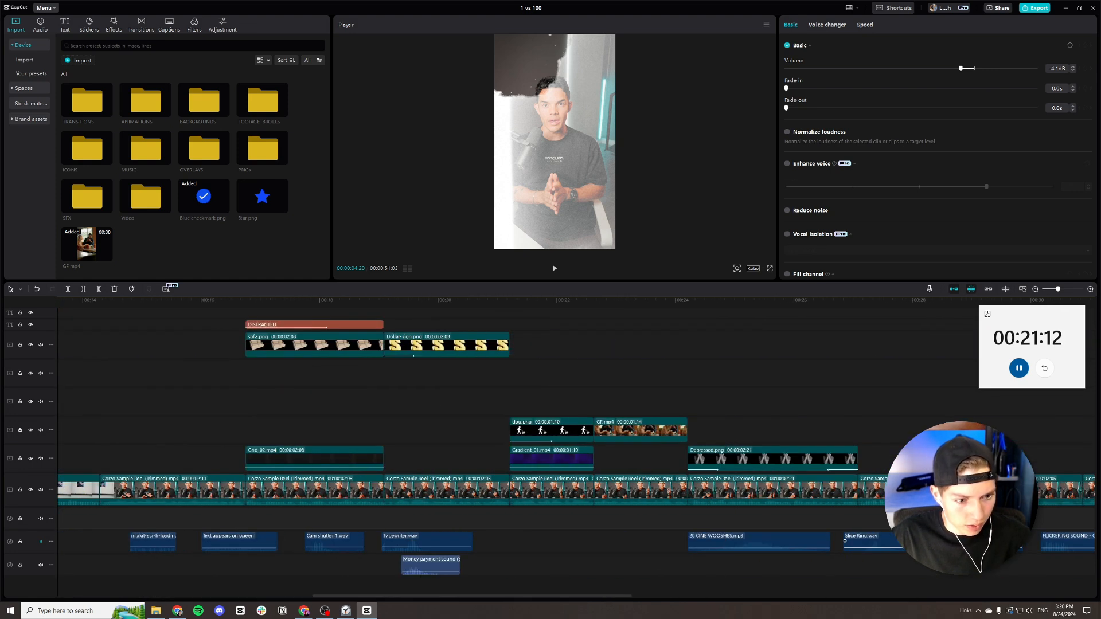
{"action": "left_click_drag", "start_coordinate": [902, 541], "coordinate": [380, 542]}
{"action": "left_click", "coordinate": [264, 300]}
{"action": "key", "text": "space"}
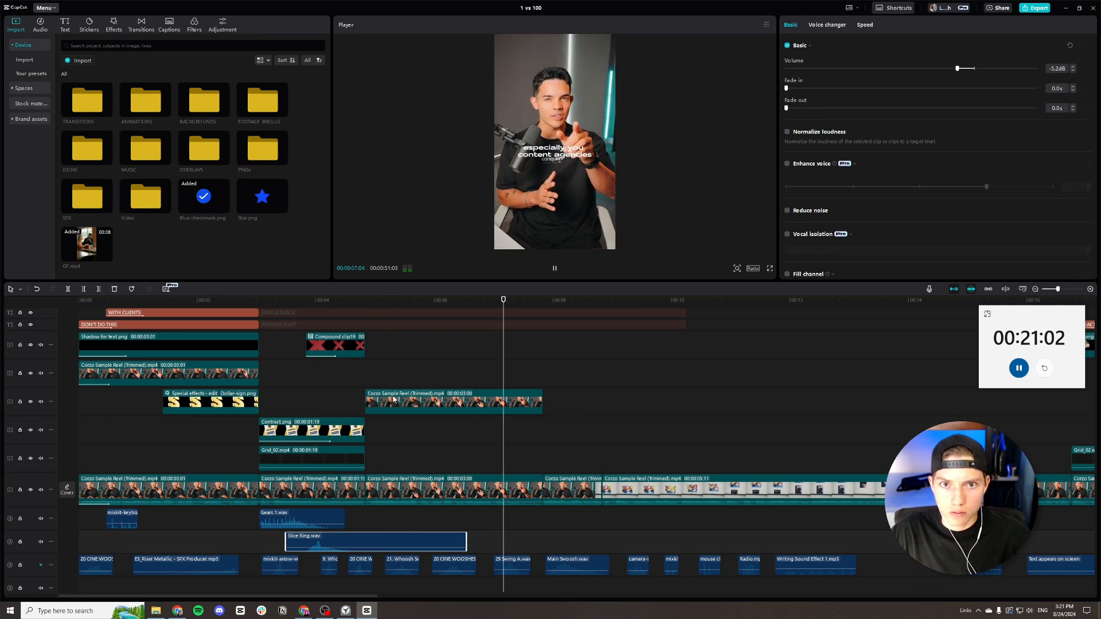
{"action": "key", "text": "space"}
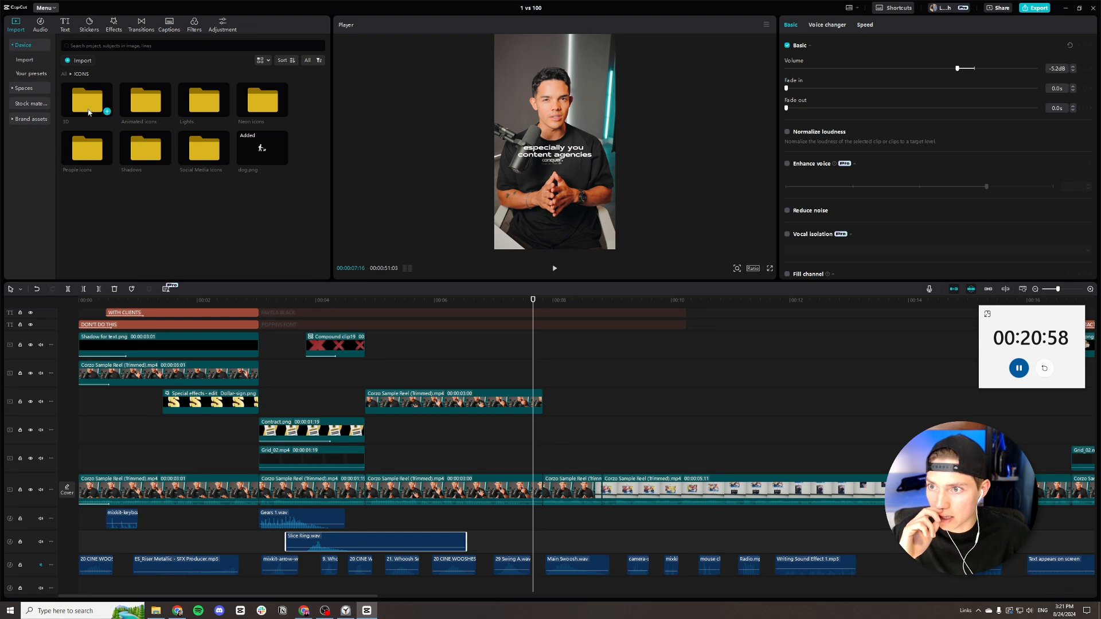
Add 3D Video.png from the 3D icons folder to the contract image's track at 00:00:06:05, trimmed to end with the talking-head copy.
{"action": "double_click", "coordinate": [89, 112]}
{"action": "left_click_drag", "start_coordinate": [145, 148], "coordinate": [369, 433]}
{"action": "left_click_drag", "start_coordinate": [440, 439], "coordinate": [523, 441]}
{"action": "left_click", "coordinate": [417, 305]}
{"action": "key", "text": "space"}
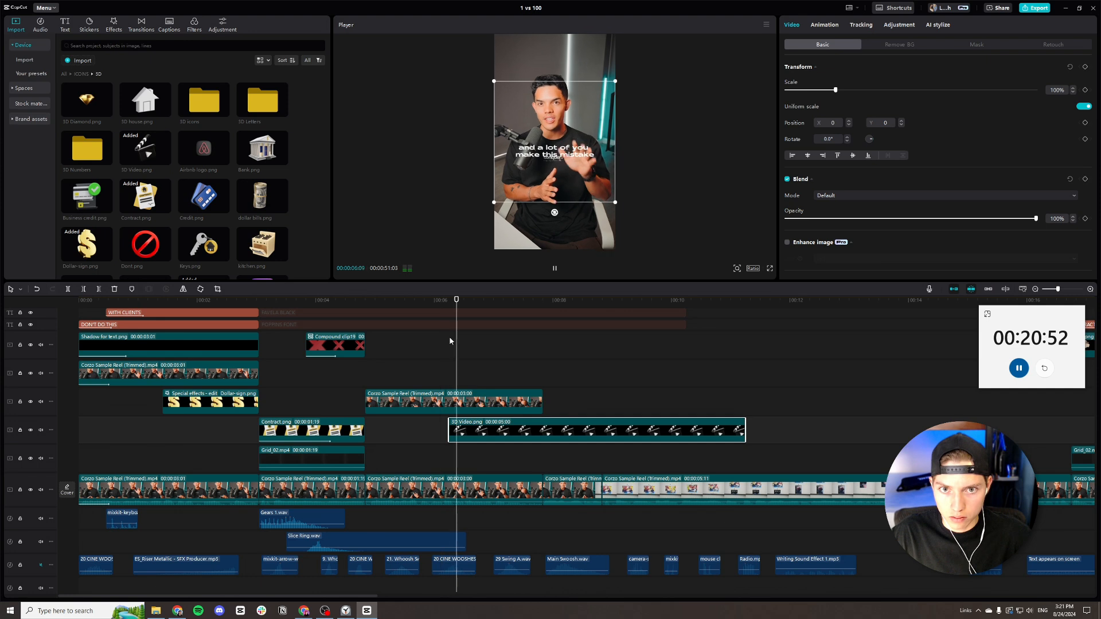
{"action": "key", "text": "space"}
{"action": "left_click_drag", "start_coordinate": [472, 439], "coordinate": [469, 442]}
{"action": "left_click_drag", "start_coordinate": [742, 428], "coordinate": [543, 427]}
Turn on automatic background removal for the talking-head copy above the clapperboard image.
{"action": "left_click", "coordinate": [498, 411]}
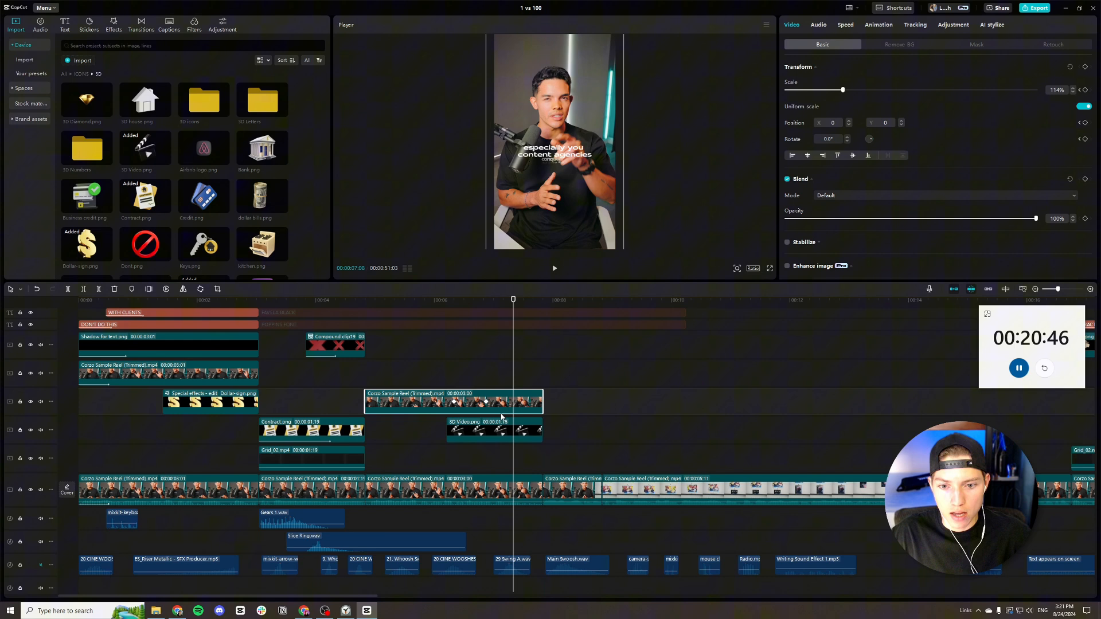
{"action": "left_click", "coordinate": [868, 43]}
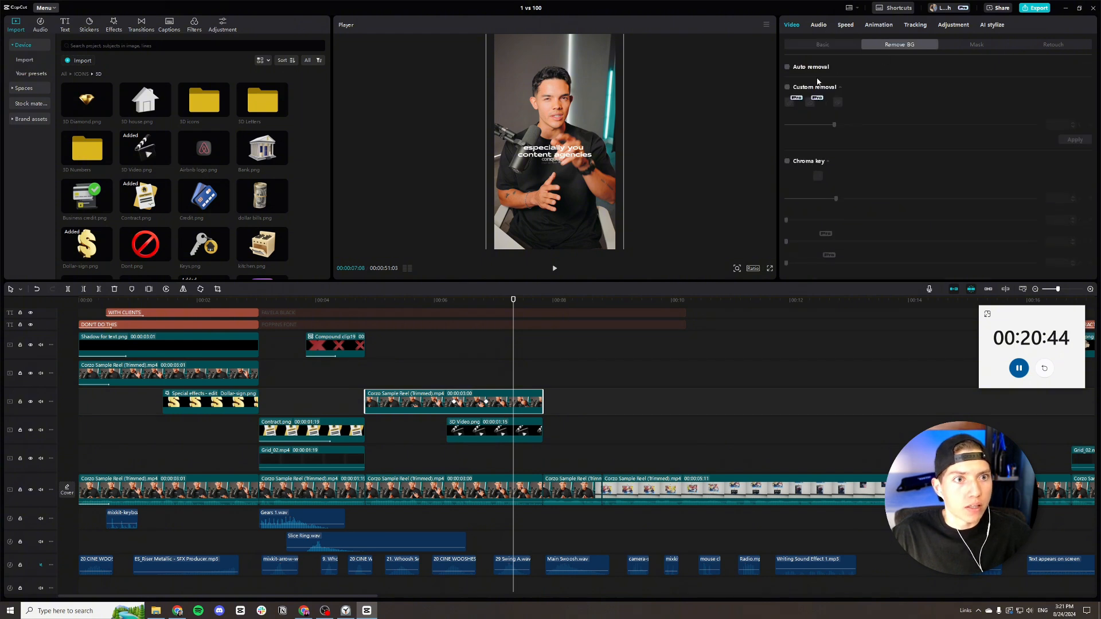
{"action": "left_click", "coordinate": [787, 67]}
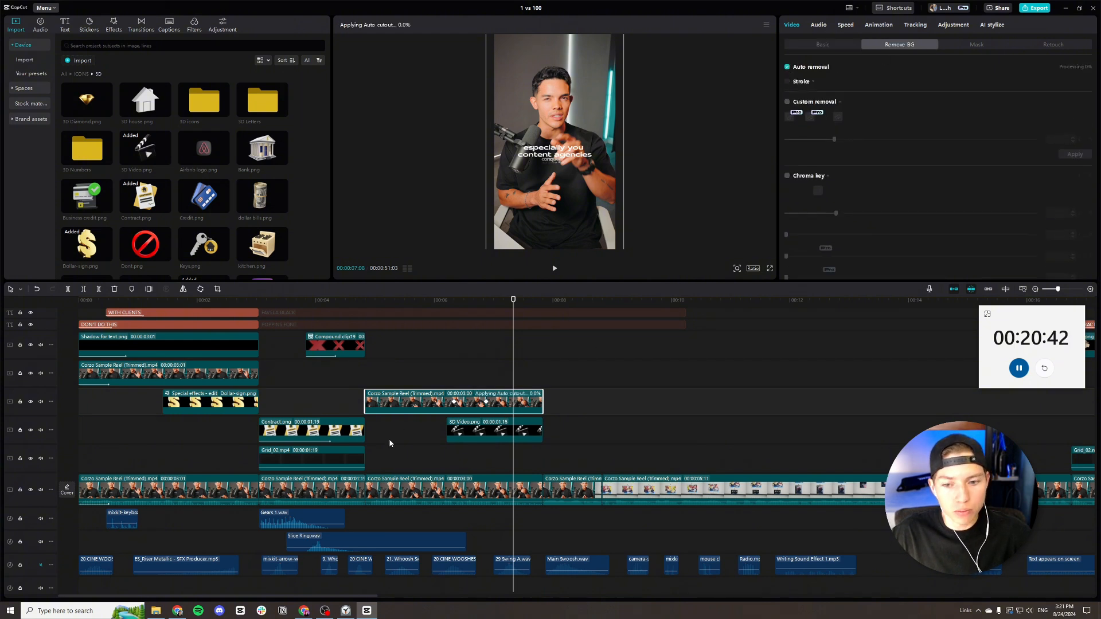
Scale the clapperboard image to 71% and position it above the speaker's shoulder at X -509, Y 1073.
{"action": "left_click", "coordinate": [480, 435]}
{"action": "key", "text": "Up"}
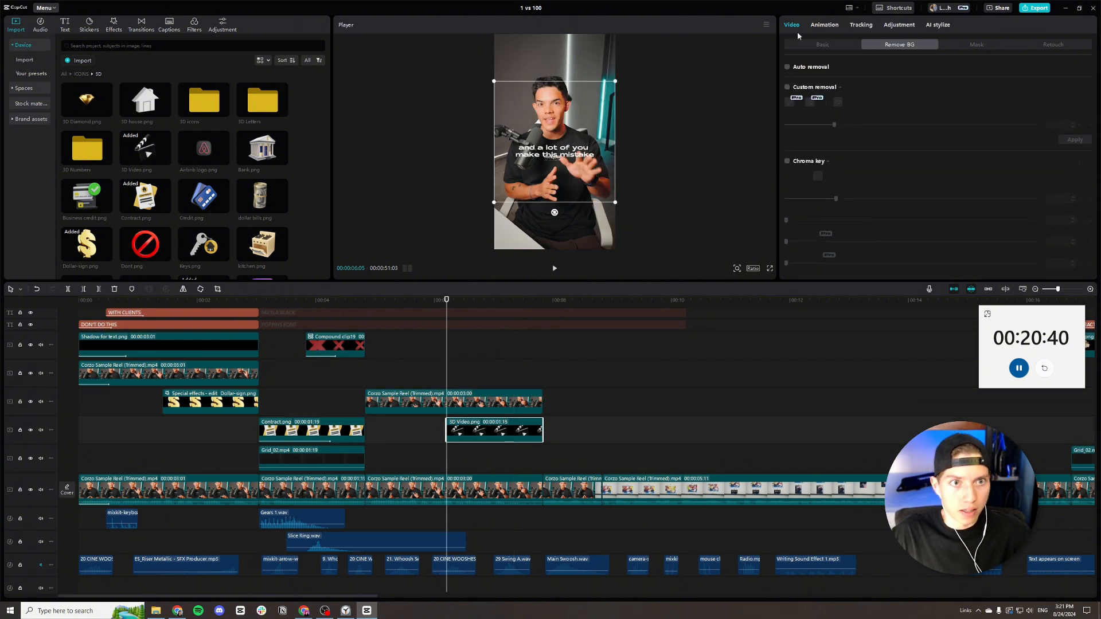
{"action": "left_click", "coordinate": [804, 43]}
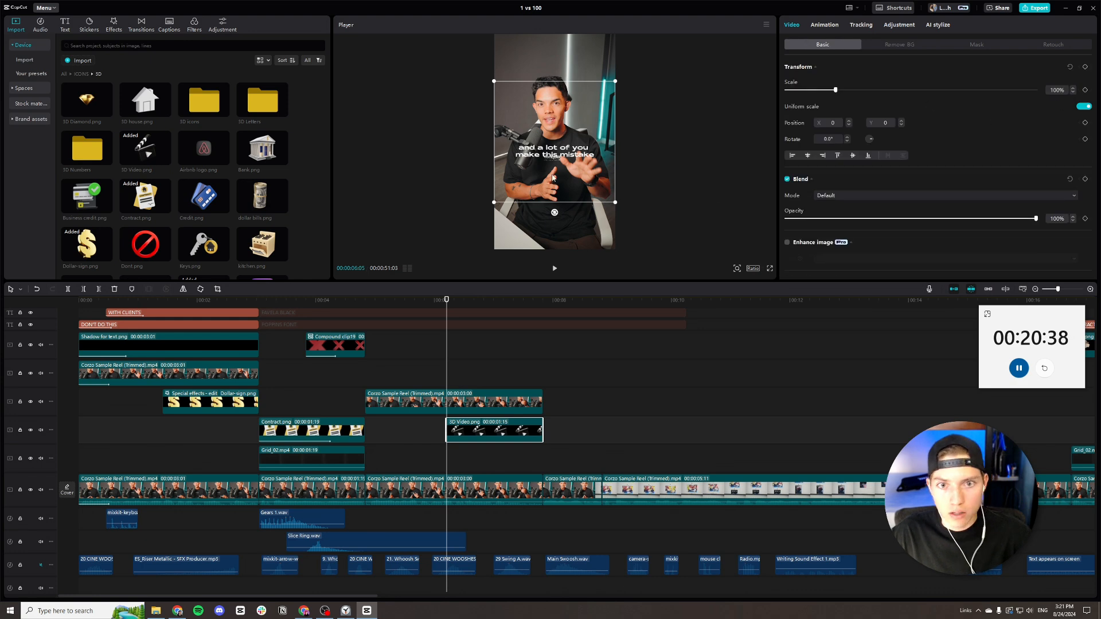
{"action": "left_click_drag", "start_coordinate": [495, 212], "coordinate": [522, 87]}
Set the clapperboard image's vignette to 50.
{"action": "left_click", "coordinate": [899, 24]}
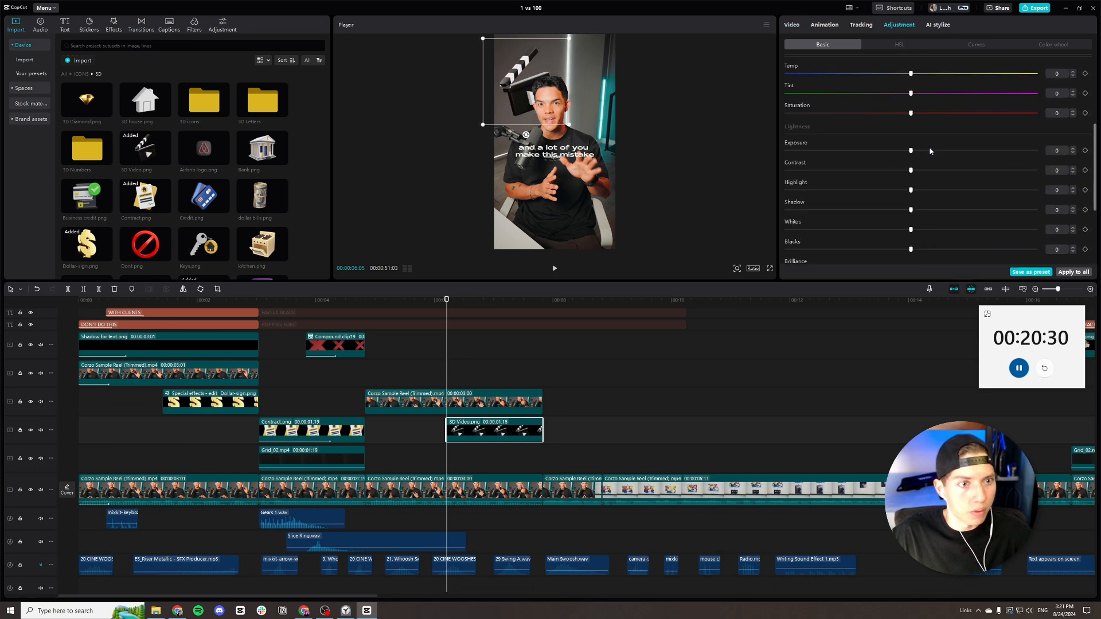
{"action": "scroll", "coordinate": [918, 201], "scroll_direction": "down", "scroll_amount": 5}
{"action": "left_click_drag", "start_coordinate": [911, 259], "coordinate": [1036, 260]}
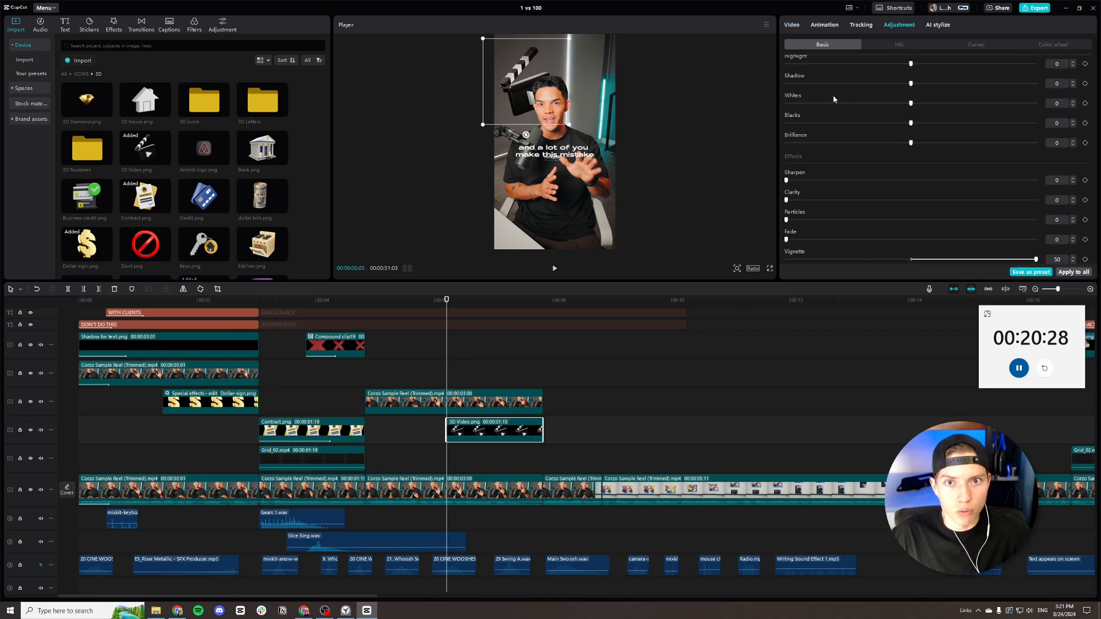
Apply a horizontal mask to the clapperboard image at X -5, Y -42 with a feather of 58.
{"action": "left_click", "coordinate": [791, 26]}
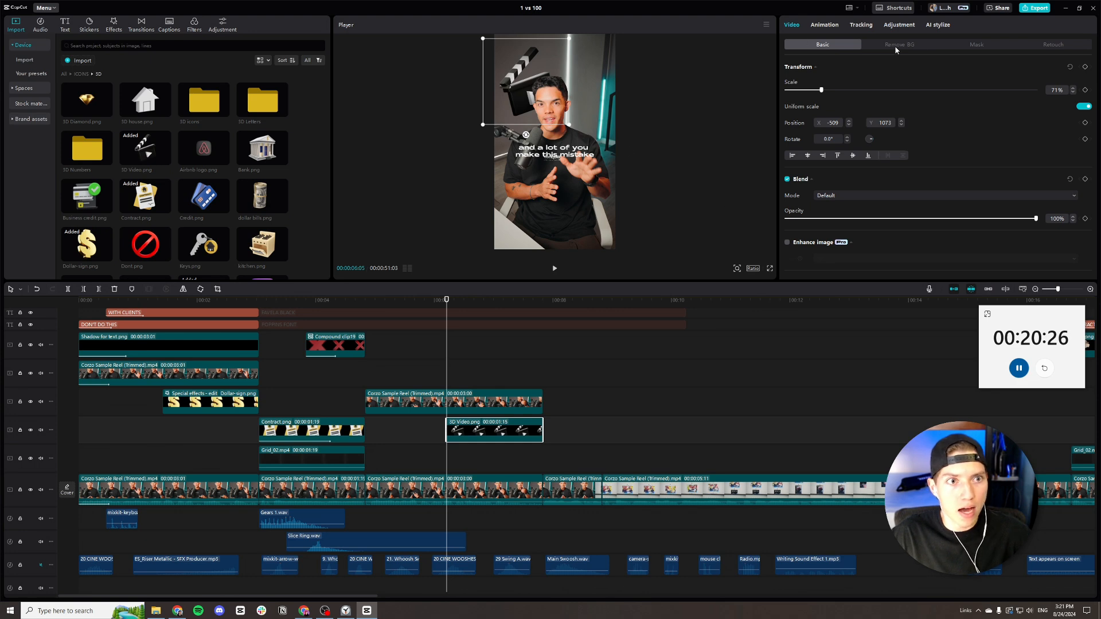
{"action": "left_click", "coordinate": [976, 45]}
{"action": "left_click", "coordinate": [831, 92]}
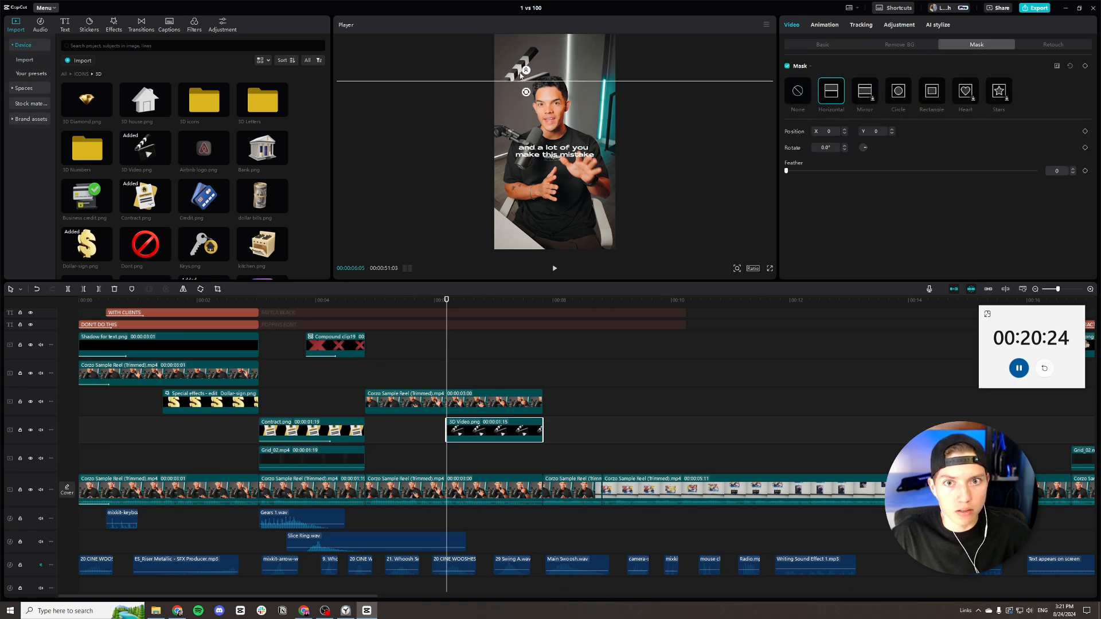
{"action": "mouse_move", "coordinate": [516, 82]}
{"action": "left_mouse_down"}
{"action": "mouse_move", "coordinate": [519, 92]}
{"action": "mouse_move", "coordinate": [528, 57]}
{"action": "mouse_move", "coordinate": [525, 65]}
{"action": "left_mouse_up"}
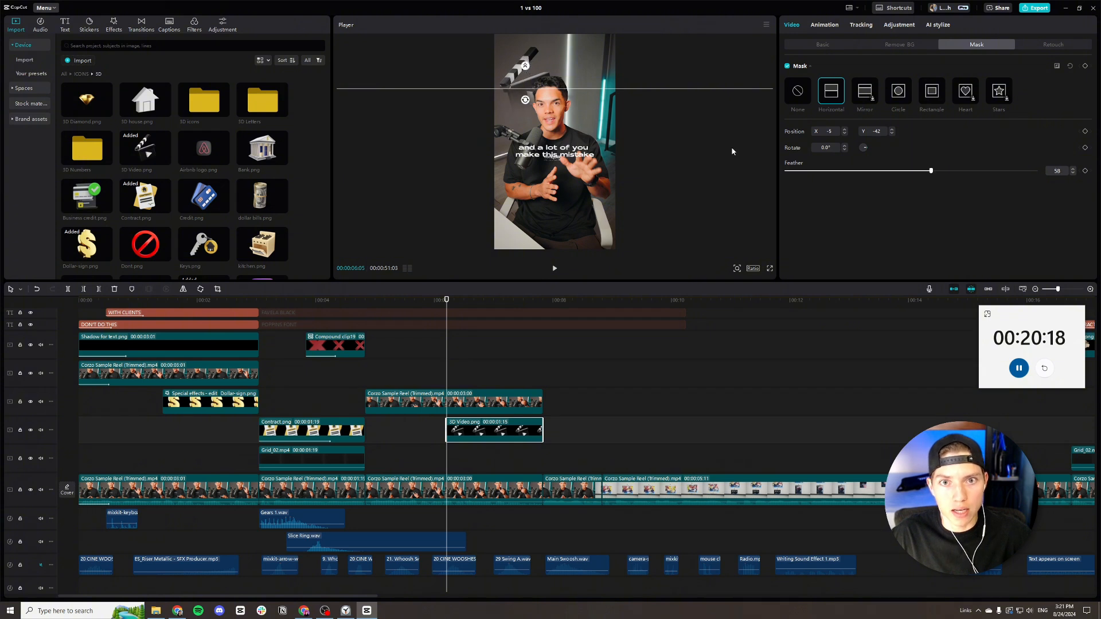
Scale the clapperboard image to 63% and move it behind the speaker's torso at X -394, Y -333.
{"action": "left_click", "coordinate": [819, 44]}
{"action": "left_click_drag", "start_coordinate": [514, 123], "coordinate": [549, 169]}
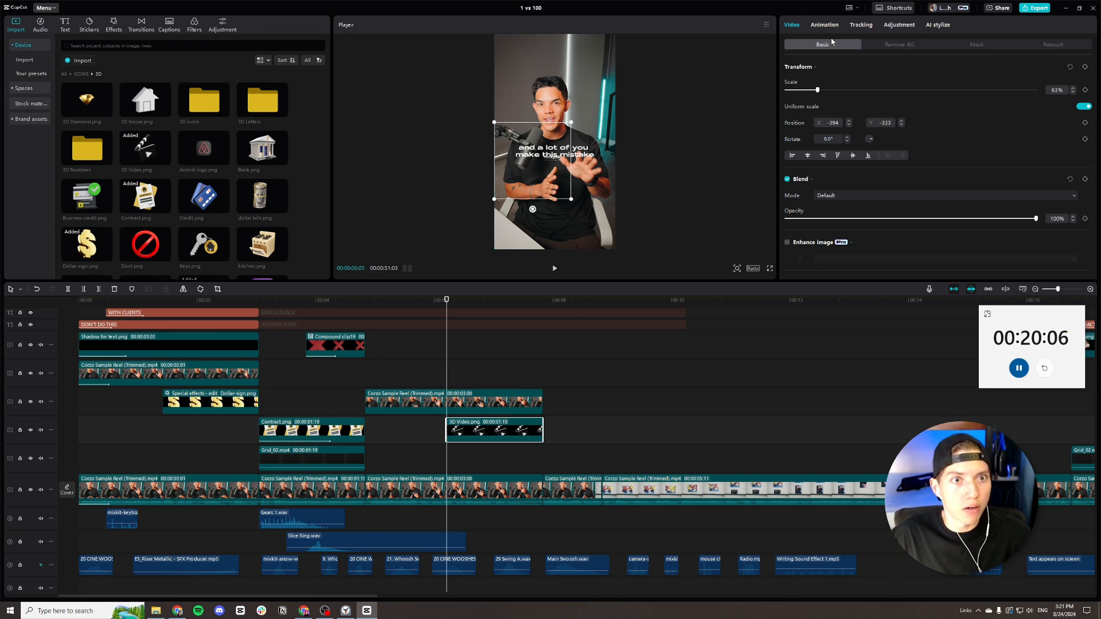
{"action": "left_click", "coordinate": [448, 311]}
{"action": "scroll", "coordinate": [465, 367], "scroll_direction": "up", "scroll_amount": 3}
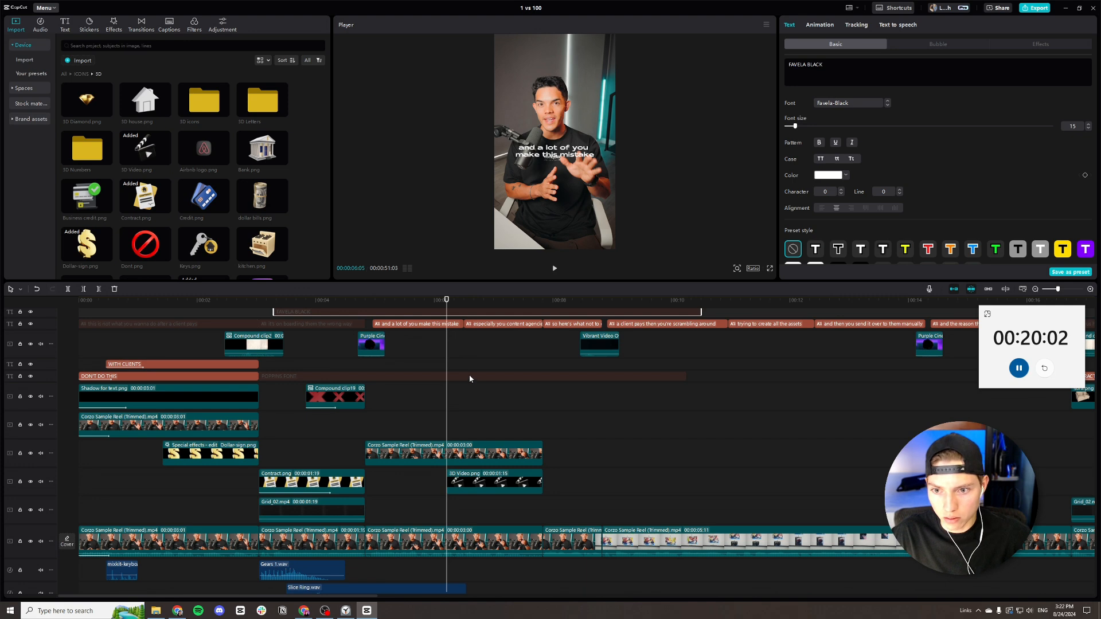
{"action": "left_click_drag", "start_coordinate": [461, 331], "coordinate": [448, 389]}
{"action": "scroll", "coordinate": [450, 385], "scroll_direction": "down", "scroll_amount": 3}
Keyframe the clapperboard's transform at 00:00:06:05, and at 00:00:07:00 set its scale to 57% and position to X -532, Y 1234.
{"action": "left_click", "coordinate": [459, 439]}
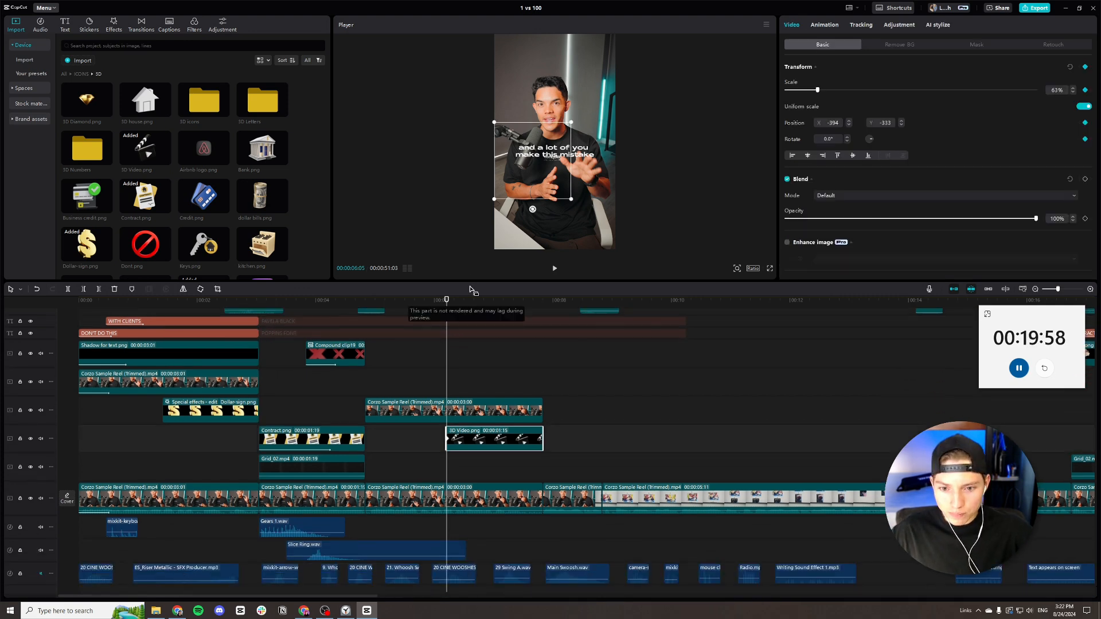
{"action": "left_click_drag", "start_coordinate": [450, 300], "coordinate": [493, 311]}
{"action": "left_click_drag", "start_coordinate": [546, 179], "coordinate": [559, 107]}
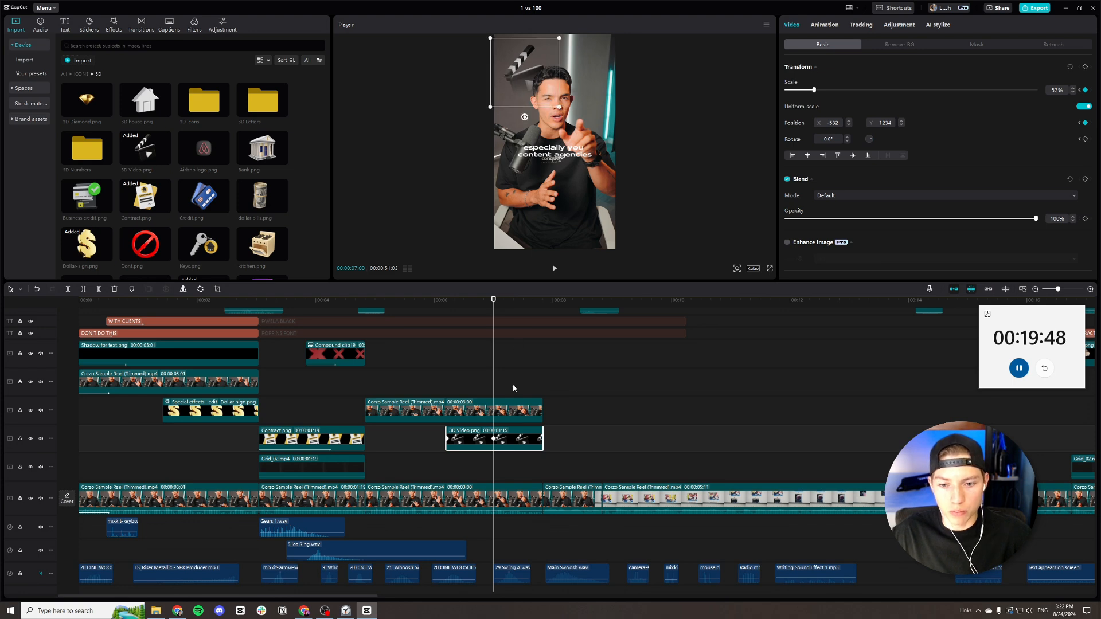
Show the clapperboard image's keyframe curves and apply the Ease Out 2 graph to its scale.
{"action": "left_click", "coordinate": [511, 440]}
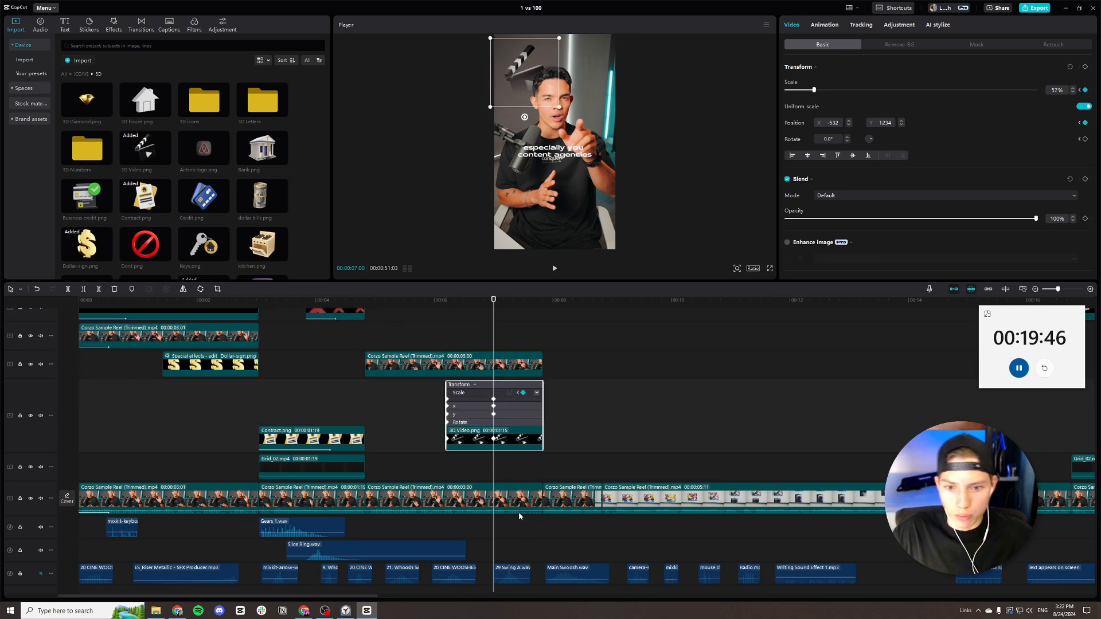
{"action": "left_click", "coordinate": [476, 399]}
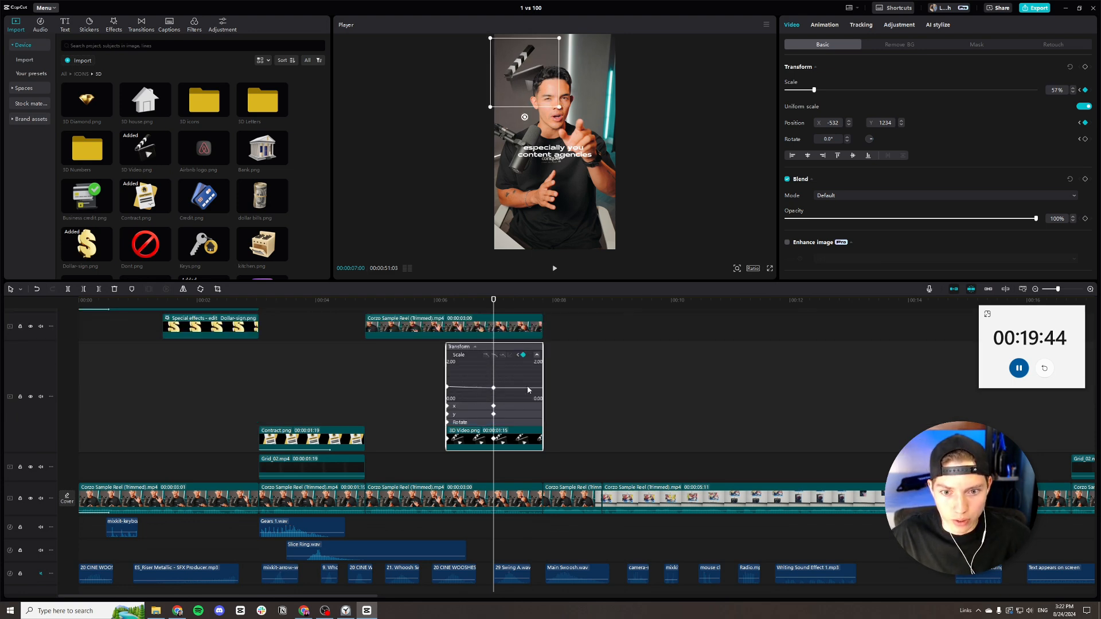
{"action": "scroll", "coordinate": [538, 450], "scroll_direction": "up", "scroll_amount": 2}
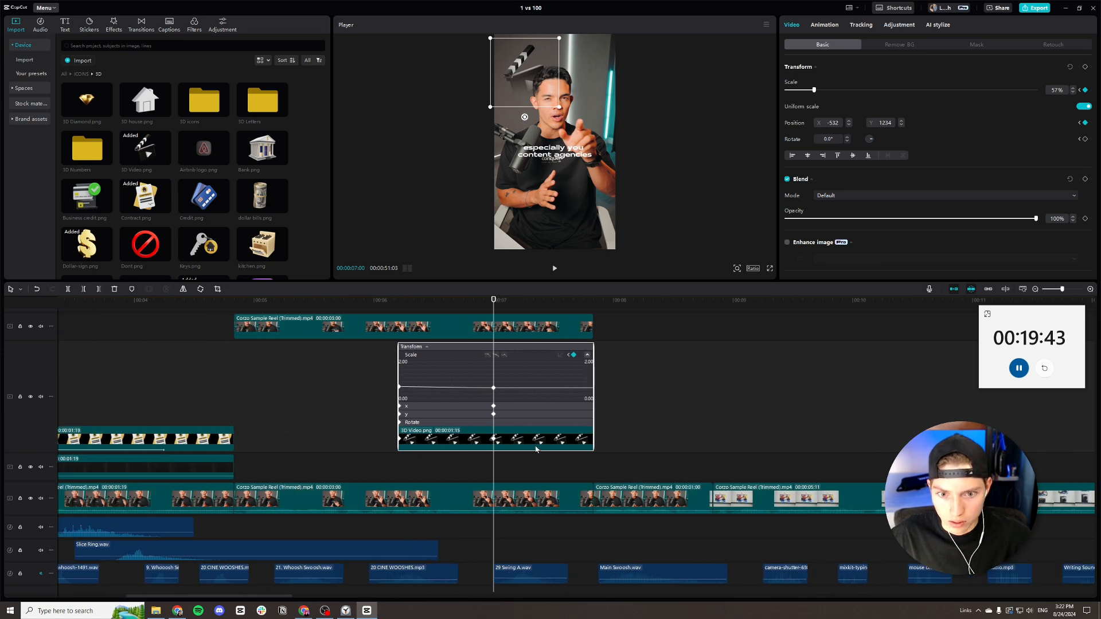
{"action": "left_click", "coordinate": [399, 440]}
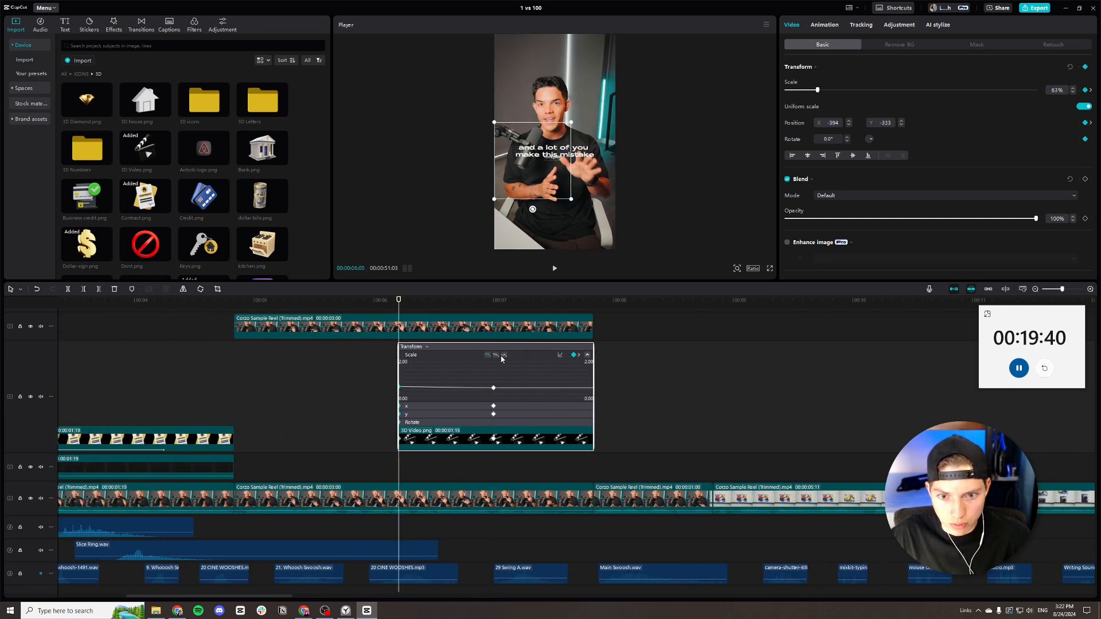
{"action": "left_click", "coordinate": [494, 439]}
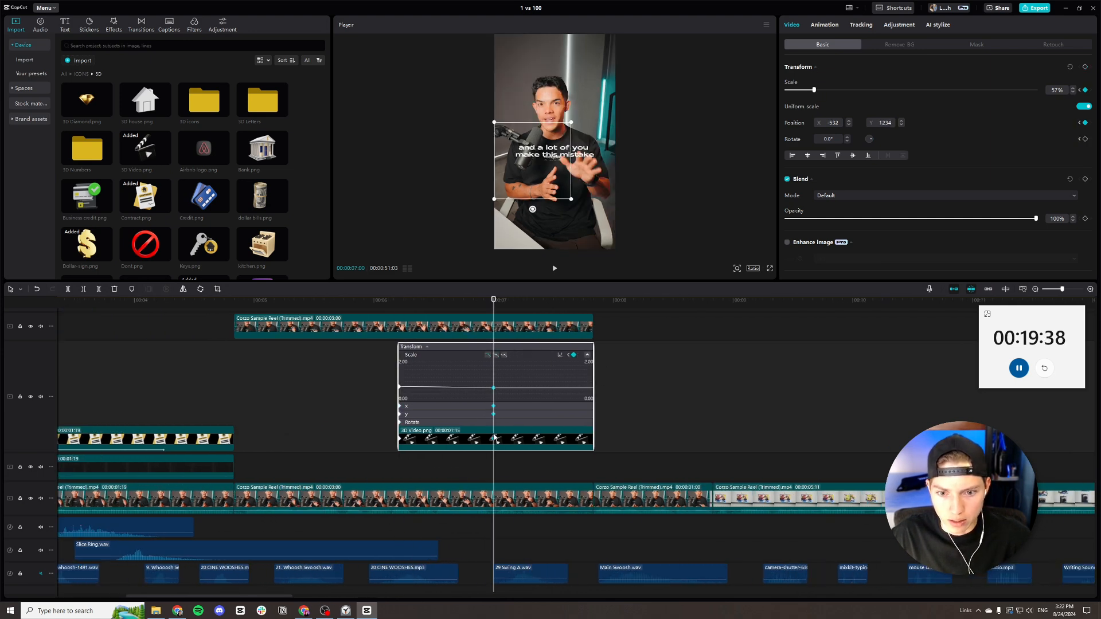
{"action": "left_click", "coordinate": [560, 356]}
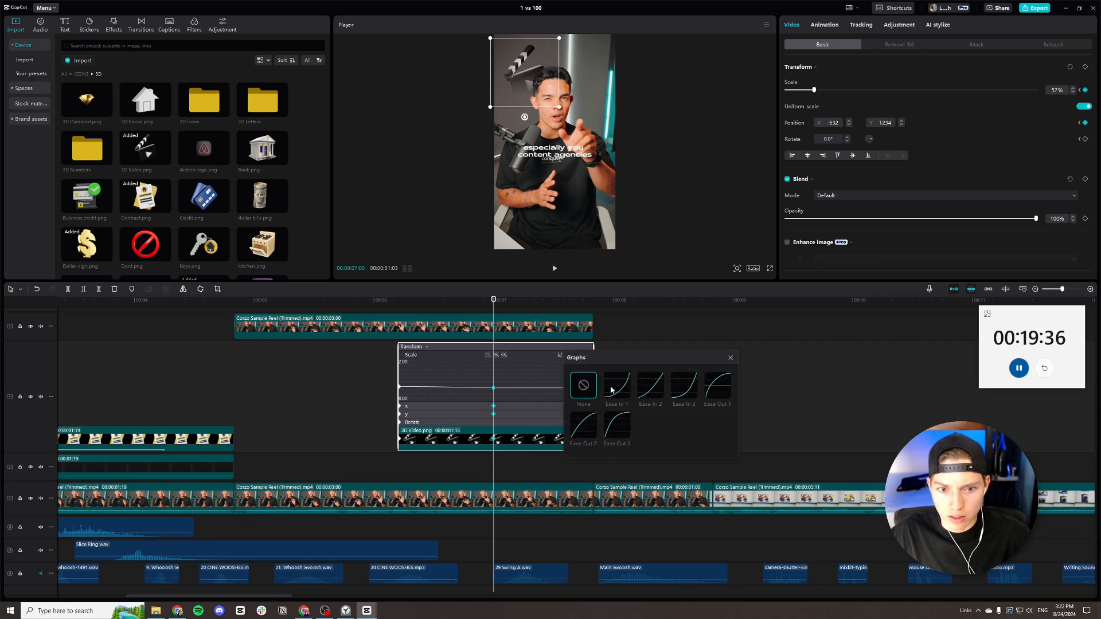
{"action": "left_click", "coordinate": [593, 430]}
{"action": "left_click", "coordinate": [732, 358]}
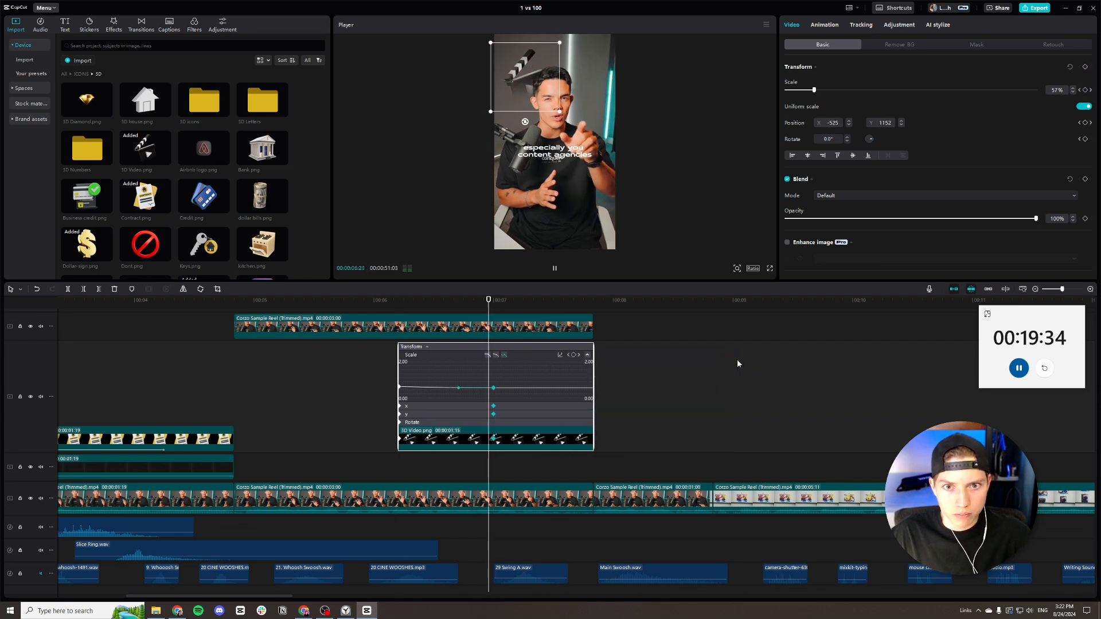
Apply the Ease Out 2 graph to the clapperboard image's Y position keyframes and play back the movement.
{"action": "left_click", "coordinate": [466, 414]}
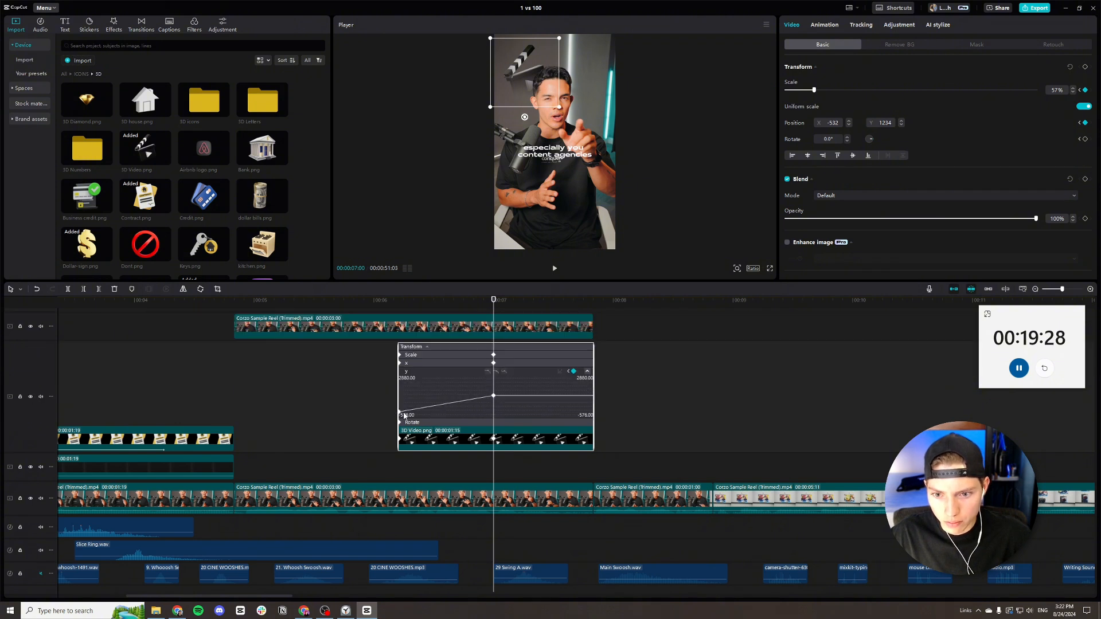
{"action": "left_click", "coordinate": [560, 371]}
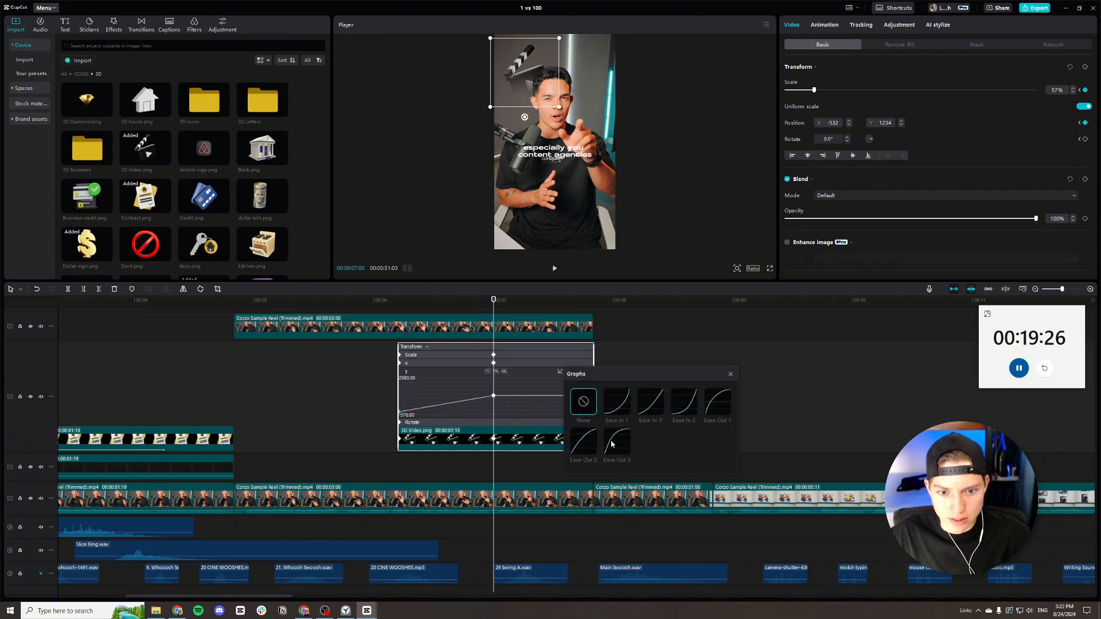
{"action": "left_click", "coordinate": [591, 445]}
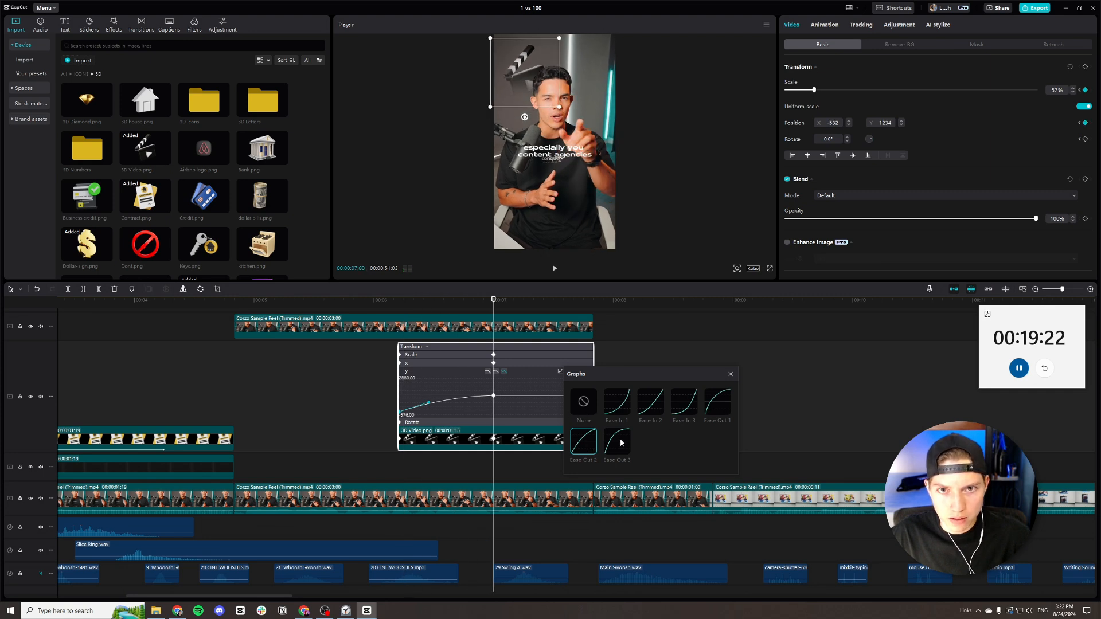
{"action": "left_click", "coordinate": [622, 443]}
{"action": "left_click", "coordinate": [577, 443]}
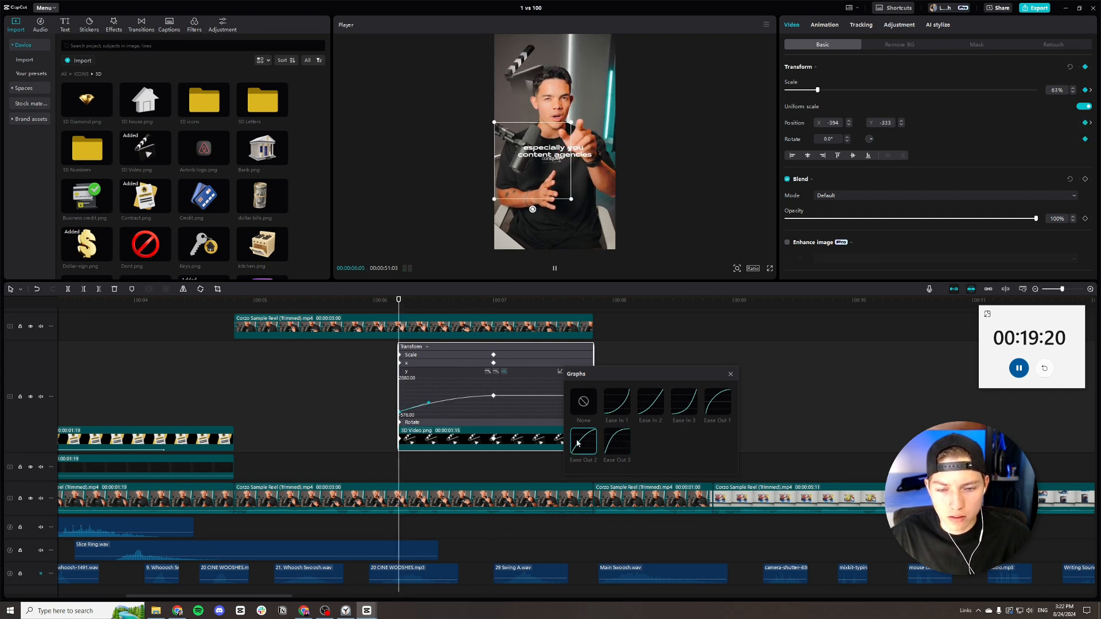
Move the clapperboard image's end keyframes slightly later and hide its keyframe curves.
{"action": "left_click", "coordinate": [730, 375]}
{"action": "left_click_drag", "start_coordinate": [497, 443], "coordinate": [509, 446]}
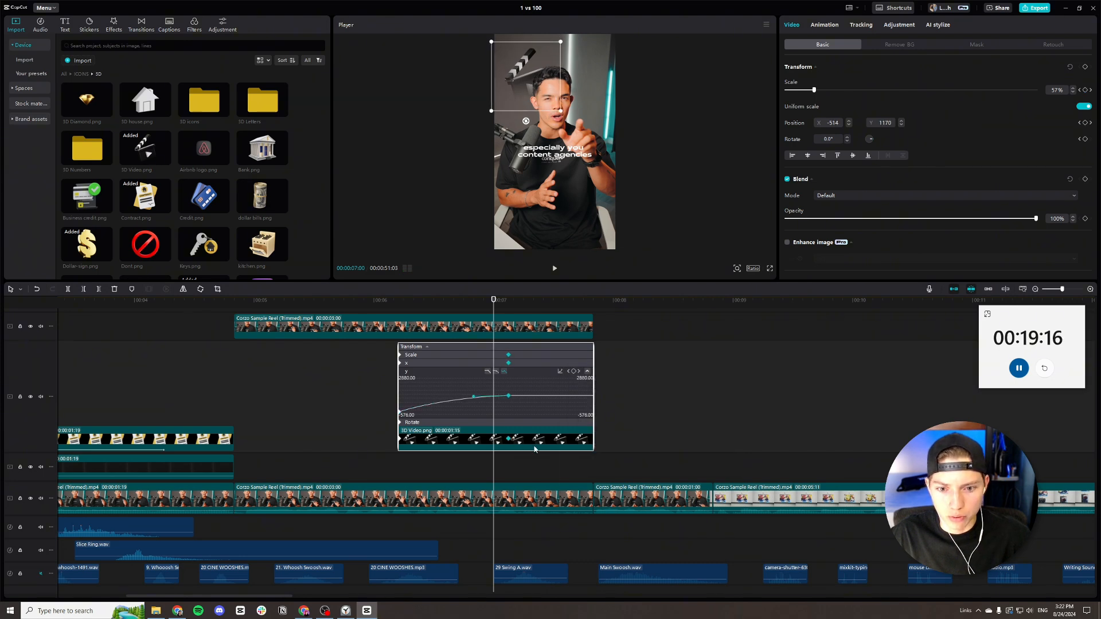
{"action": "right_click", "coordinate": [534, 449]}
{"action": "left_click", "coordinate": [571, 546]}
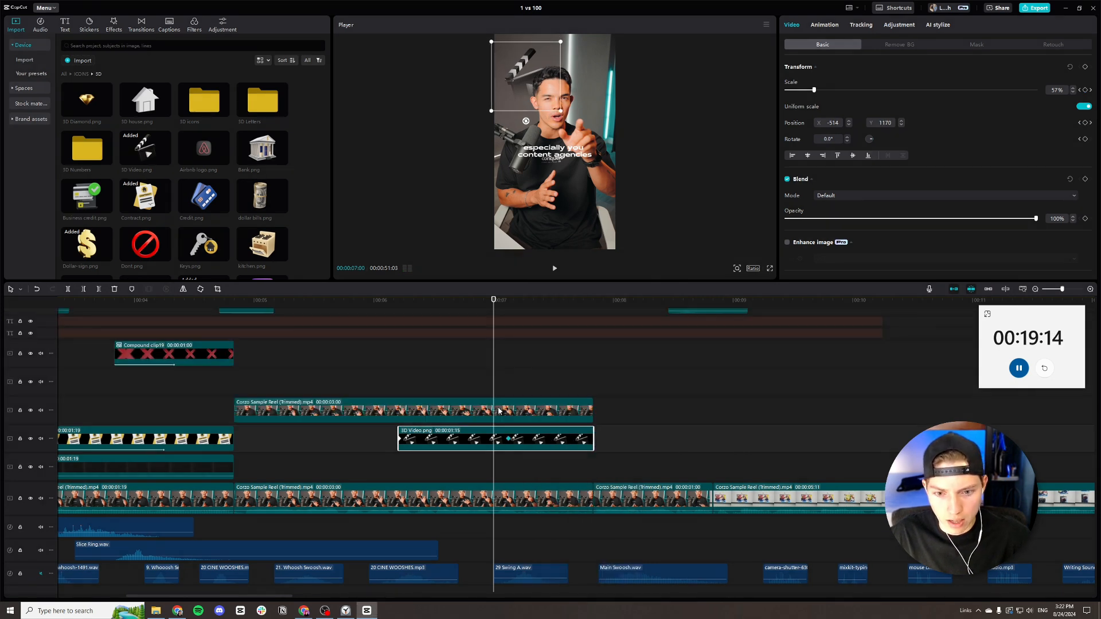
Play back the clapperboard animation and the cut into the "so here's what not to do" line.
{"action": "left_click", "coordinate": [384, 308]}
{"action": "key", "text": "space"}
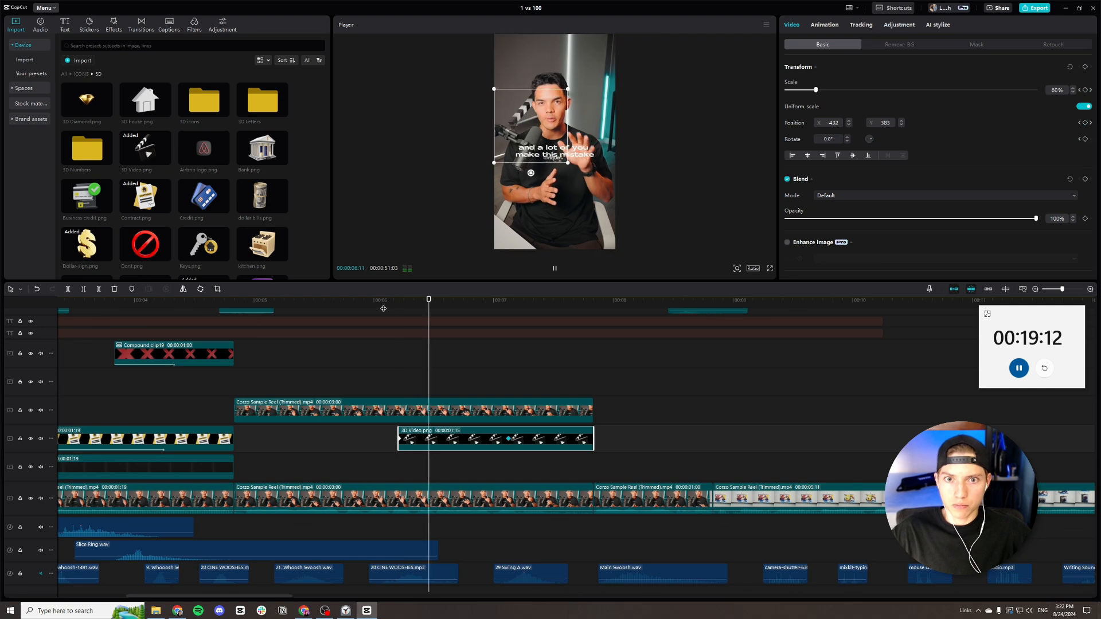
{"action": "key", "text": "space"}
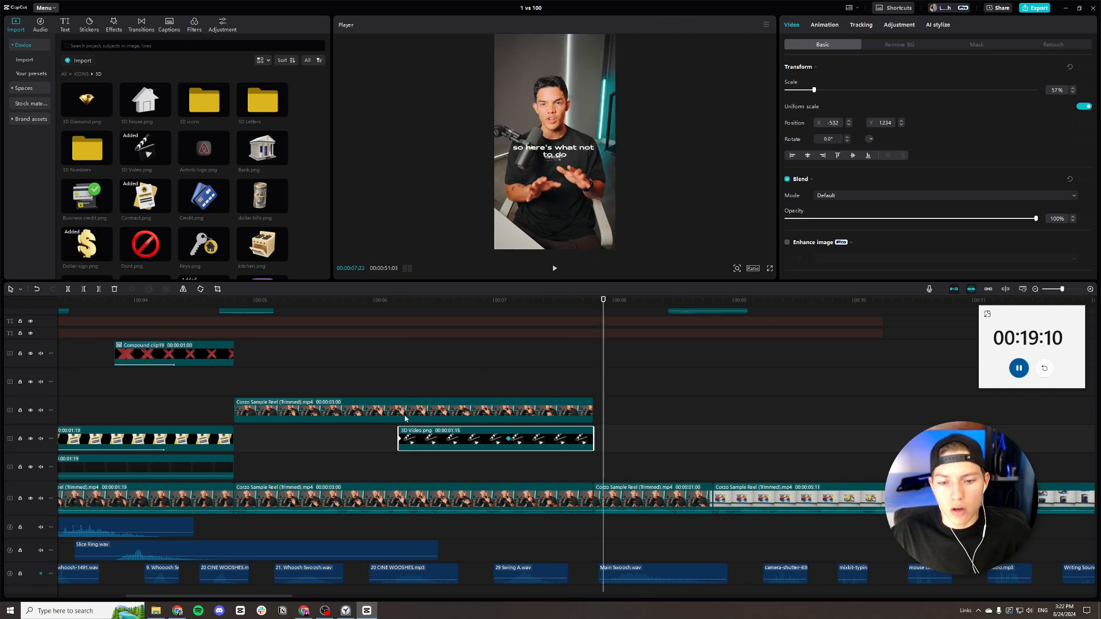
{"action": "scroll", "coordinate": [561, 421], "scroll_direction": "up", "scroll_amount": 2}
{"action": "left_click", "coordinate": [576, 319]}
{"action": "key", "text": "space"}
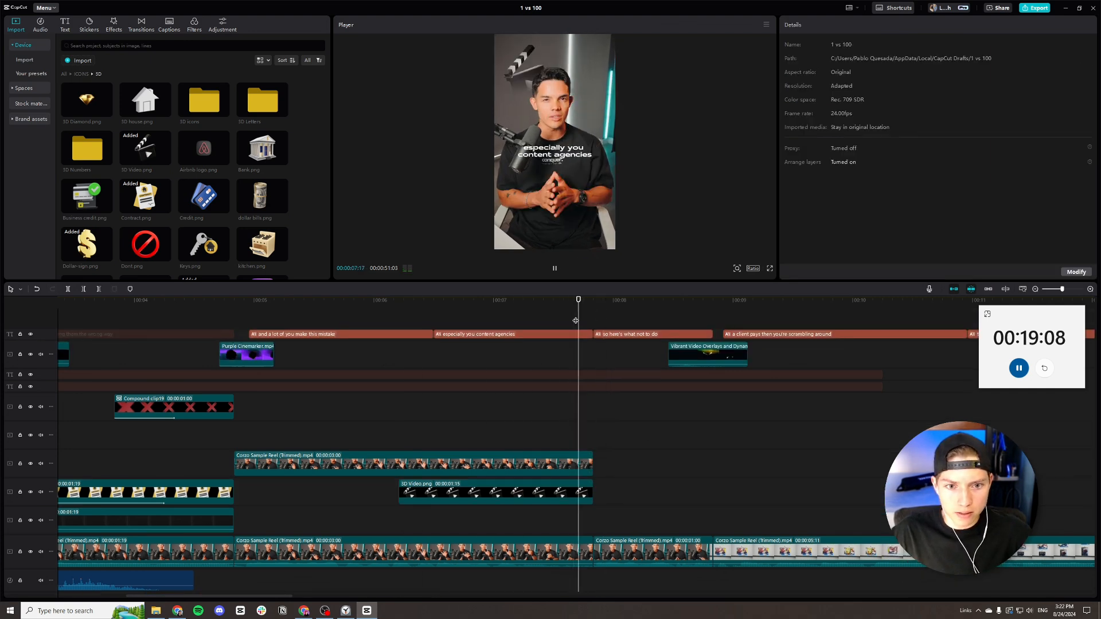
{"action": "key", "text": "space"}
{"action": "scroll", "coordinate": [542, 380], "scroll_direction": "right", "scroll_amount": 2}
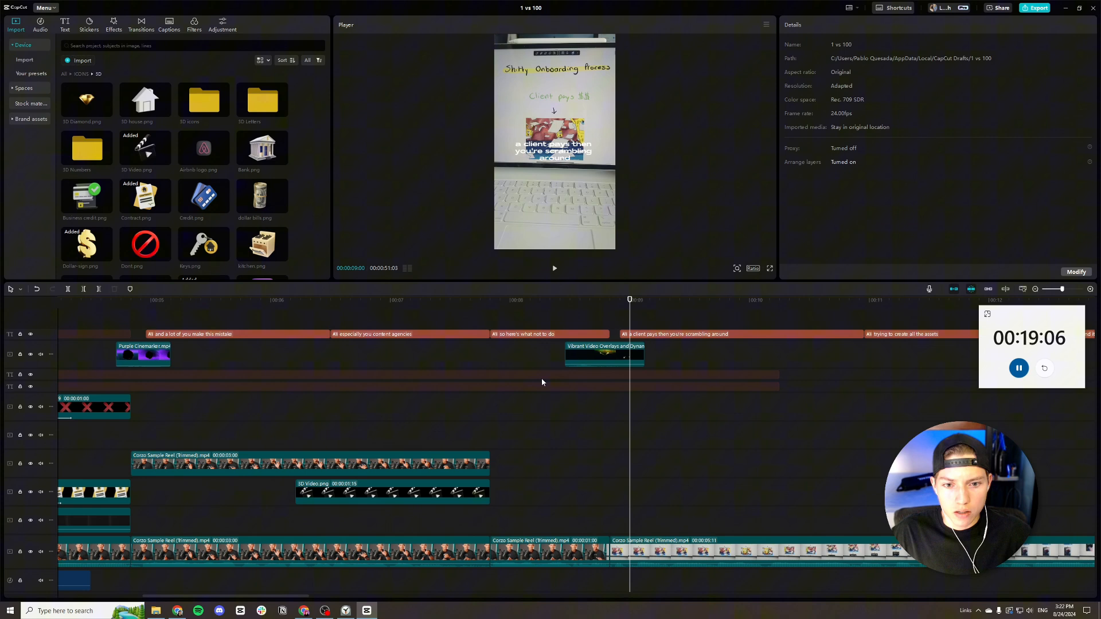
{"action": "left_click_drag", "start_coordinate": [501, 308], "coordinate": [488, 308]}
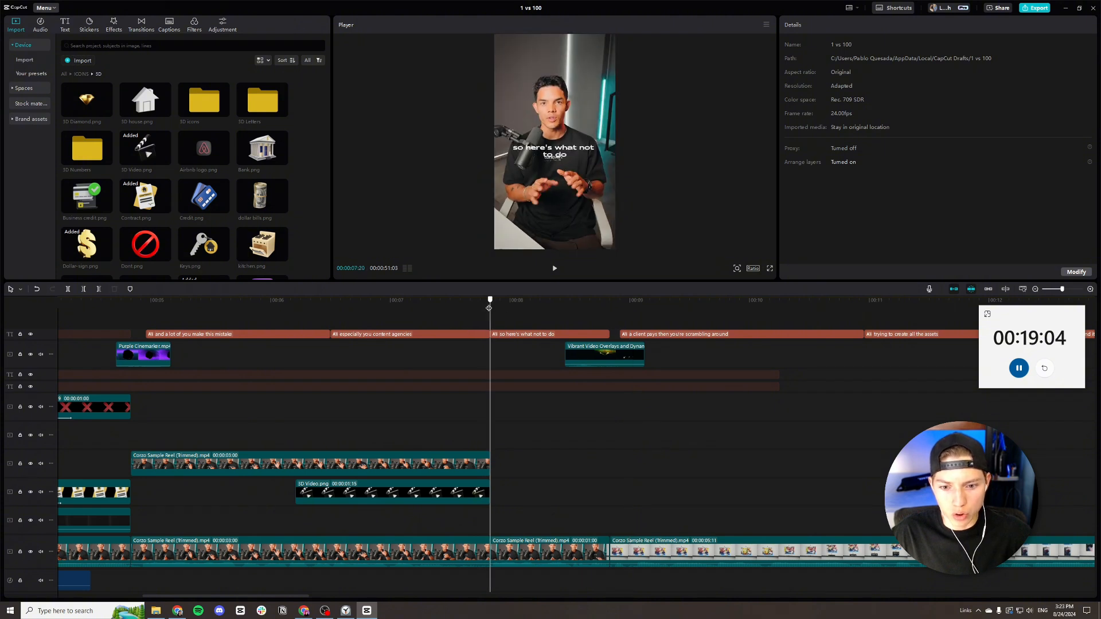
Move the opening dollar-sign image, speaker cut-out and text shadow, plus the red X compound clip, down to lower overlay tracks.
{"action": "scroll", "coordinate": [402, 541], "scroll_direction": "down", "scroll_amount": 4}
{"action": "scroll", "coordinate": [308, 496], "scroll_direction": "left", "scroll_amount": 6}
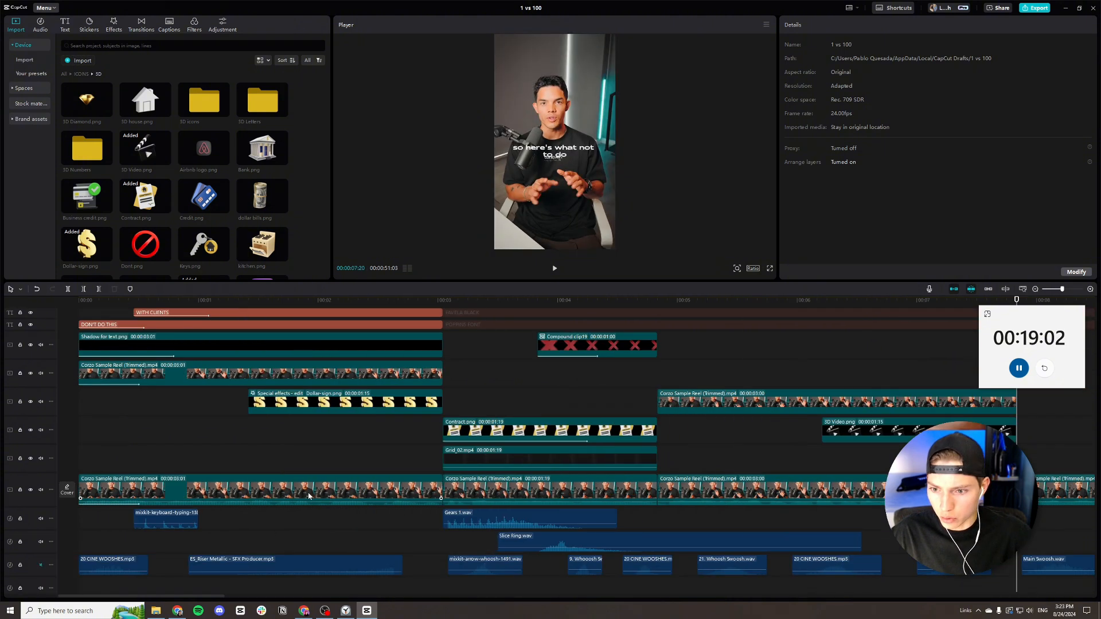
{"action": "scroll", "coordinate": [309, 496], "scroll_direction": "right", "scroll_amount": 5}
{"action": "scroll", "coordinate": [240, 448], "scroll_direction": "up", "scroll_amount": 3}
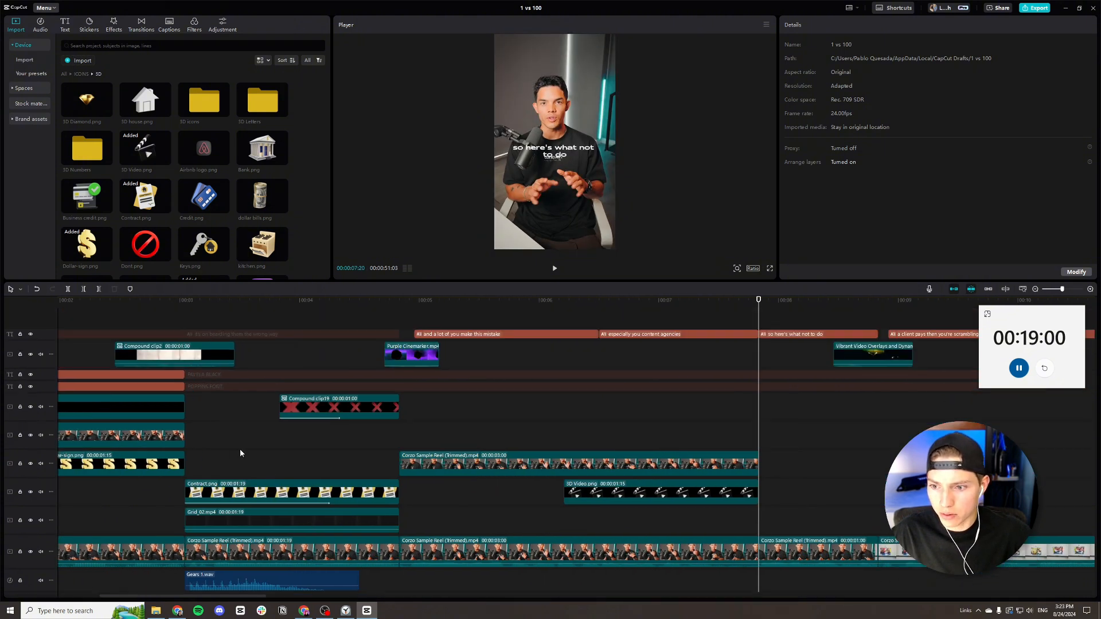
{"action": "scroll", "coordinate": [322, 467], "scroll_direction": "right", "scroll_amount": 4}
{"action": "scroll", "coordinate": [321, 467], "scroll_direction": "left", "scroll_amount": 6}
{"action": "left_click_drag", "start_coordinate": [351, 468], "coordinate": [351, 522]}
{"action": "mouse_move", "coordinate": [350, 436]}
{"action": "left_mouse_down"}
{"action": "mouse_move", "coordinate": [350, 482]}
{"action": "mouse_move", "coordinate": [356, 419]}
{"action": "left_mouse_up"}
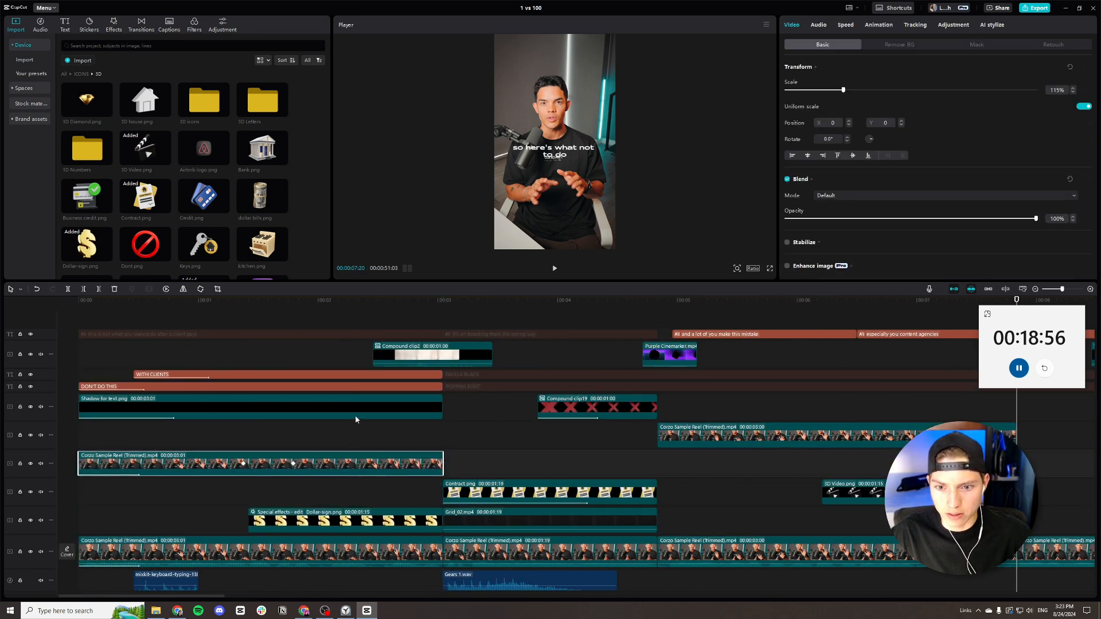
{"action": "left_click_drag", "start_coordinate": [358, 461], "coordinate": [357, 491]}
{"action": "left_click_drag", "start_coordinate": [367, 415], "coordinate": [463, 423]}
{"action": "left_click_drag", "start_coordinate": [610, 411], "coordinate": [610, 438]}
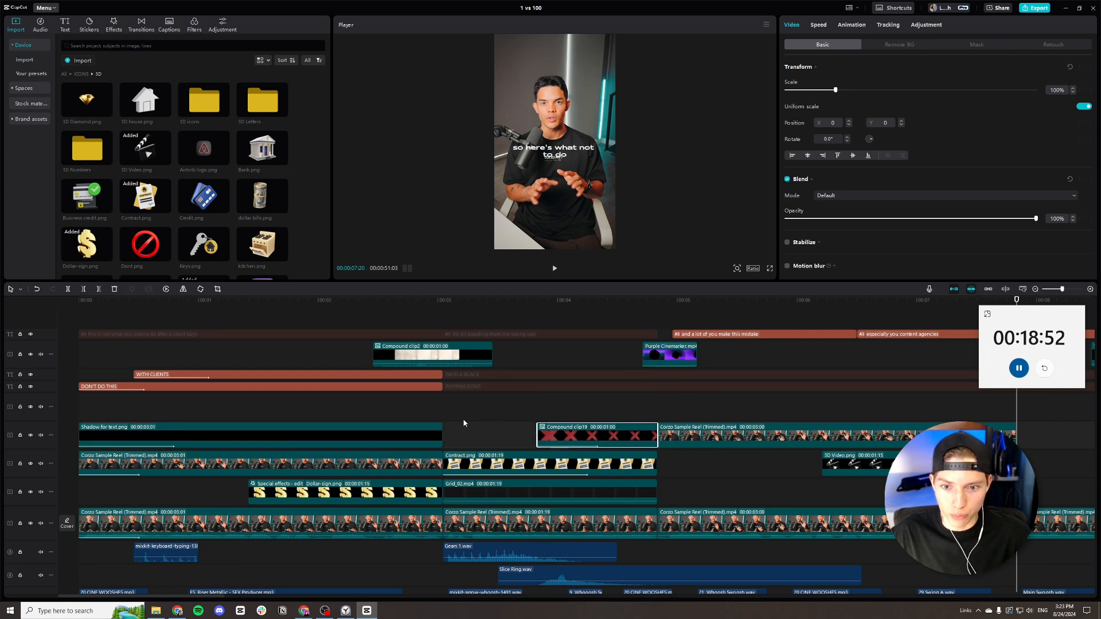
Move the sofa.png and second Dollar-sign.png clips between about 17 and 21 seconds to a lower overlay track.
{"action": "scroll", "coordinate": [463, 423], "scroll_direction": "right", "scroll_amount": 15}
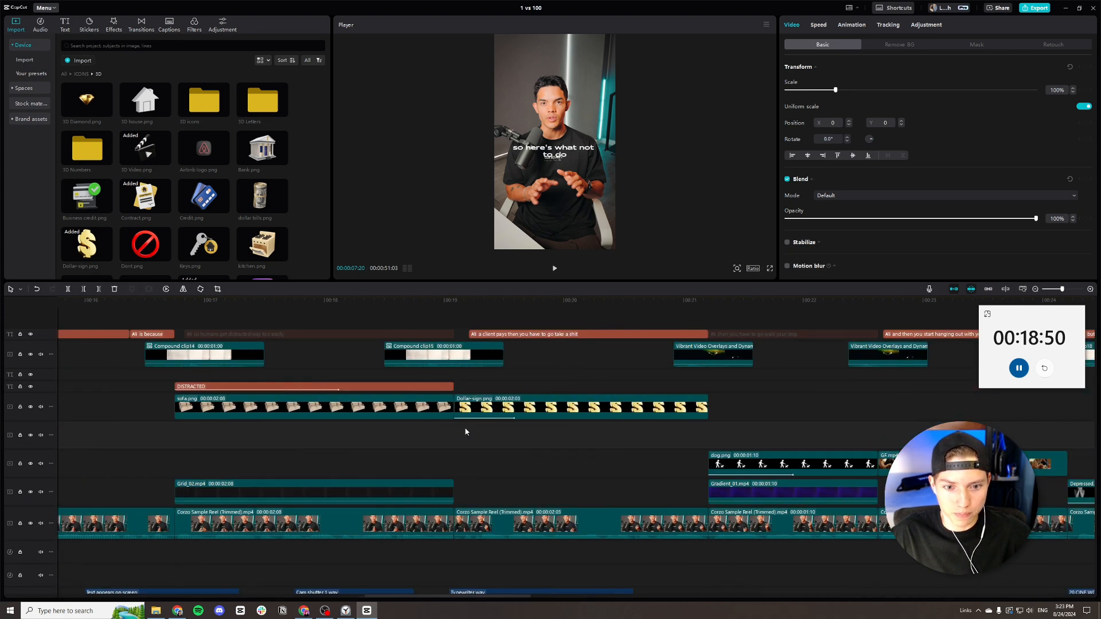
{"action": "left_click_drag", "start_coordinate": [411, 410], "coordinate": [410, 464]}
{"action": "left_click_drag", "start_coordinate": [519, 407], "coordinate": [534, 459]}
{"action": "scroll", "coordinate": [562, 456], "scroll_direction": "right", "scroll_amount": 6}
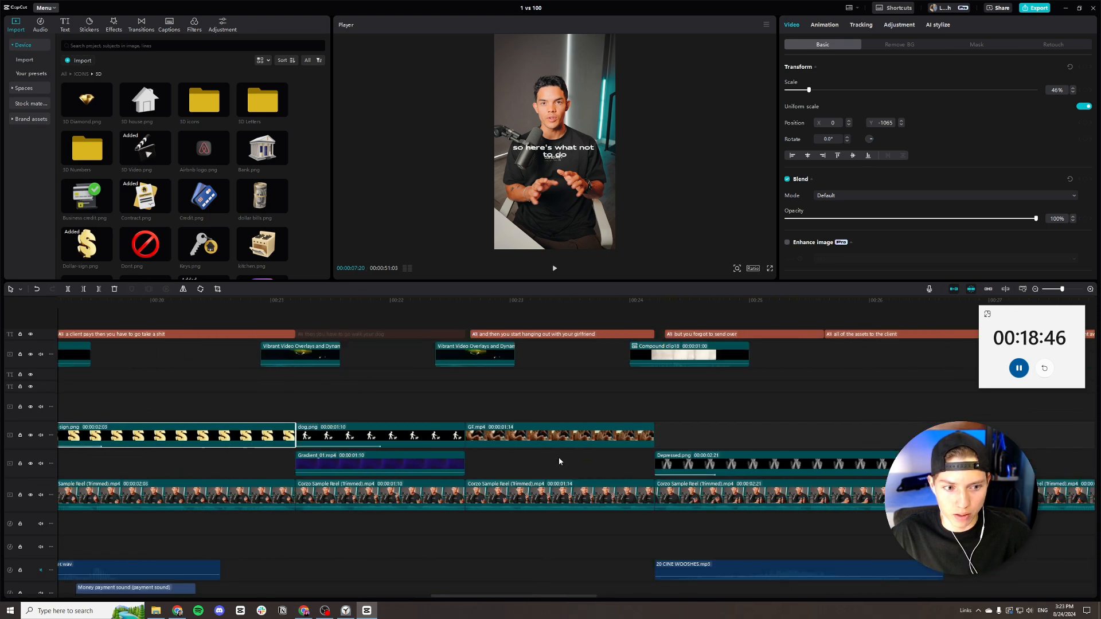
Paste a copy of the Grid_02.mp4 background at 00:00:07:20 and trim it to one second, ending at the laptop footage.
{"action": "scroll", "coordinate": [559, 461], "scroll_direction": "left", "scroll_amount": 18}
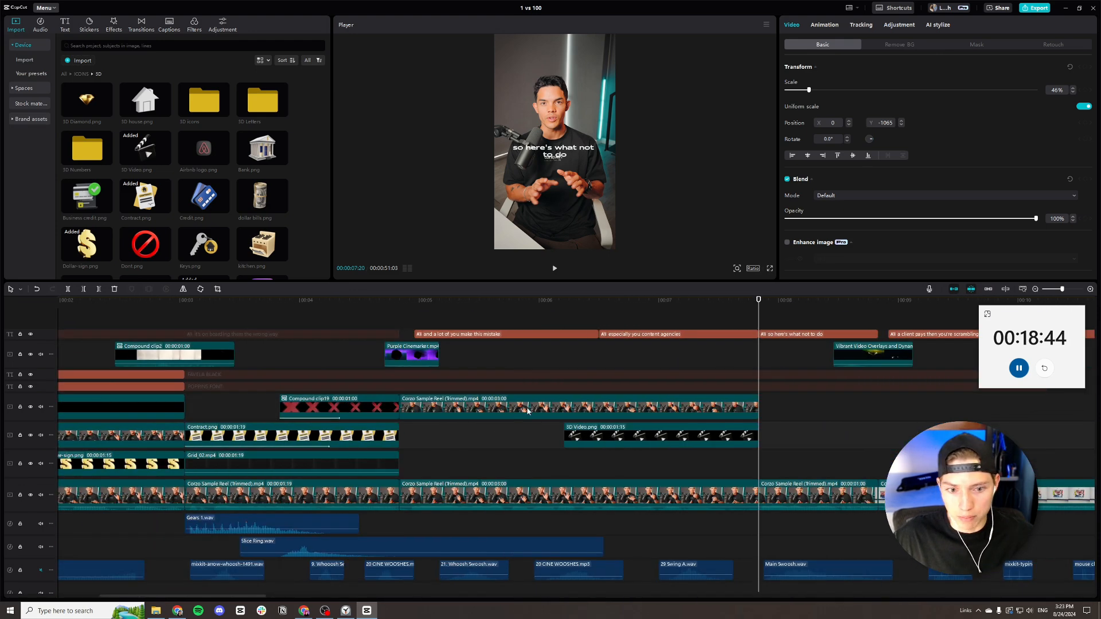
{"action": "scroll", "coordinate": [550, 384], "scroll_direction": "right", "scroll_amount": 1}
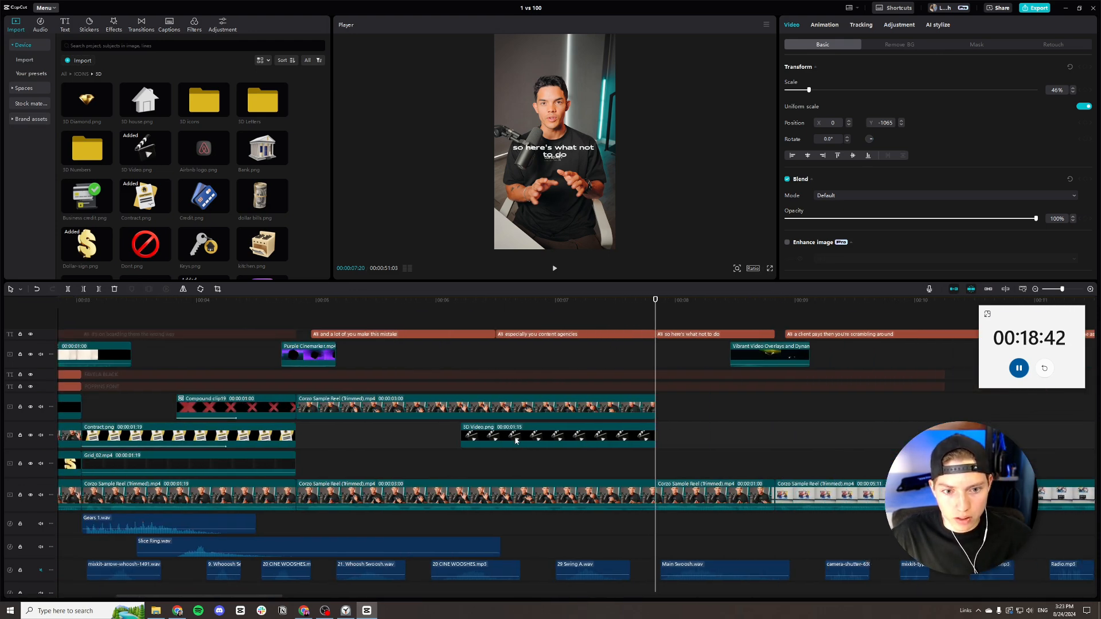
{"action": "left_click", "coordinate": [242, 458]}
{"action": "scroll", "coordinate": [490, 450], "scroll_direction": "right", "scroll_amount": 1}
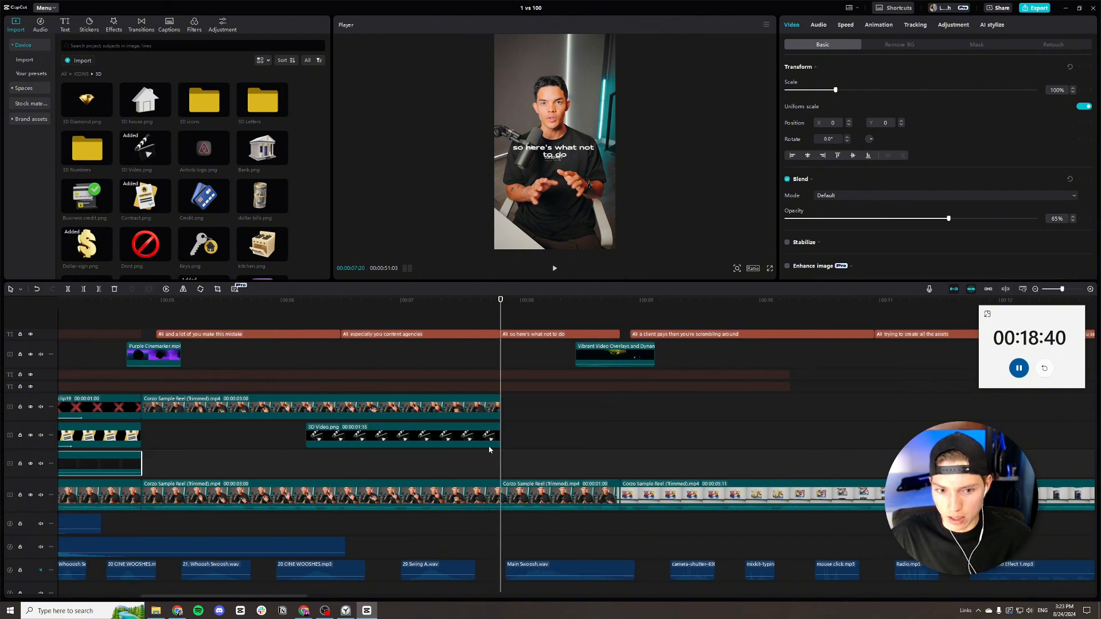
{"action": "key", "text": "ctrl+v"}
{"action": "key", "text": "space"}
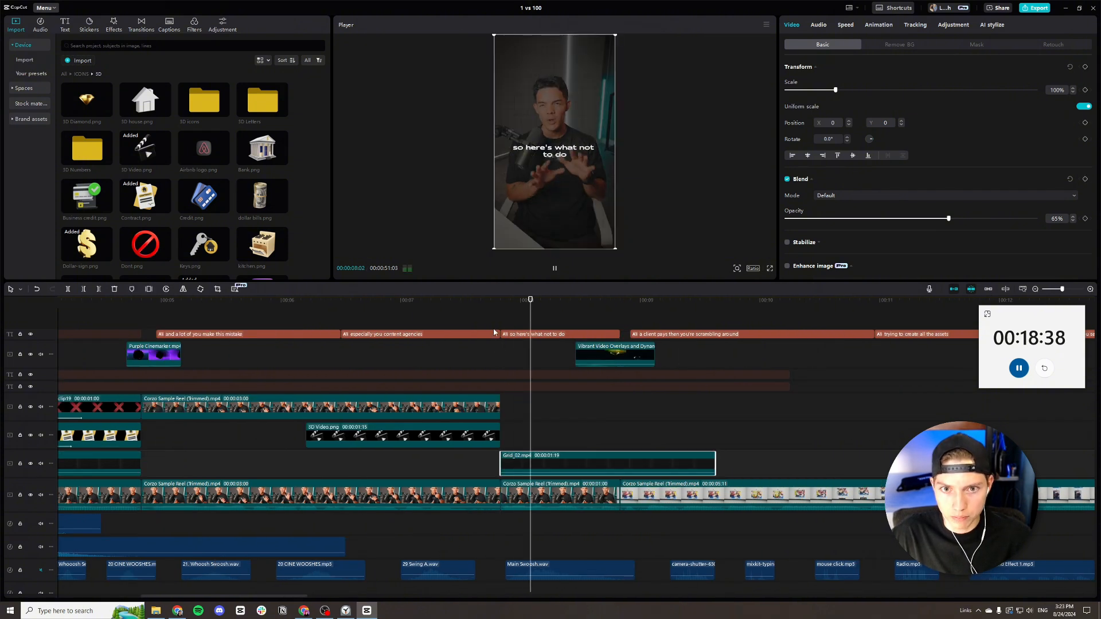
{"action": "key", "text": "space"}
{"action": "left_click_drag", "start_coordinate": [705, 460], "coordinate": [619, 389]}
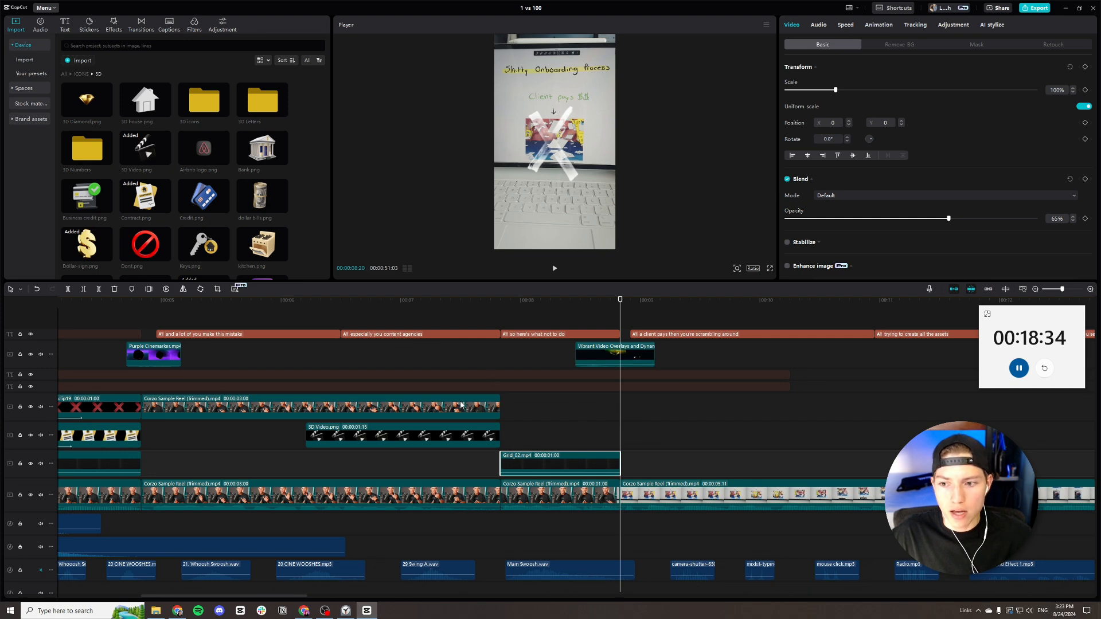
Set the opacity of the one-second speaker clip beneath the pasted grid to 0% and play back the section.
{"action": "scroll", "coordinate": [461, 405], "scroll_direction": "left", "scroll_amount": 5}
{"action": "scroll", "coordinate": [460, 402], "scroll_direction": "right", "scroll_amount": 4}
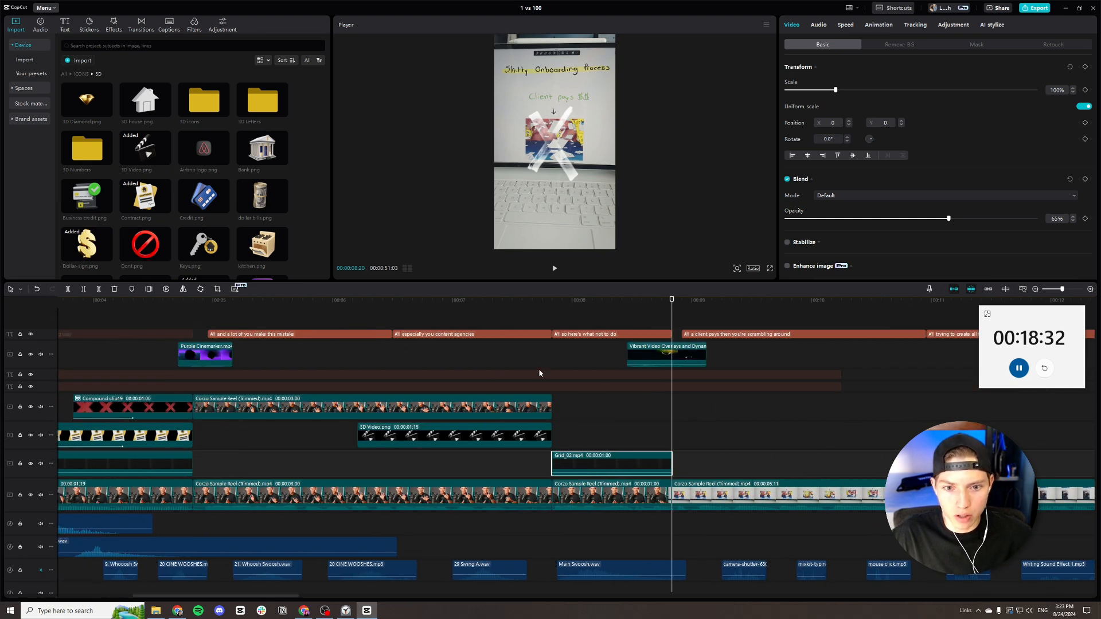
{"action": "left_click", "coordinate": [581, 488]}
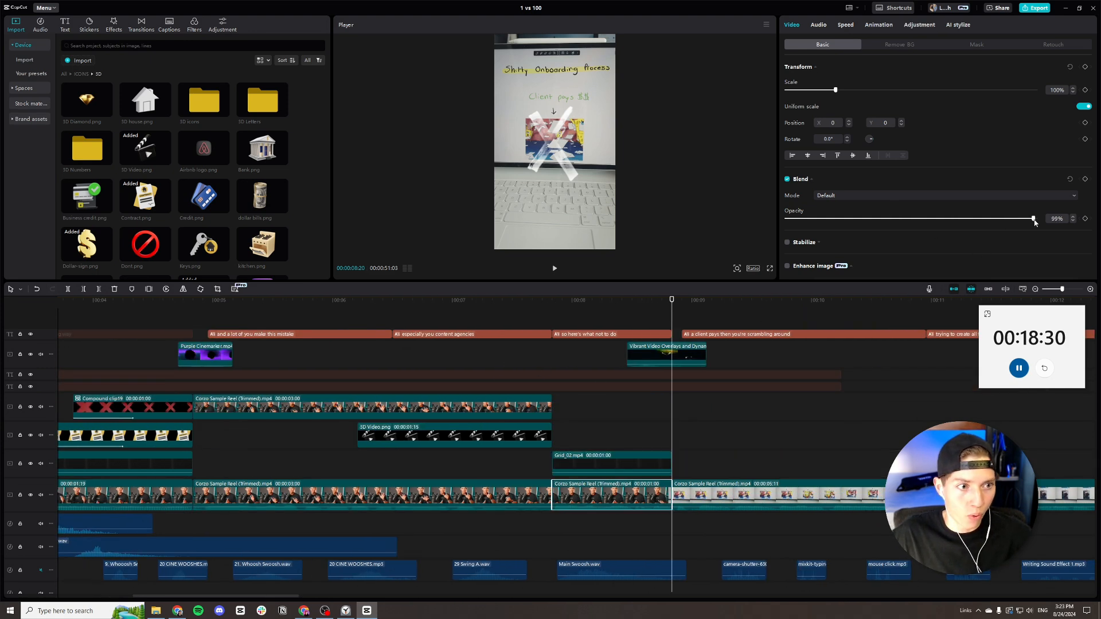
{"action": "left_click_drag", "start_coordinate": [1035, 223], "coordinate": [786, 220]}
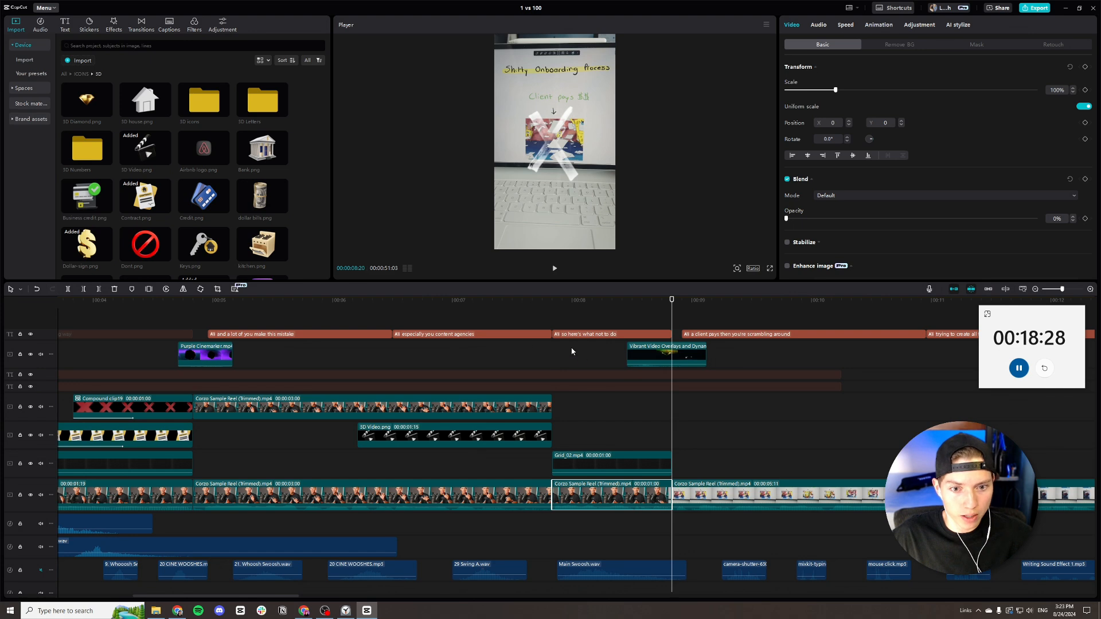
{"action": "left_click", "coordinate": [518, 300]}
{"action": "key", "text": "space"}
{"action": "key", "text": "space"}
Copy the Vibrant Video Overlays transition clip and paste it just before the cut to the grid background.
{"action": "scroll", "coordinate": [477, 384], "scroll_direction": "left", "scroll_amount": 8}
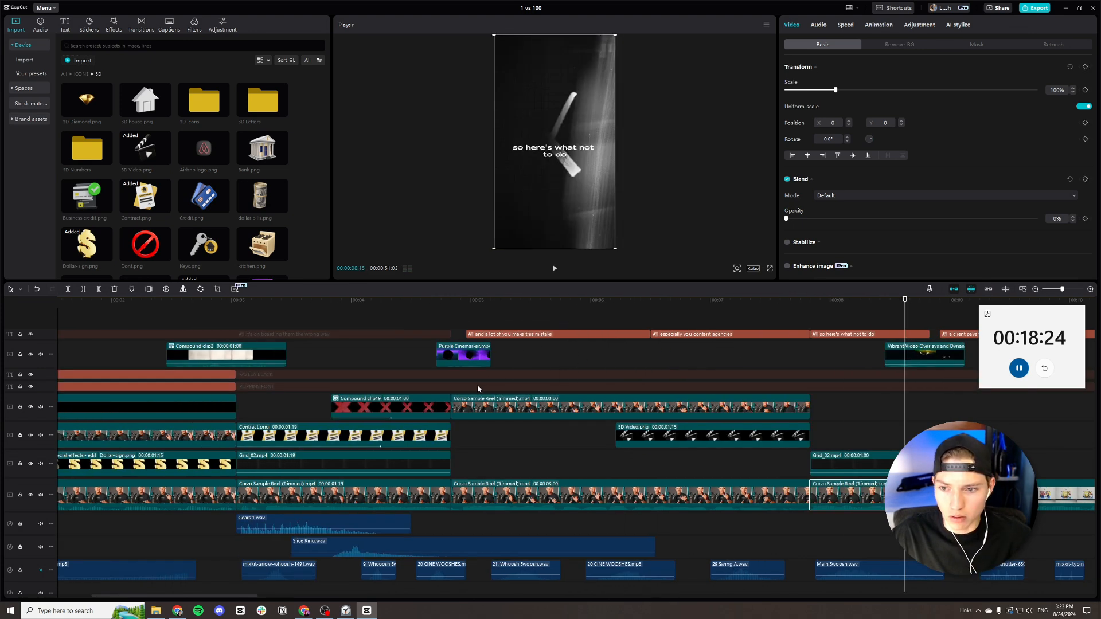
{"action": "scroll", "coordinate": [414, 385], "scroll_direction": "right", "scroll_amount": 10}
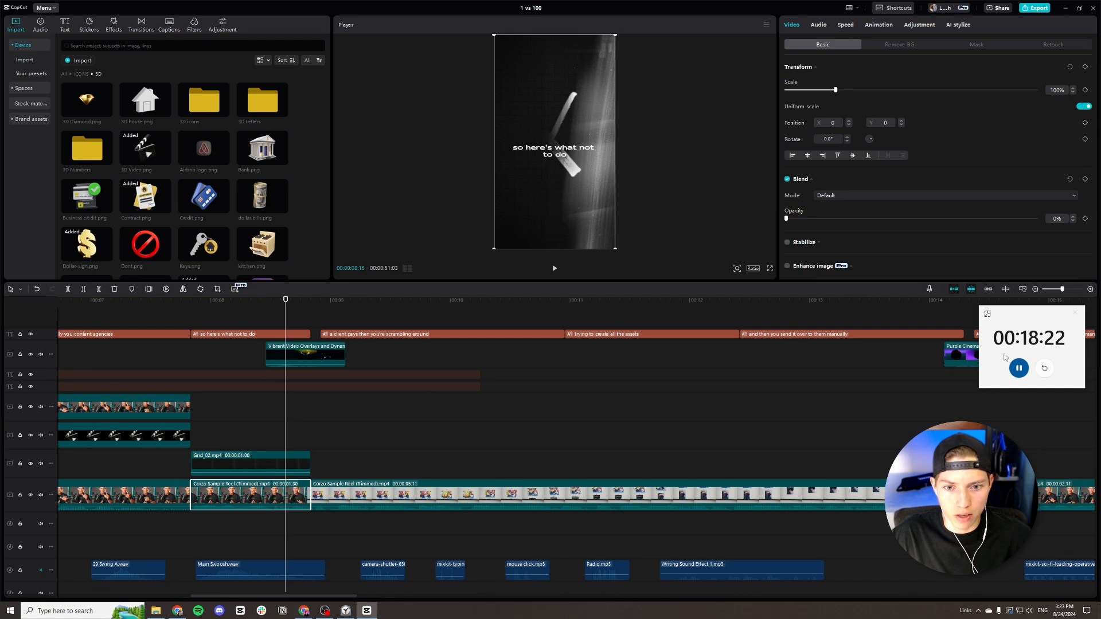
{"action": "scroll", "coordinate": [610, 383], "scroll_direction": "left", "scroll_amount": 3}
{"action": "left_click", "coordinate": [622, 360]}
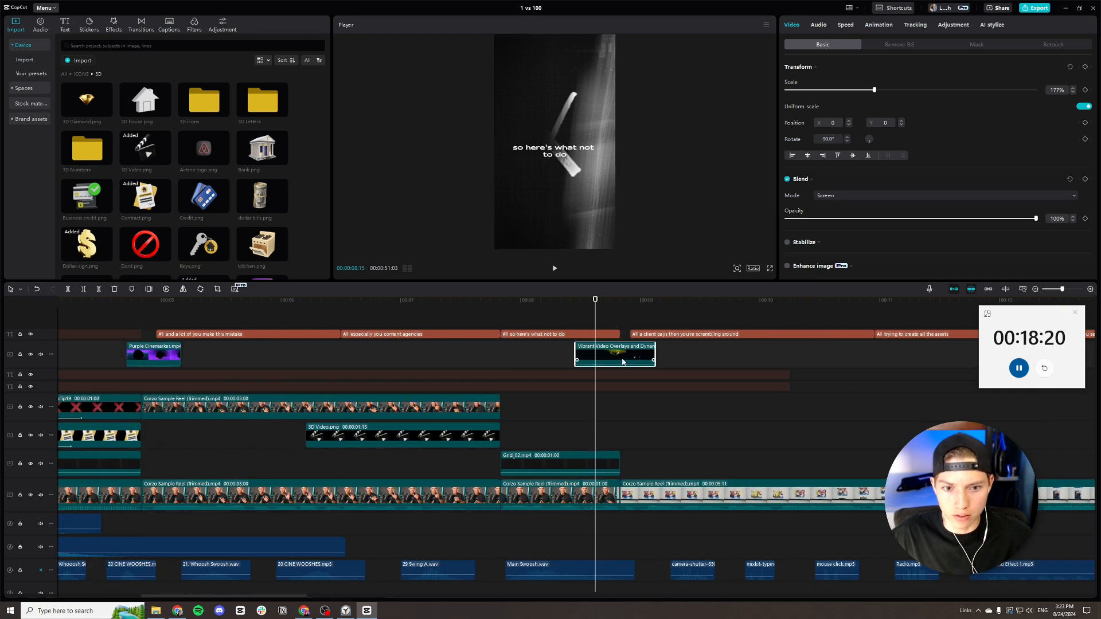
{"action": "key", "text": "ctrl+c"}
{"action": "left_click", "coordinate": [482, 301]}
{"action": "key", "text": "ctrl+v"}
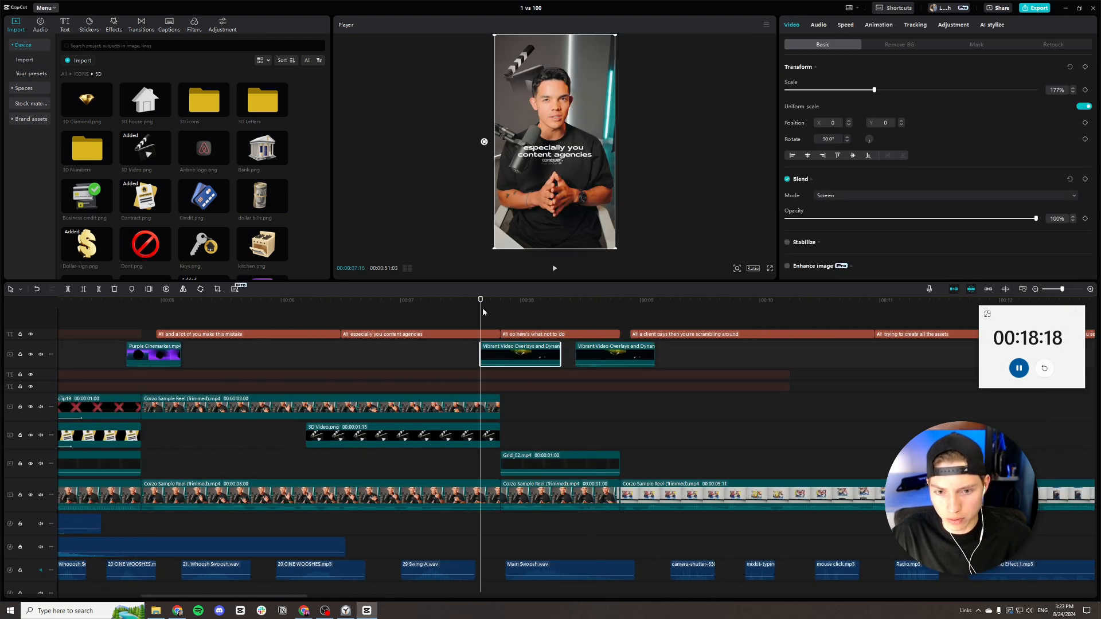
Shift the pasted transition overlay slightly earlier over the cut to the grid background and play it back.
{"action": "key", "text": "space"}
{"action": "key", "text": "space"}
{"action": "scroll", "coordinate": [517, 360], "scroll_direction": "down", "scroll_amount": 2, "text": "ctrl"}
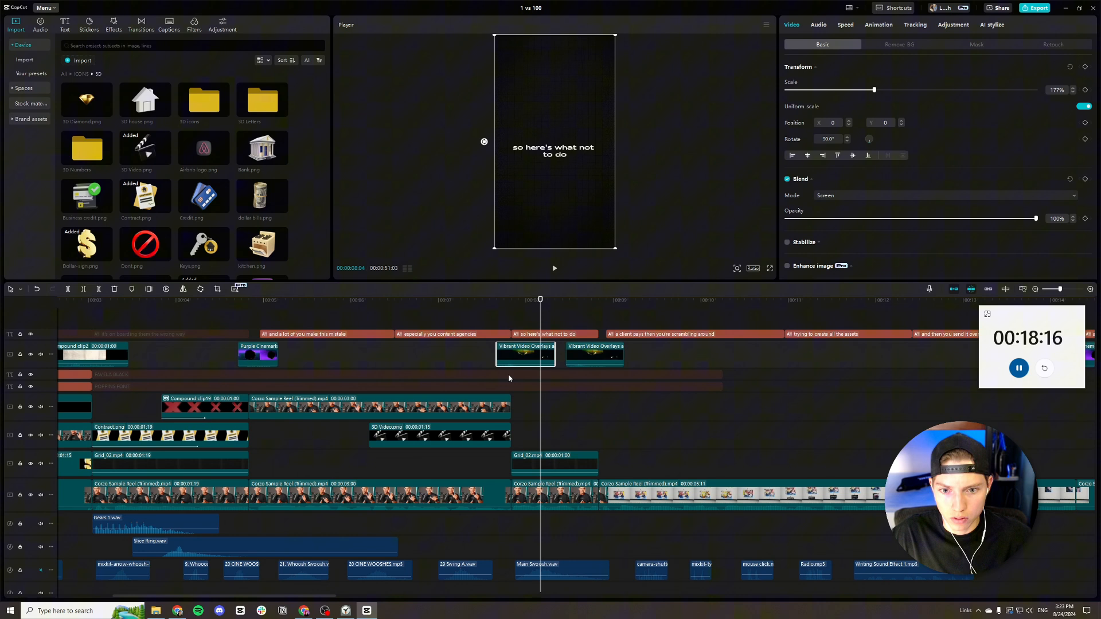
{"action": "left_click", "coordinate": [479, 315]}
{"action": "key", "text": "space"}
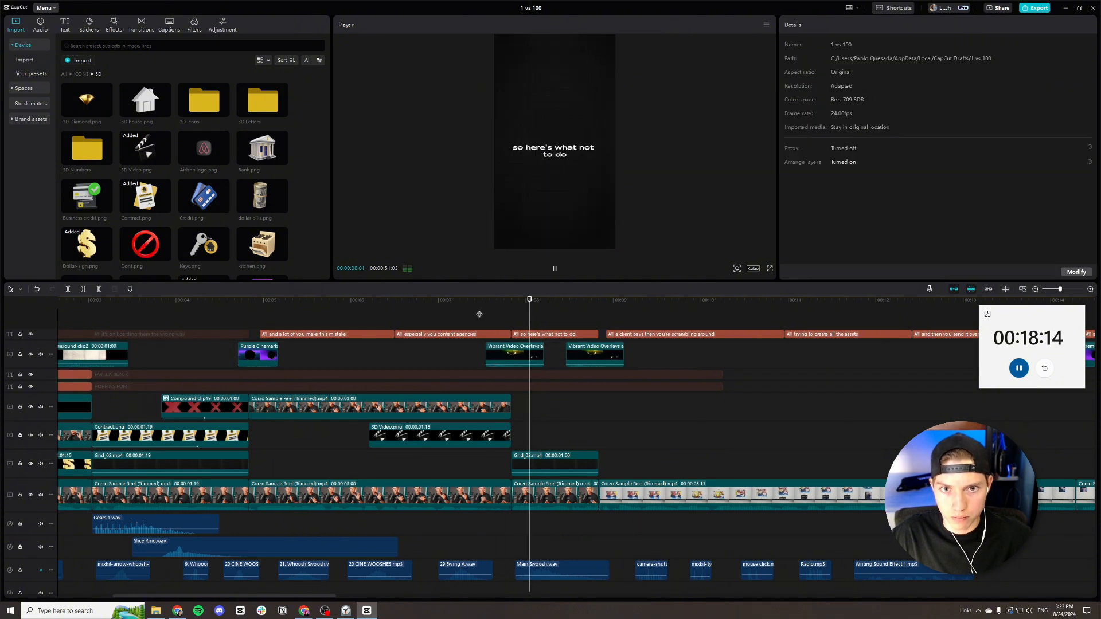
{"action": "key", "text": "space"}
Move the second Vibrant Video Overlays clip slightly later over the cut to the laptop footage and play back the transition.
{"action": "left_click_drag", "start_coordinate": [601, 356], "coordinate": [589, 360]}
{"action": "left_click", "coordinate": [569, 301]}
{"action": "key", "text": "space"}
{"action": "key", "text": "space"}
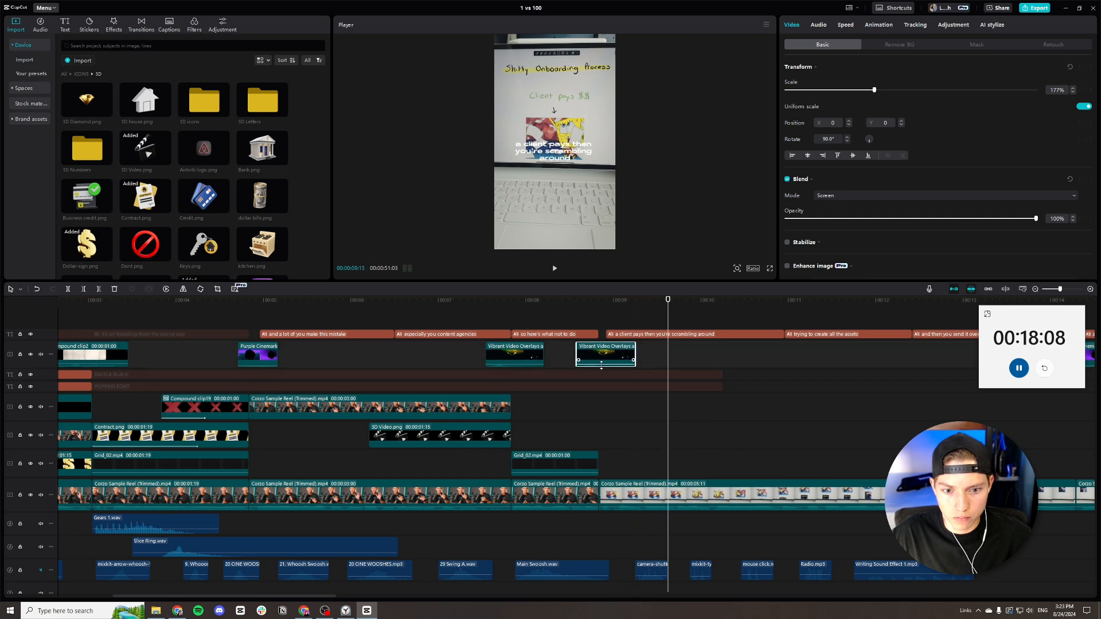
{"action": "key", "text": "space"}
{"action": "left_click", "coordinate": [576, 312]}
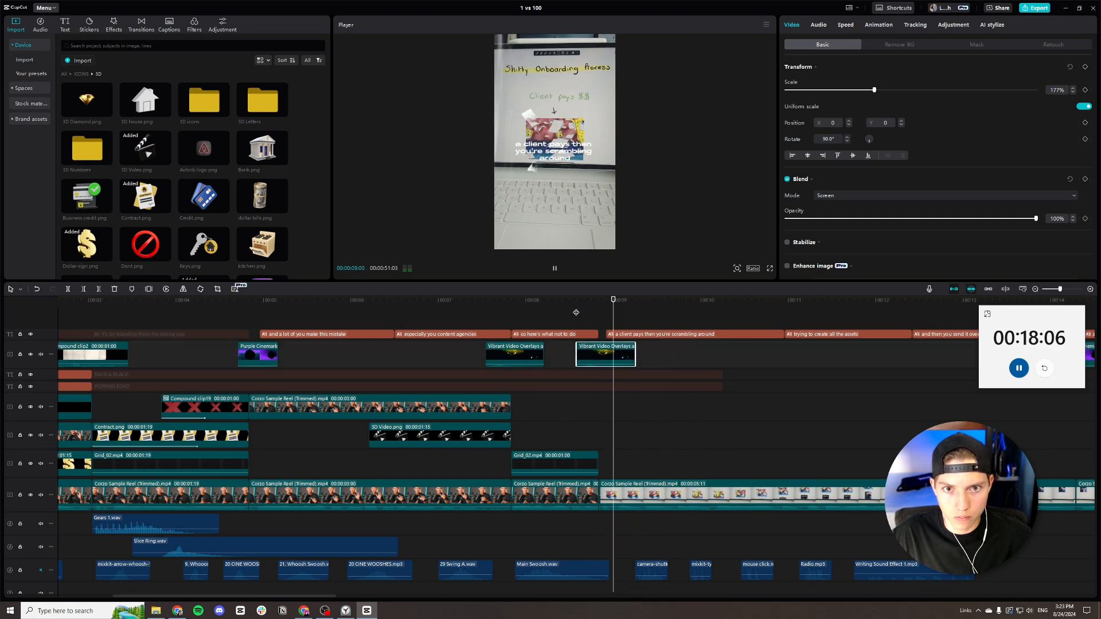
{"action": "key", "text": "space"}
At the start of the laptop footage clip, scale it to 117% and reposition it to X 42, Y -230.
{"action": "left_click", "coordinate": [595, 492]}
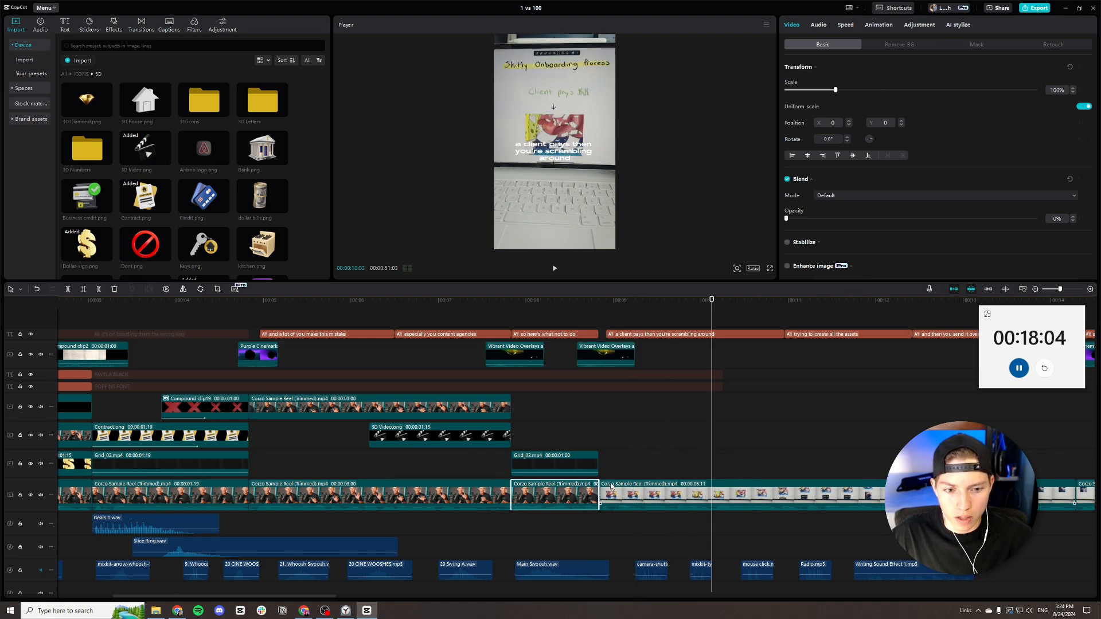
{"action": "scroll", "coordinate": [612, 484], "scroll_direction": "down", "scroll_amount": 2}
{"action": "scroll", "coordinate": [548, 446], "scroll_direction": "right", "scroll_amount": 3}
{"action": "left_click_drag", "start_coordinate": [453, 317], "coordinate": [448, 323]}
{"action": "left_click", "coordinate": [489, 500]}
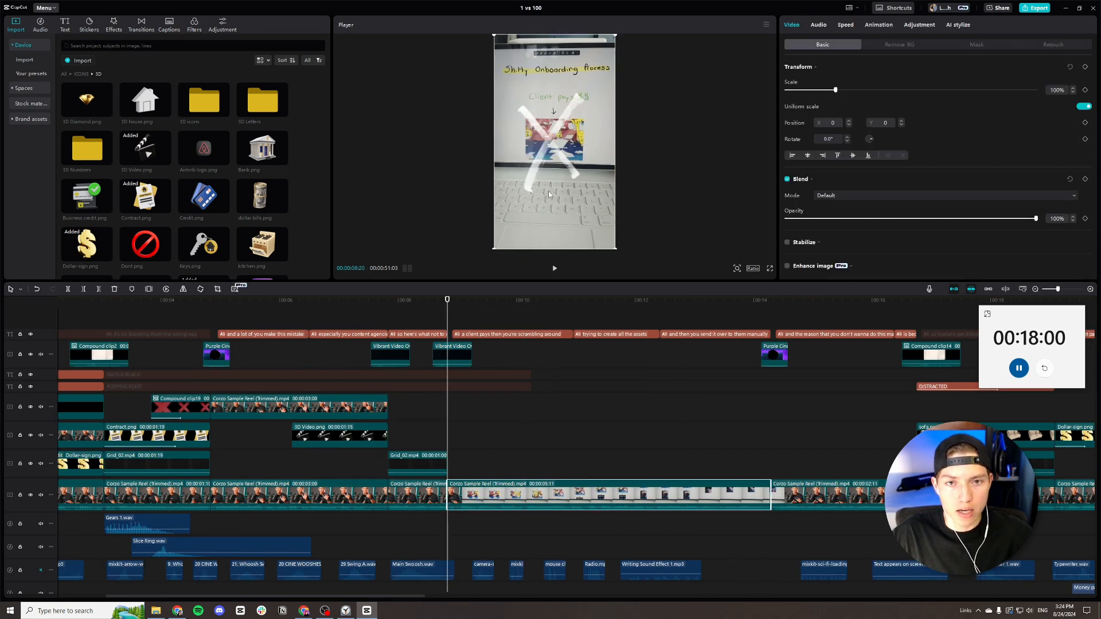
{"action": "left_click_drag", "start_coordinate": [496, 249], "coordinate": [484, 280]}
{"action": "left_click_drag", "start_coordinate": [551, 194], "coordinate": [555, 206]}
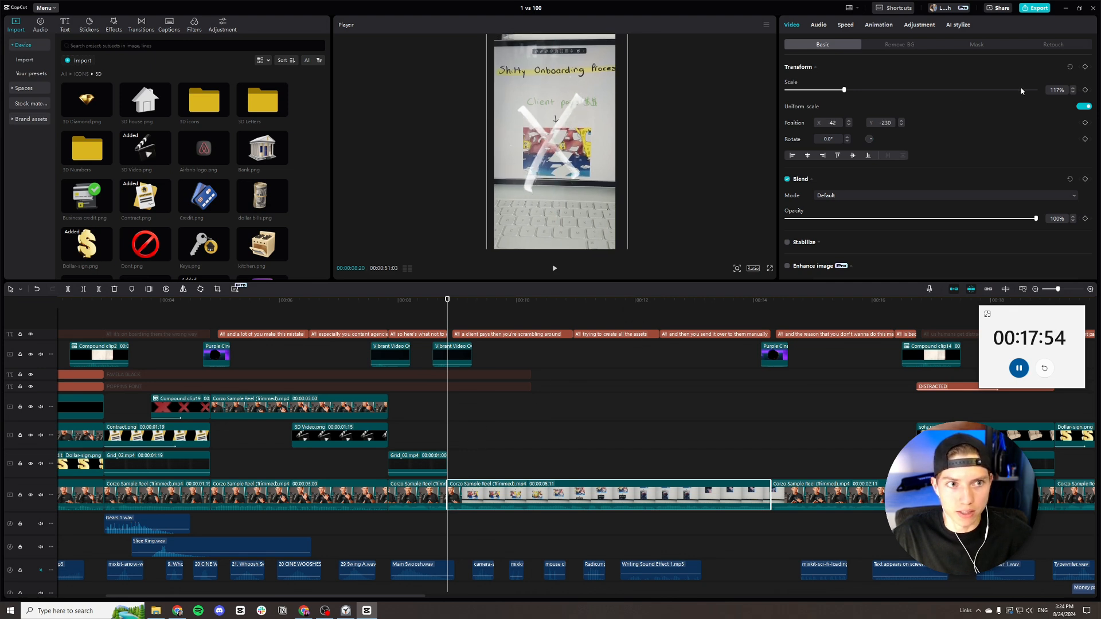
Keyframe the laptop footage from its starting framing to 100% scale and position X 0, Y 0 near its end, and play it back full screen.
{"action": "left_click", "coordinate": [1085, 66]}
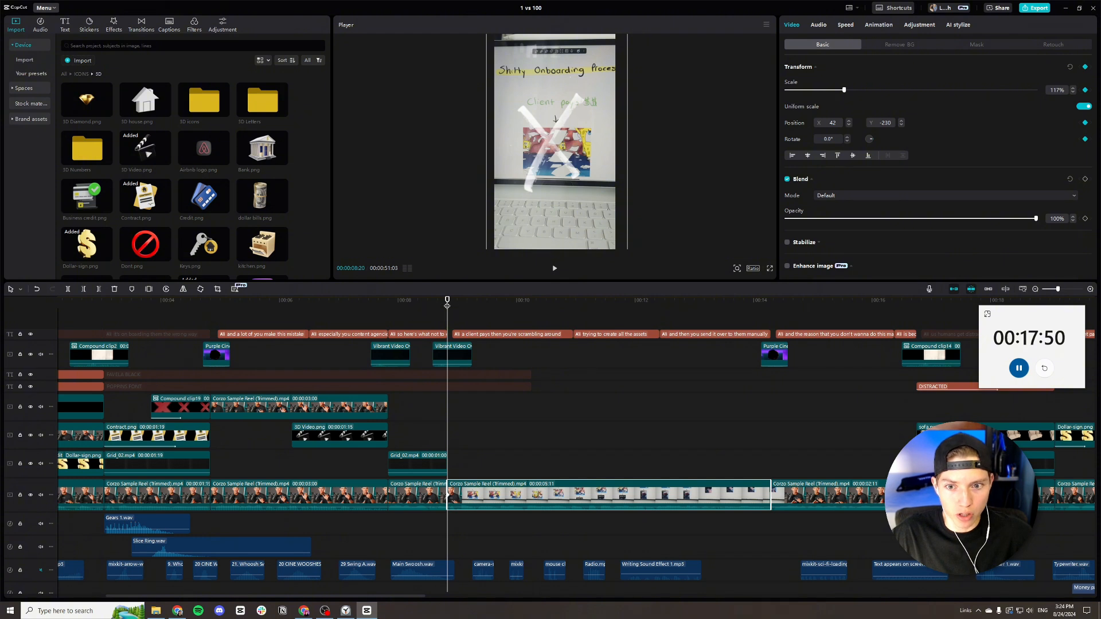
{"action": "left_click_drag", "start_coordinate": [447, 347], "coordinate": [763, 346]}
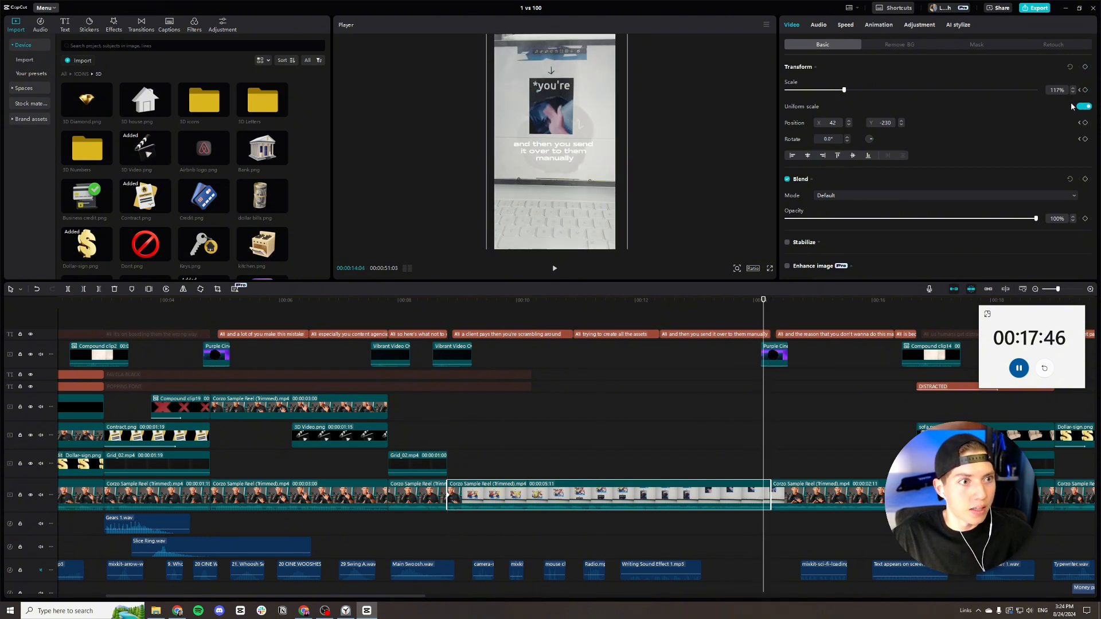
{"action": "type", "text": "1"}
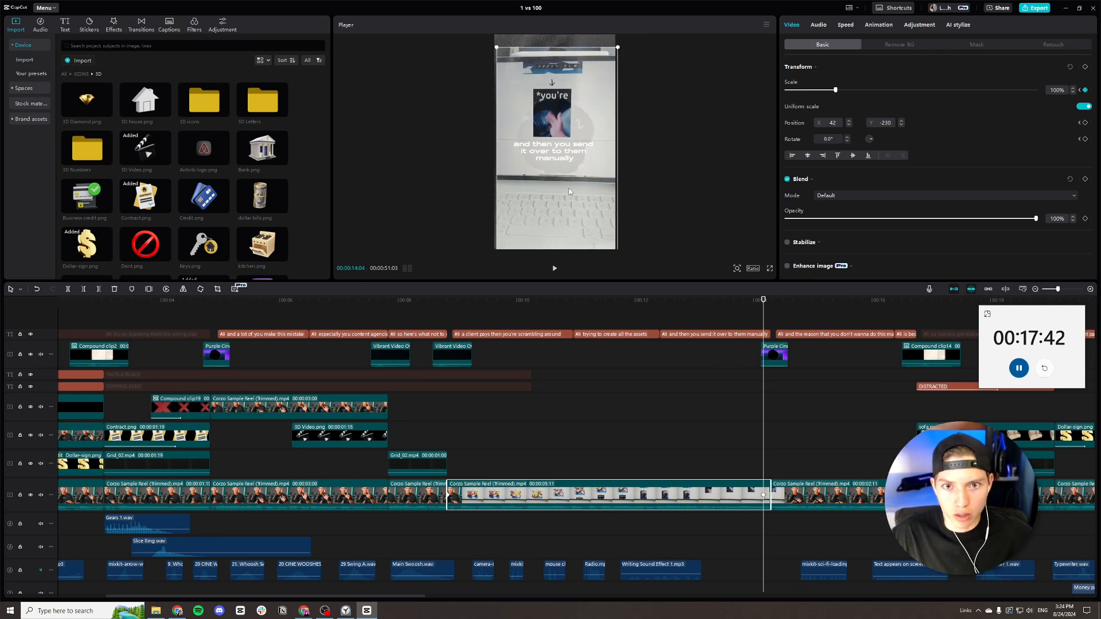
{"action": "left_click_drag", "start_coordinate": [570, 203], "coordinate": [569, 190]}
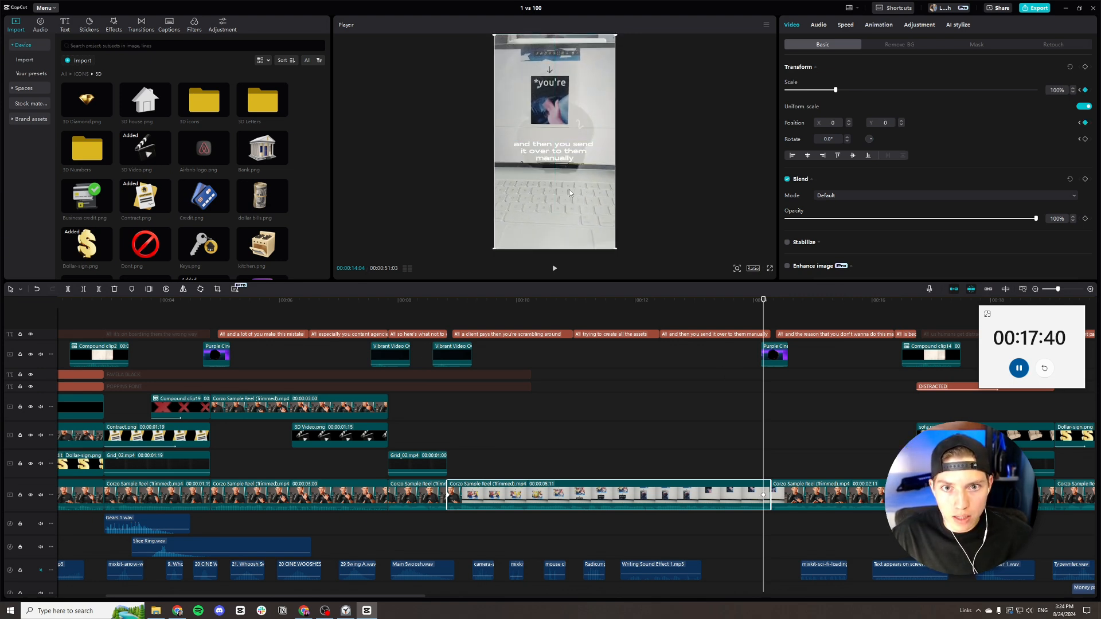
{"action": "left_click", "coordinate": [426, 306]}
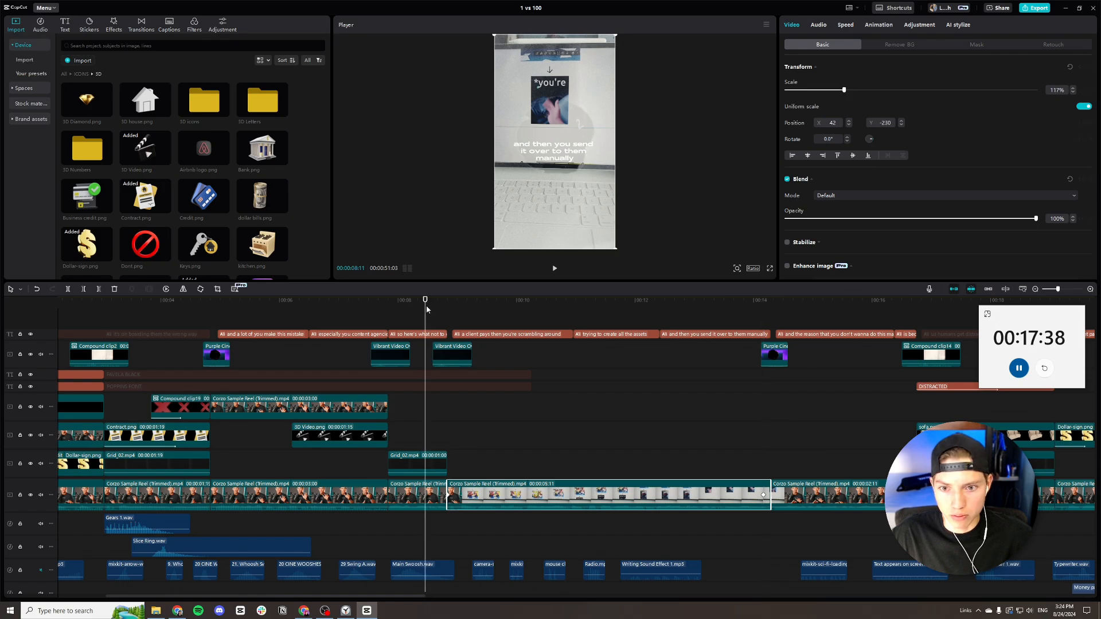
{"action": "key", "text": "ctrl+f"}
{"action": "key", "text": "space"}
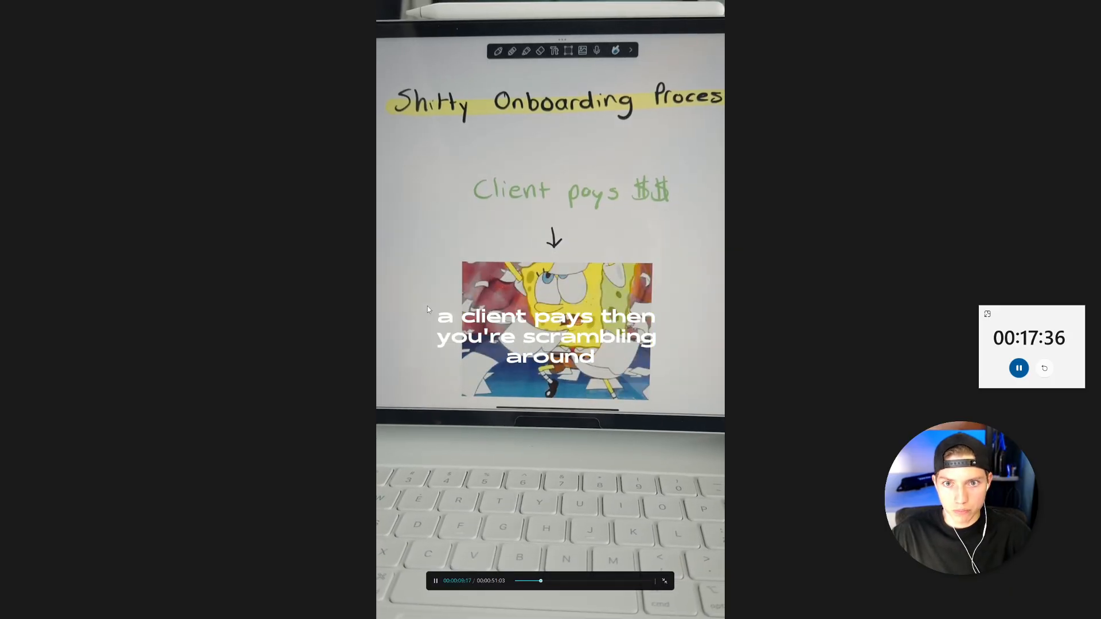
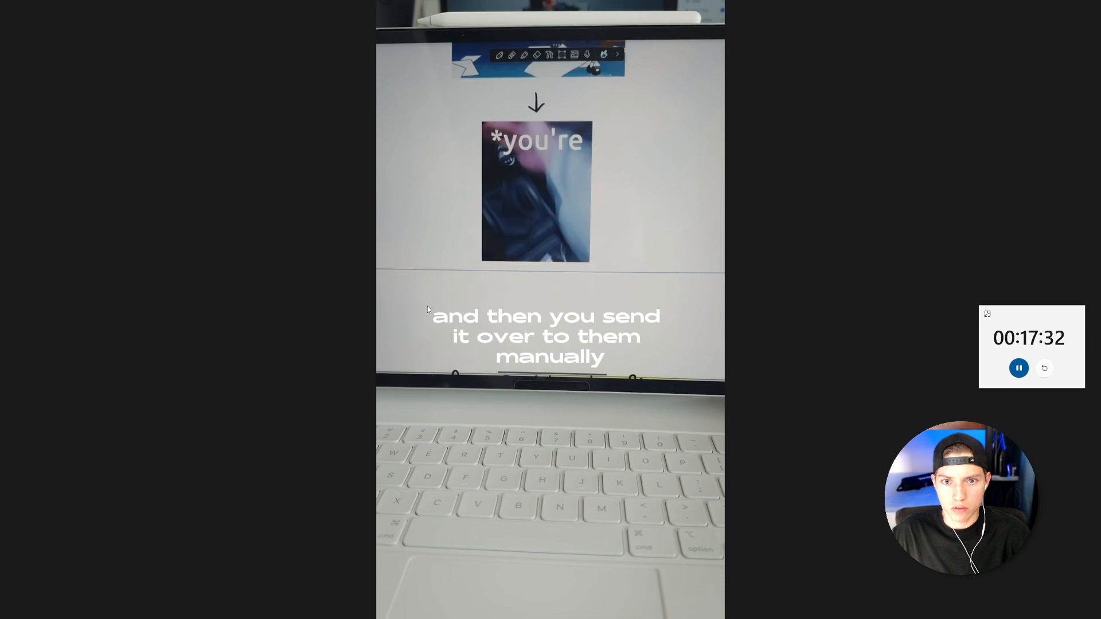
{"action": "key", "text": "Escape"}
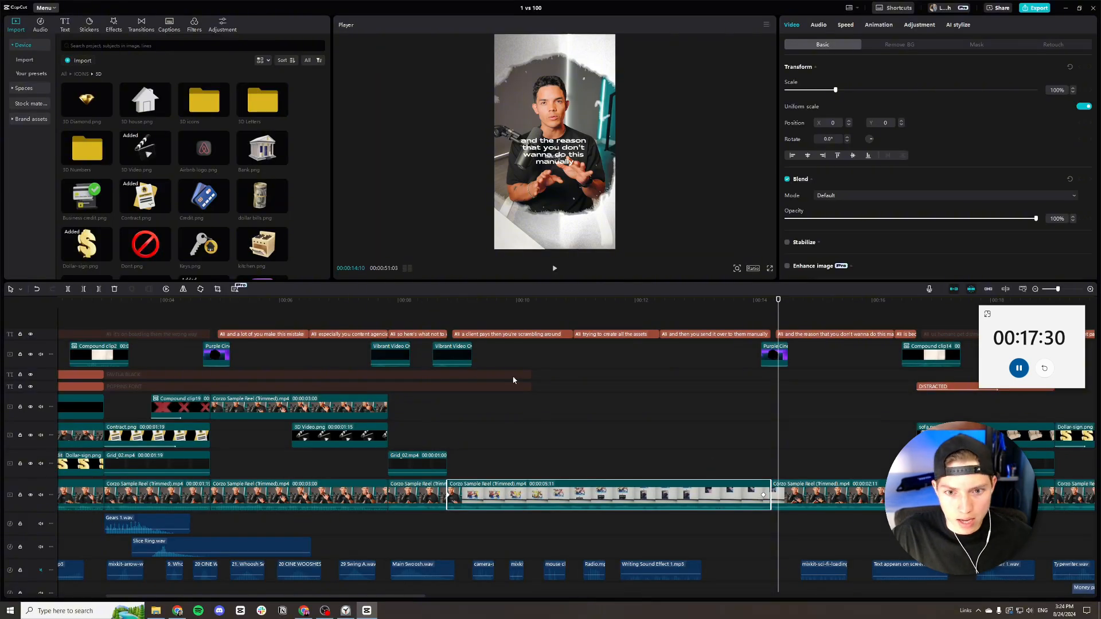
Hide the three captions over the laptop footage, from "a client pays then you're scrambling around" to "and then you send it over to them manually".
{"action": "left_click", "coordinate": [488, 336]}
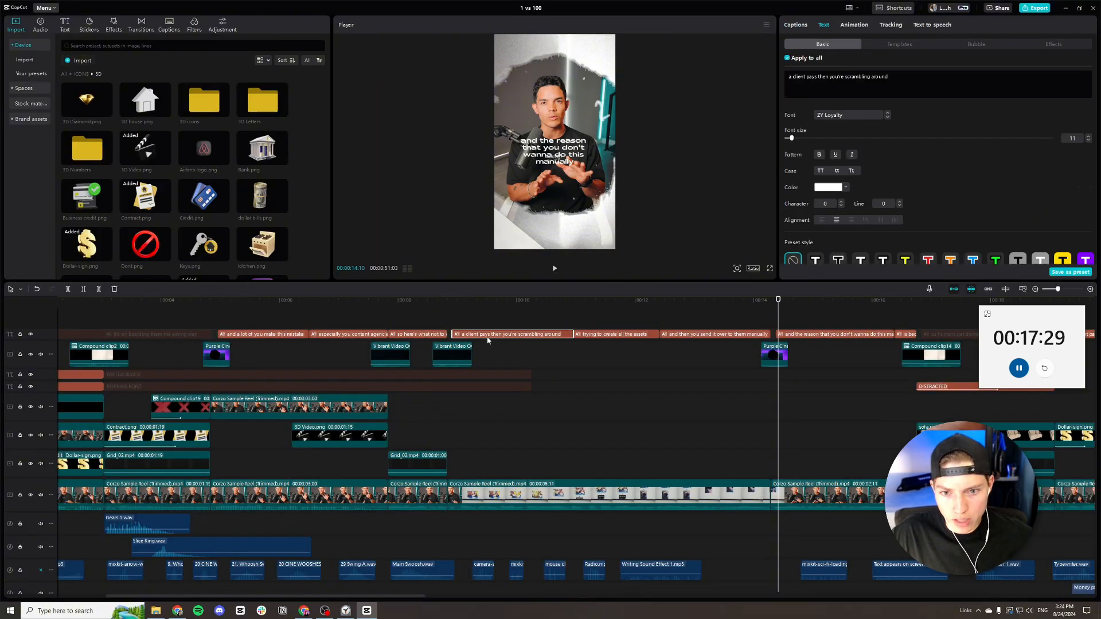
{"action": "left_click", "coordinate": [614, 334]}
{"action": "left_click", "coordinate": [685, 333]}
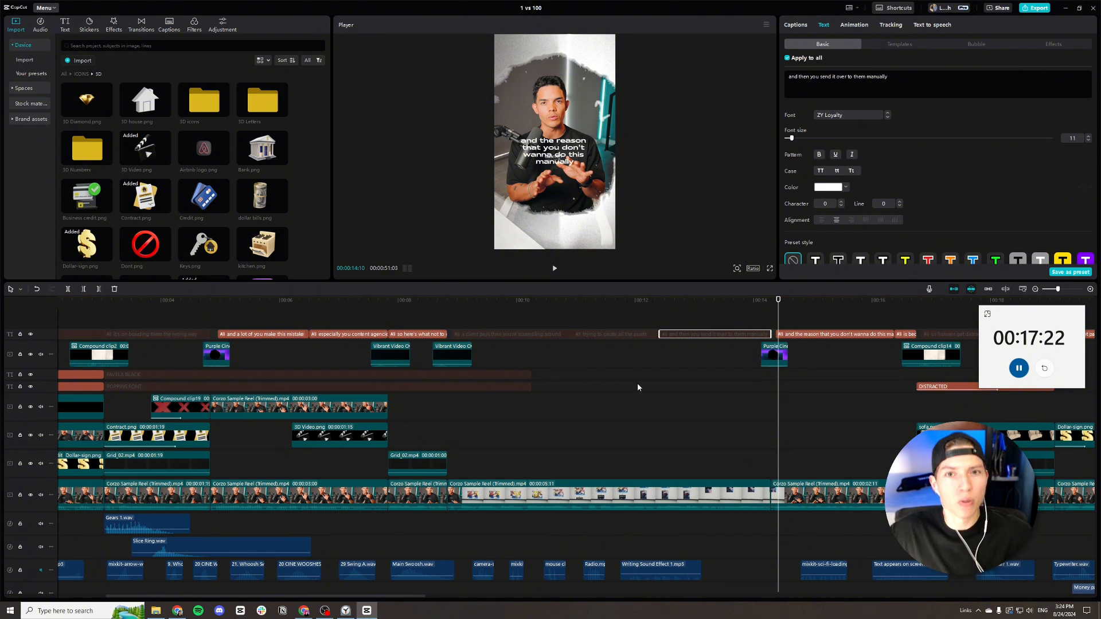
Play back the transition out of the laptop footage and the following section up to the sofa graphic.
{"action": "scroll", "coordinate": [555, 421], "scroll_direction": "right", "scroll_amount": 5}
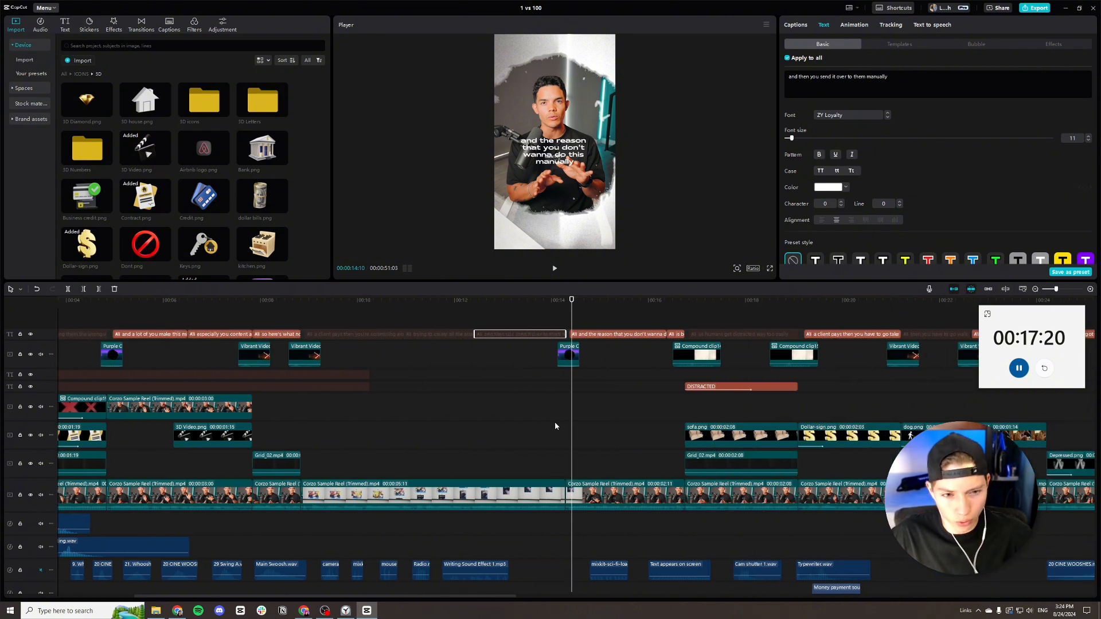
{"action": "left_click", "coordinate": [548, 303]}
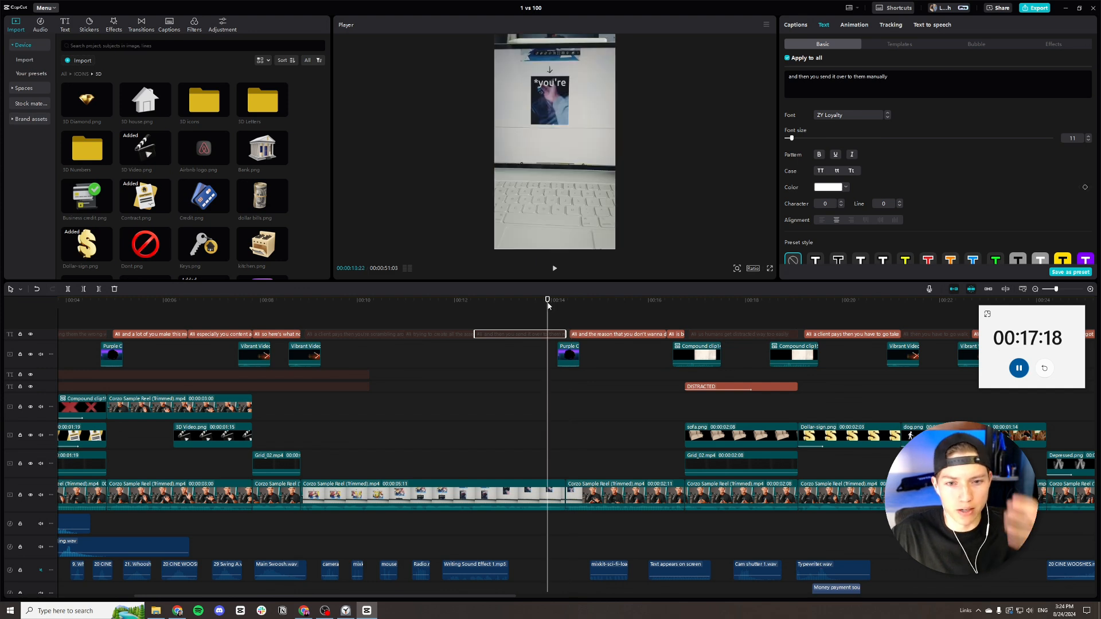
{"action": "key", "text": "space"}
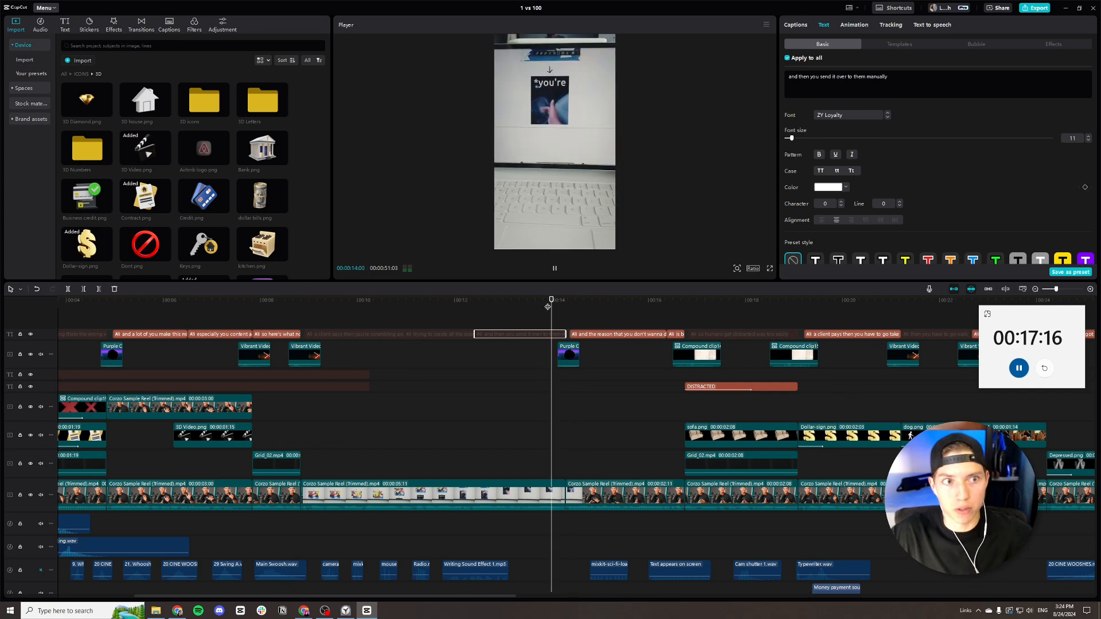
{"action": "key", "text": "space"}
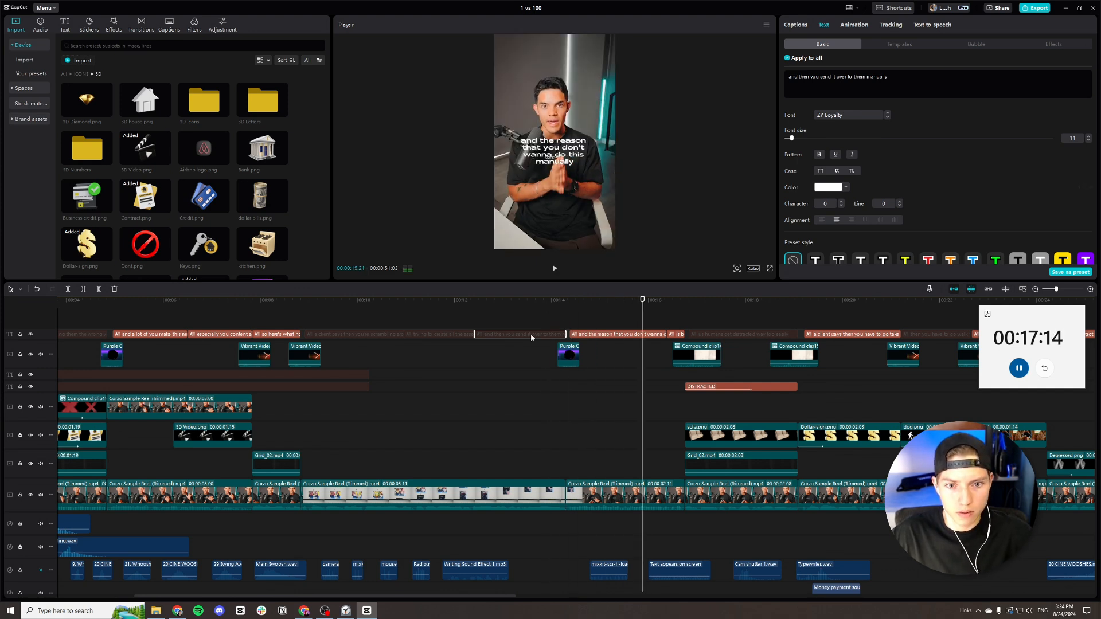
{"action": "scroll", "coordinate": [423, 339], "scroll_direction": "right", "scroll_amount": 5}
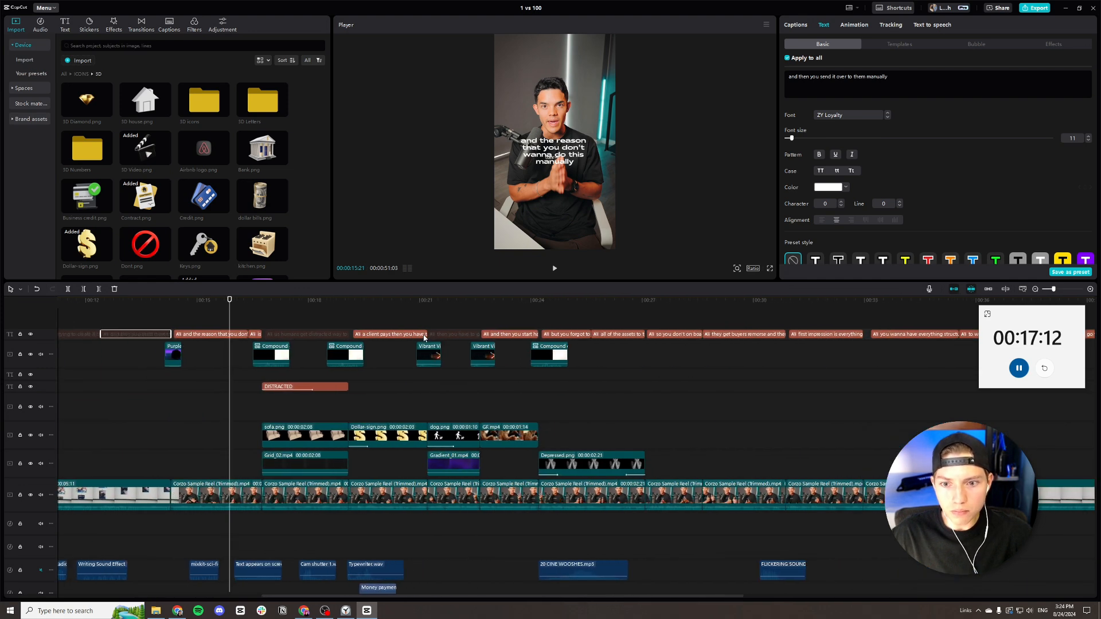
{"action": "key", "text": "space"}
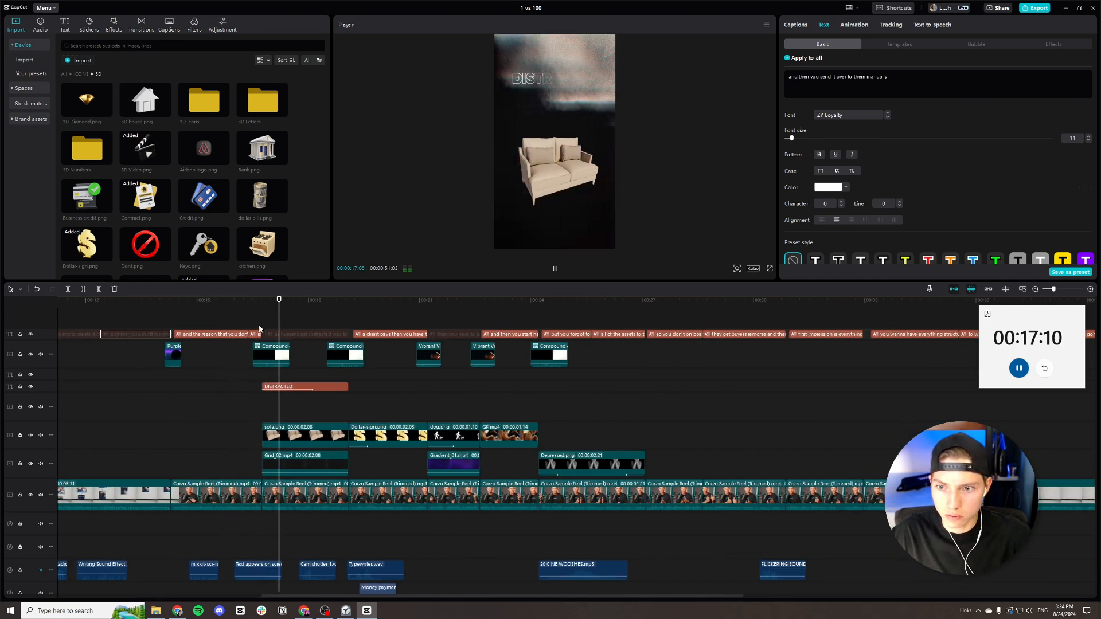
Hide the caption "so here's what not to do" over the grid background before the laptop footage.
{"action": "scroll", "coordinate": [267, 344], "scroll_direction": "left", "scroll_amount": 8}
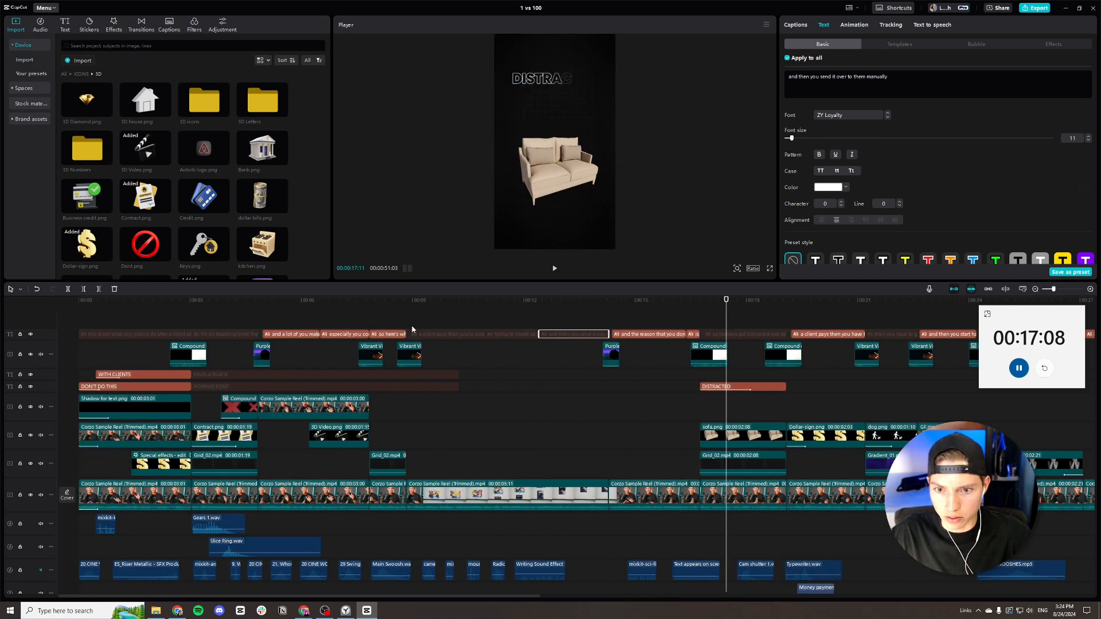
{"action": "left_click", "coordinate": [361, 301]}
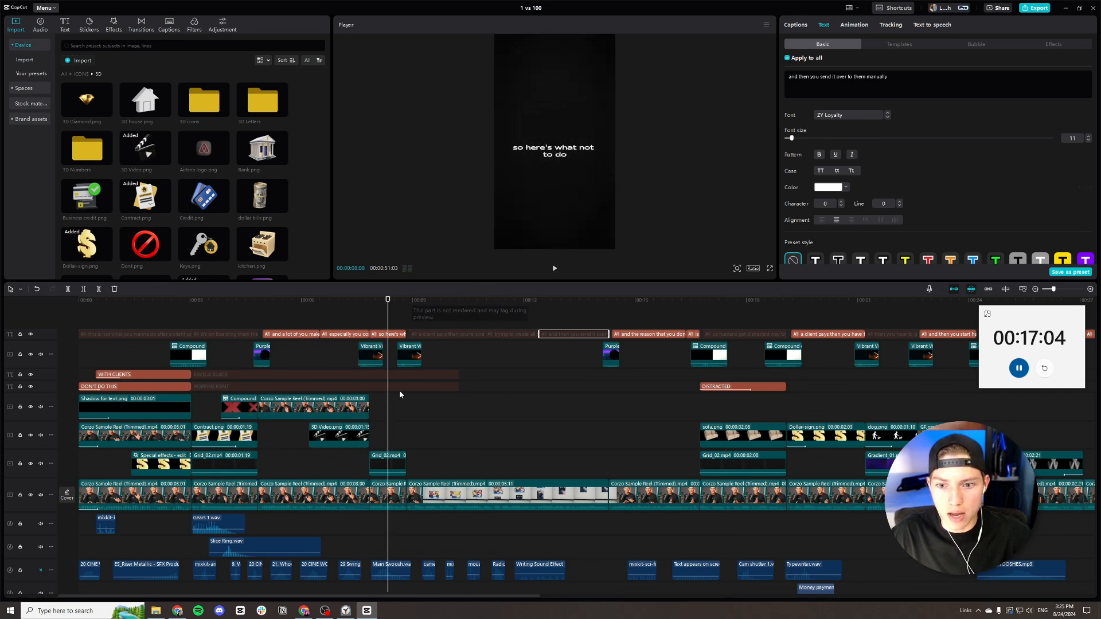
{"action": "left_click", "coordinate": [380, 334]}
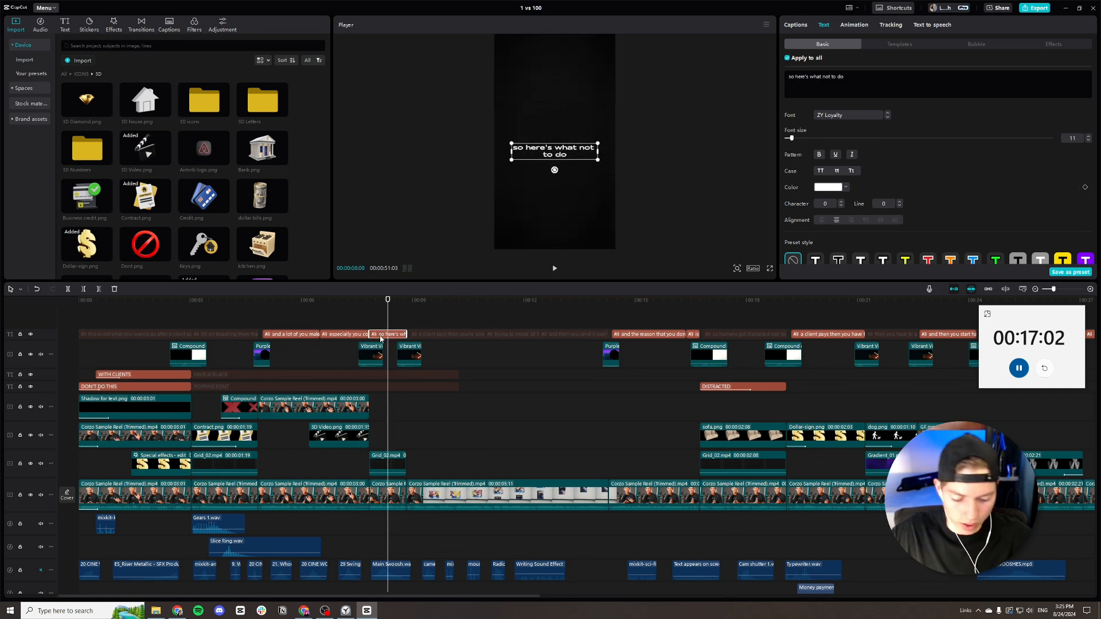
{"action": "key", "text": "v"}
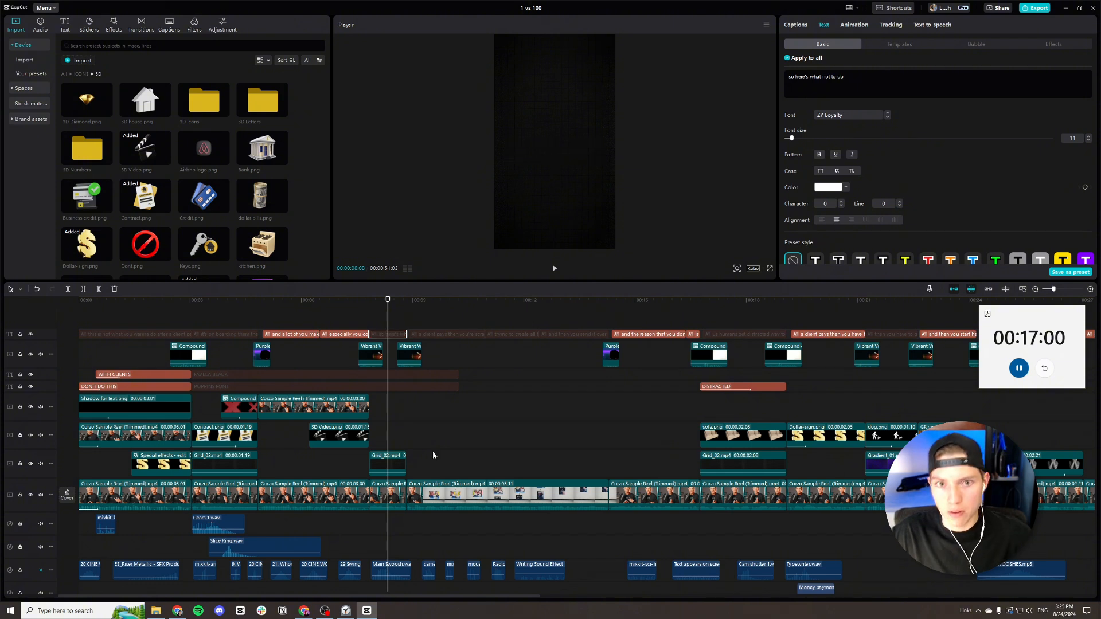
Switch to the Reel Elements design in Canva and search the elements for "dont do it".
{"action": "left_click", "coordinate": [303, 612]}
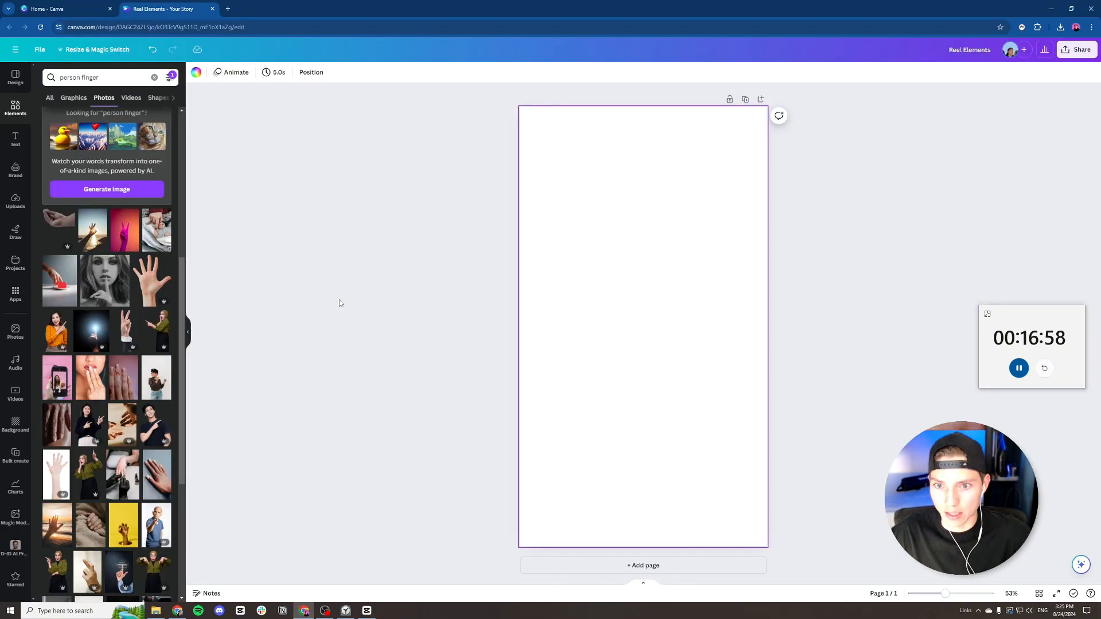
{"action": "left_click_drag", "start_coordinate": [107, 77], "coordinate": [14, 75]}
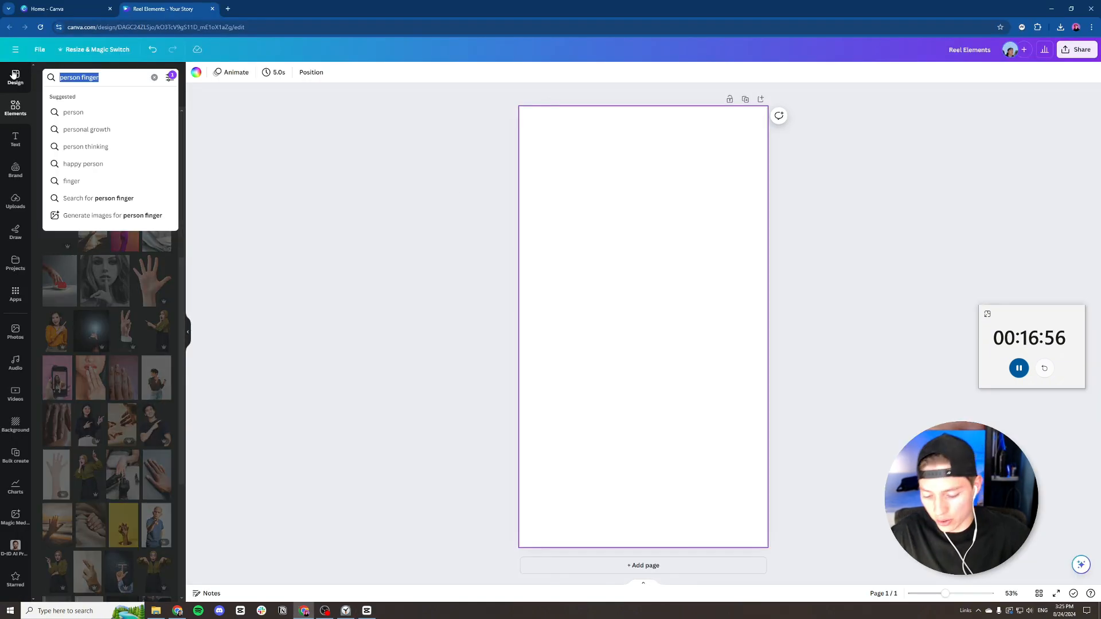
{"action": "type", "text": "dont"}
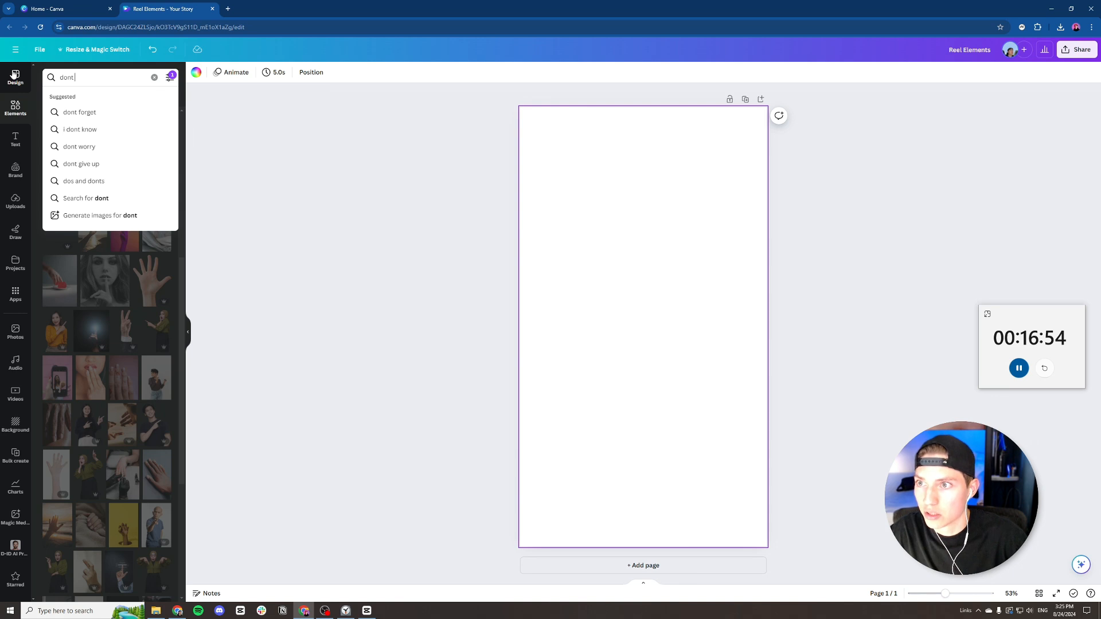
{"action": "type", "text": " do it"}
{"action": "key", "text": "Return"}
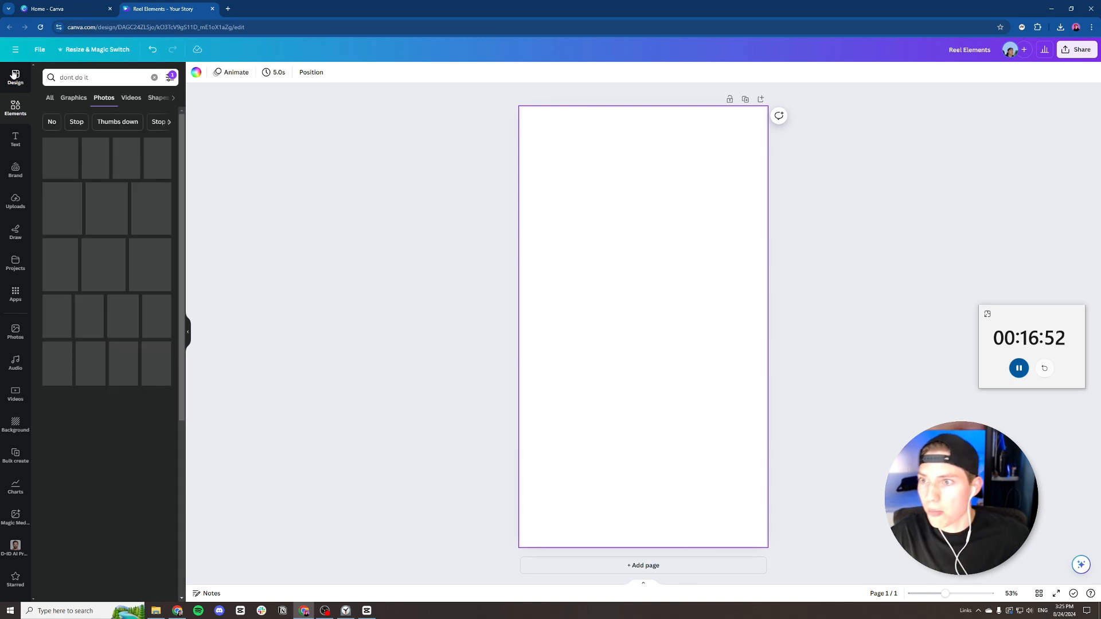
Browse the graphics and photo results for "dont do it" for an image that fits the grid background.
{"action": "left_click", "coordinate": [130, 100]}
{"action": "left_click", "coordinate": [89, 99]}
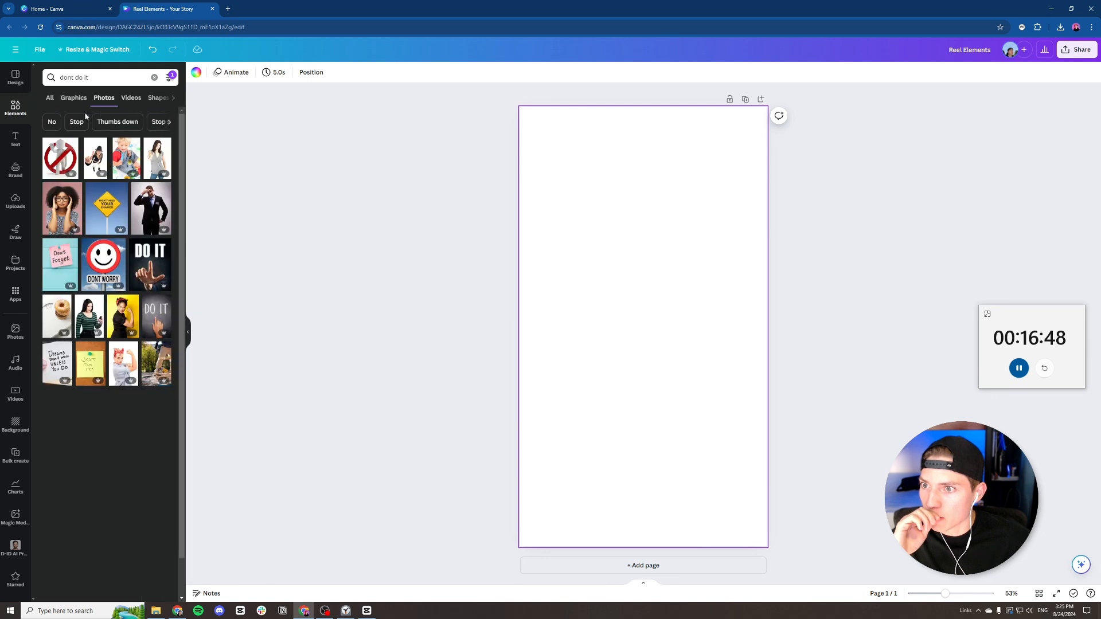
{"action": "left_click", "coordinate": [73, 97]}
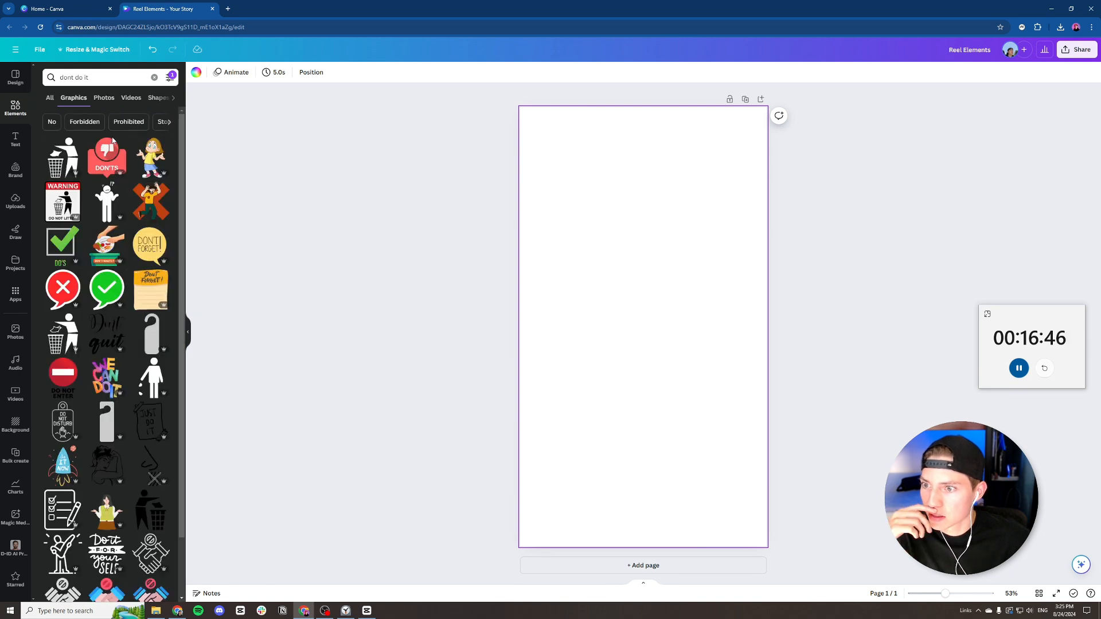
{"action": "scroll", "coordinate": [113, 230], "scroll_direction": "down", "scroll_amount": 5}
{"action": "scroll", "coordinate": [113, 230], "scroll_direction": "up", "scroll_amount": 5}
{"action": "left_click", "coordinate": [104, 98]}
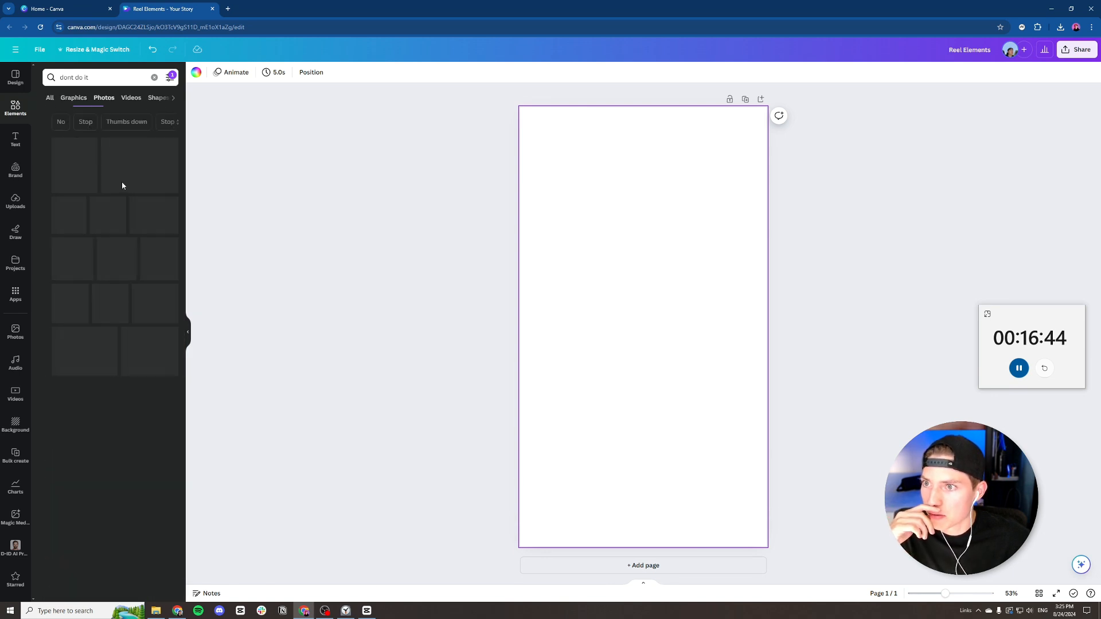
{"action": "scroll", "coordinate": [112, 269], "scroll_direction": "down", "scroll_amount": 3}
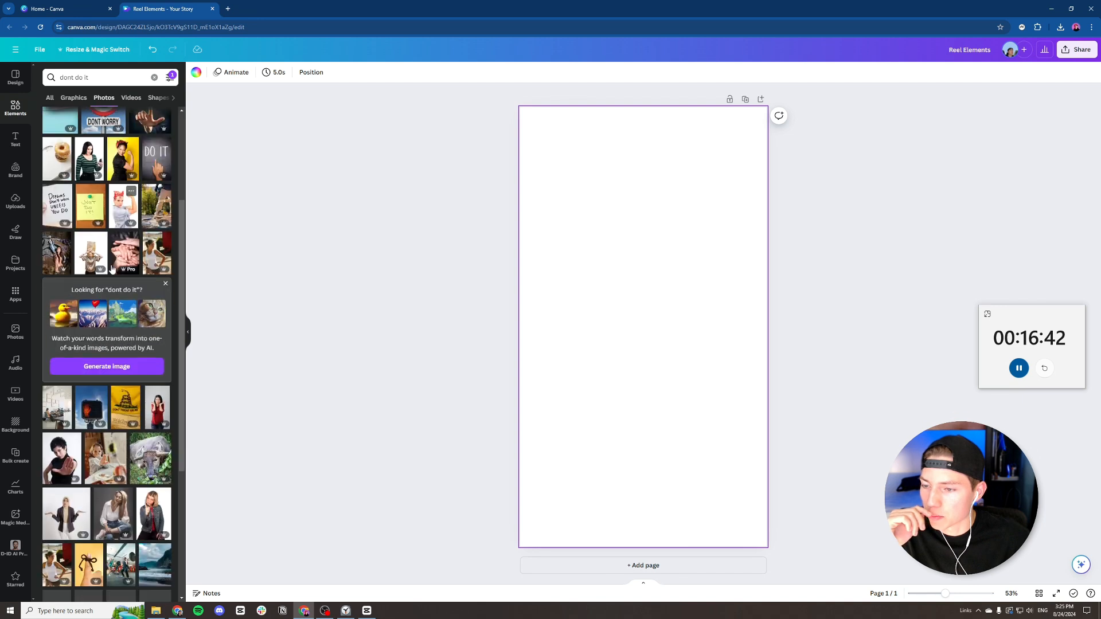
{"action": "scroll", "coordinate": [112, 268], "scroll_direction": "down", "scroll_amount": 10}
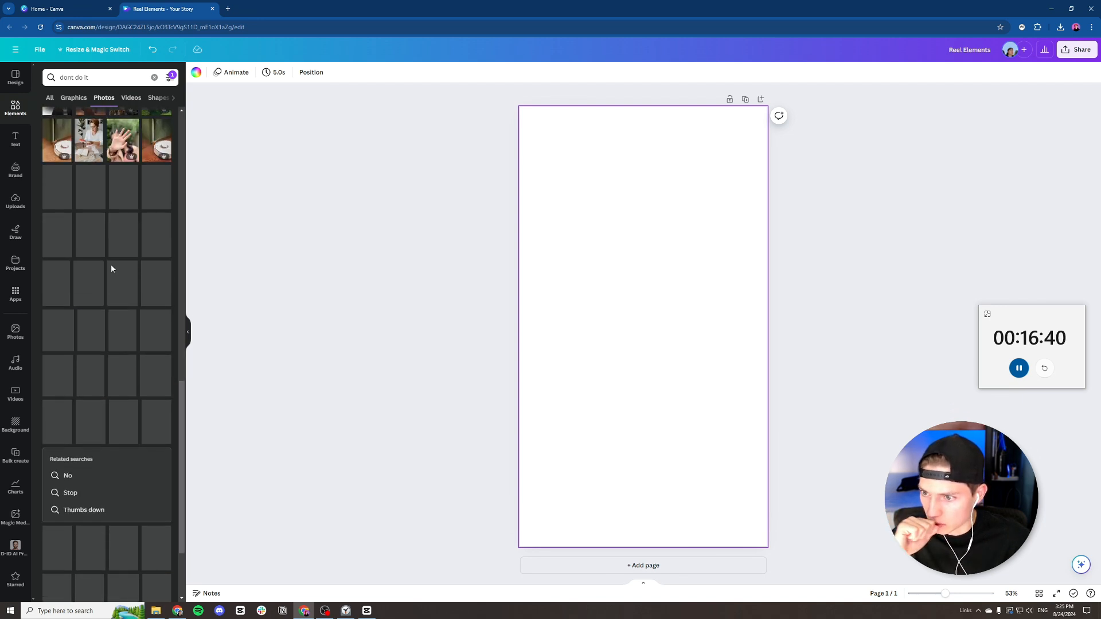
{"action": "scroll", "coordinate": [112, 269], "scroll_direction": "down", "scroll_amount": 5}
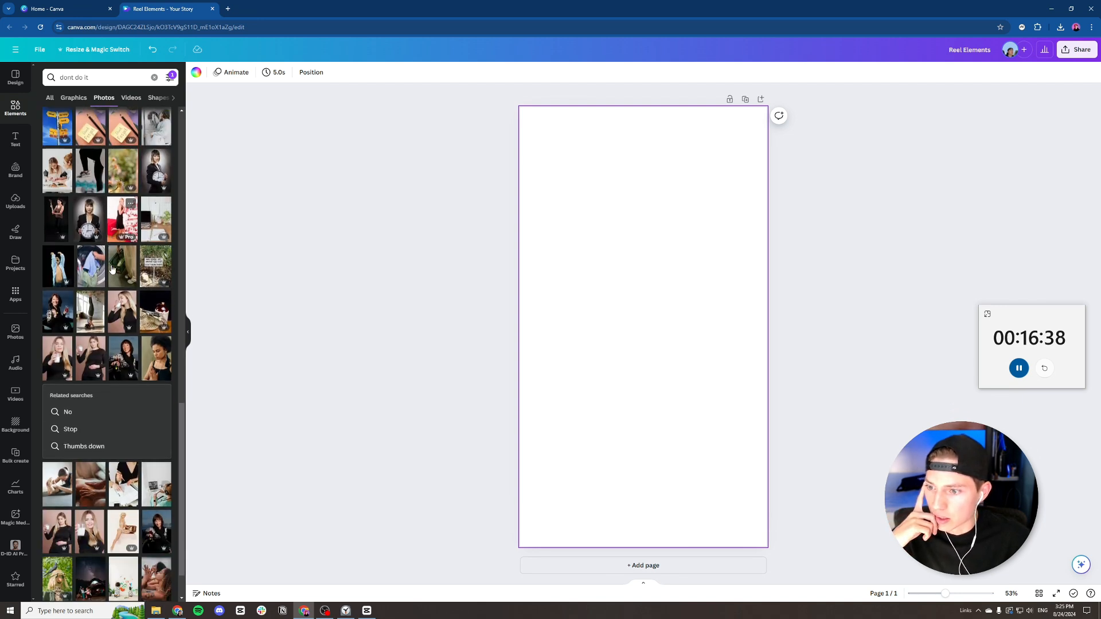
{"action": "scroll", "coordinate": [112, 269], "scroll_direction": "down", "scroll_amount": 4}
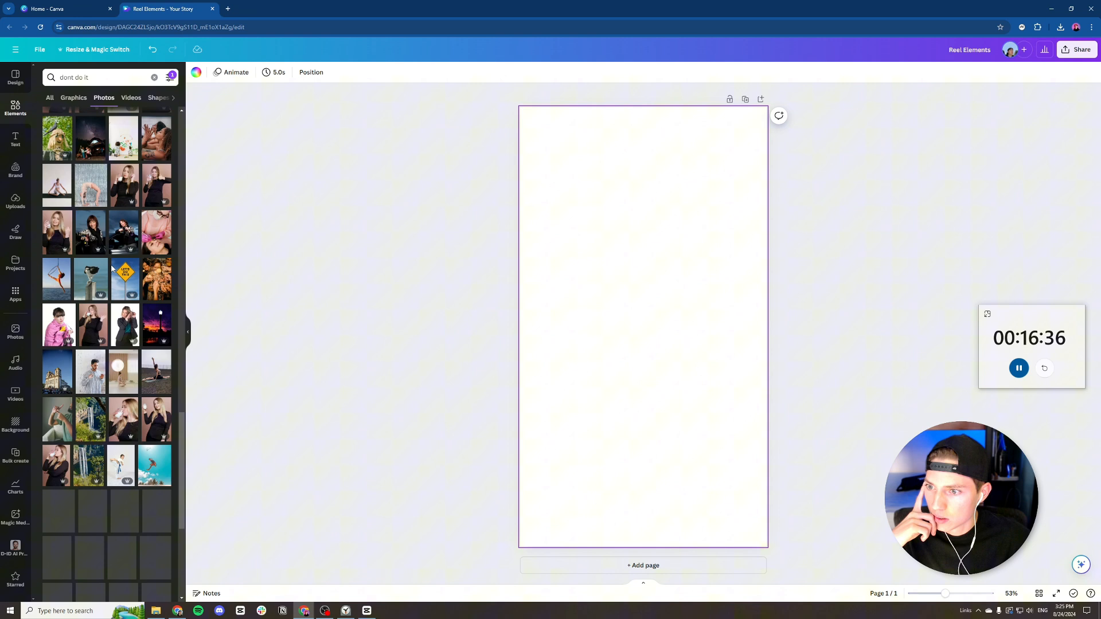
{"action": "scroll", "coordinate": [111, 265], "scroll_direction": "down", "scroll_amount": 4}
{"action": "scroll", "coordinate": [110, 259], "scroll_direction": "up", "scroll_amount": 14}
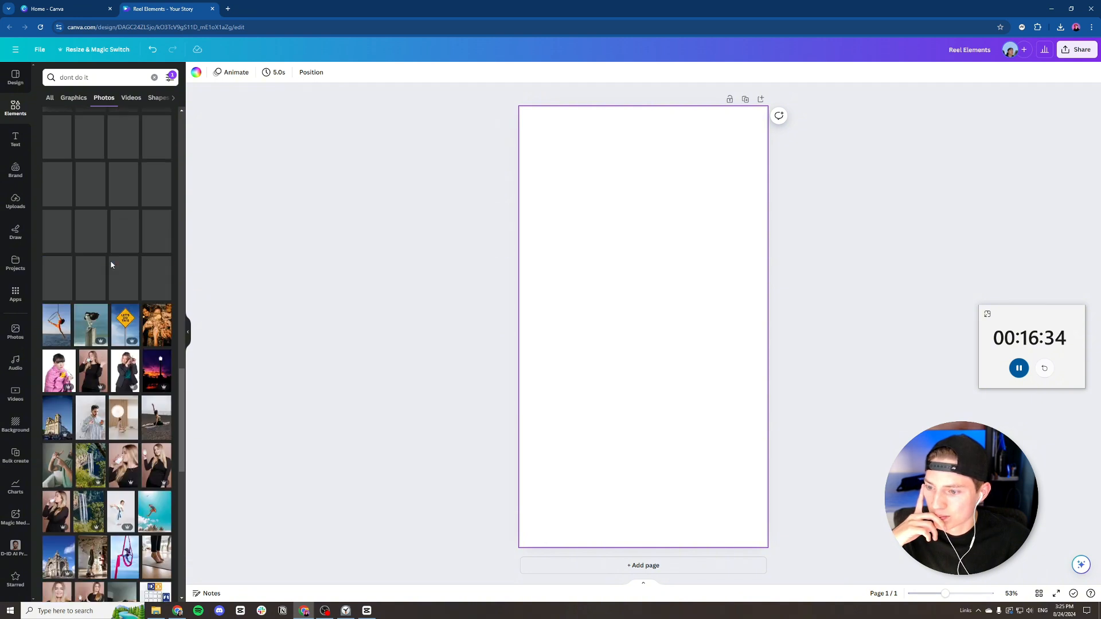
{"action": "scroll", "coordinate": [110, 262], "scroll_direction": "up", "scroll_amount": 6}
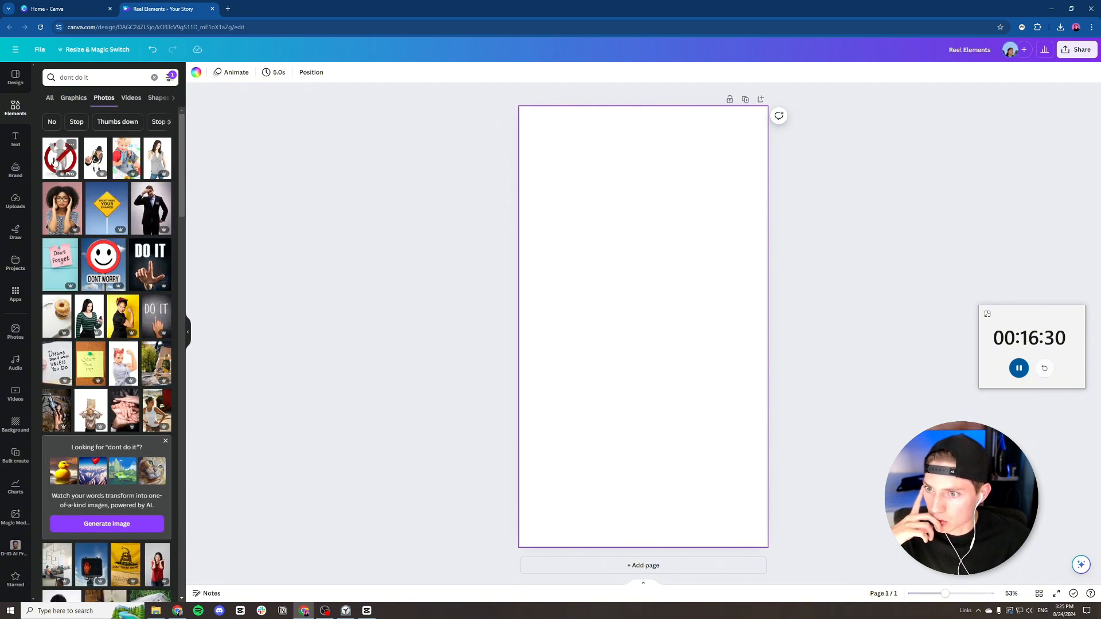
Look further through the graphics results for "dont do it" for a usable warning image.
{"action": "left_click", "coordinate": [74, 98]}
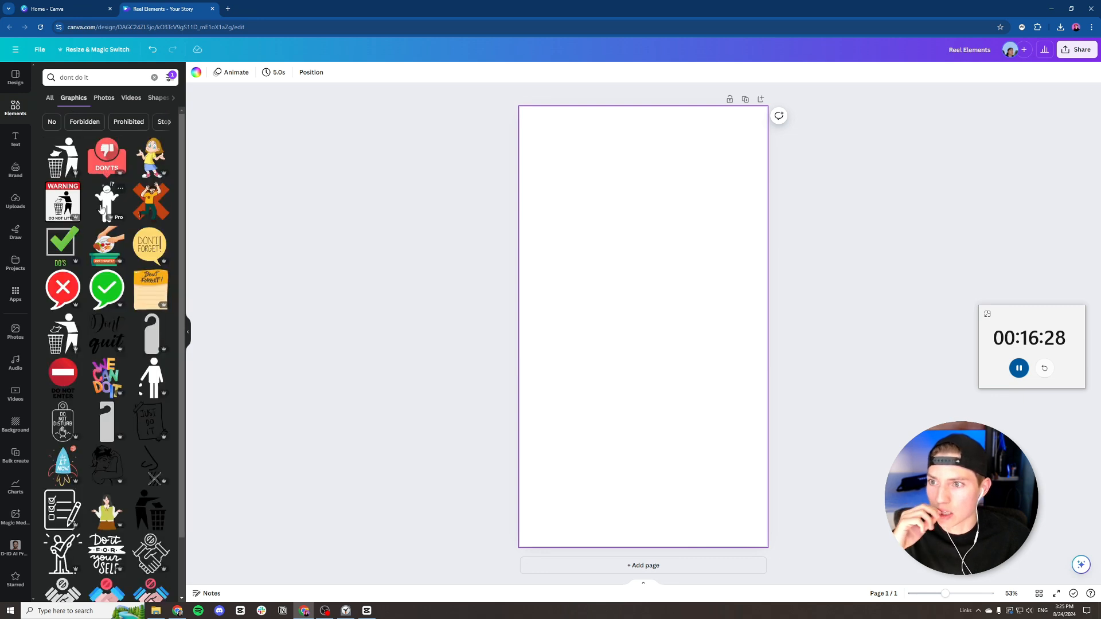
{"action": "scroll", "coordinate": [101, 220], "scroll_direction": "down", "scroll_amount": 2}
{"action": "scroll", "coordinate": [101, 220], "scroll_direction": "down", "scroll_amount": 6}
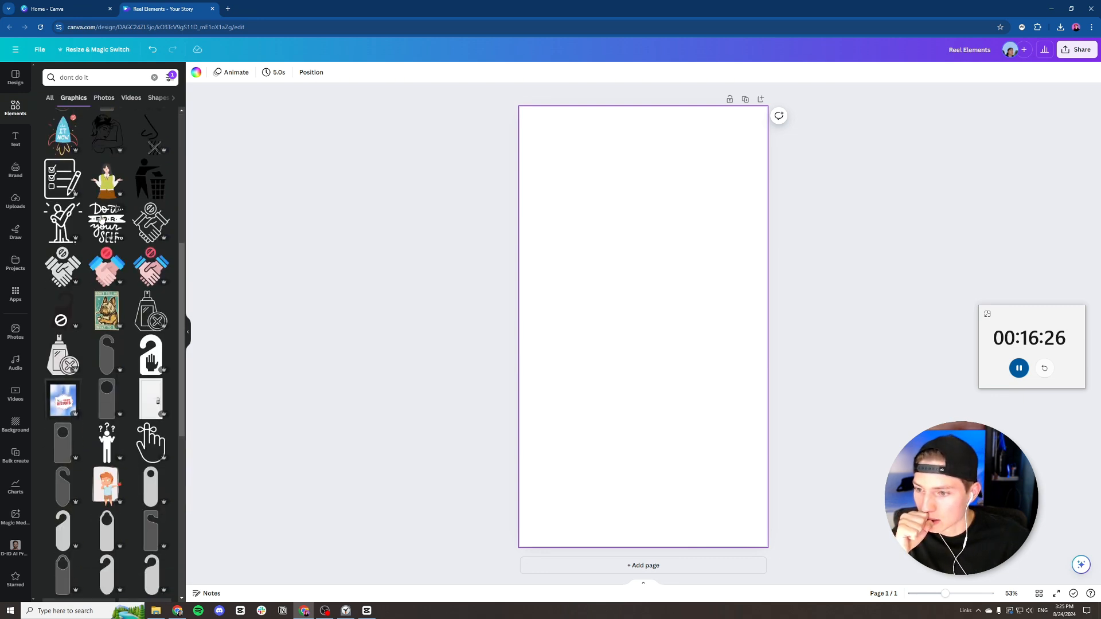
{"action": "scroll", "coordinate": [100, 220], "scroll_direction": "down", "scroll_amount": 4}
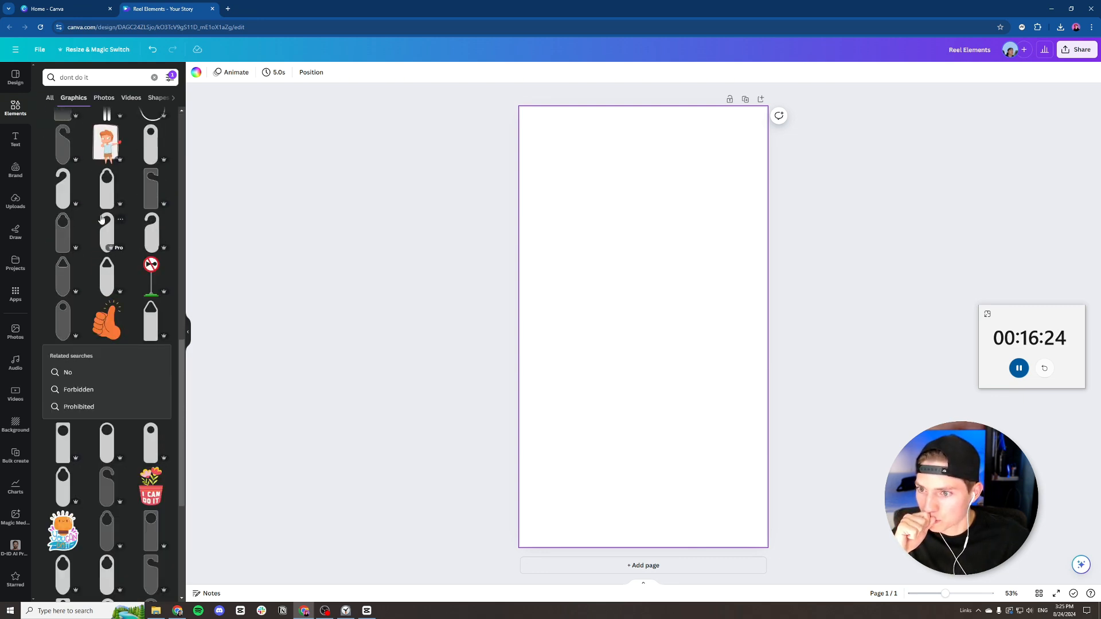
{"action": "scroll", "coordinate": [101, 220], "scroll_direction": "down", "scroll_amount": 4}
{"action": "scroll", "coordinate": [101, 220], "scroll_direction": "down", "scroll_amount": 5}
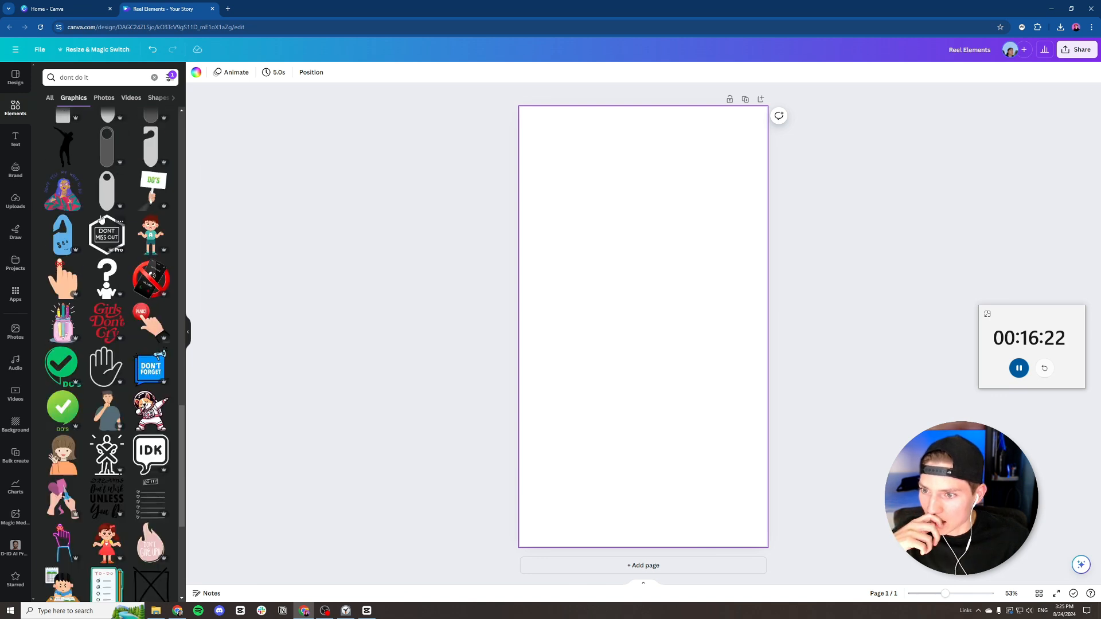
{"action": "scroll", "coordinate": [101, 220], "scroll_direction": "down", "scroll_amount": 3}
{"action": "scroll", "coordinate": [101, 220], "scroll_direction": "down", "scroll_amount": 9}
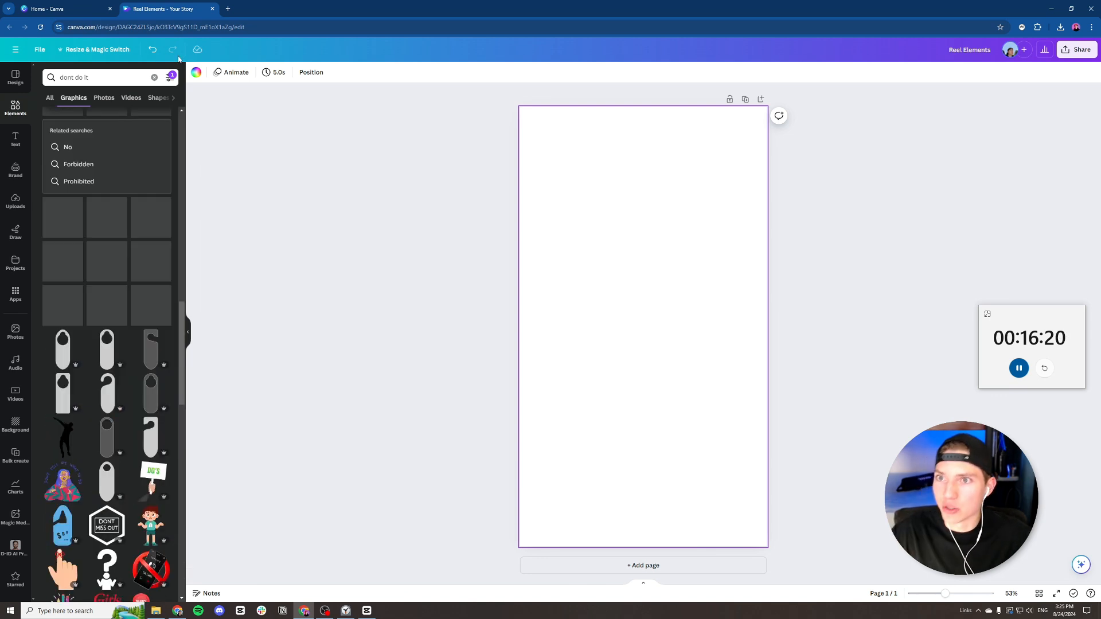
Search Google Images in a new browser tab for "dont do it image".
{"action": "left_click", "coordinate": [225, 8]}
{"action": "type", "text": "don"}
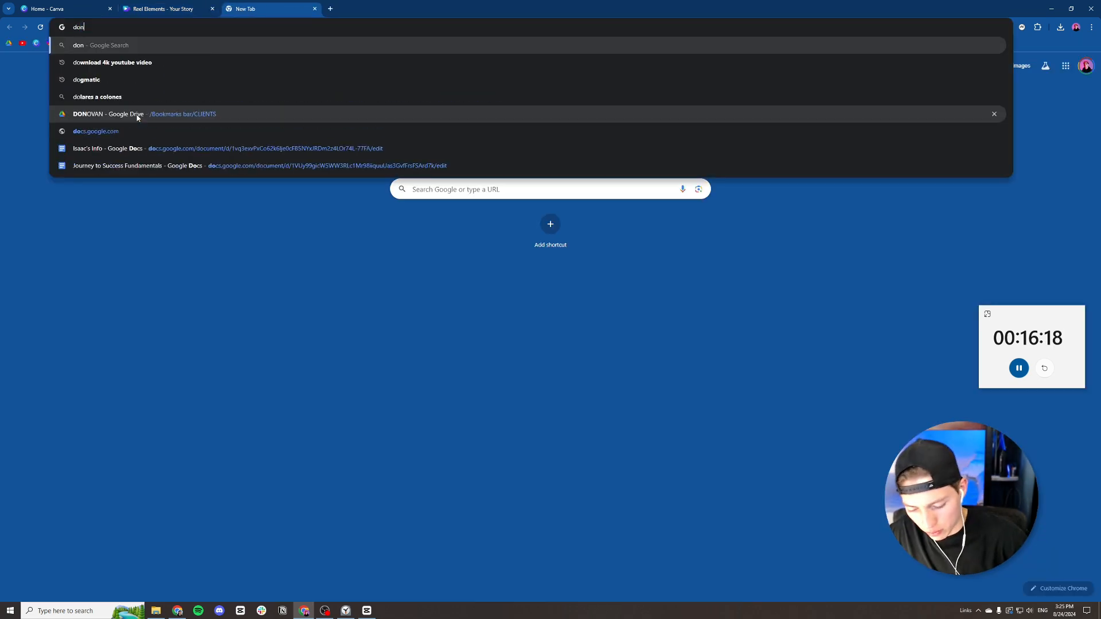
{"action": "type", "text": "t do i"}
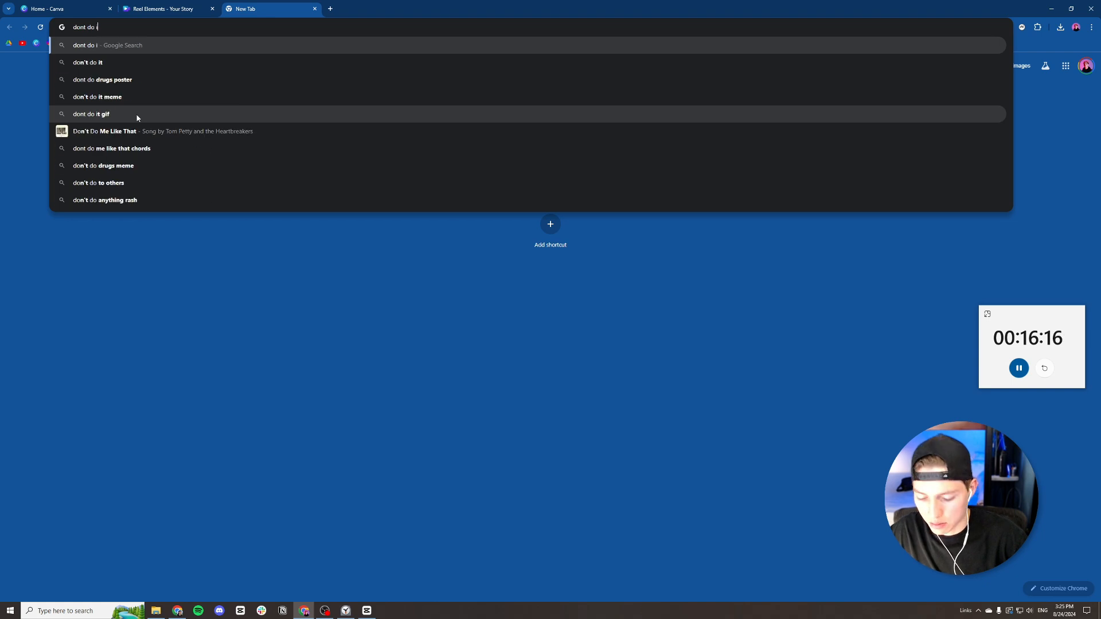
{"action": "type", "text": "t image"}
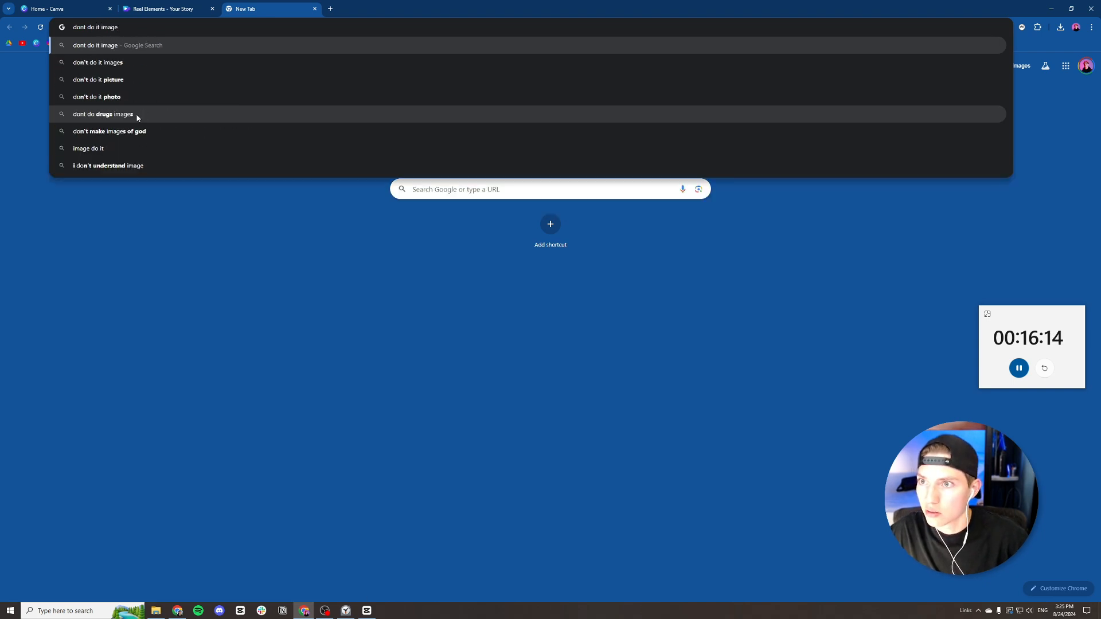
{"action": "key", "text": "Return"}
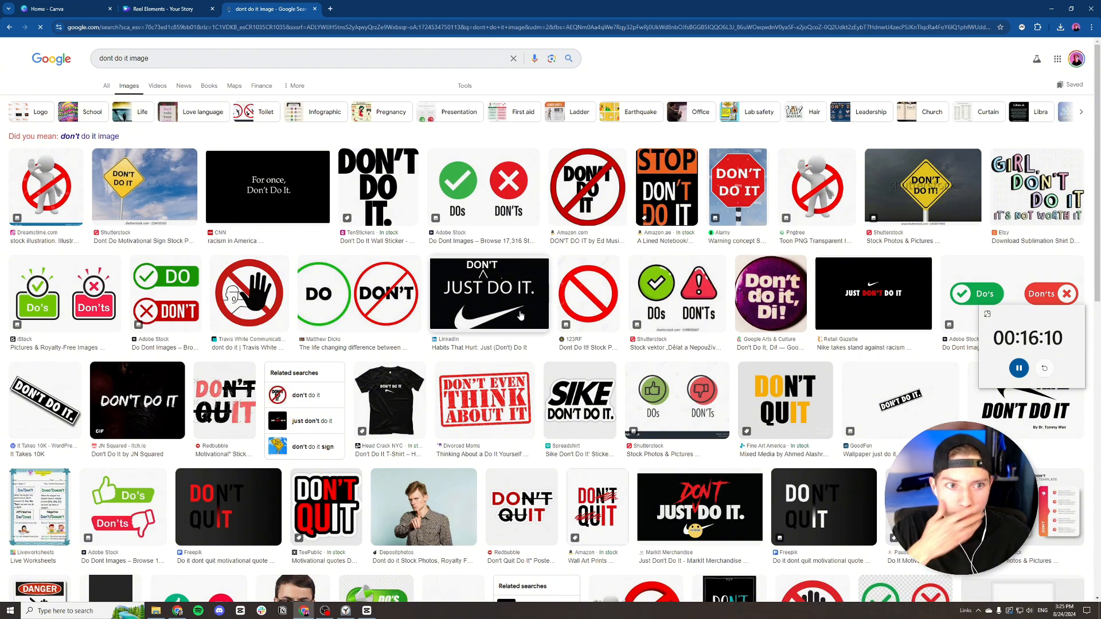
Examine the Google image results for a "don't do it" picture suited to the reel.
{"action": "scroll", "coordinate": [549, 324], "scroll_direction": "down", "scroll_amount": 2}
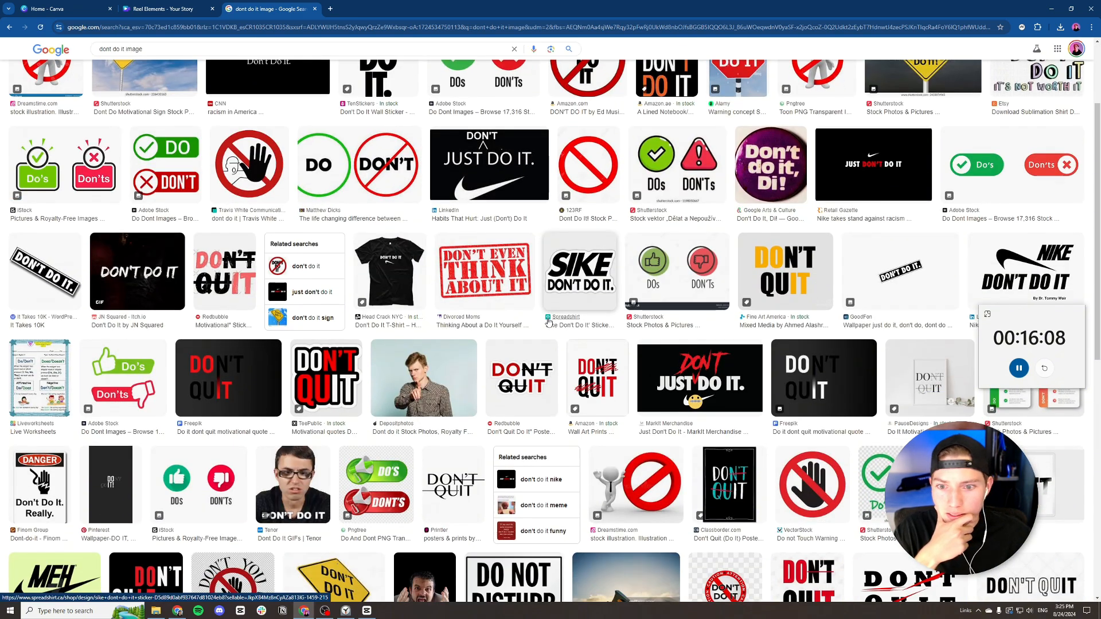
{"action": "scroll", "coordinate": [548, 324], "scroll_direction": "down", "scroll_amount": 2}
{"action": "scroll", "coordinate": [547, 322], "scroll_direction": "up", "scroll_amount": 4}
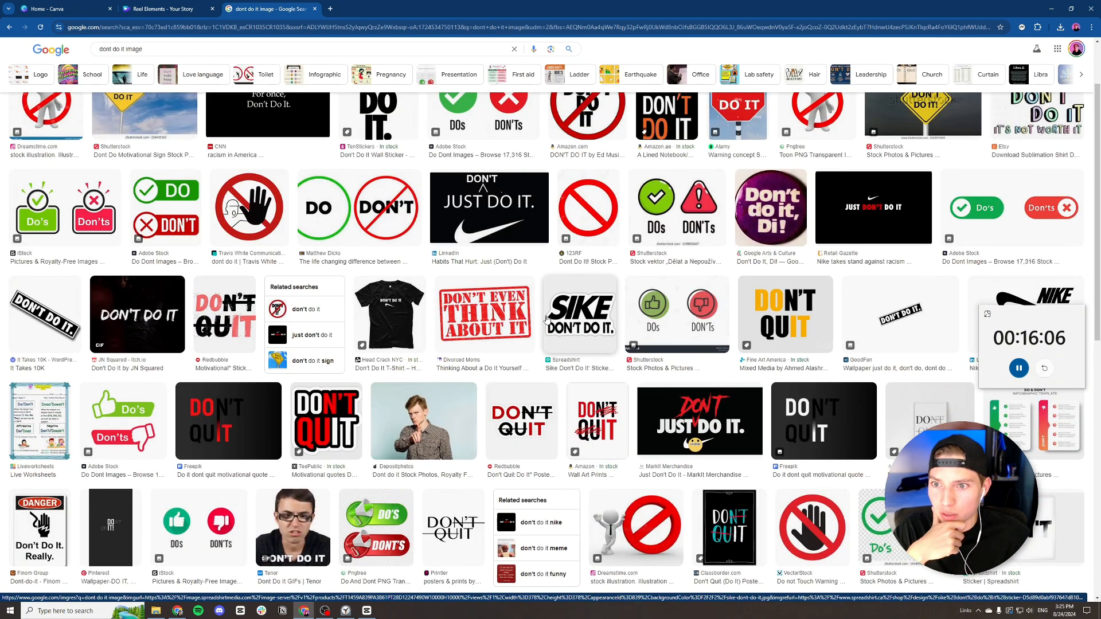
{"action": "scroll", "coordinate": [546, 320], "scroll_direction": "down", "scroll_amount": 4}
{"action": "scroll", "coordinate": [546, 320], "scroll_direction": "down", "scroll_amount": 4}
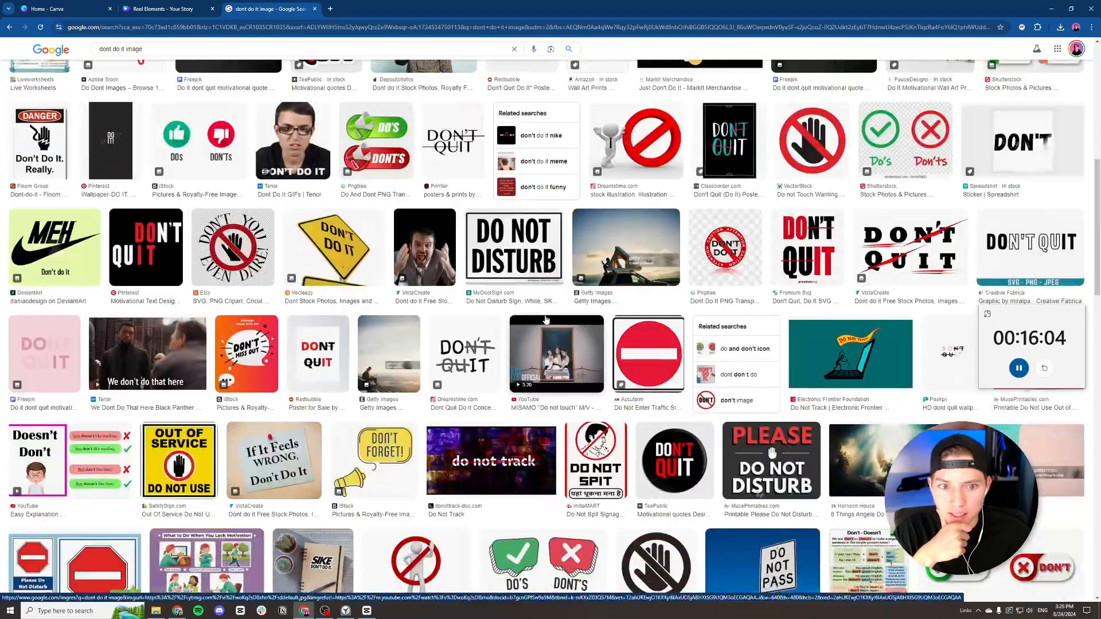
{"action": "scroll", "coordinate": [546, 320], "scroll_direction": "down", "scroll_amount": 11}
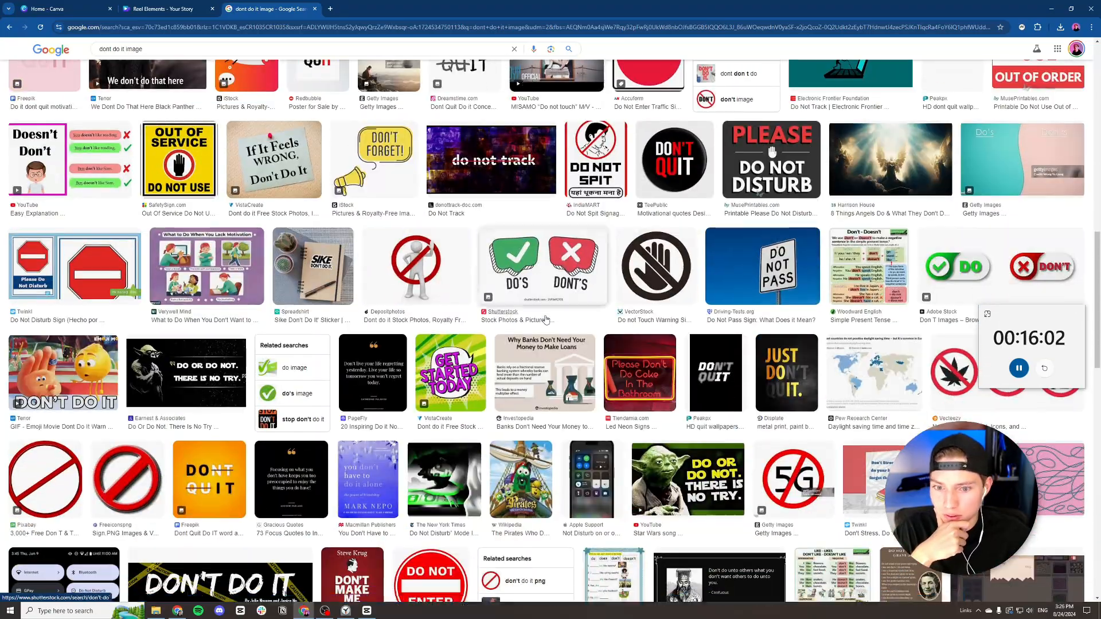
{"action": "scroll", "coordinate": [546, 320], "scroll_direction": "down", "scroll_amount": 2}
{"action": "scroll", "coordinate": [546, 320], "scroll_direction": "up", "scroll_amount": 15}
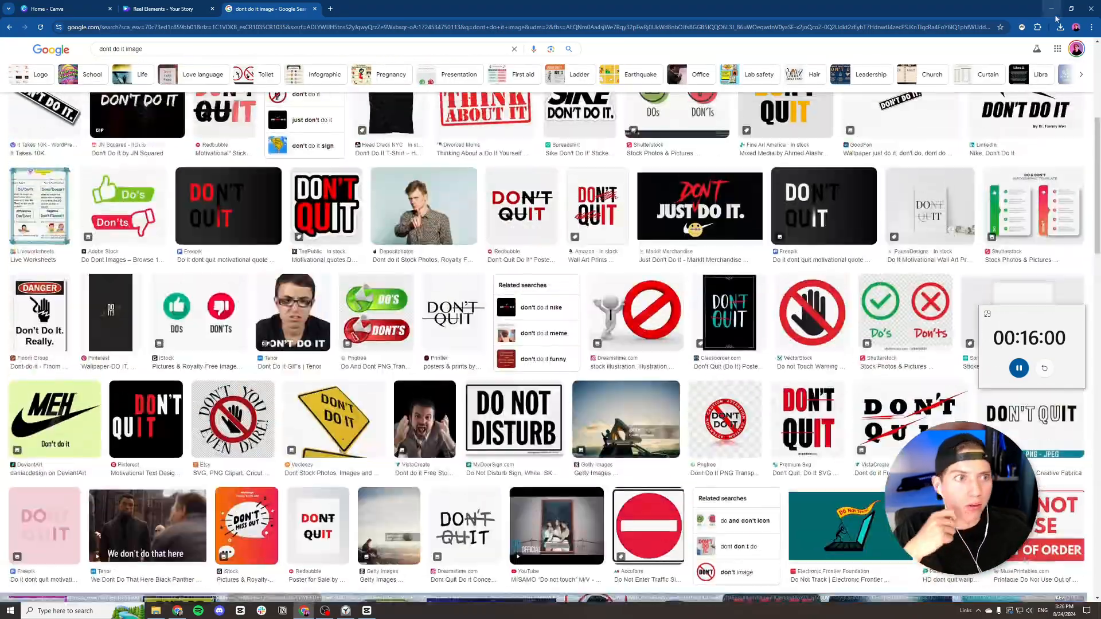
Switch to CapCut and play back the grid background section leading into the laptop footage.
{"action": "left_click", "coordinate": [366, 611]}
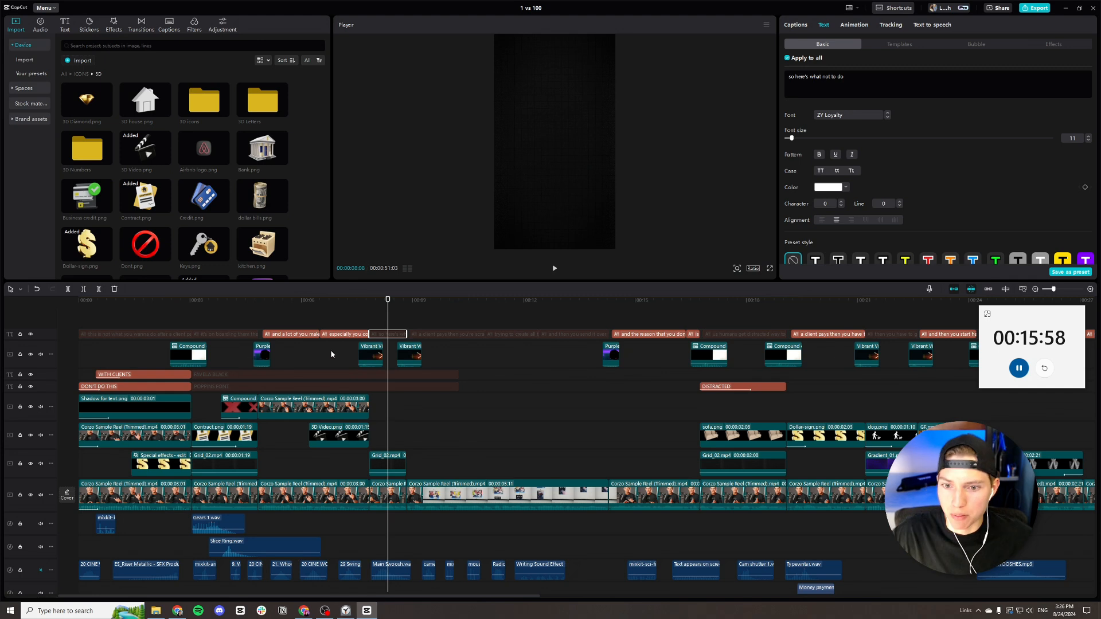
{"action": "left_click", "coordinate": [367, 304]}
{"action": "key", "text": "space"}
{"action": "key", "text": "space"}
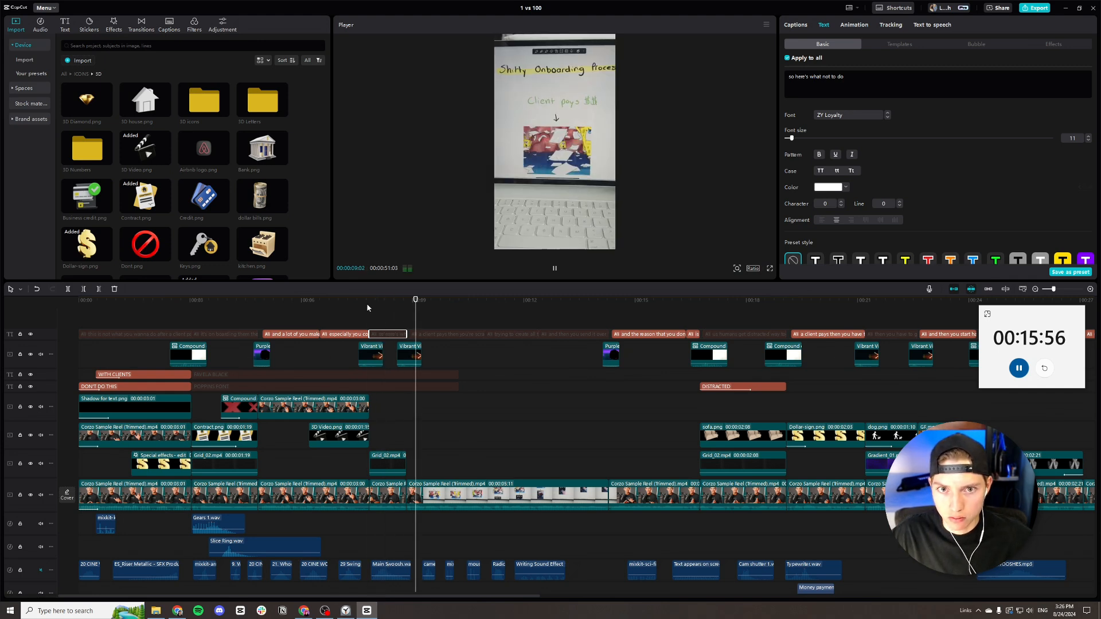
Add Dont.png above the grid background before the laptop footage and trim it to the end of the grid clip.
{"action": "left_click", "coordinate": [386, 307]}
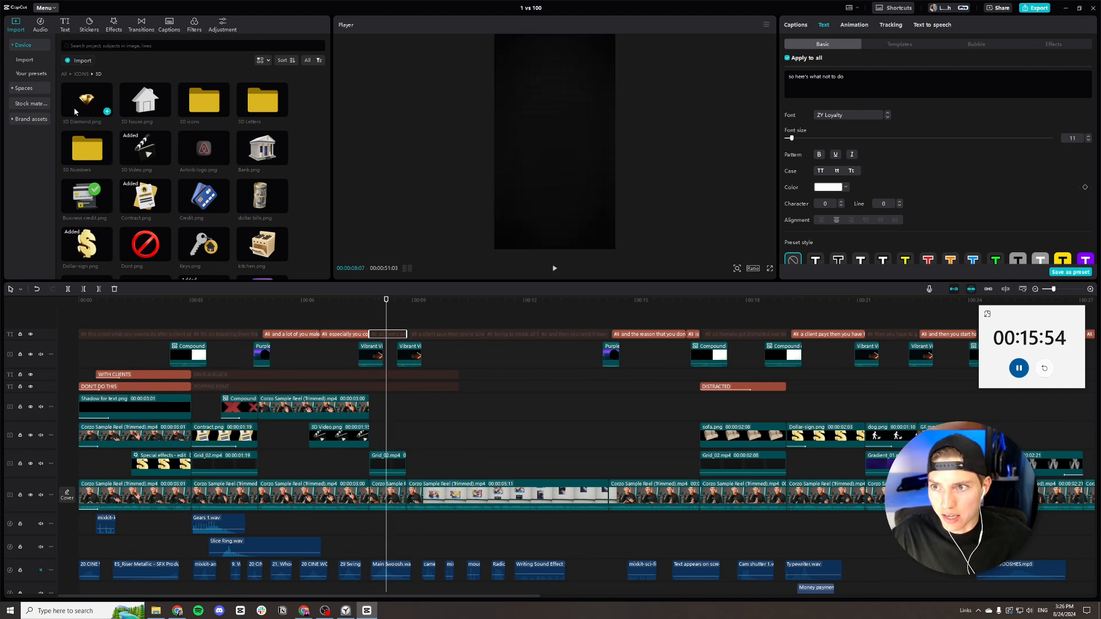
{"action": "left_click_drag", "start_coordinate": [147, 247], "coordinate": [401, 442]}
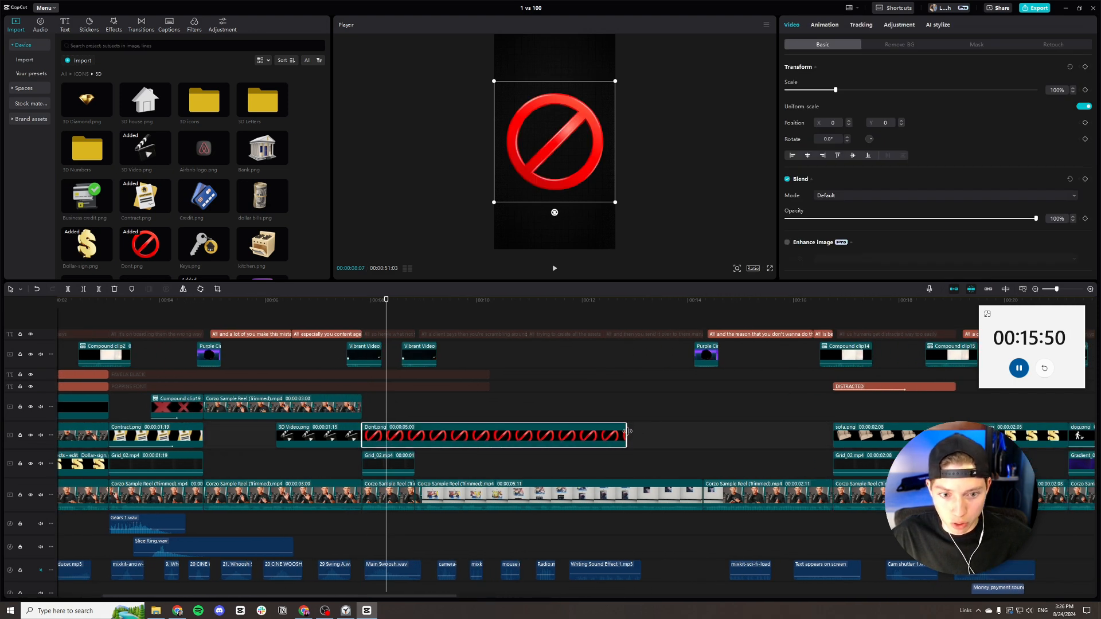
{"action": "left_click_drag", "start_coordinate": [627, 432], "coordinate": [415, 431]}
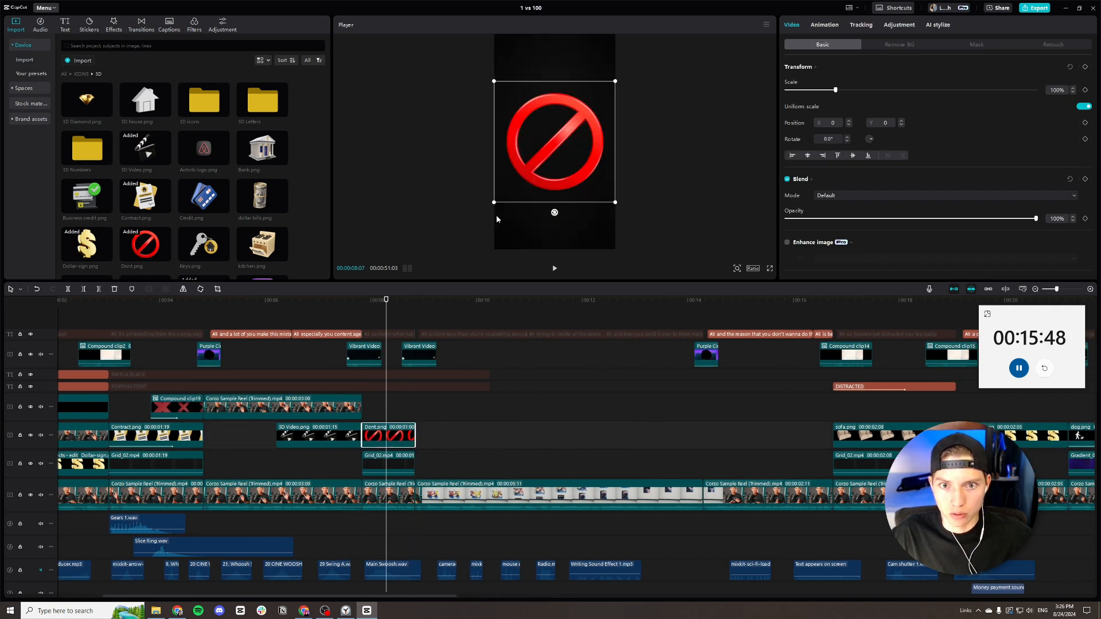
Scale the prohibition sign down to about half size in the preview and set its vignette to 49.
{"action": "left_click_drag", "start_coordinate": [494, 202], "coordinate": [544, 180]}
{"action": "left_click", "coordinate": [899, 25]}
{"action": "scroll", "coordinate": [918, 183], "scroll_direction": "down", "scroll_amount": 5}
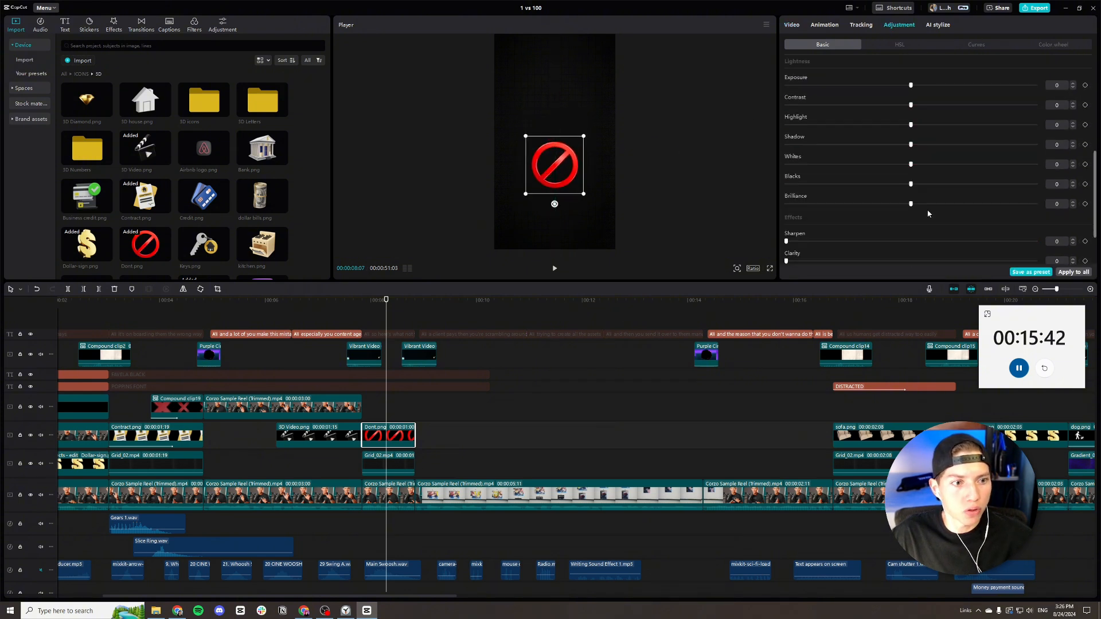
{"action": "left_click_drag", "start_coordinate": [911, 259], "coordinate": [1033, 272]}
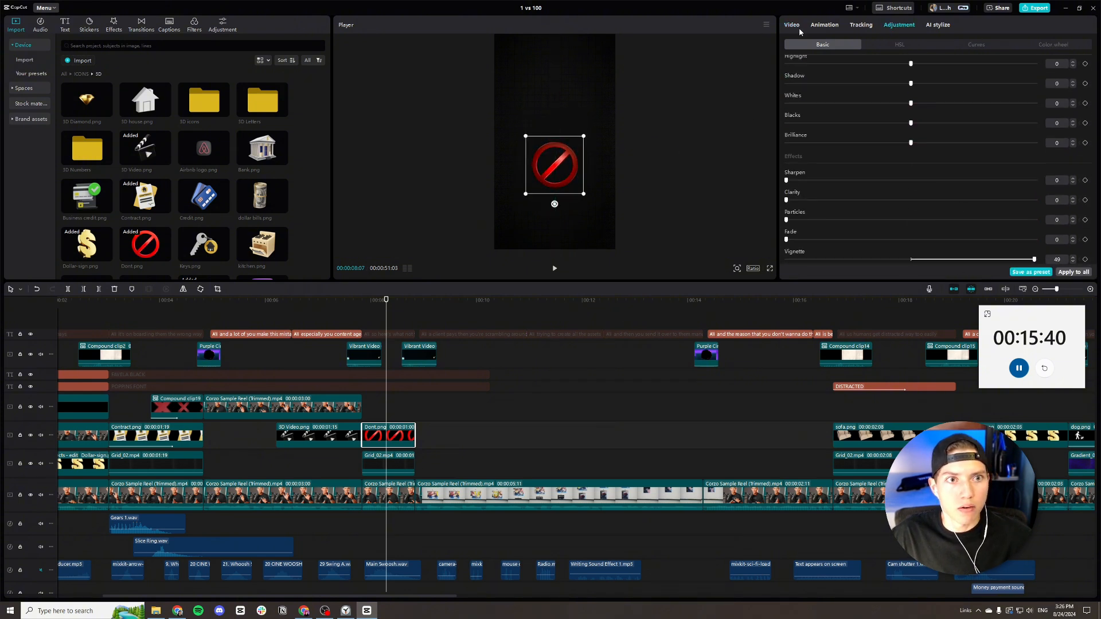
Apply the Slide Up entrance animation to the prohibition sign with a duration of 0.7 s.
{"action": "left_click", "coordinate": [797, 26]}
{"action": "left_click", "coordinate": [824, 25]}
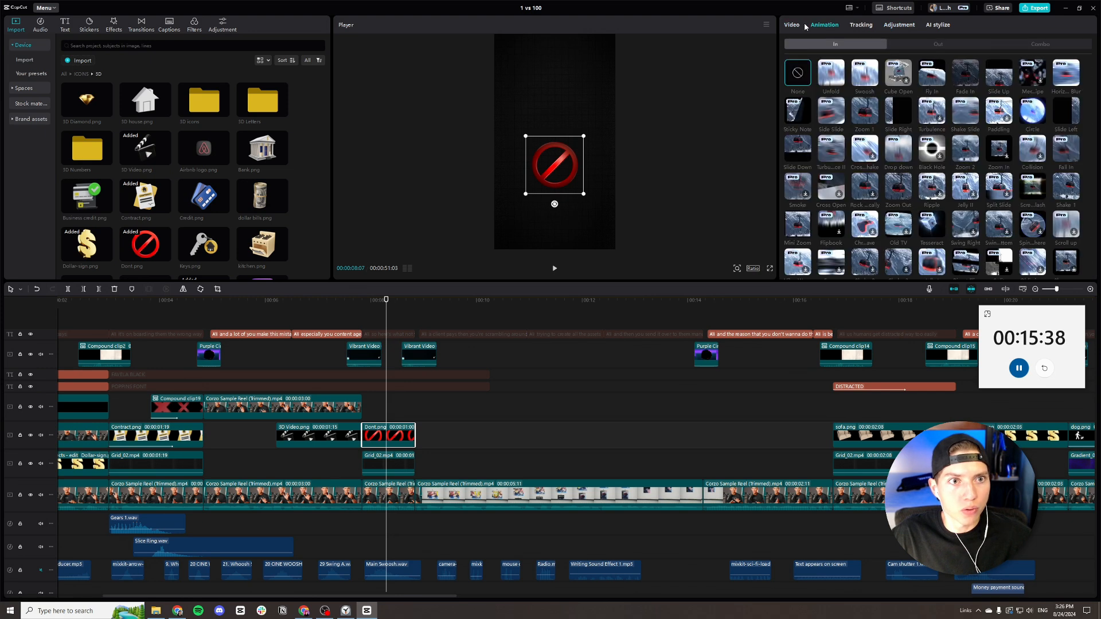
{"action": "left_click", "coordinate": [998, 73]}
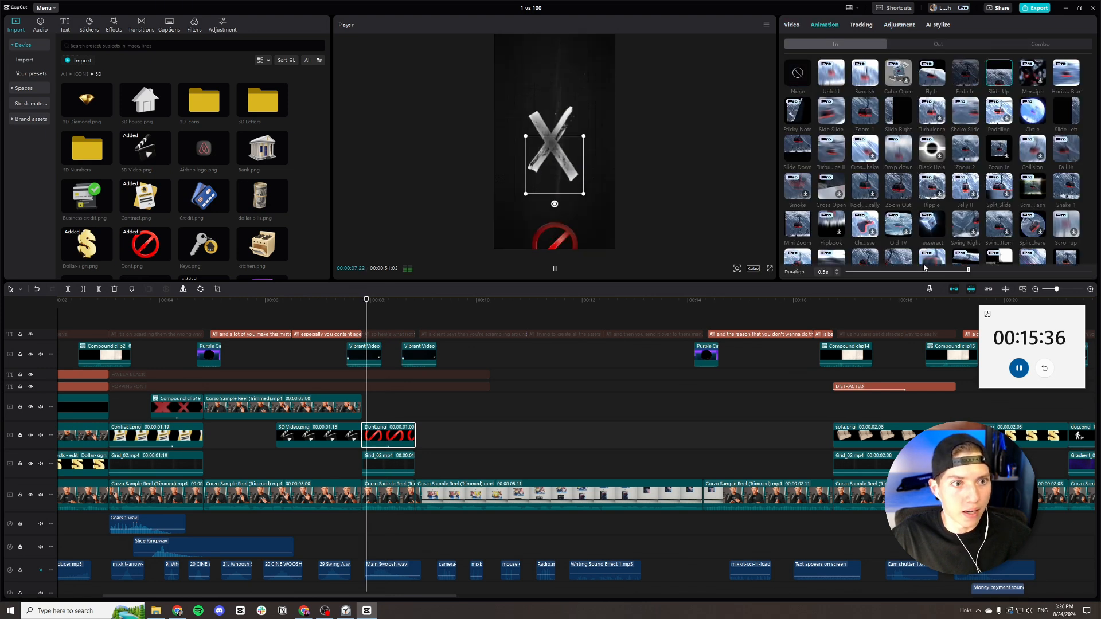
{"action": "left_click", "coordinate": [837, 270]}
{"action": "left_click", "coordinate": [837, 270]}
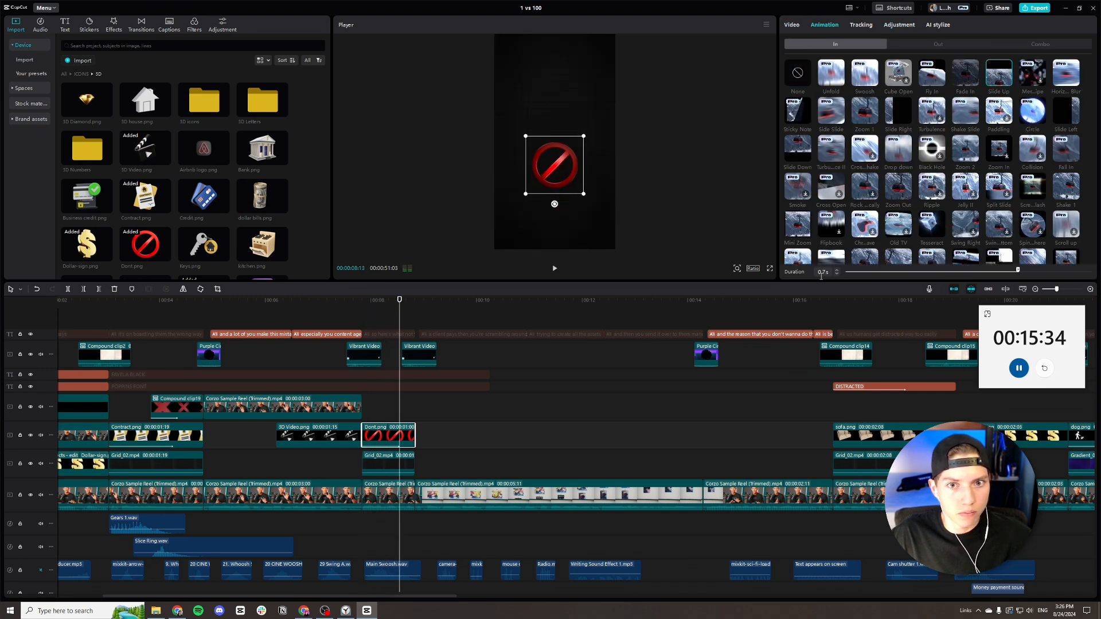
Trim the hidden FAVELA BLACK title on the upper title track so it spans only the prohibition sign clip.
{"action": "scroll", "coordinate": [273, 407], "scroll_direction": "left", "scroll_amount": 3}
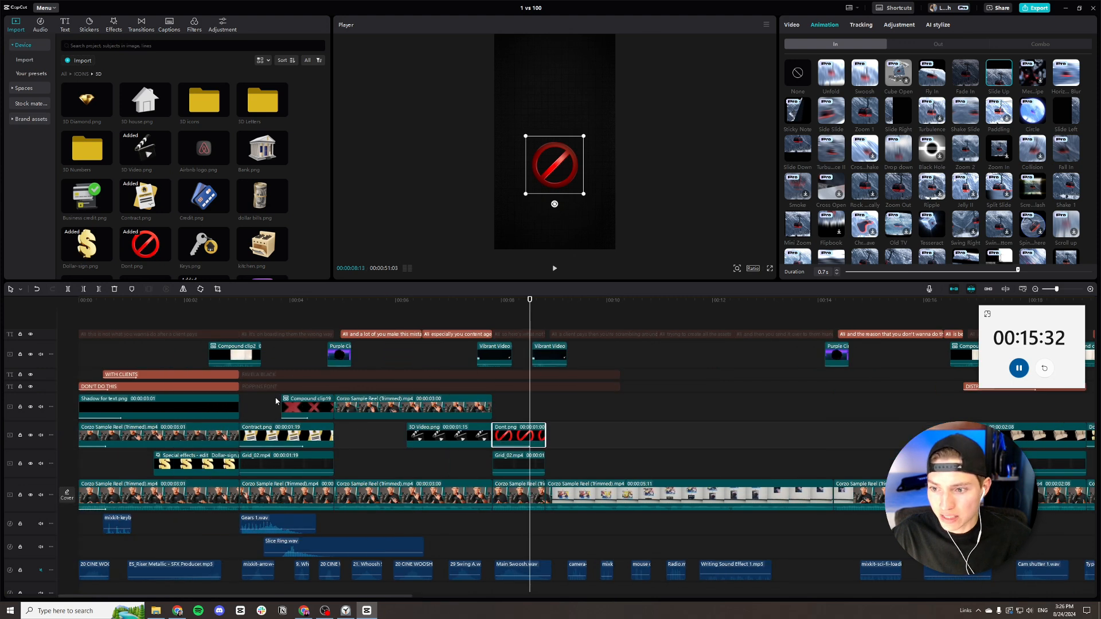
{"action": "left_click", "coordinate": [291, 380]}
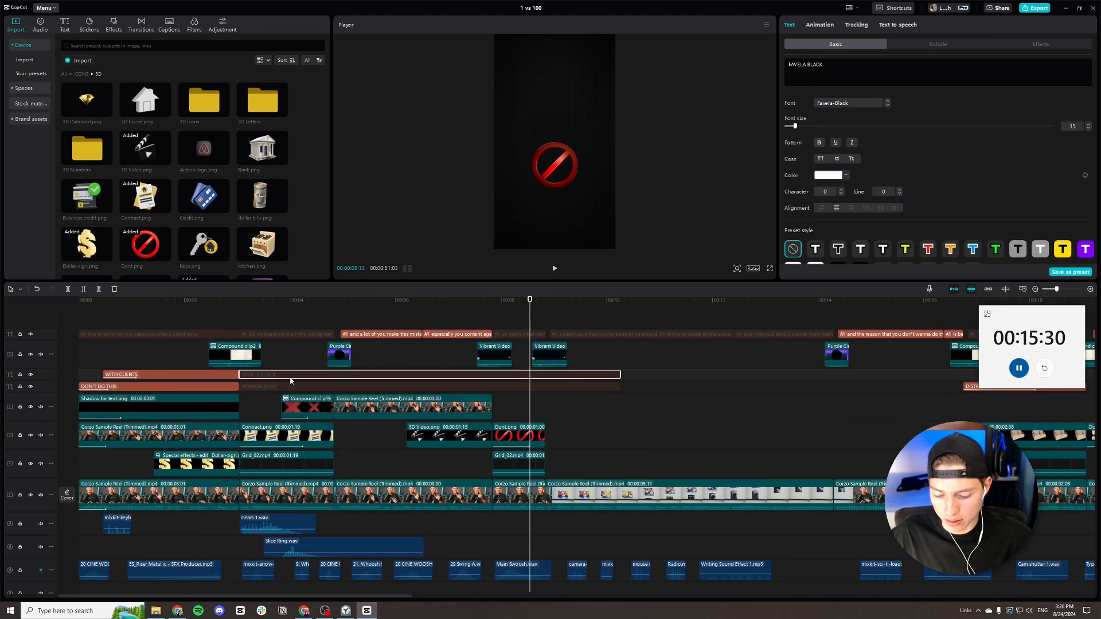
{"action": "scroll", "coordinate": [298, 378], "scroll_direction": "right", "scroll_amount": 3}
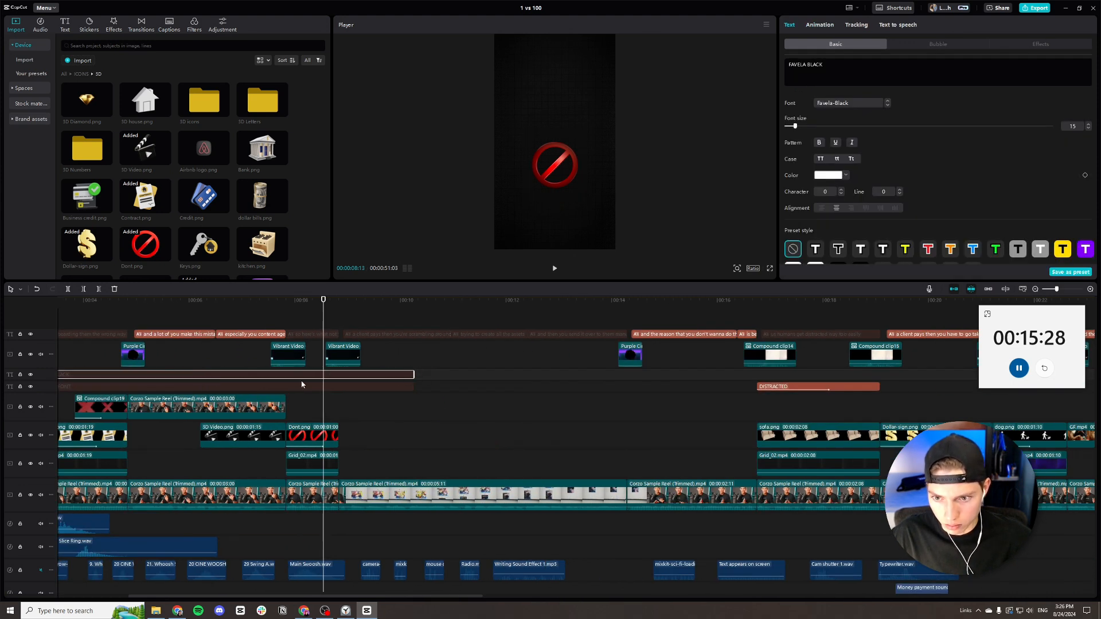
{"action": "scroll", "coordinate": [227, 377], "scroll_direction": "left", "scroll_amount": 3}
{"action": "left_click_drag", "start_coordinate": [235, 377], "coordinate": [492, 378]}
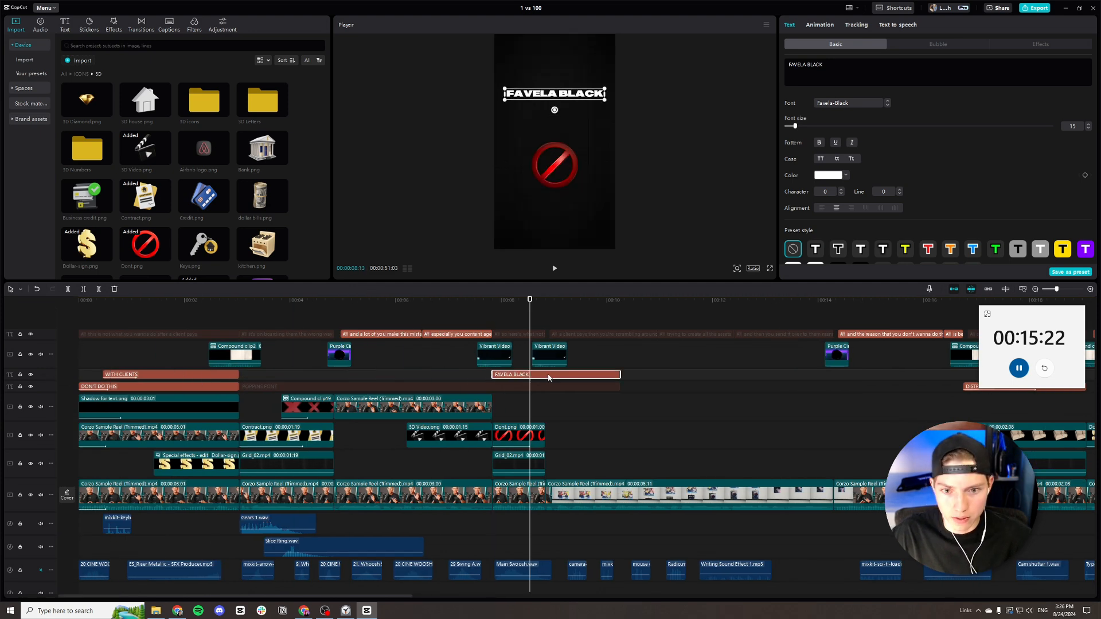
{"action": "left_click_drag", "start_coordinate": [621, 374], "coordinate": [546, 377]}
Change the title text to "DON'T DO THIS" with THIS on a second line, and enlarge it about 1.5 times in the preview.
{"action": "left_click_drag", "start_coordinate": [835, 64], "coordinate": [740, 63]}
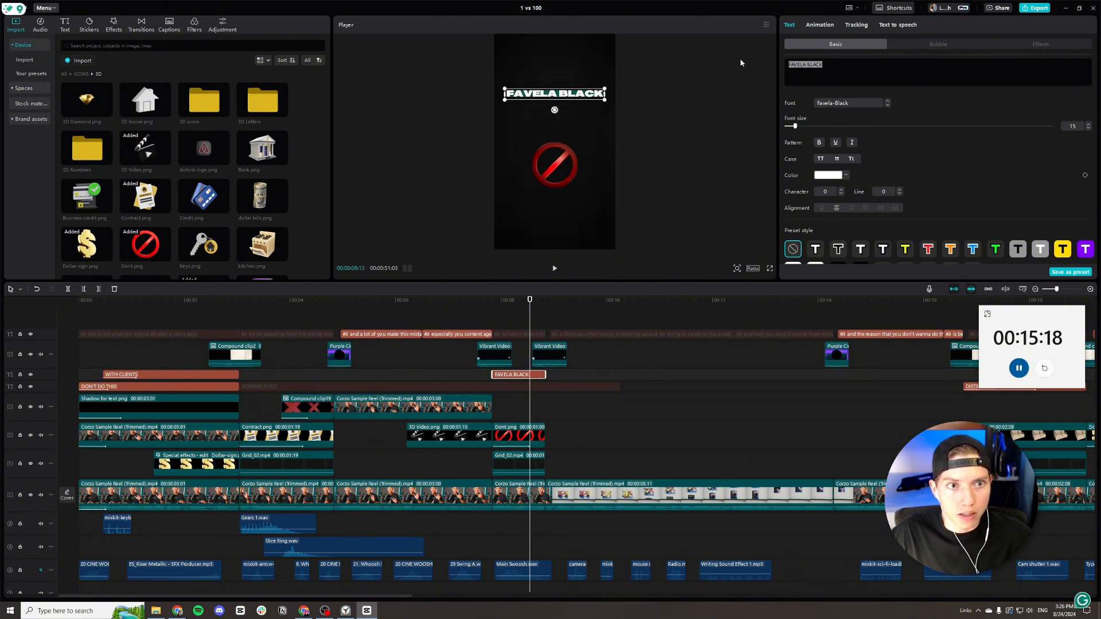
{"action": "type", "text": "DONT"}
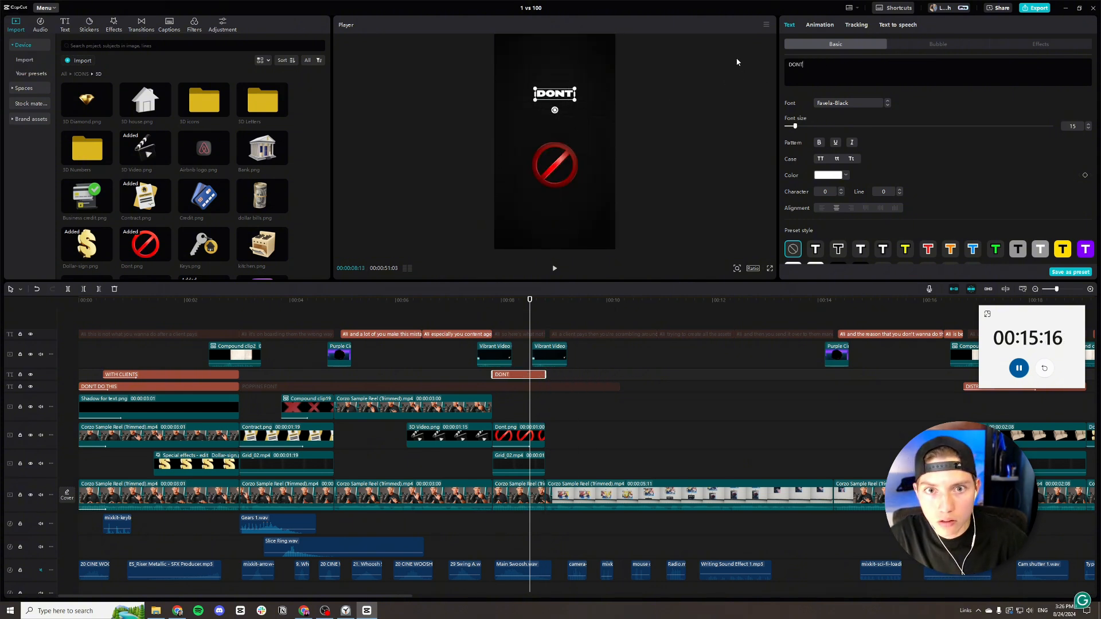
{"action": "key", "text": "BackSpace"}
{"action": "type", "text": "'T DO"}
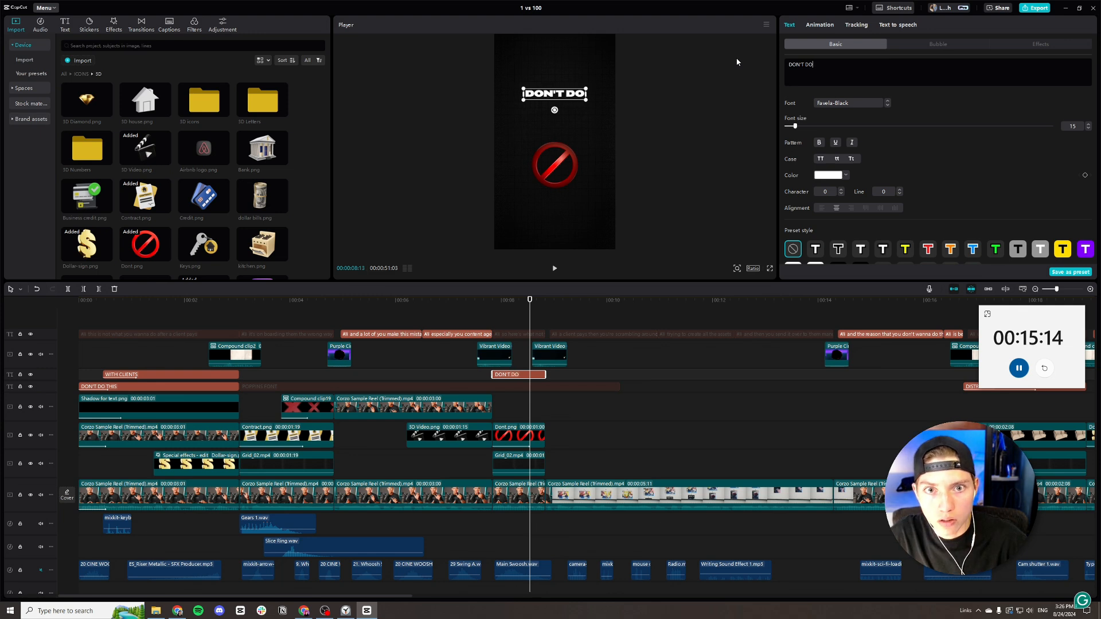
{"action": "key", "text": "Return"}
{"action": "type", "text": "THIS"}
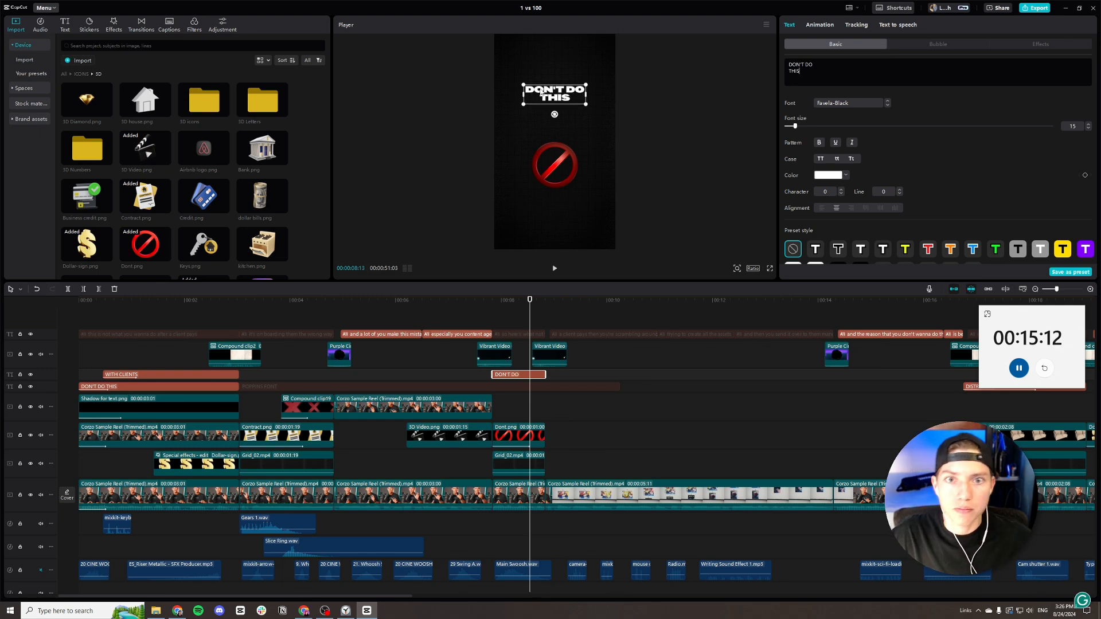
{"action": "left_click_drag", "start_coordinate": [527, 103], "coordinate": [508, 109]}
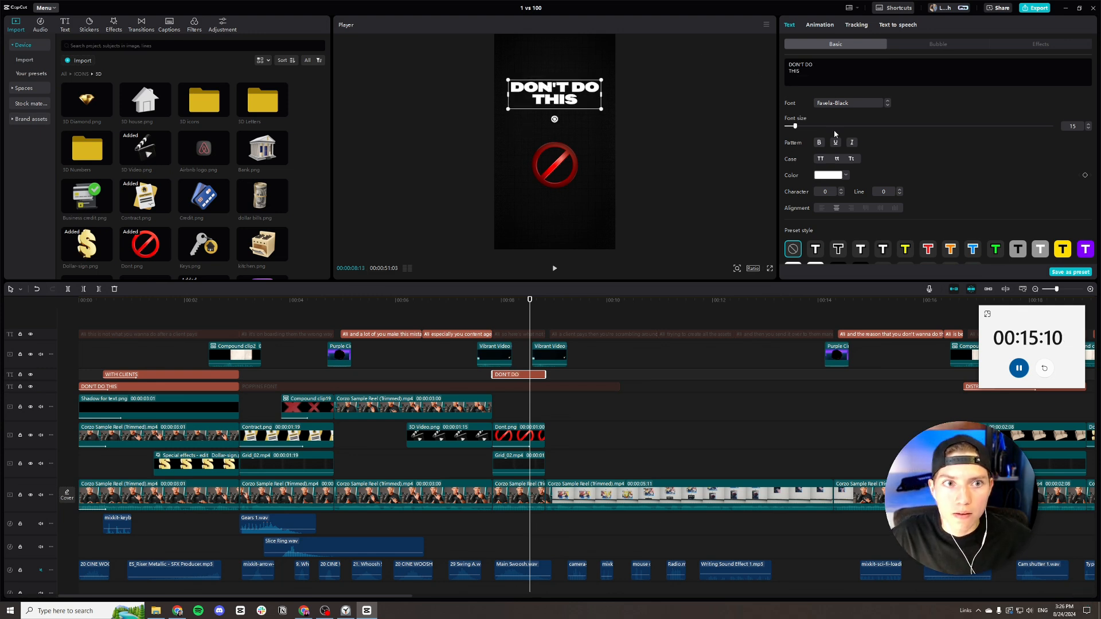
Apply the Open entrance animation to the DON'T DO THIS title with a duration of 0.8 s and play it back.
{"action": "left_click", "coordinate": [821, 25]}
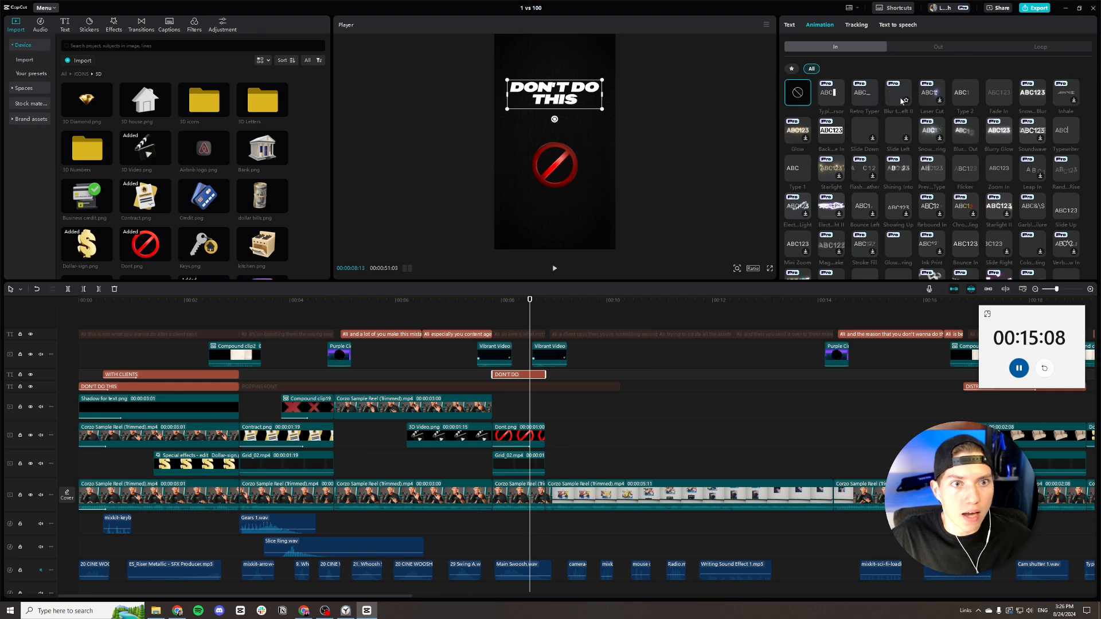
{"action": "left_click", "coordinate": [965, 93]}
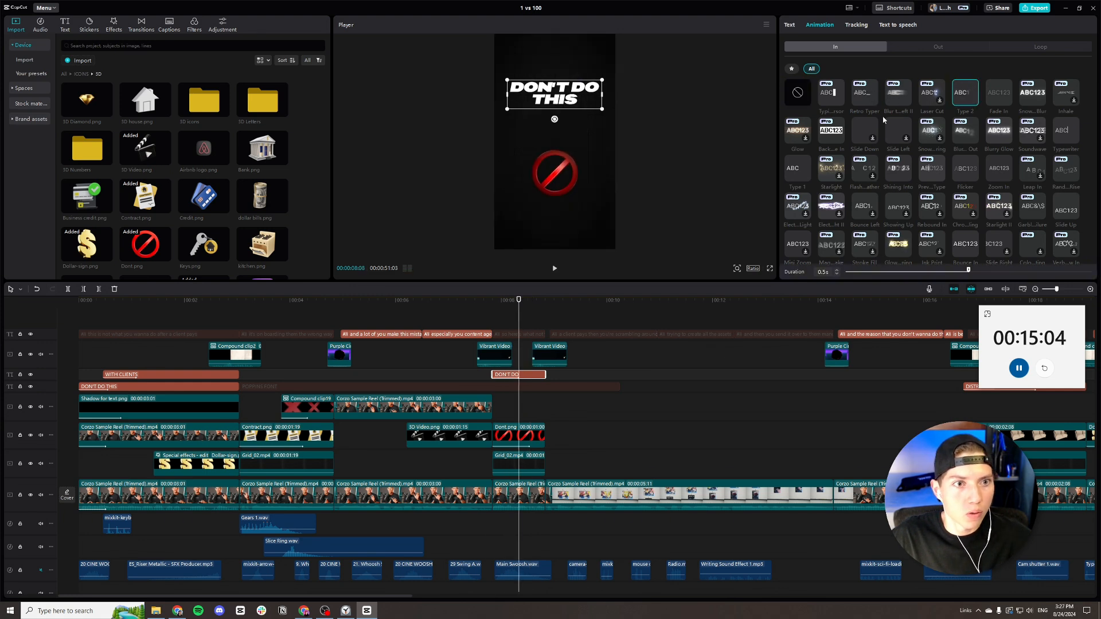
{"action": "left_click", "coordinate": [792, 69]}
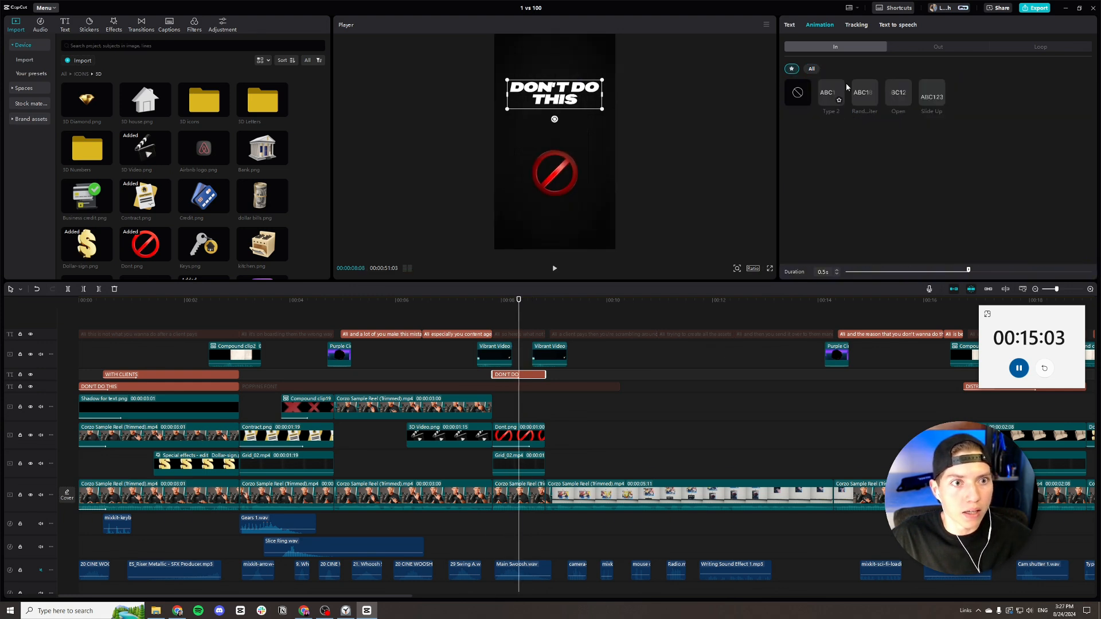
{"action": "left_click", "coordinate": [900, 93]}
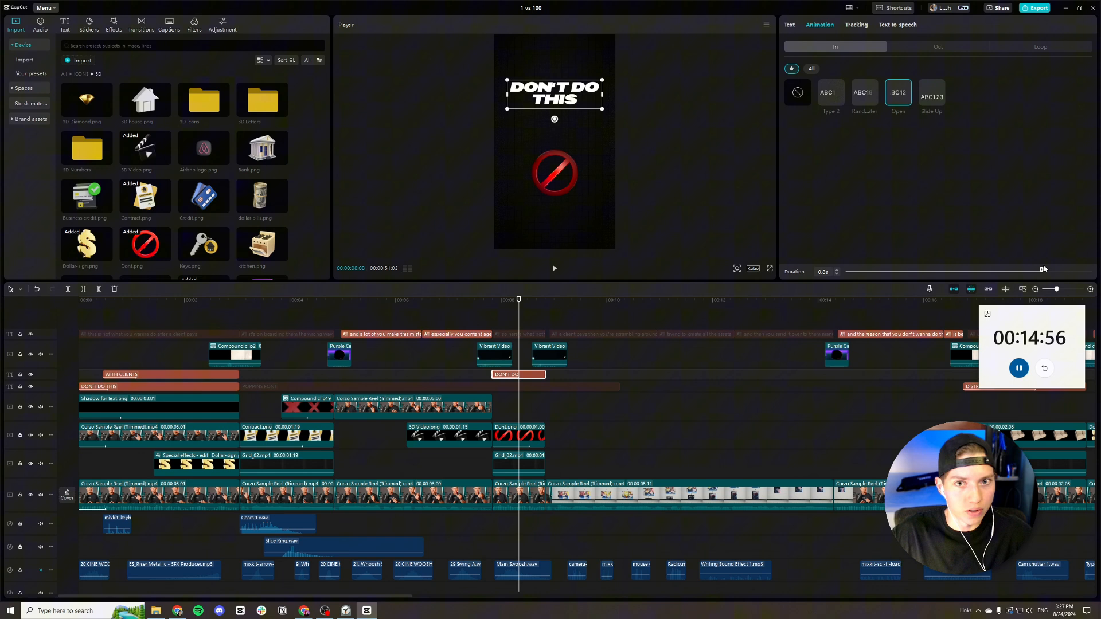
{"action": "left_click_drag", "start_coordinate": [1044, 269], "coordinate": [1050, 269]}
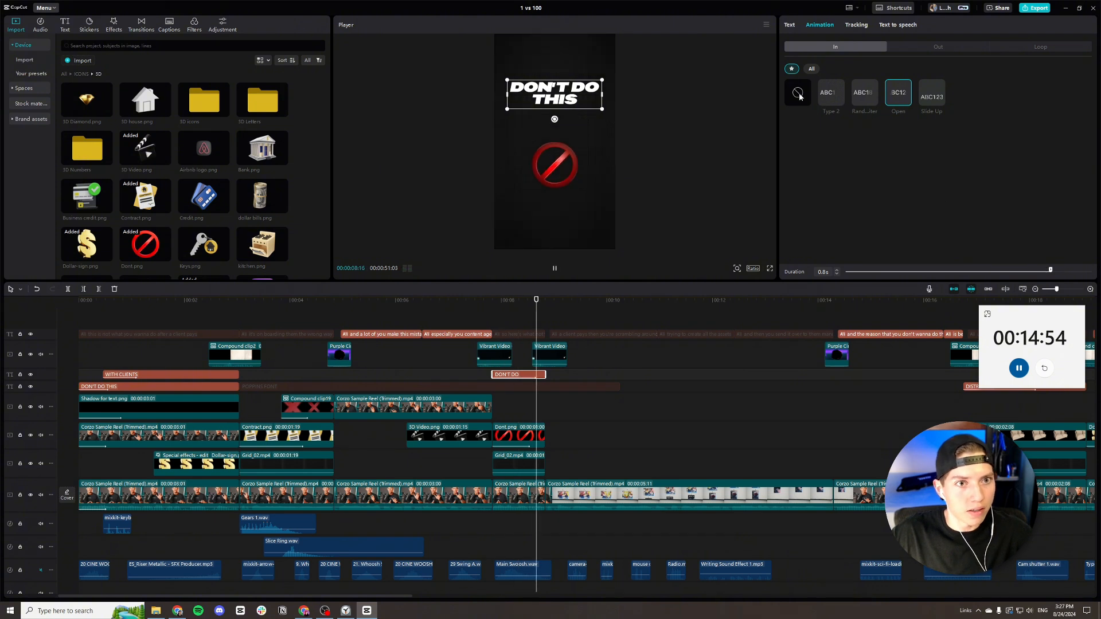
{"action": "left_click", "coordinate": [812, 69]}
{"action": "scroll", "coordinate": [935, 189], "scroll_direction": "down", "scroll_amount": 1}
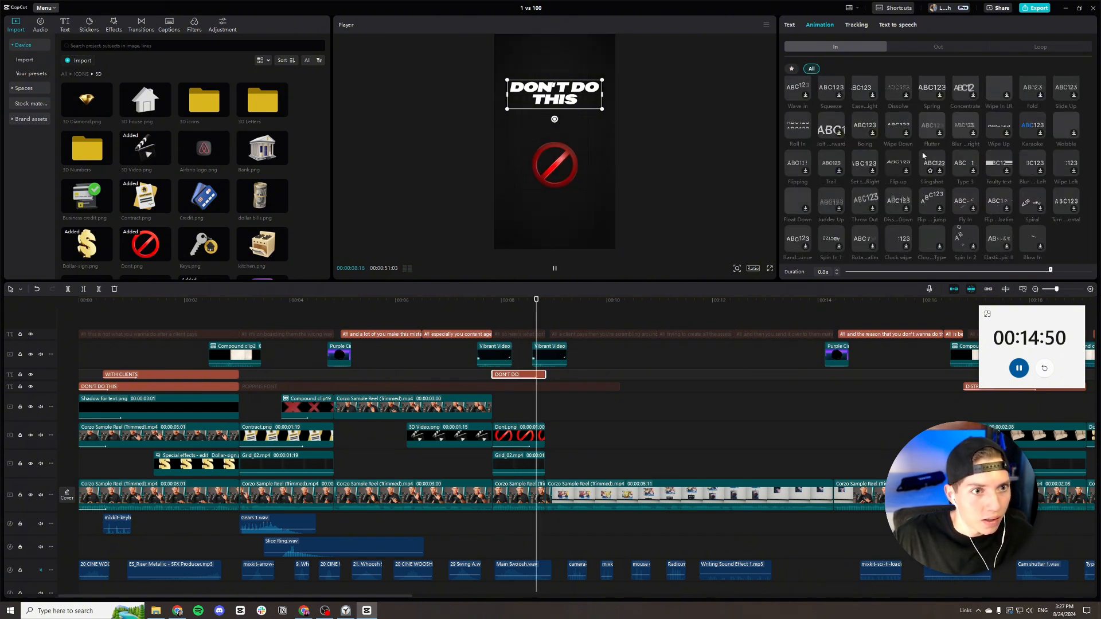
{"action": "scroll", "coordinate": [897, 201], "scroll_direction": "up", "scroll_amount": 2}
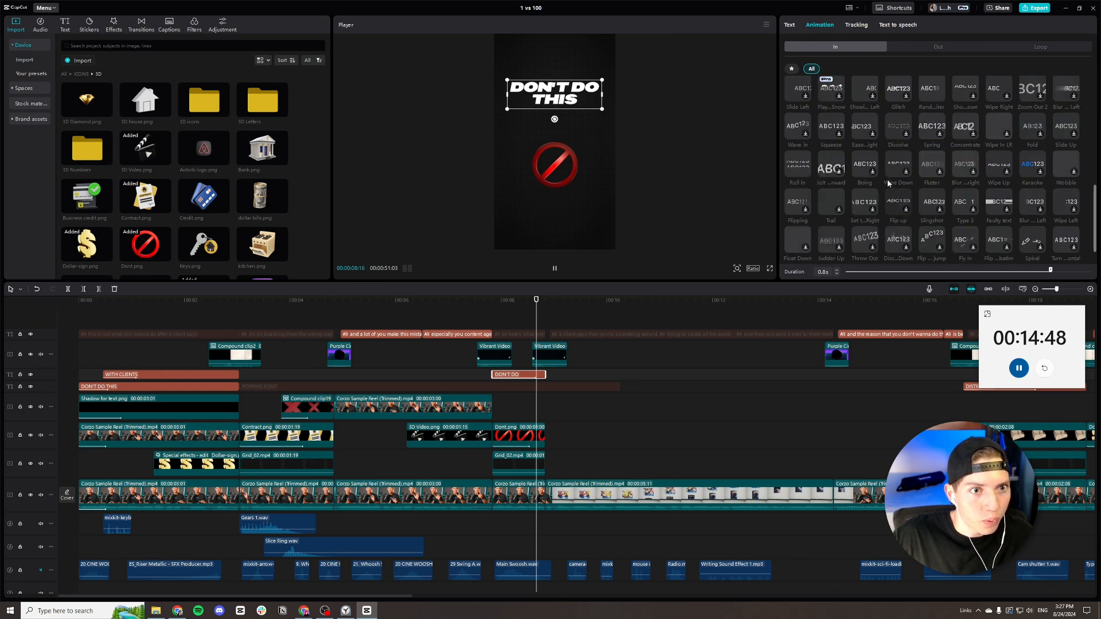
{"action": "left_click", "coordinate": [863, 89]}
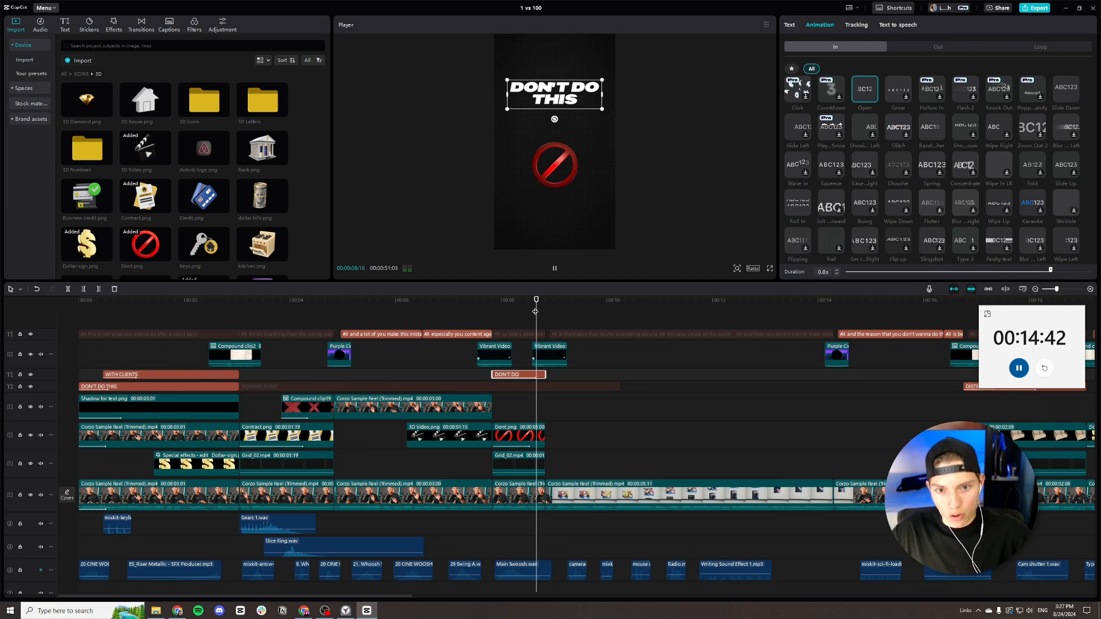
{"action": "key", "text": "space"}
{"action": "scroll", "coordinate": [388, 423], "scroll_direction": "down", "scroll_amount": 2, "text": "ctrl"}
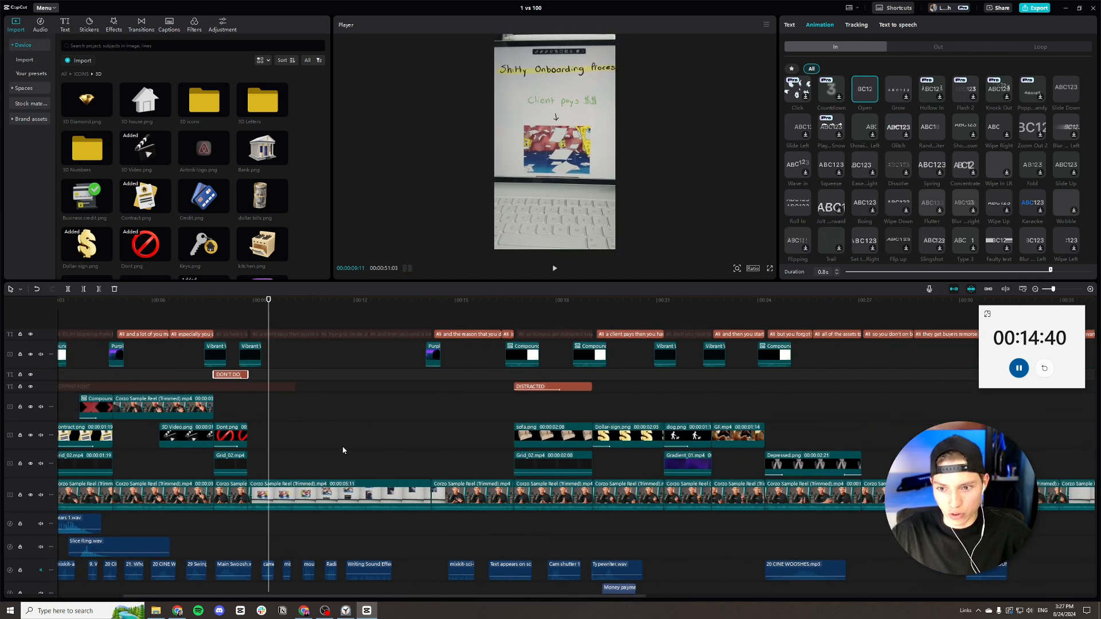
Add a transform keyframe at the start of the talking-head clip following the laptop footage and set its scale to 122%.
{"action": "scroll", "coordinate": [332, 458], "scroll_direction": "right", "scroll_amount": 2}
{"action": "left_click", "coordinate": [363, 311]}
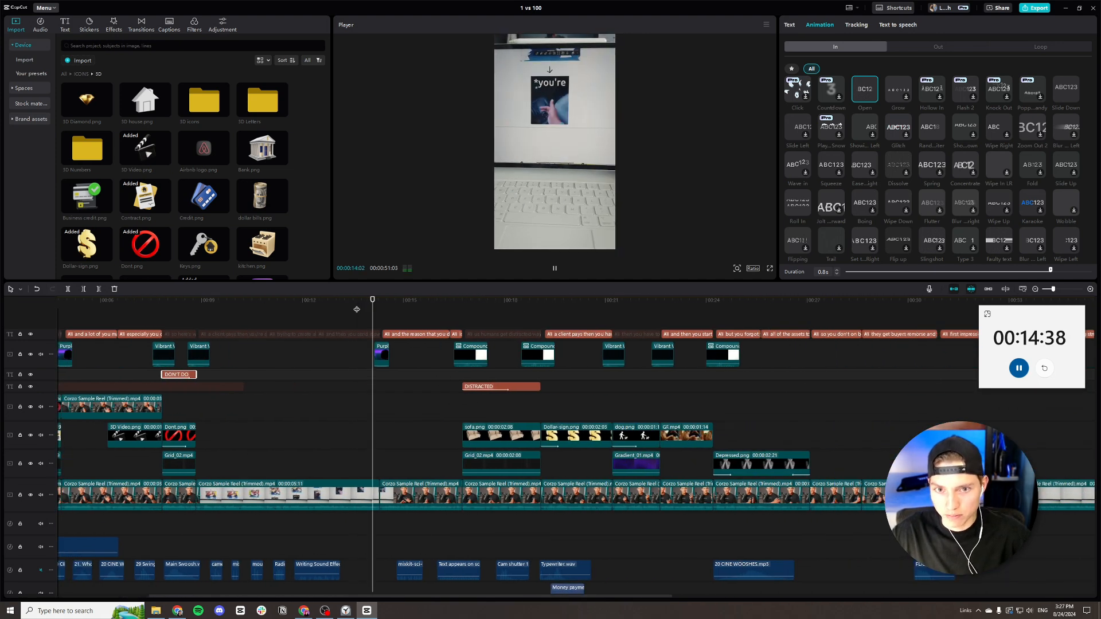
{"action": "key", "text": "space"}
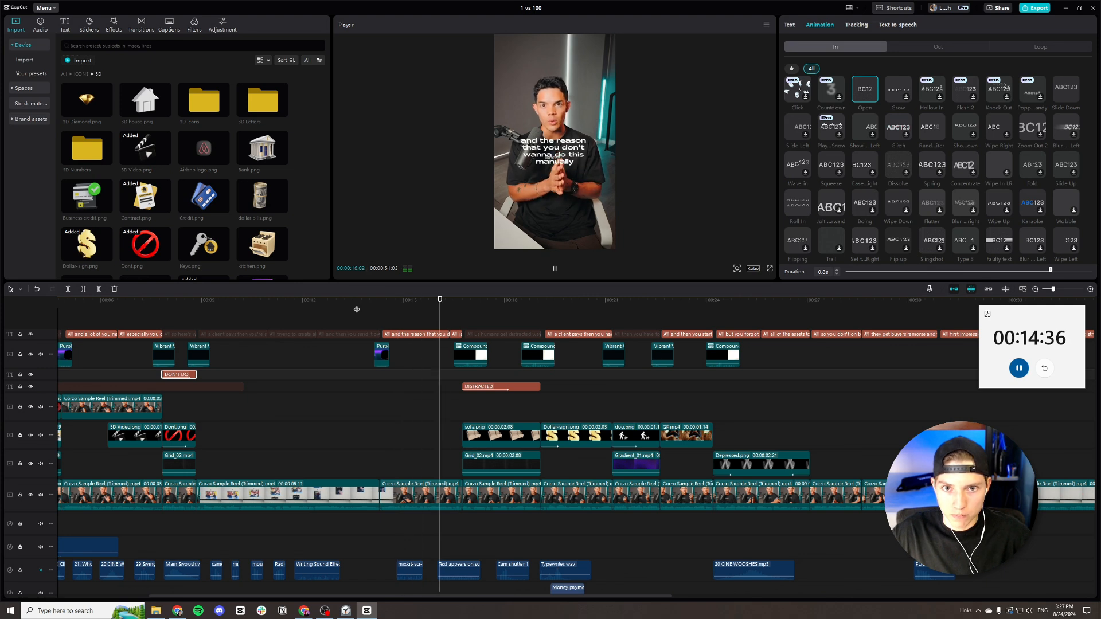
{"action": "key", "text": "space"}
{"action": "left_click_drag", "start_coordinate": [411, 315], "coordinate": [379, 319]}
{"action": "scroll", "coordinate": [404, 476], "scroll_direction": "up", "scroll_amount": 1}
{"action": "left_click", "coordinate": [406, 491]}
{"action": "scroll", "coordinate": [406, 491], "scroll_direction": "up", "scroll_amount": 1}
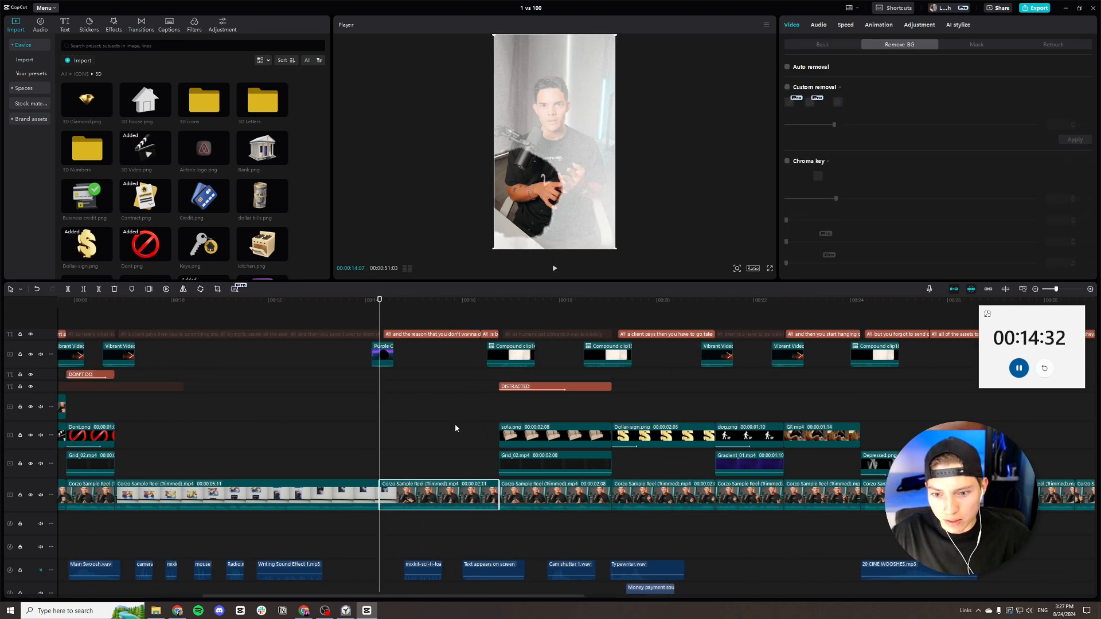
{"action": "left_click", "coordinate": [811, 44]}
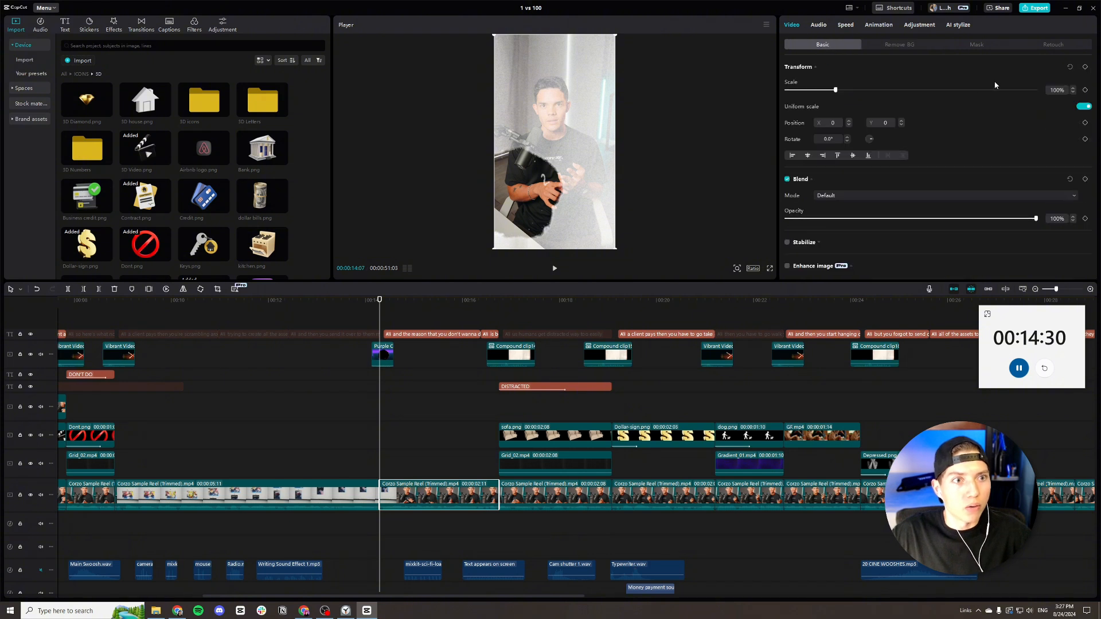
{"action": "left_click", "coordinate": [1086, 67]}
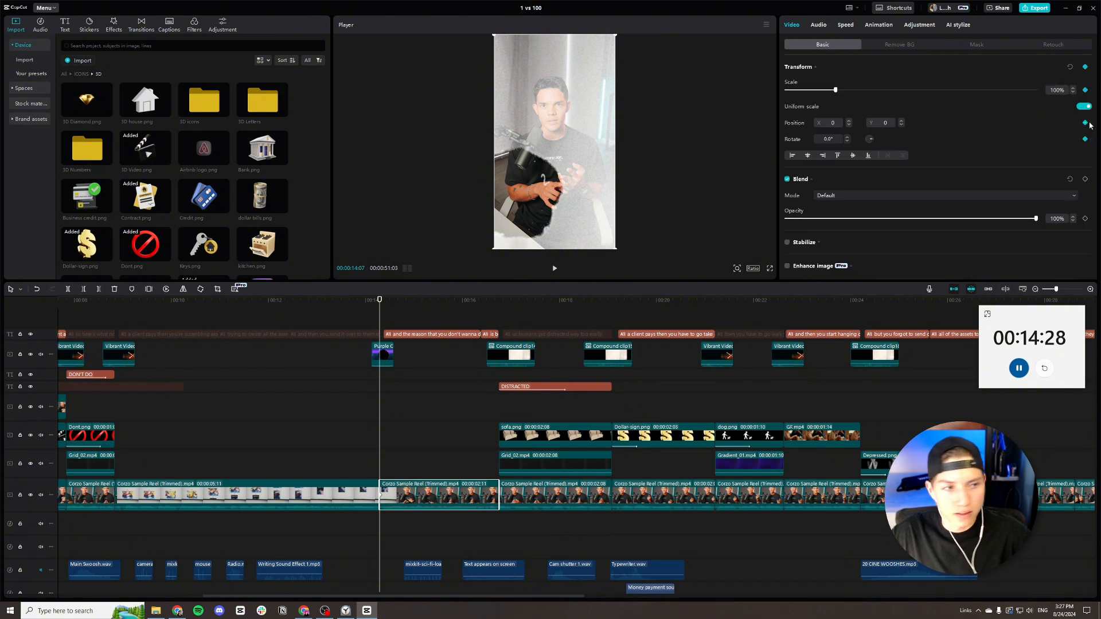
{"action": "left_click", "coordinate": [1073, 88]}
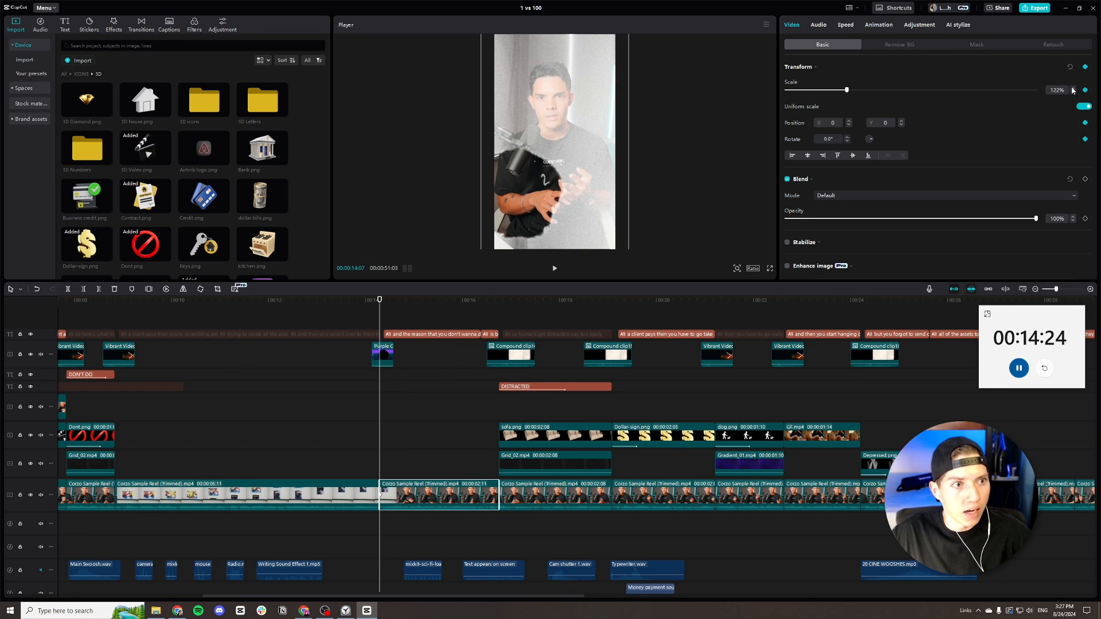
Set the same clip's scale to 100% at 00:00:15:00 to keyframe a zoom-out.
{"action": "left_click_drag", "start_coordinate": [368, 323], "coordinate": [413, 316]}
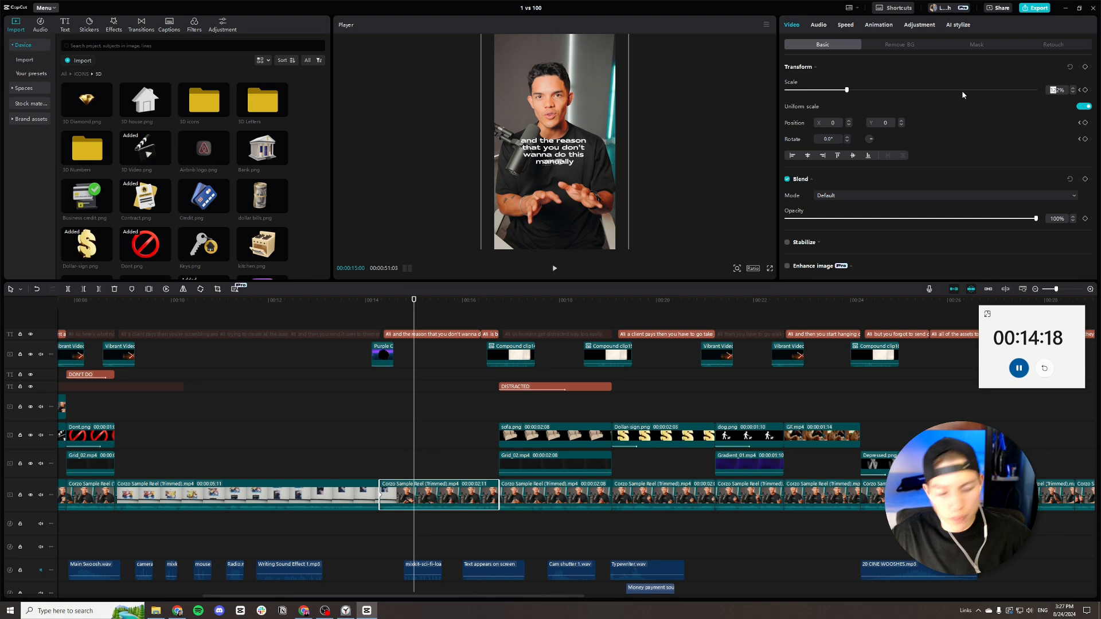
{"action": "type", "text": "100"}
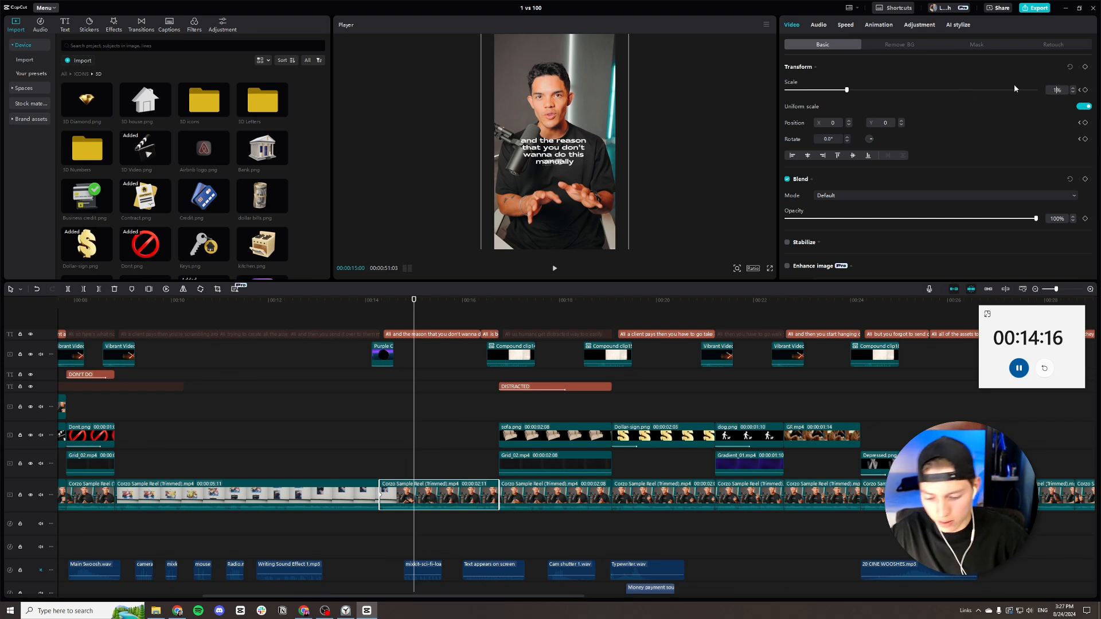
{"action": "key", "text": "Return"}
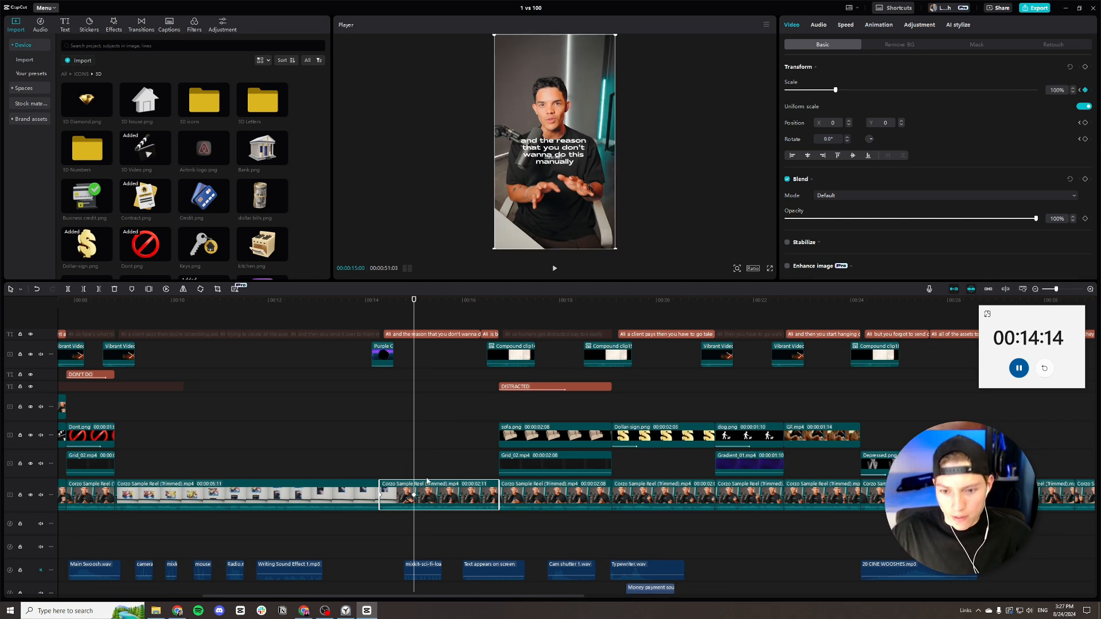
Apply the Ease Out 2 graph to the clip's scale keyframes and play back into the sofa section.
{"action": "key", "text": "alt+k"}
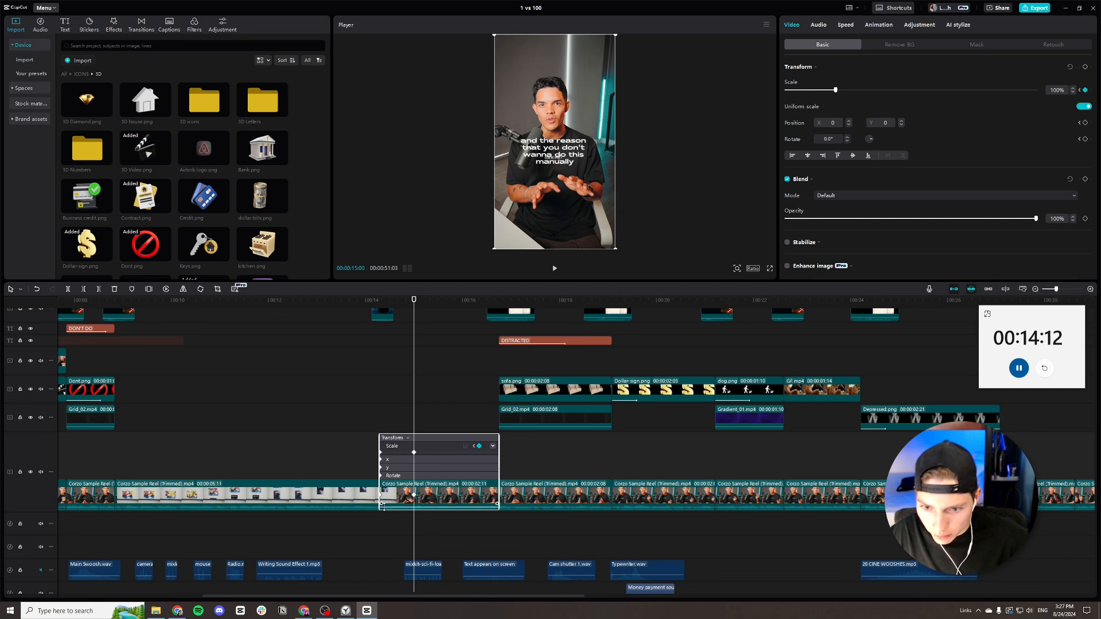
{"action": "left_click", "coordinate": [382, 499]}
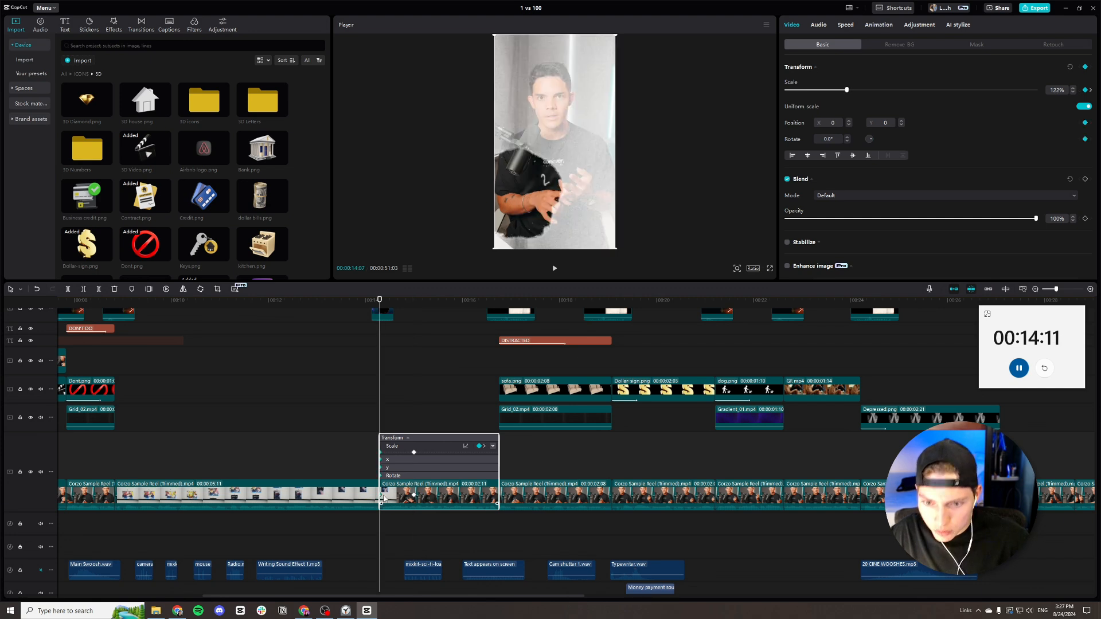
{"action": "left_click", "coordinate": [466, 447]}
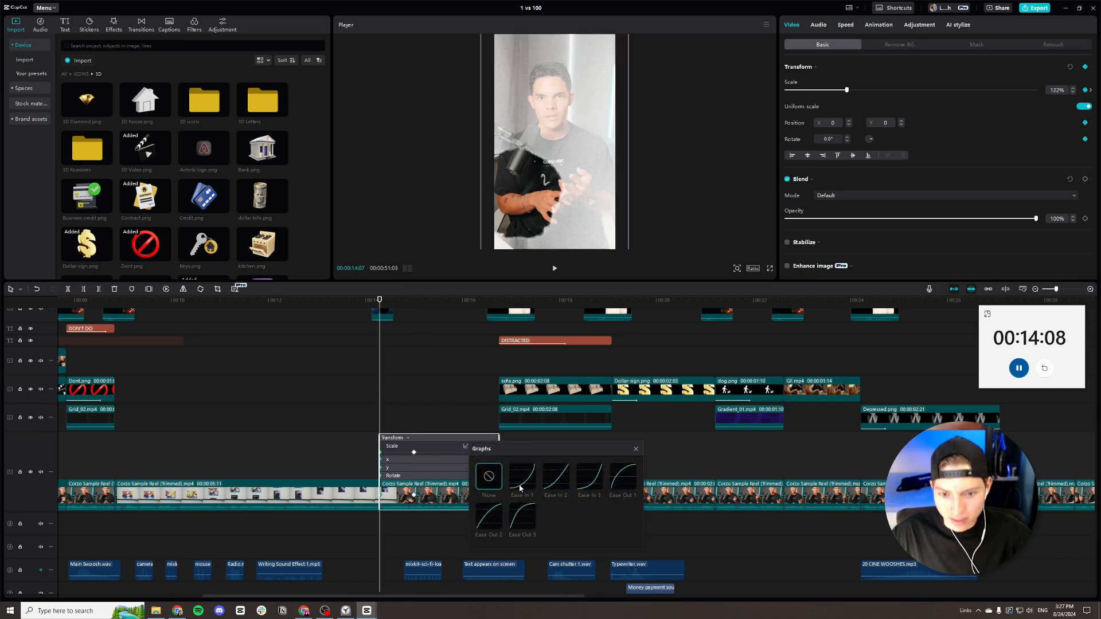
{"action": "left_click", "coordinate": [488, 519]}
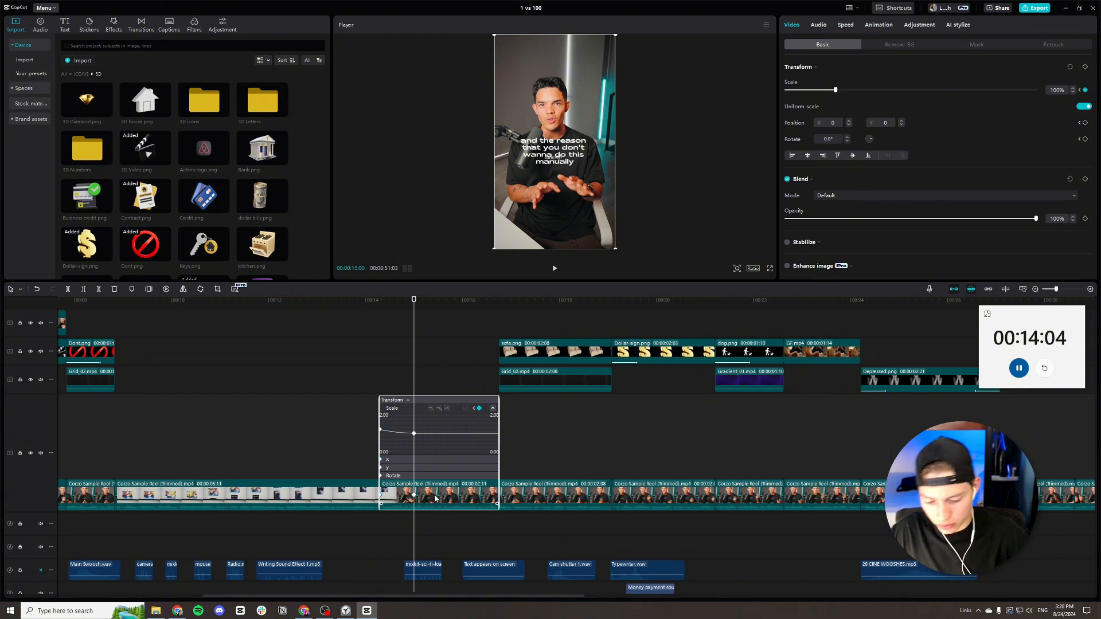
{"action": "key", "text": "space"}
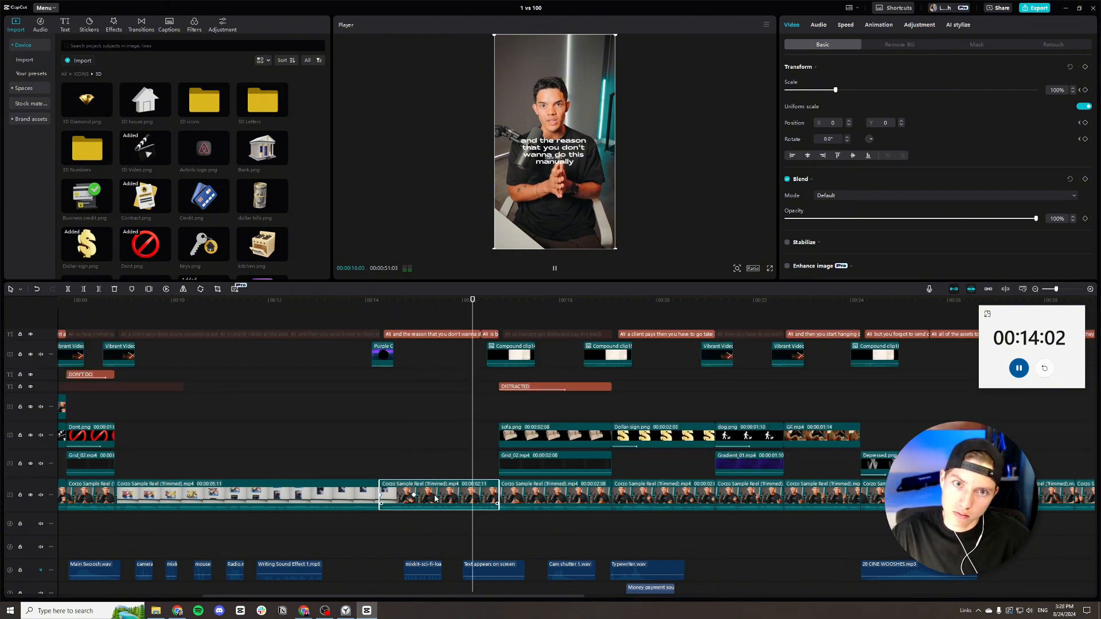
{"action": "key", "text": "space"}
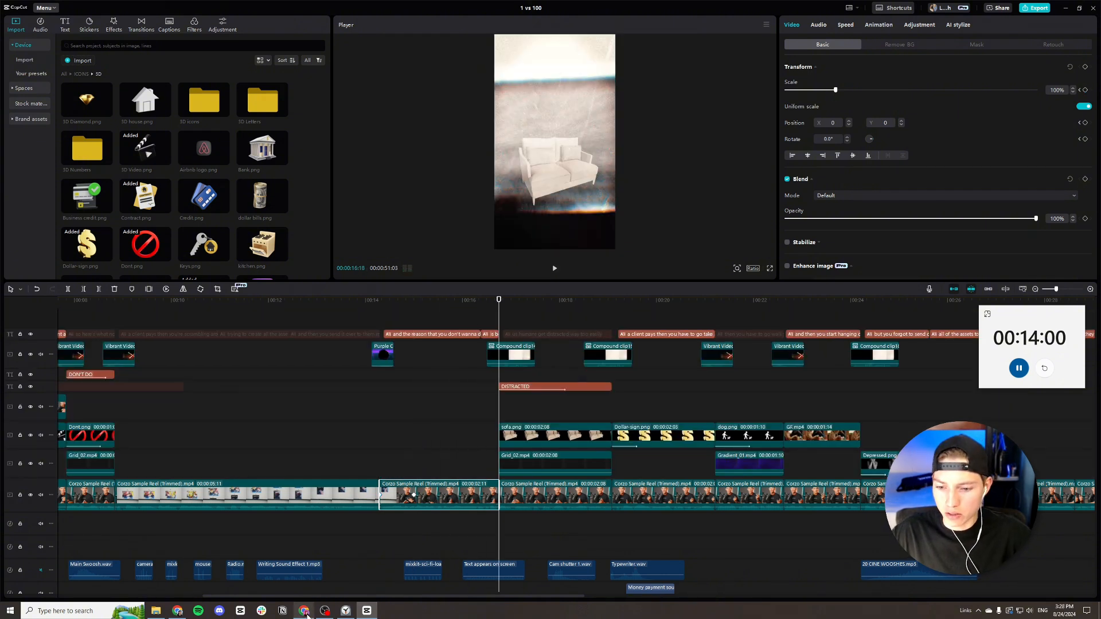
Switch to Canva and search the graphics elements for "manually".
{"action": "left_click", "coordinate": [305, 612]}
{"action": "left_click", "coordinate": [195, 8]}
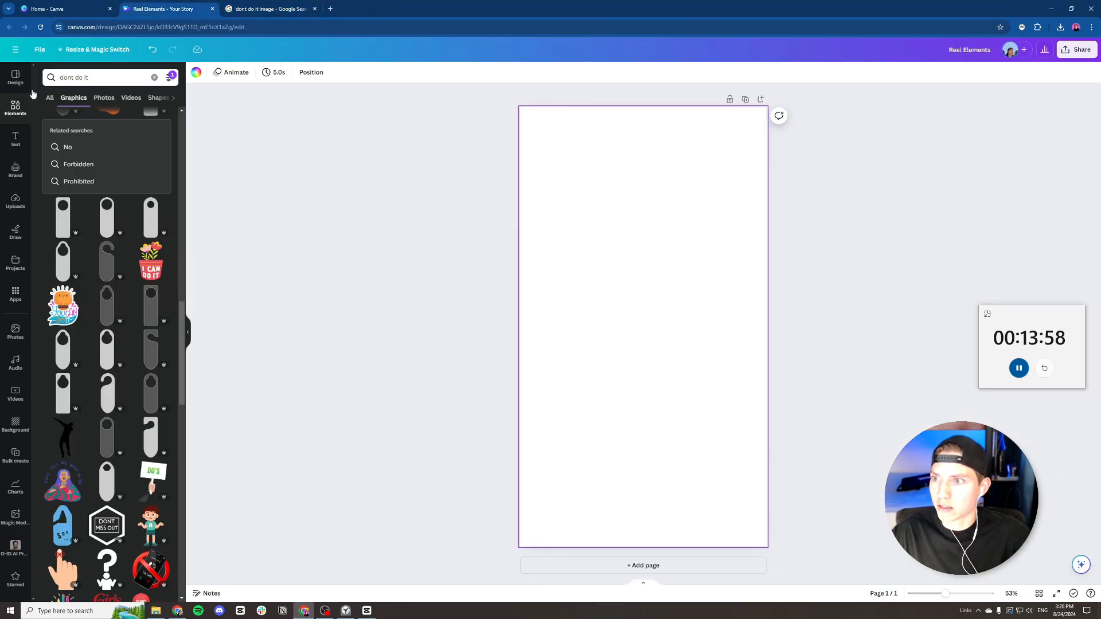
{"action": "left_click", "coordinate": [154, 77]}
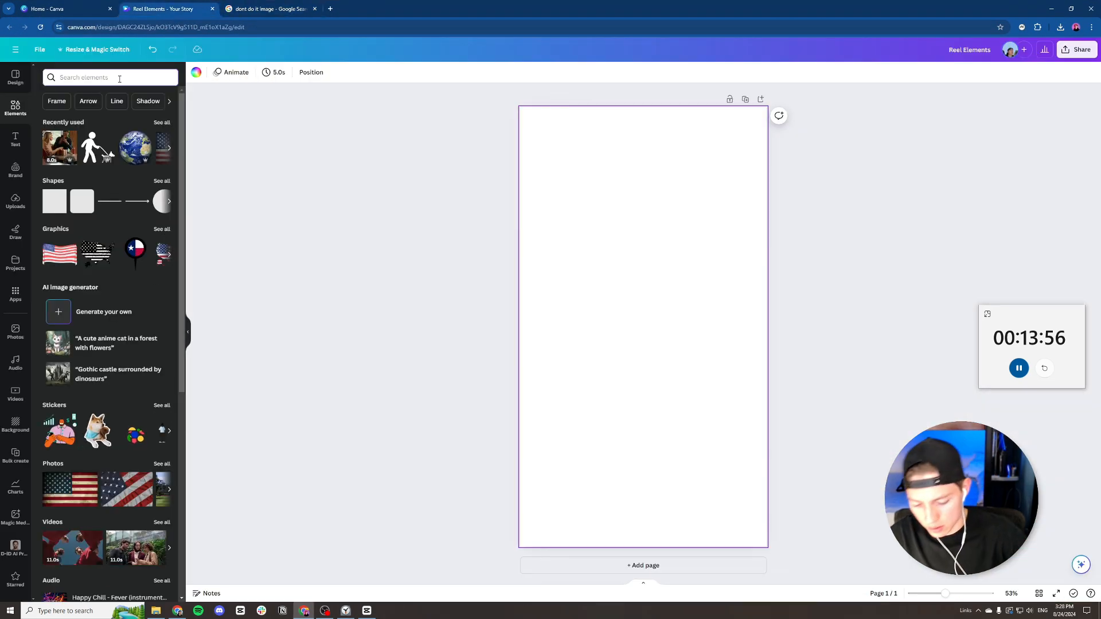
{"action": "type", "text": "manually"}
{"action": "left_click", "coordinate": [81, 112]}
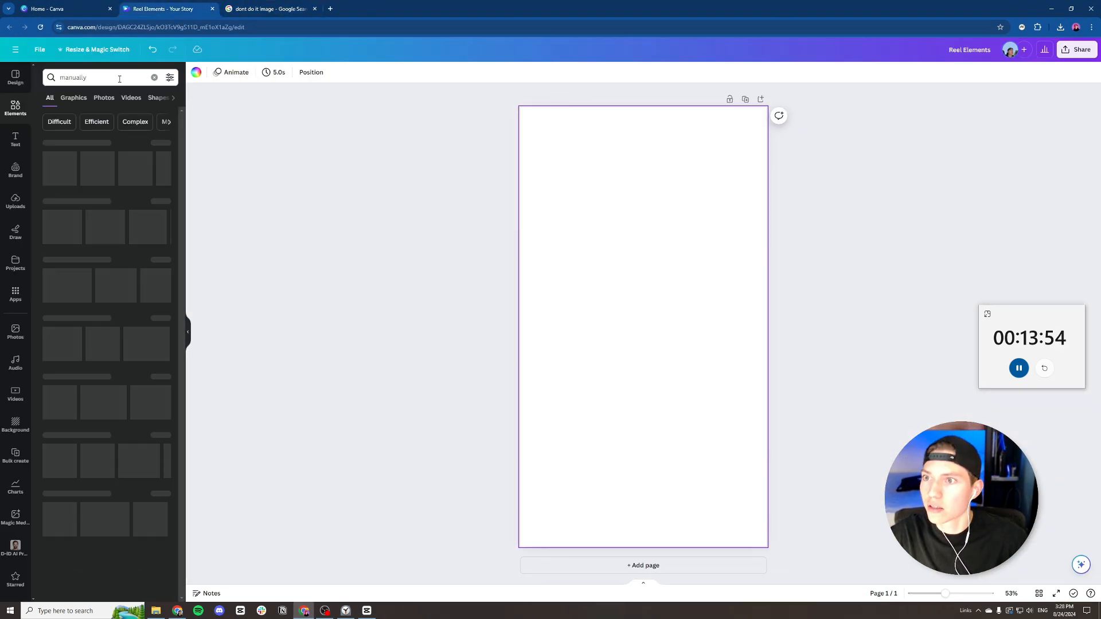
{"action": "left_click", "coordinate": [73, 97]}
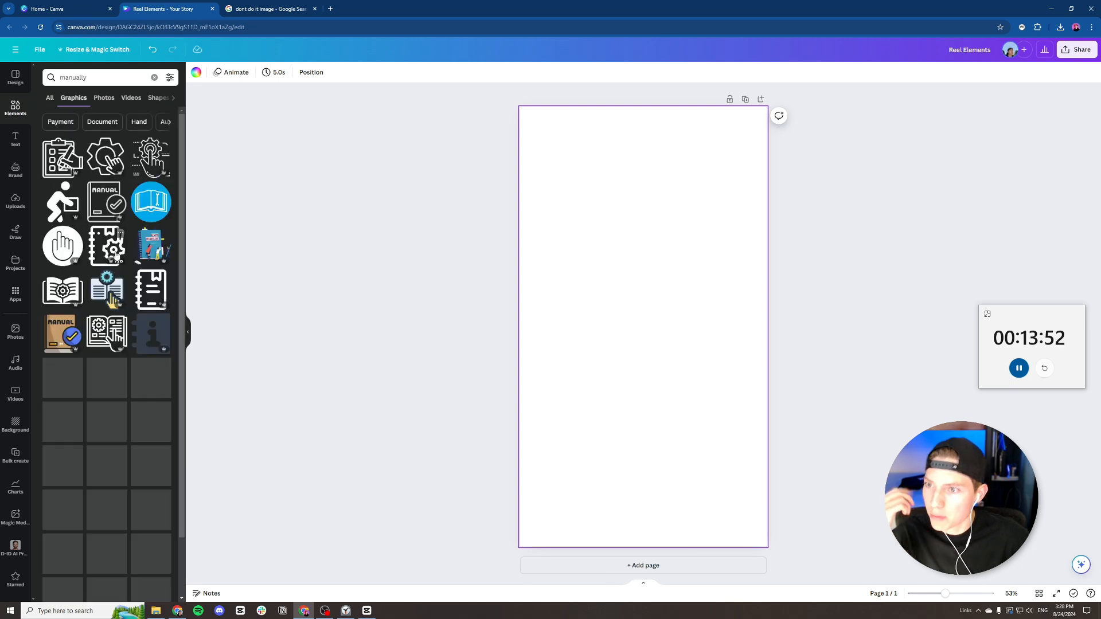
Look through the graphics results for an illustration that represents doing something manually.
{"action": "scroll", "coordinate": [103, 270], "scroll_direction": "down", "scroll_amount": 5}
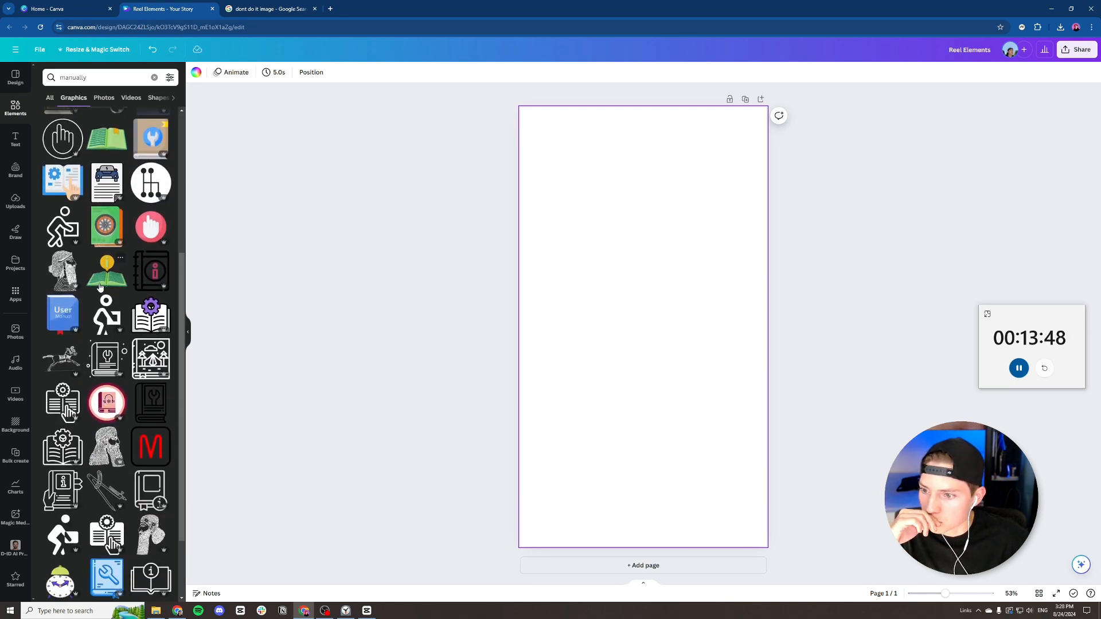
{"action": "scroll", "coordinate": [99, 287], "scroll_direction": "down", "scroll_amount": 6}
{"action": "scroll", "coordinate": [100, 344], "scroll_direction": "down", "scroll_amount": 2}
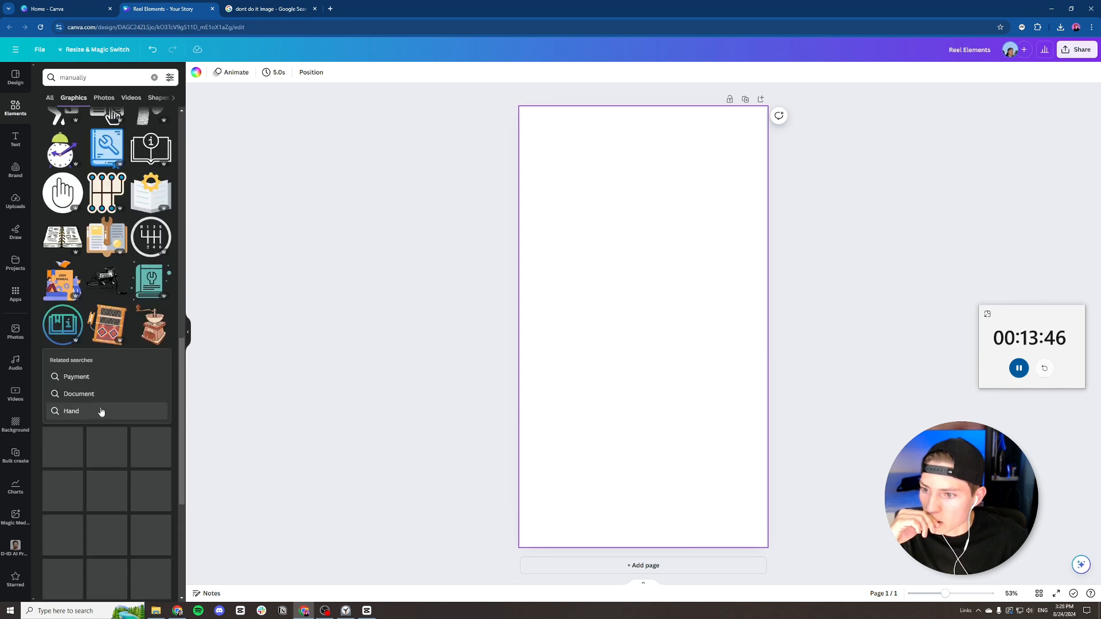
{"action": "scroll", "coordinate": [101, 410], "scroll_direction": "down", "scroll_amount": 3}
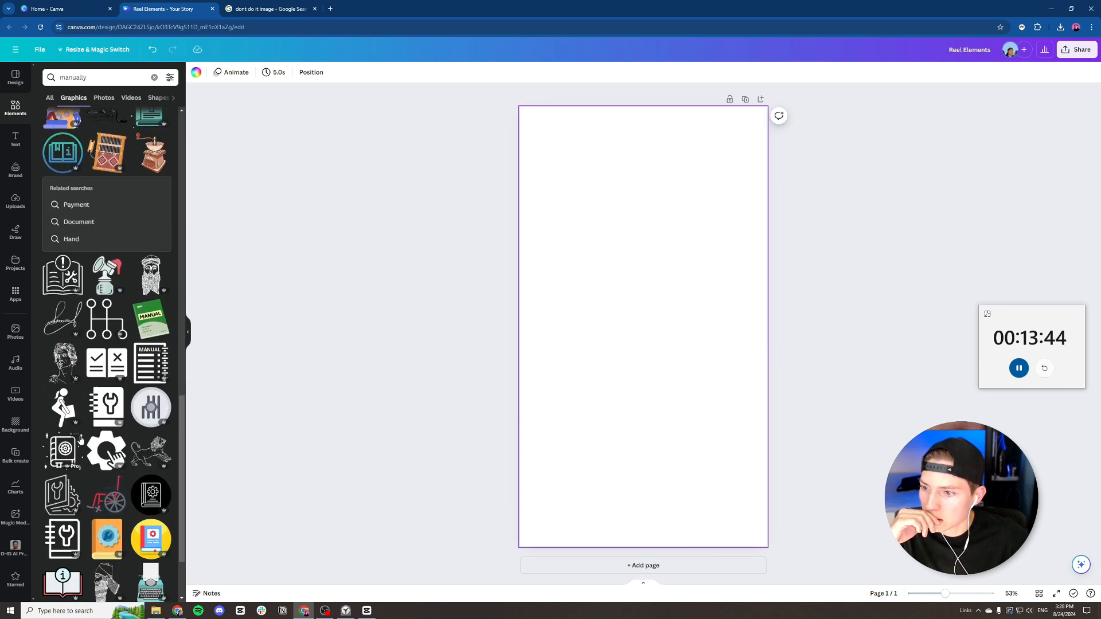
{"action": "scroll", "coordinate": [101, 411], "scroll_direction": "down", "scroll_amount": 4}
{"action": "scroll", "coordinate": [77, 434], "scroll_direction": "down", "scroll_amount": 3}
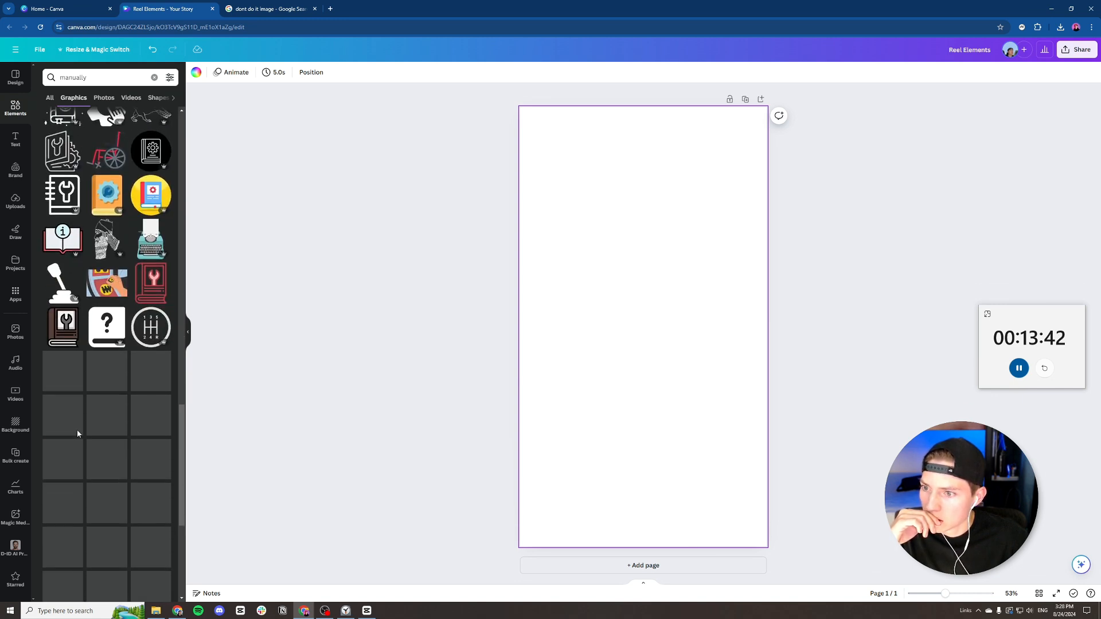
{"action": "scroll", "coordinate": [77, 434], "scroll_direction": "down", "scroll_amount": 3}
{"action": "scroll", "coordinate": [78, 435], "scroll_direction": "down", "scroll_amount": 2}
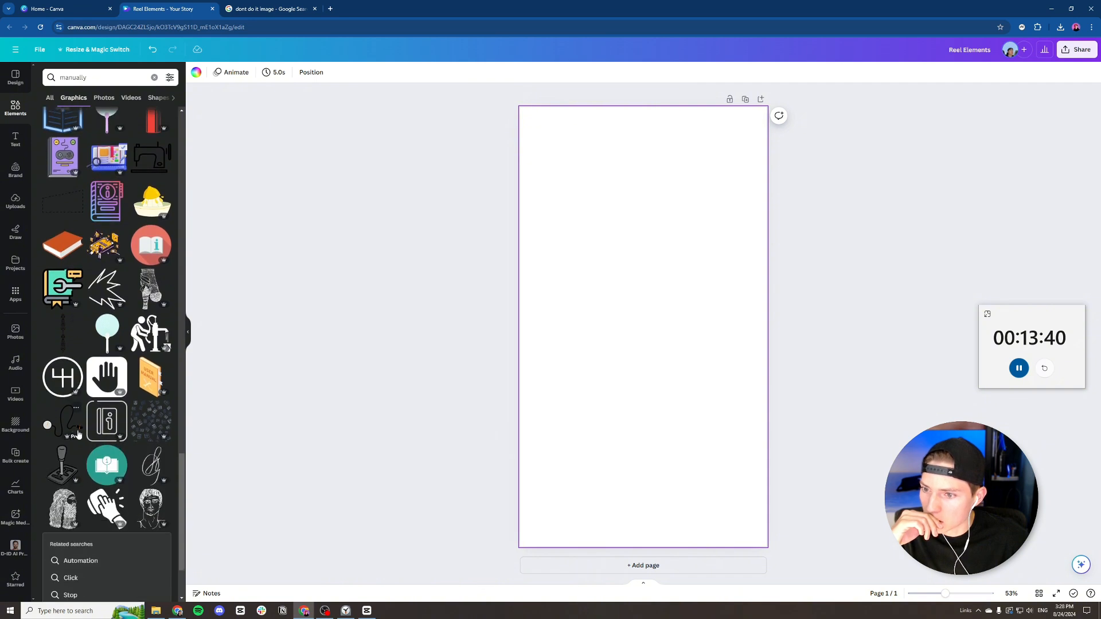
{"action": "scroll", "coordinate": [78, 434], "scroll_direction": "down", "scroll_amount": 5}
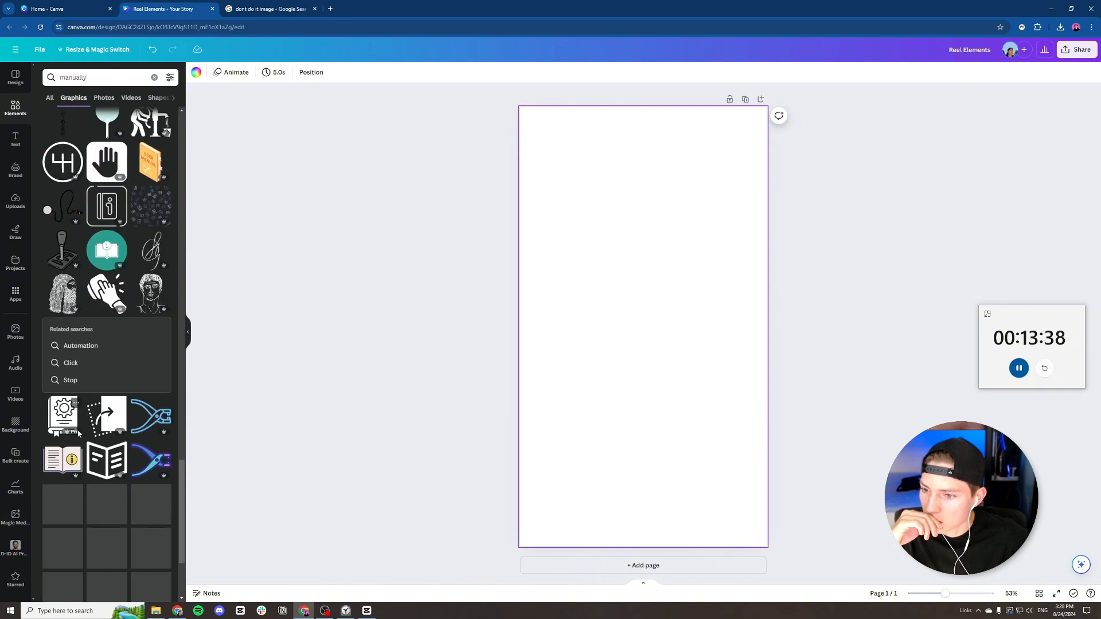
{"action": "scroll", "coordinate": [79, 434], "scroll_direction": "down", "scroll_amount": 5}
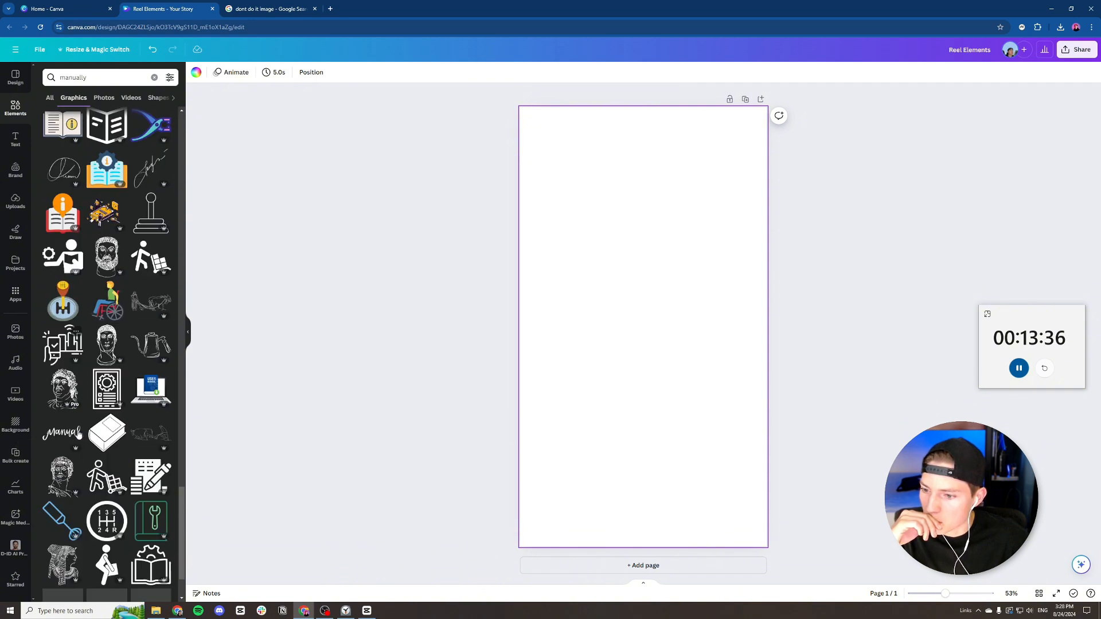
{"action": "scroll", "coordinate": [79, 434], "scroll_direction": "down", "scroll_amount": 2}
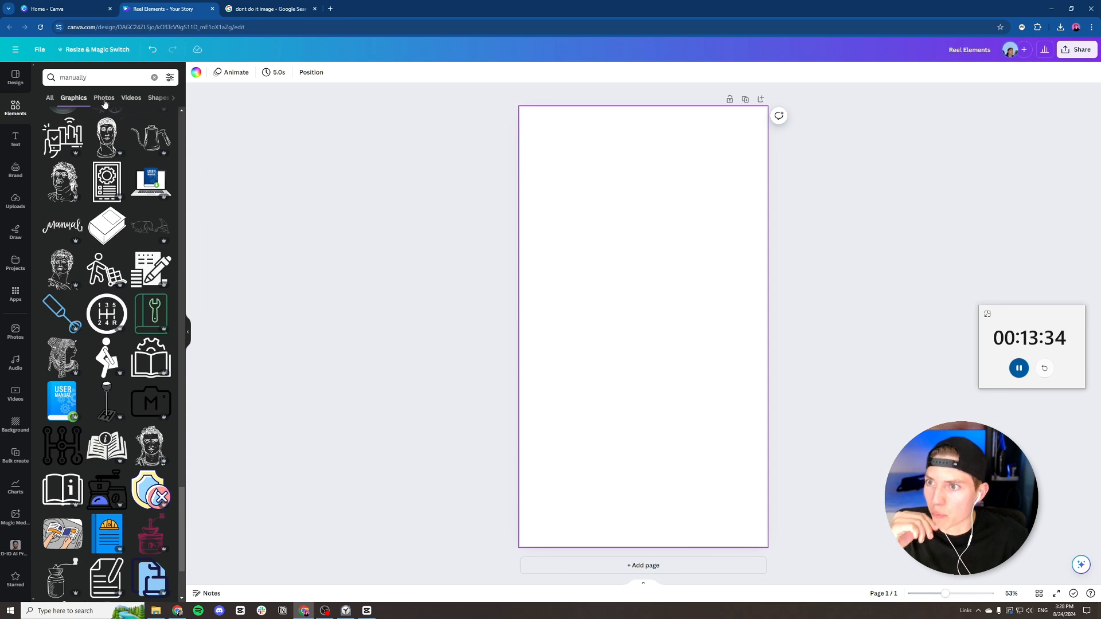
Search the graphics for "person with computer" and add the solid icon of a person seated at a desk to the page.
{"action": "left_click", "coordinate": [92, 77]}
{"action": "type", "text": "perso"}
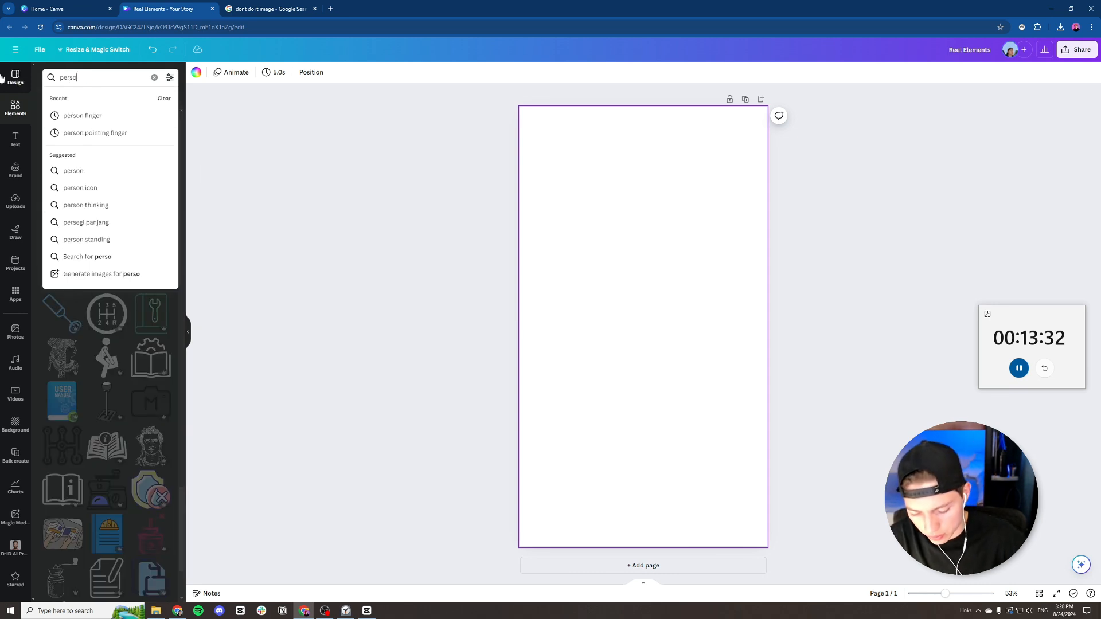
{"action": "type", "text": "n wit"}
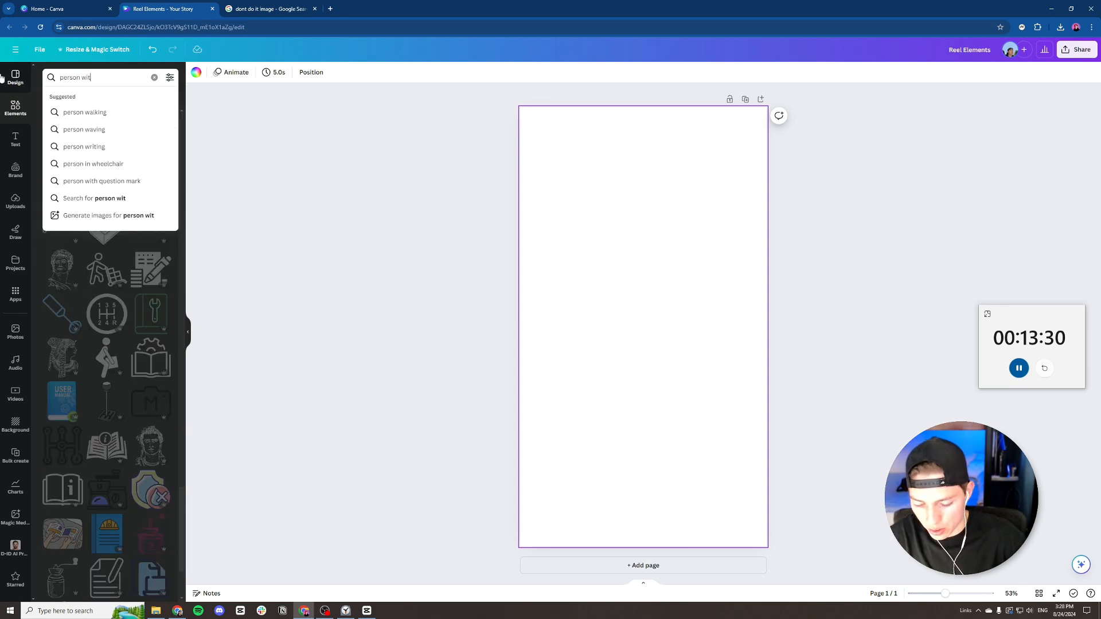
{"action": "type", "text": "h computer"}
{"action": "key", "text": "Return"}
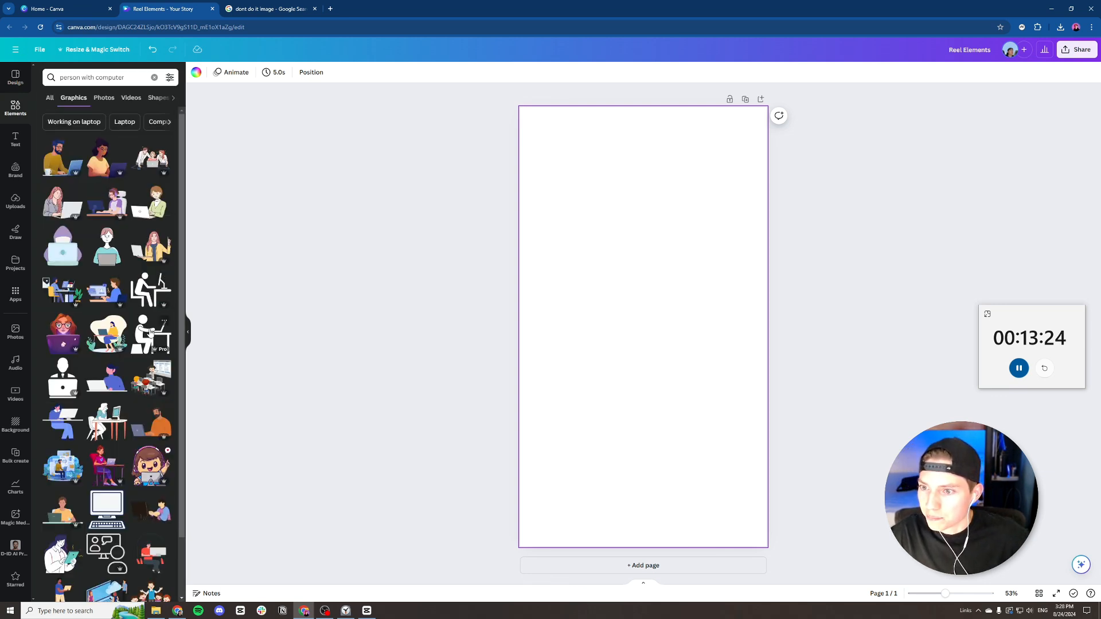
{"action": "left_click", "coordinate": [151, 290]}
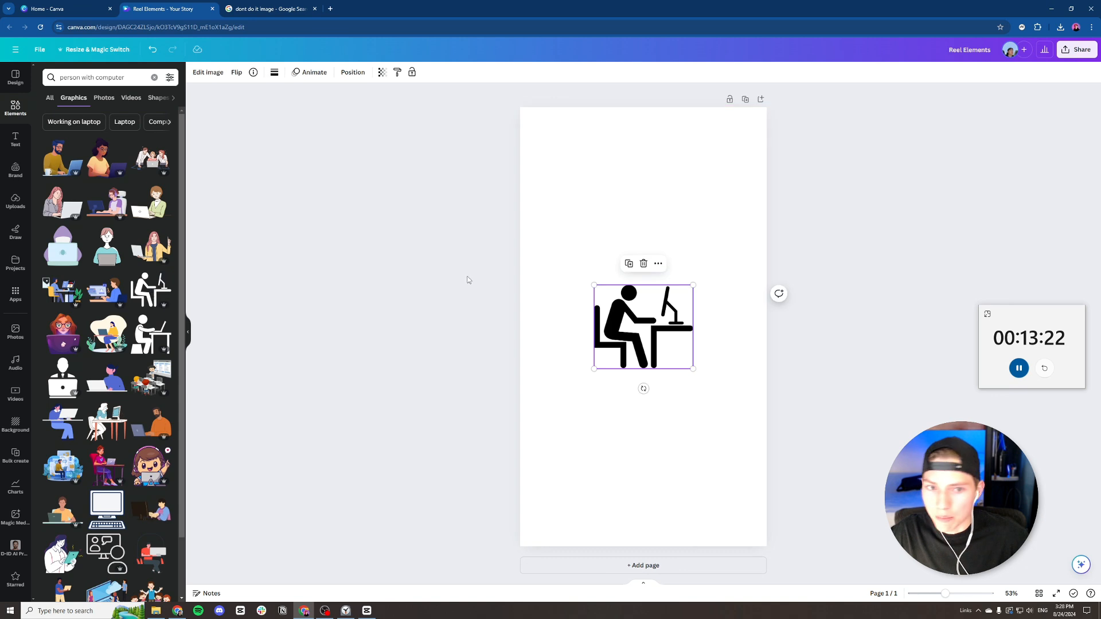
Set the page background colour to light grey behind the desk icon.
{"action": "left_click", "coordinate": [309, 144]}
{"action": "left_click", "coordinate": [196, 72]}
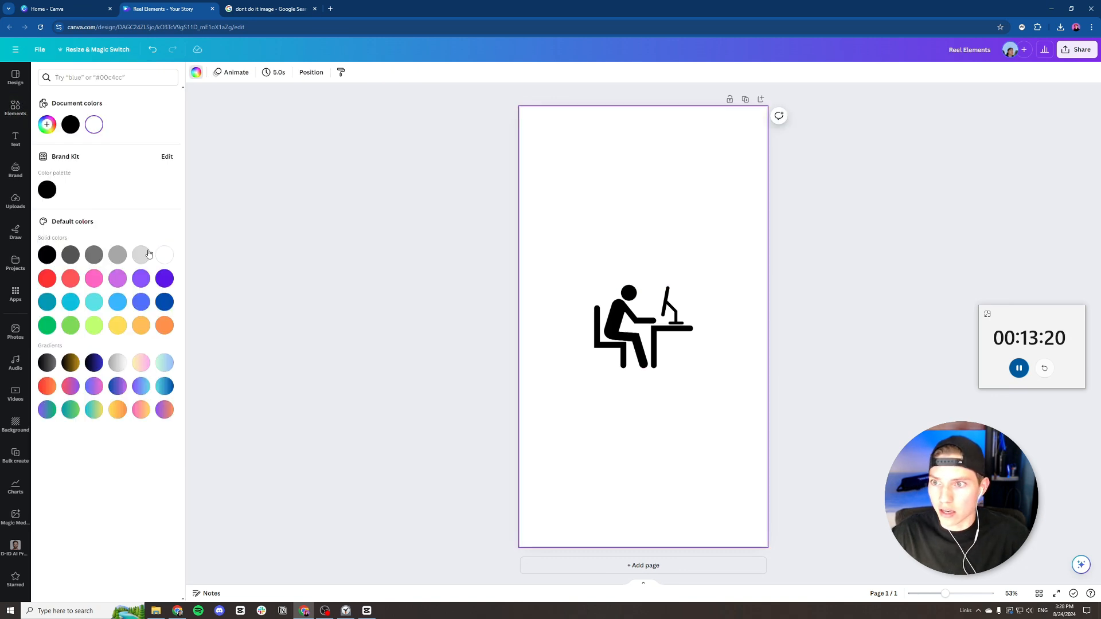
{"action": "left_click", "coordinate": [141, 255]}
Recolour the person-at-desk icon white and enlarge it to about three quarters of the page width.
{"action": "left_click", "coordinate": [280, 74]}
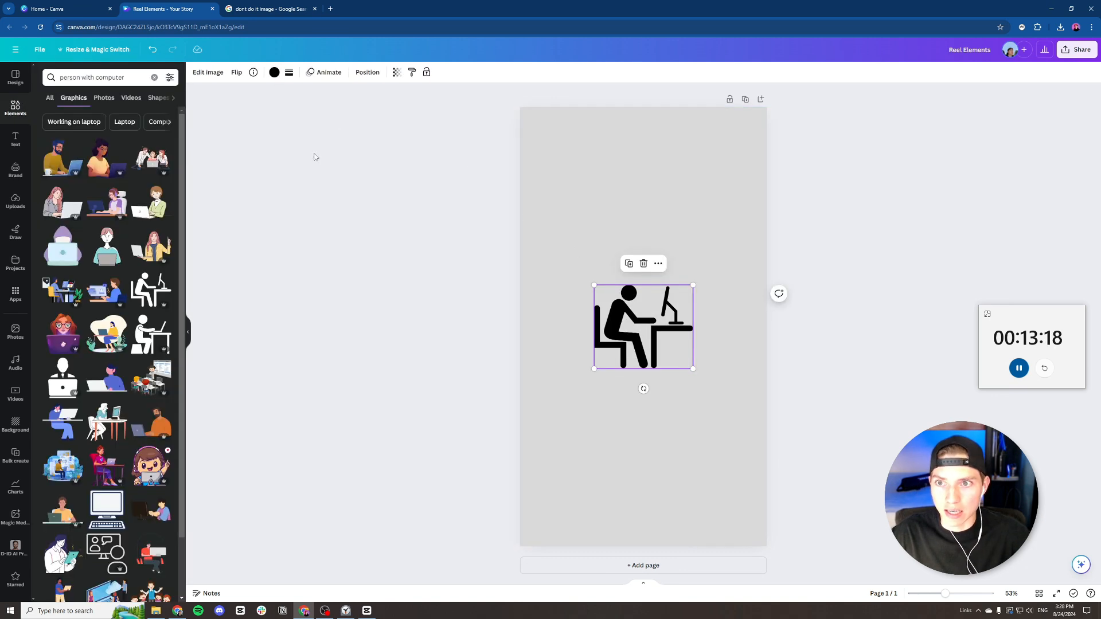
{"action": "left_click", "coordinate": [273, 74]}
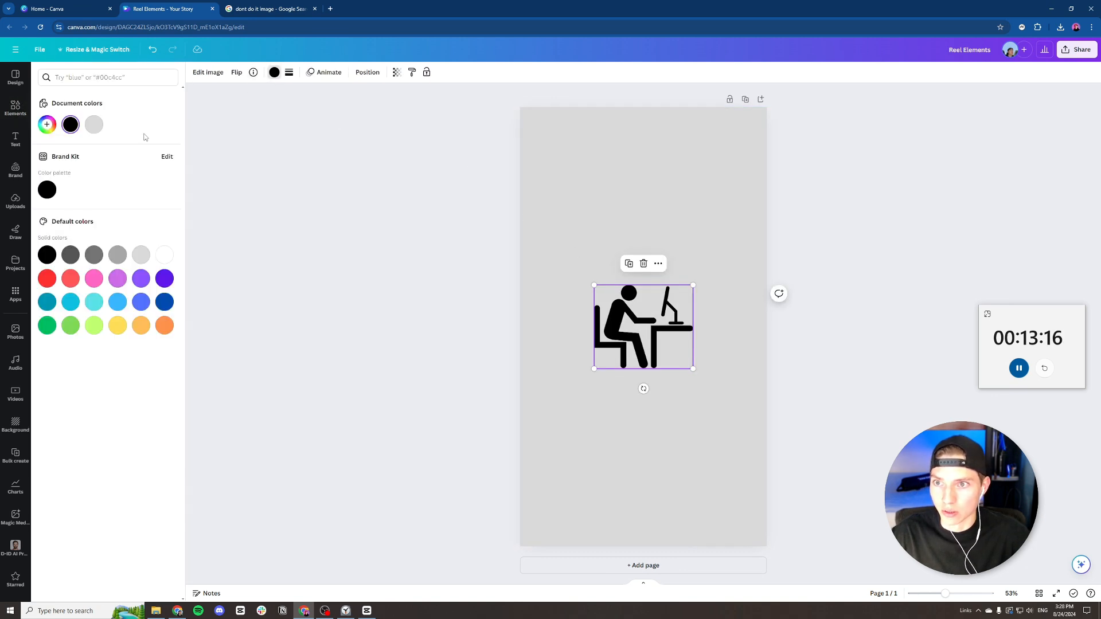
{"action": "left_click", "coordinate": [164, 255]}
{"action": "left_click_drag", "start_coordinate": [594, 373], "coordinate": [558, 402]}
{"action": "left_click_drag", "start_coordinate": [694, 286], "coordinate": [741, 245]}
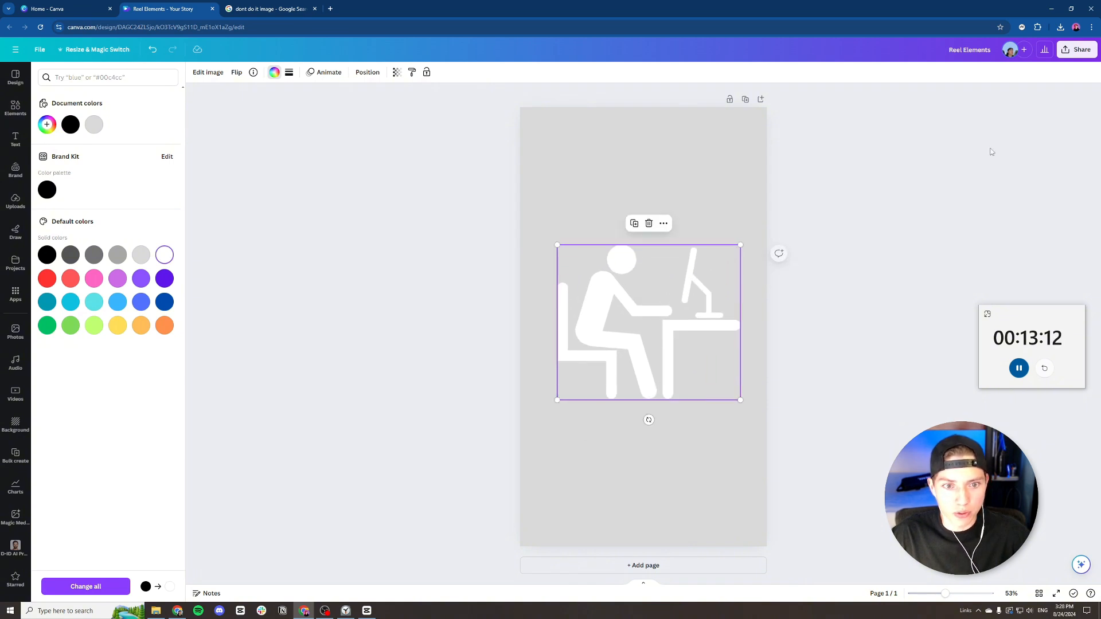
Download the design as a PNG image with the file name manually.
{"action": "left_click", "coordinate": [1077, 49]}
{"action": "left_click", "coordinate": [978, 277]}
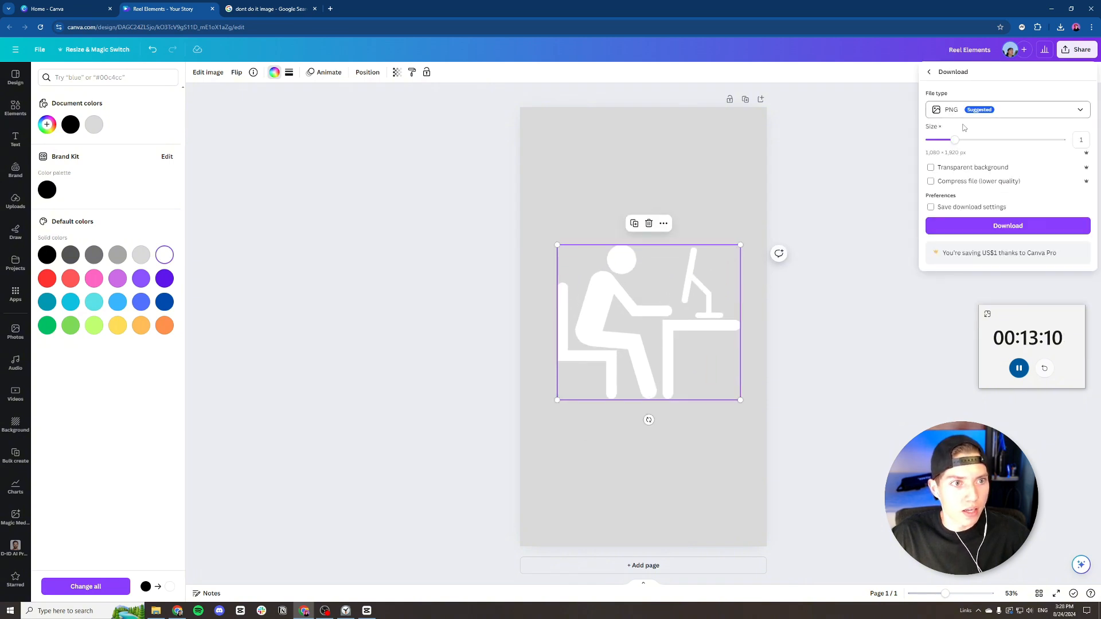
{"action": "left_click", "coordinate": [1005, 229]}
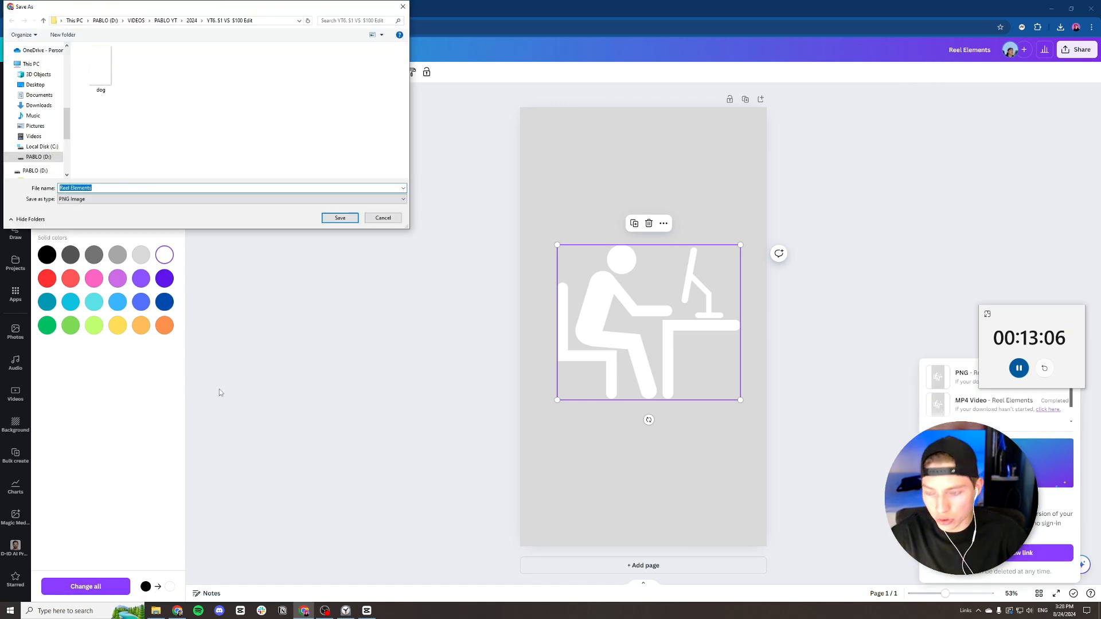
{"action": "type", "text": "manually"}
{"action": "key", "text": "Return"}
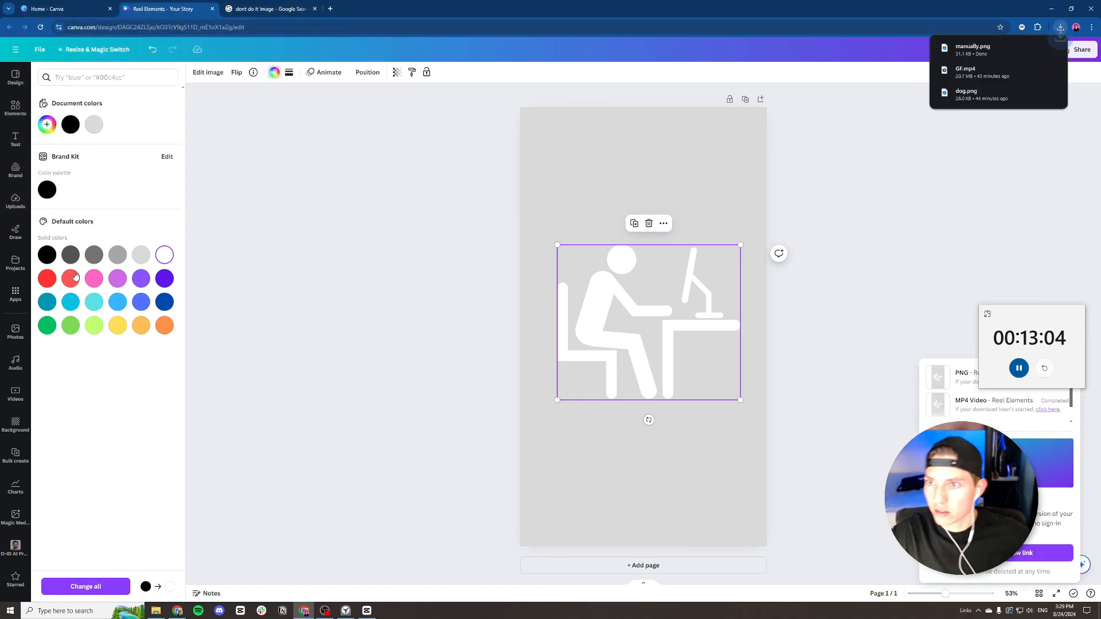
Switch to CapCut and place Vertical Black Shadow.png from the ICONS Shadows folder over the talking-head clip following the laptop footage.
{"action": "left_click", "coordinate": [325, 611]}
{"action": "left_click", "coordinate": [367, 610]}
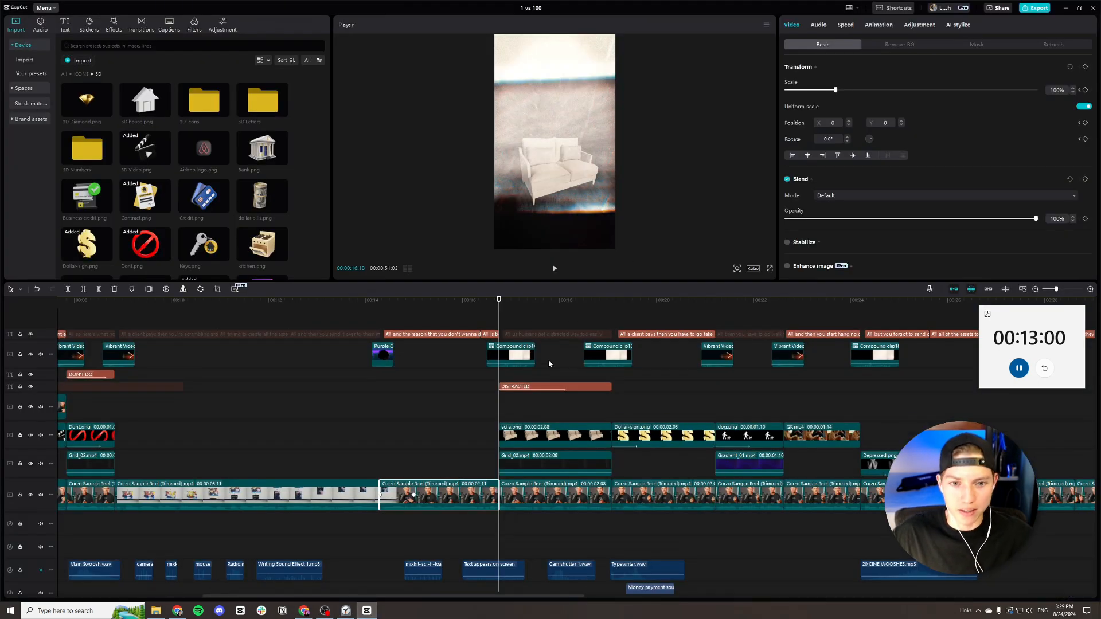
{"action": "left_click", "coordinate": [427, 309]}
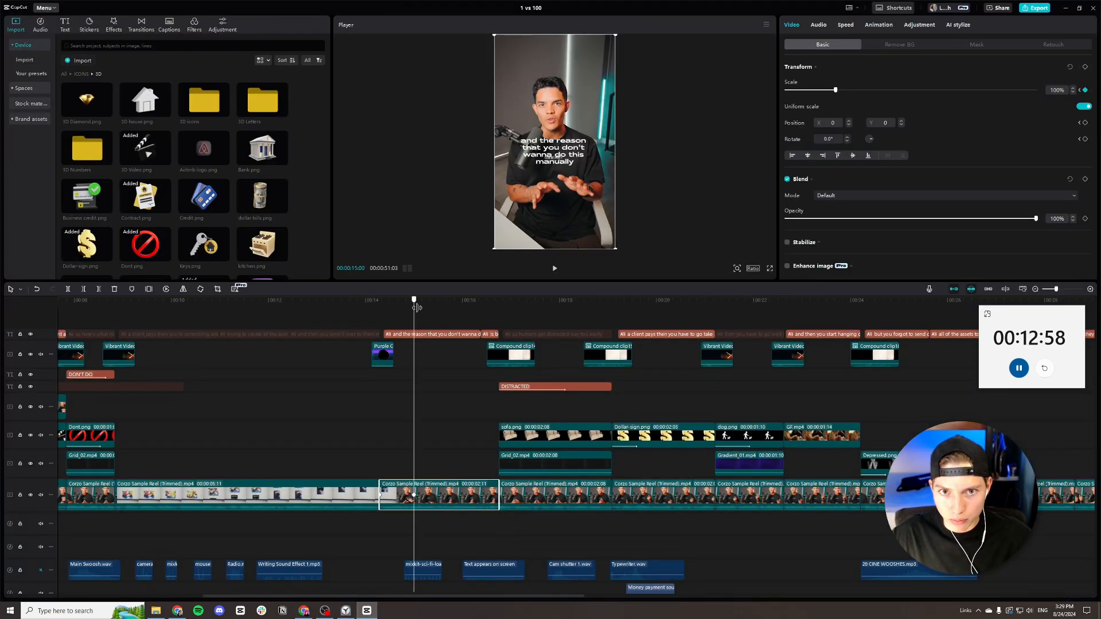
{"action": "left_click", "coordinate": [78, 74]}
{"action": "double_click", "coordinate": [144, 148]}
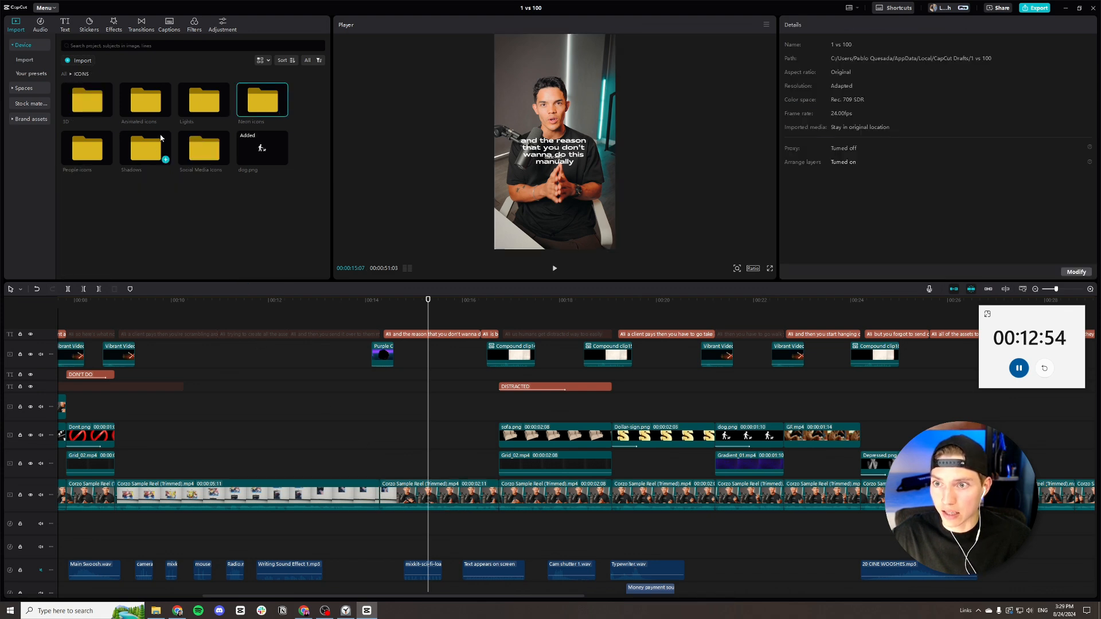
{"action": "left_click_drag", "start_coordinate": [91, 146], "coordinate": [442, 401]}
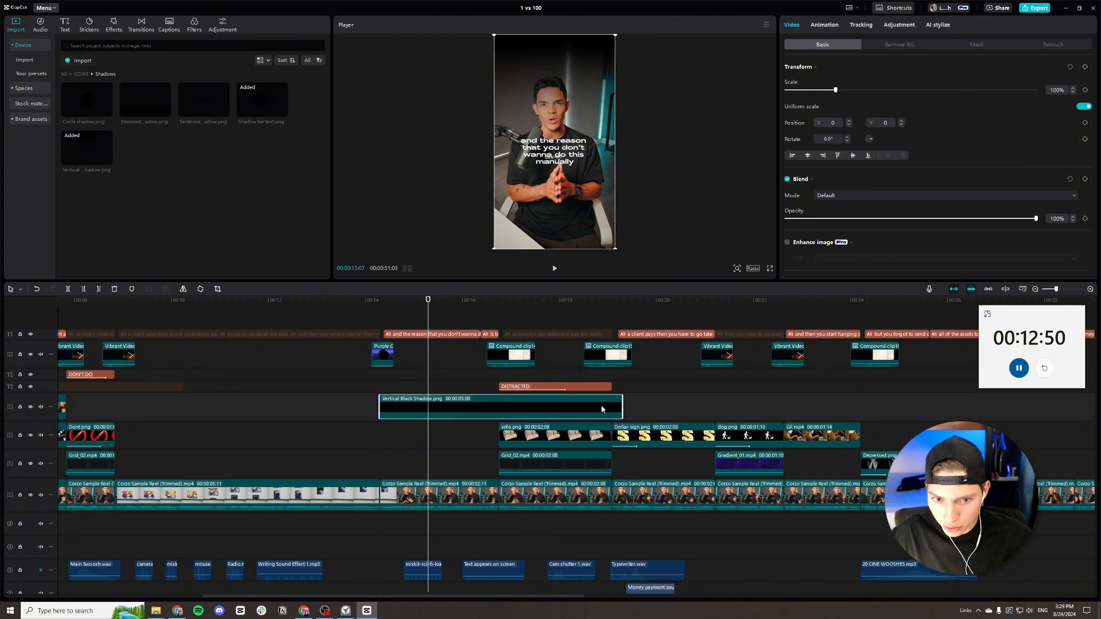
Trim the black shadow's end to match the talking-head clip and move it to the track directly above that clip.
{"action": "left_click_drag", "start_coordinate": [623, 405], "coordinate": [499, 405]}
{"action": "left_click_drag", "start_coordinate": [413, 407], "coordinate": [413, 463]}
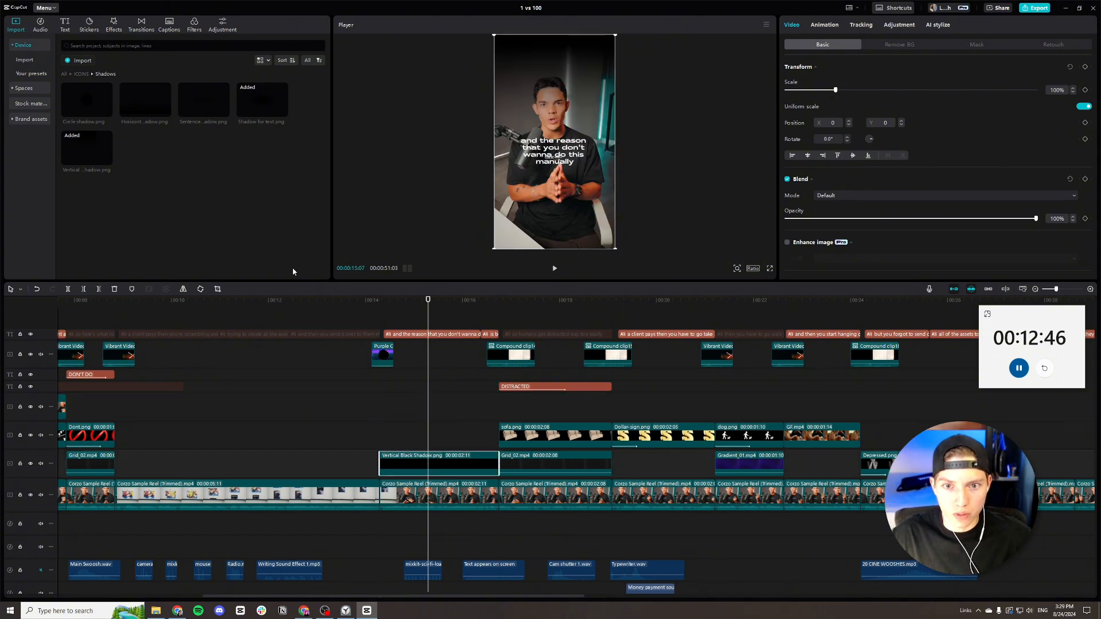
Rotate the black shadow 180° and scale it slightly beyond the frame edges.
{"action": "left_click", "coordinate": [202, 292]}
{"action": "left_click", "coordinate": [202, 292]}
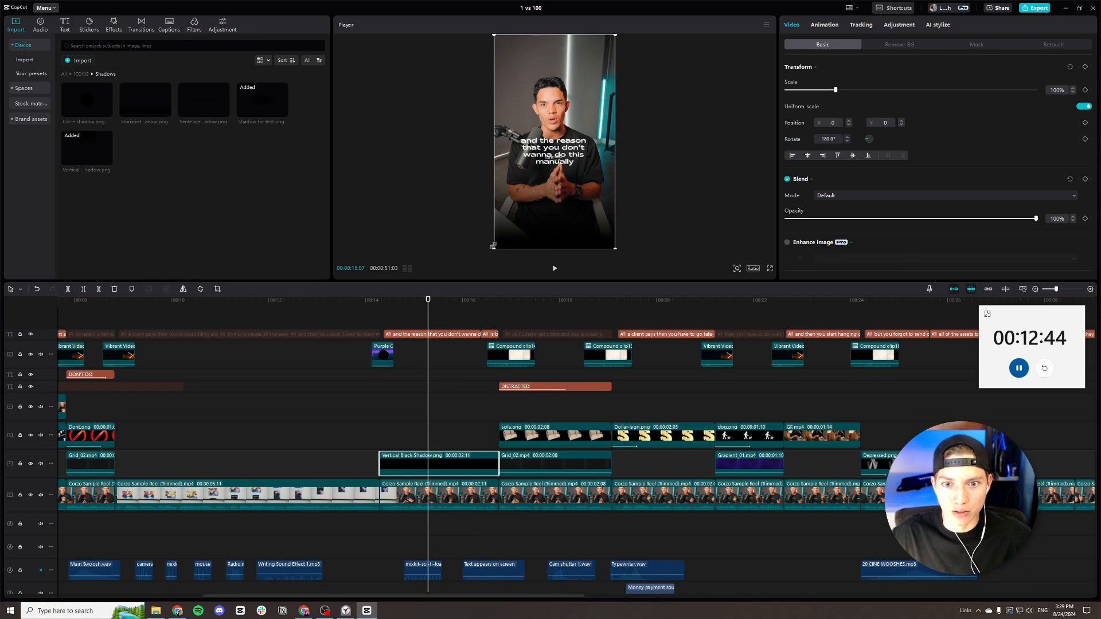
{"action": "left_click_drag", "start_coordinate": [493, 246], "coordinate": [484, 263]}
Apply the Fade In entrance animation to the black shadow and trim its start to about 00:00:15:00.
{"action": "left_click", "coordinate": [825, 25]}
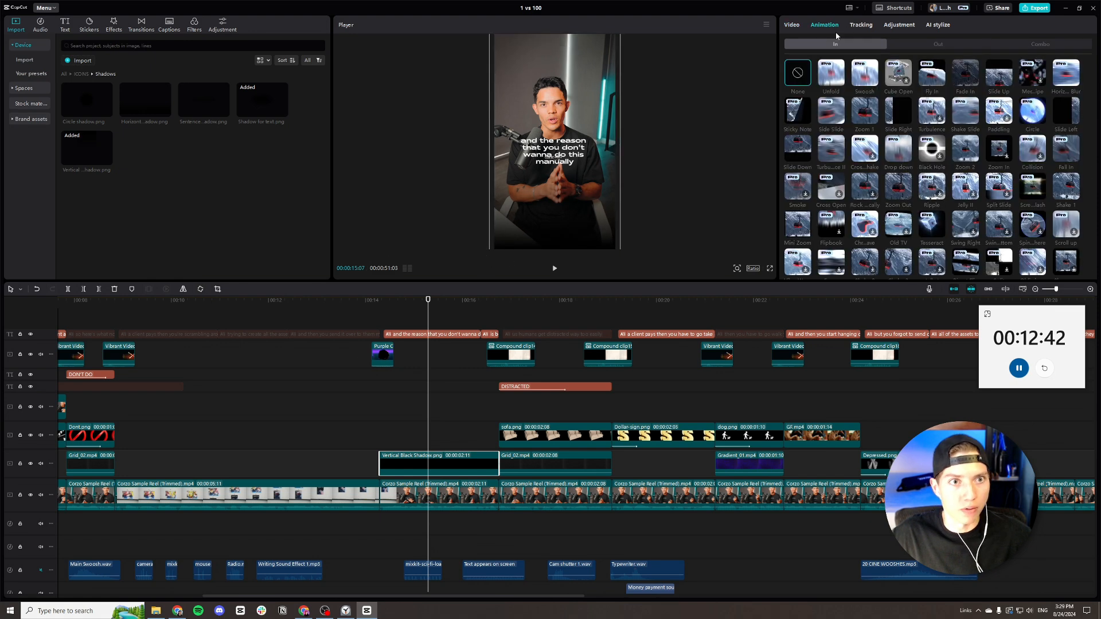
{"action": "left_click", "coordinate": [965, 72]}
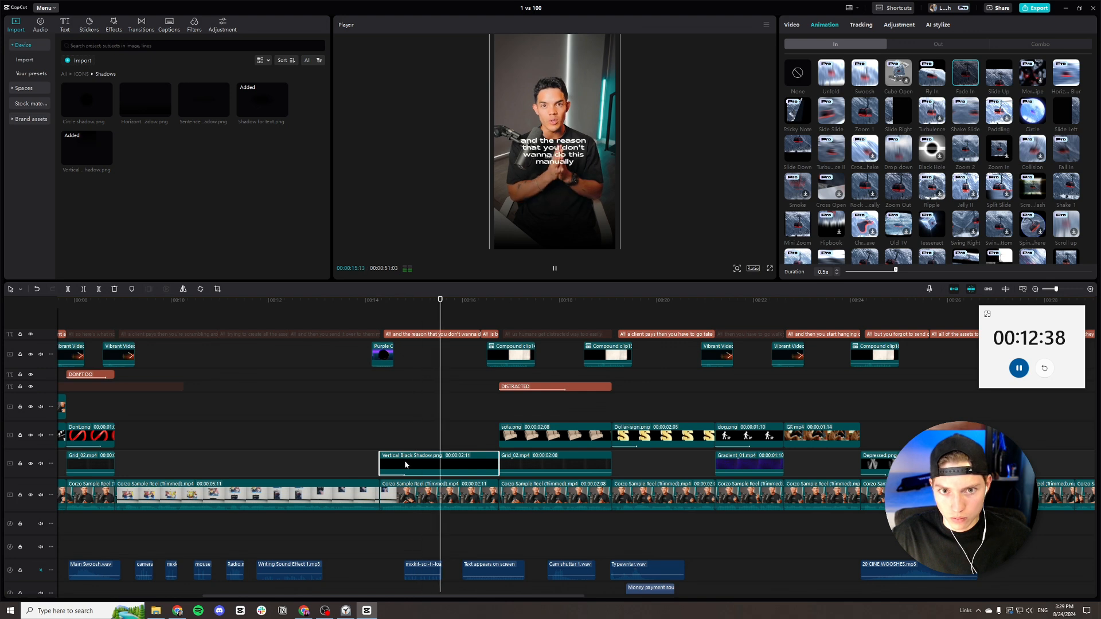
{"action": "left_click_drag", "start_coordinate": [384, 465], "coordinate": [419, 464]}
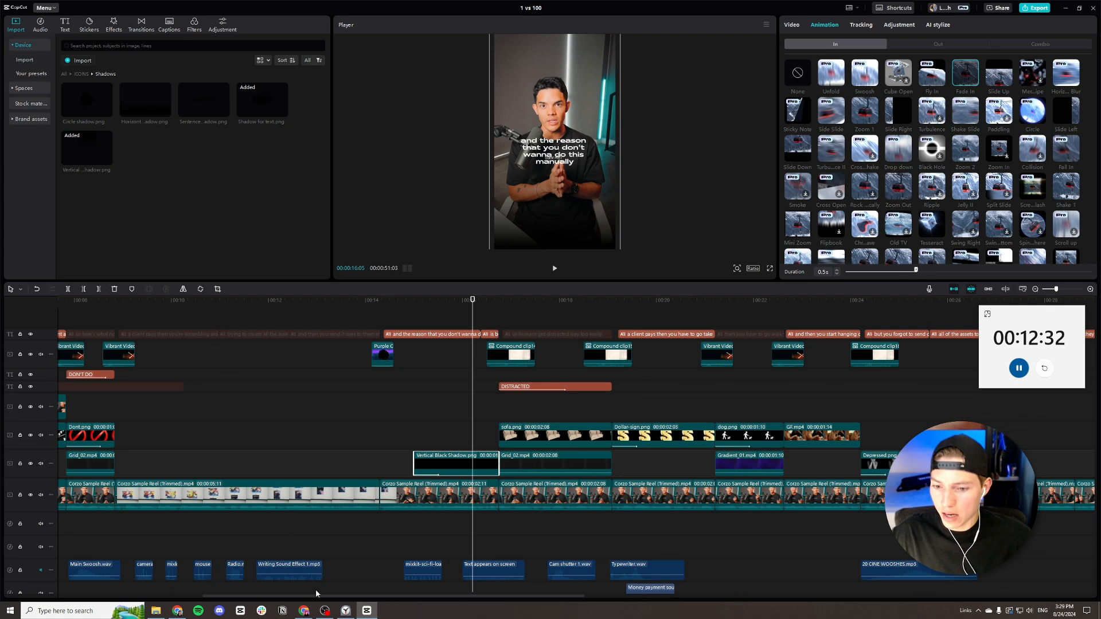
Import the manually image from the YT6. $1 VS $100 Edit folder into the ICONS media folder.
{"action": "left_click", "coordinate": [304, 612]}
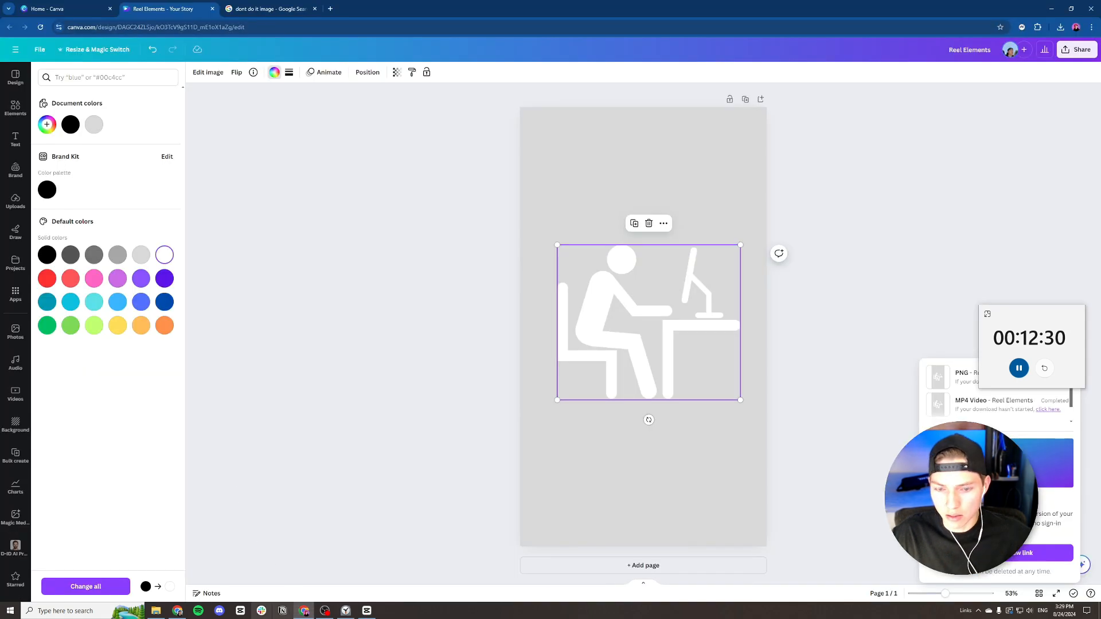
{"action": "left_click", "coordinate": [367, 611]}
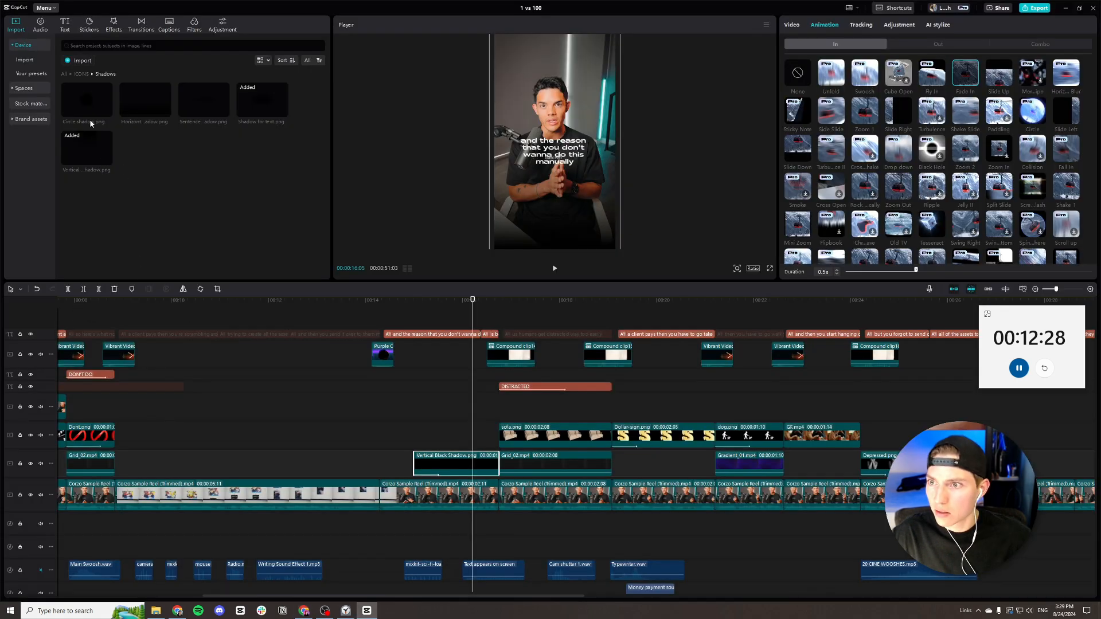
{"action": "left_click", "coordinate": [81, 75]}
{"action": "left_click", "coordinate": [80, 60]}
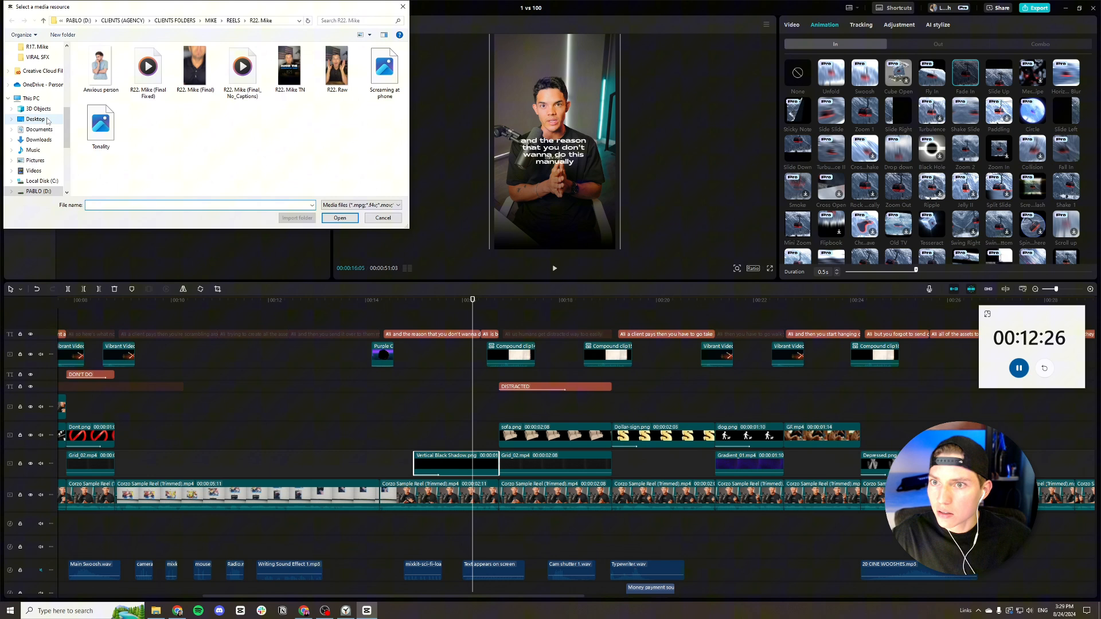
{"action": "scroll", "coordinate": [39, 124], "scroll_direction": "up", "scroll_amount": 3}
{"action": "left_click", "coordinate": [41, 98]}
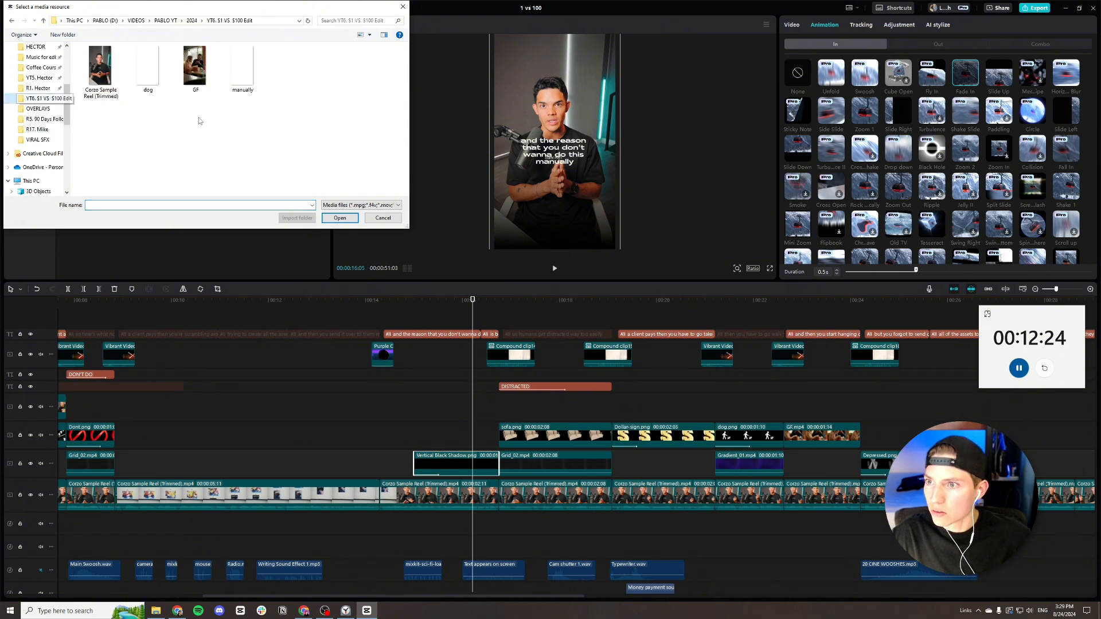
{"action": "double_click", "coordinate": [243, 68]}
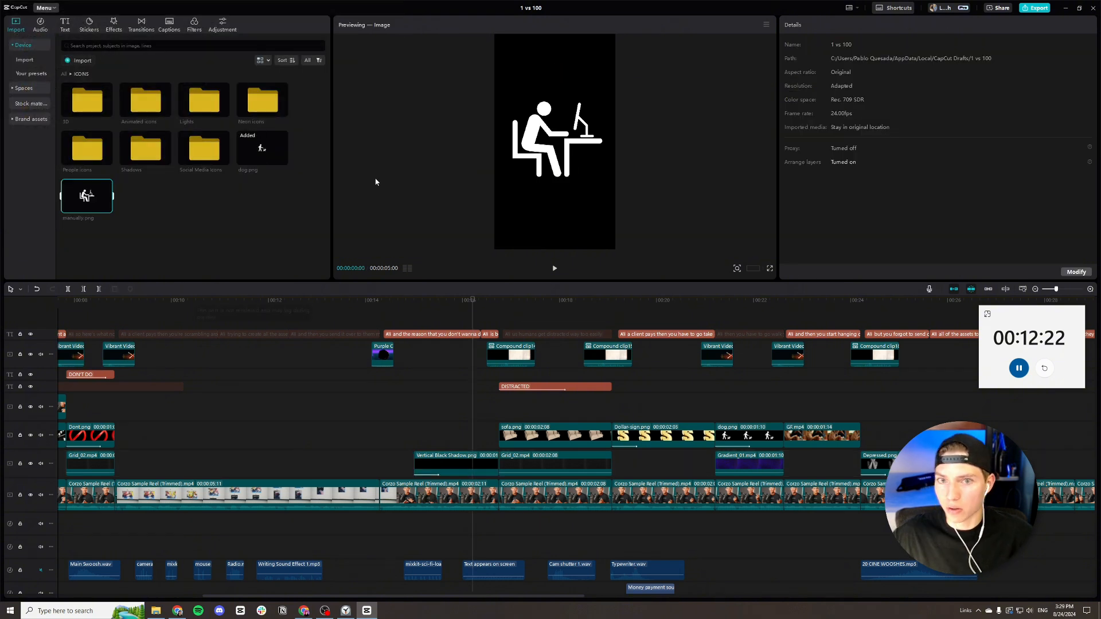
Place manually.png over the black shadow, trim its end to match the shadow, and move it to the track directly above.
{"action": "left_click_drag", "start_coordinate": [261, 360], "coordinate": [417, 408]}
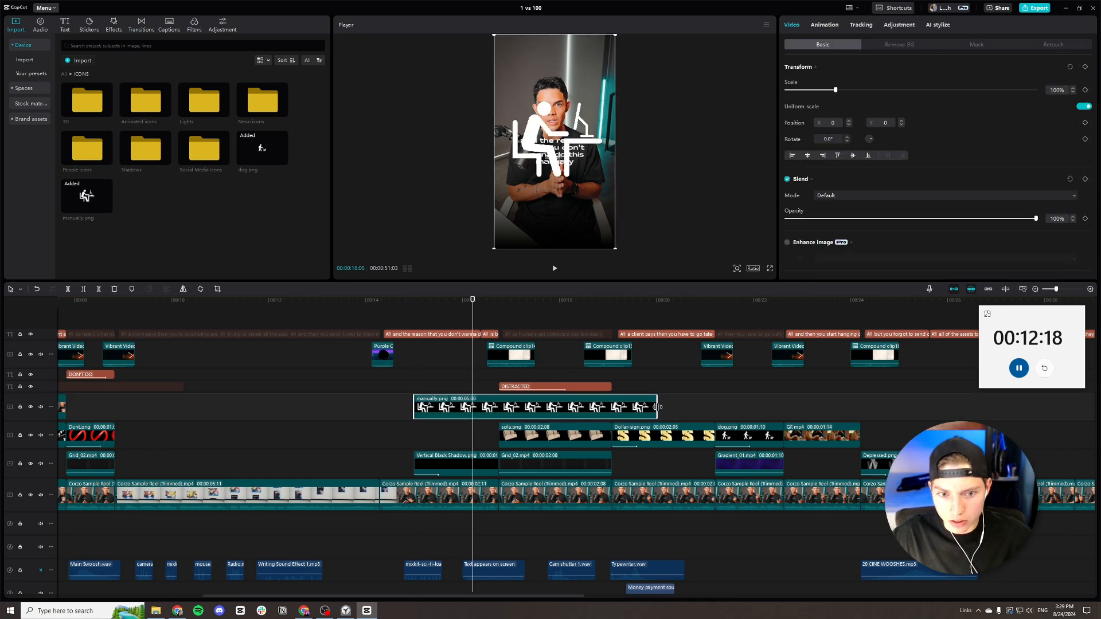
{"action": "left_click_drag", "start_coordinate": [658, 408], "coordinate": [489, 408]}
{"action": "left_click_drag", "start_coordinate": [469, 406], "coordinate": [465, 430]}
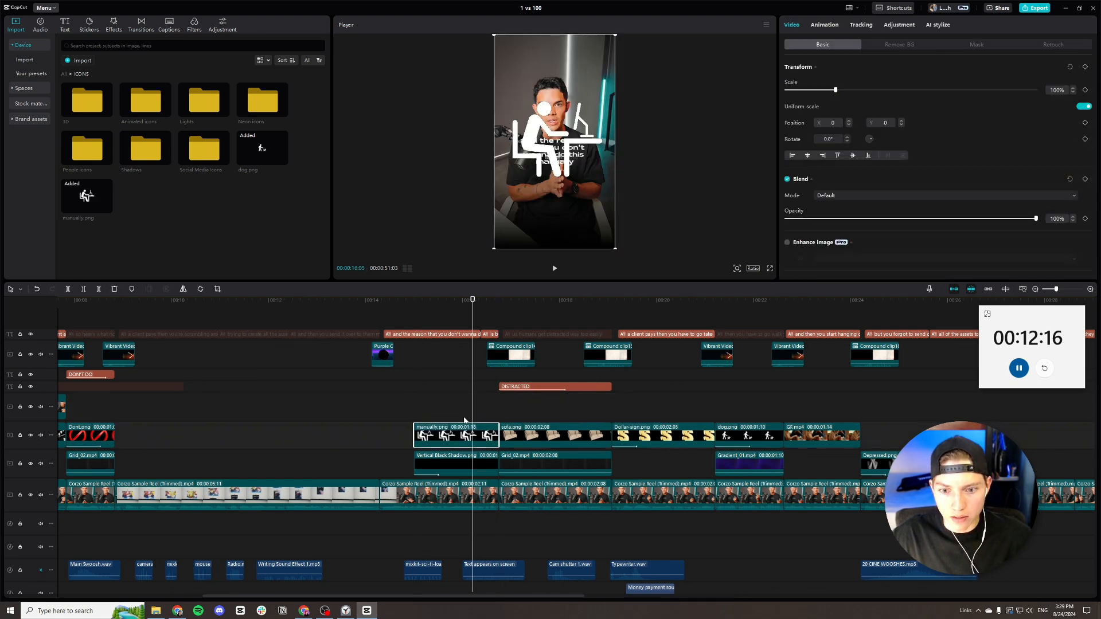
Scale the desk-worker icon to 53% and position it centred below the caption, at about Y -985.
{"action": "left_click_drag", "start_coordinate": [493, 249], "coordinate": [560, 200]}
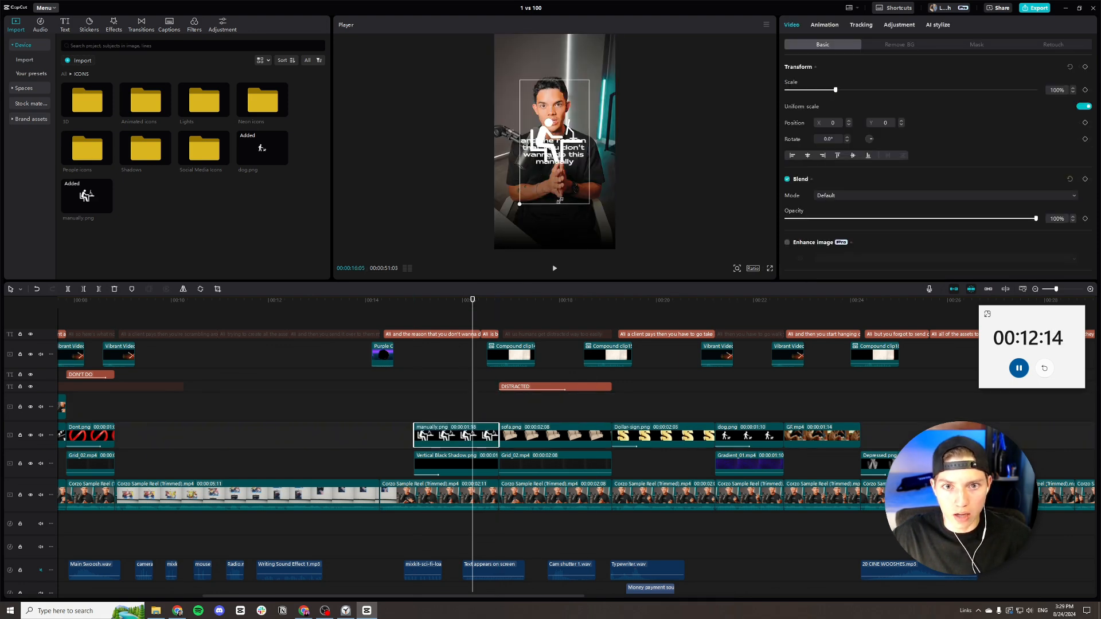
{"action": "left_click_drag", "start_coordinate": [528, 108], "coordinate": [525, 155]}
{"action": "left_click_drag", "start_coordinate": [551, 206], "coordinate": [552, 194]}
Apply the Blur video effect to the manually.png clip and check the icon in the full-screen preview.
{"action": "left_click", "coordinate": [113, 25]}
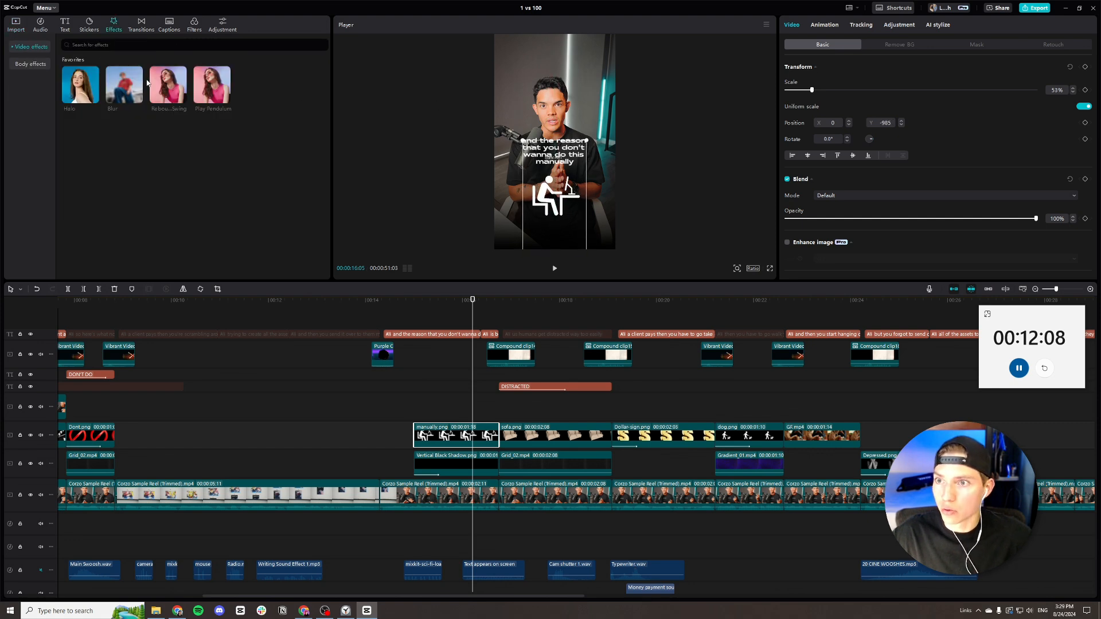
{"action": "left_click_drag", "start_coordinate": [126, 89], "coordinate": [442, 430]}
{"action": "key", "text": "ctrl+shift+f"}
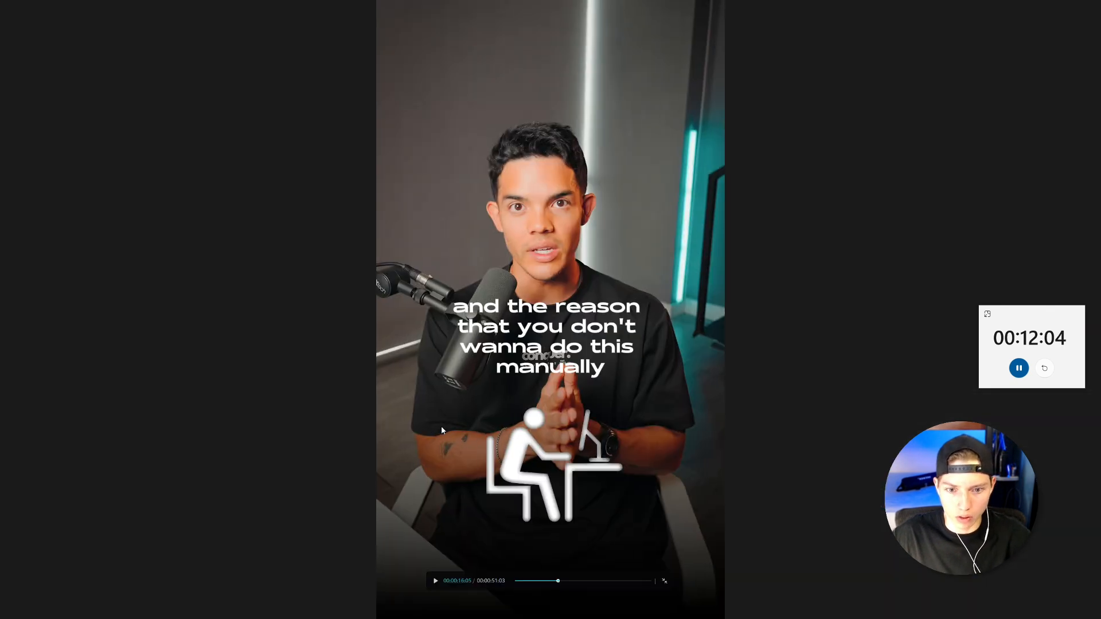
{"action": "key", "text": "Escape"}
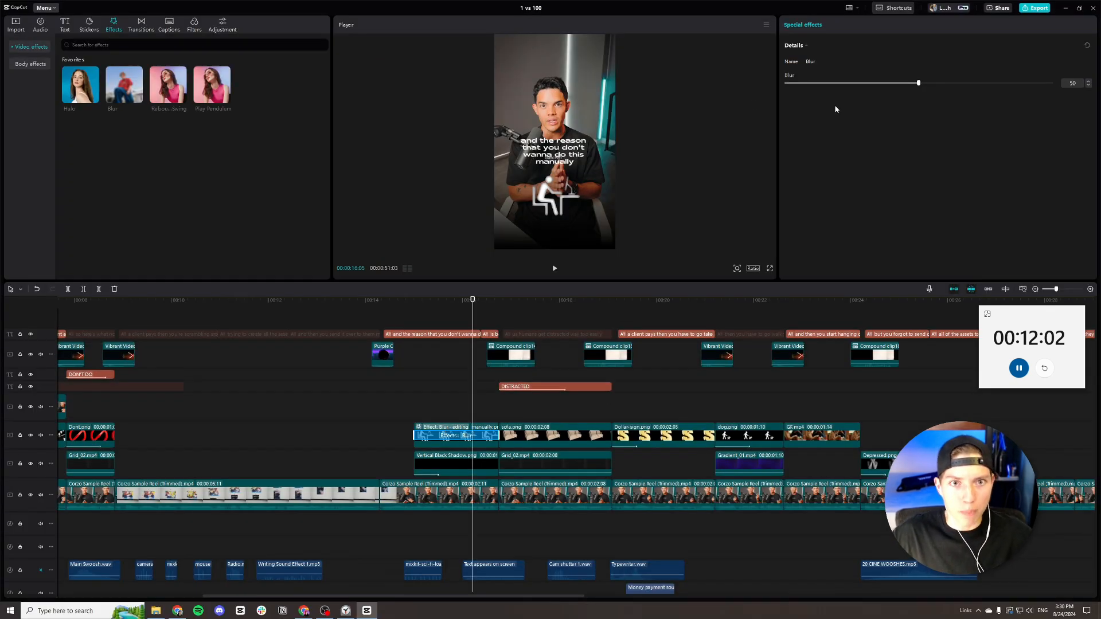
Set the Vignette adjustment of the manually.png clip to 40.
{"action": "left_click", "coordinate": [486, 446]}
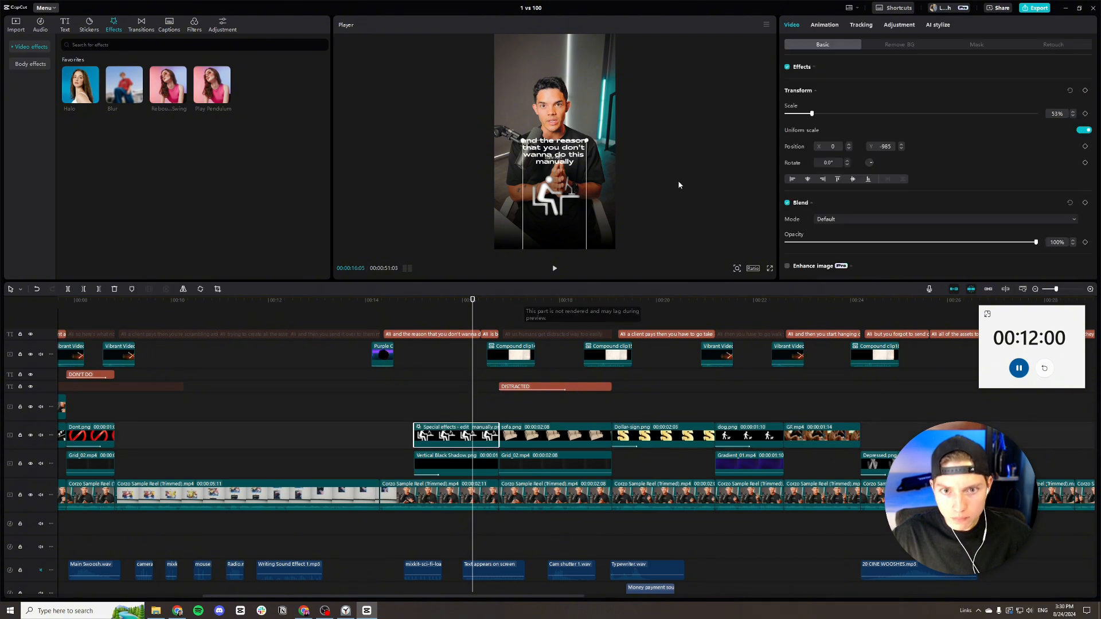
{"action": "left_click", "coordinate": [899, 25]}
{"action": "scroll", "coordinate": [906, 189], "scroll_direction": "down", "scroll_amount": 5}
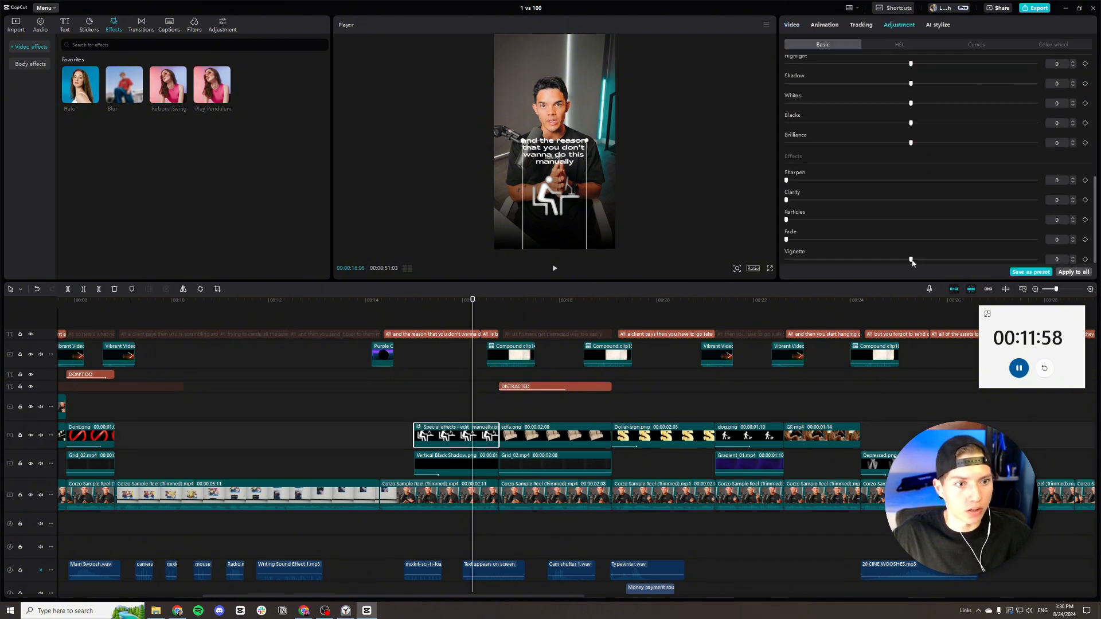
{"action": "left_click_drag", "start_coordinate": [911, 260], "coordinate": [1002, 262]}
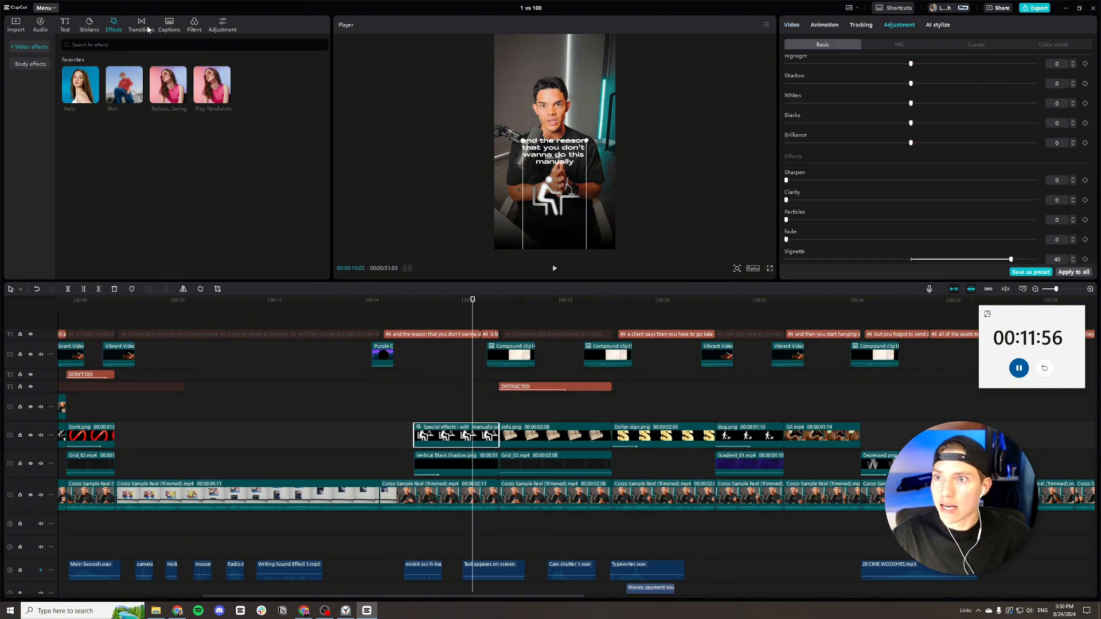
Add the Play Pendulum effect to the manually.png clip with Twist 0, Strength 12 and Speed 71, and preview the motion.
{"action": "left_click_drag", "start_coordinate": [223, 93], "coordinate": [459, 435]}
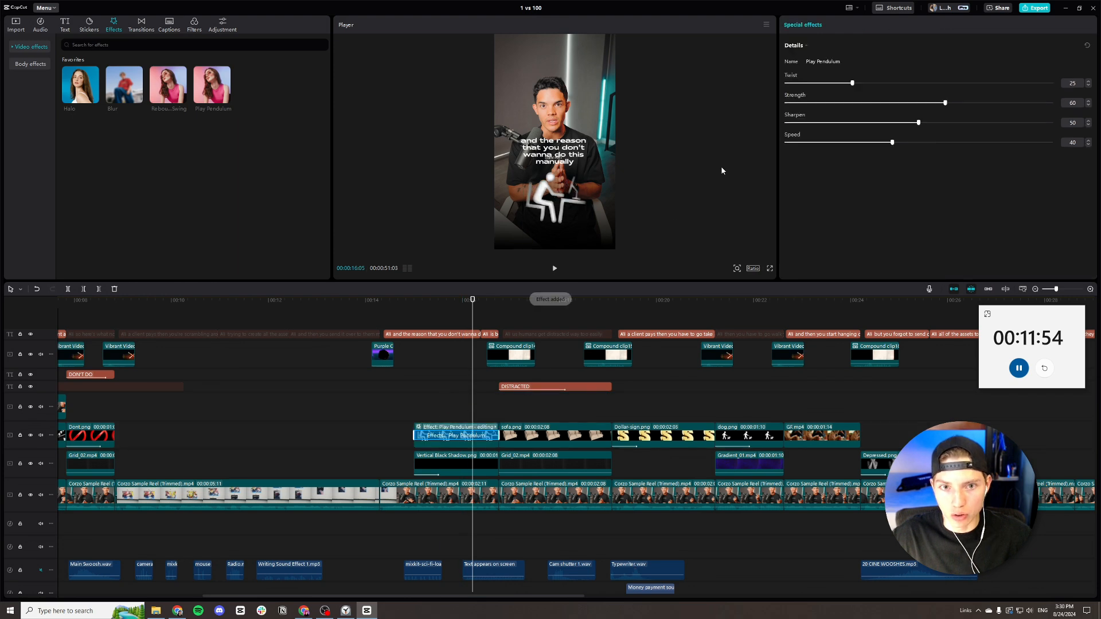
{"action": "left_click_drag", "start_coordinate": [925, 105], "coordinate": [819, 103]}
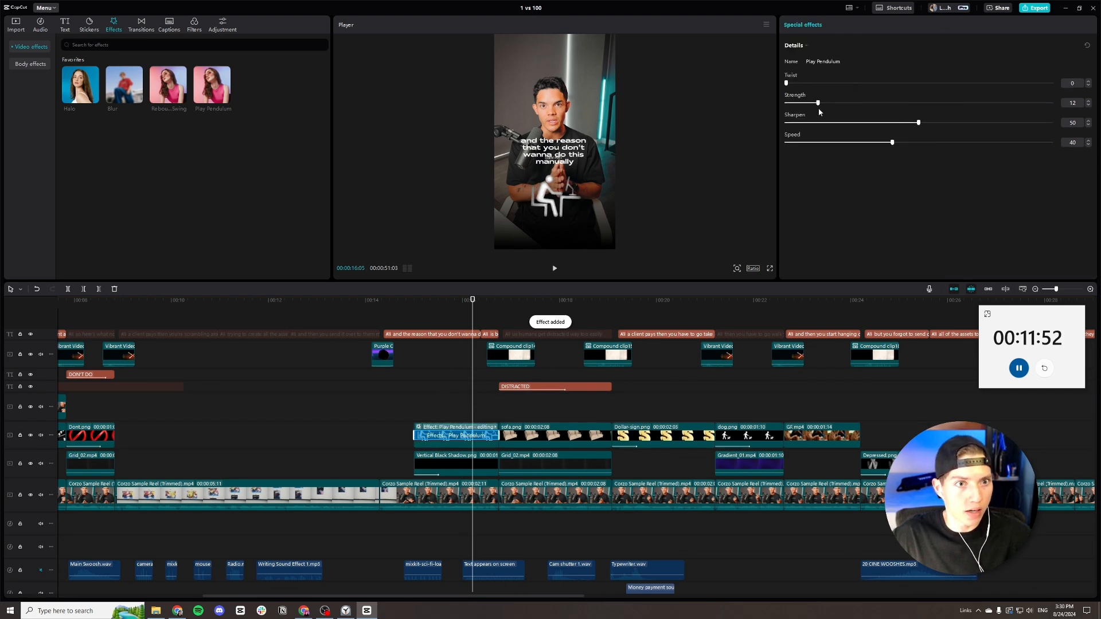
{"action": "left_click_drag", "start_coordinate": [897, 143], "coordinate": [974, 143]}
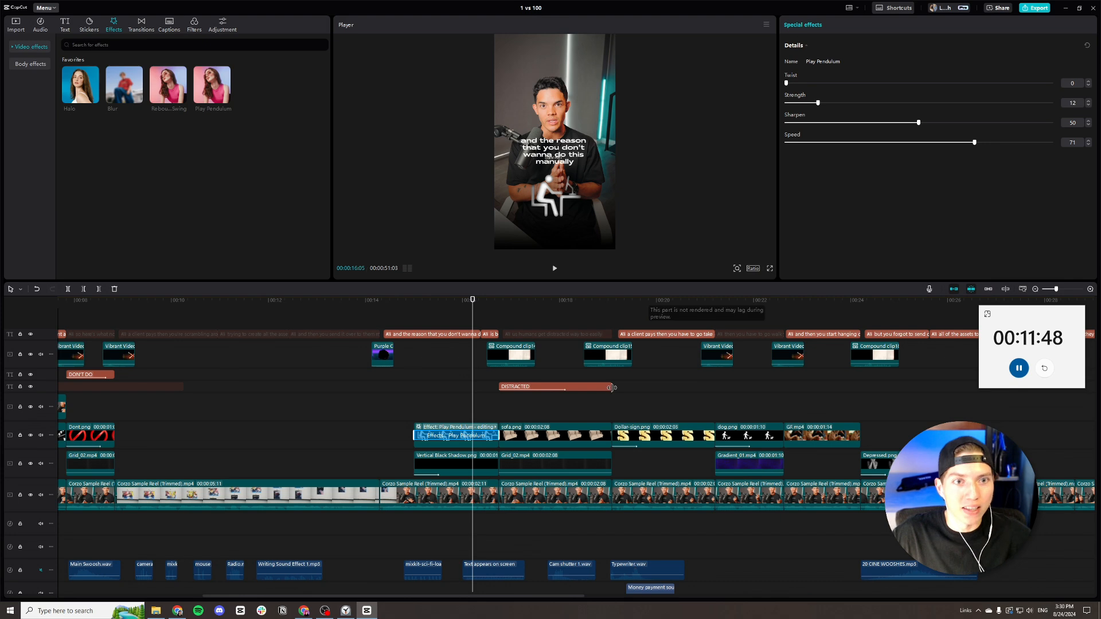
{"action": "left_click_drag", "start_coordinate": [418, 310], "coordinate": [413, 311]}
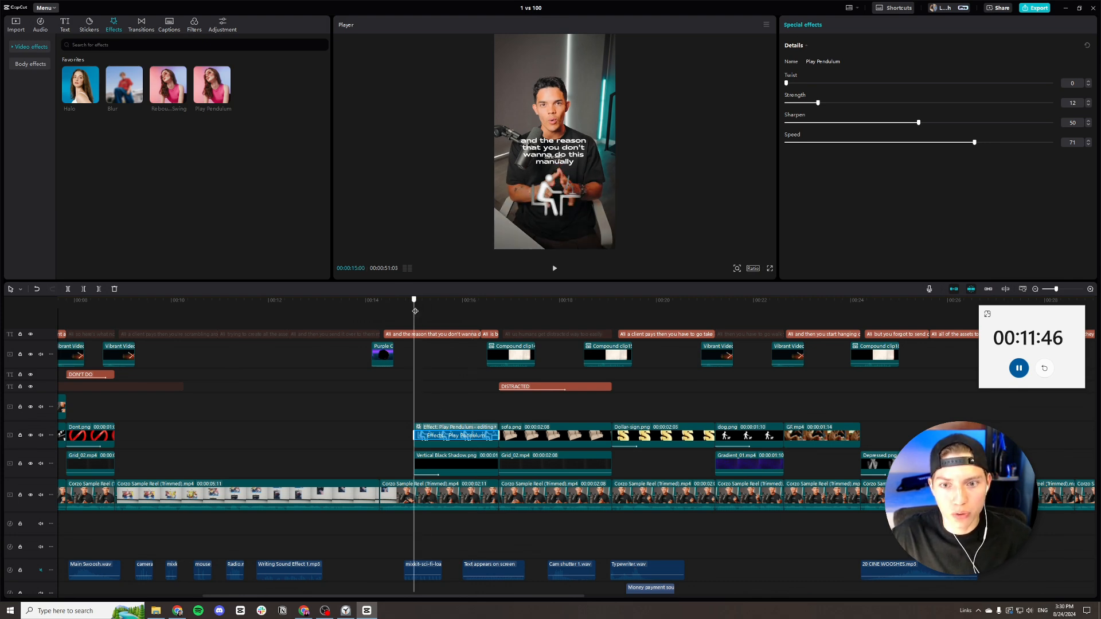
{"action": "key", "text": "space"}
{"action": "key", "text": "space"}
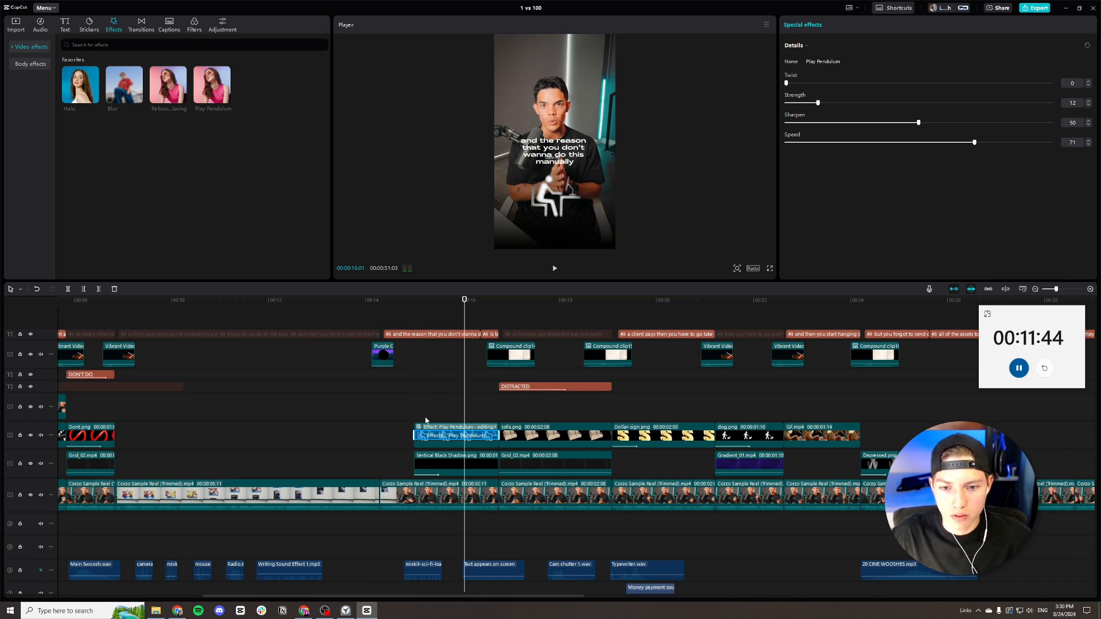
Apply the Slide Up entrance animation to the manually.png clip with a duration of 0.6 s.
{"action": "left_click", "coordinate": [468, 445]}
{"action": "left_click", "coordinate": [824, 25]}
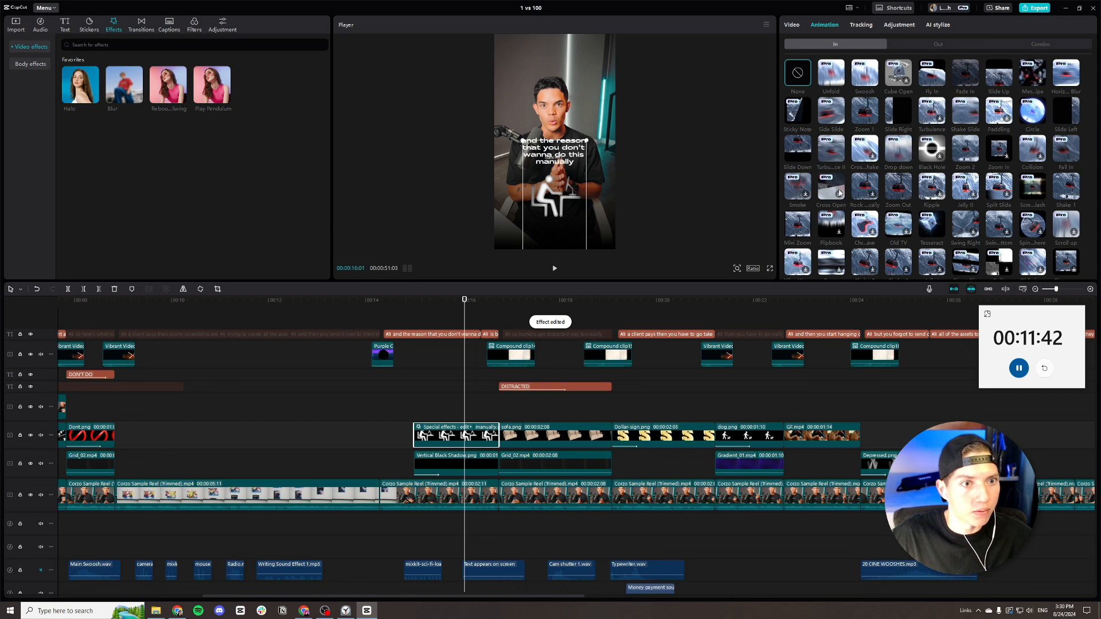
{"action": "left_click", "coordinate": [996, 75]}
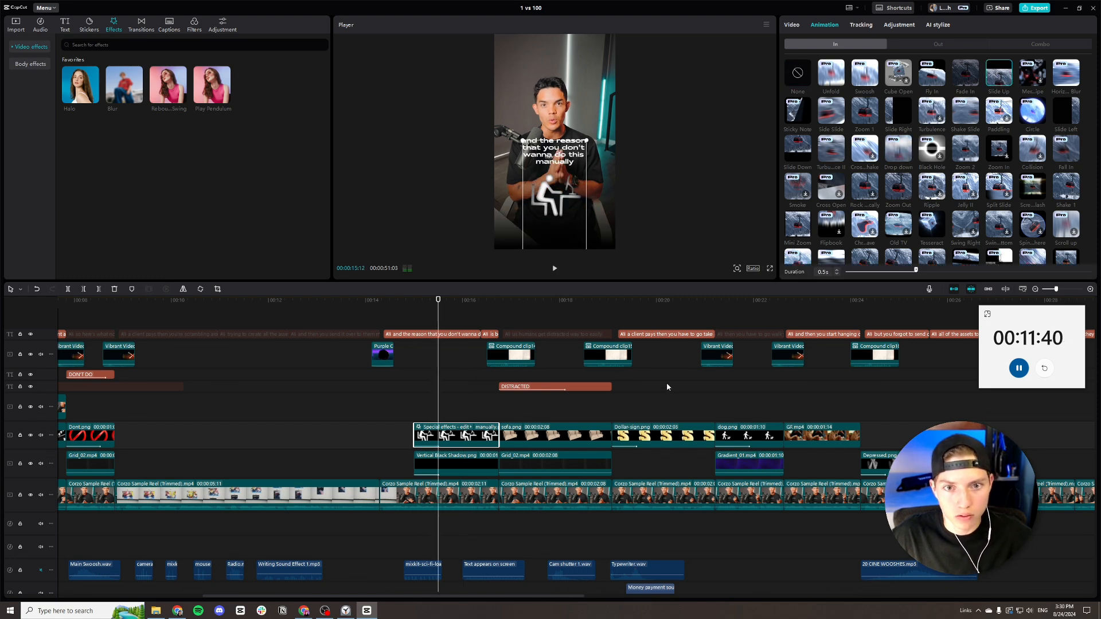
{"action": "left_click_drag", "start_coordinate": [922, 271], "coordinate": [935, 271]}
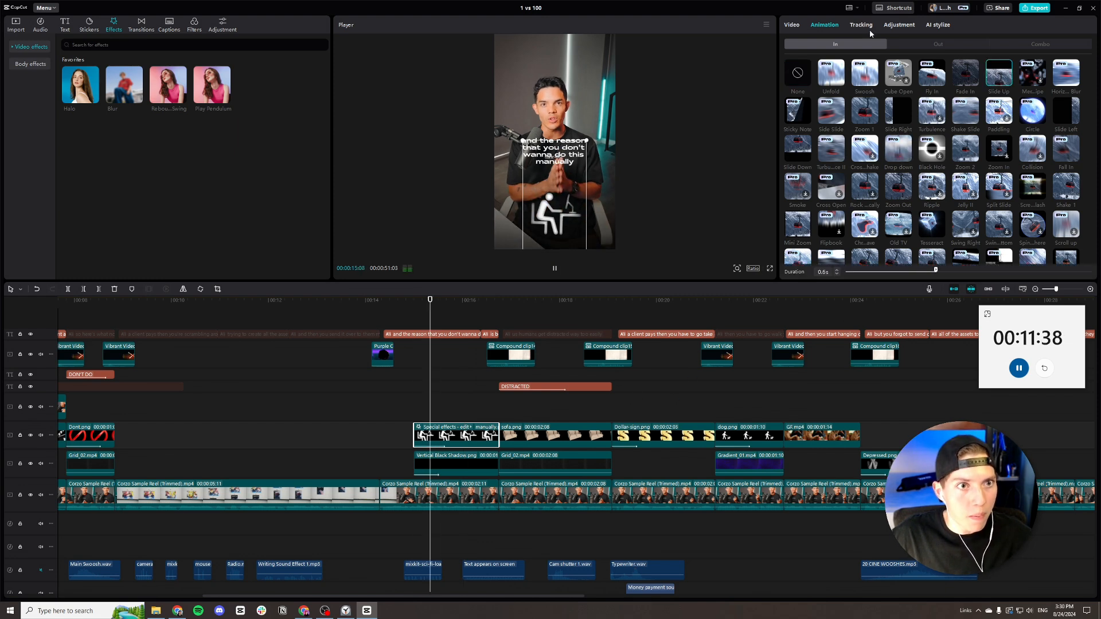
Apply the third Pro combo animation to the manually.png clip and review its motion.
{"action": "left_click", "coordinate": [1041, 45]}
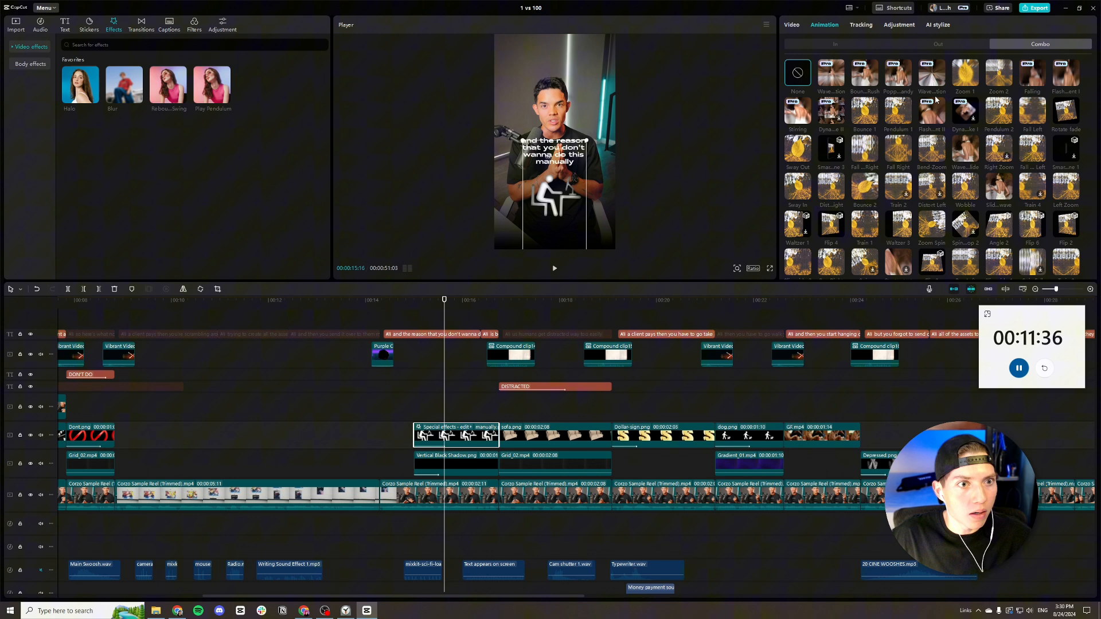
{"action": "left_click", "coordinate": [906, 76]}
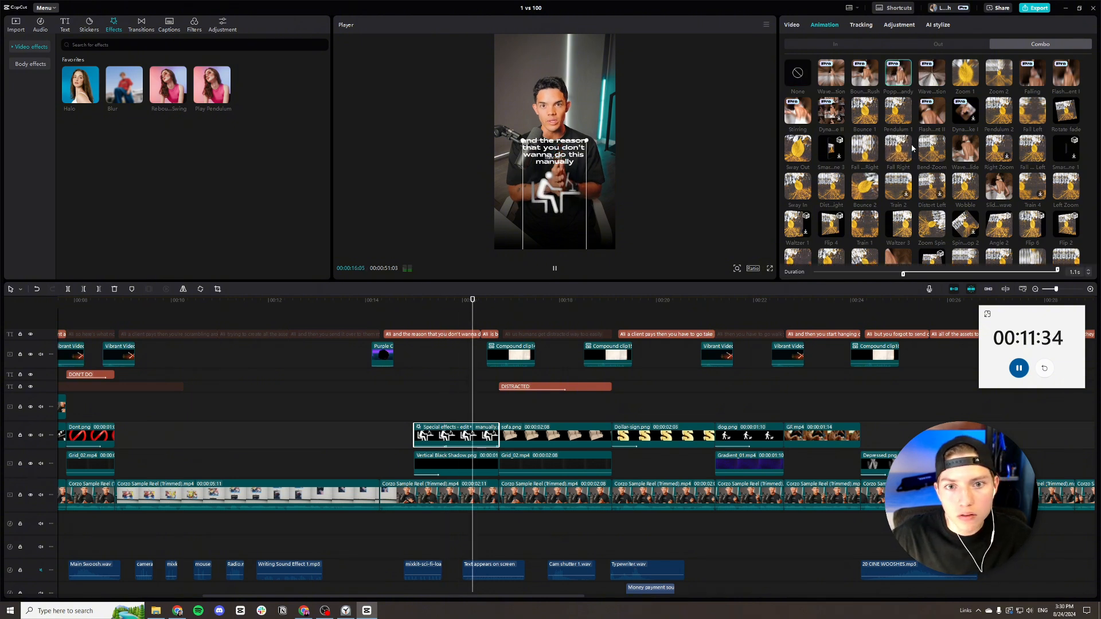
{"action": "left_click_drag", "start_coordinate": [398, 306], "coordinate": [458, 412]}
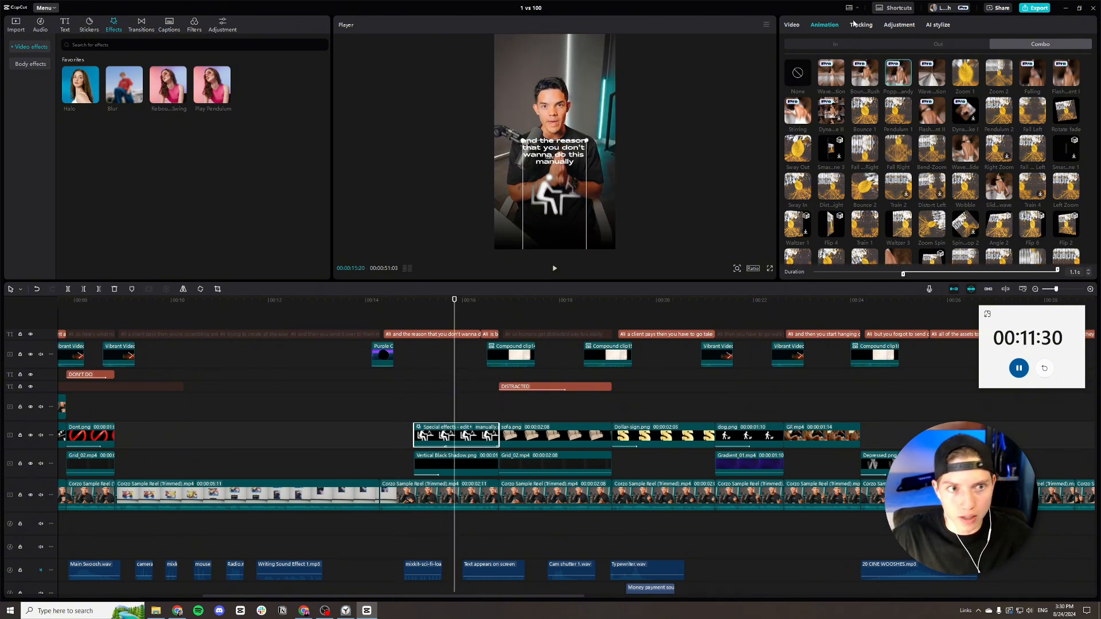
{"action": "left_click", "coordinate": [826, 47]}
{"action": "left_click", "coordinate": [1010, 45]}
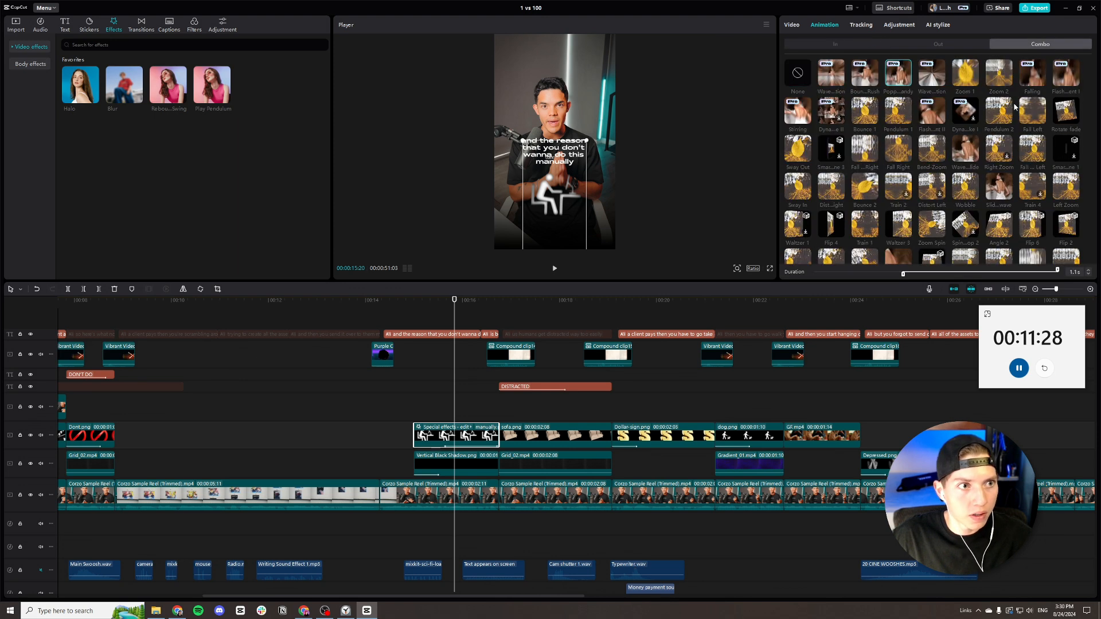
Play back the section leading into the DISTRACTED title and delete the sofa.png clip beneath that title.
{"action": "left_click", "coordinate": [401, 309]}
{"action": "key", "text": "space"}
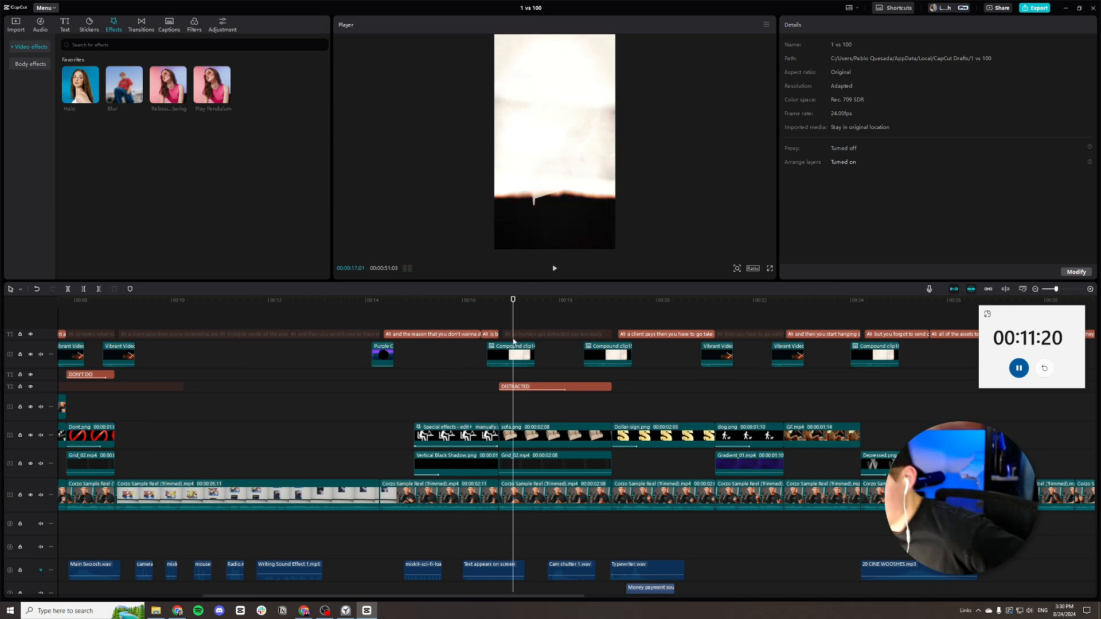
{"action": "key", "text": "space"}
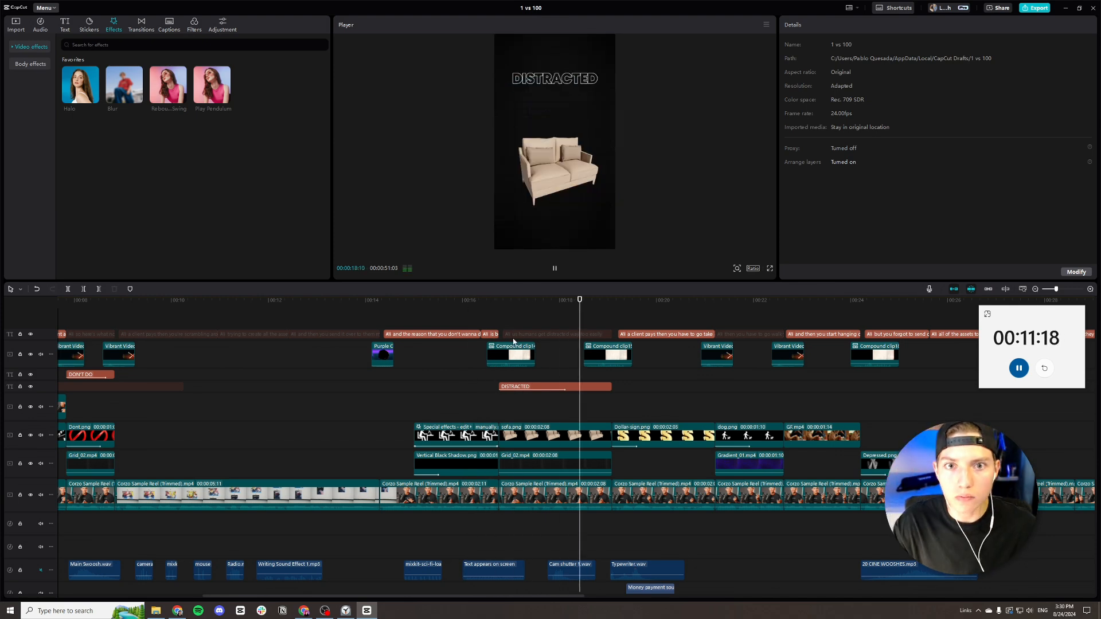
{"action": "left_click", "coordinate": [555, 325]}
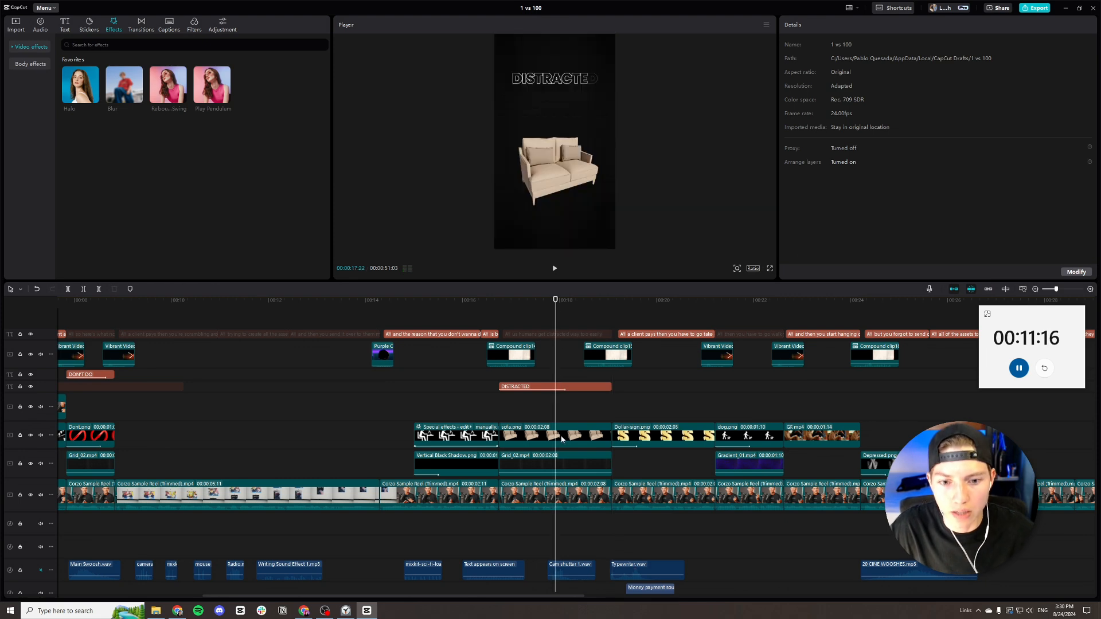
{"action": "left_click", "coordinate": [562, 439]}
{"action": "key", "text": "Delete"}
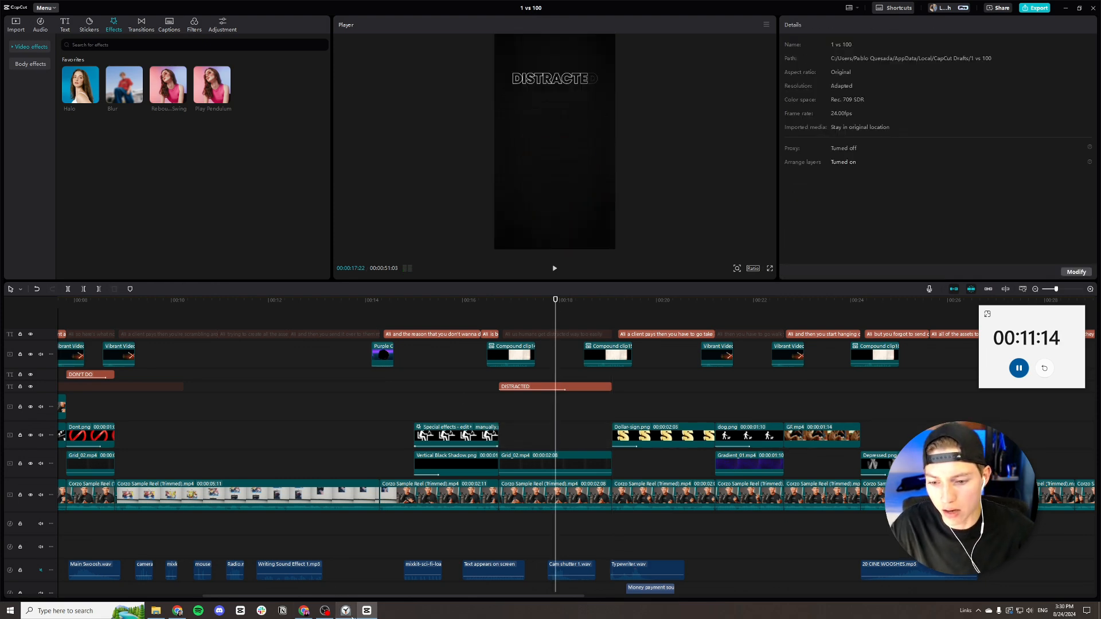
Switch to the Canva design and search its elements for "watching TV".
{"action": "left_click", "coordinate": [304, 611]}
{"action": "left_click", "coordinate": [17, 114]}
{"action": "left_click", "coordinate": [107, 79]}
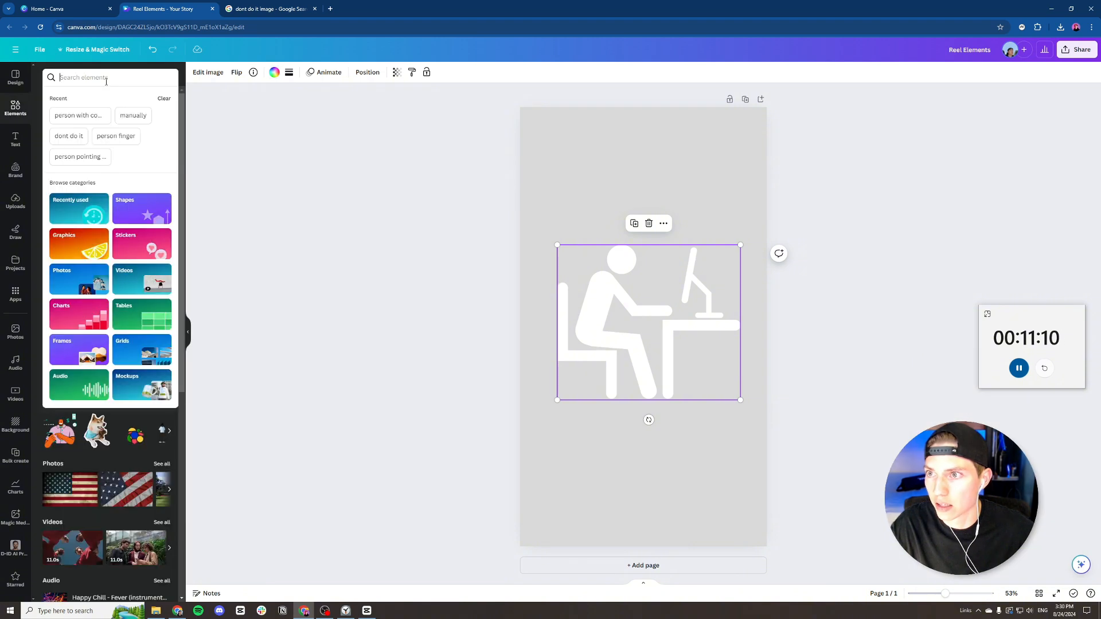
{"action": "type", "text": "watching TV"}
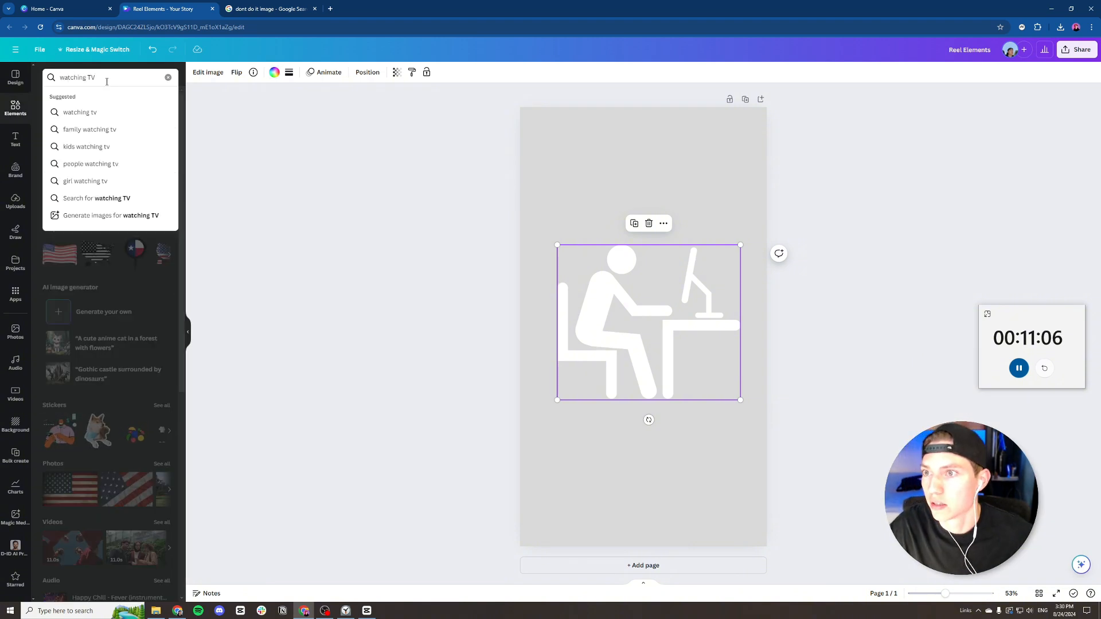
{"action": "key", "text": "Return"}
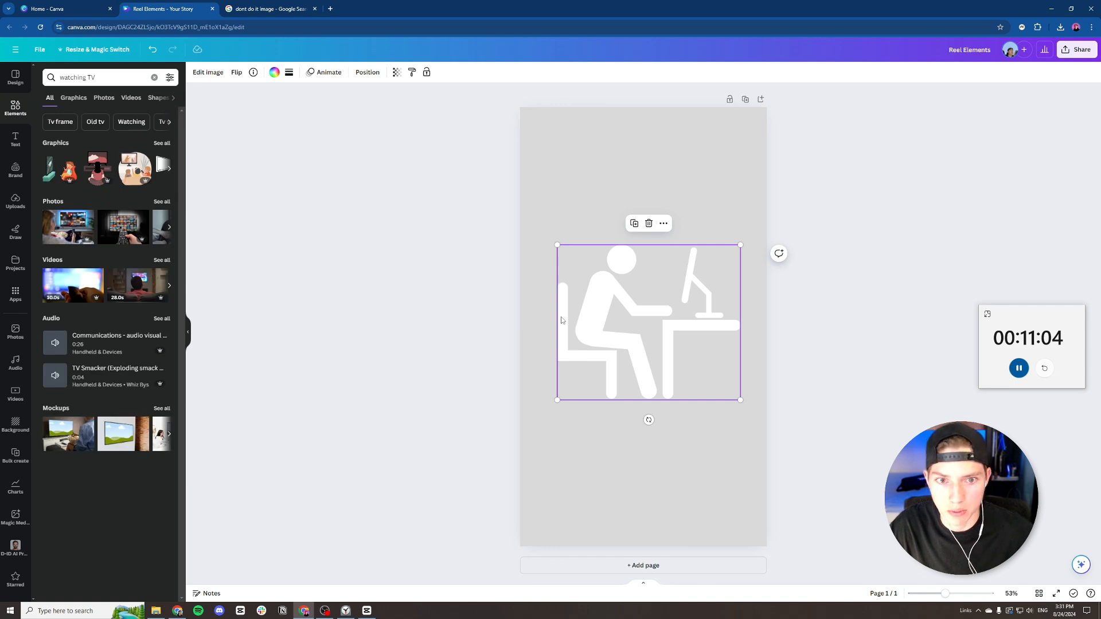
Delete the person-at-desk graphic from the page and limit the "watching TV" results to graphics.
{"action": "left_click", "coordinate": [649, 223]}
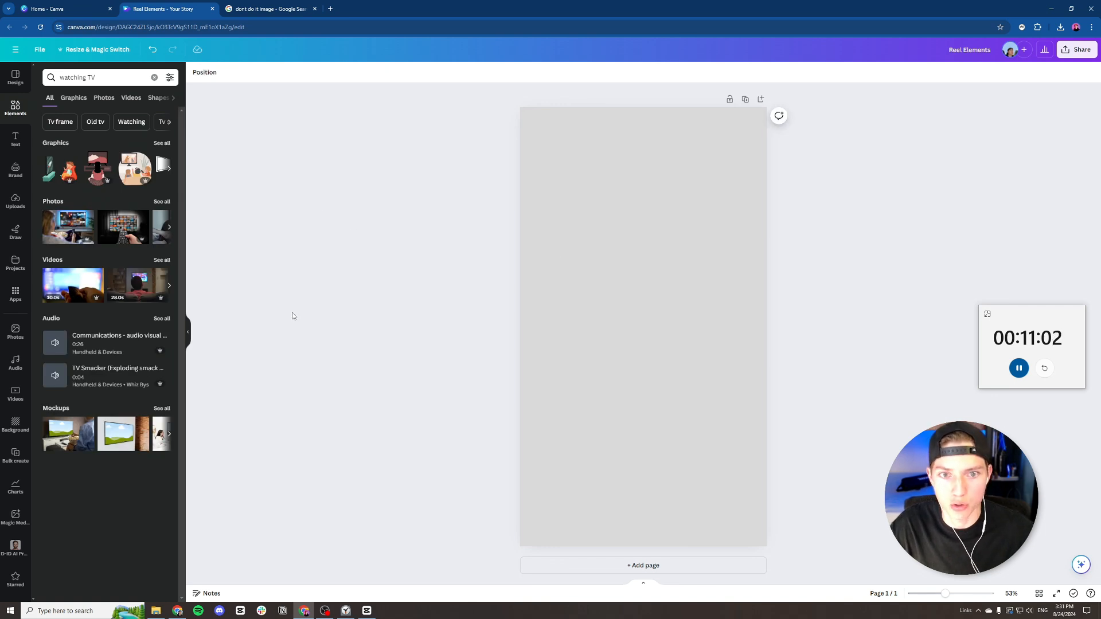
{"action": "left_click", "coordinate": [64, 98]}
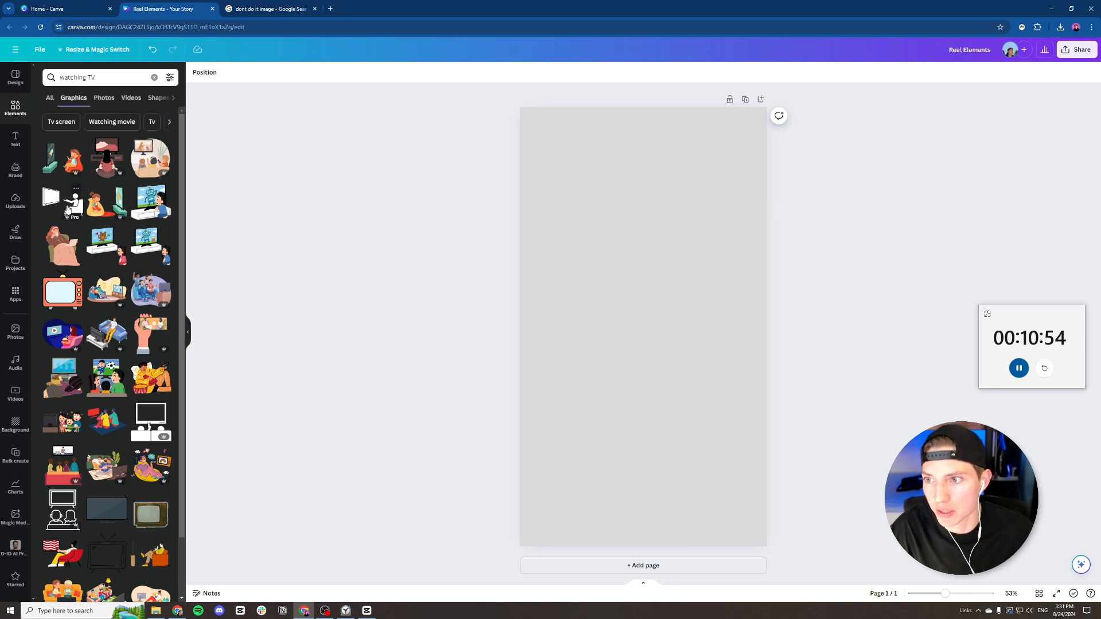
{"action": "scroll", "coordinate": [140, 368], "scroll_direction": "down", "scroll_amount": 6}
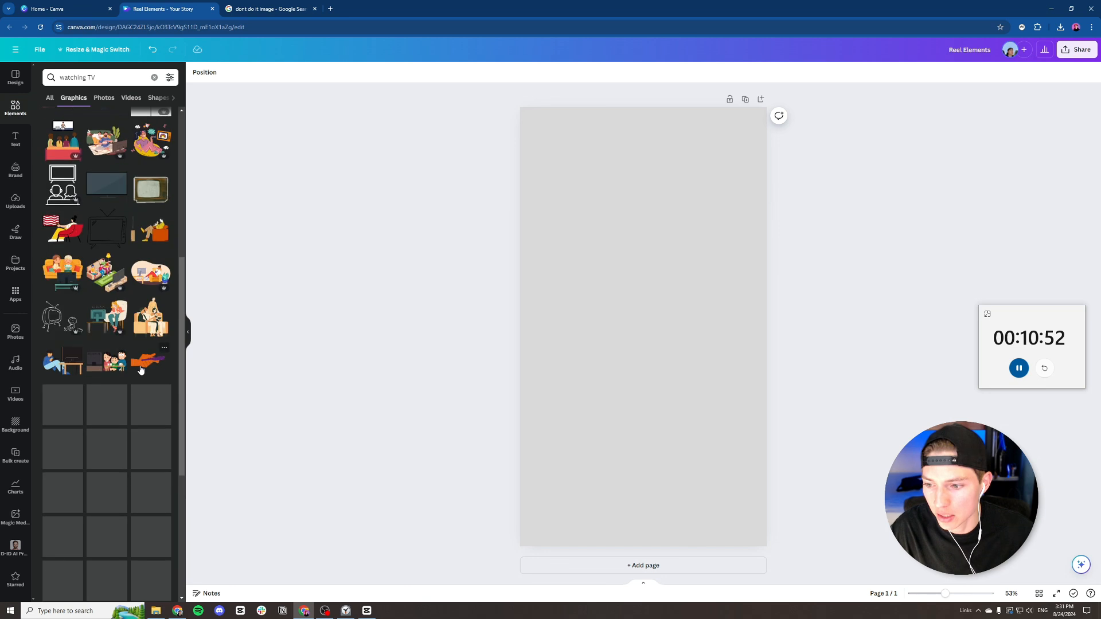
{"action": "scroll", "coordinate": [141, 369], "scroll_direction": "down", "scroll_amount": 2}
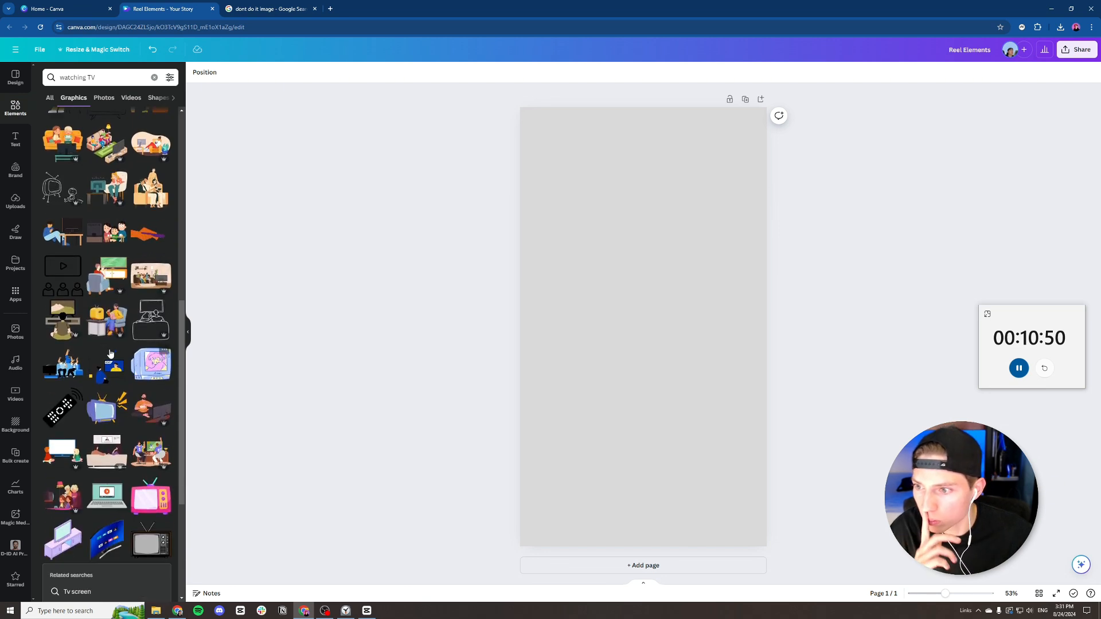
{"action": "left_click", "coordinate": [60, 322]}
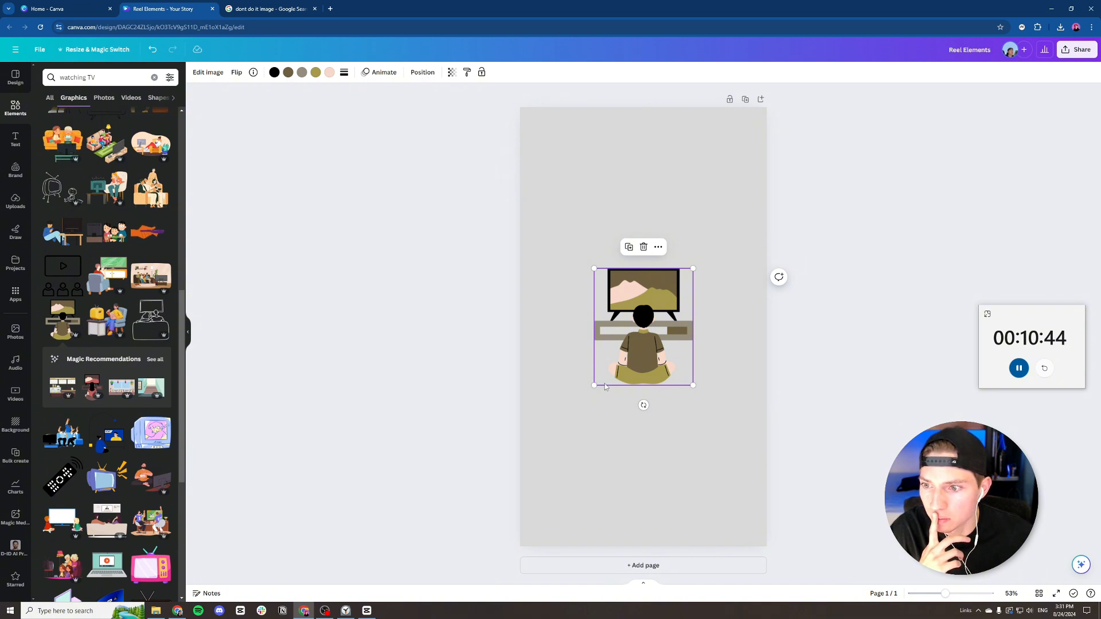
{"action": "left_click", "coordinate": [644, 248]}
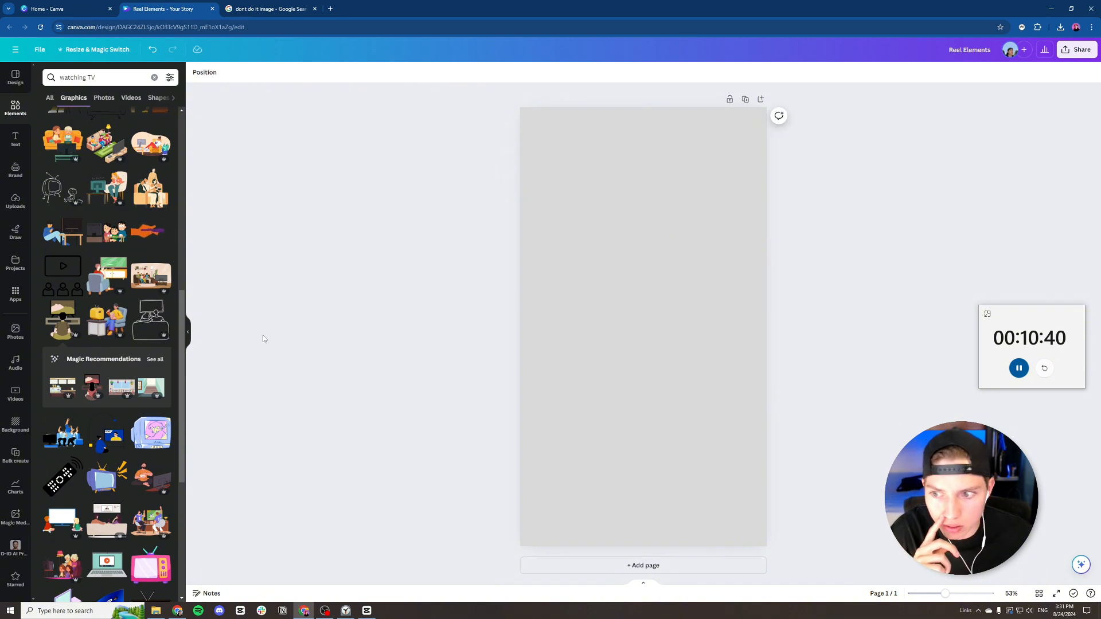
{"action": "left_click", "coordinate": [150, 319]}
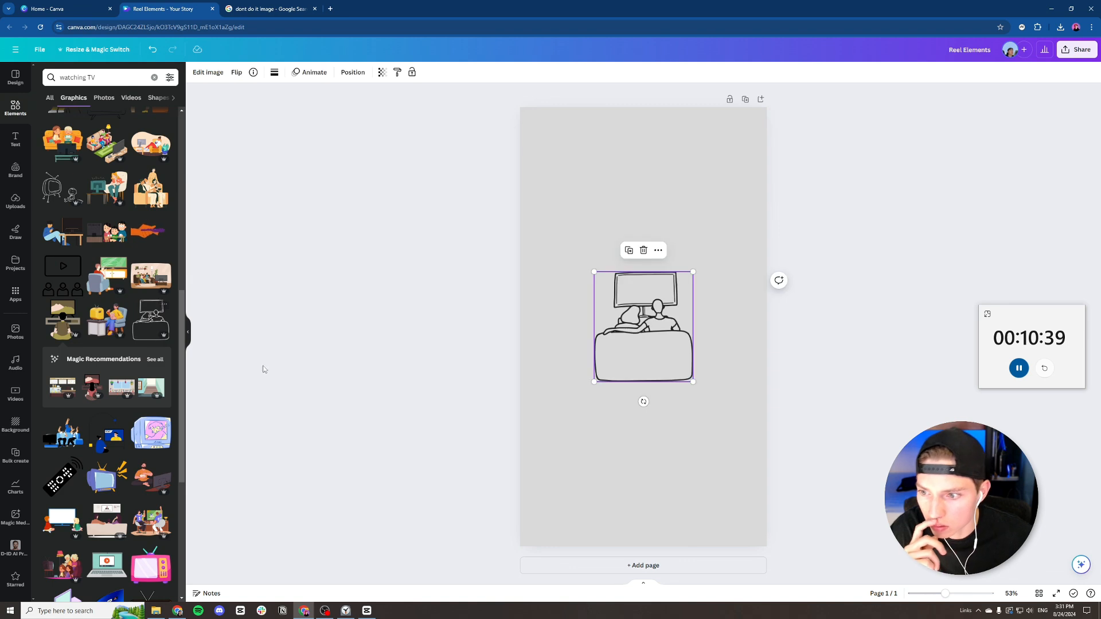
{"action": "left_click", "coordinate": [643, 250]}
{"action": "scroll", "coordinate": [109, 402], "scroll_direction": "down", "scroll_amount": 2}
{"action": "left_click", "coordinate": [152, 396]}
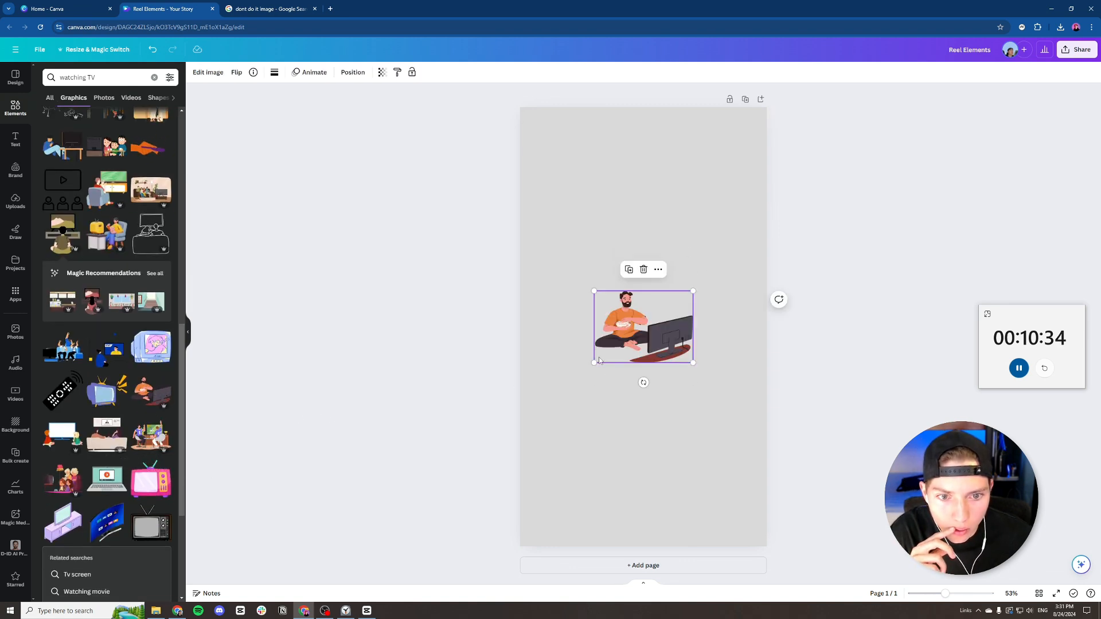
{"action": "left_click", "coordinate": [645, 270]}
Add the graphic of a cheering group on a sofa watching TV to the page and recolor it white.
{"action": "scroll", "coordinate": [145, 407], "scroll_direction": "down", "scroll_amount": 3}
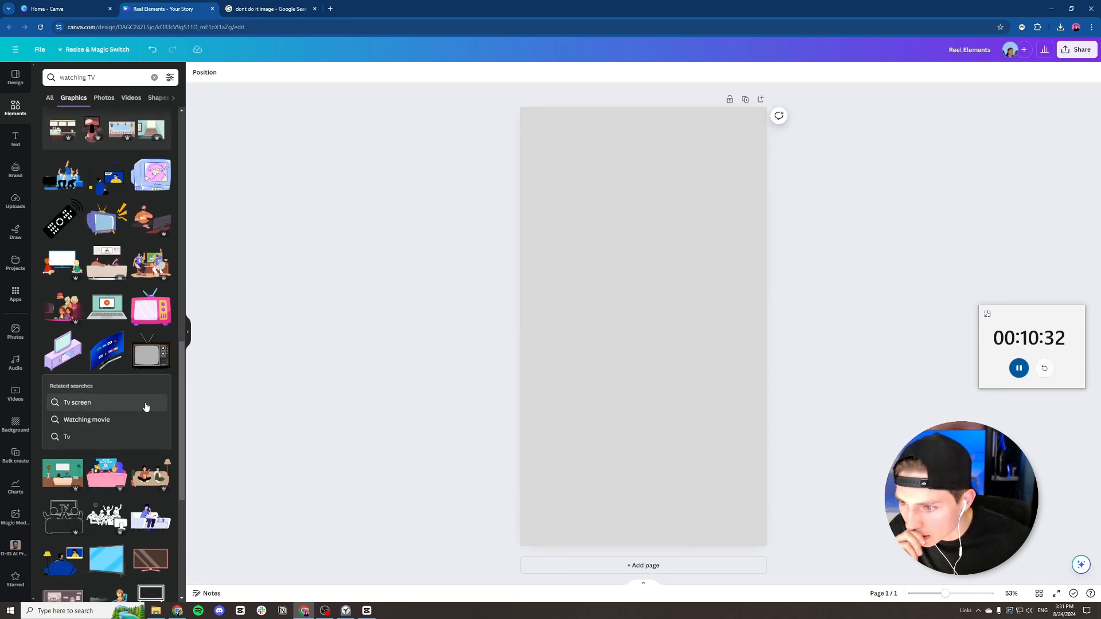
{"action": "scroll", "coordinate": [145, 407], "scroll_direction": "down", "scroll_amount": 4}
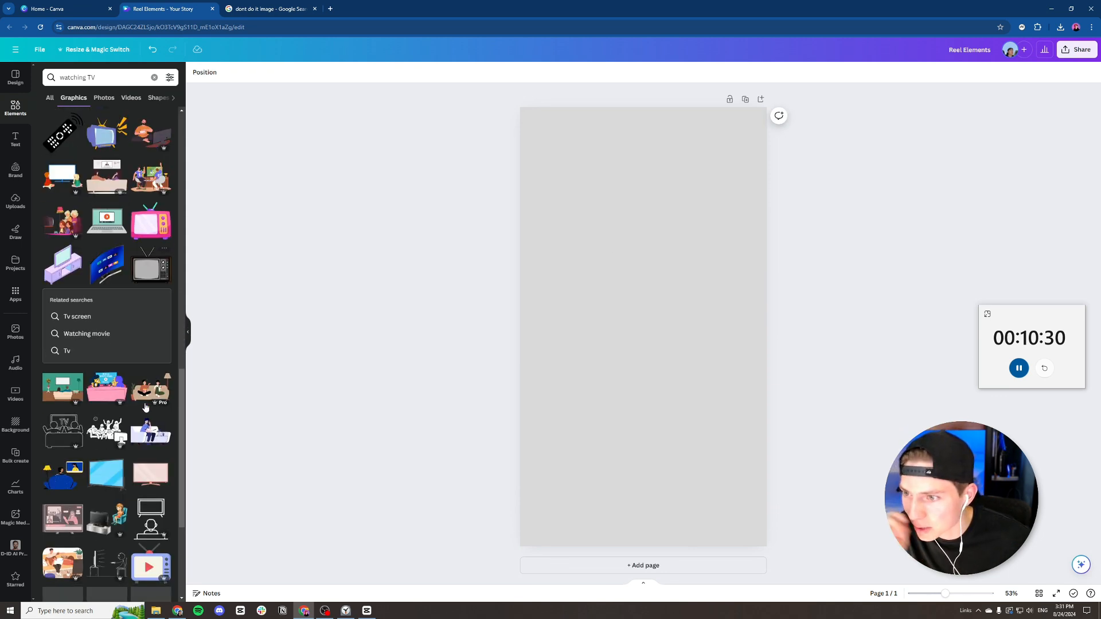
{"action": "left_click", "coordinate": [121, 396]}
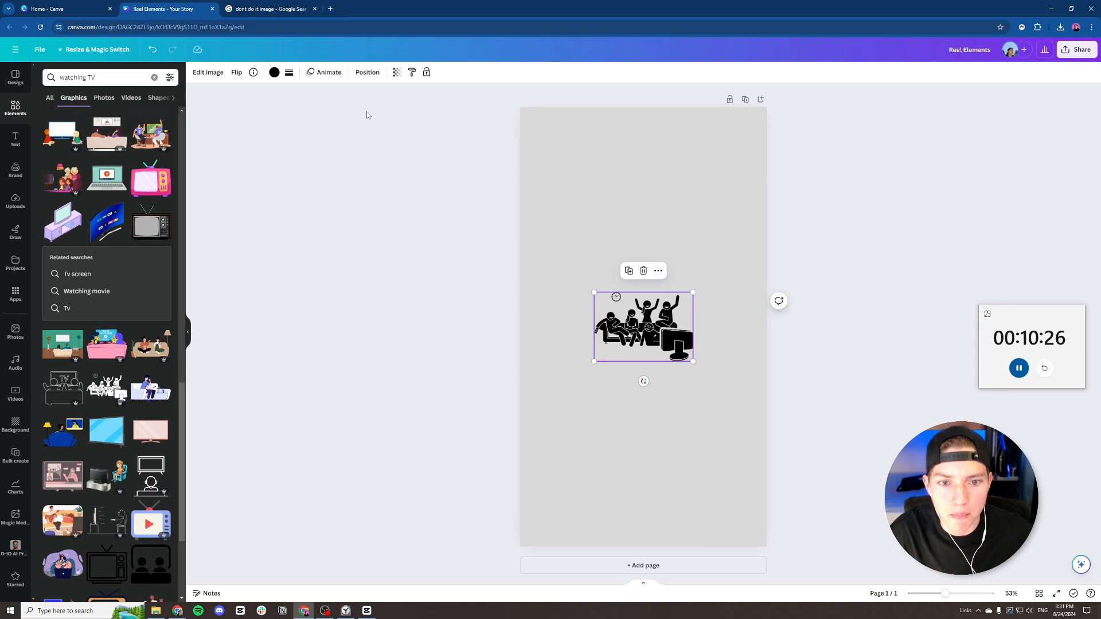
{"action": "left_click", "coordinate": [275, 73]}
{"action": "left_click", "coordinate": [166, 263]}
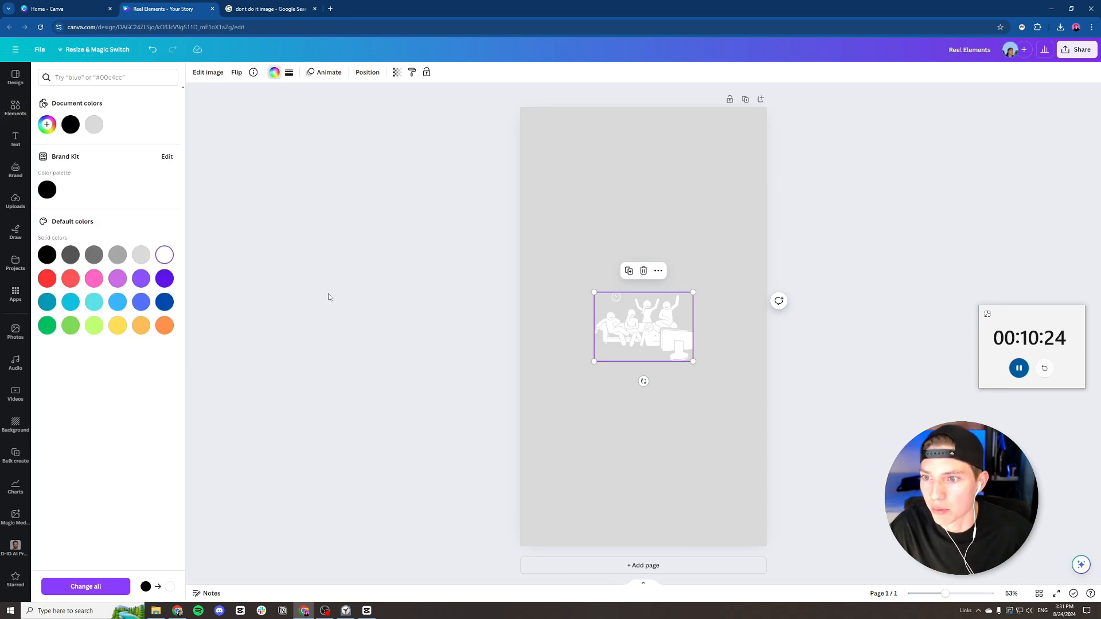
{"action": "left_click", "coordinate": [333, 304]}
{"action": "scroll", "coordinate": [118, 433], "scroll_direction": "down", "scroll_amount": 3}
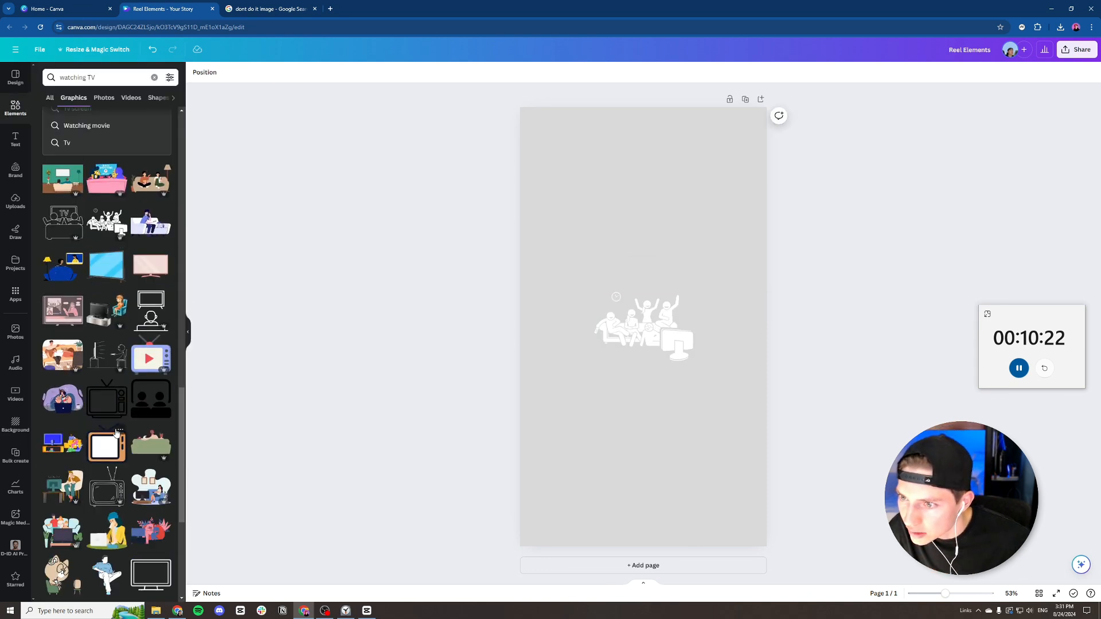
{"action": "scroll", "coordinate": [117, 433], "scroll_direction": "down", "scroll_amount": 5}
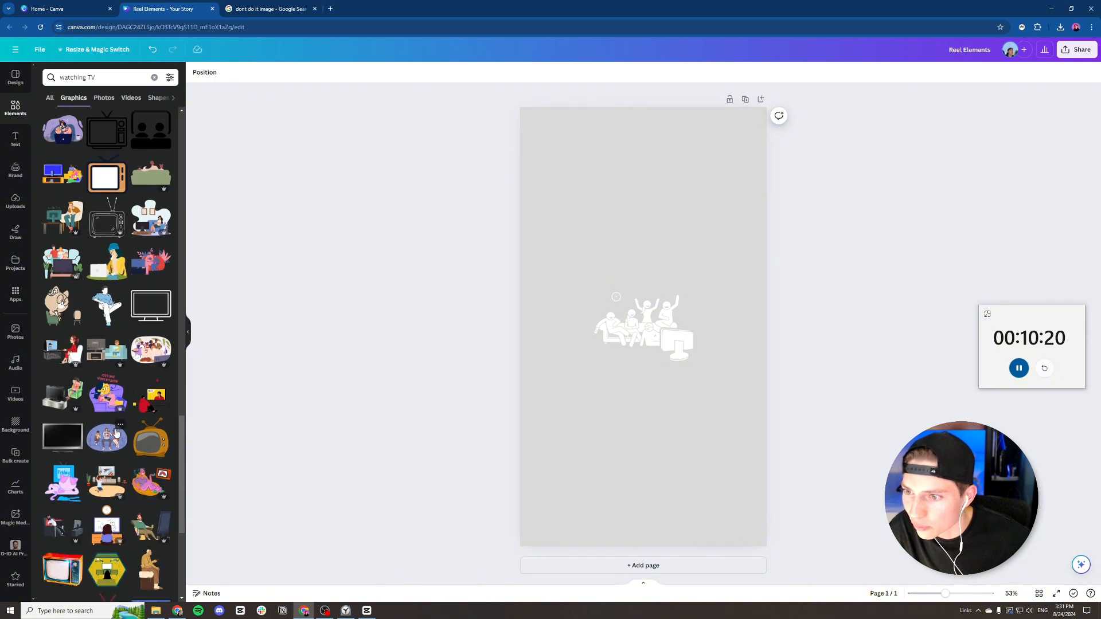
{"action": "scroll", "coordinate": [118, 433], "scroll_direction": "down", "scroll_amount": 3}
{"action": "scroll", "coordinate": [116, 433], "scroll_direction": "down", "scroll_amount": 4}
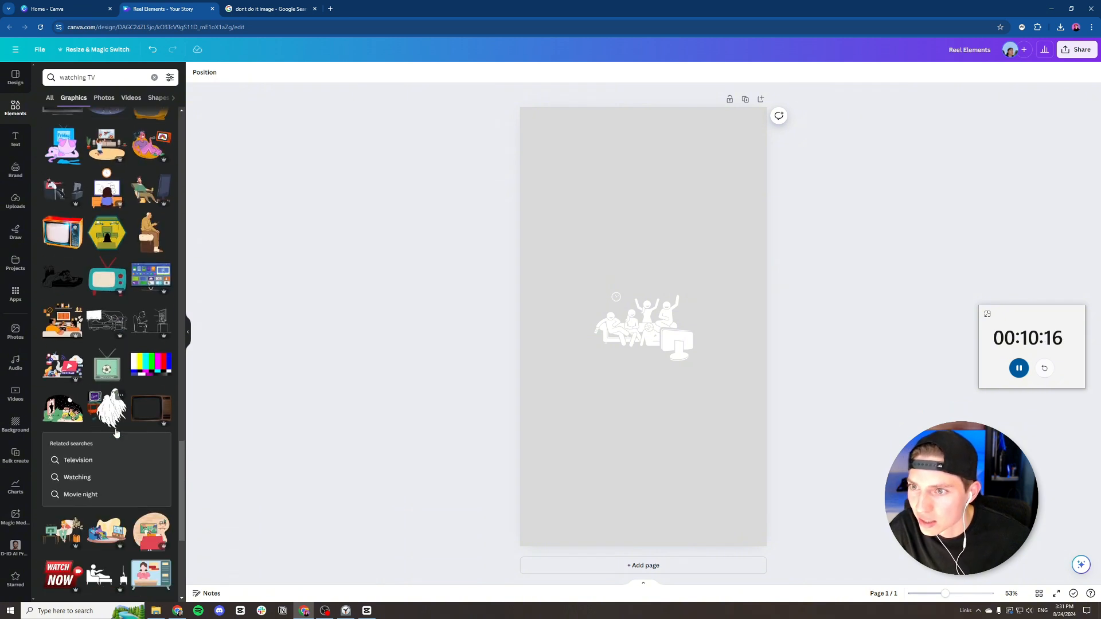
{"action": "scroll", "coordinate": [116, 433], "scroll_direction": "down", "scroll_amount": 5}
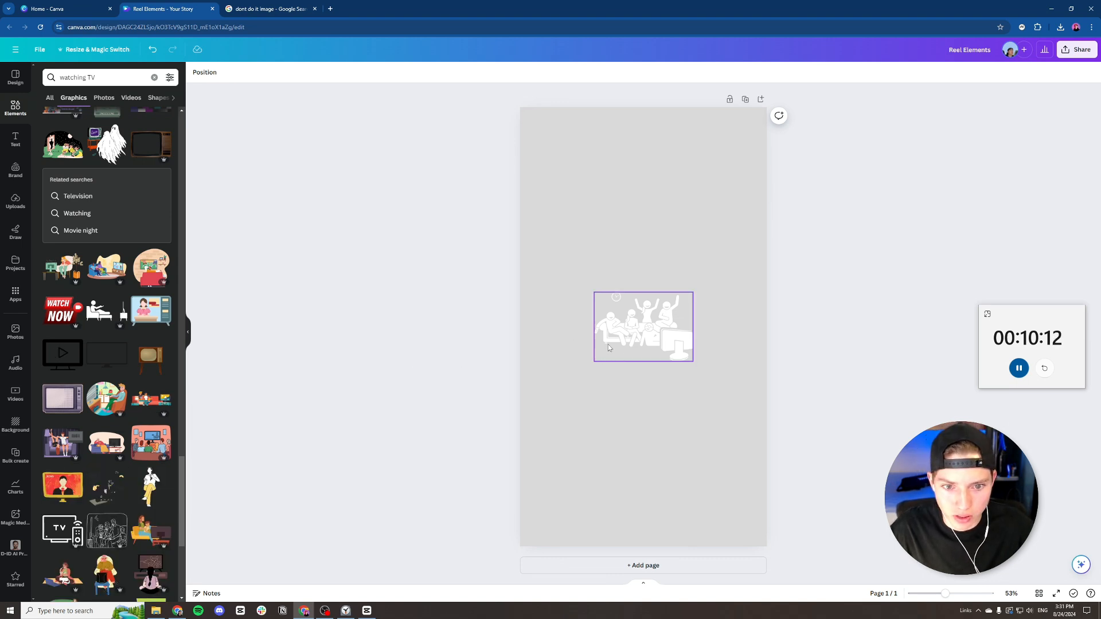
Enlarge the white TV-watching group graphic to nearly the full page width and center it on the page.
{"action": "left_click", "coordinate": [609, 348]}
{"action": "left_click_drag", "start_coordinate": [595, 361], "coordinate": [564, 424]}
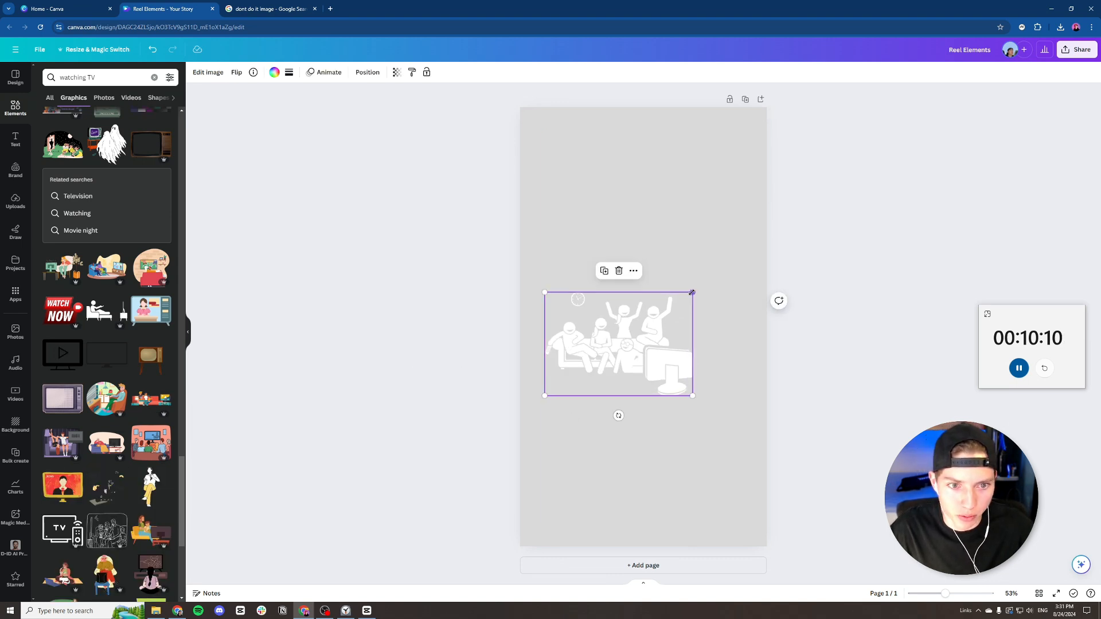
{"action": "left_click_drag", "start_coordinate": [692, 293], "coordinate": [744, 256]}
{"action": "left_click_drag", "start_coordinate": [545, 256], "coordinate": [528, 243]}
{"action": "left_click_drag", "start_coordinate": [636, 314], "coordinate": [642, 318]}
Download the design as a PNG image and save it as Distraction in the project's edit folder.
{"action": "left_click", "coordinate": [1078, 50]}
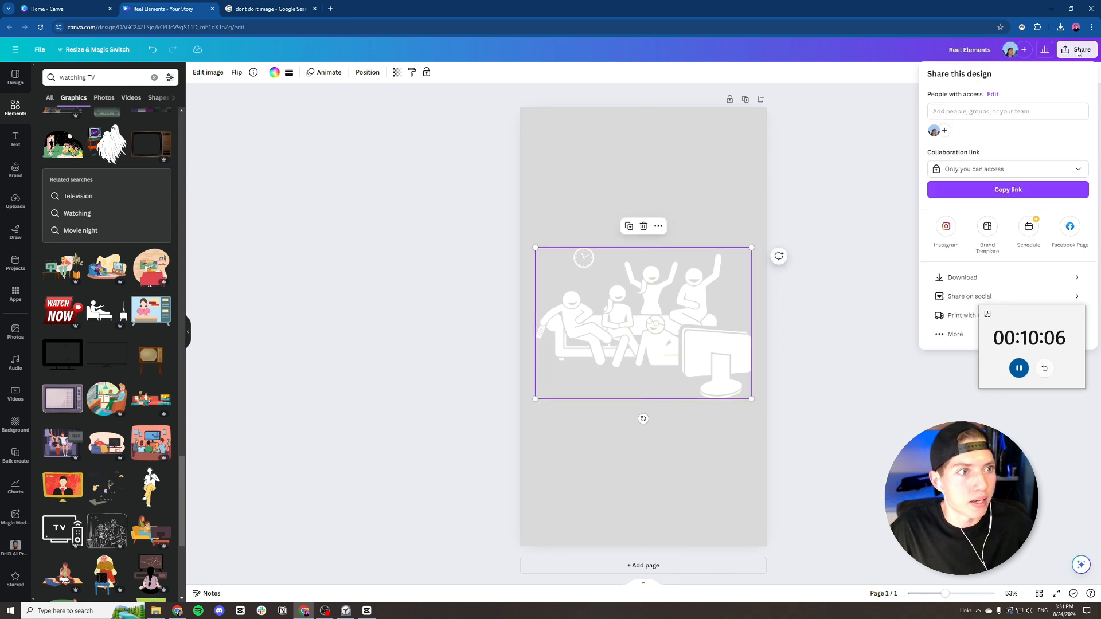
{"action": "left_click", "coordinate": [964, 278]}
{"action": "left_click", "coordinate": [941, 227]}
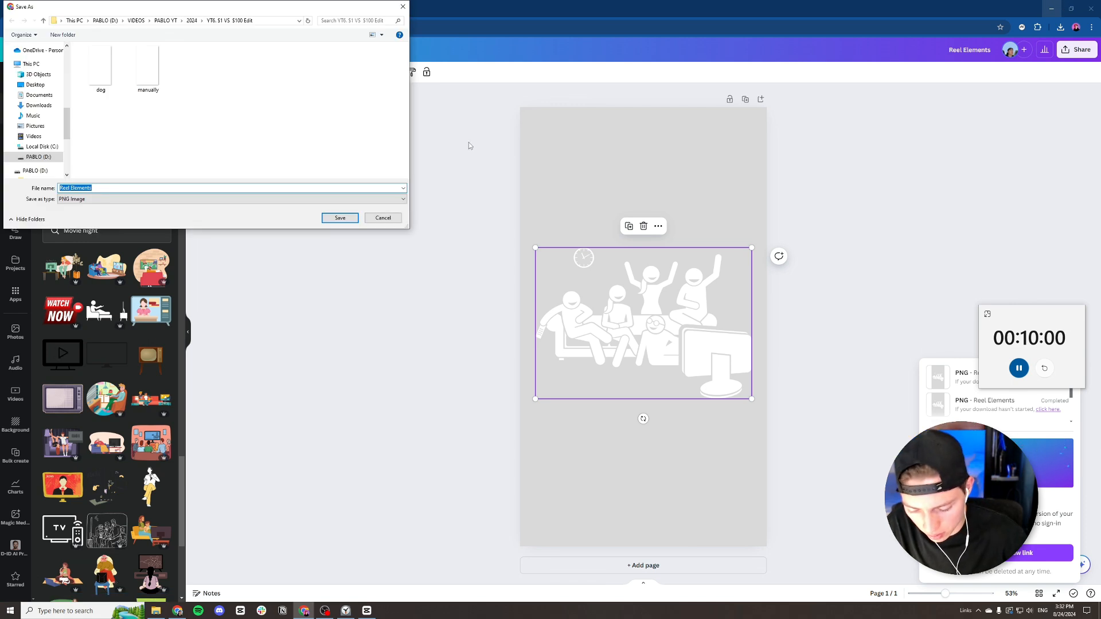
{"action": "type", "text": "Distraction"}
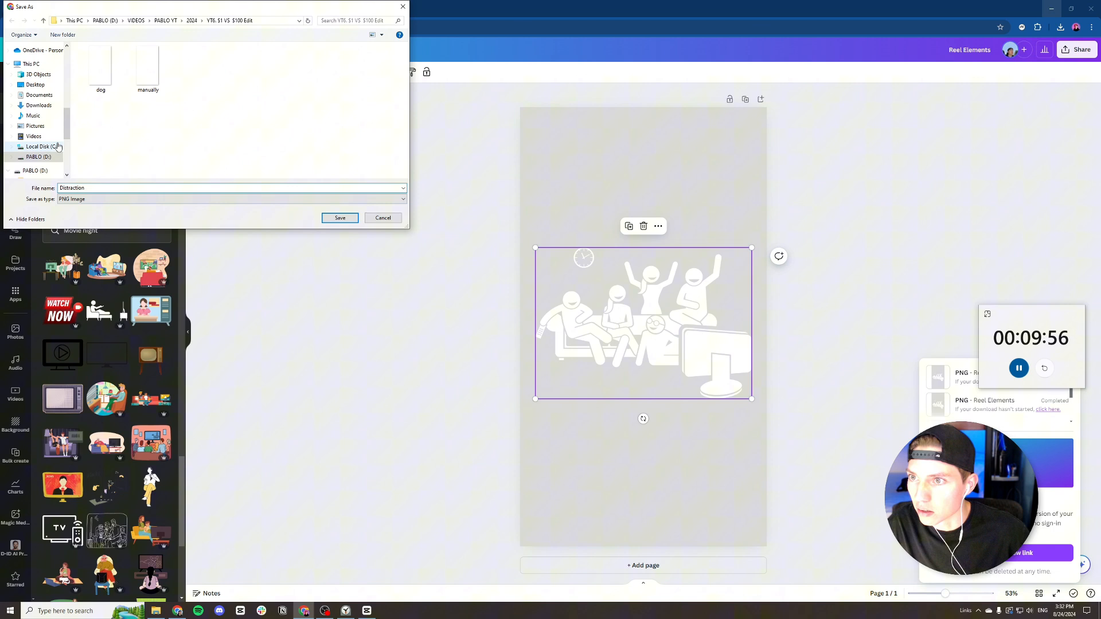
{"action": "left_click", "coordinate": [340, 217]}
Switch back to CapCut and import the Distraction image into the project media.
{"action": "left_click", "coordinate": [367, 610]}
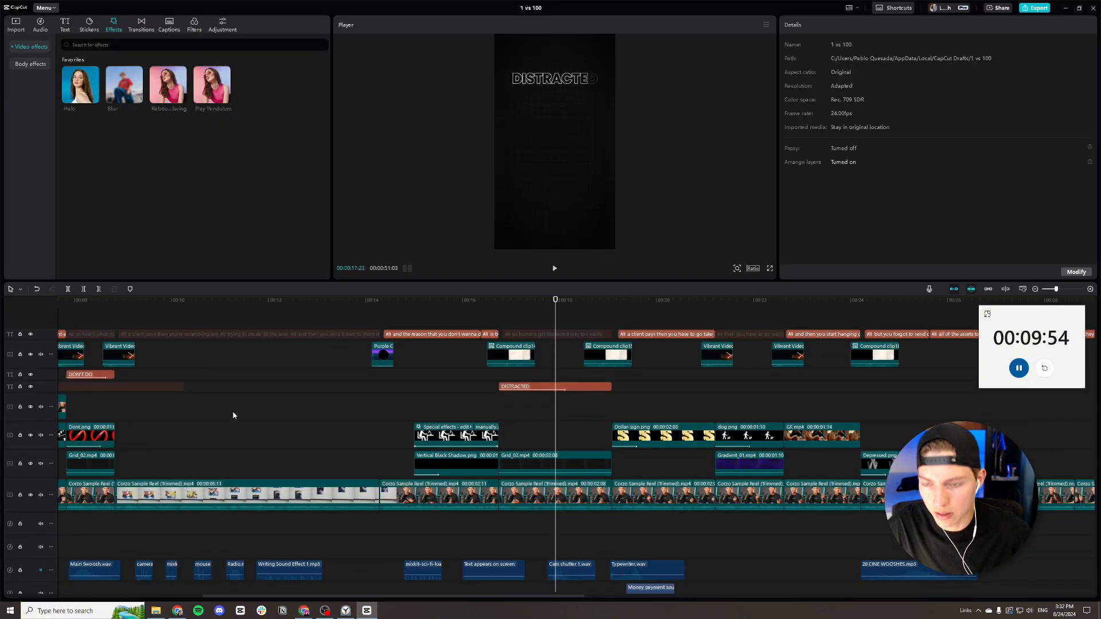
{"action": "left_click", "coordinate": [22, 21]}
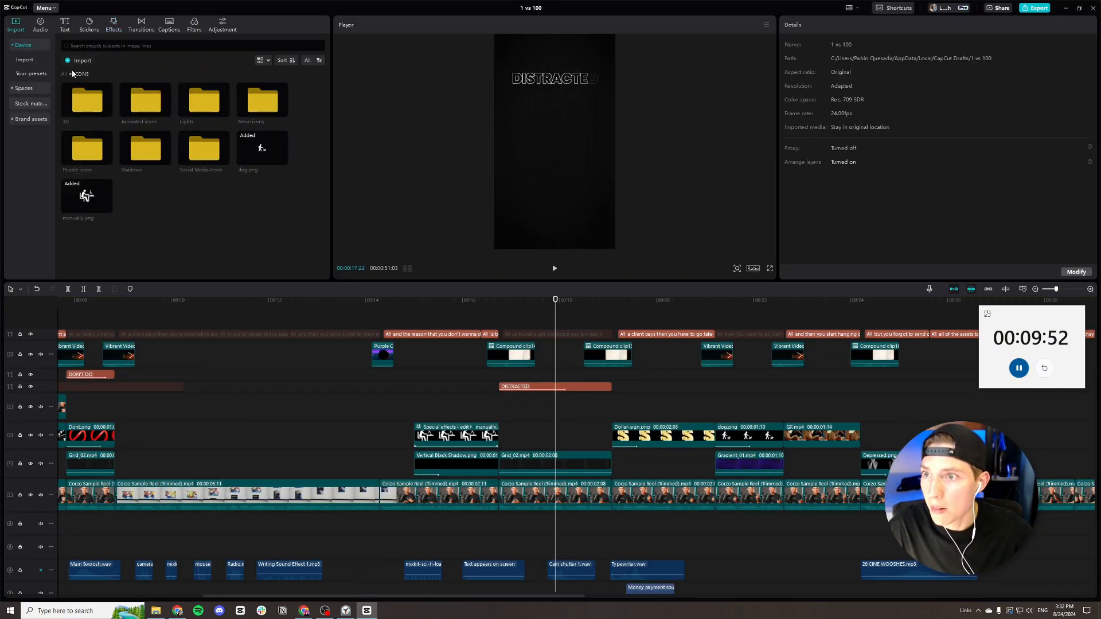
{"action": "left_click", "coordinate": [80, 61]}
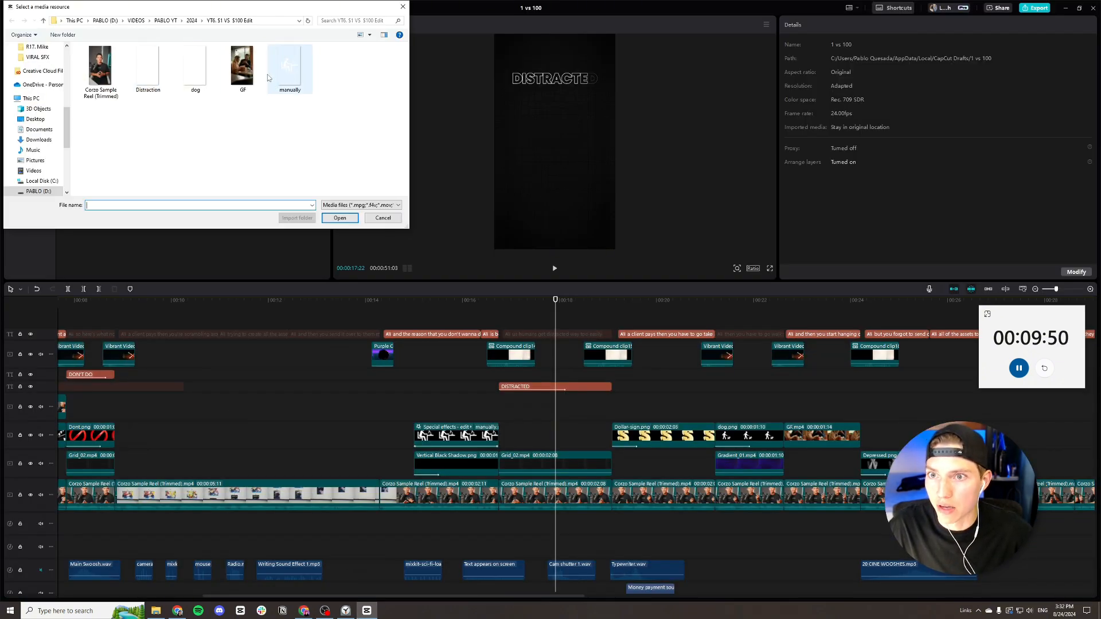
{"action": "double_click", "coordinate": [148, 68]}
Place Distraction.png in the gap left by the sofa clip and trim it to end with the DISTRACTED title.
{"action": "left_click_drag", "start_coordinate": [152, 198], "coordinate": [505, 411]}
{"action": "left_click", "coordinate": [709, 415]}
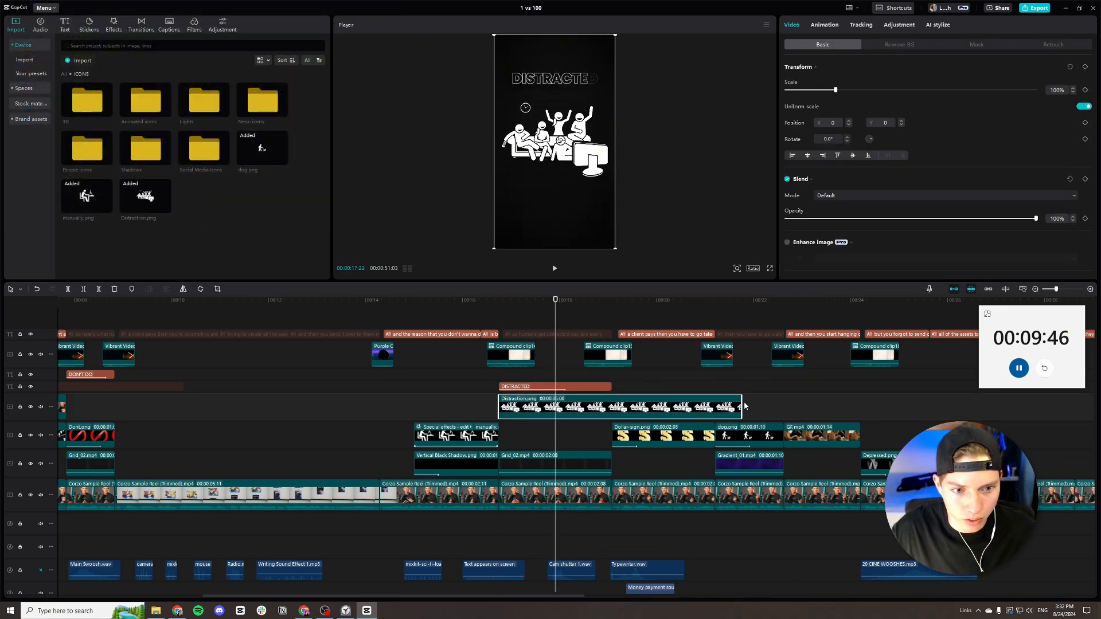
{"action": "left_click_drag", "start_coordinate": [742, 402], "coordinate": [582, 437]}
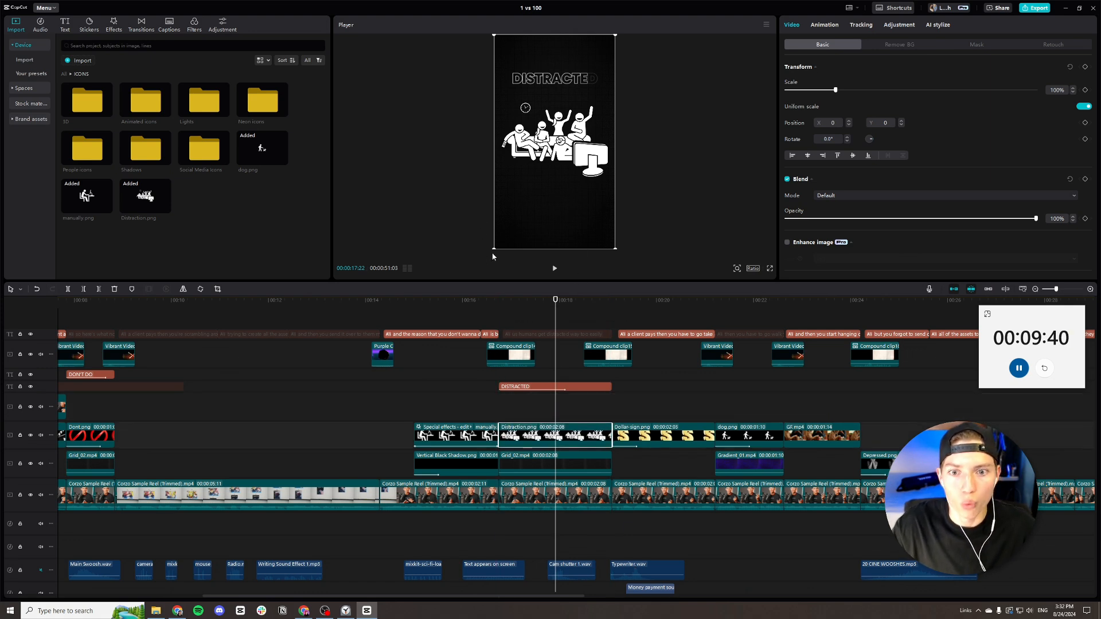
Scale down the Distraction.png graphic in the preview and raise its vignette to about 47.
{"action": "left_click_drag", "start_coordinate": [493, 250], "coordinate": [512, 218]}
{"action": "left_click", "coordinate": [899, 25]}
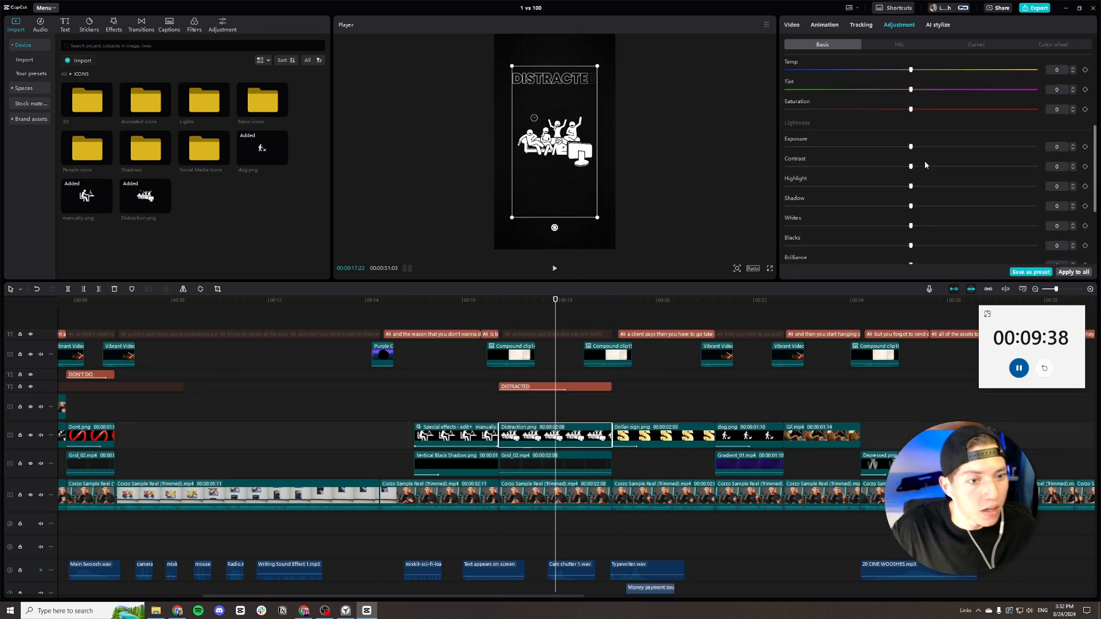
{"action": "scroll", "coordinate": [929, 172], "scroll_direction": "down", "scroll_amount": 5}
{"action": "left_click_drag", "start_coordinate": [910, 260], "coordinate": [1035, 263]}
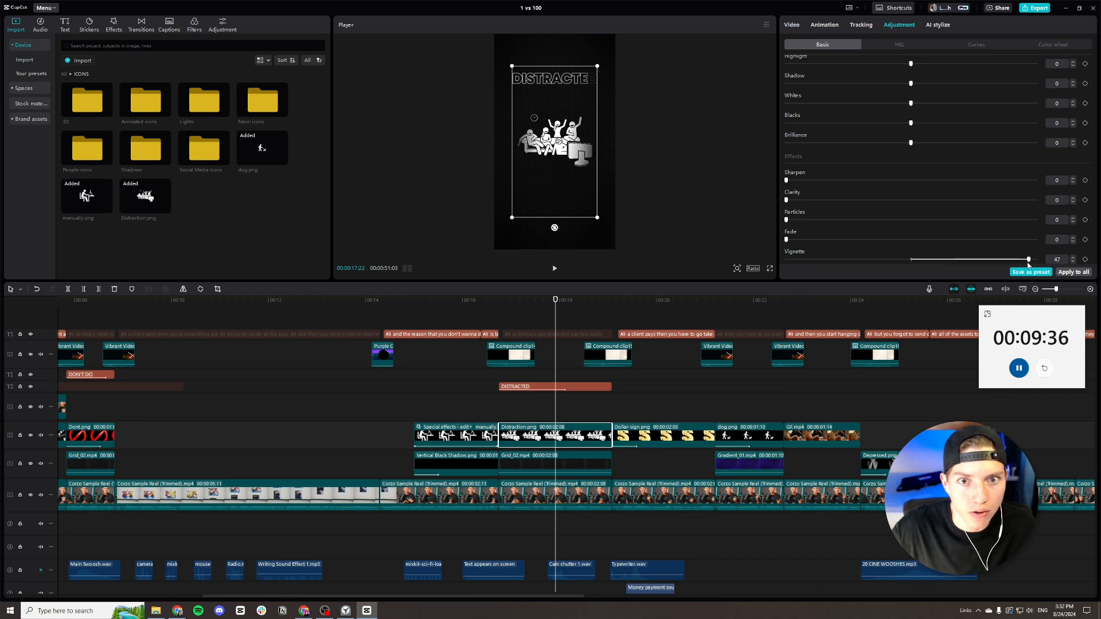
Apply the Blur effect to the Distraction.png clip and set its blur to 15.
{"action": "left_click", "coordinate": [825, 25]}
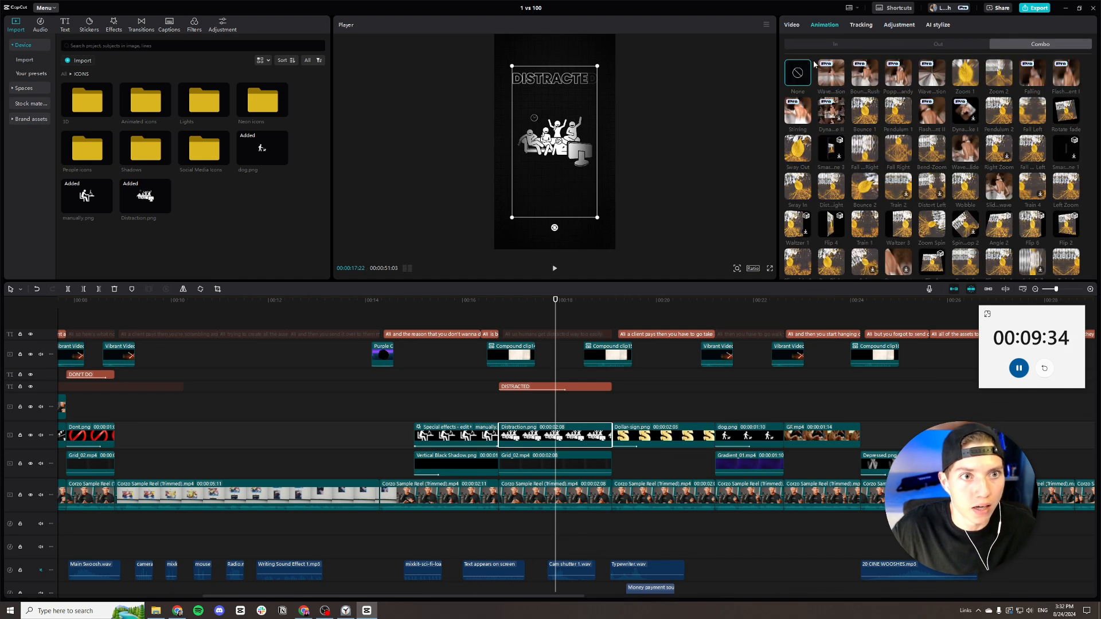
{"action": "left_click", "coordinate": [793, 25]}
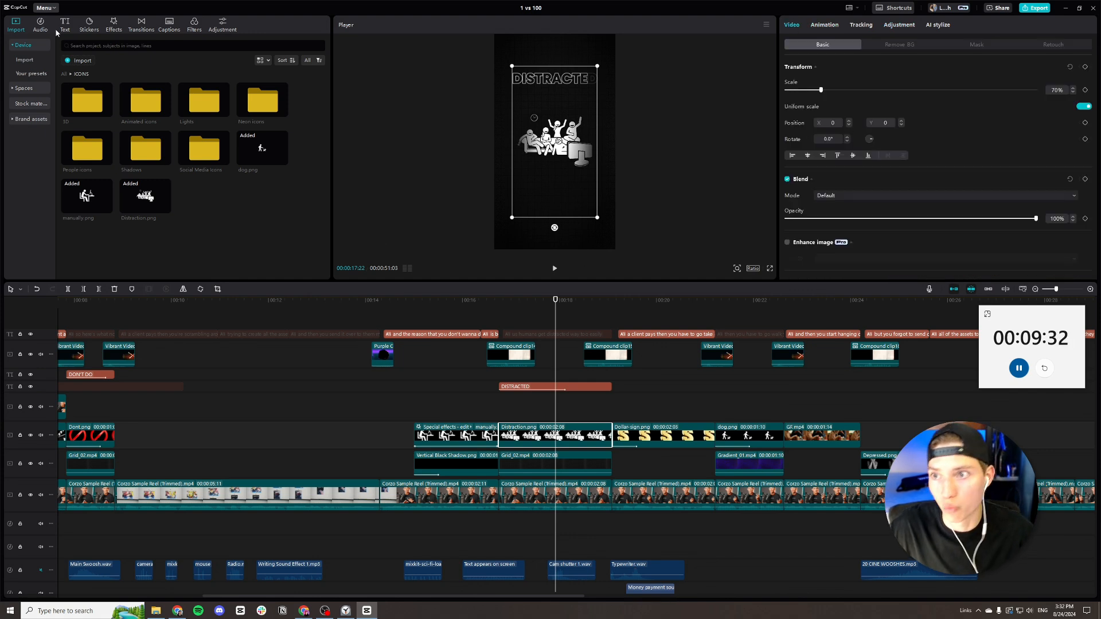
{"action": "left_click", "coordinate": [115, 25]}
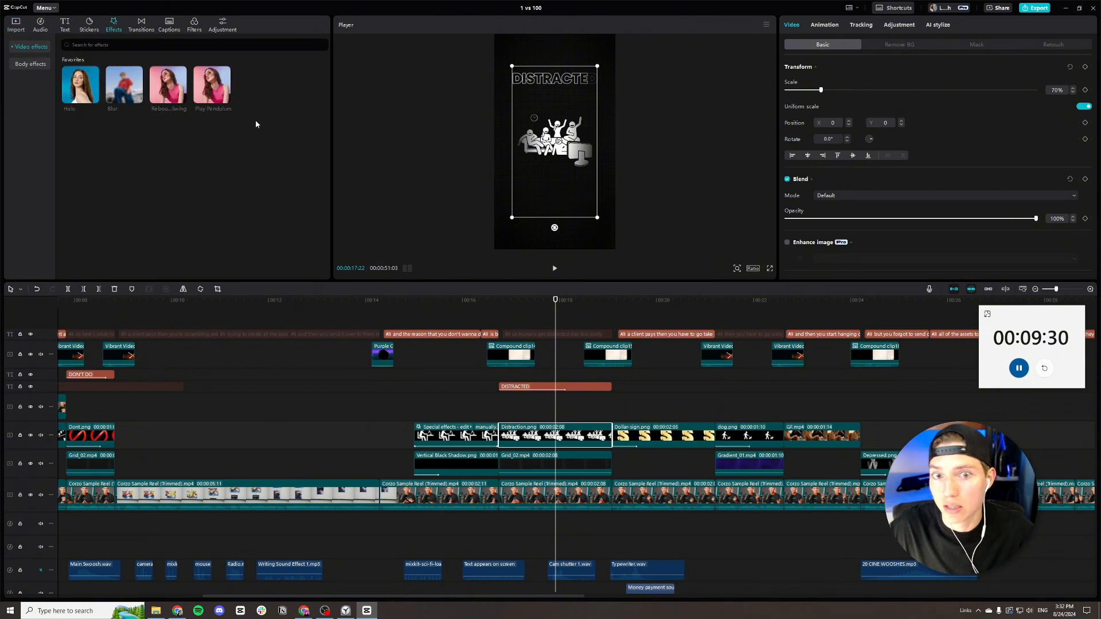
{"action": "left_click_drag", "start_coordinate": [143, 84], "coordinate": [537, 435]}
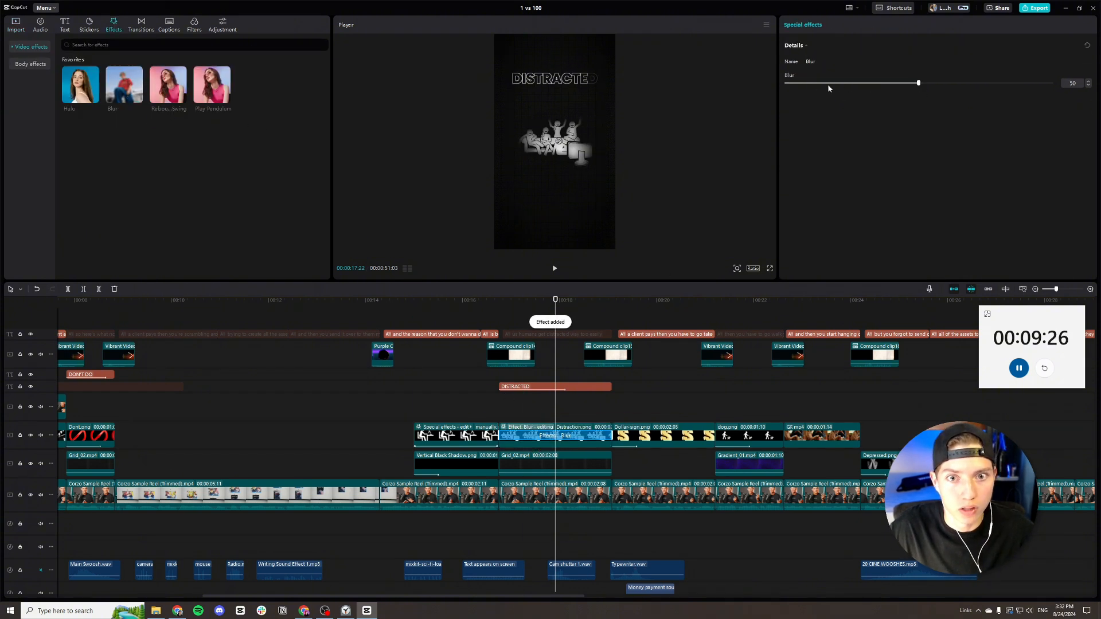
{"action": "left_click_drag", "start_coordinate": [916, 84], "coordinate": [829, 95]}
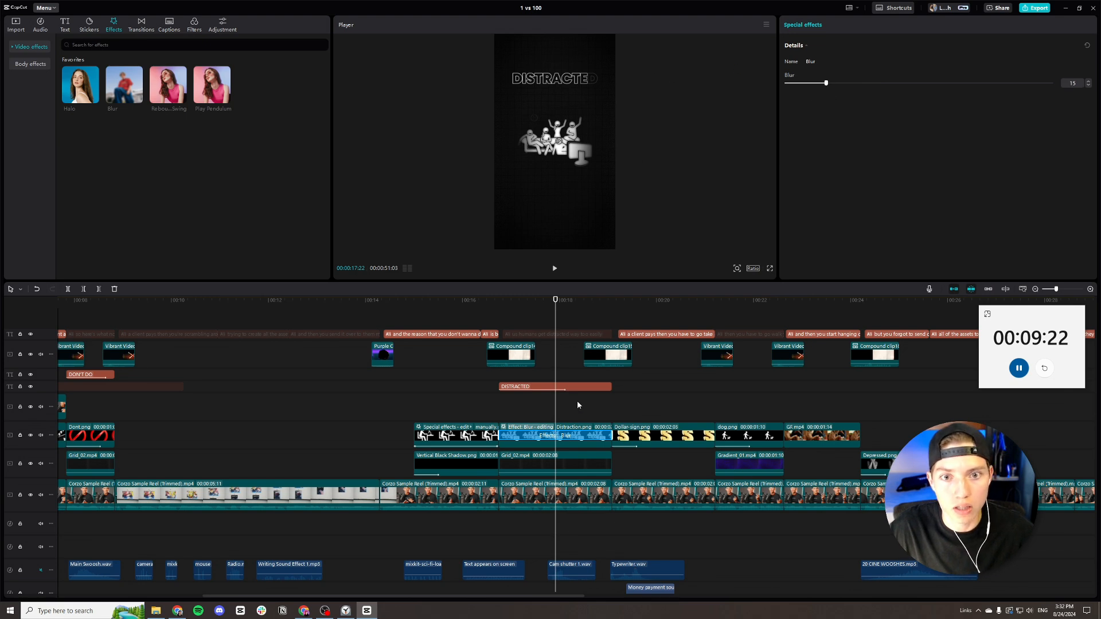
Add the Play Pendulum effect to Distraction.png with Twist 0, Strength 8 and Speed 64.
{"action": "left_click", "coordinate": [575, 445]}
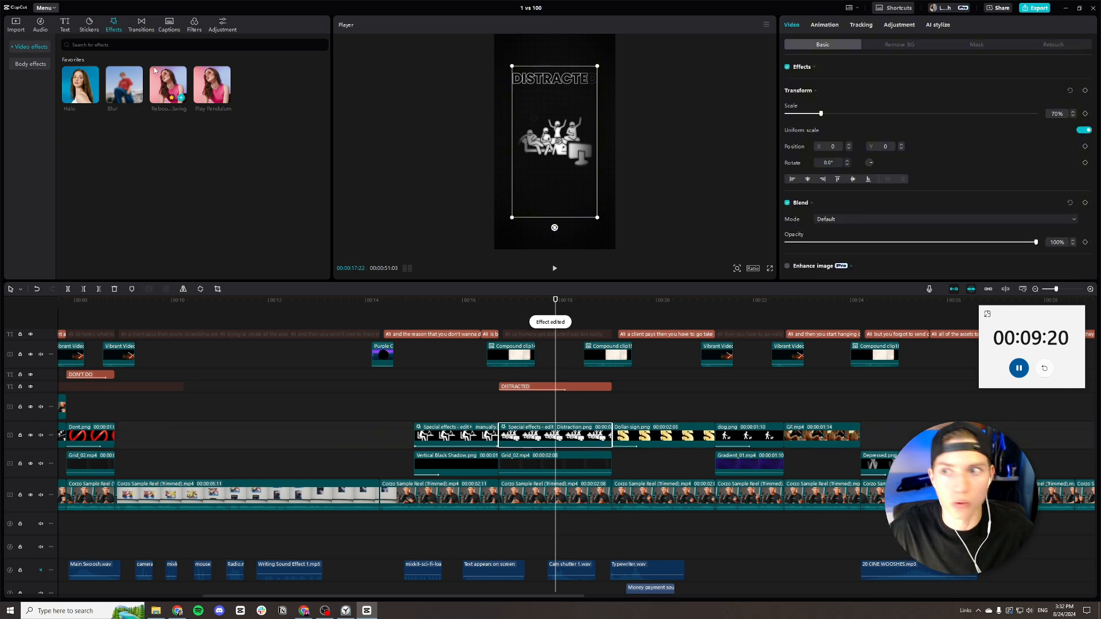
{"action": "left_click_drag", "start_coordinate": [212, 85], "coordinate": [551, 437]}
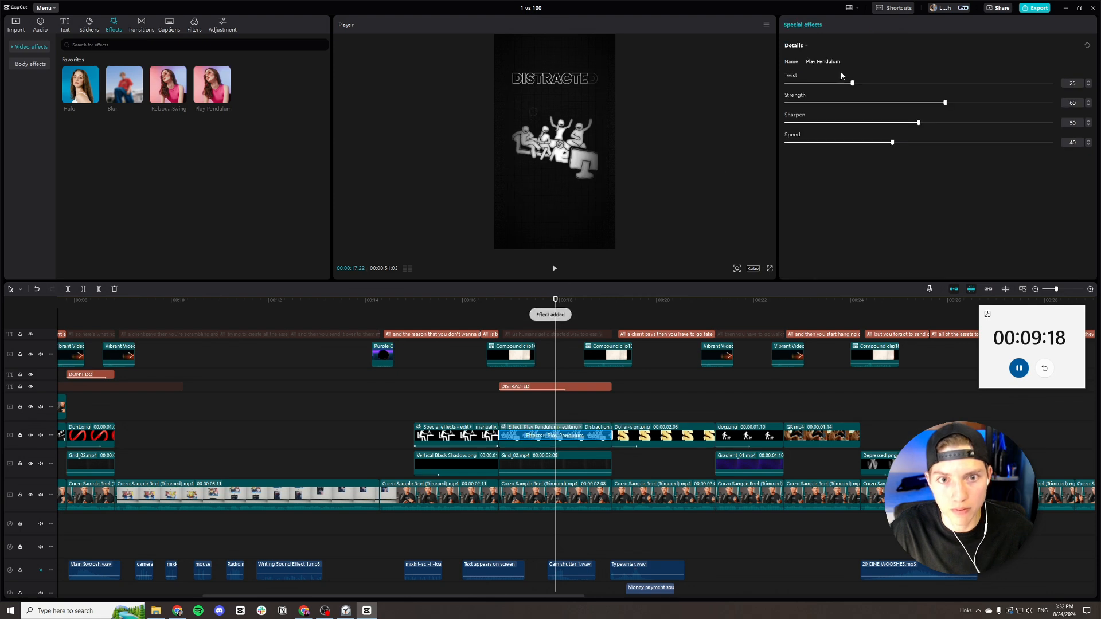
{"action": "left_click_drag", "start_coordinate": [853, 83], "coordinate": [786, 83]}
{"action": "left_click_drag", "start_coordinate": [946, 103], "coordinate": [807, 103]}
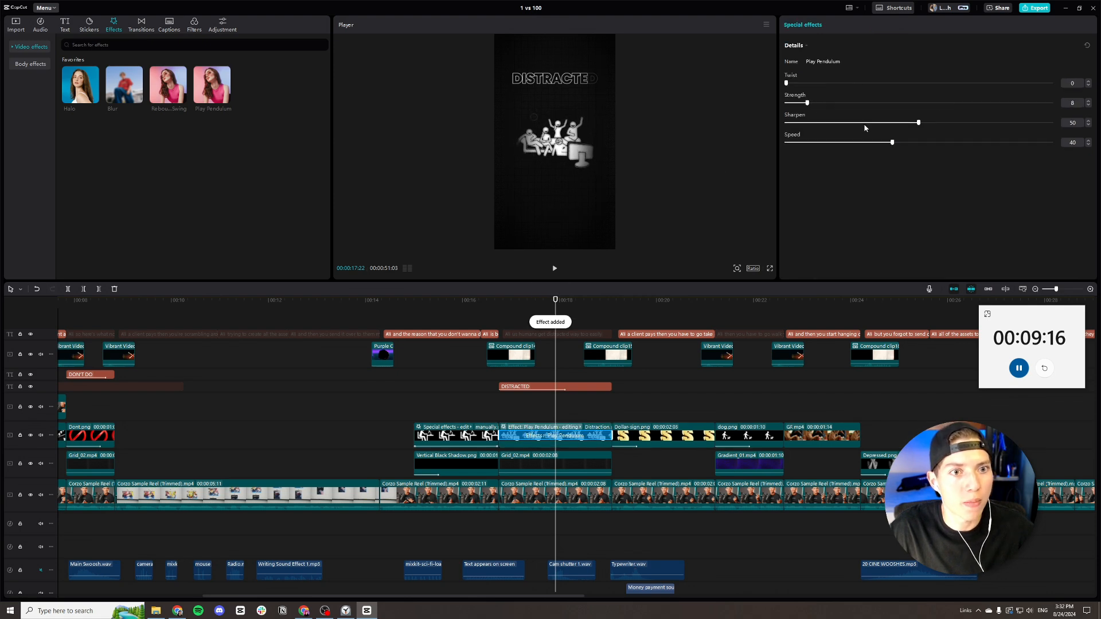
{"action": "left_click_drag", "start_coordinate": [893, 143], "coordinate": [957, 143]}
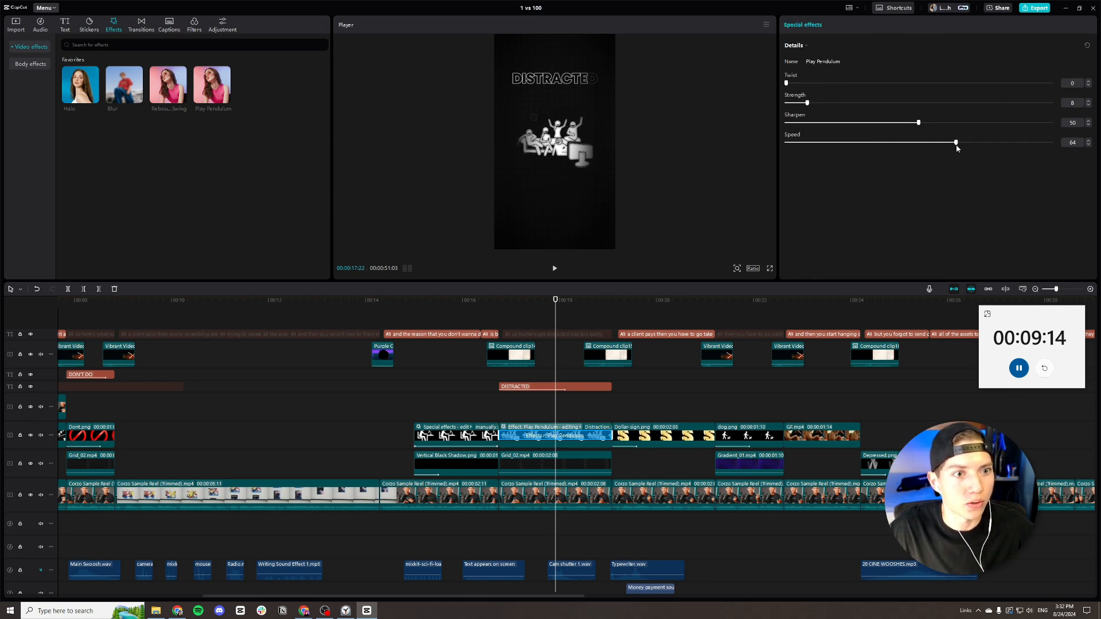
Apply the Pendulum 2 combo animation to Distraction.png and play it back.
{"action": "left_click", "coordinate": [585, 436]}
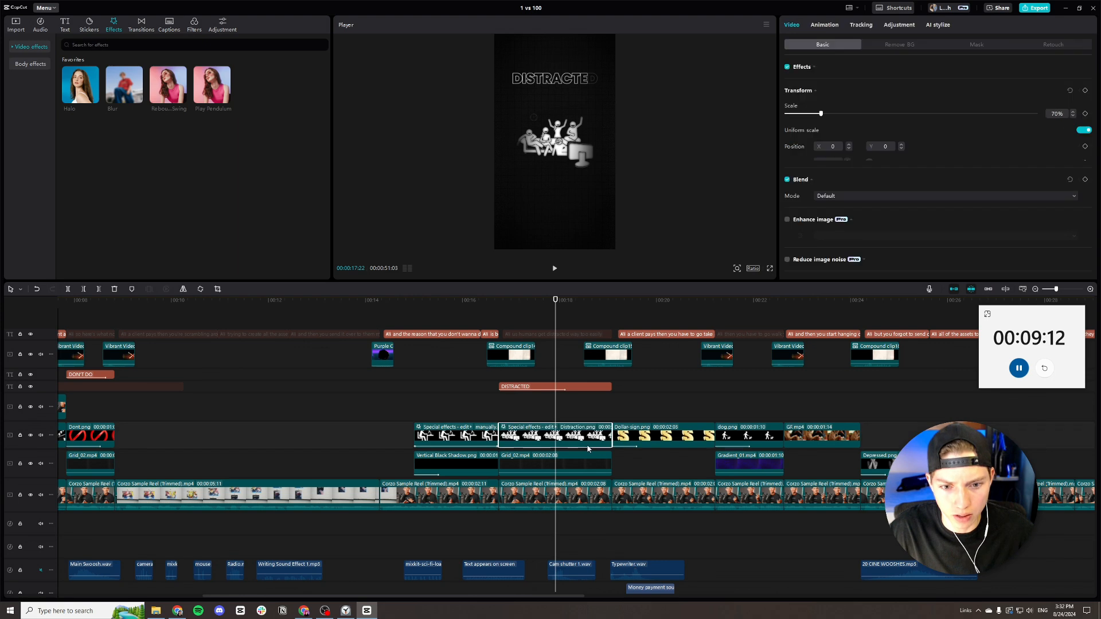
{"action": "left_click", "coordinate": [824, 24]}
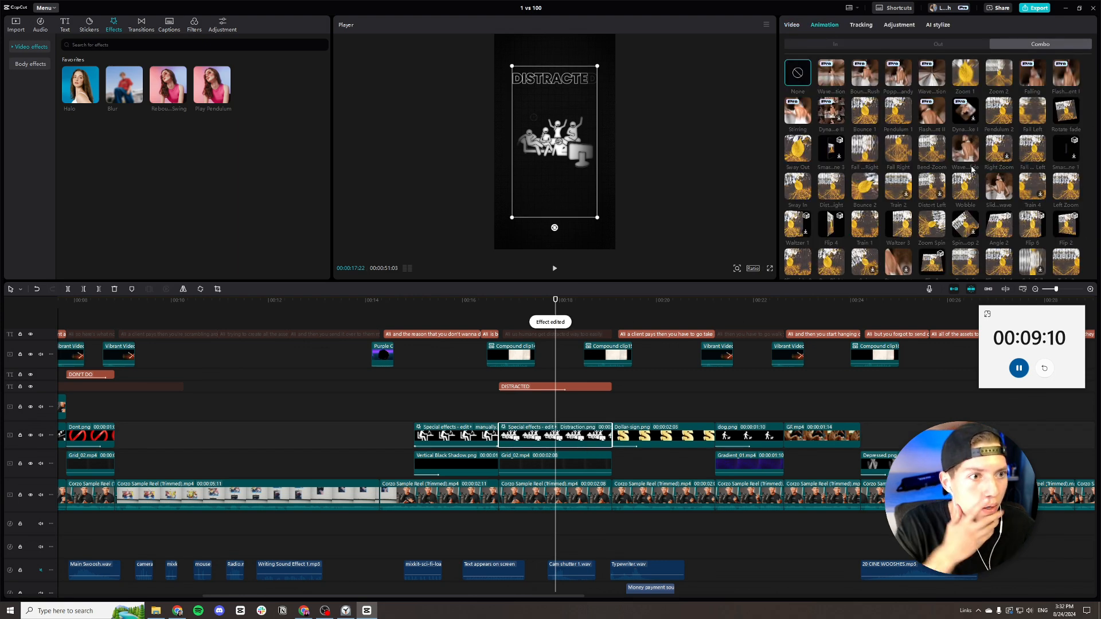
{"action": "left_click", "coordinate": [1000, 115]}
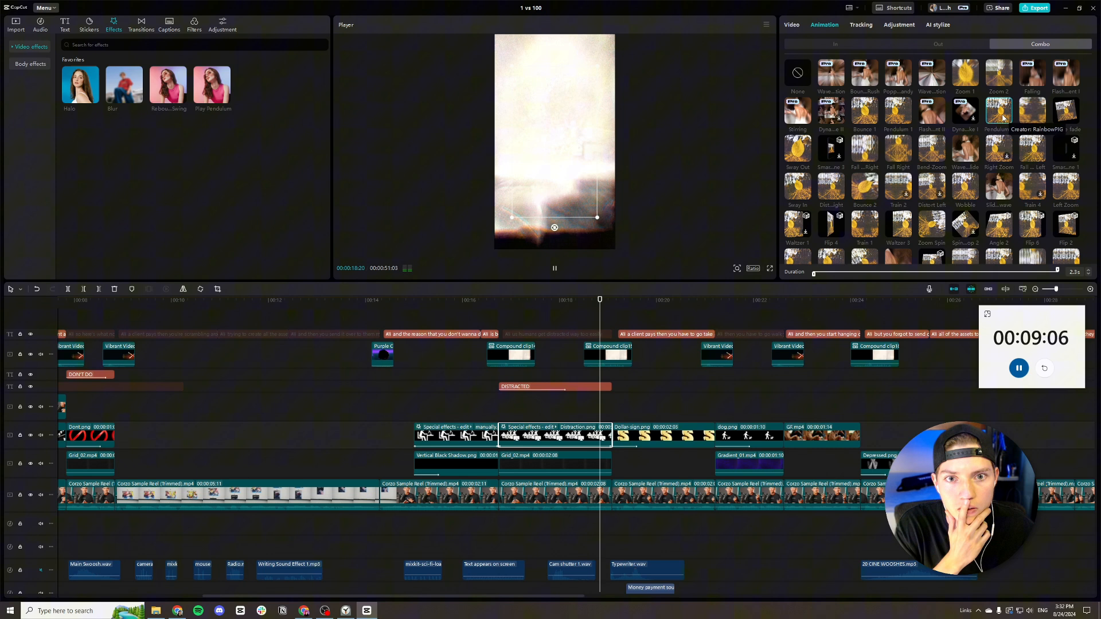
{"action": "key", "text": "space"}
Move Distraction.png to the track above, extend it to 4 seconds and stretch its combo animation to 4.0 s.
{"action": "left_click_drag", "start_coordinate": [591, 440], "coordinate": [693, 403]}
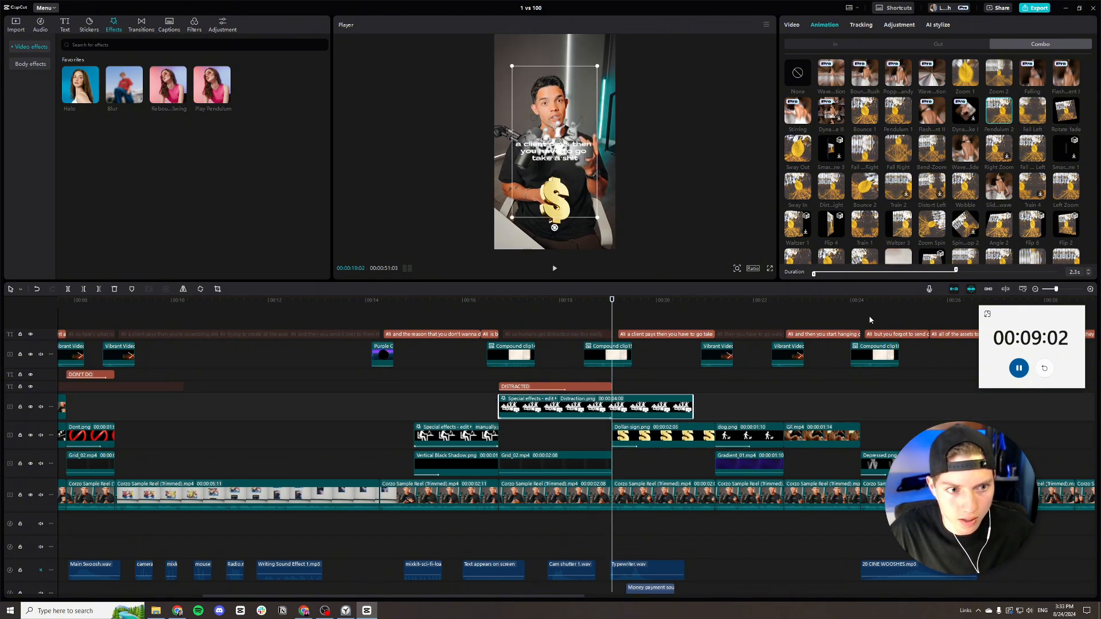
{"action": "left_click_drag", "start_coordinate": [956, 273], "coordinate": [1058, 274]}
{"action": "left_click", "coordinate": [499, 300]}
{"action": "key", "text": "space"}
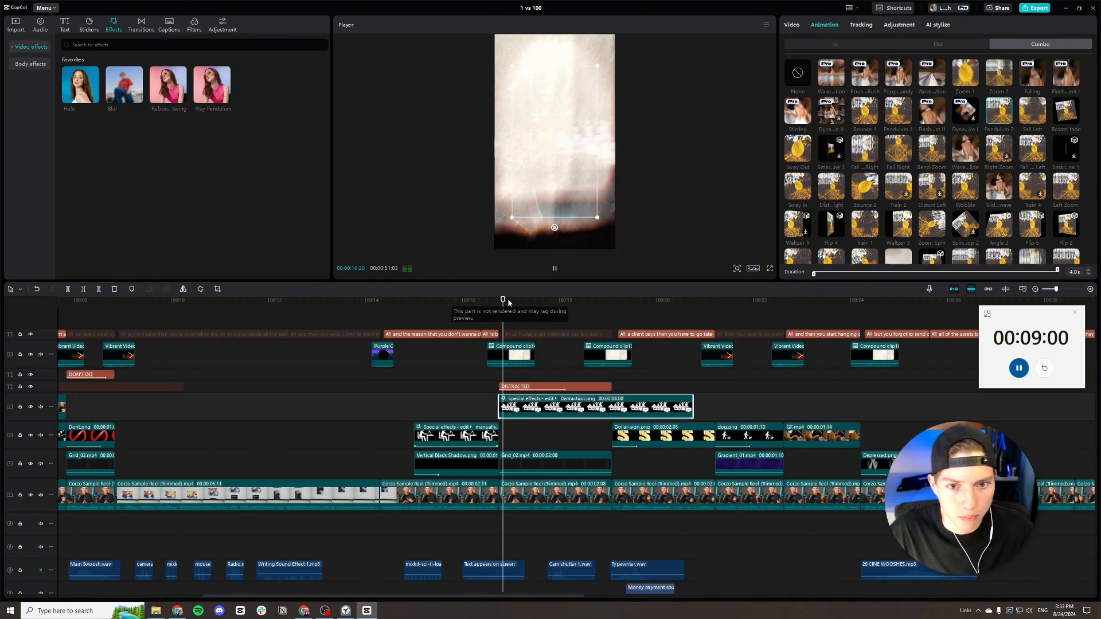
{"action": "key", "text": "space"}
Shift the Distraction.png graphic slightly left in the frame and preview the section in full screen.
{"action": "left_click_drag", "start_coordinate": [547, 182], "coordinate": [536, 180]}
{"action": "left_click", "coordinate": [481, 311]}
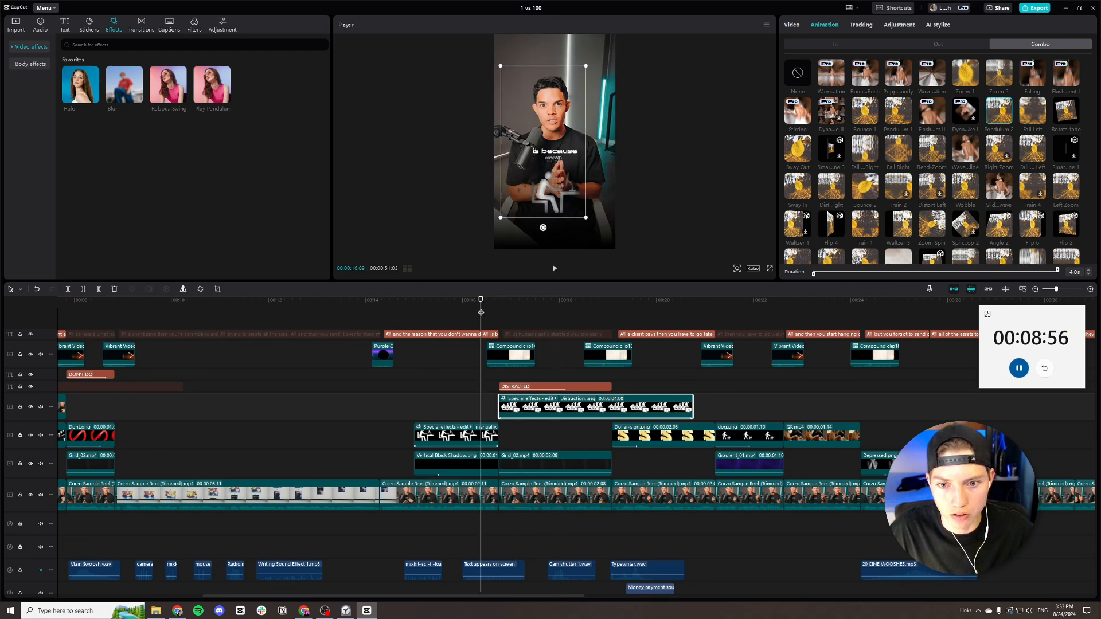
{"action": "key", "text": "ctrl+f"}
{"action": "key", "text": "space"}
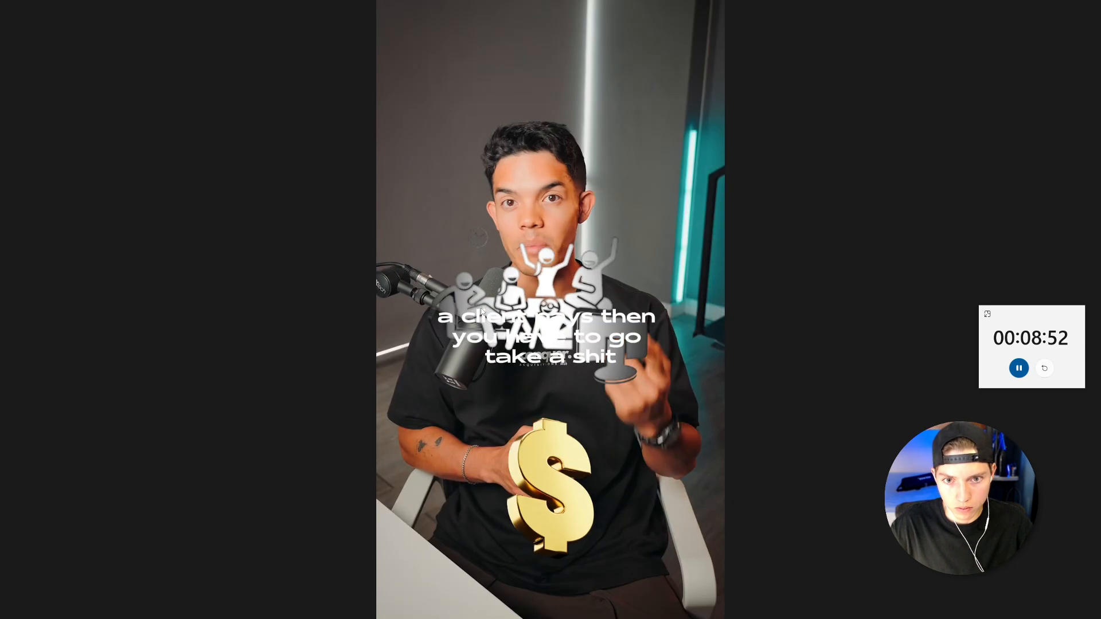
{"action": "key", "text": "space"}
{"action": "key", "text": "Escape"}
Turn Distraction.png into a compound clip and fit it back into the gap before Dollar-sign.png, ending with the DISTRACTED title.
{"action": "right_click", "coordinate": [636, 409]}
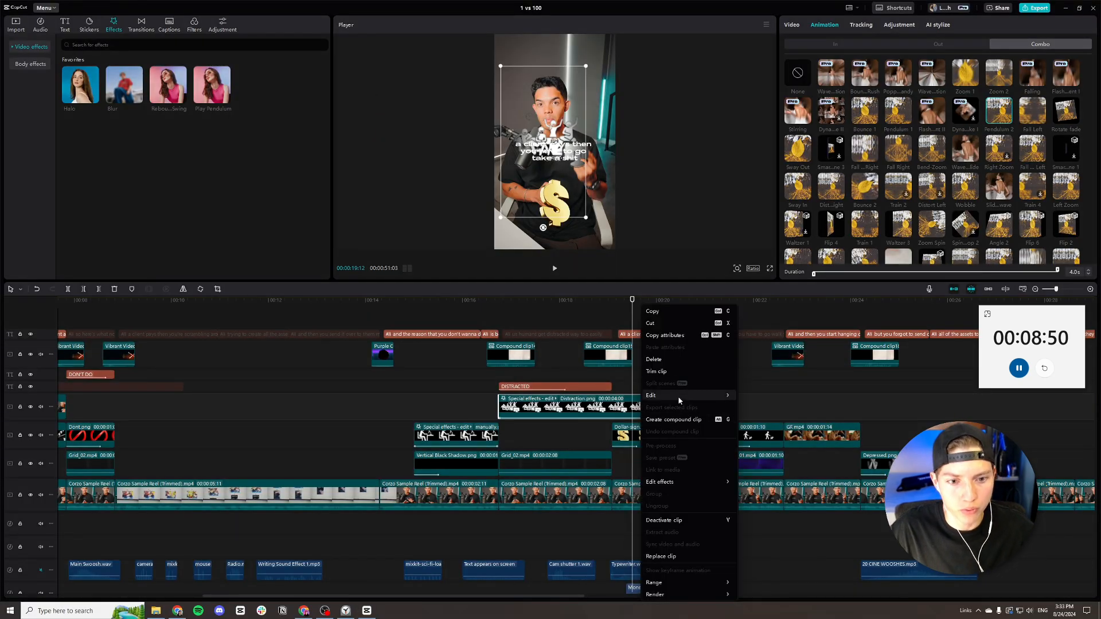
{"action": "left_click", "coordinate": [688, 422]}
{"action": "left_click_drag", "start_coordinate": [691, 405], "coordinate": [551, 418]}
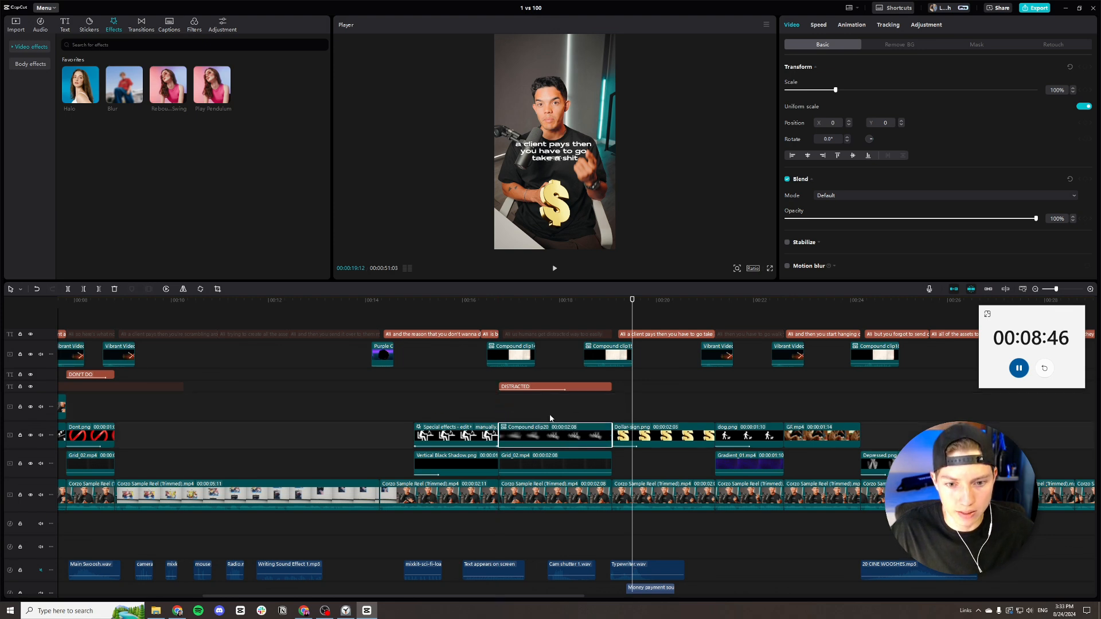
Replace the white compound-clip transition at the end of the DISTRACTED section with a copy of the purple transition clip.
{"action": "mouse_move", "coordinate": [573, 324]}
{"action": "left_mouse_down"}
{"action": "mouse_move", "coordinate": [618, 324]}
{"action": "mouse_move", "coordinate": [472, 320]}
{"action": "mouse_move", "coordinate": [577, 320]}
{"action": "left_mouse_up"}
{"action": "left_click", "coordinate": [611, 350]}
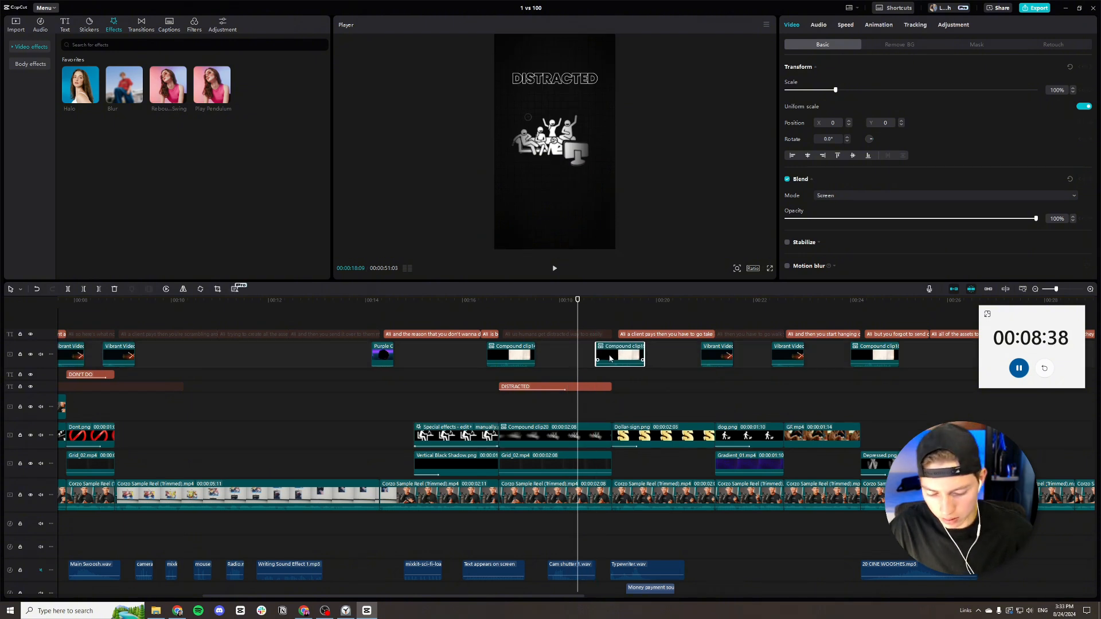
{"action": "key", "text": "Delete"}
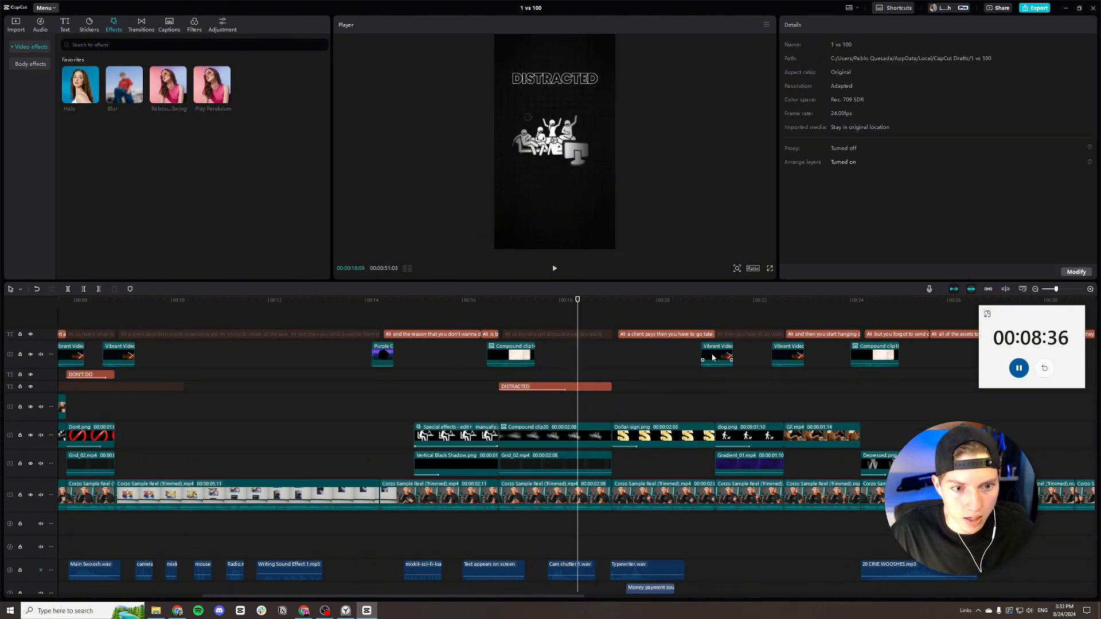
{"action": "left_click", "coordinate": [379, 357]}
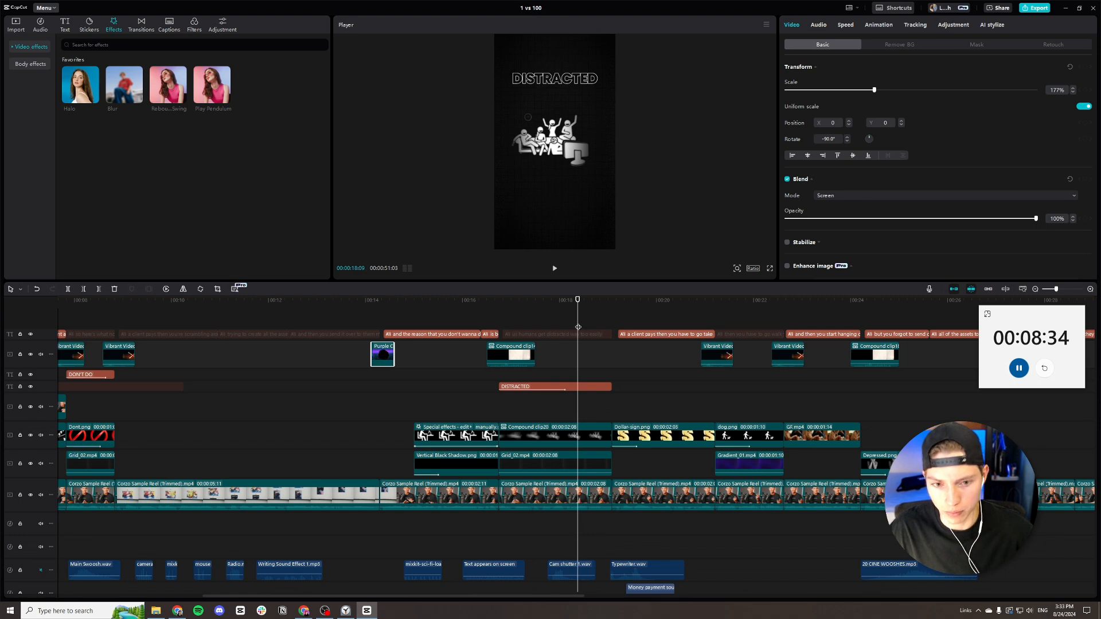
{"action": "left_click_drag", "start_coordinate": [579, 303], "coordinate": [603, 312]}
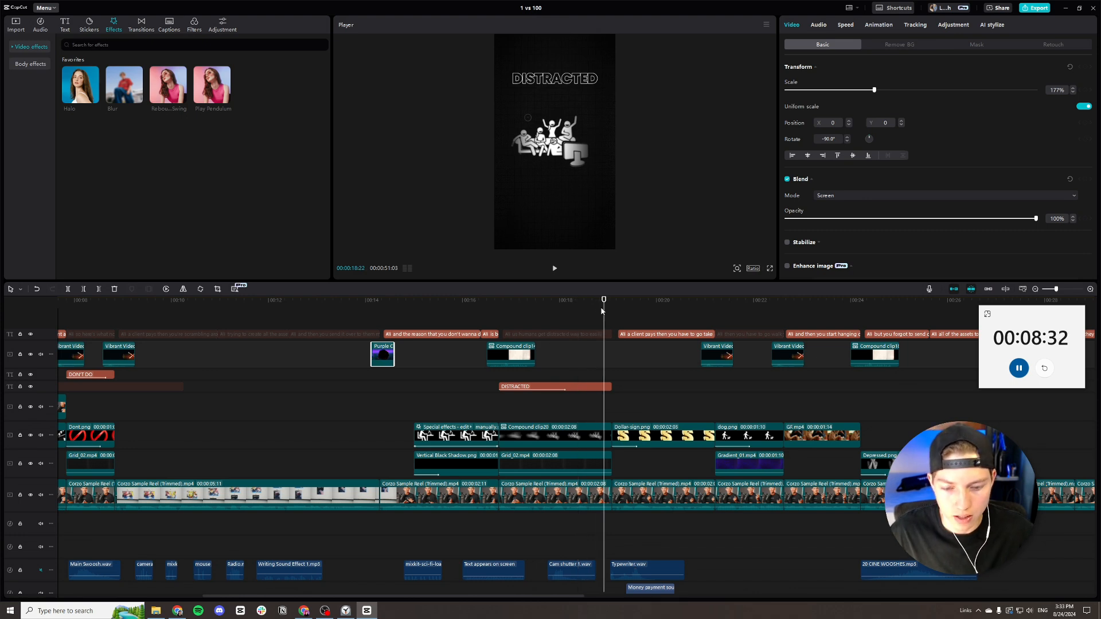
{"action": "key", "text": "ctrl+v"}
{"action": "key", "text": "space"}
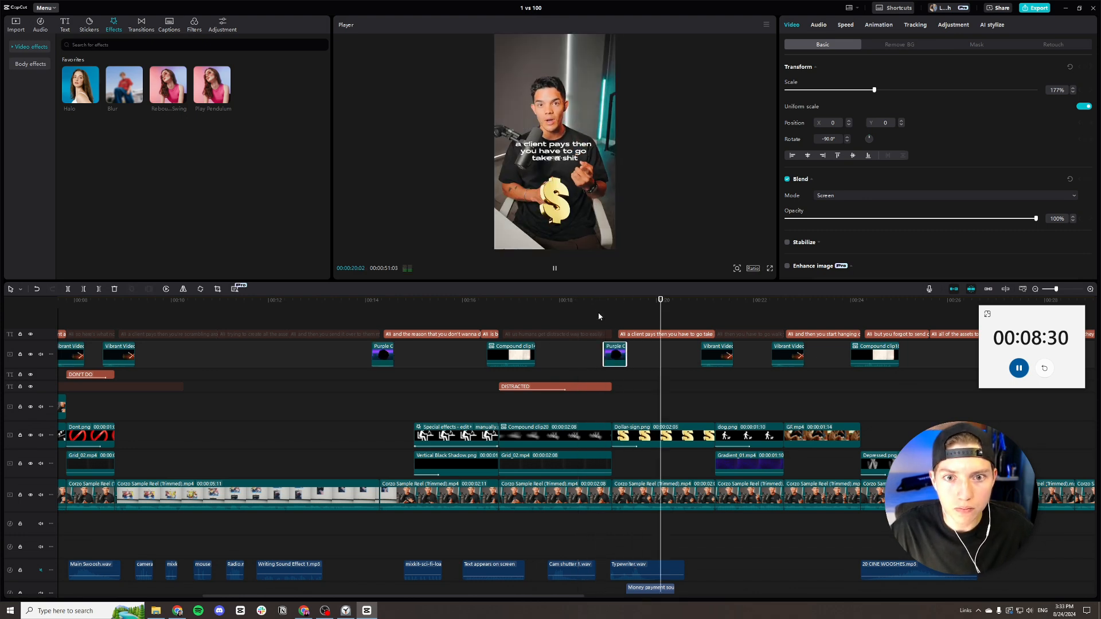
Lengthen the In animation of the Dollar-sign.png clip to 0.6 s.
{"action": "left_click", "coordinate": [608, 431]}
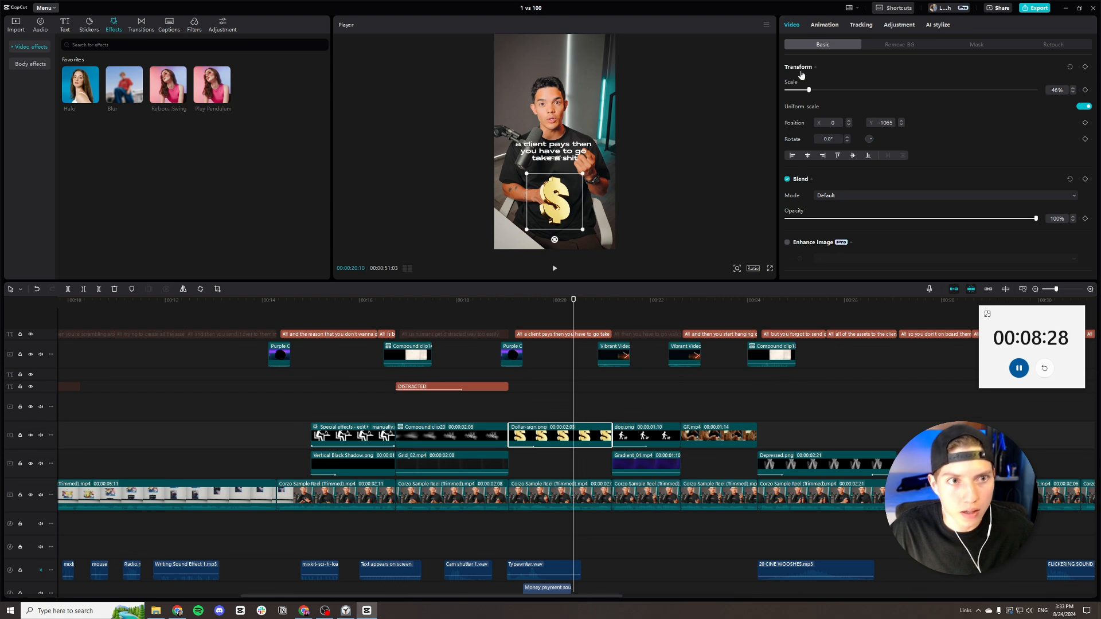
{"action": "left_click", "coordinate": [824, 26]}
{"action": "left_click", "coordinate": [811, 46]}
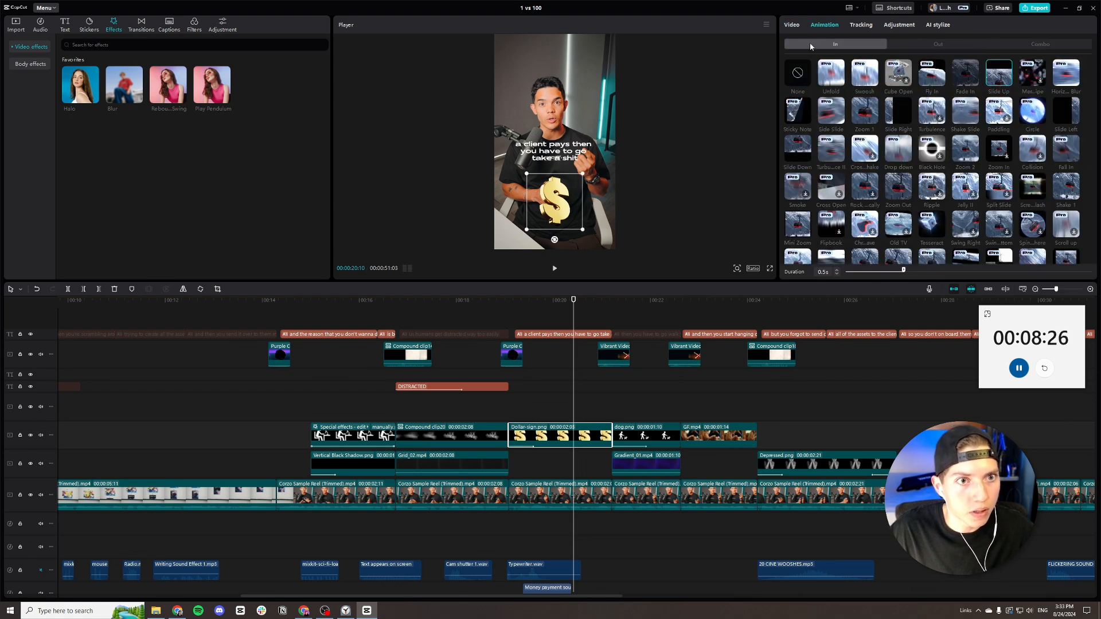
{"action": "left_click", "coordinate": [836, 268]}
Copy Vertical Black Shadow.png beneath Dollar-sign.png, extend it to that clip's full length and play back the section.
{"action": "scroll", "coordinate": [515, 411], "scroll_direction": "right", "scroll_amount": 5}
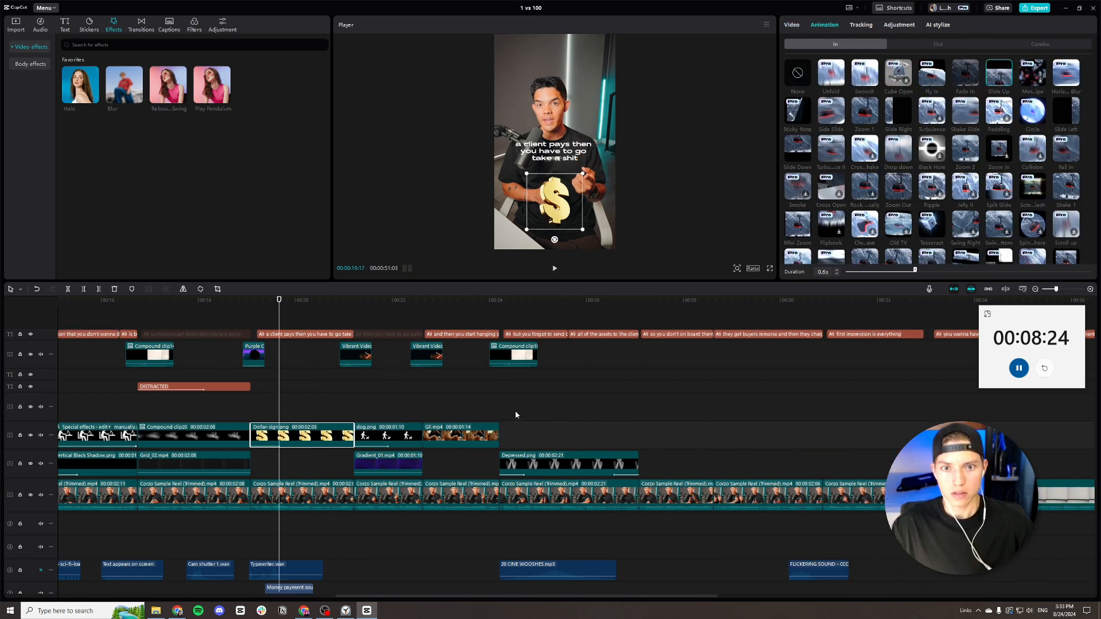
{"action": "scroll", "coordinate": [362, 410], "scroll_direction": "left", "scroll_amount": 6}
{"action": "scroll", "coordinate": [370, 404], "scroll_direction": "down", "scroll_amount": 1}
{"action": "left_click", "coordinate": [398, 430]}
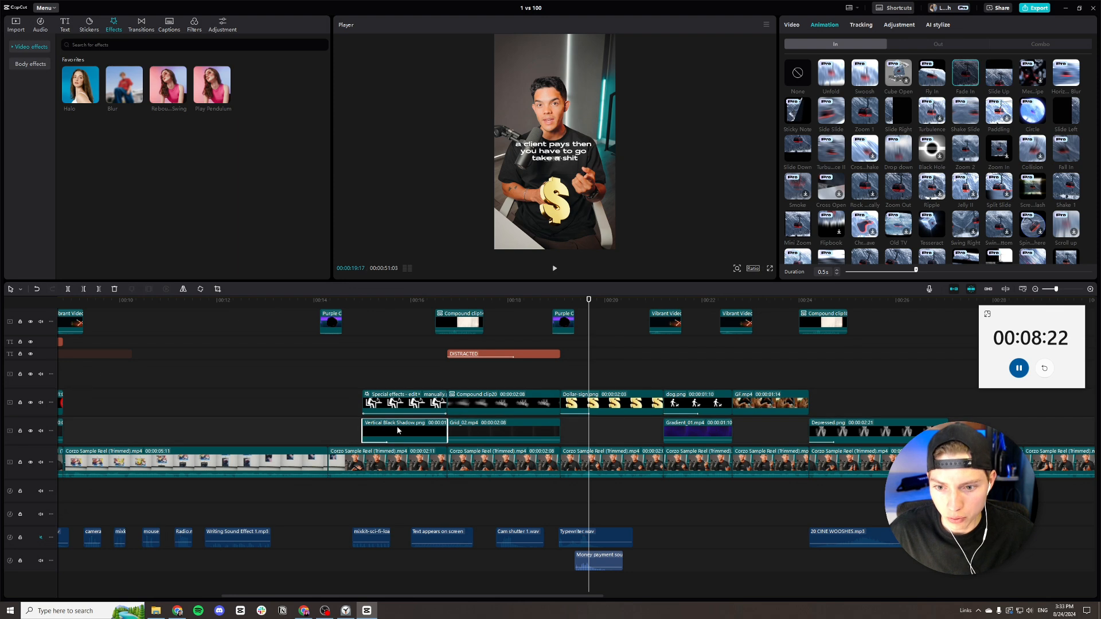
{"action": "left_click_drag", "start_coordinate": [570, 305], "coordinate": [561, 312]}
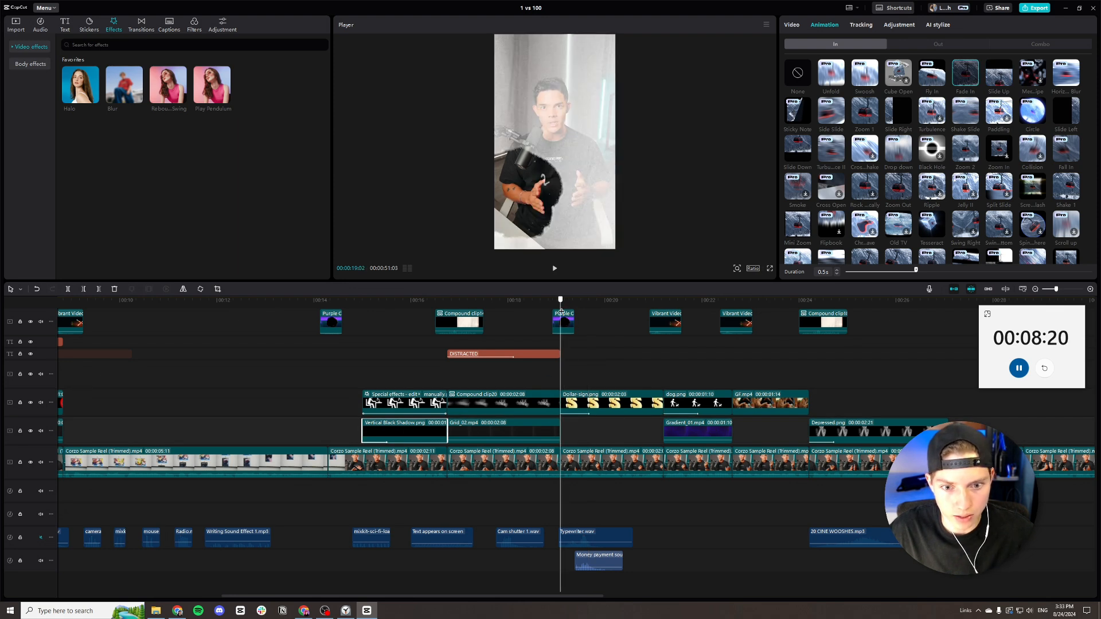
{"action": "key", "text": "ctrl+v"}
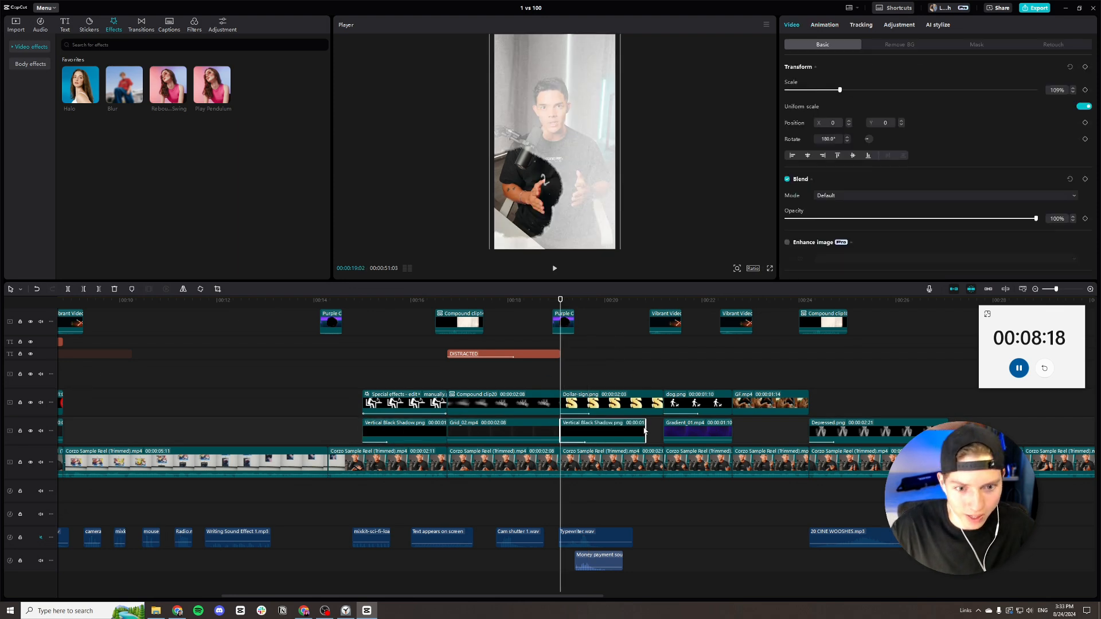
{"action": "left_click_drag", "start_coordinate": [645, 431], "coordinate": [664, 431]}
{"action": "key", "text": "space"}
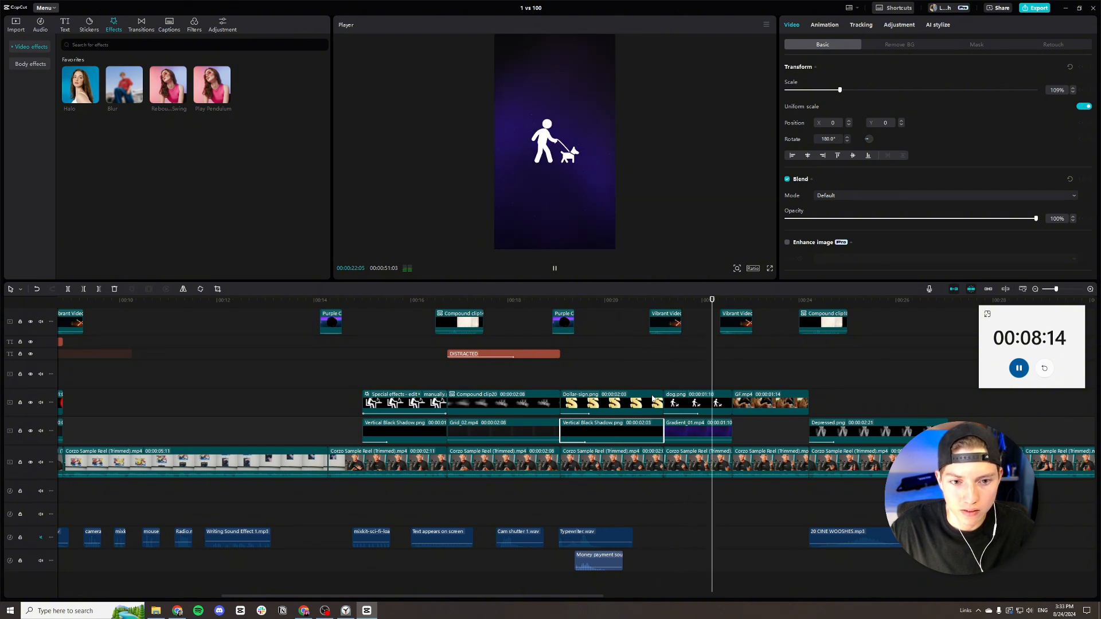
{"action": "left_click", "coordinate": [643, 301]}
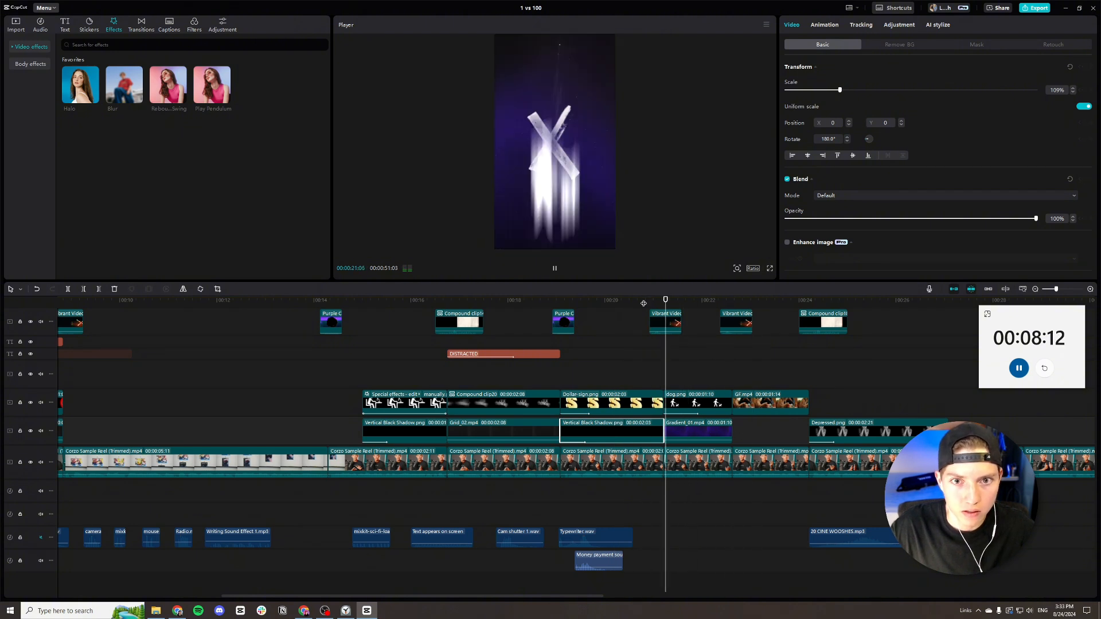
{"action": "key", "text": "space"}
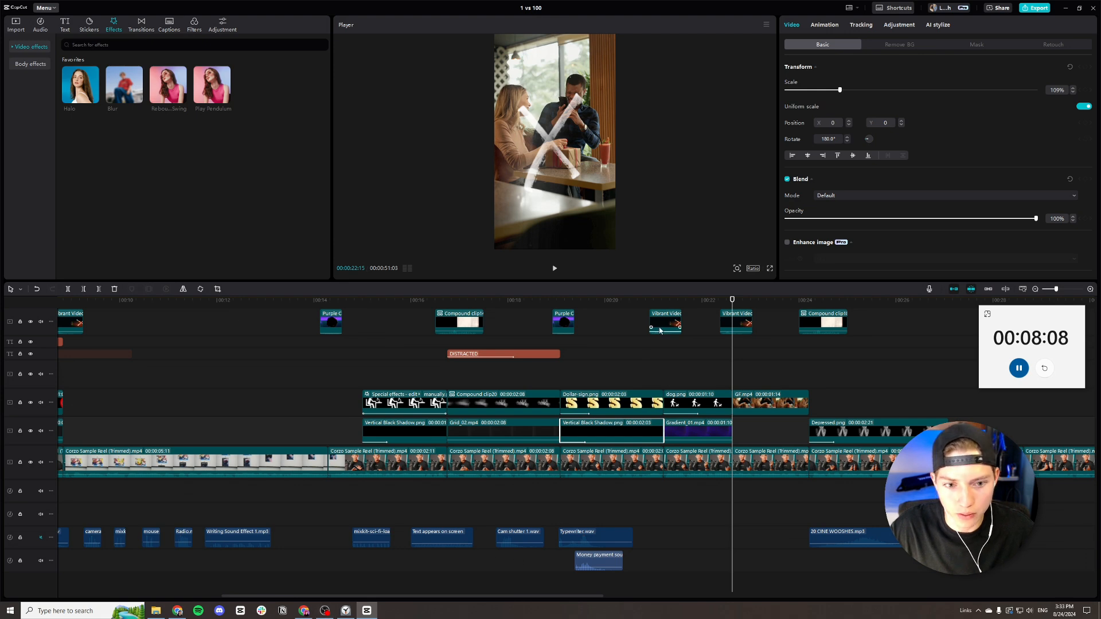
Switch to the Canva Reel Elements design, delete the watching-TV graphic and search the graphics for "shit emoji".
{"action": "left_click", "coordinate": [303, 610]}
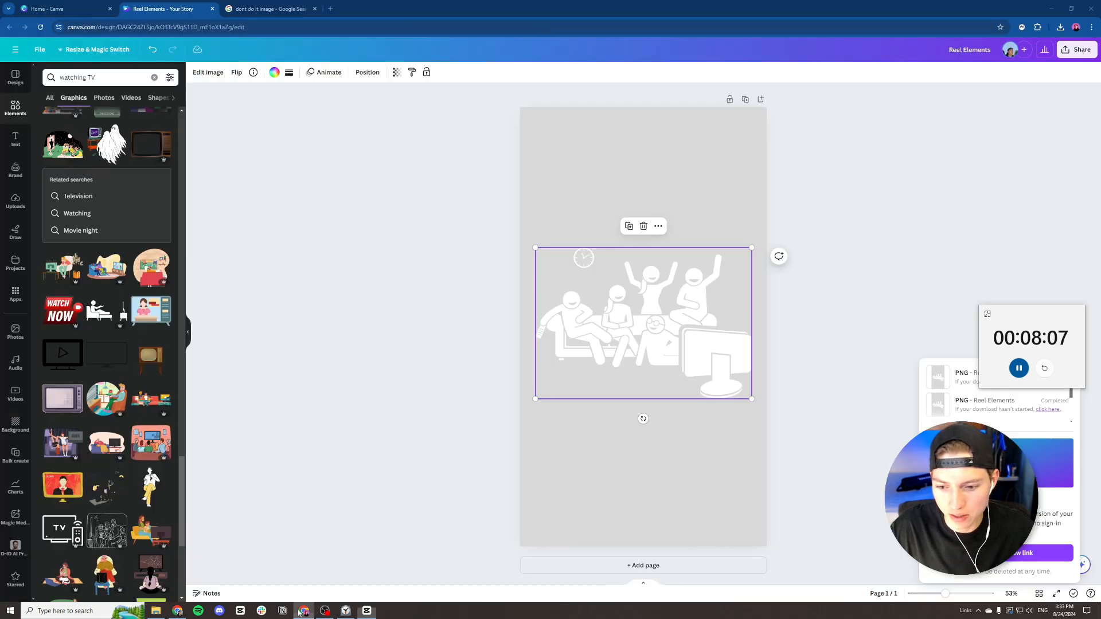
{"action": "left_click", "coordinate": [642, 227]}
{"action": "left_click", "coordinate": [103, 77]}
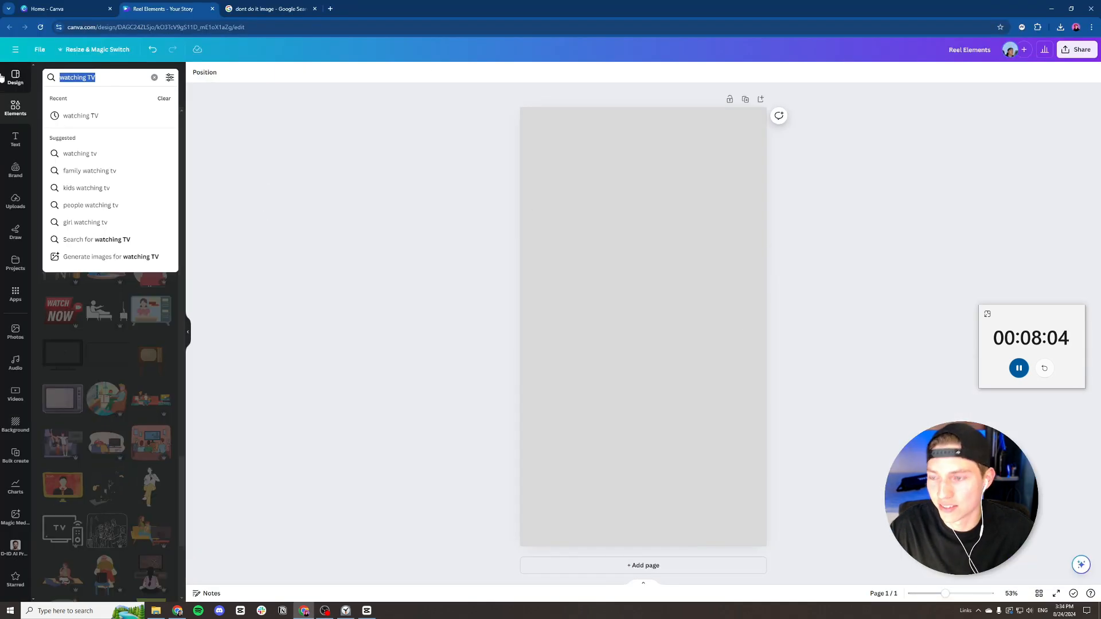
{"action": "type", "text": "shit"}
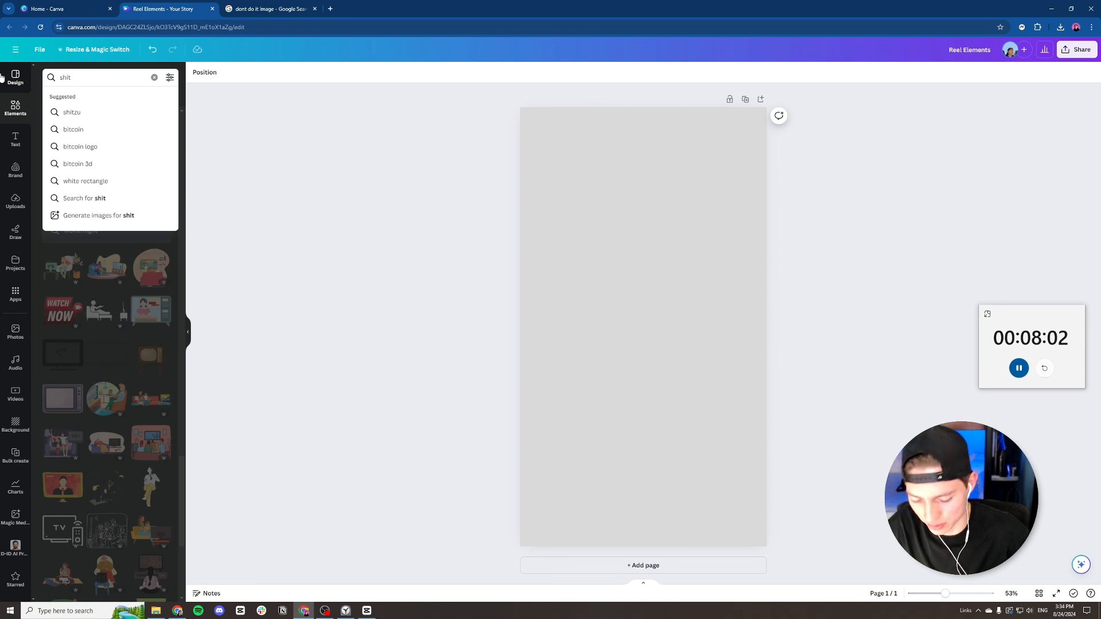
{"action": "type", "text": " emoji"}
{"action": "key", "text": "Return"}
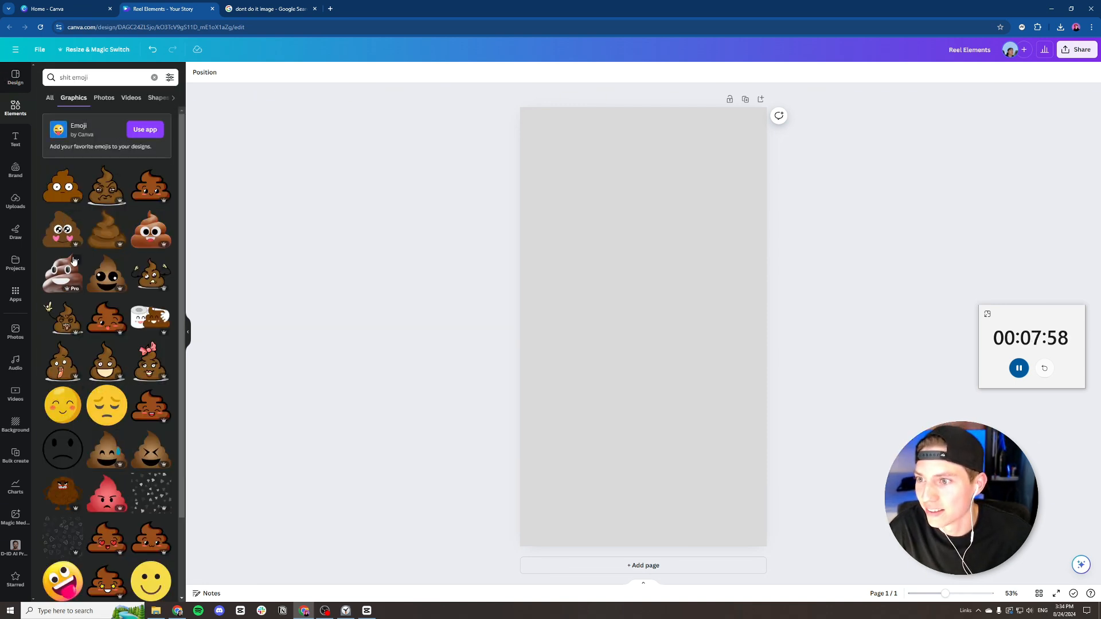
Add the first brown emoji with round white eyes and enlarge it to most of the page width.
{"action": "left_click", "coordinate": [58, 189]}
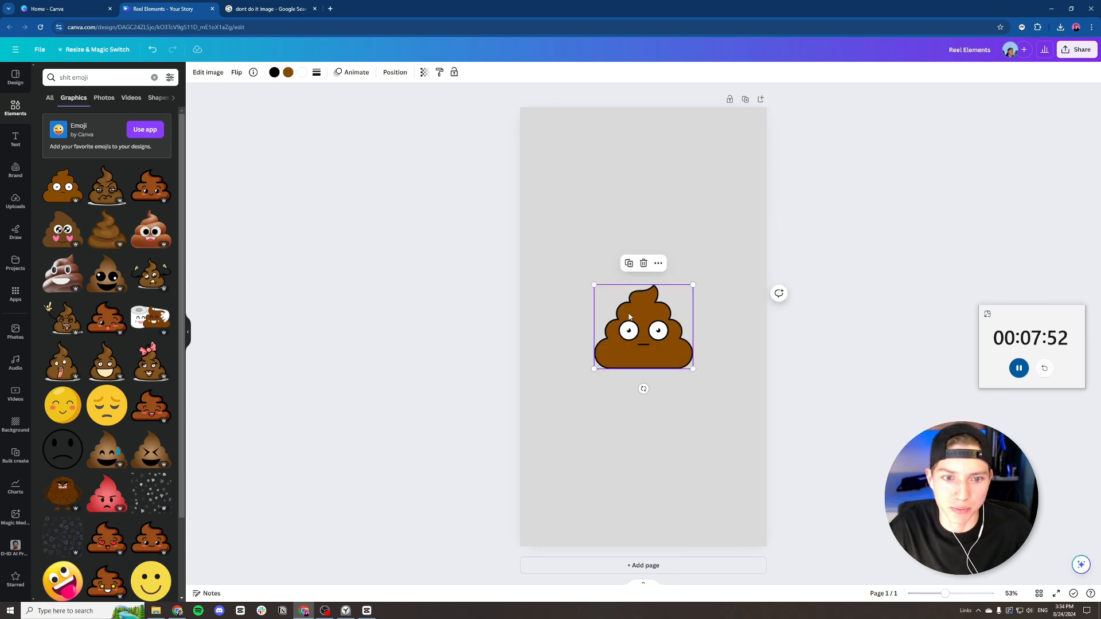
{"action": "left_click_drag", "start_coordinate": [593, 369], "coordinate": [574, 385]}
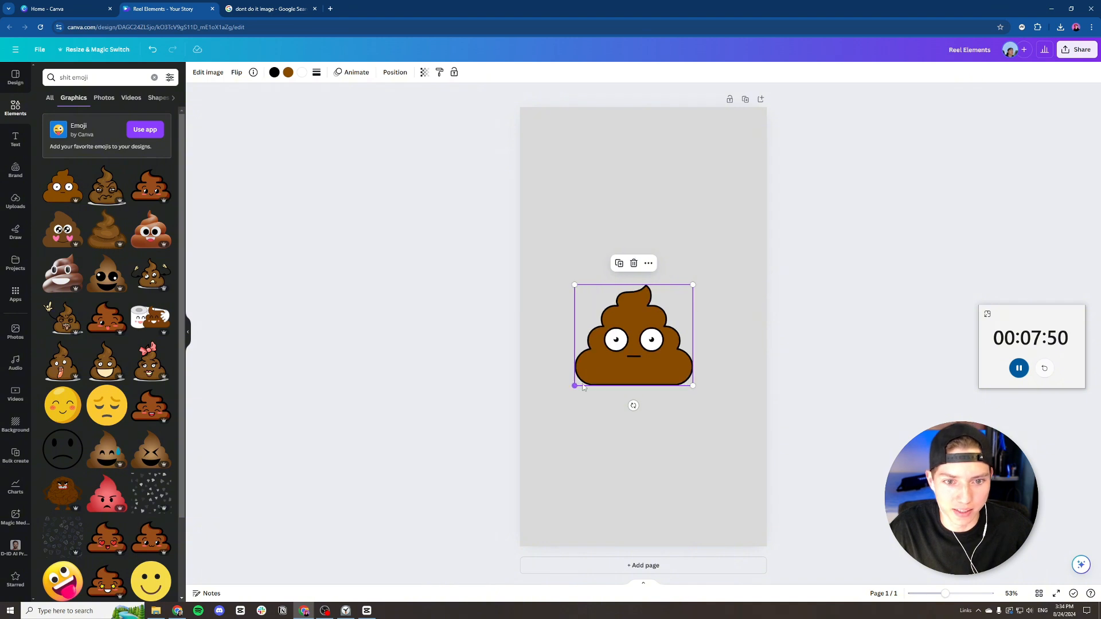
{"action": "left_click_drag", "start_coordinate": [694, 285], "coordinate": [728, 255]}
{"action": "left_click_drag", "start_coordinate": [575, 255], "coordinate": [546, 231]}
{"action": "left_click_drag", "start_coordinate": [730, 231], "coordinate": [752, 211]}
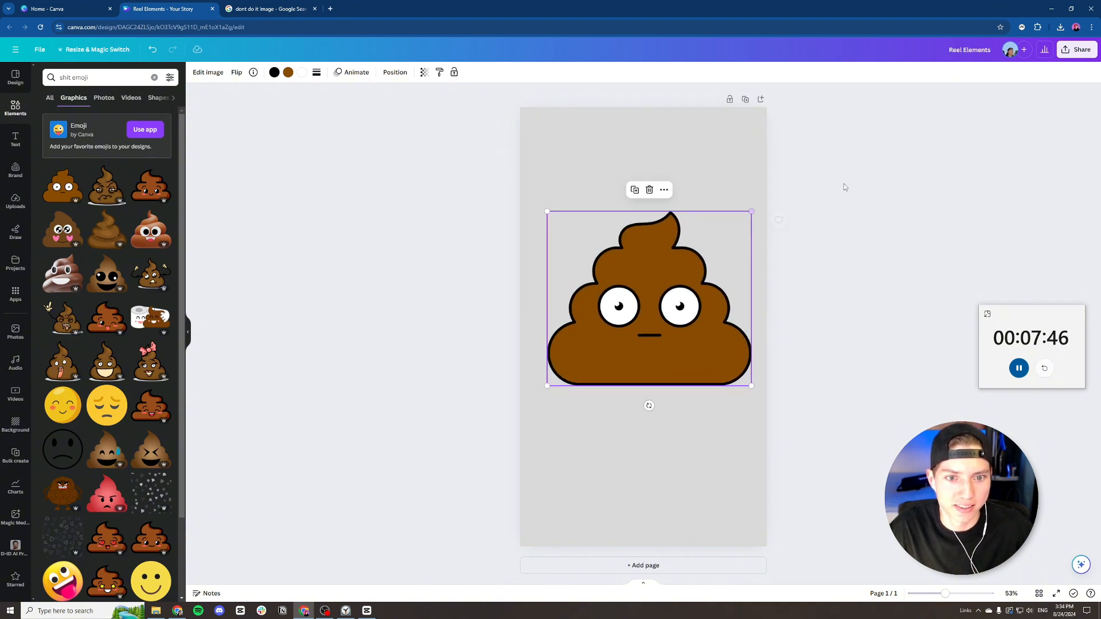
Download the design as a PNG with a transparent background, naming the file shit.
{"action": "left_click", "coordinate": [1078, 50]}
{"action": "left_click", "coordinate": [947, 226]}
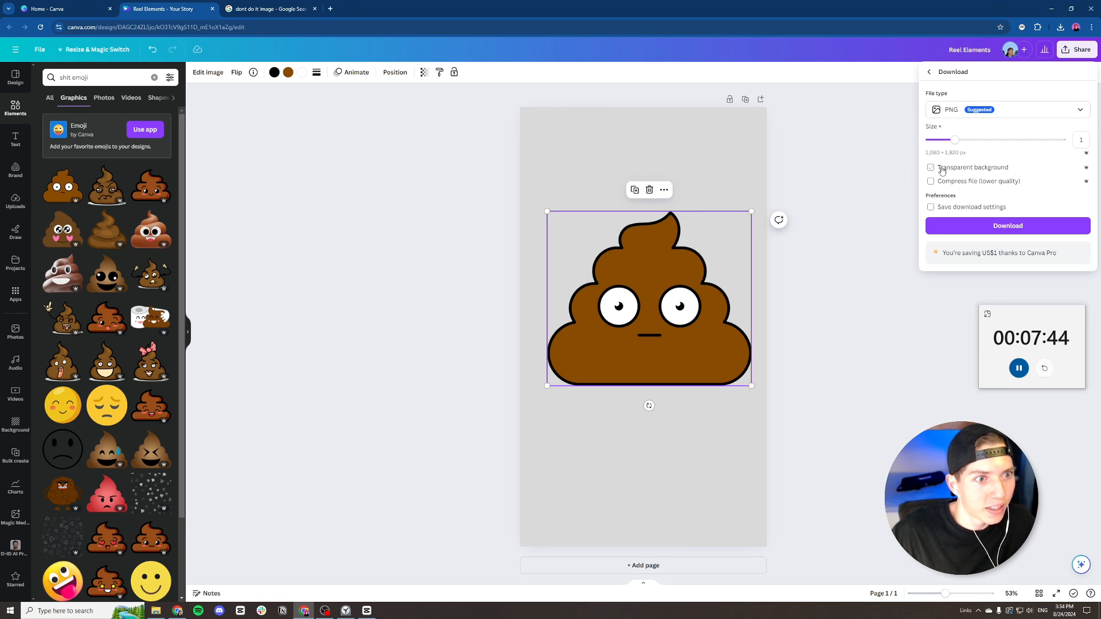
{"action": "left_click", "coordinate": [982, 224]}
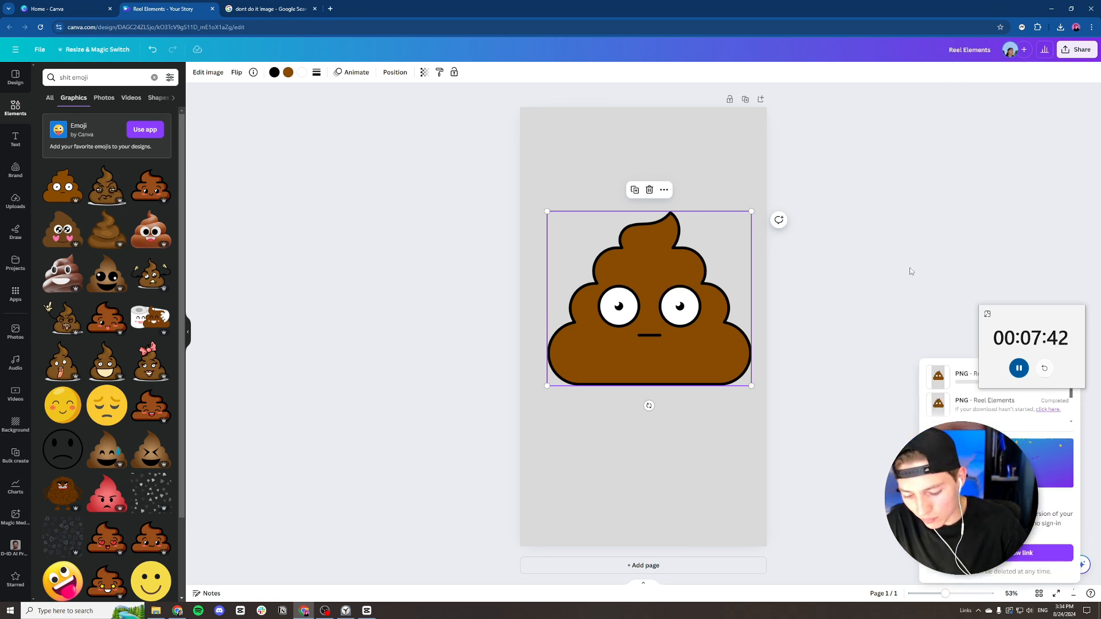
{"action": "type", "text": "shit"}
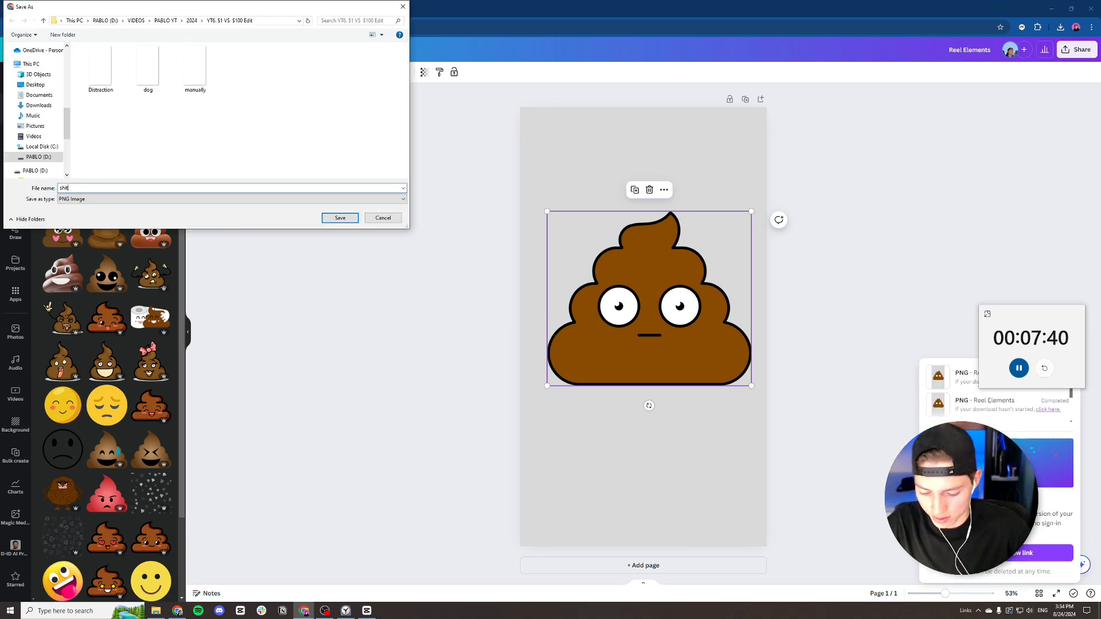
Switch to CapCut, import shit.png into the ICONS folder and place it on the track above Dollar-sign.png.
{"action": "key", "text": "alt+Tab"}
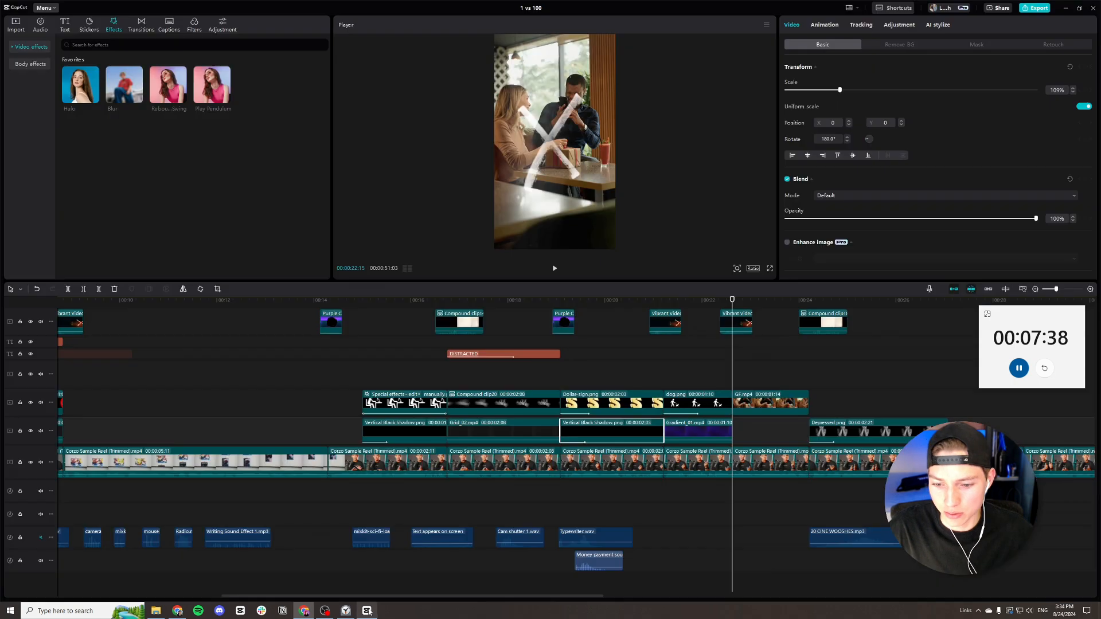
{"action": "left_click", "coordinate": [15, 26]}
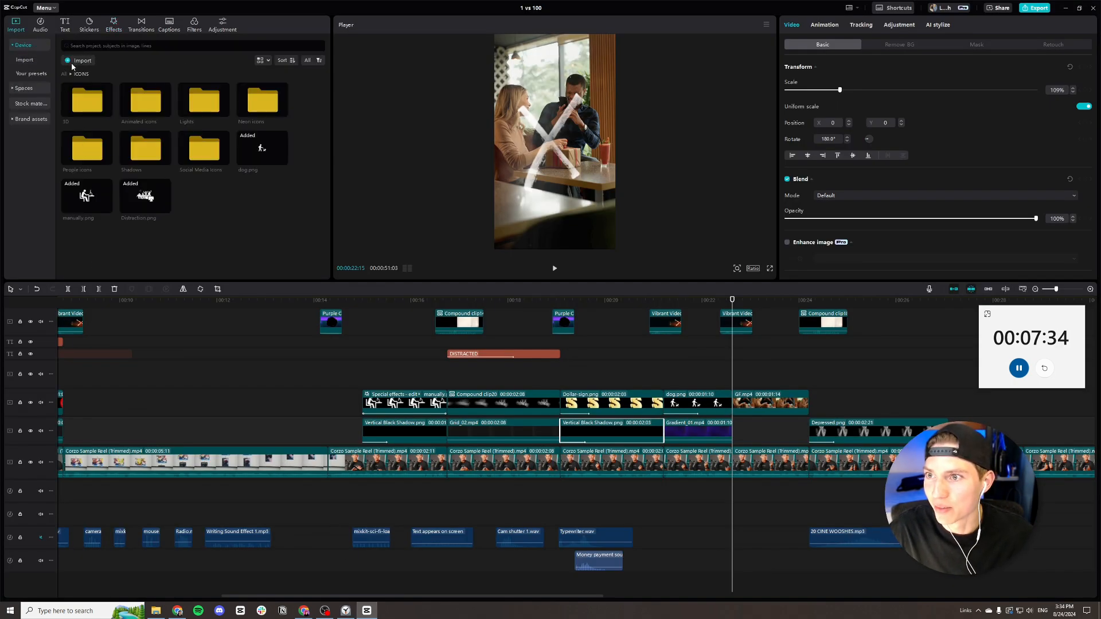
{"action": "left_click", "coordinate": [72, 65]}
{"action": "double_click", "coordinate": [337, 70]}
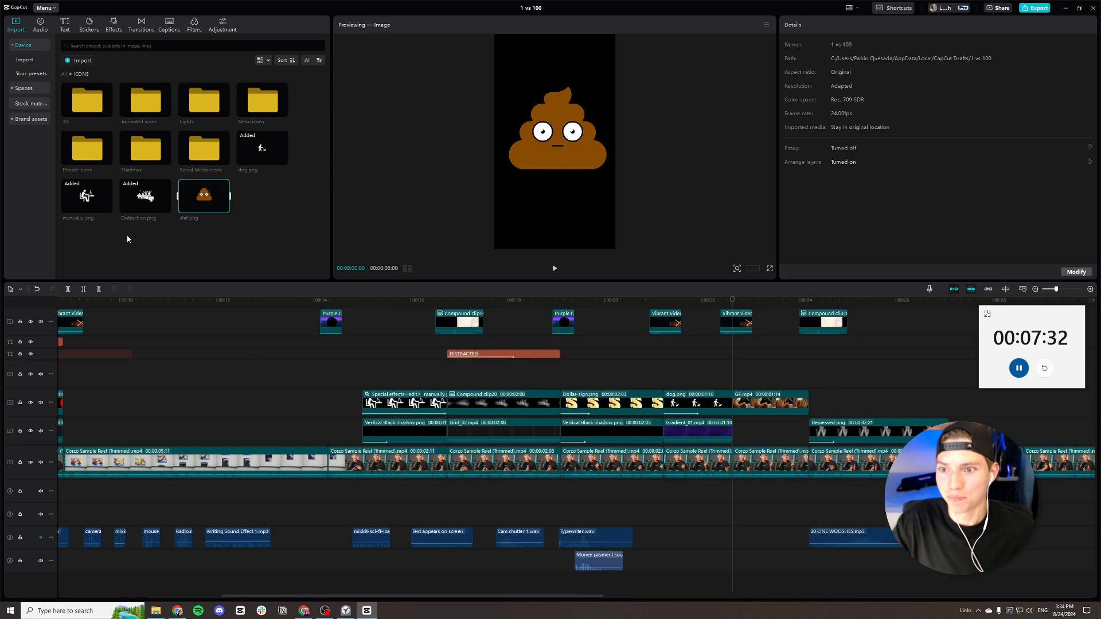
{"action": "left_click_drag", "start_coordinate": [212, 191], "coordinate": [607, 380]}
Play back the "take a shit" line and trim the end of Dollar-sign.png to just after the 20-second mark.
{"action": "left_click", "coordinate": [594, 302]}
{"action": "key", "text": "space"}
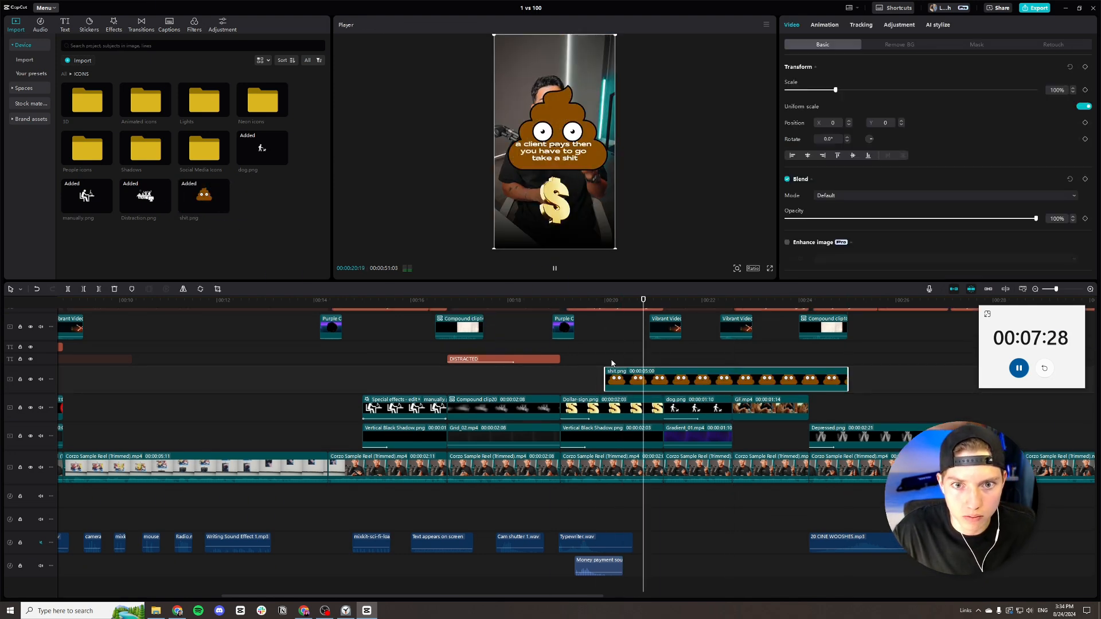
{"action": "key", "text": "space"}
{"action": "left_click", "coordinate": [615, 409]}
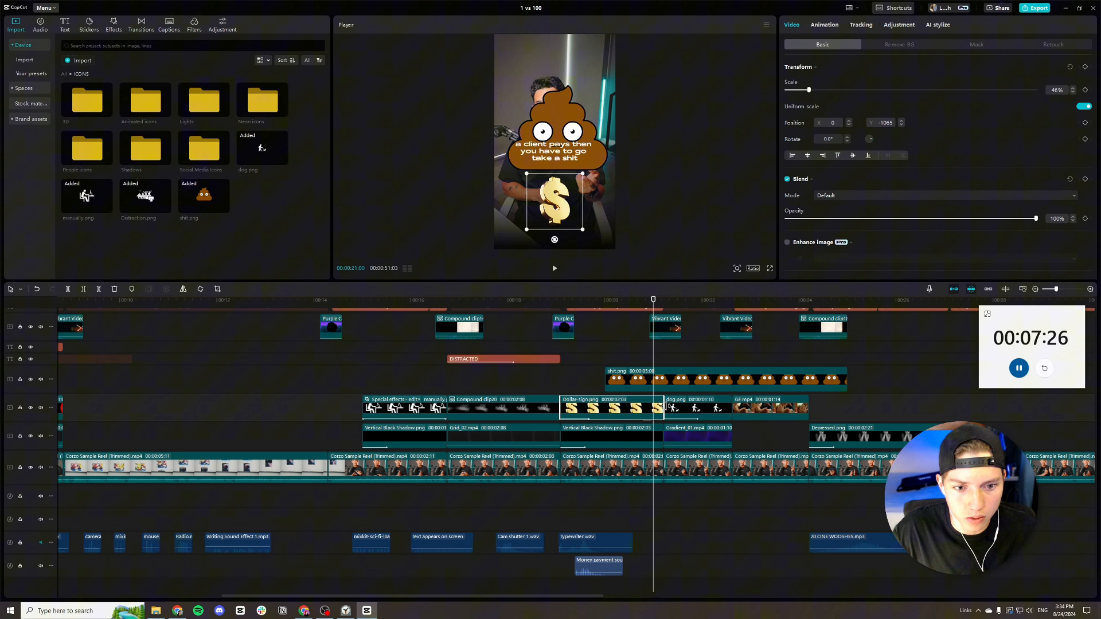
{"action": "left_click_drag", "start_coordinate": [664, 408], "coordinate": [618, 408]}
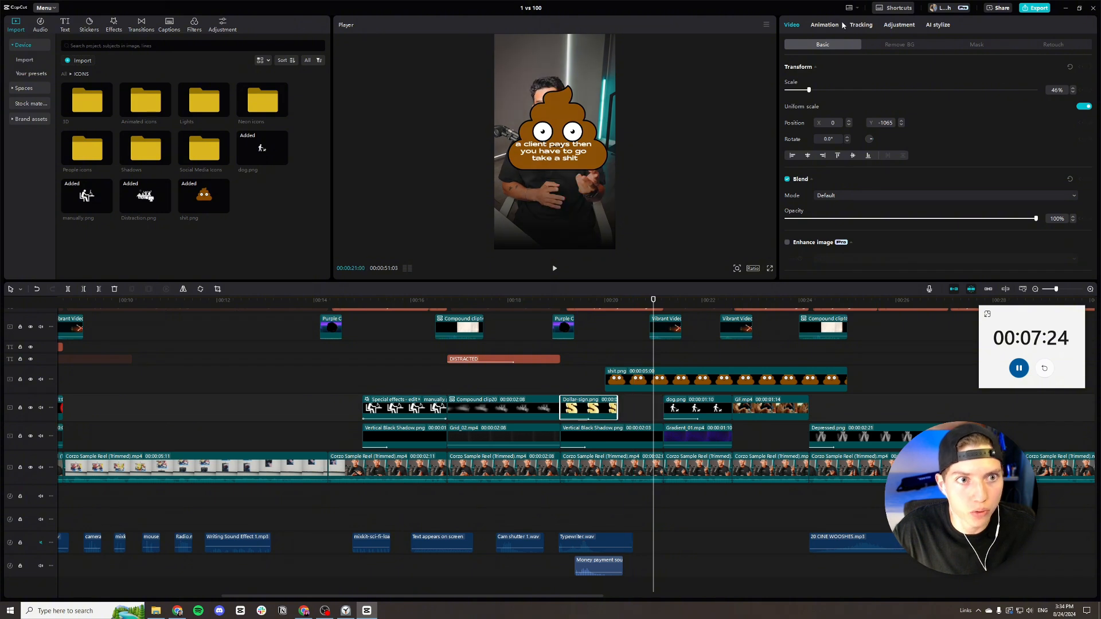
Try Slide Down, settle on Fade Out as the Out animation of Dollar-sign.png, and play back the section.
{"action": "left_click", "coordinate": [829, 25]}
{"action": "left_click", "coordinate": [938, 44]}
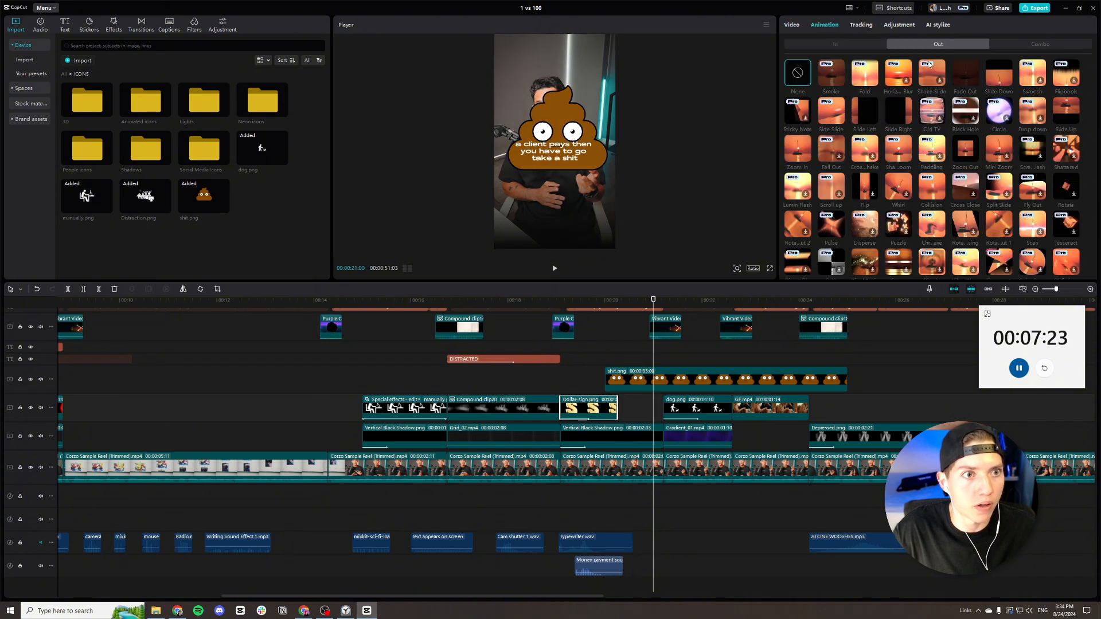
{"action": "left_click", "coordinate": [989, 86]}
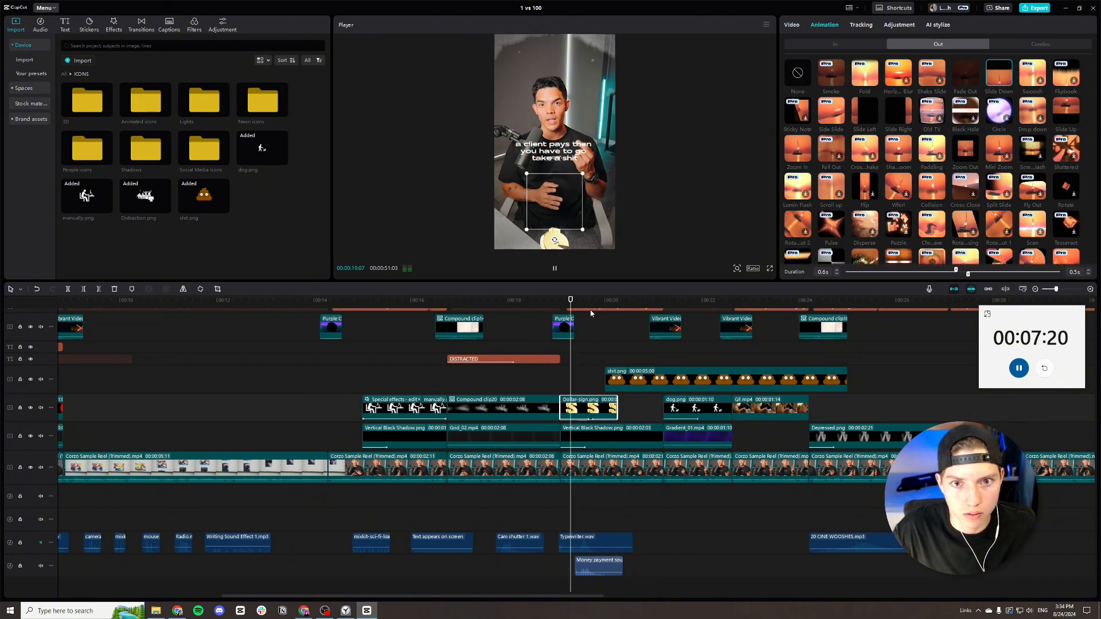
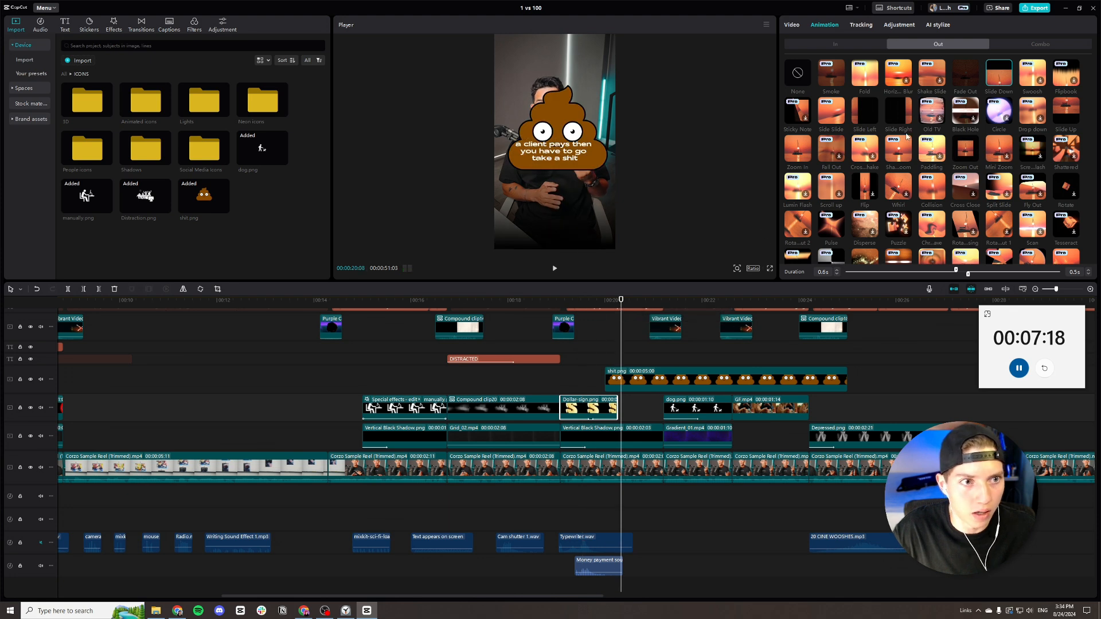
{"action": "left_click", "coordinate": [966, 74]}
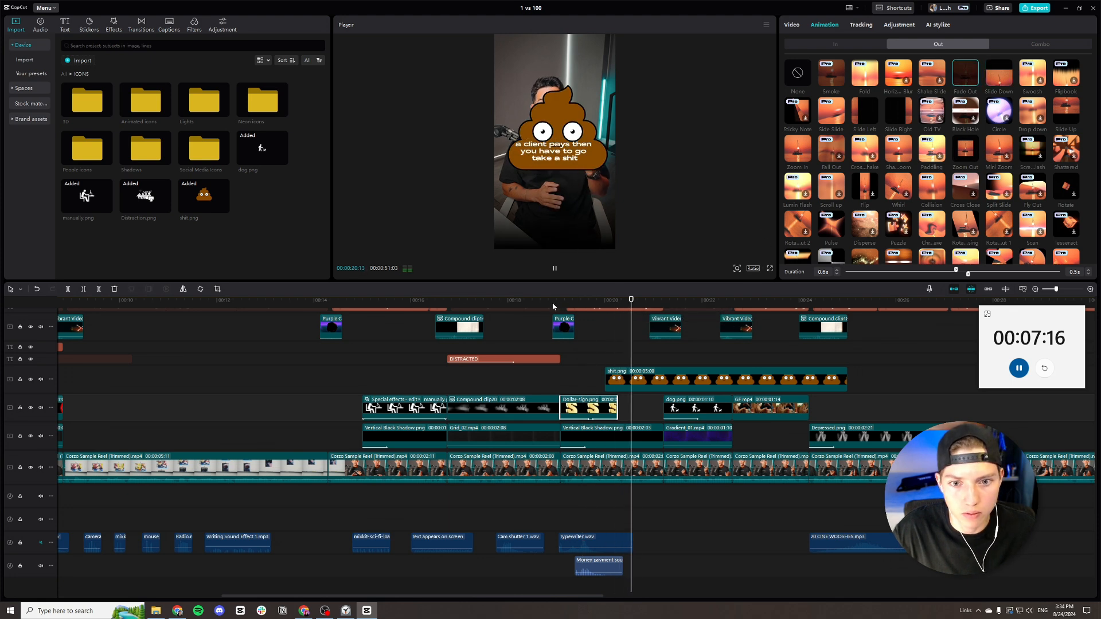
{"action": "left_click", "coordinate": [552, 306]}
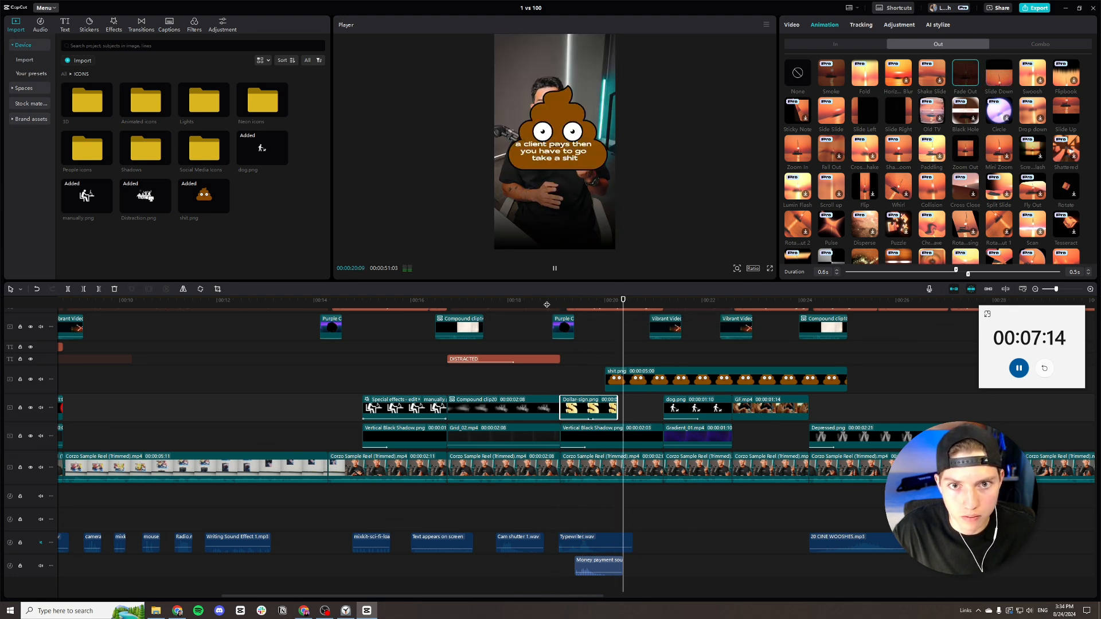
Play back the shit.png entrance and trim the clip's start to the end of Dollar-sign.png.
{"action": "left_click", "coordinate": [620, 382]}
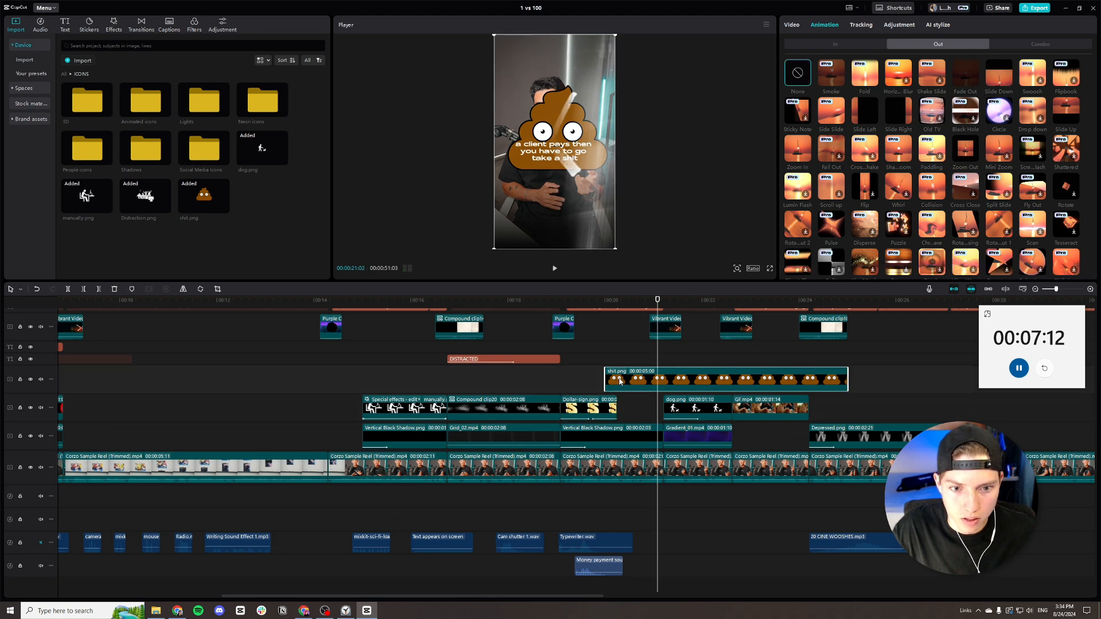
{"action": "left_click", "coordinate": [597, 309]}
{"action": "key", "text": "space"}
{"action": "key", "text": "space"}
{"action": "left_click_drag", "start_coordinate": [605, 378], "coordinate": [619, 378]}
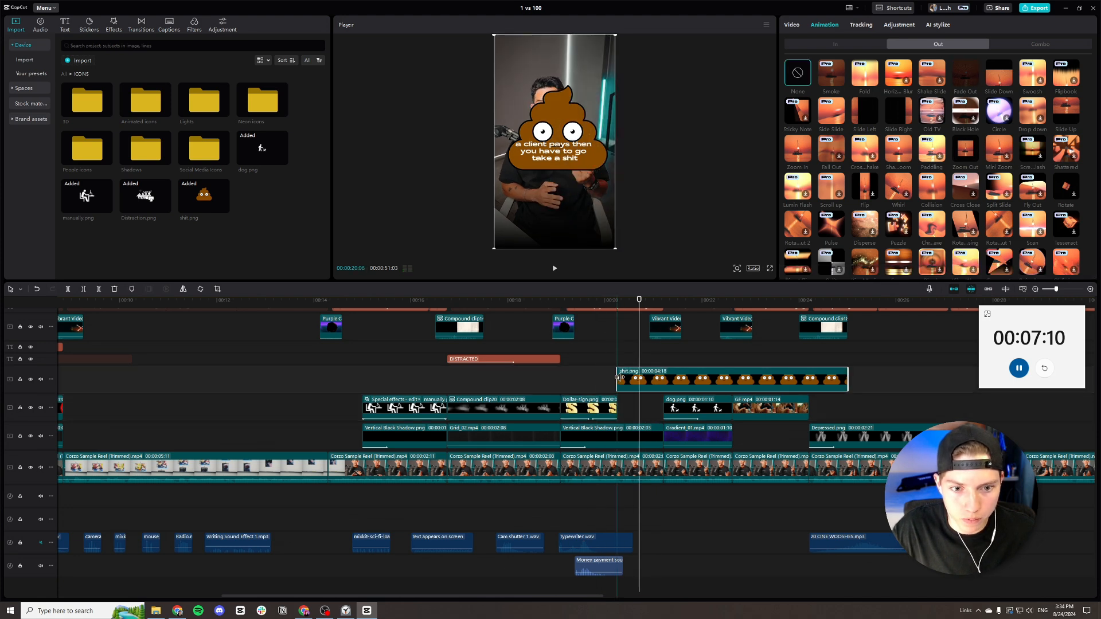
Scale shit.png down beneath the caption and fit its clip into the gap between Dollar-sign.png and dog.png.
{"action": "left_click_drag", "start_coordinate": [496, 248], "coordinate": [525, 193]}
{"action": "left_click_drag", "start_coordinate": [558, 166], "coordinate": [558, 232]}
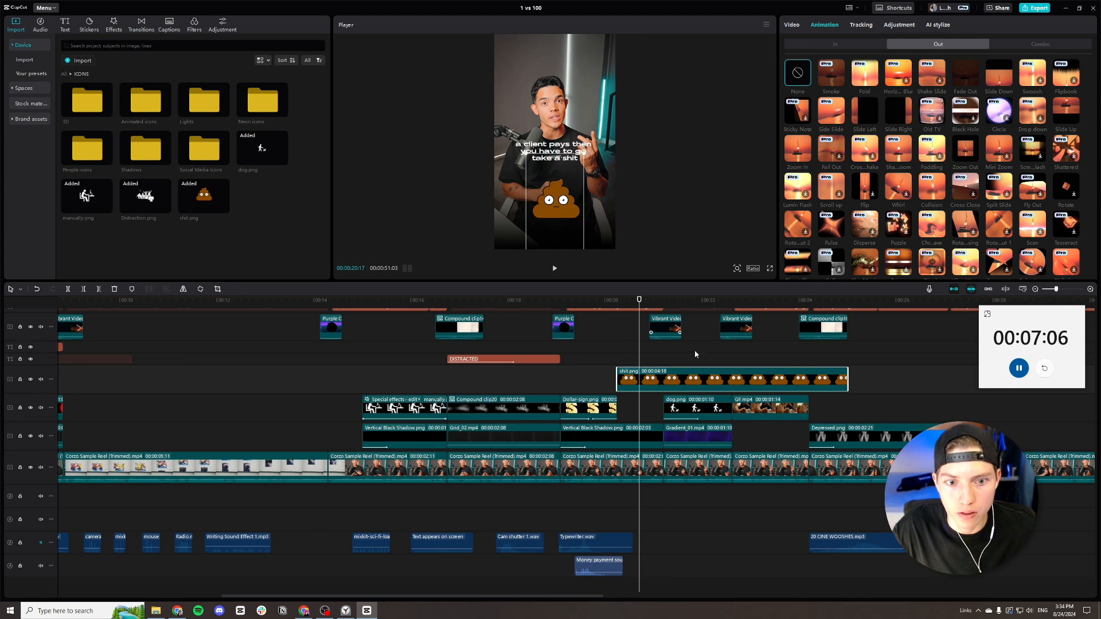
{"action": "left_click_drag", "start_coordinate": [831, 383], "coordinate": [644, 416]}
Apply the Slide Up In animation to shit.png with a duration of 0.8 s.
{"action": "left_click", "coordinate": [836, 44]}
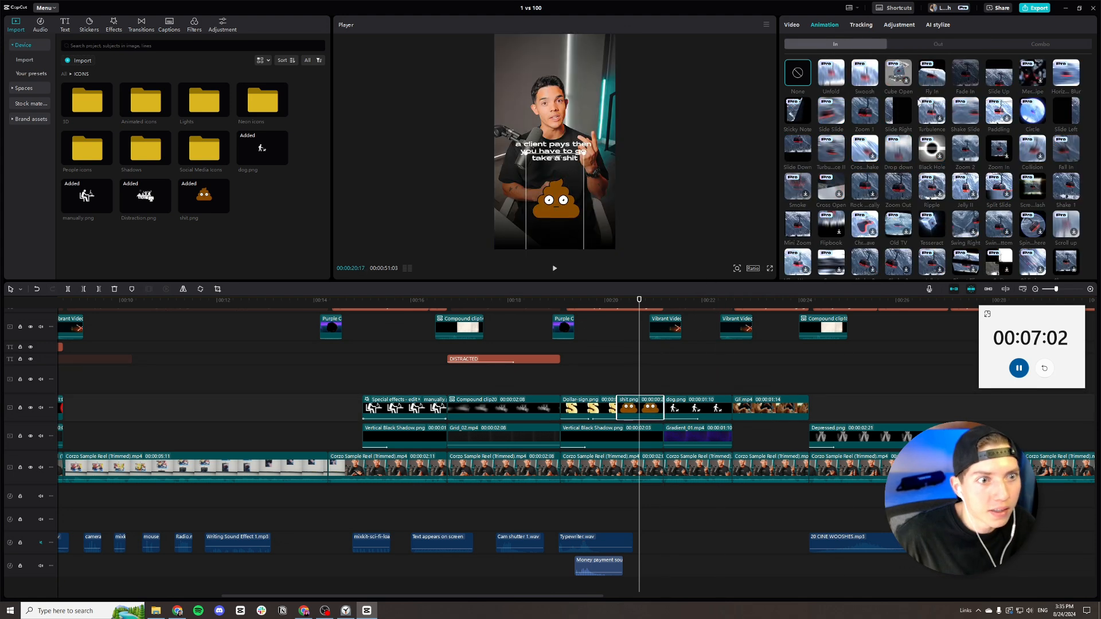
{"action": "left_click", "coordinate": [991, 77]}
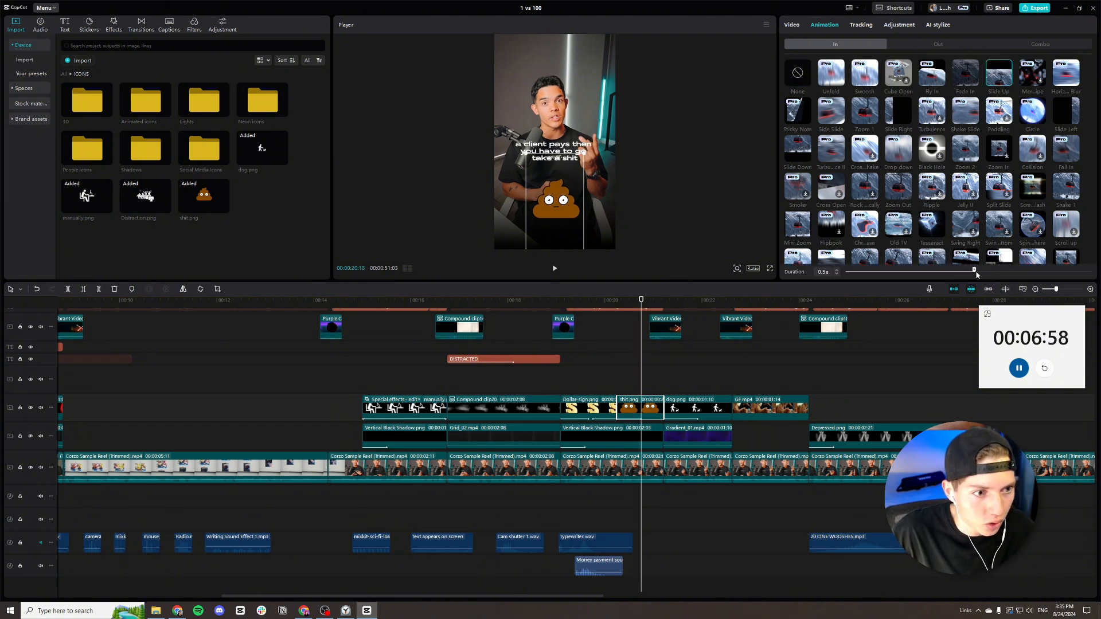
{"action": "left_click_drag", "start_coordinate": [1039, 280], "coordinate": [1042, 279]}
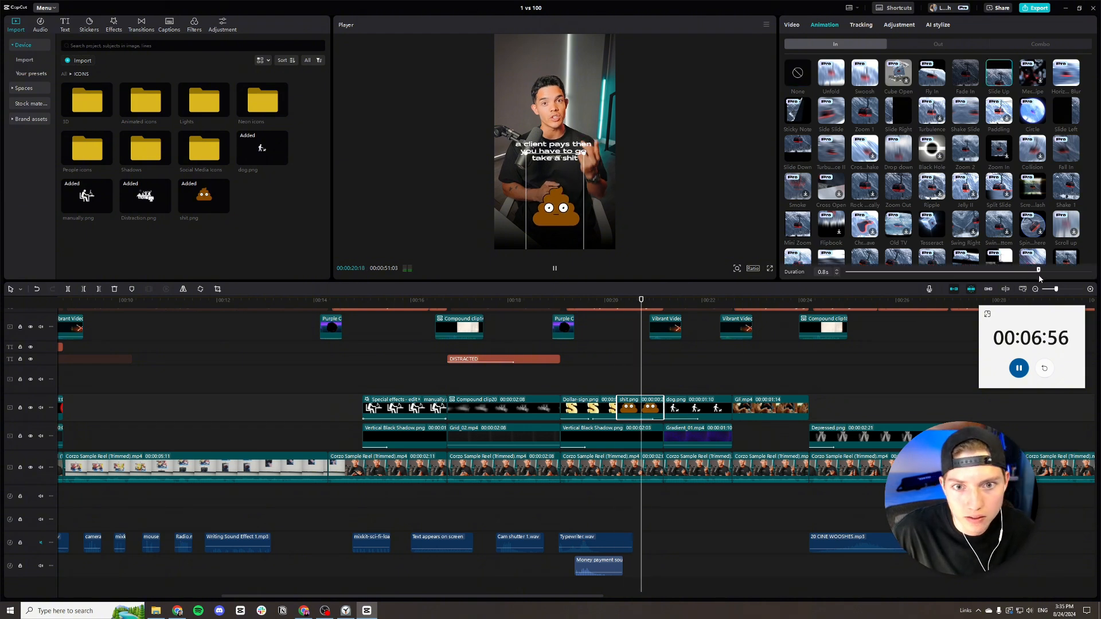
Move shit.png to the track above so it overlaps the end of Dollar-sign.png, and extend its end to the start of dog.png.
{"action": "left_click_drag", "start_coordinate": [613, 408], "coordinate": [605, 380]}
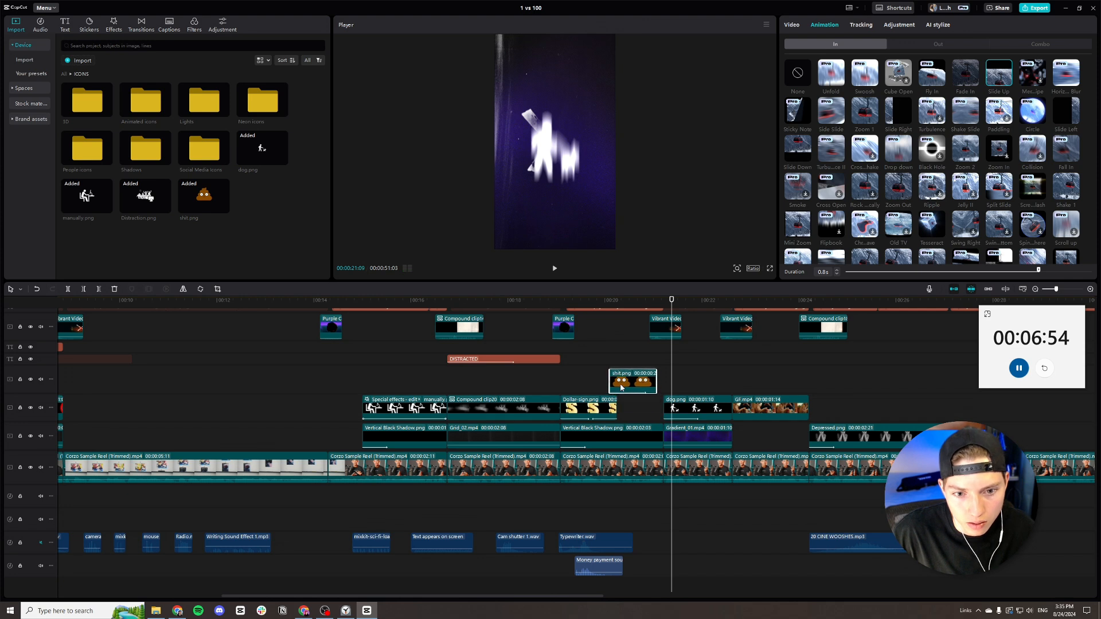
{"action": "left_click", "coordinate": [599, 301]}
{"action": "key", "text": "space"}
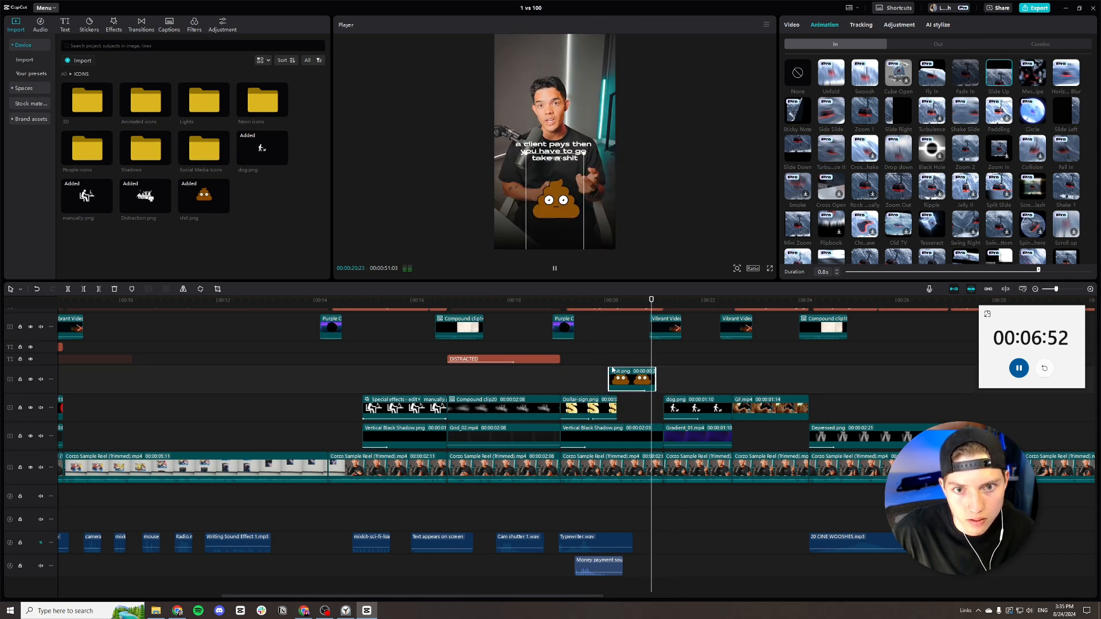
{"action": "key", "text": "space"}
{"action": "left_click_drag", "start_coordinate": [623, 383], "coordinate": [612, 381]}
{"action": "left_click", "coordinate": [592, 301]}
{"action": "key", "text": "space"}
{"action": "key", "text": "space"}
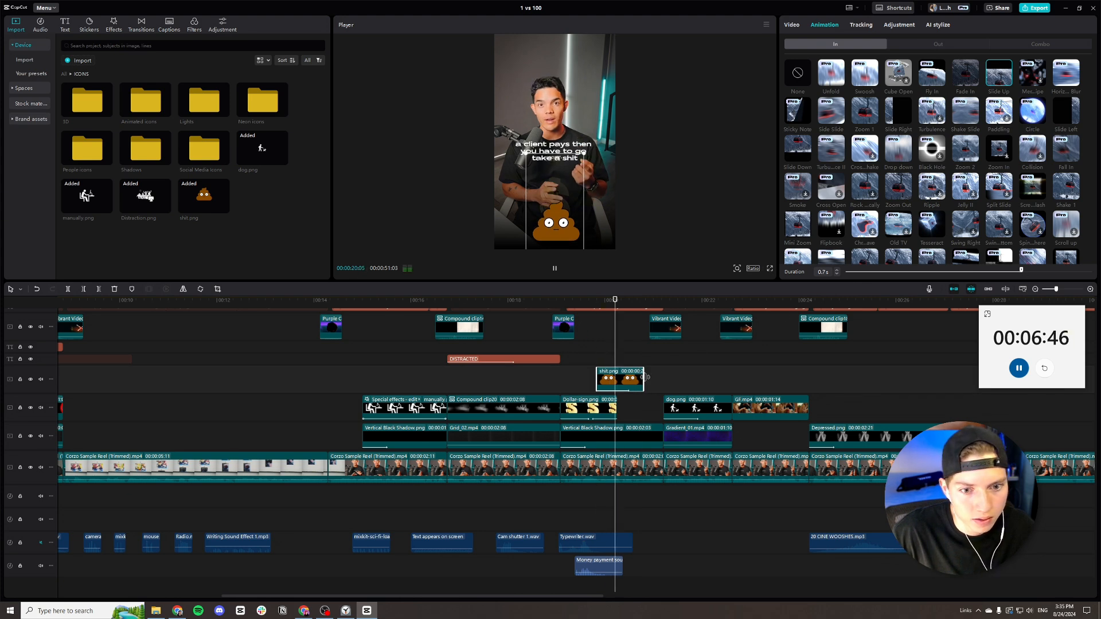
{"action": "left_click_drag", "start_coordinate": [643, 379], "coordinate": [664, 378]}
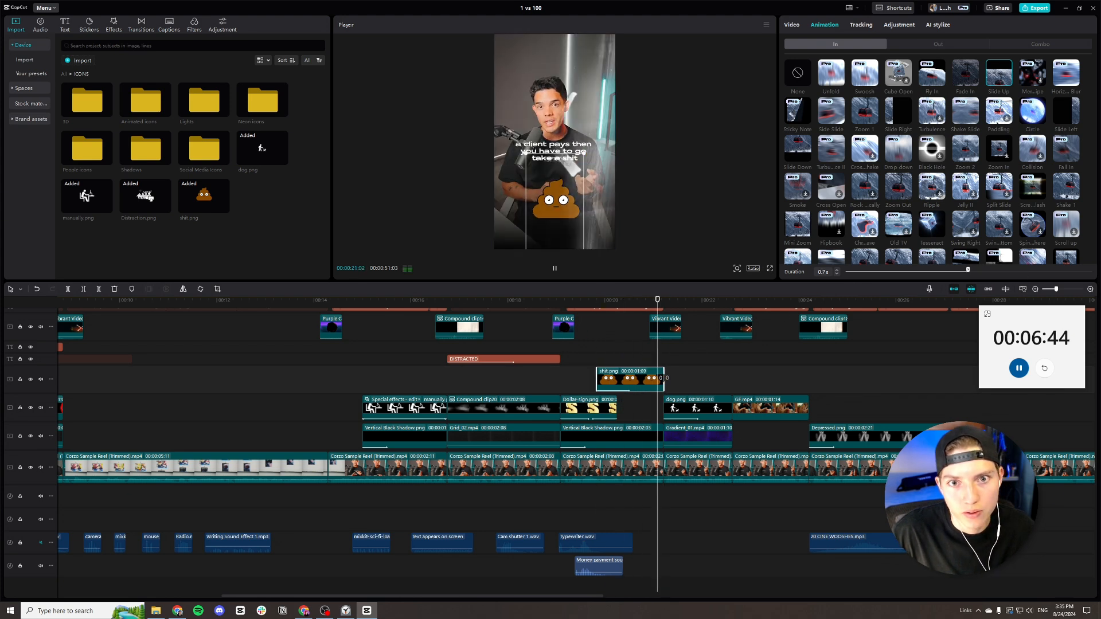
{"action": "key", "text": "space"}
Scrub through the shit.png entrance and reduce the graphic's scale to 41%.
{"action": "left_click", "coordinate": [593, 301]}
{"action": "left_click_drag", "start_coordinate": [593, 301], "coordinate": [633, 309]}
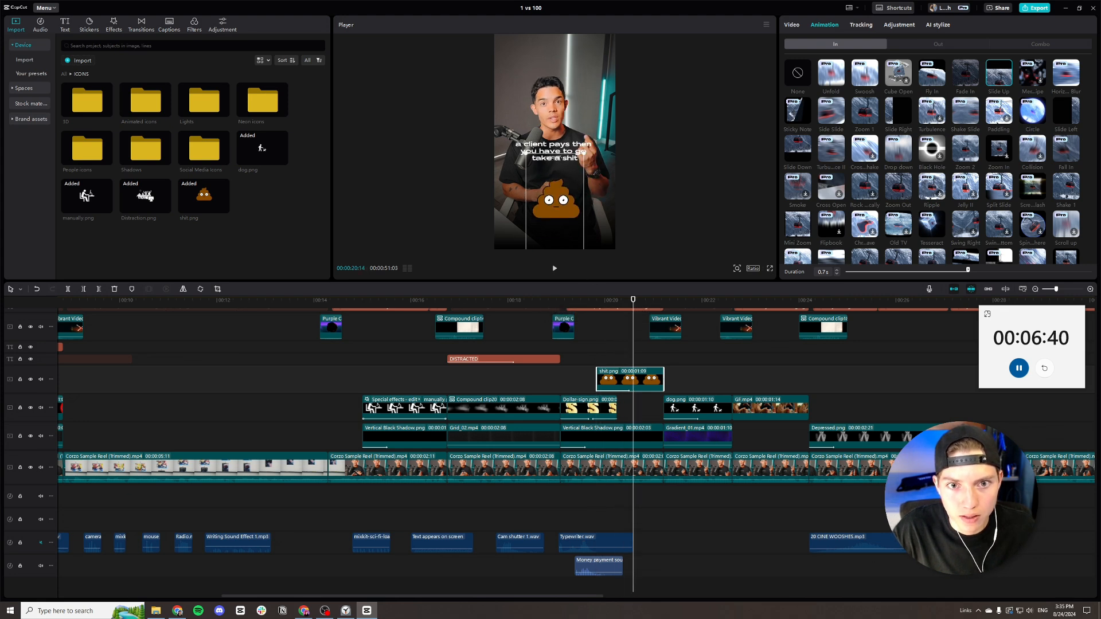
{"action": "left_click_drag", "start_coordinate": [584, 152], "coordinate": [579, 161]}
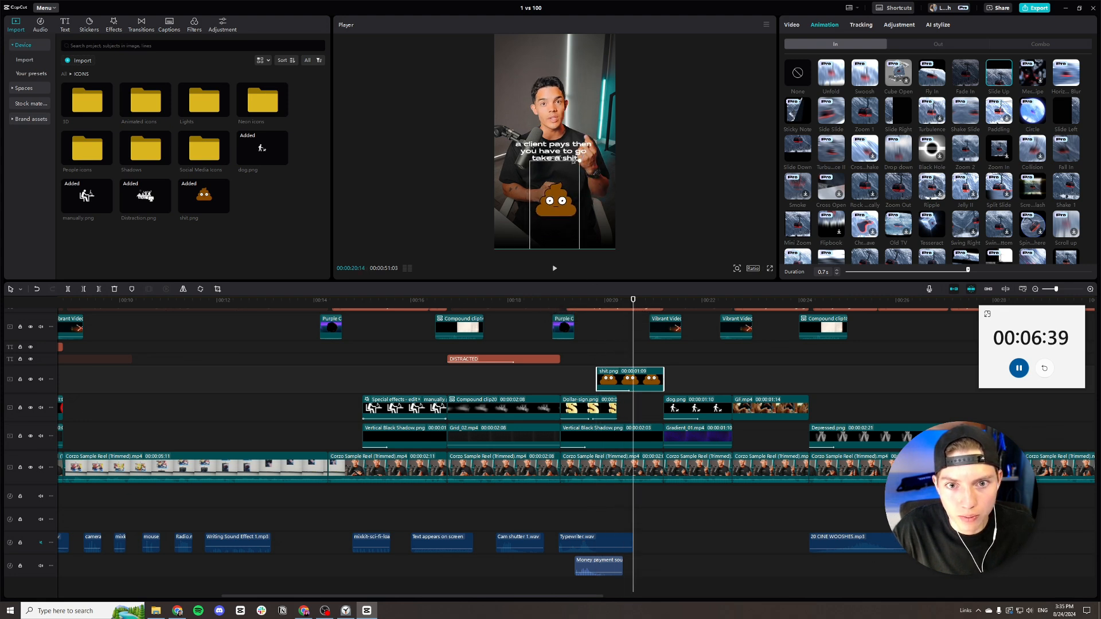
Set the Vignette adjustment of shit.png to 47 and return to its basic video properties.
{"action": "left_click", "coordinate": [903, 27]}
{"action": "scroll", "coordinate": [922, 271], "scroll_direction": "down", "scroll_amount": 5}
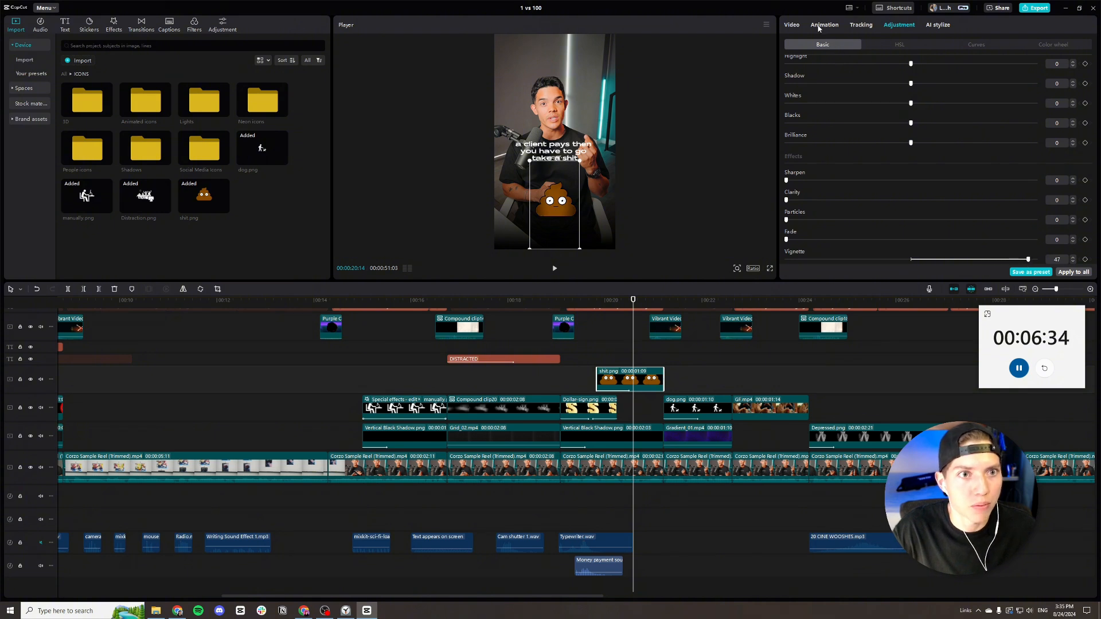
{"action": "left_click", "coordinate": [792, 25]}
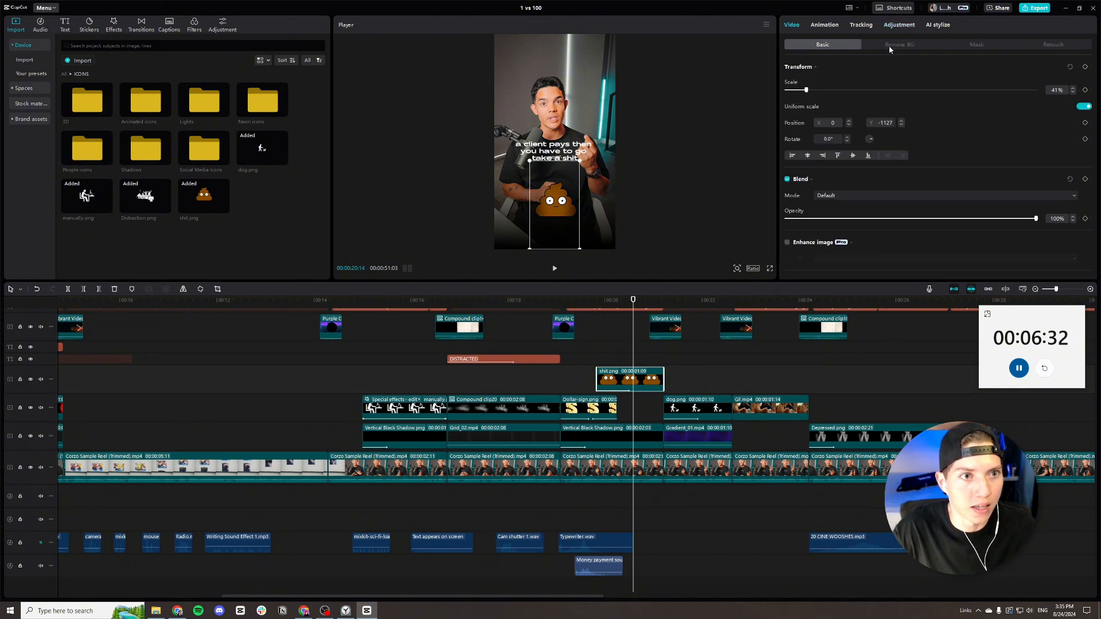
Try a Horizontal mask on shit.png and return to its basic video properties.
{"action": "left_click", "coordinate": [977, 45]}
{"action": "left_click", "coordinate": [831, 90]}
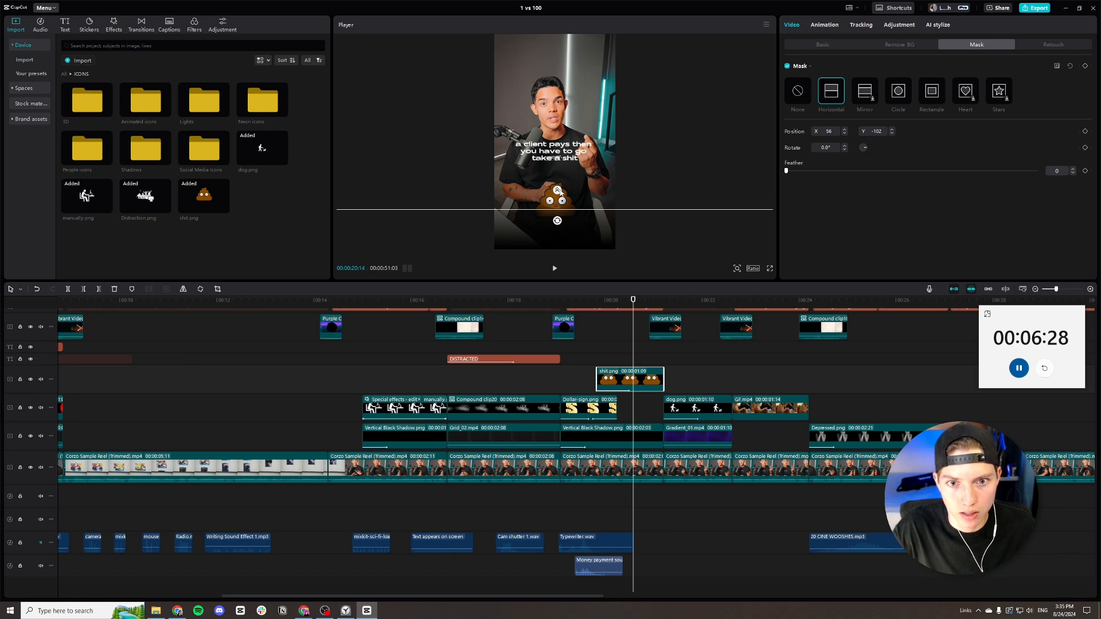
{"action": "left_click", "coordinate": [822, 45]}
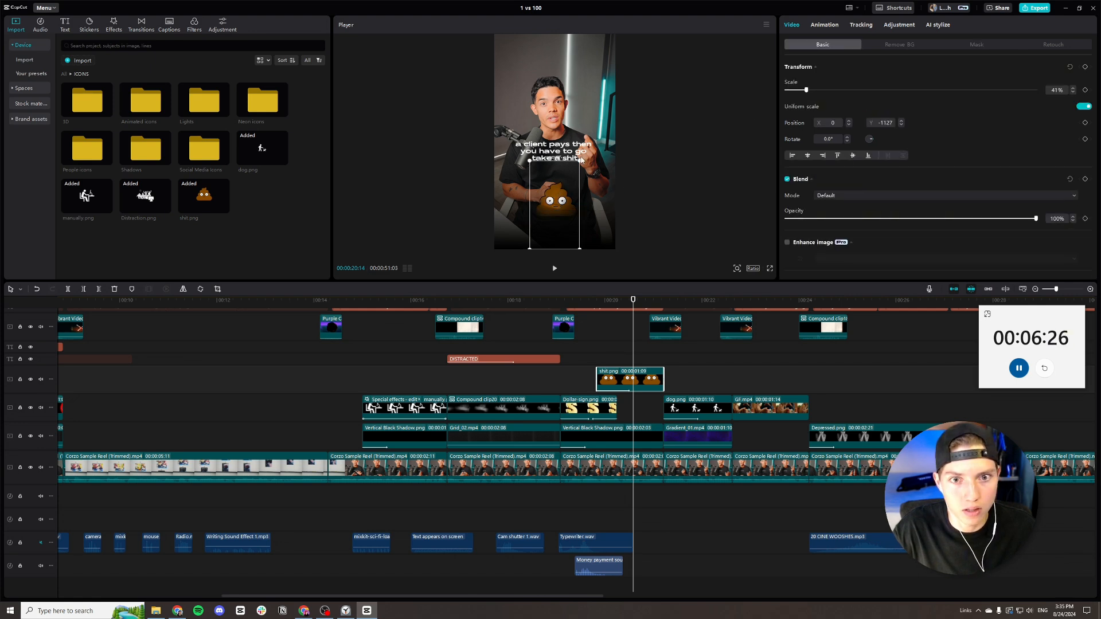
Enlarge shit.png slightly in the preview.
{"action": "left_click_drag", "start_coordinate": [581, 160], "coordinate": [608, 154]}
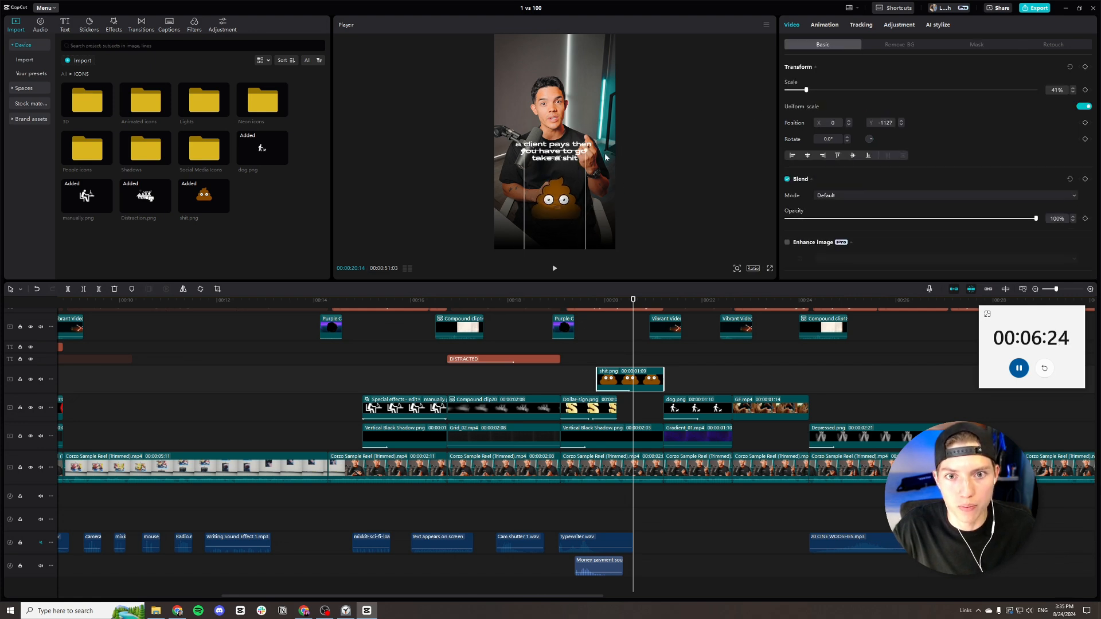
{"action": "key", "text": "Left"}
{"action": "key", "text": "Left"}
Keyframe the talking-head clip beneath shit.png to zoom from 100% scale at the graphic's start to 114% at about 00:00:20:09.
{"action": "left_click", "coordinate": [597, 304]}
{"action": "left_click", "coordinate": [623, 464]}
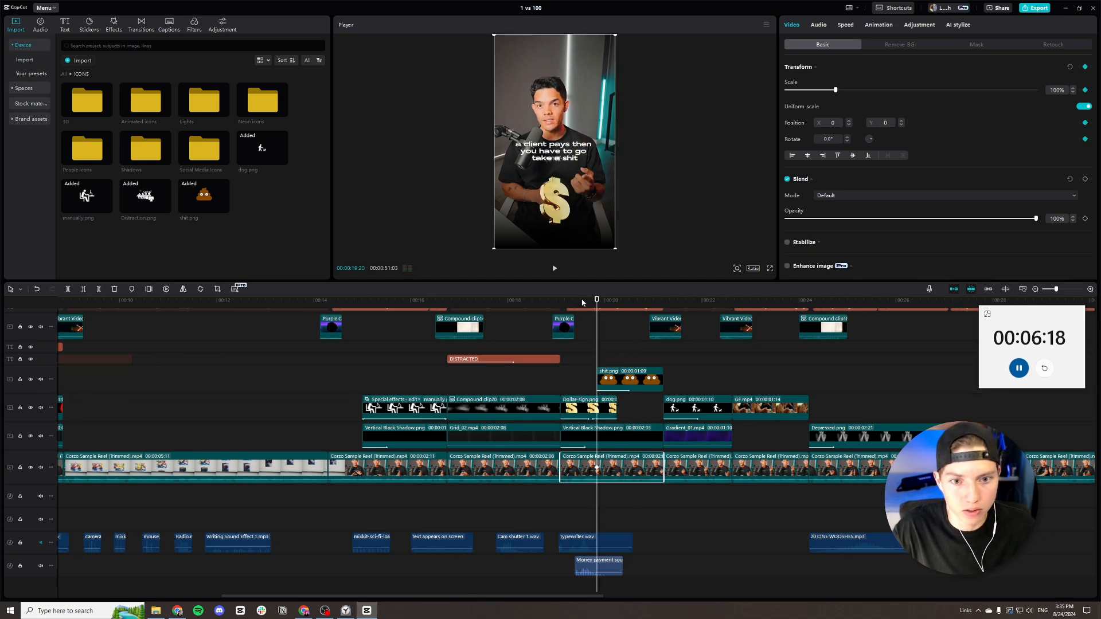
{"action": "left_click_drag", "start_coordinate": [597, 303], "coordinate": [624, 303]}
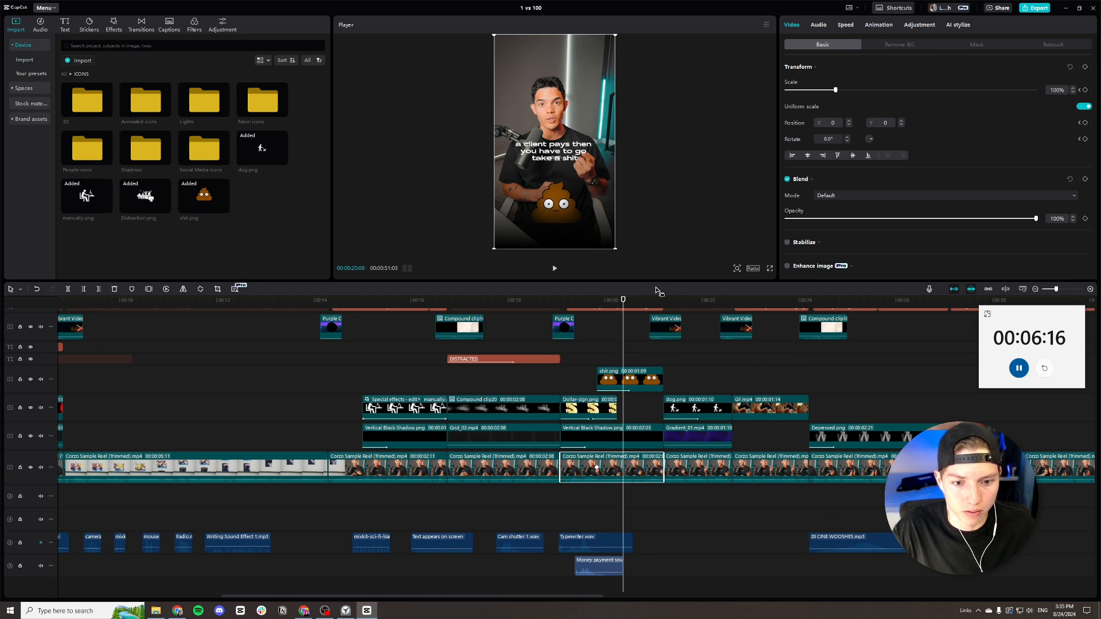
{"action": "left_click", "coordinate": [1073, 89]}
{"action": "left_click", "coordinate": [1073, 88]}
{"action": "left_click", "coordinate": [1073, 89]}
{"action": "left_click", "coordinate": [1073, 88]}
{"action": "left_click", "coordinate": [1073, 88]}
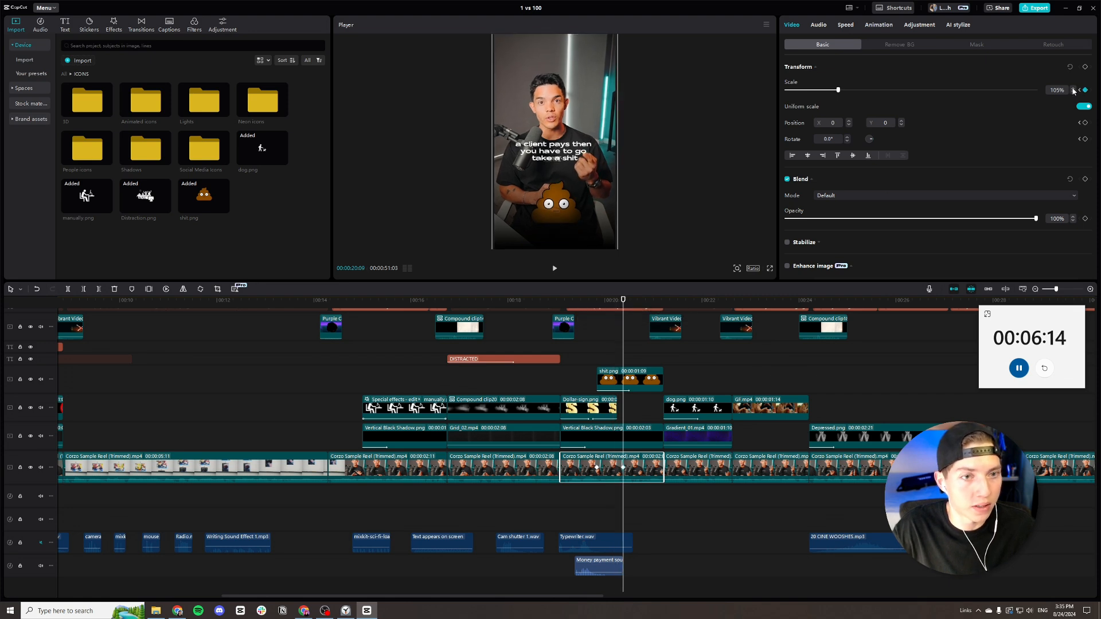
{"action": "left_click", "coordinate": [1073, 89]}
{"action": "left_click", "coordinate": [1073, 89]}
{"action": "left_click", "coordinate": [1073, 88]}
{"action": "left_click", "coordinate": [1073, 88]}
{"action": "left_click", "coordinate": [1073, 88]}
{"action": "left_click", "coordinate": [1073, 88]}
{"action": "left_click", "coordinate": [1073, 88]}
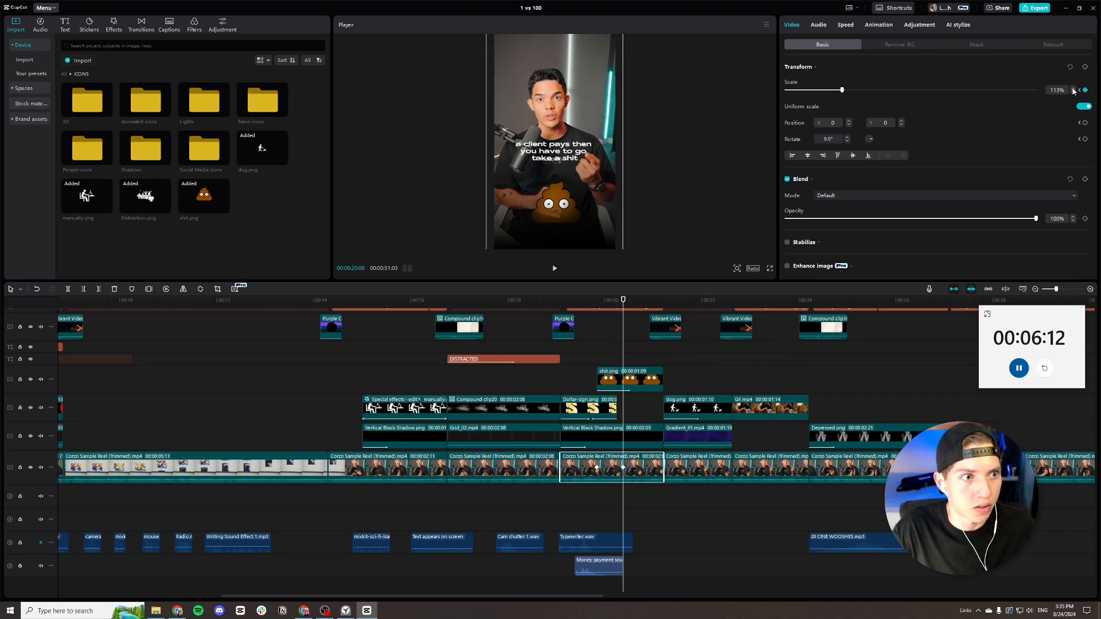
{"action": "left_click", "coordinate": [1073, 88]}
{"action": "left_click", "coordinate": [1073, 88]}
{"action": "left_click", "coordinate": [1073, 89]}
{"action": "left_click", "coordinate": [1073, 92]}
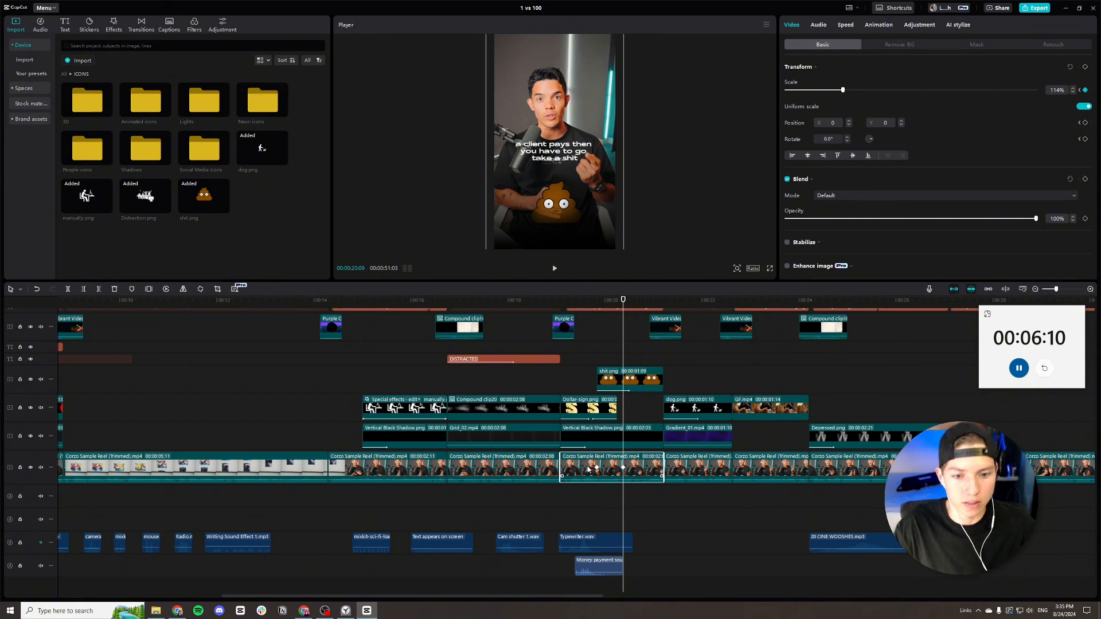
Apply the Ease Out 2 graph between the talking-head clip's scale keyframes and hide its keyframe animation.
{"action": "left_click", "coordinate": [594, 473]}
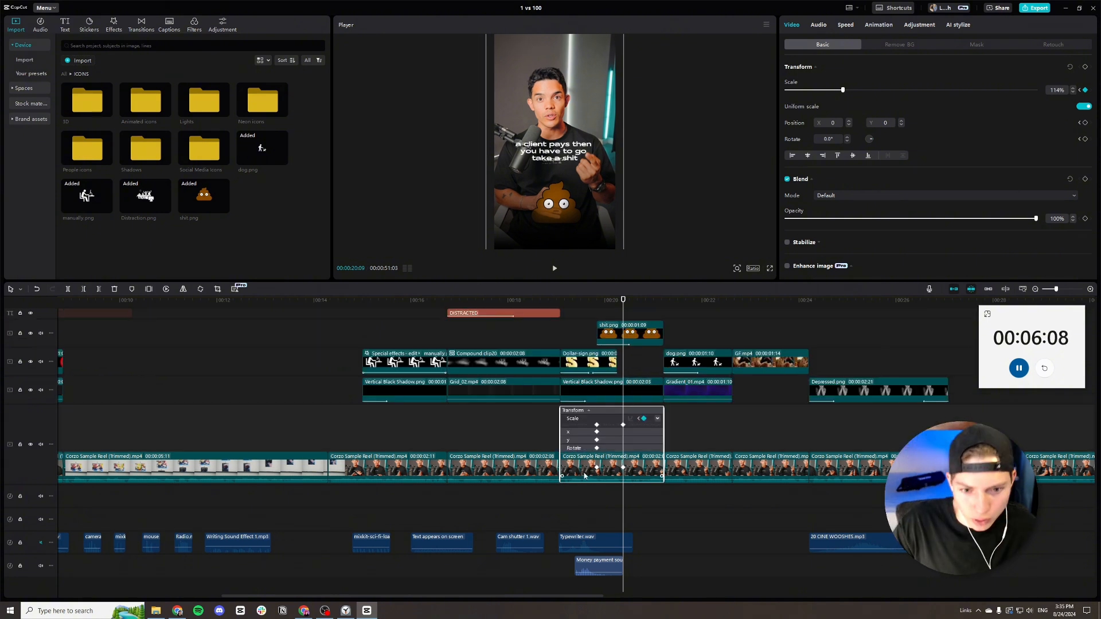
{"action": "left_click", "coordinate": [596, 468]}
{"action": "left_click", "coordinate": [631, 420]}
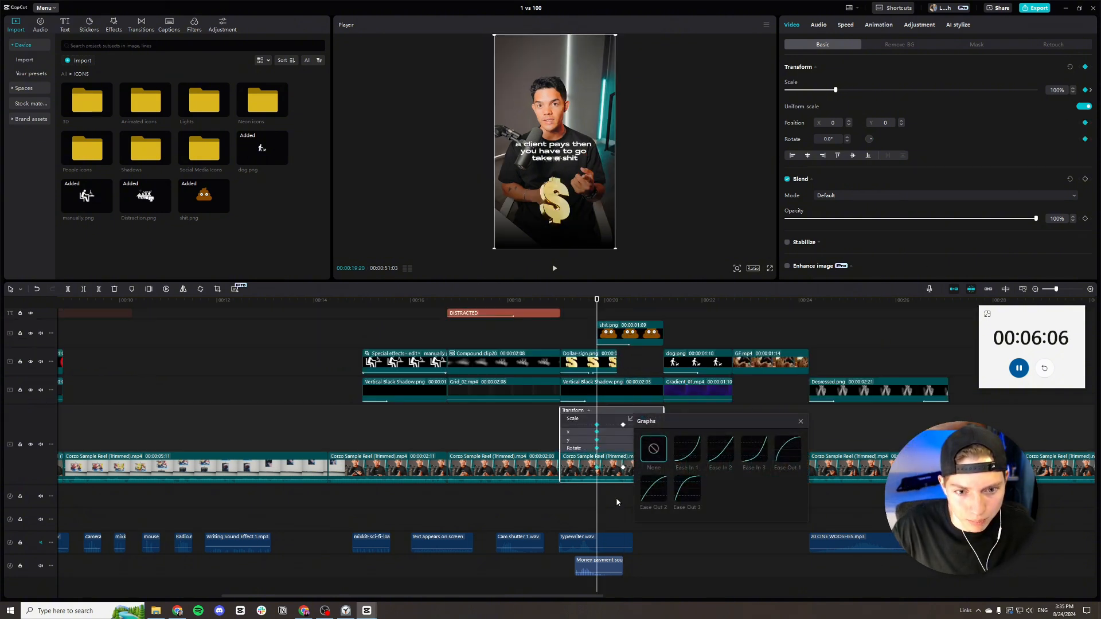
{"action": "left_click", "coordinate": [659, 493]}
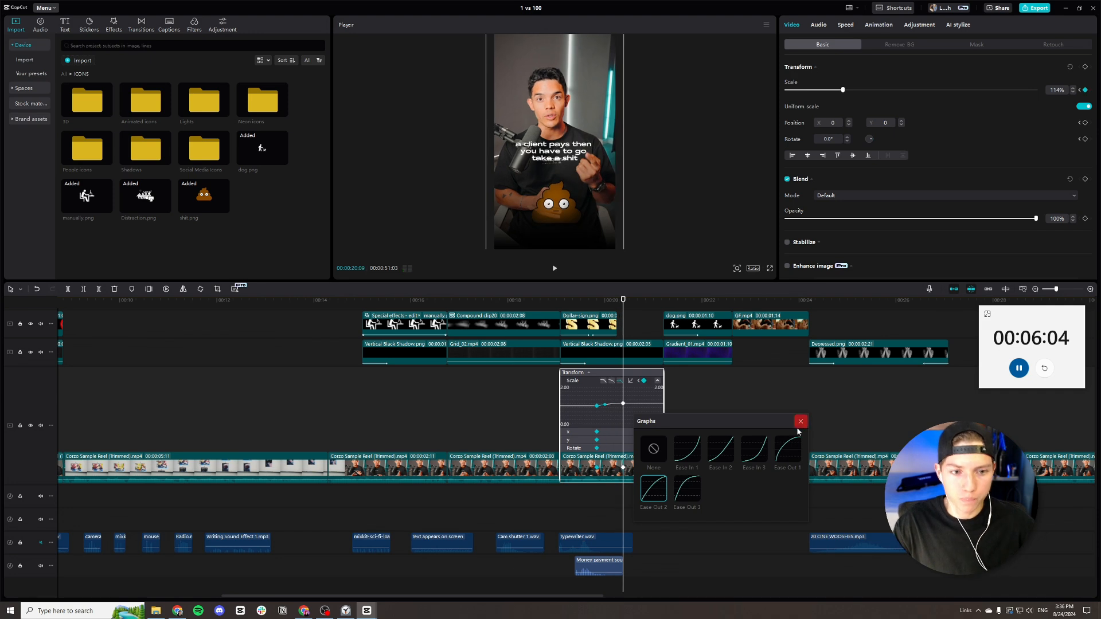
{"action": "left_click", "coordinate": [801, 422]}
{"action": "right_click", "coordinate": [643, 471]}
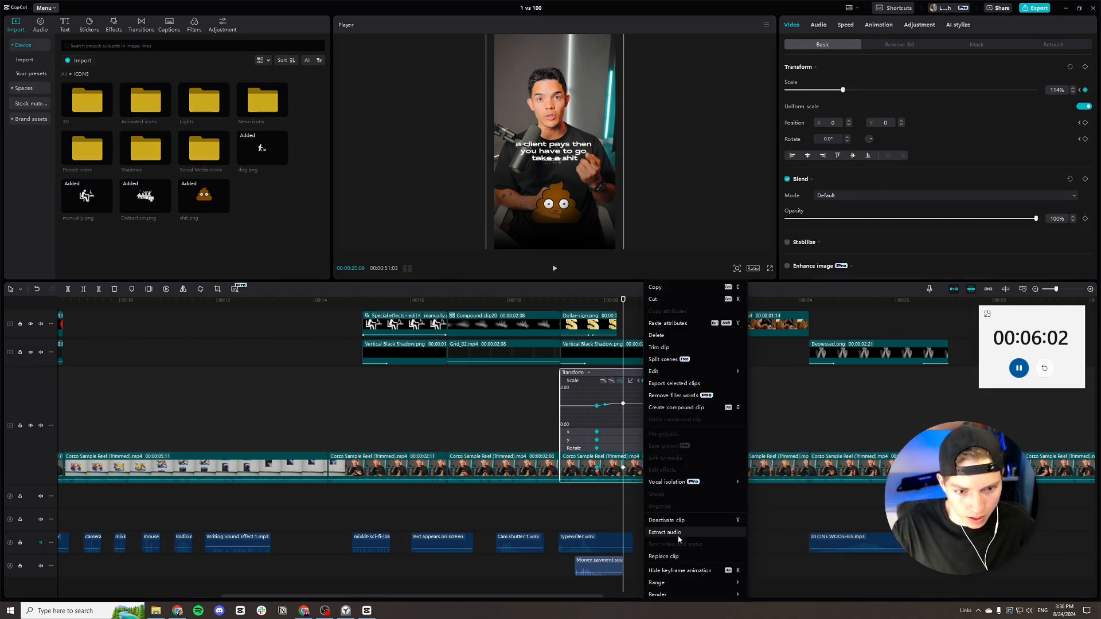
{"action": "left_click", "coordinate": [681, 571]}
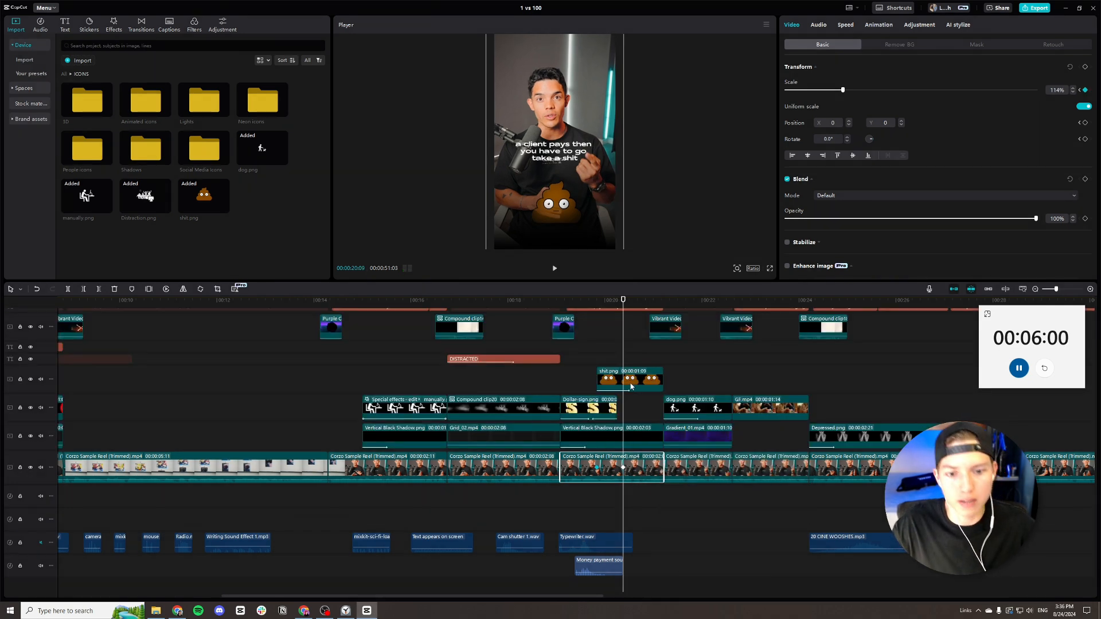
Preview the zoom through to the dog graphic and enlarge dog.png to 115% scale.
{"action": "key", "text": "space"}
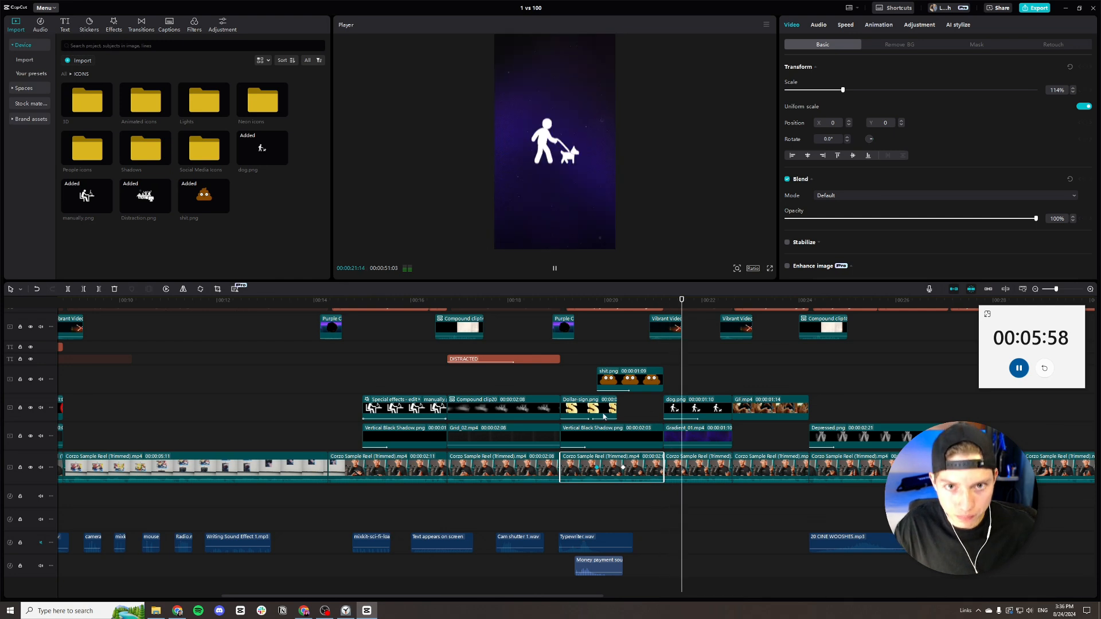
{"action": "key", "text": "space"}
{"action": "scroll", "coordinate": [548, 414], "scroll_direction": "right", "scroll_amount": 3}
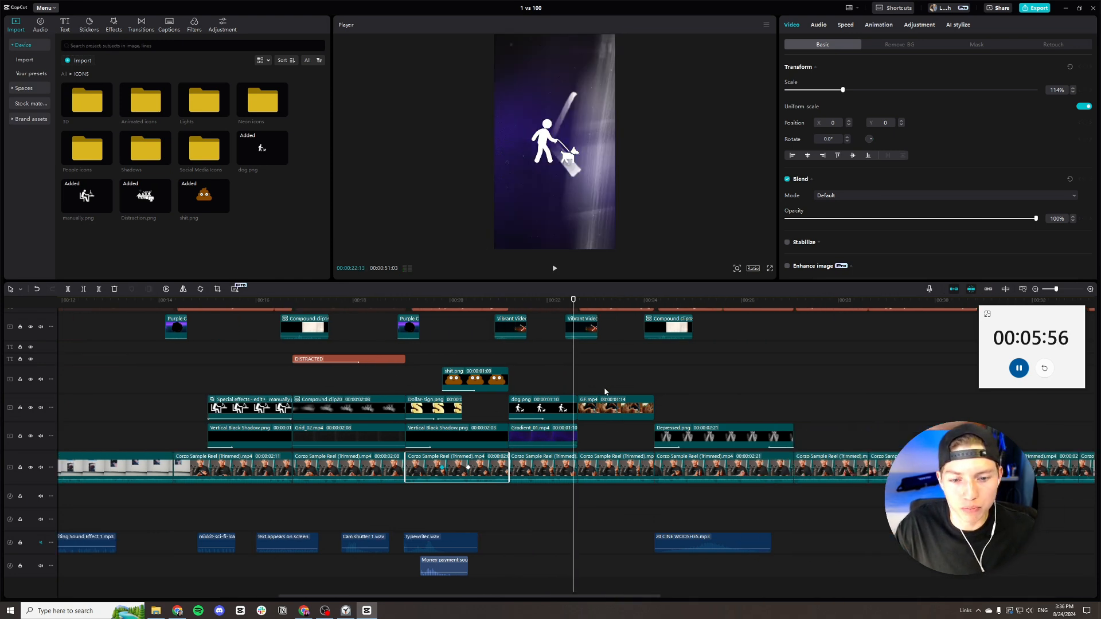
{"action": "left_click", "coordinate": [541, 304]}
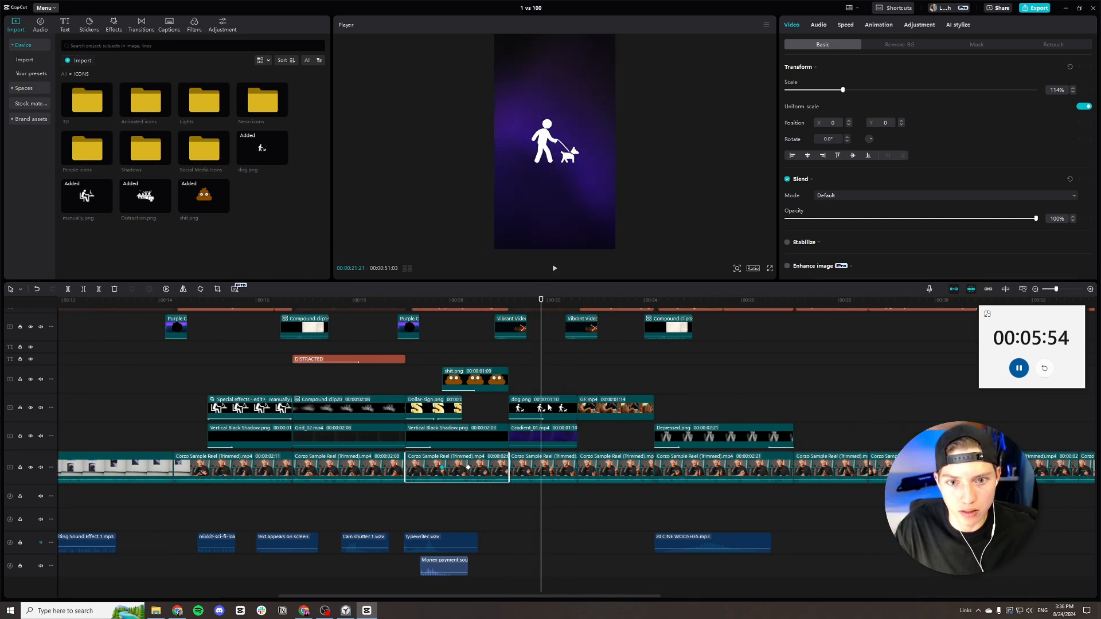
{"action": "left_click", "coordinate": [549, 408]}
{"action": "left_click_drag", "start_coordinate": [497, 248], "coordinate": [487, 264]}
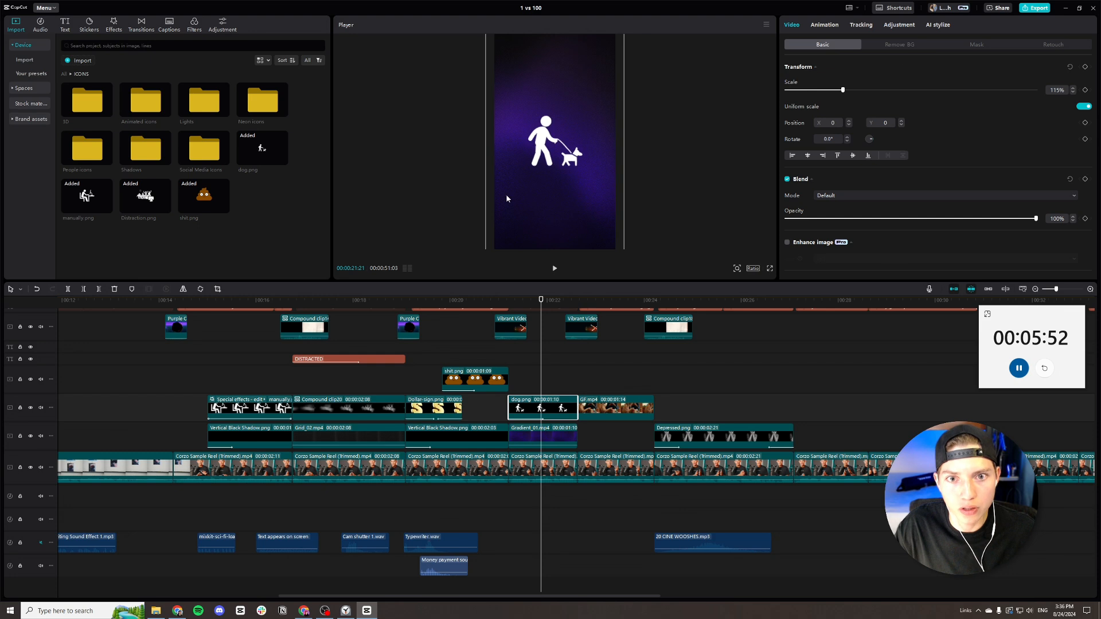
Check the Vignette adjustment of dog.png and apply the Blur effect to the graphic with a blur amount of 12.
{"action": "left_click", "coordinate": [891, 26]}
{"action": "scroll", "coordinate": [910, 241], "scroll_direction": "down", "scroll_amount": 5}
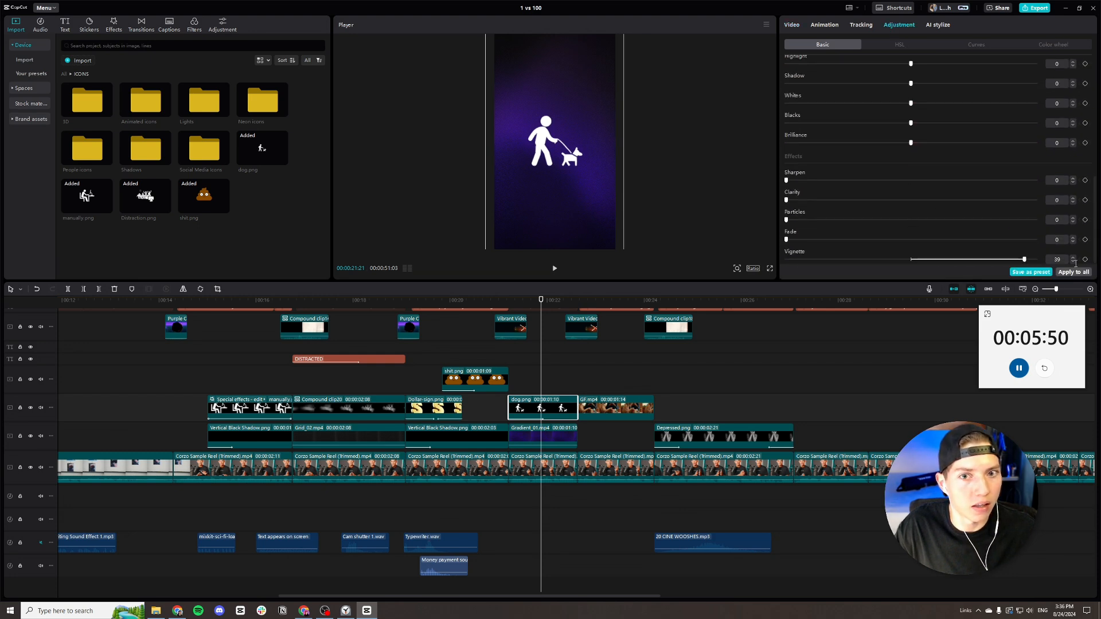
{"action": "left_click", "coordinate": [114, 25]}
{"action": "left_click_drag", "start_coordinate": [459, 337], "coordinate": [542, 408]}
{"action": "left_click_drag", "start_coordinate": [869, 90], "coordinate": [816, 93]}
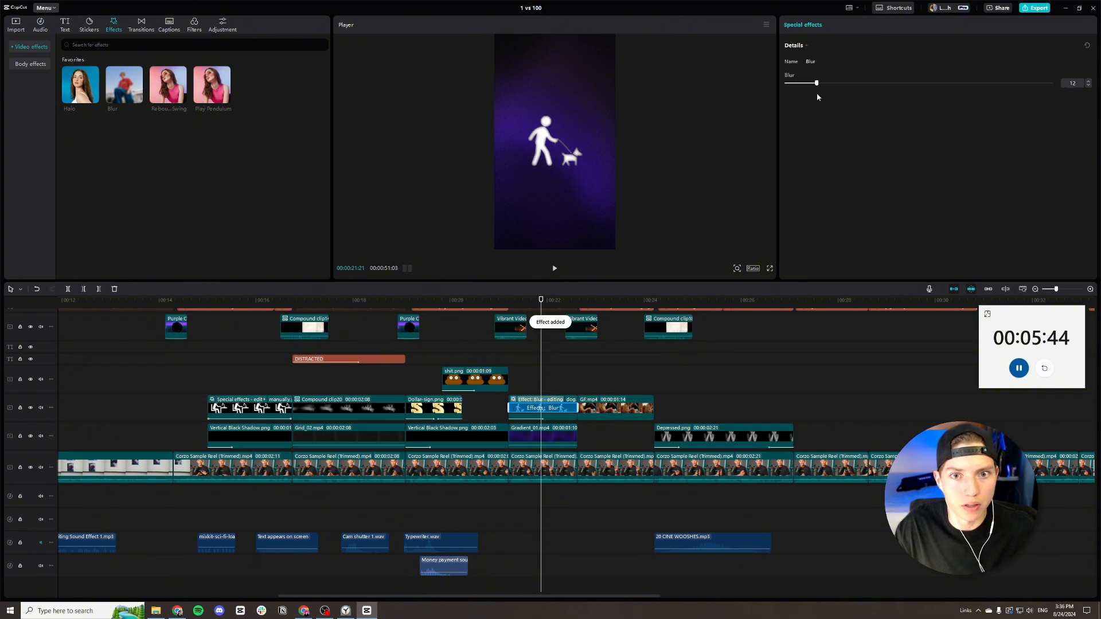
Clear the In animation of dog.png and apply the Popp...andy Combo animation instead.
{"action": "left_click", "coordinate": [561, 419]}
{"action": "left_click", "coordinate": [825, 24]}
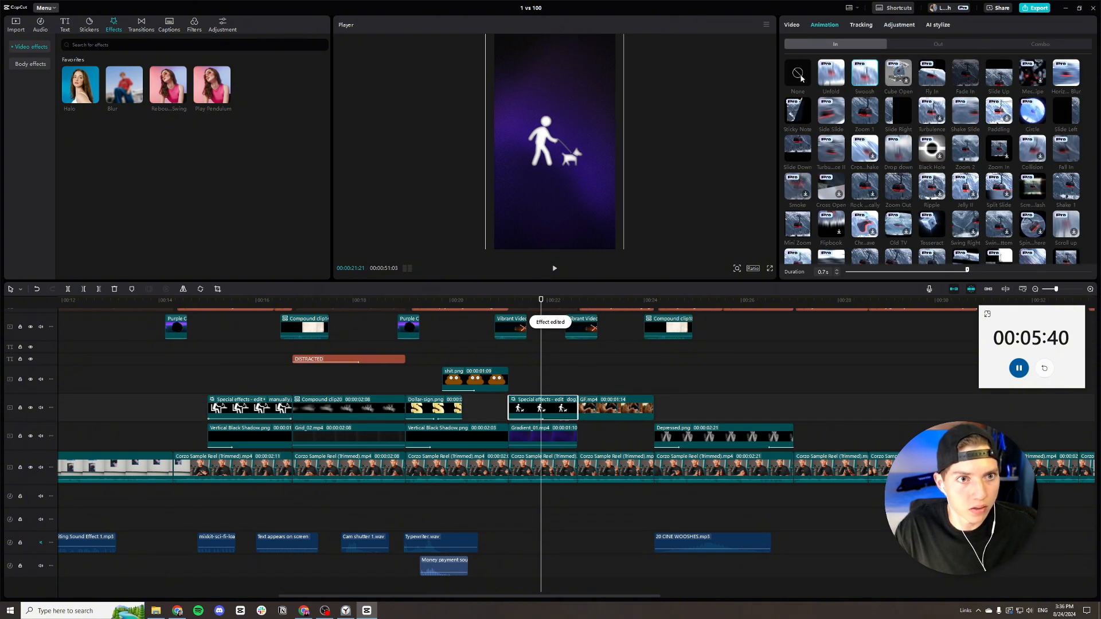
{"action": "left_click", "coordinate": [1039, 46]}
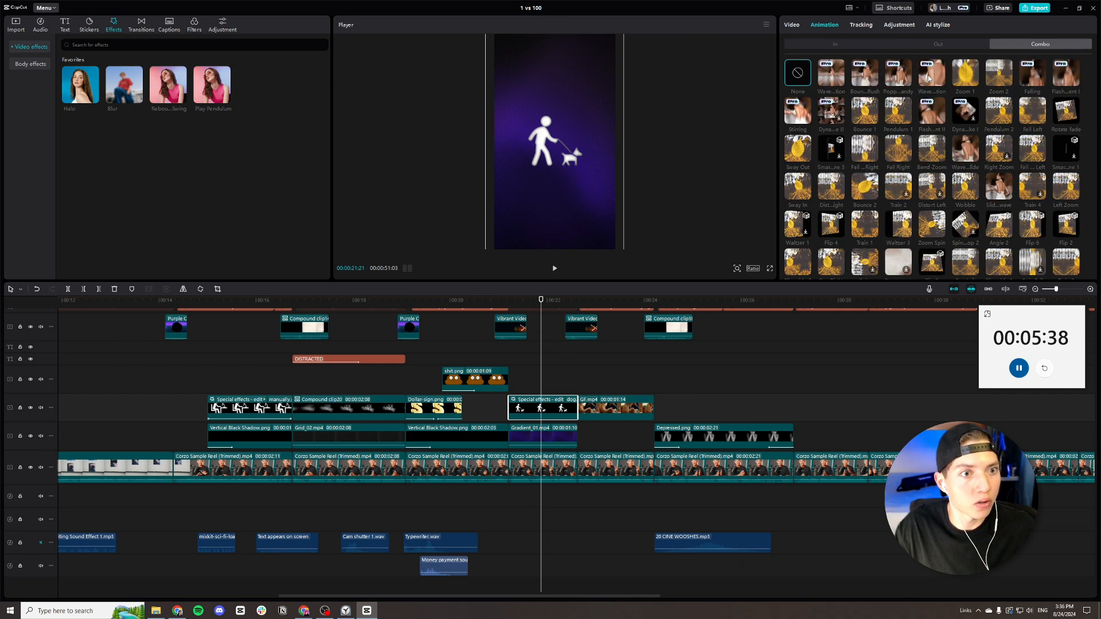
{"action": "left_click", "coordinate": [898, 72]}
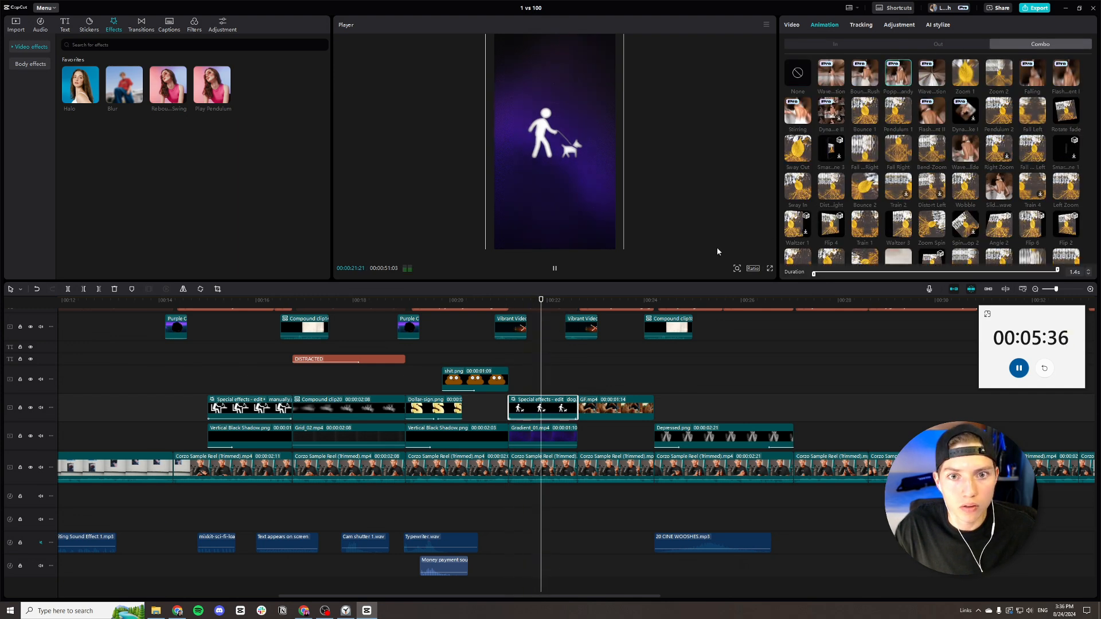
Move dog.png to the track above, extend it so its combo animation lasts 2.2 s, and preview the motion.
{"action": "key", "text": "space"}
{"action": "left_click_drag", "start_coordinate": [554, 409], "coordinate": [615, 384]}
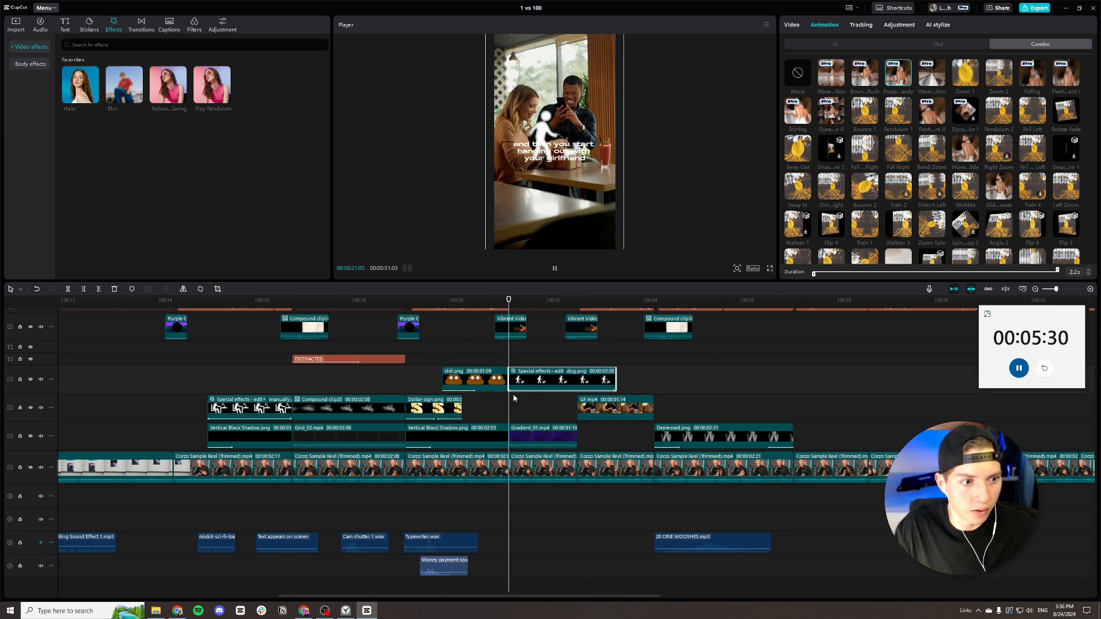
{"action": "key", "text": "space"}
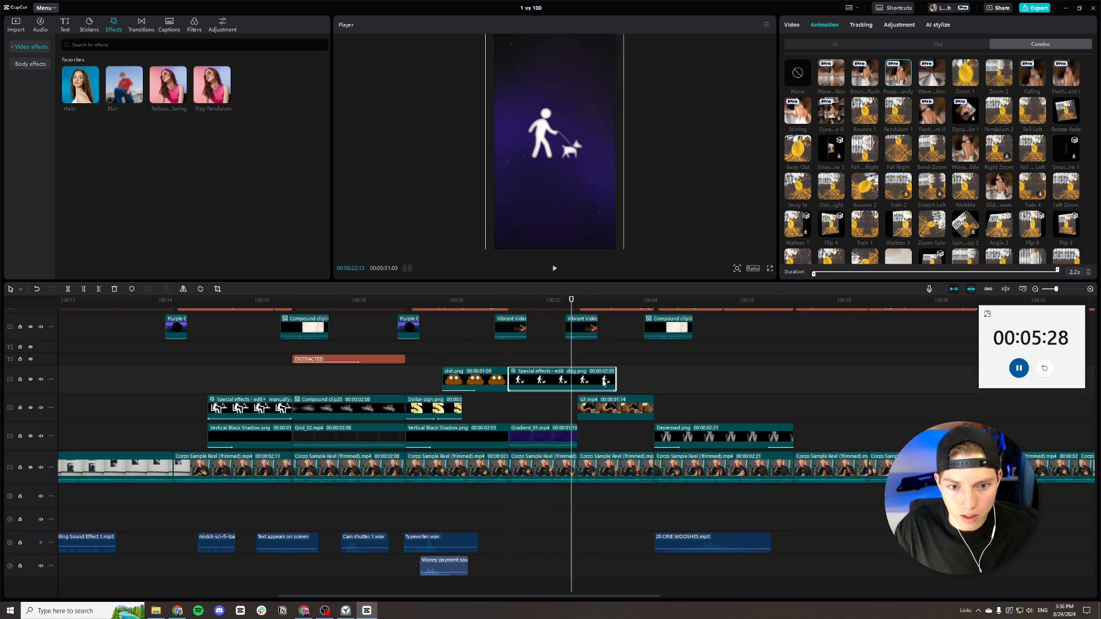
Turn dog.png into a compound clip, fit it back into the slot above Gradient_01.mp4, and play it.
{"action": "right_click", "coordinate": [603, 383]}
{"action": "left_click", "coordinate": [625, 397]}
{"action": "left_click_drag", "start_coordinate": [616, 379], "coordinate": [544, 408]}
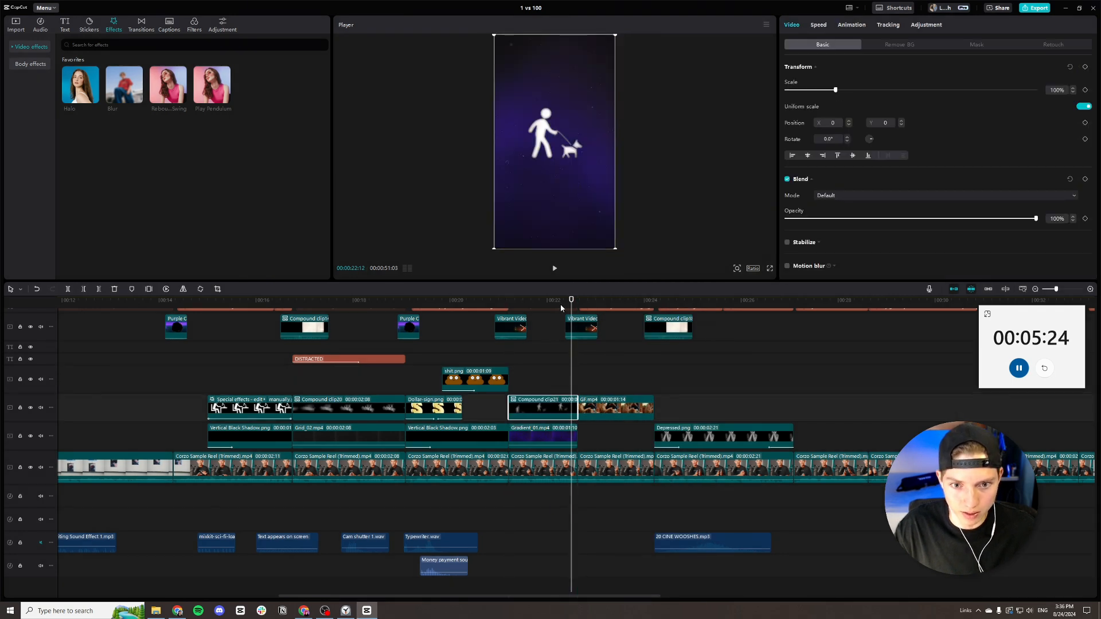
{"action": "key", "text": "space"}
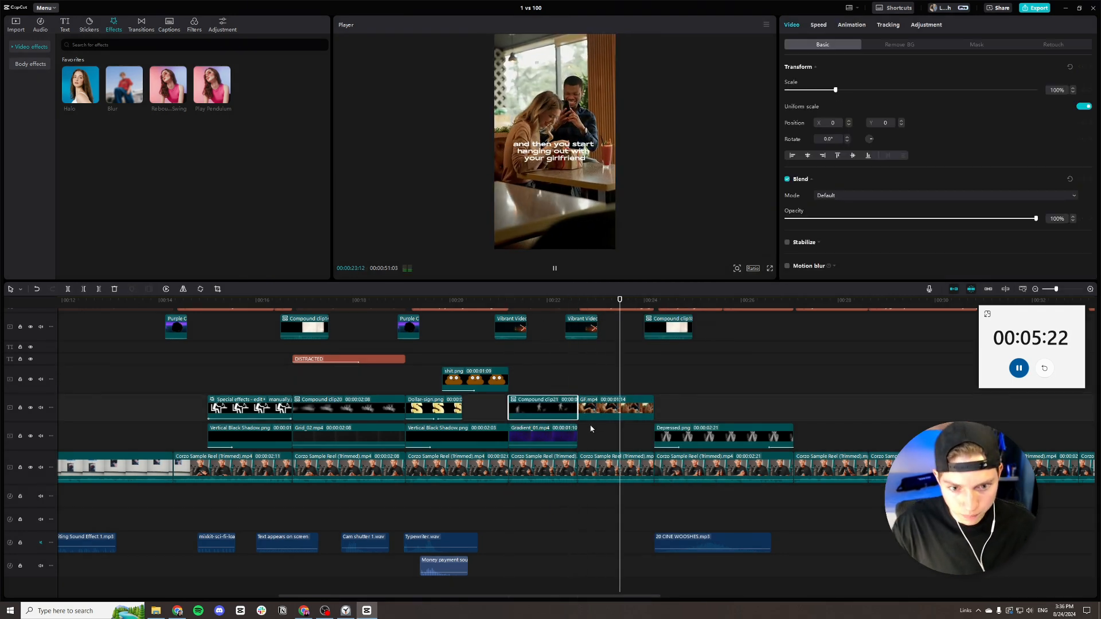
Add a moderate Vignette adjustment to the café couple clip and return to its basic video properties.
{"action": "left_click_drag", "start_coordinate": [634, 306], "coordinate": [613, 305]}
{"action": "left_click", "coordinate": [624, 417]}
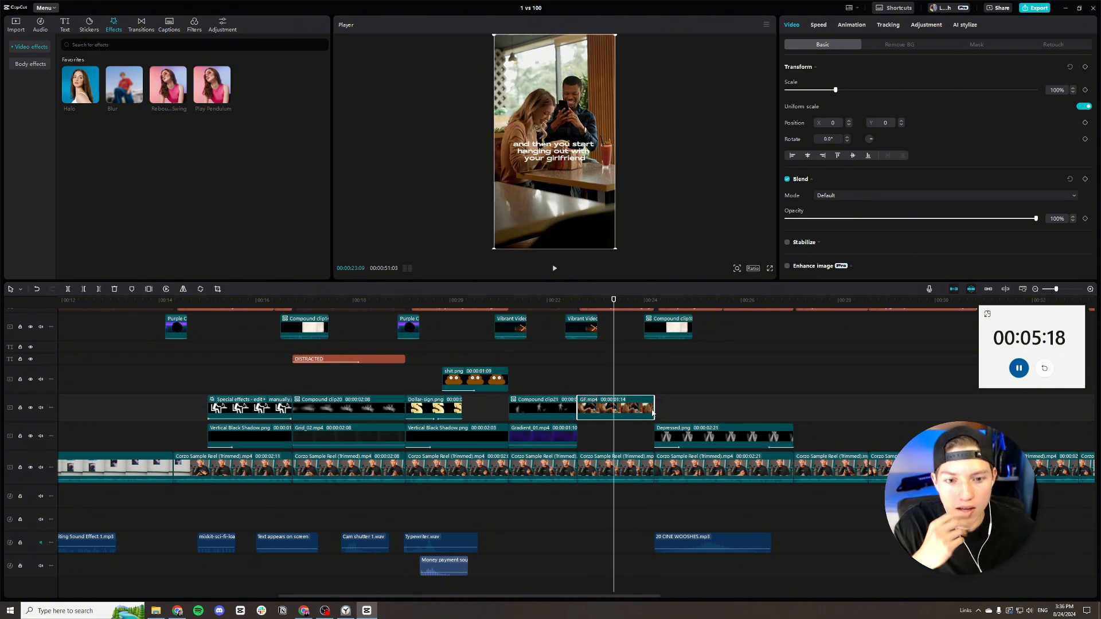
{"action": "left_click", "coordinate": [926, 25]}
{"action": "scroll", "coordinate": [953, 218], "scroll_direction": "down", "scroll_amount": 5}
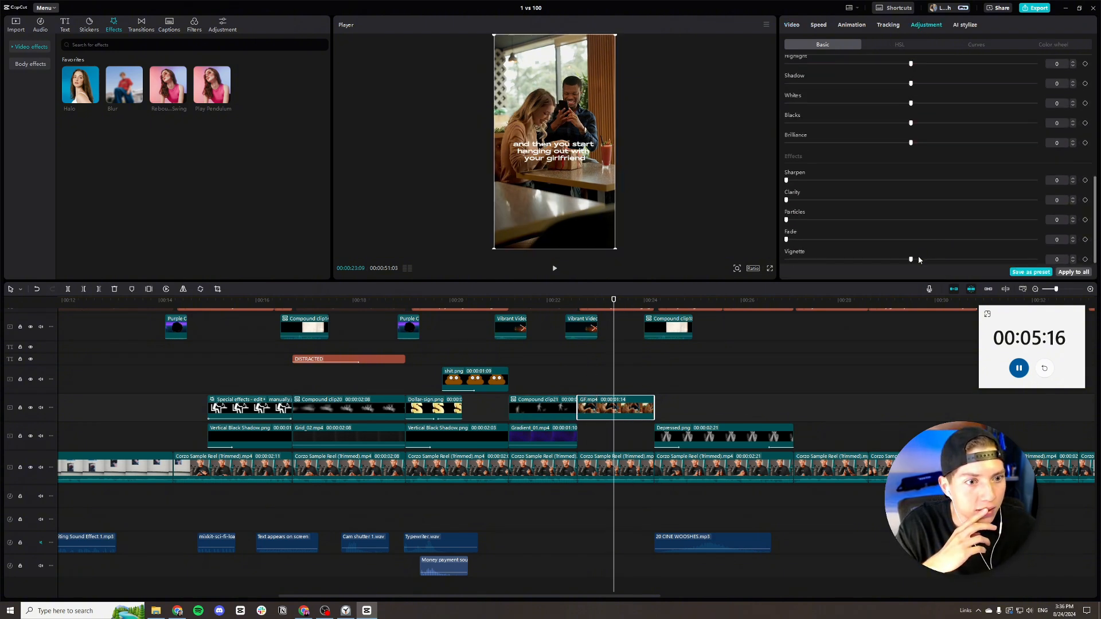
{"action": "left_click_drag", "start_coordinate": [912, 259], "coordinate": [974, 259]}
{"action": "left_click", "coordinate": [802, 27]}
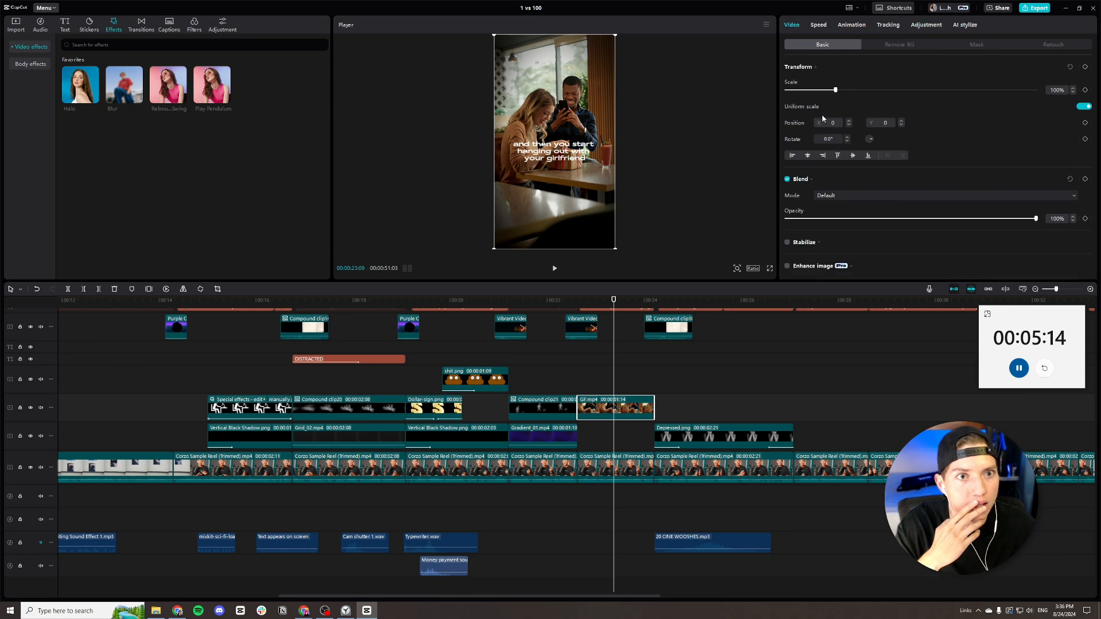
Darken the café couple clip by lowering its opacity, set the talking-head clip beneath it to 0% opacity, and play the section.
{"action": "left_click_drag", "start_coordinate": [1035, 218], "coordinate": [786, 219]}
{"action": "left_click", "coordinate": [591, 480]}
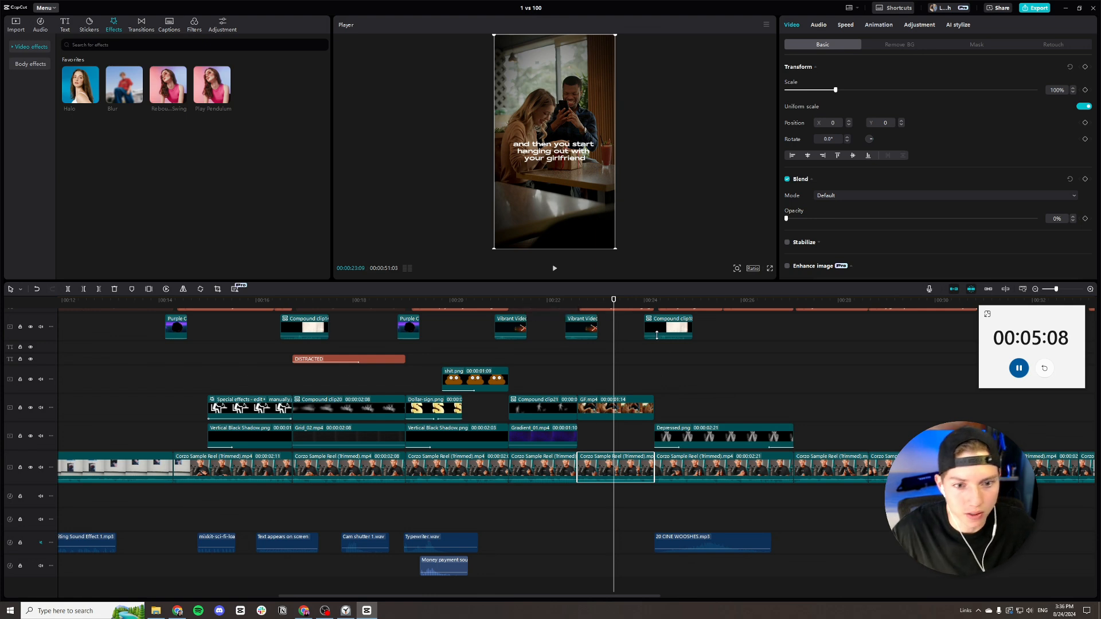
{"action": "key", "text": "space"}
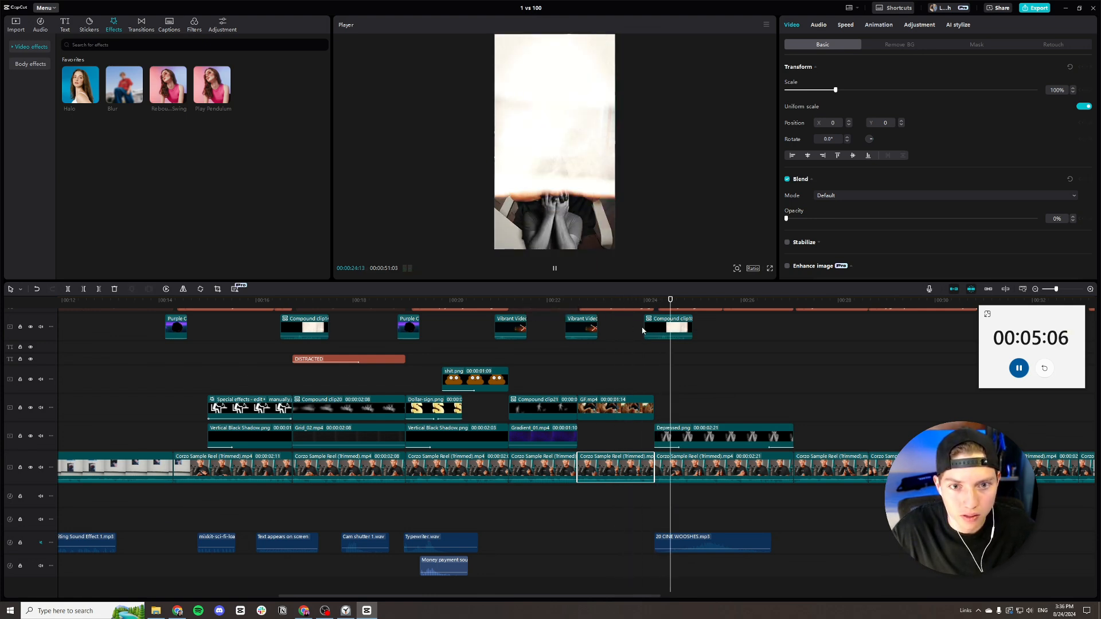
{"action": "key", "text": "space"}
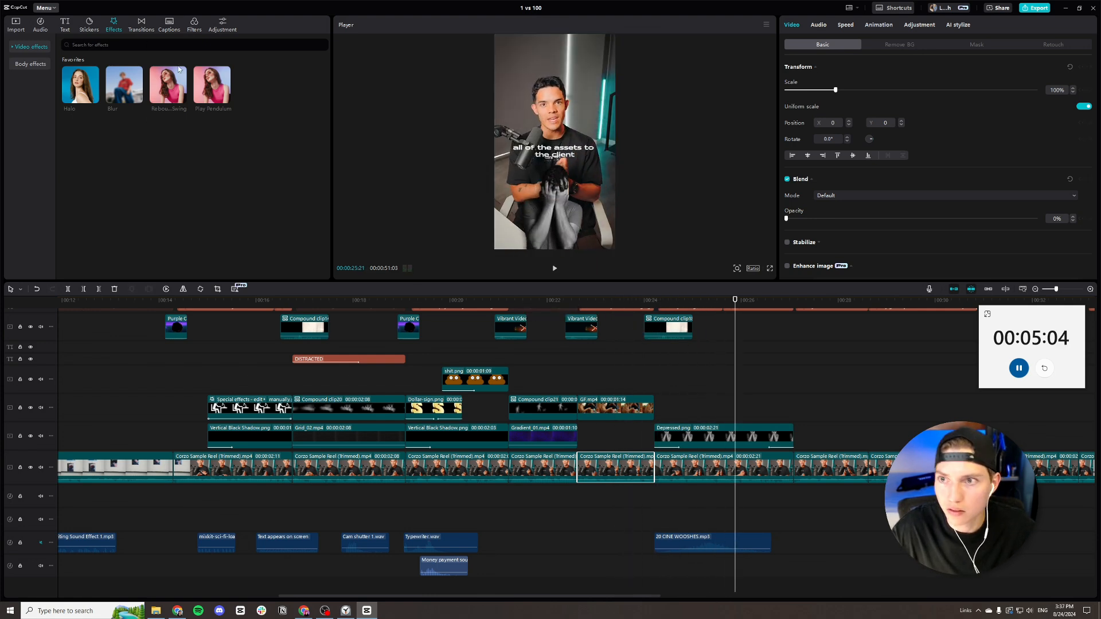
Apply the Play Pendulum effect to Depressed.png with Strength 9 and Speed 63, and return the playhead to just before the graphic.
{"action": "left_click_drag", "start_coordinate": [218, 92], "coordinate": [723, 434]}
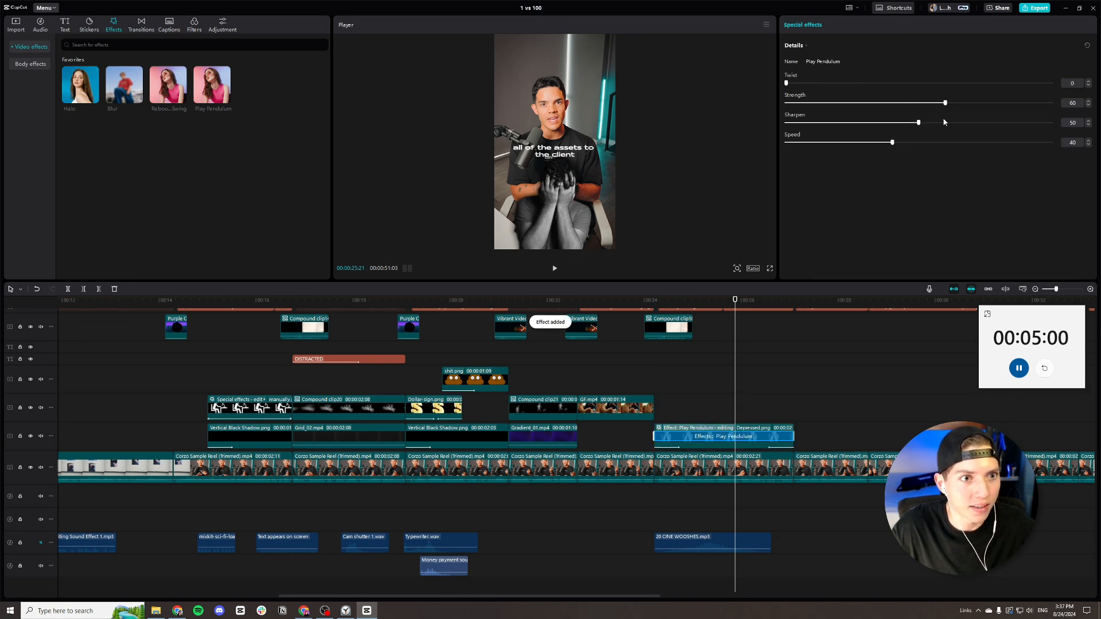
{"action": "left_click_drag", "start_coordinate": [945, 103], "coordinate": [810, 102]}
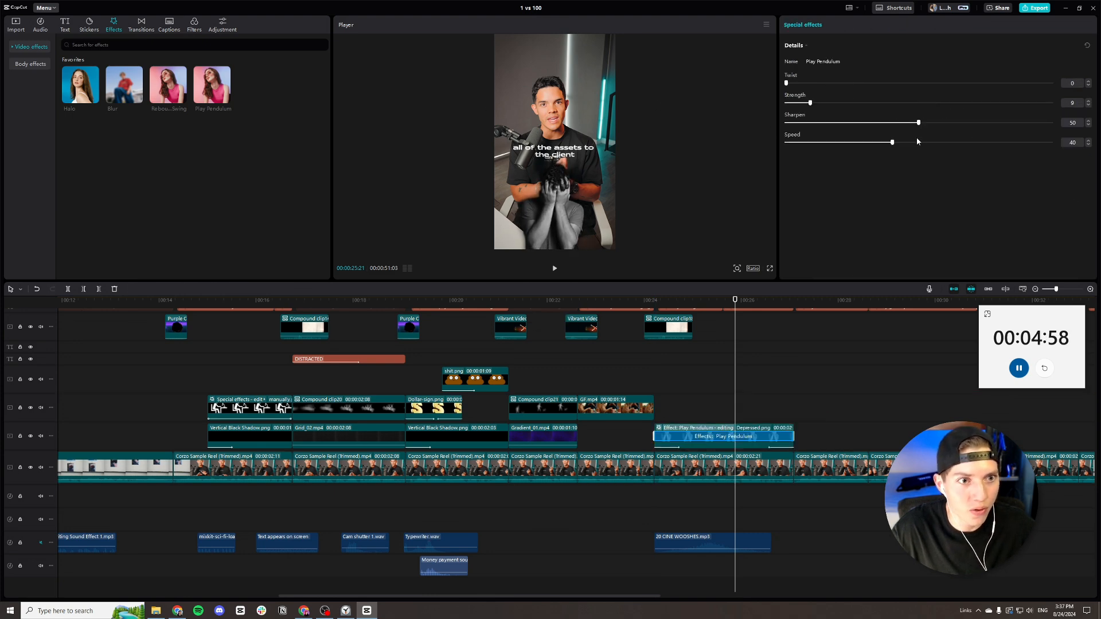
{"action": "left_click_drag", "start_coordinate": [917, 142], "coordinate": [934, 147]}
{"action": "left_click", "coordinate": [658, 310]}
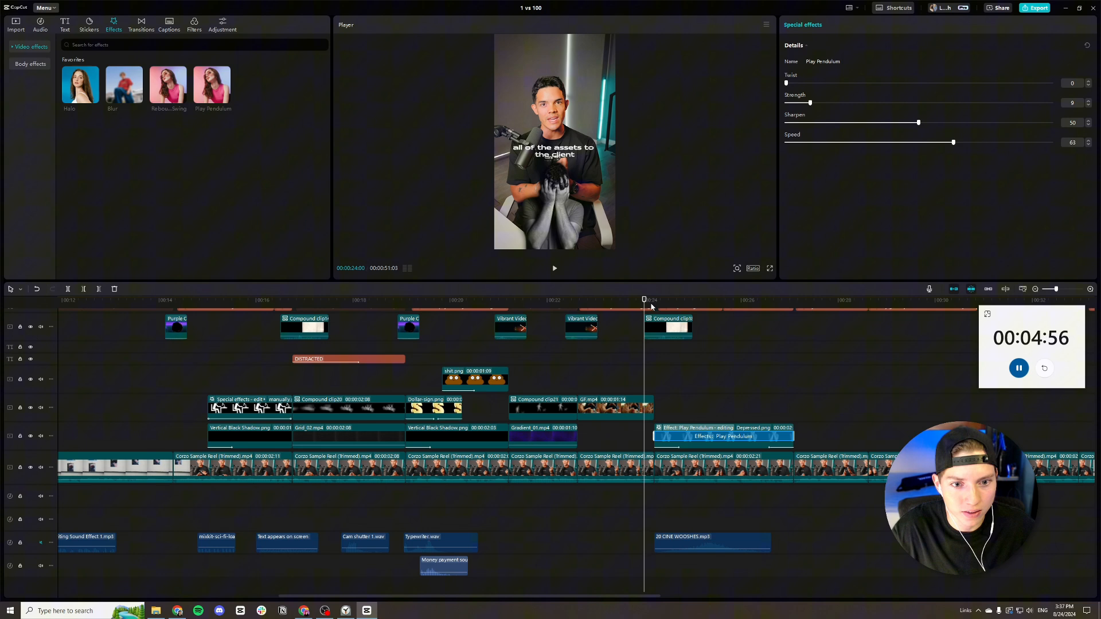
Play the Depressed.png section and extend the graphic to a duration of 00:00:03:04.
{"action": "key", "text": "space"}
{"action": "scroll", "coordinate": [657, 399], "scroll_direction": "right", "scroll_amount": 2}
{"action": "scroll", "coordinate": [631, 396], "scroll_direction": "right", "scroll_amount": 4}
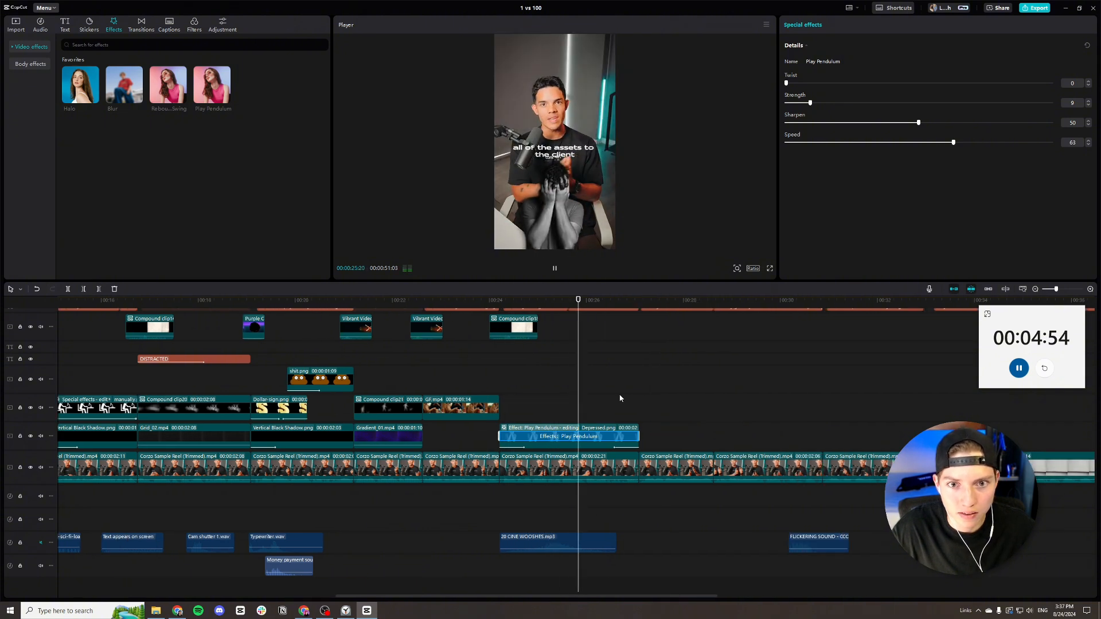
{"action": "key", "text": "space"}
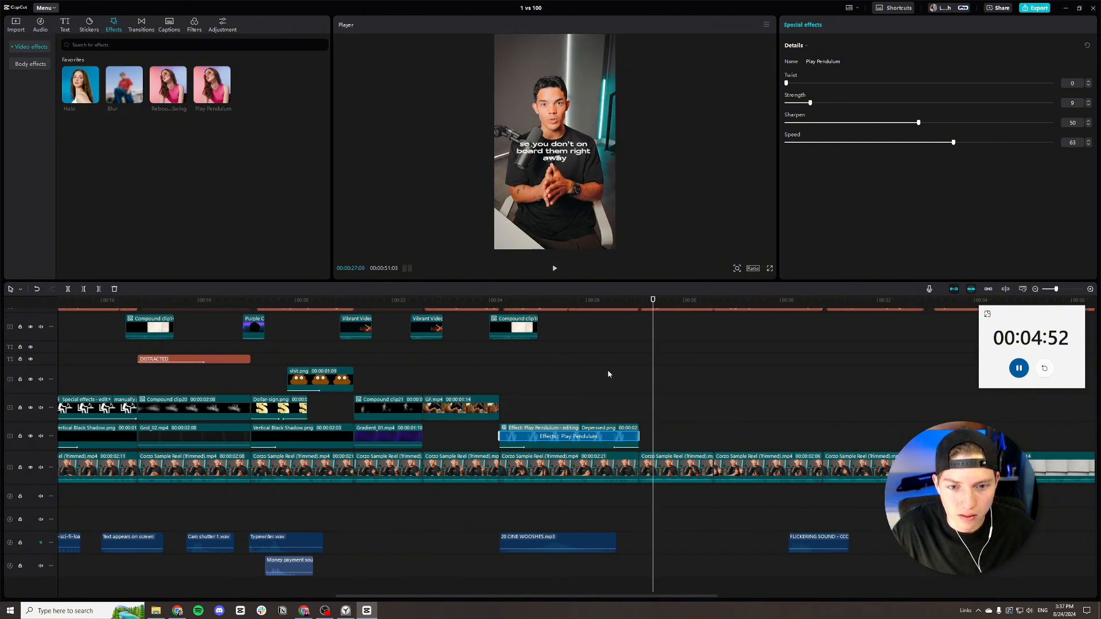
{"action": "left_click", "coordinate": [633, 453]}
{"action": "left_click_drag", "start_coordinate": [639, 439], "coordinate": [652, 439]}
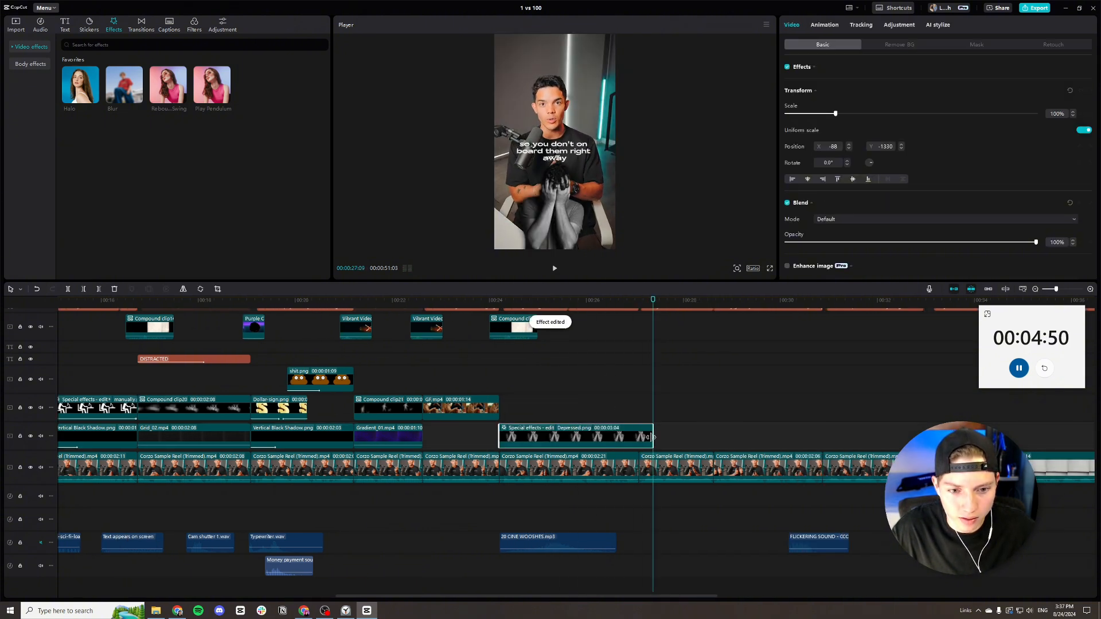
Play on through the "they get buyers remorse" caption and move Depressed.png up to the overlay track that holds GF.mp4.
{"action": "key", "text": "space"}
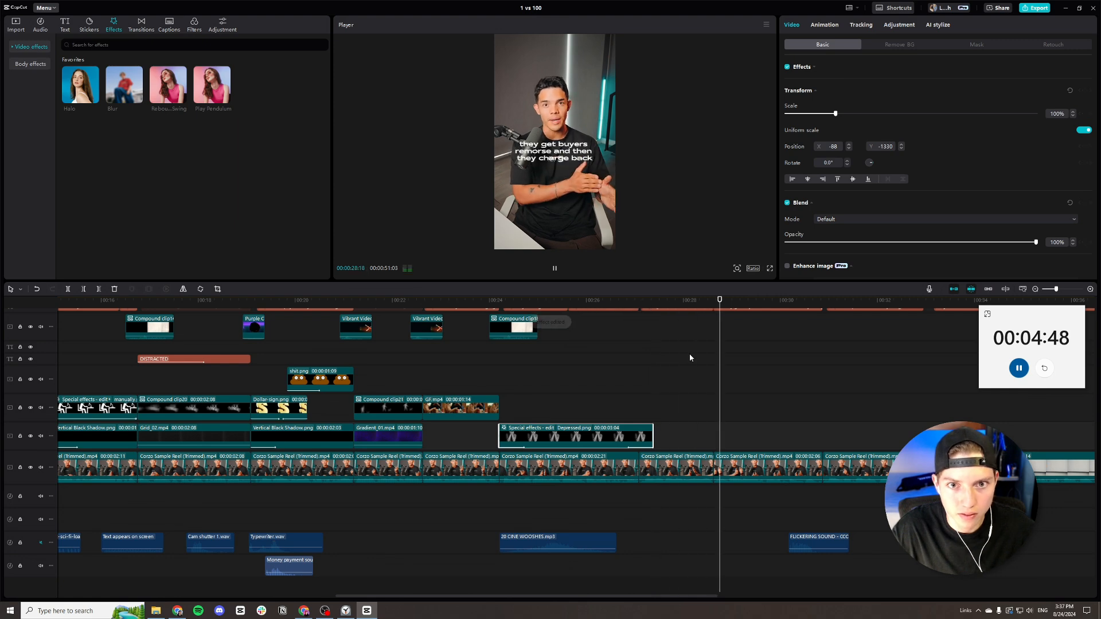
{"action": "key", "text": "space"}
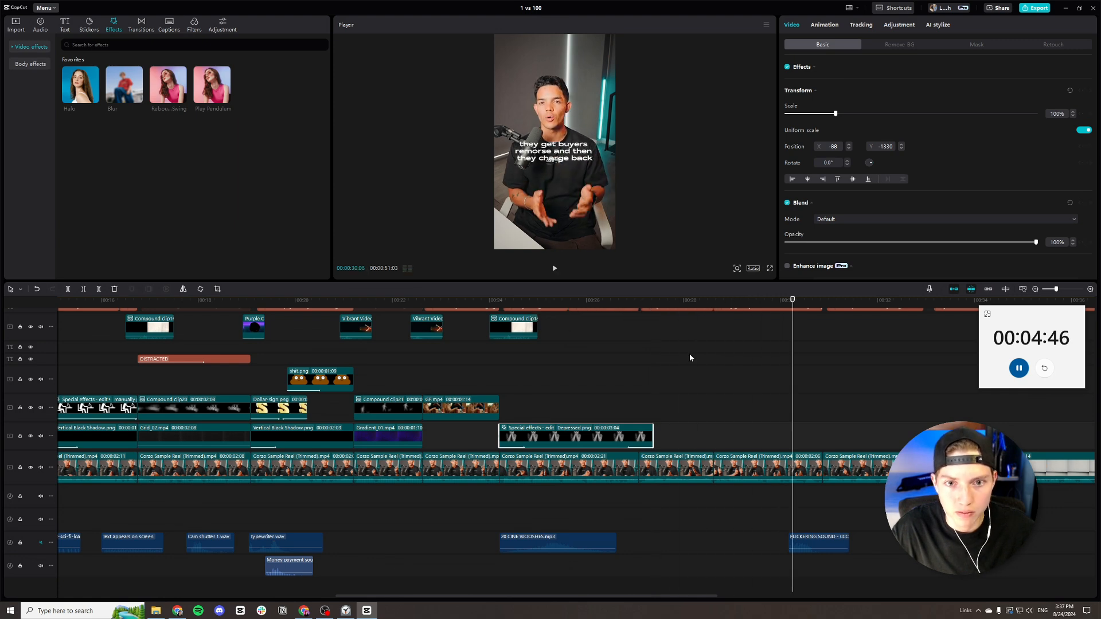
{"action": "scroll", "coordinate": [705, 377], "scroll_direction": "right", "scroll_amount": 1}
{"action": "left_click_drag", "start_coordinate": [522, 449], "coordinate": [518, 400]}
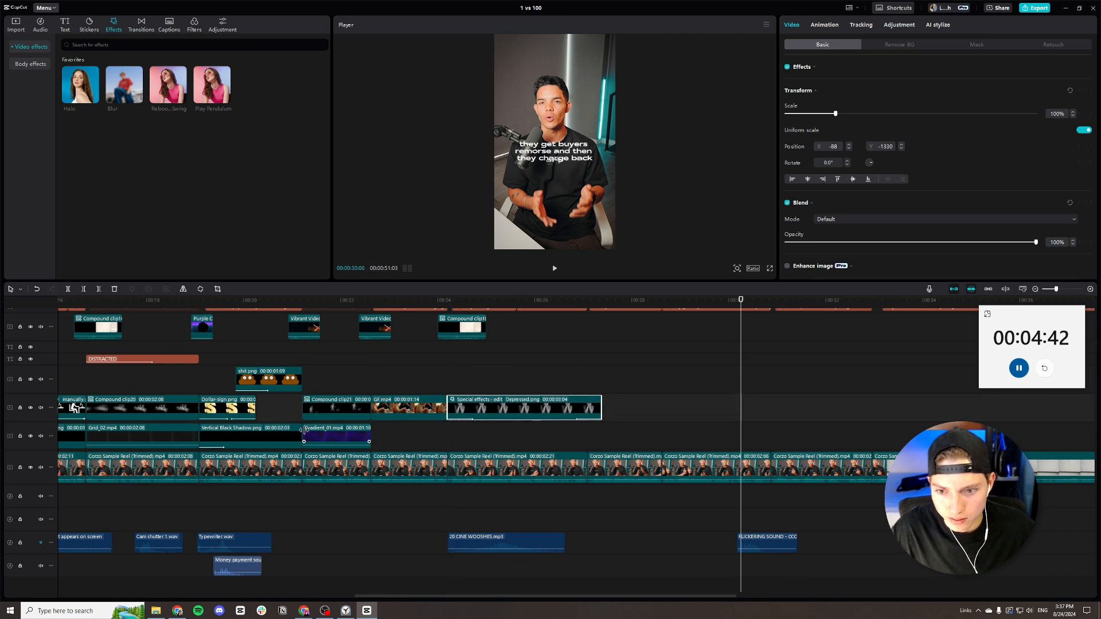
Copy Vertical Black Shadow.png over the talking-head clip under "they get buyers remorse", fit it to 00:00:02:06, and play it.
{"action": "left_click", "coordinate": [281, 441]}
{"action": "left_click", "coordinate": [611, 304]}
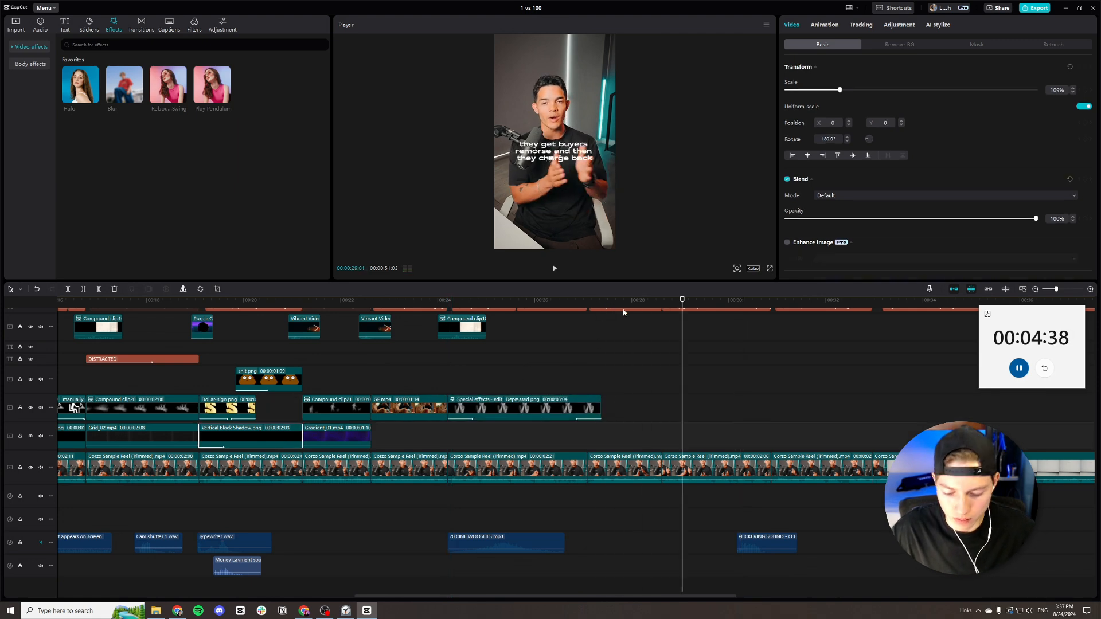
{"action": "key", "text": "ctrl+v"}
{"action": "left_click_drag", "start_coordinate": [715, 446], "coordinate": [695, 446]}
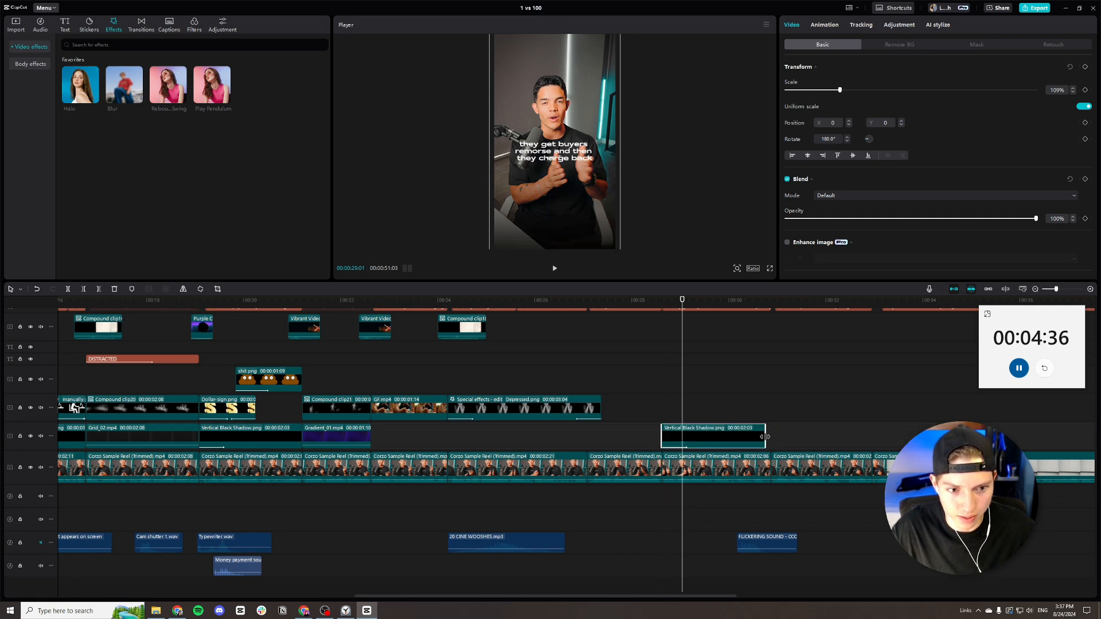
{"action": "left_click_drag", "start_coordinate": [763, 438], "coordinate": [771, 439]}
{"action": "key", "text": "space"}
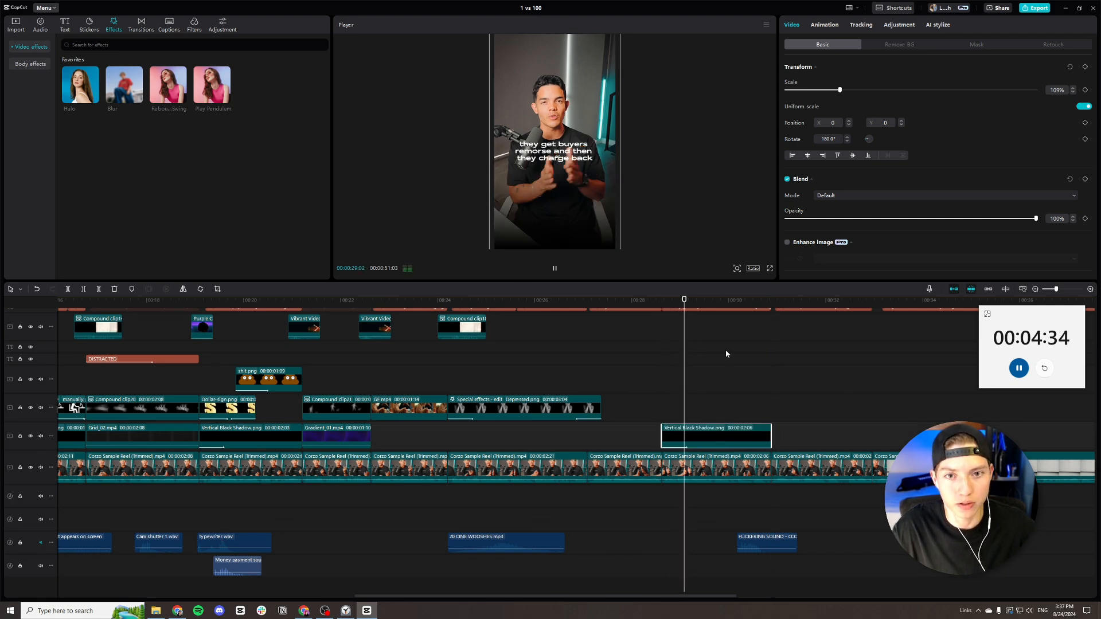
{"action": "key", "text": "space"}
Add Man Mistake.png from the PNGs Character folder above the copied Vertical Black Shadow.png and trim it to 00:00:02:06.
{"action": "mouse_move", "coordinate": [133, 87]}
{"action": "left_click", "coordinate": [15, 24]}
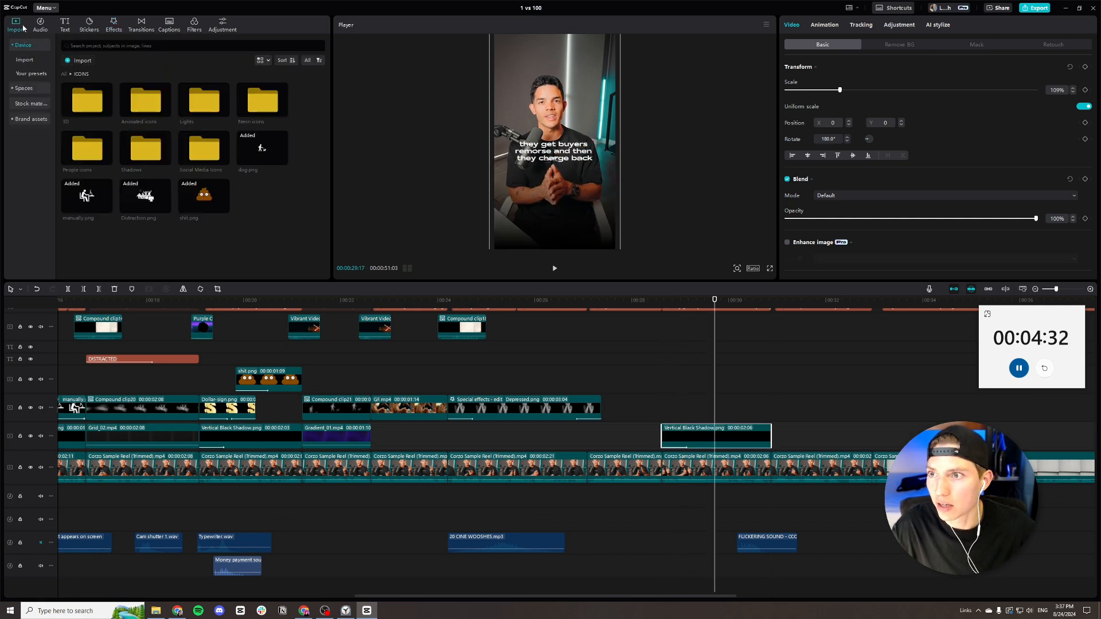
{"action": "left_click", "coordinate": [64, 75]}
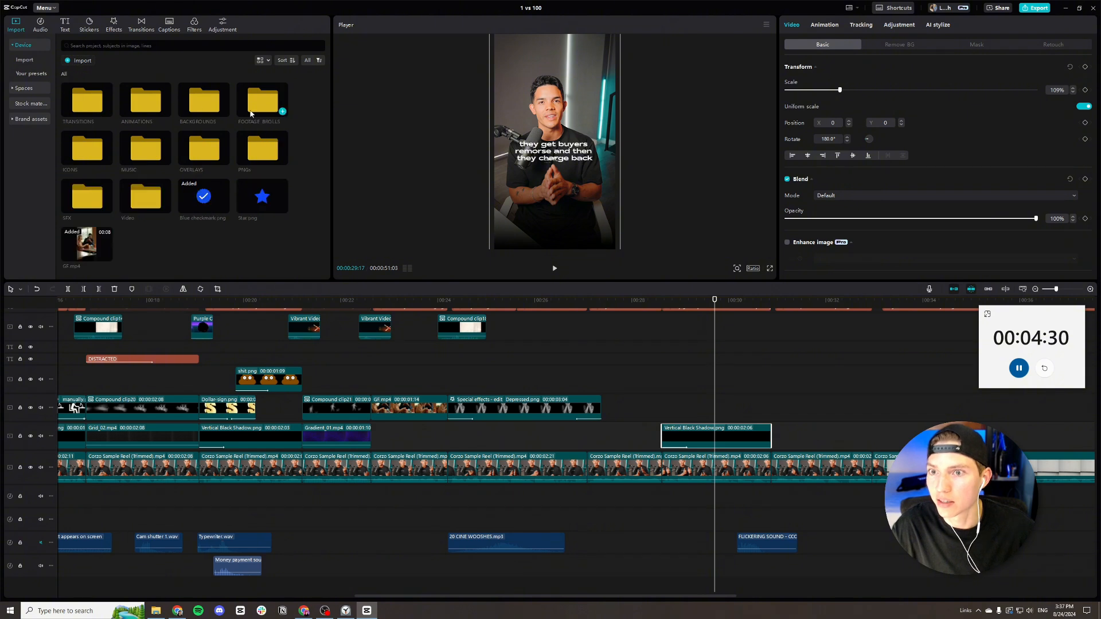
{"action": "double_click", "coordinate": [261, 151]}
{"action": "double_click", "coordinate": [259, 99]}
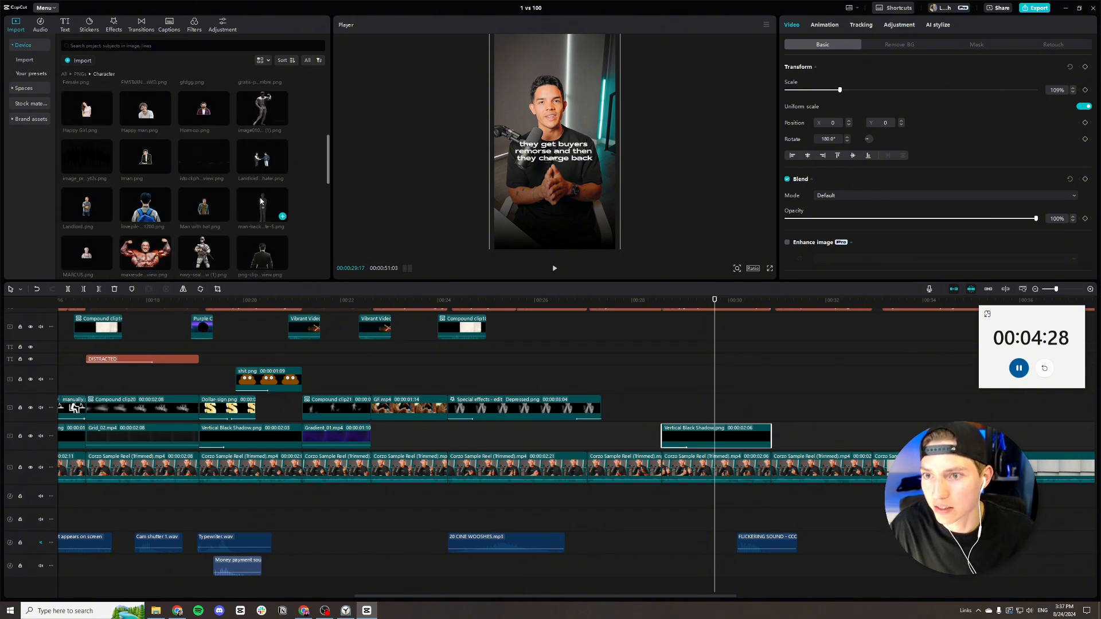
{"action": "scroll", "coordinate": [262, 249], "scroll_direction": "down", "scroll_amount": 3}
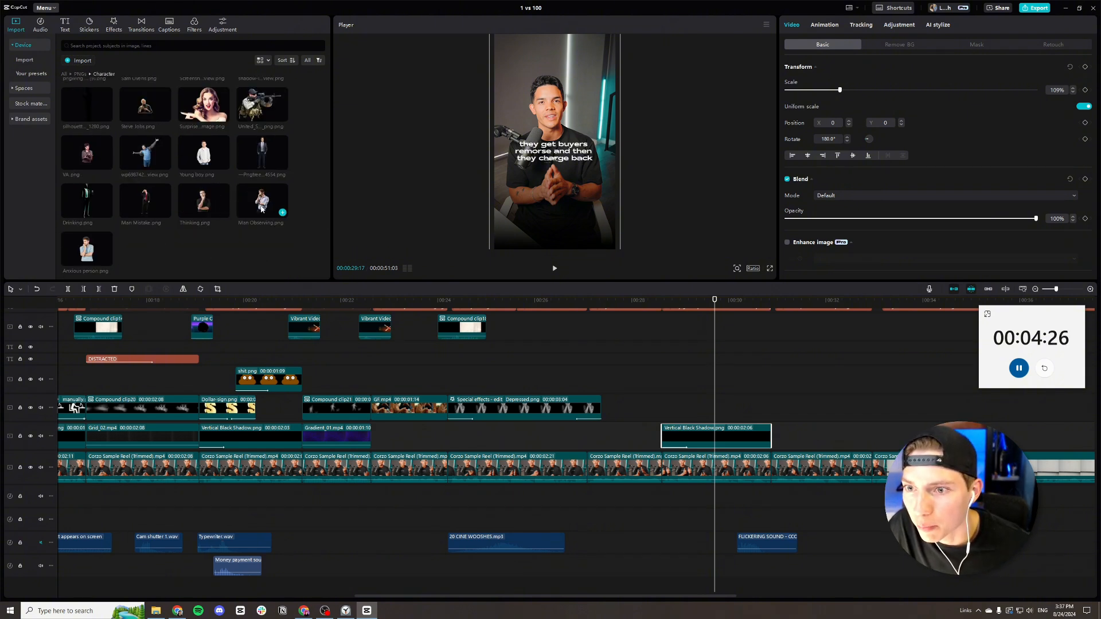
{"action": "left_click_drag", "start_coordinate": [149, 208], "coordinate": [661, 411]}
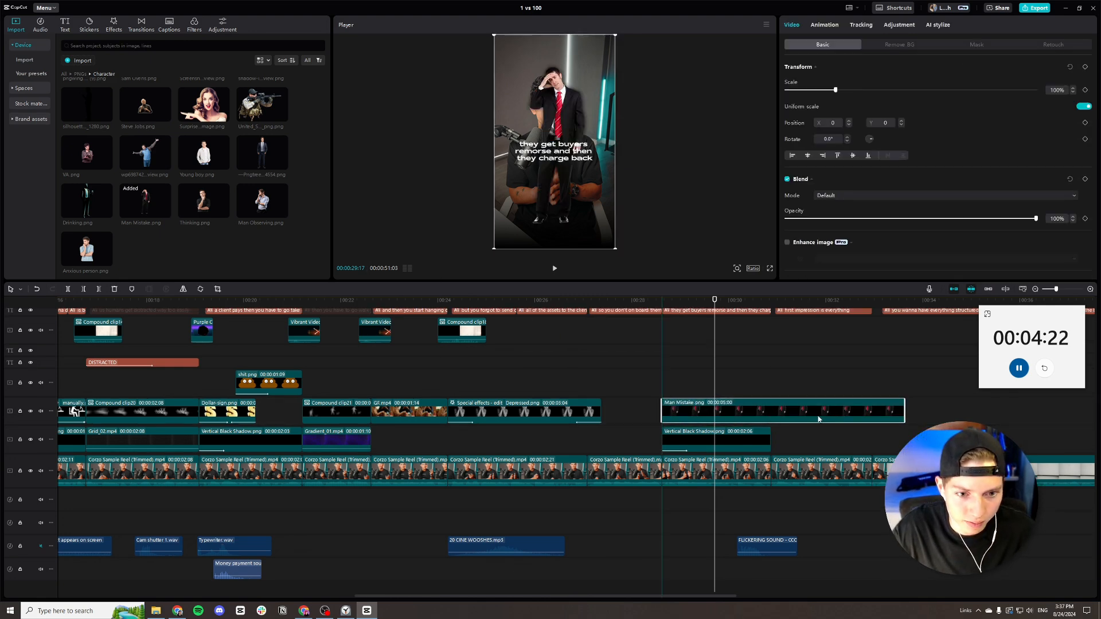
{"action": "left_click_drag", "start_coordinate": [903, 412], "coordinate": [746, 381]}
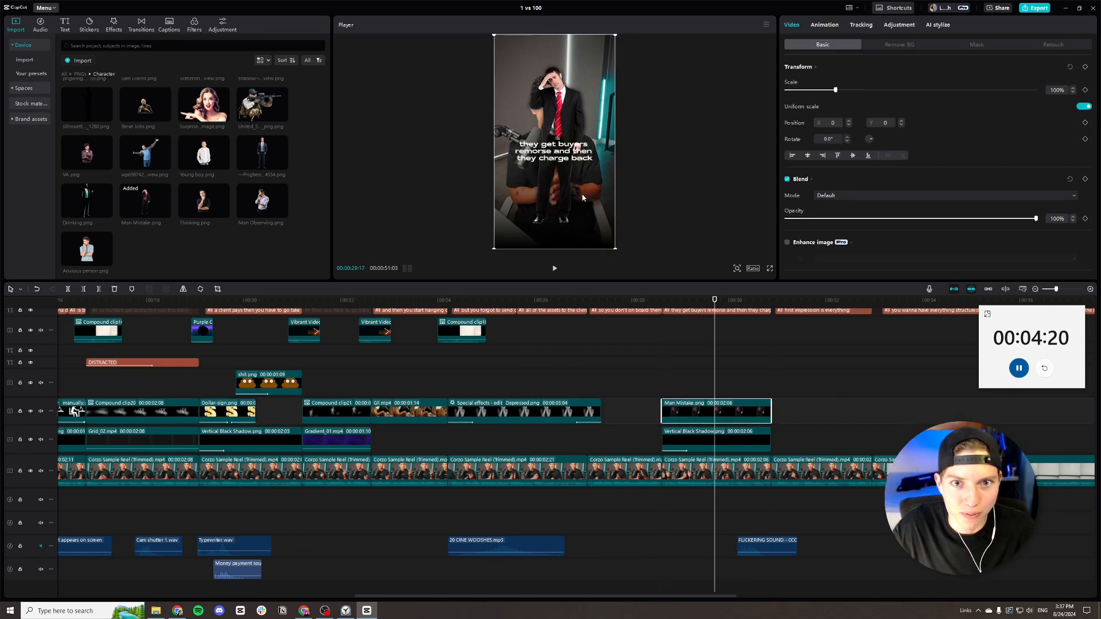
Scale Man Mistake.png to 119%, position it at X -77, Y -1790, and give it a strong Vignette adjustment.
{"action": "left_click_drag", "start_coordinate": [503, 129], "coordinate": [457, 120]}
{"action": "left_click_drag", "start_coordinate": [574, 192], "coordinate": [574, 191]}
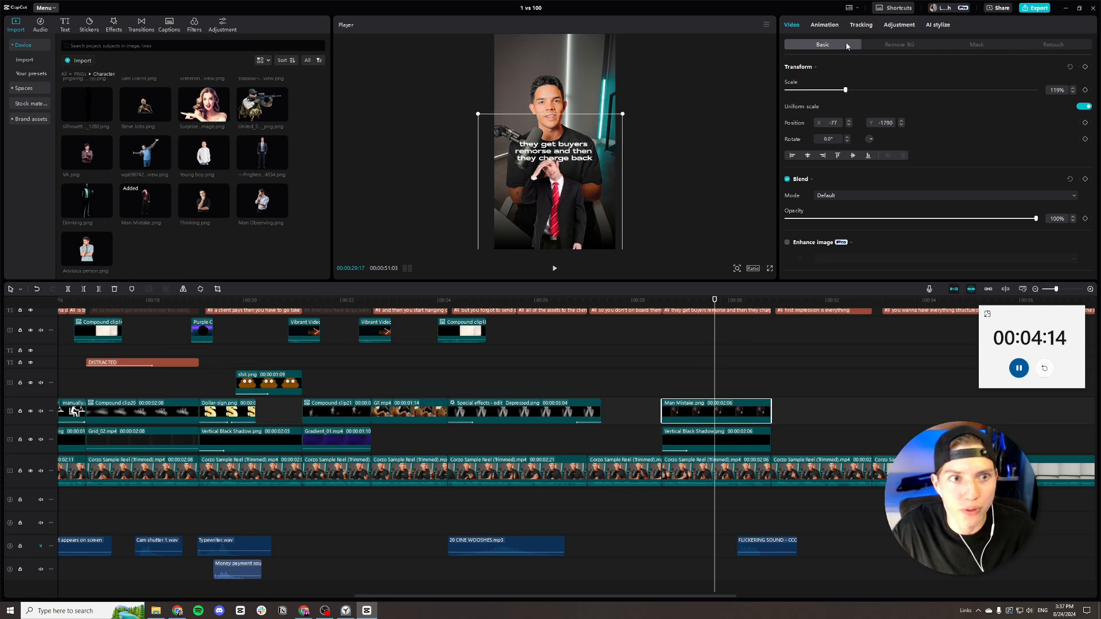
{"action": "left_click", "coordinate": [899, 25]}
{"action": "scroll", "coordinate": [930, 248], "scroll_direction": "down", "scroll_amount": 5}
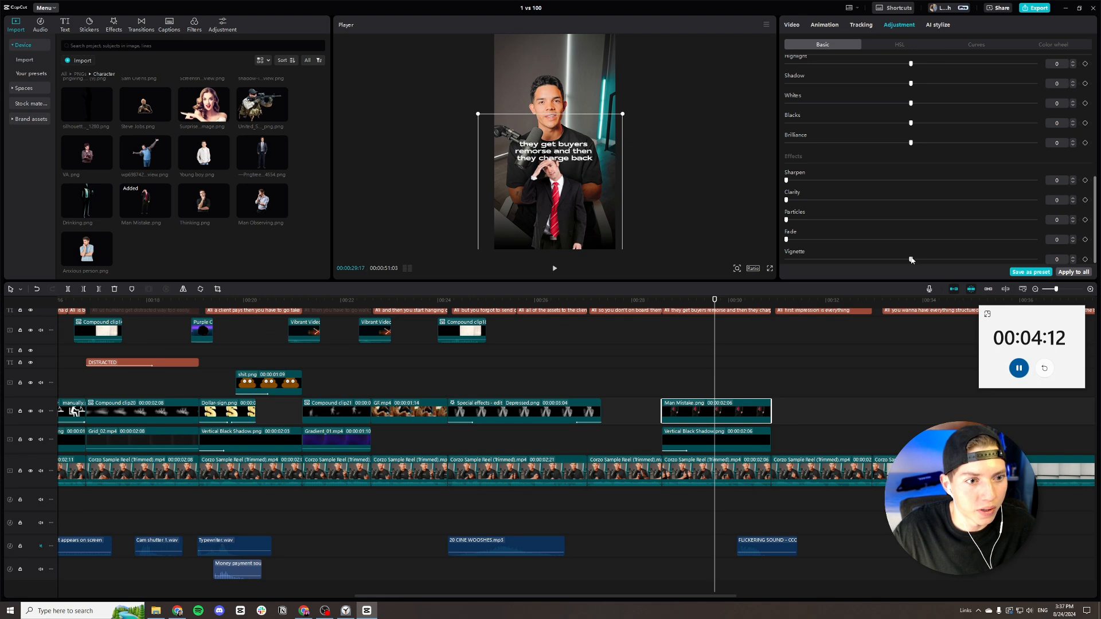
{"action": "left_click_drag", "start_coordinate": [912, 260], "coordinate": [1035, 260]}
Give Man Mistake.png the Slide Up entrance animation with a duration of 0.9 s.
{"action": "left_click", "coordinate": [823, 25]}
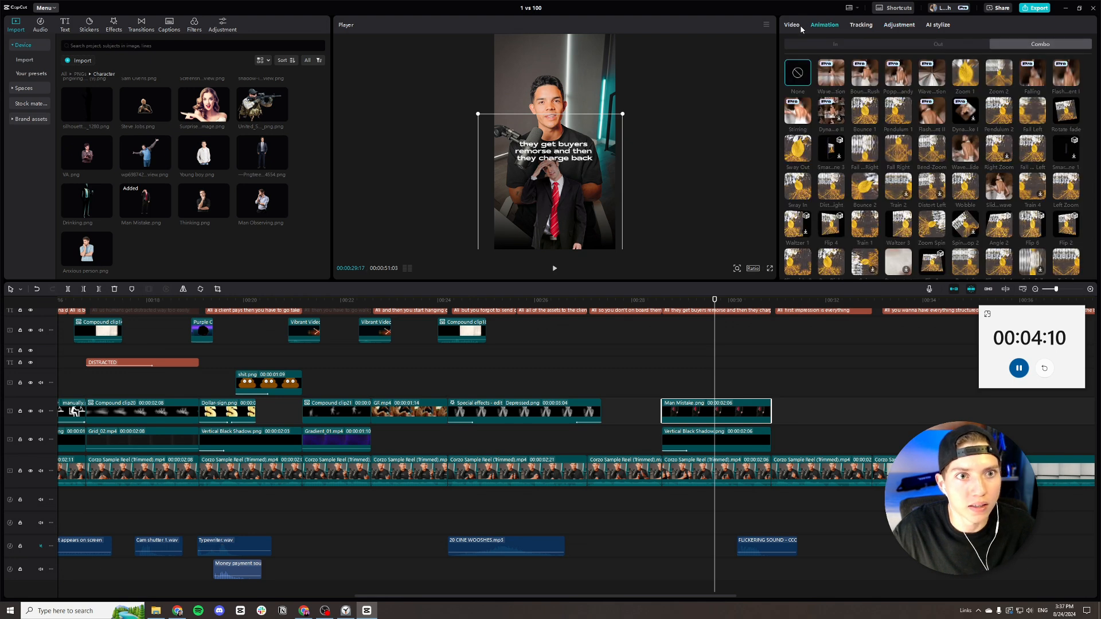
{"action": "left_click", "coordinate": [850, 46]}
{"action": "left_click", "coordinate": [999, 79]}
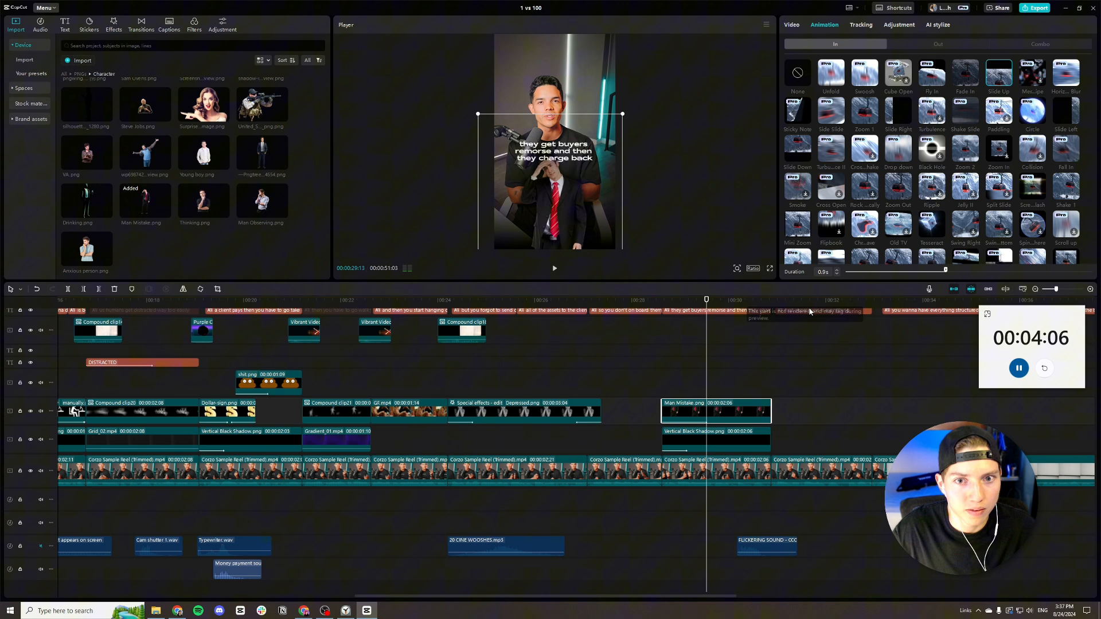
Apply the Play Pendulum effect to Man Mistake.png with Twist 0, Strength 10 and Speed 69, and play it.
{"action": "left_click", "coordinate": [107, 29]}
{"action": "left_click_drag", "start_coordinate": [212, 86], "coordinate": [717, 411]}
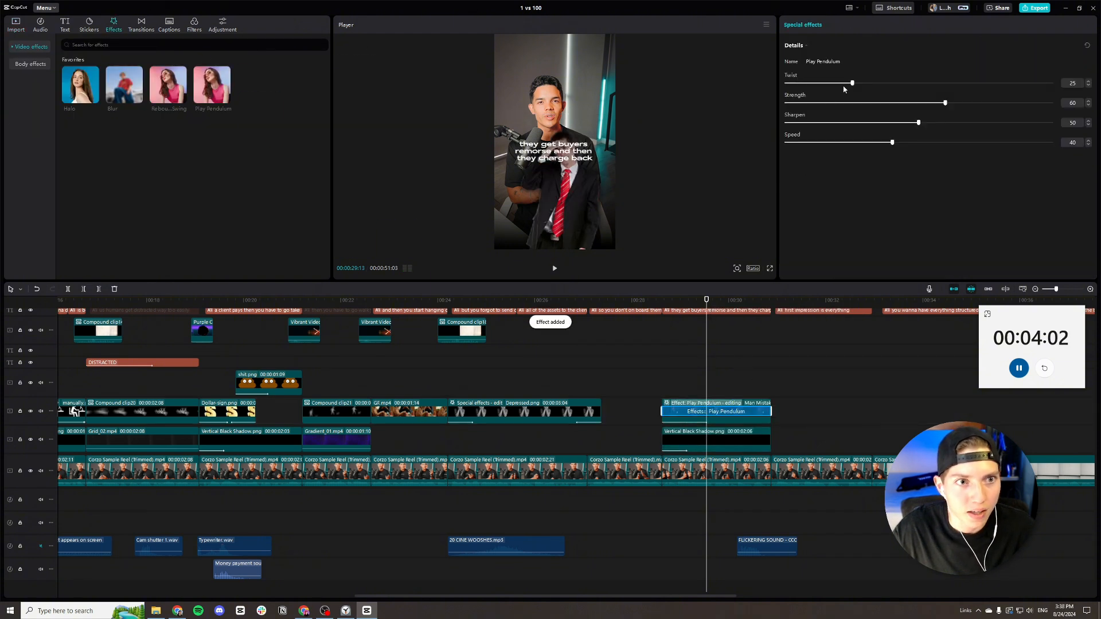
{"action": "left_click_drag", "start_coordinate": [945, 104], "coordinate": [814, 104]}
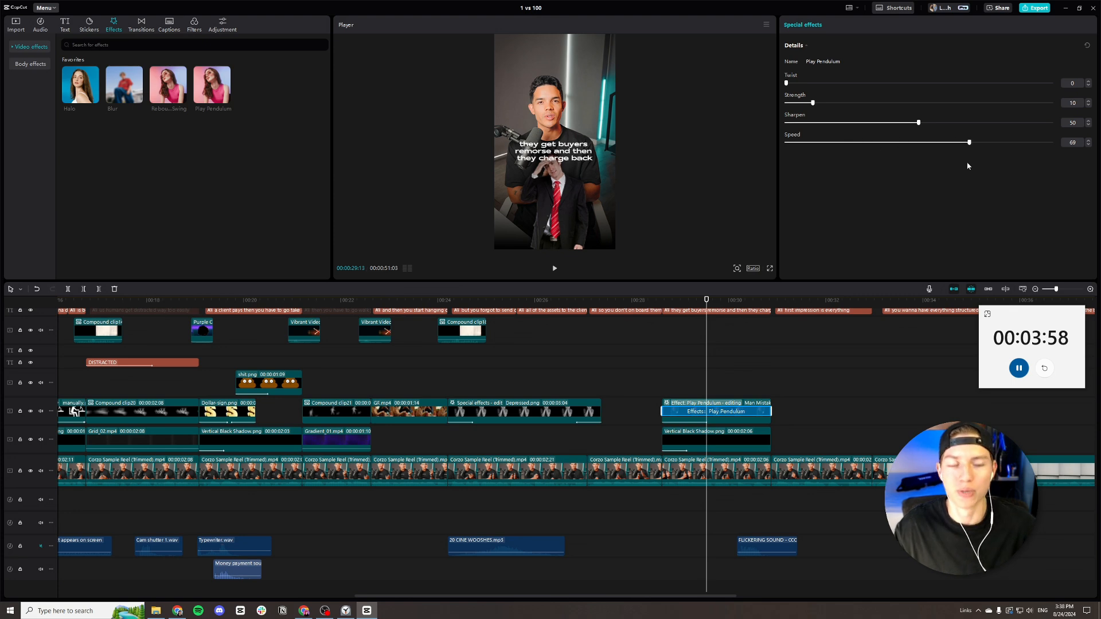
{"action": "scroll", "coordinate": [713, 398], "scroll_direction": "up", "scroll_amount": 1}
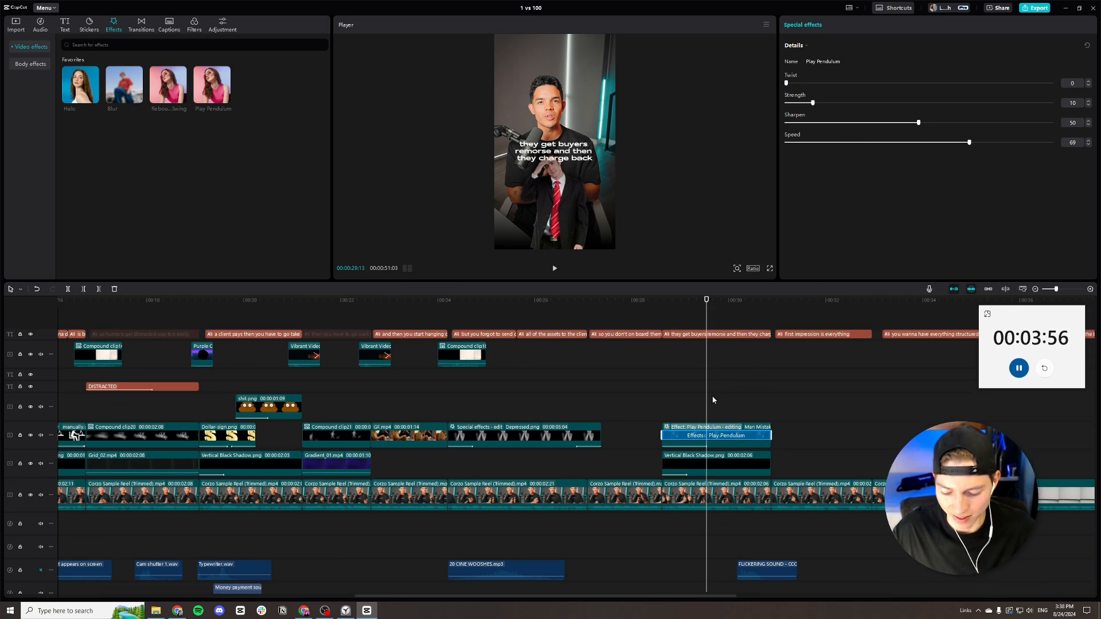
{"action": "scroll", "coordinate": [713, 400], "scroll_direction": "down", "scroll_amount": 2}
{"action": "key", "text": "space"}
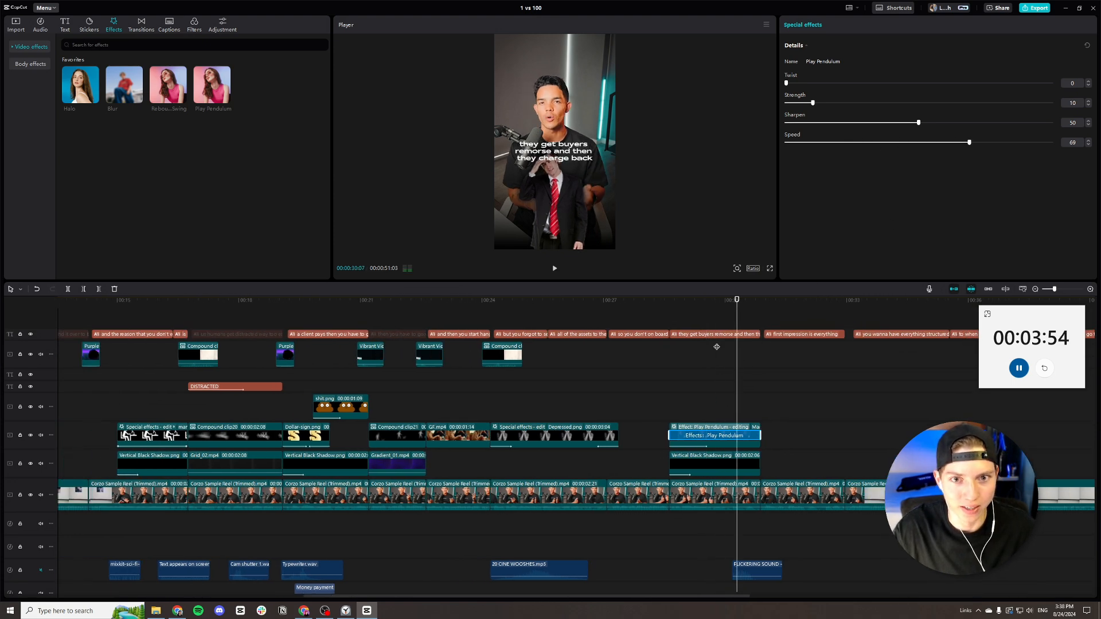
Give Man Mistake.png a Fade Out exit animation of 0.5 s and extend it past the cut into the next talking-head clip.
{"action": "scroll", "coordinate": [711, 348], "scroll_direction": "right", "scroll_amount": 8}
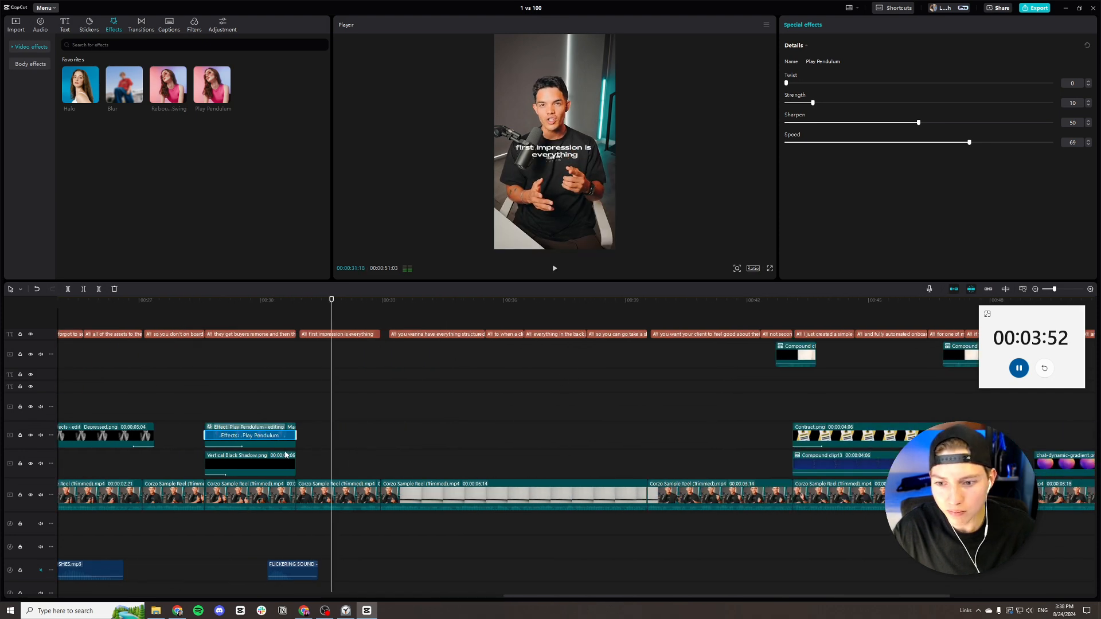
{"action": "left_click", "coordinate": [304, 467]}
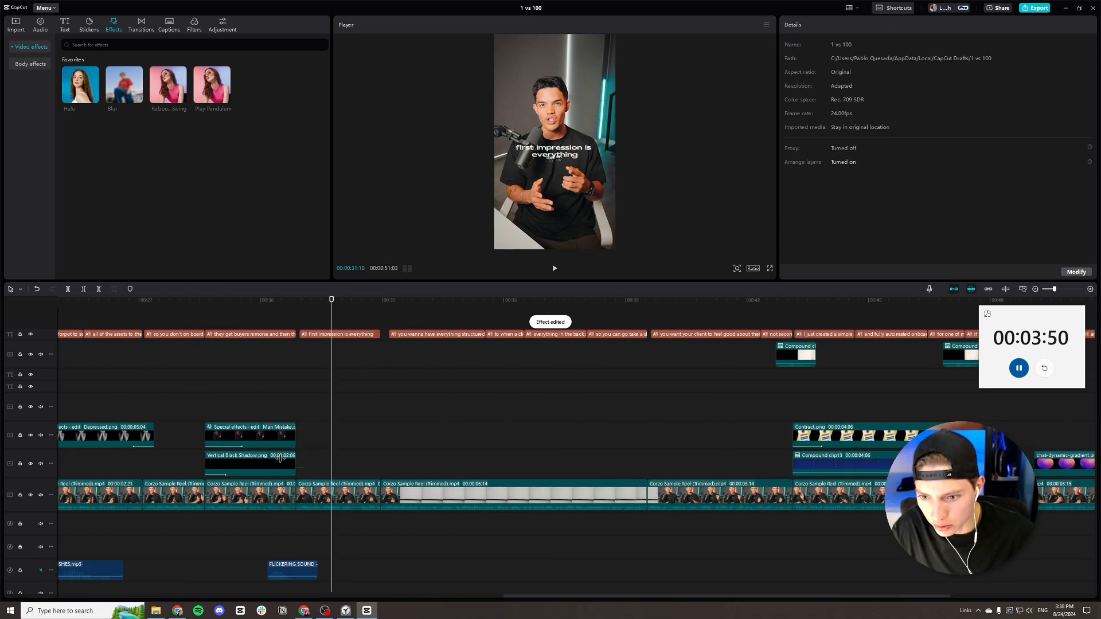
{"action": "left_click_drag", "start_coordinate": [304, 467], "coordinate": [281, 427]}
{"action": "left_click", "coordinate": [301, 437]}
{"action": "left_click_drag", "start_coordinate": [302, 475], "coordinate": [294, 432]}
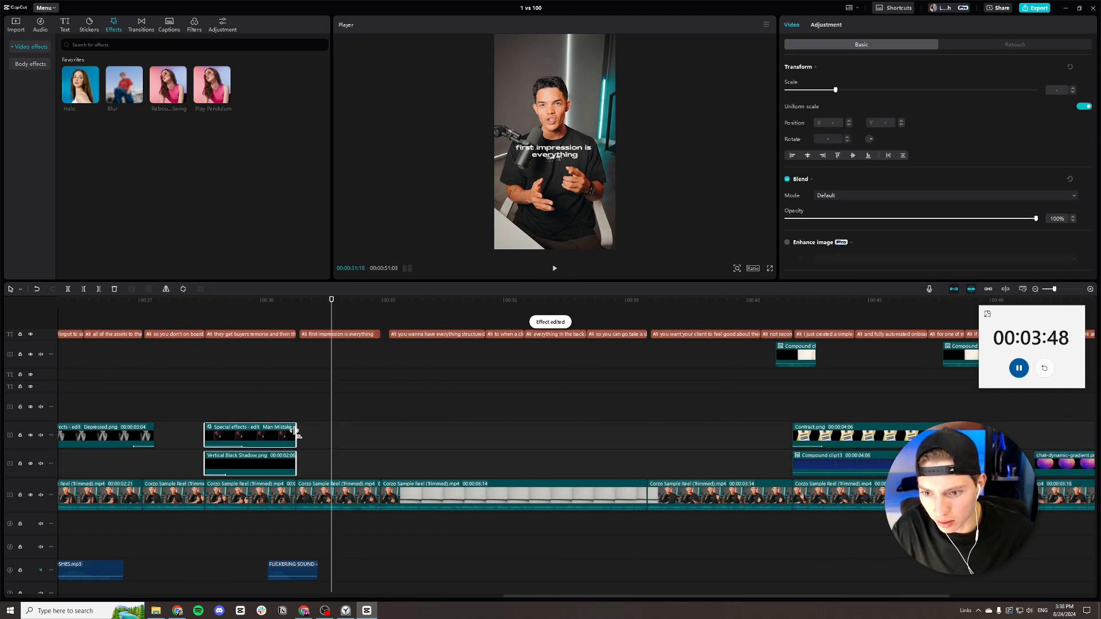
{"action": "left_click", "coordinate": [304, 446]}
{"action": "left_click", "coordinate": [291, 440]}
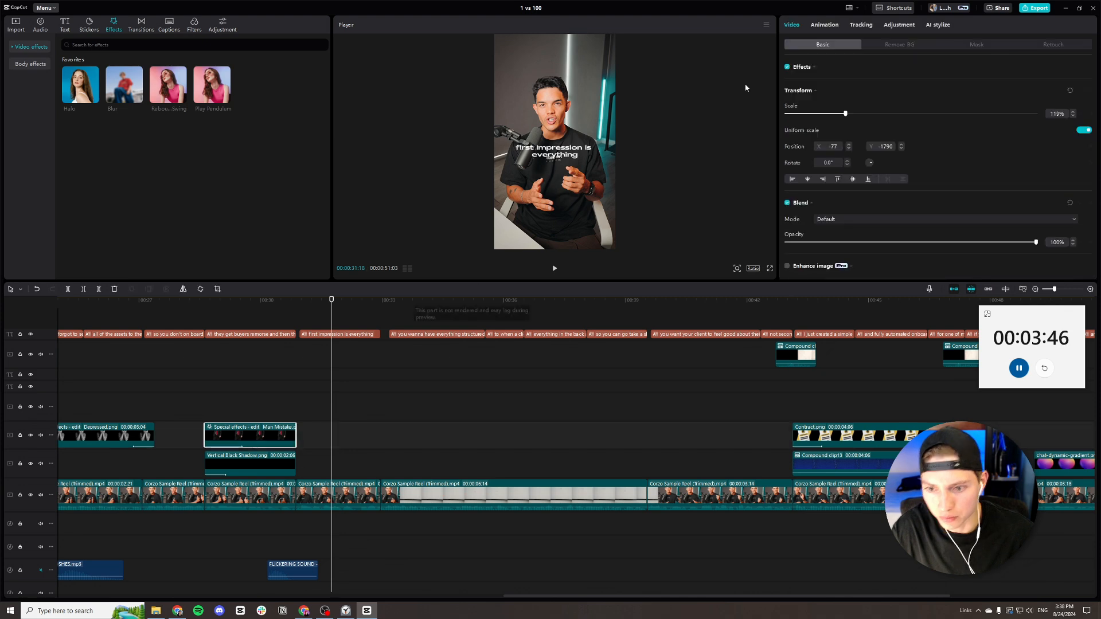
{"action": "left_click", "coordinate": [824, 25]}
{"action": "left_click", "coordinate": [939, 45]}
{"action": "left_click", "coordinate": [966, 73]}
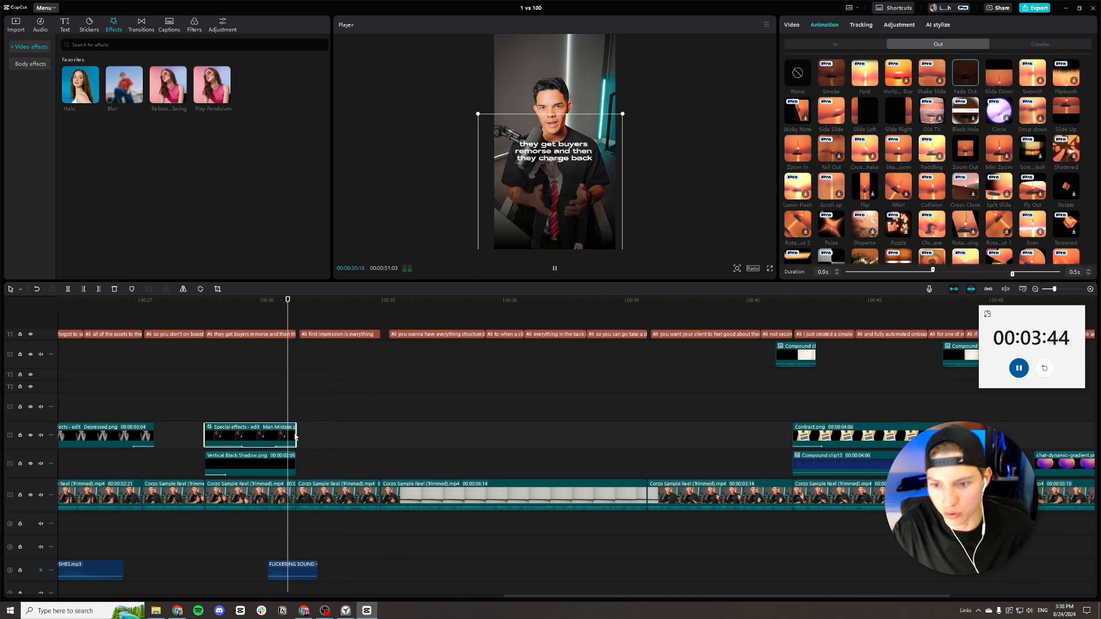
{"action": "left_click_drag", "start_coordinate": [295, 437], "coordinate": [310, 436]}
Give the Vertical Black Shadow.png beneath Man Mistake.png a 0.5 s Fade Out, extend it to 00:00:02:15, and play it.
{"action": "left_click", "coordinate": [293, 459]}
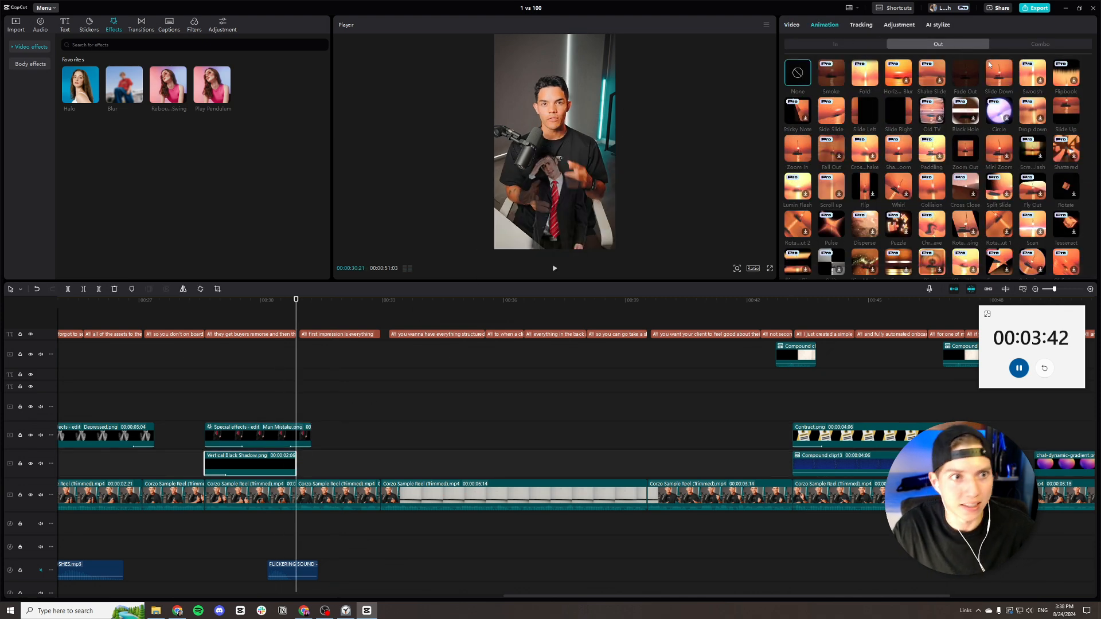
{"action": "left_click", "coordinate": [954, 75]}
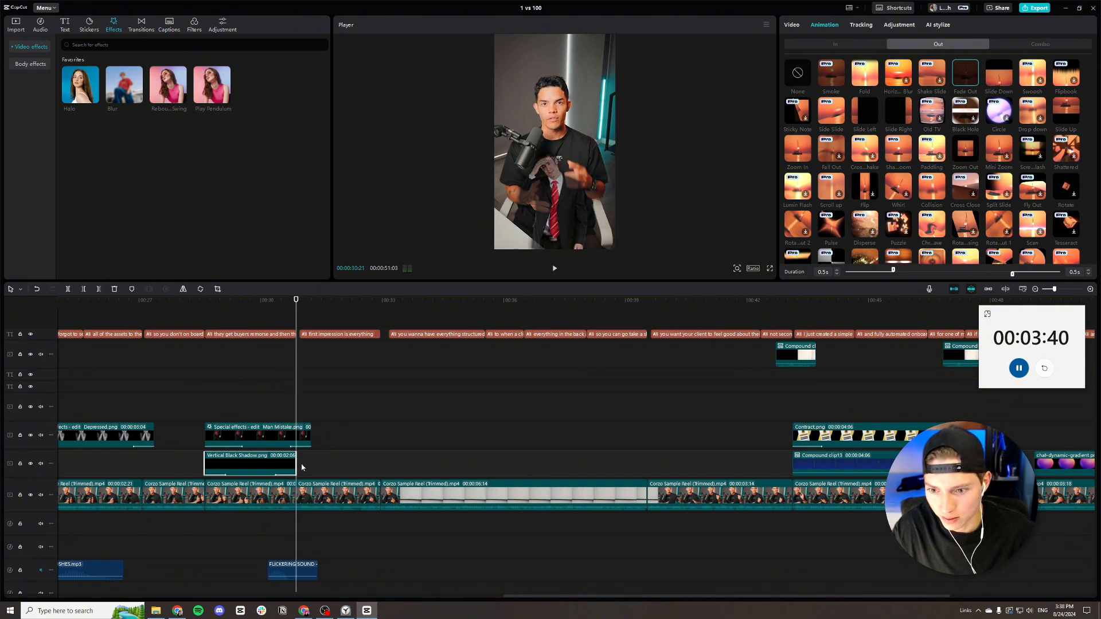
{"action": "left_click_drag", "start_coordinate": [303, 464], "coordinate": [312, 464]}
{"action": "key", "text": "space"}
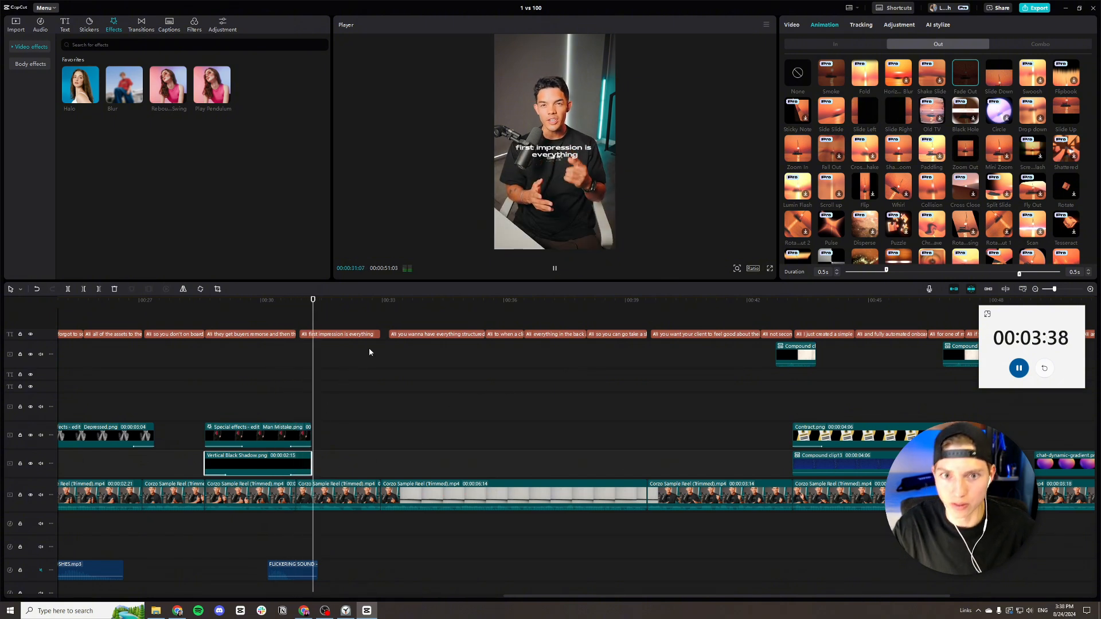
Keyframe a zoom on the "first impression is everything" clip from 100% at its start to 114% at 00:00:31:14.
{"action": "left_click", "coordinate": [297, 301]}
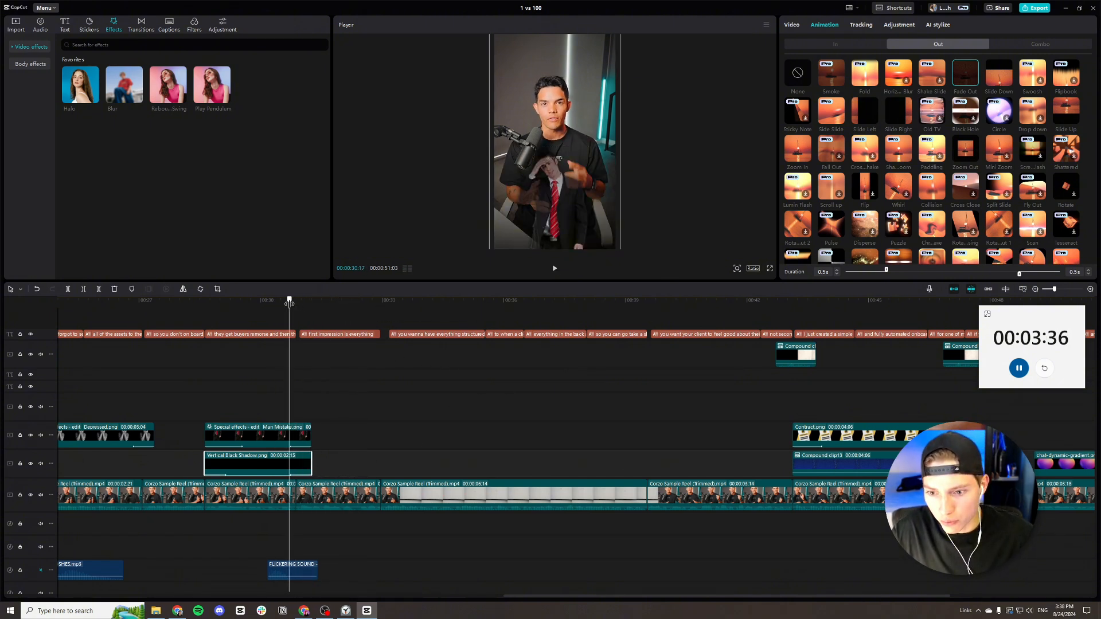
{"action": "left_click", "coordinate": [343, 494]}
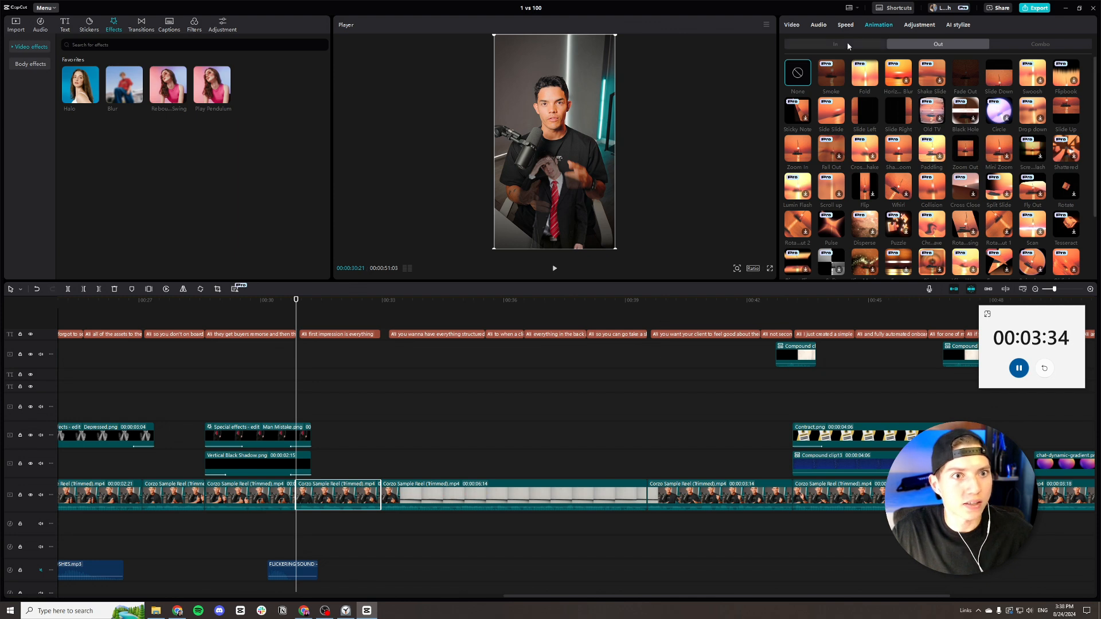
{"action": "left_click", "coordinate": [849, 46]}
{"action": "left_click", "coordinate": [794, 25]}
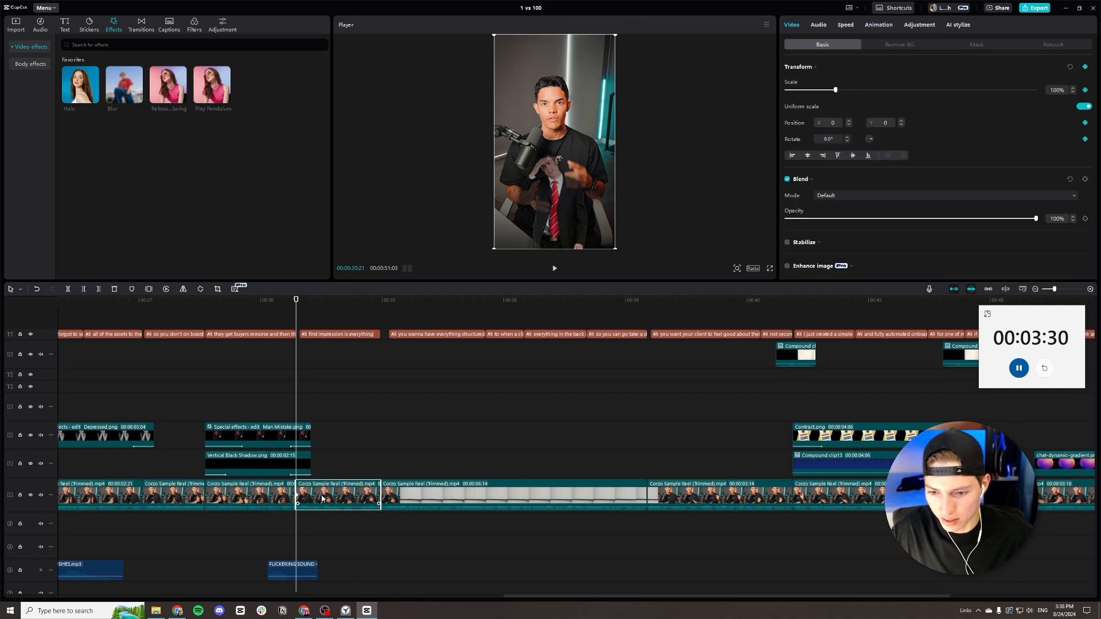
{"action": "left_click_drag", "start_coordinate": [299, 316], "coordinate": [325, 327]}
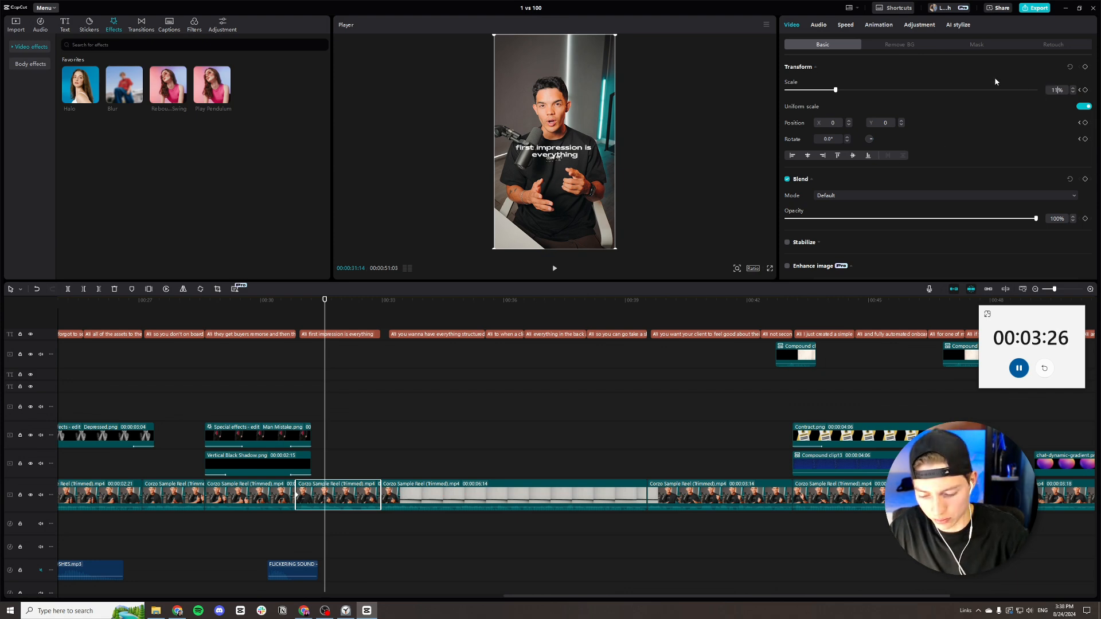
{"action": "key", "text": "Return"}
Apply the Ease In 3 graph to the scale keyframes of the "first impression is everything" clip, and play it.
{"action": "right_click", "coordinate": [354, 495]}
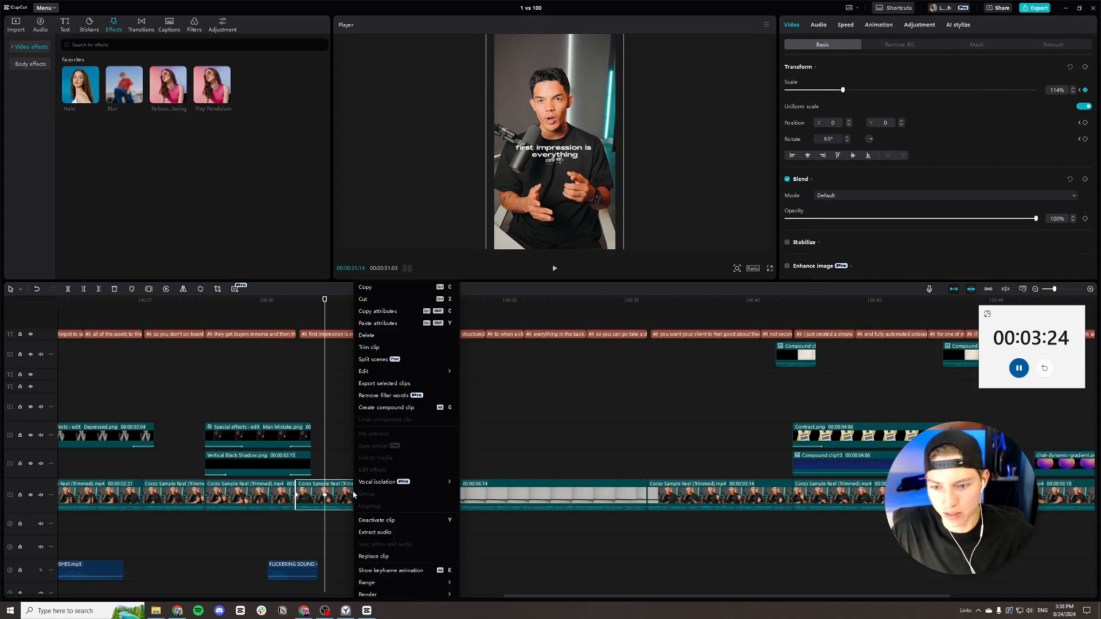
{"action": "key", "text": "alt+k"}
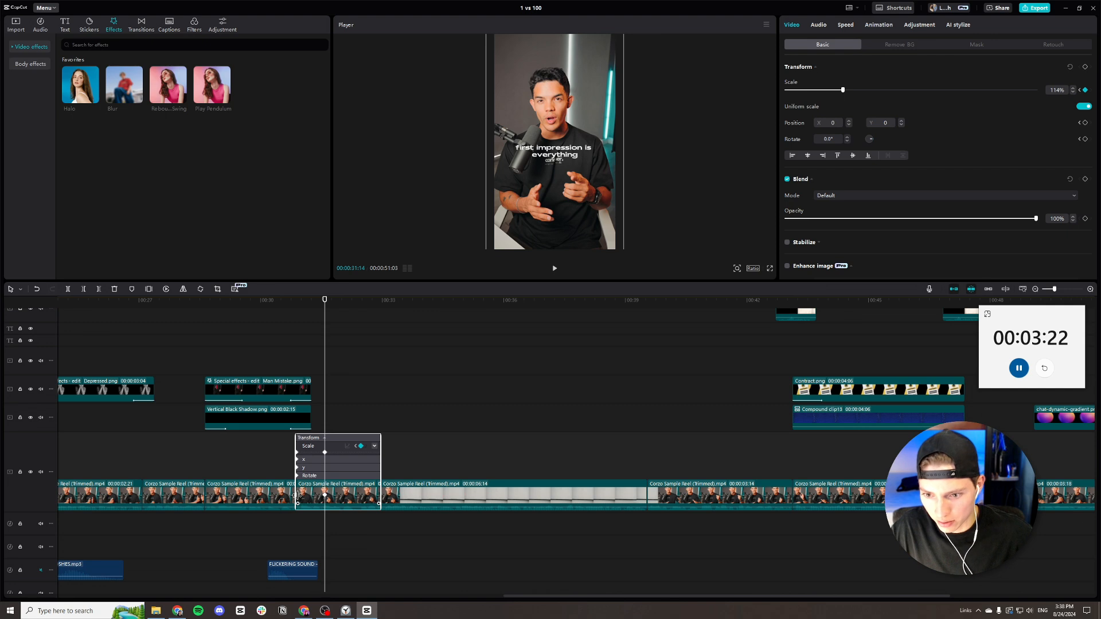
{"action": "left_click", "coordinate": [295, 494]}
{"action": "left_click", "coordinate": [347, 446]}
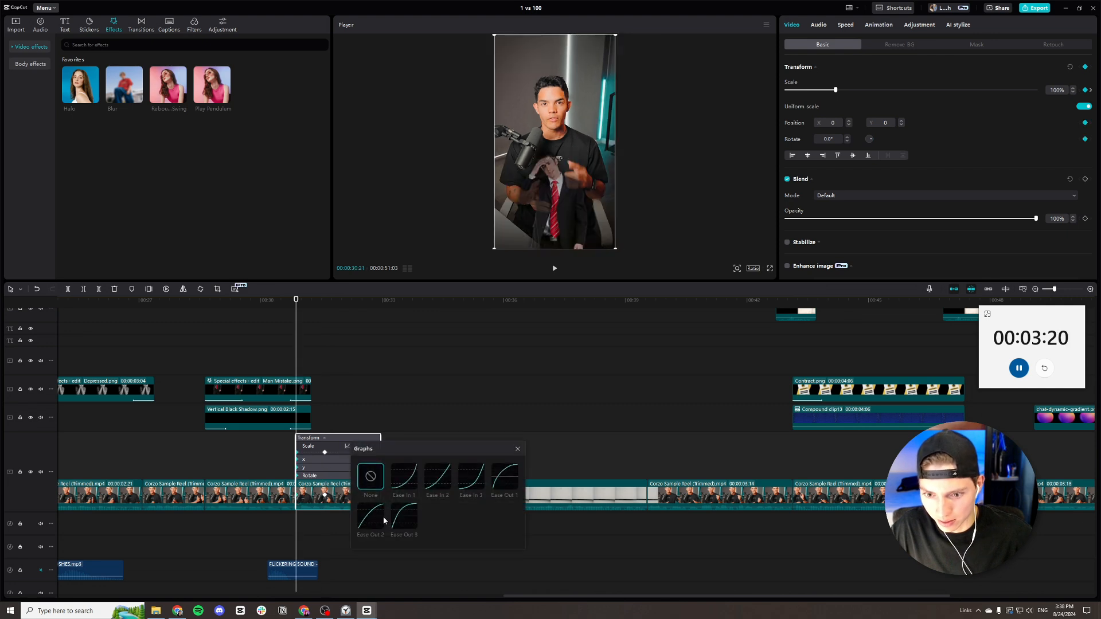
{"action": "left_click", "coordinate": [480, 483]}
{"action": "key", "text": "space"}
{"action": "key", "text": "alt+k"}
{"action": "key", "text": "space"}
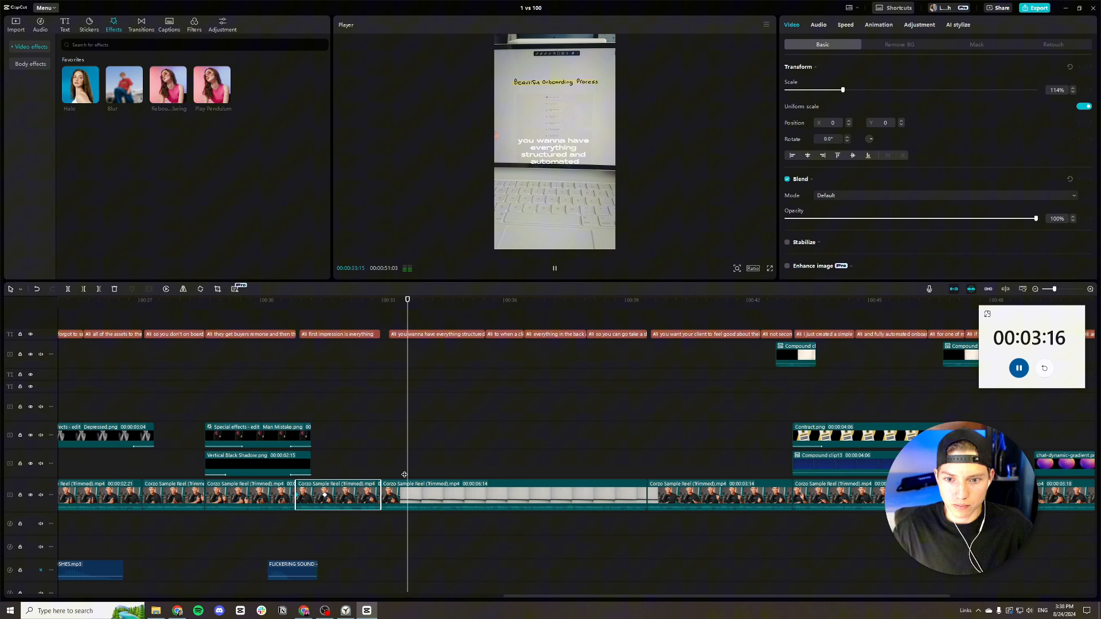
Trim the start of the "Beautiful Onboarding Process" clip to shorten it to 00:00:06:12, and play across the cut.
{"action": "left_click", "coordinate": [386, 497]}
{"action": "left_click_drag", "start_coordinate": [381, 490], "coordinate": [385, 491]}
{"action": "left_click", "coordinate": [382, 300]}
{"action": "key", "text": "space"}
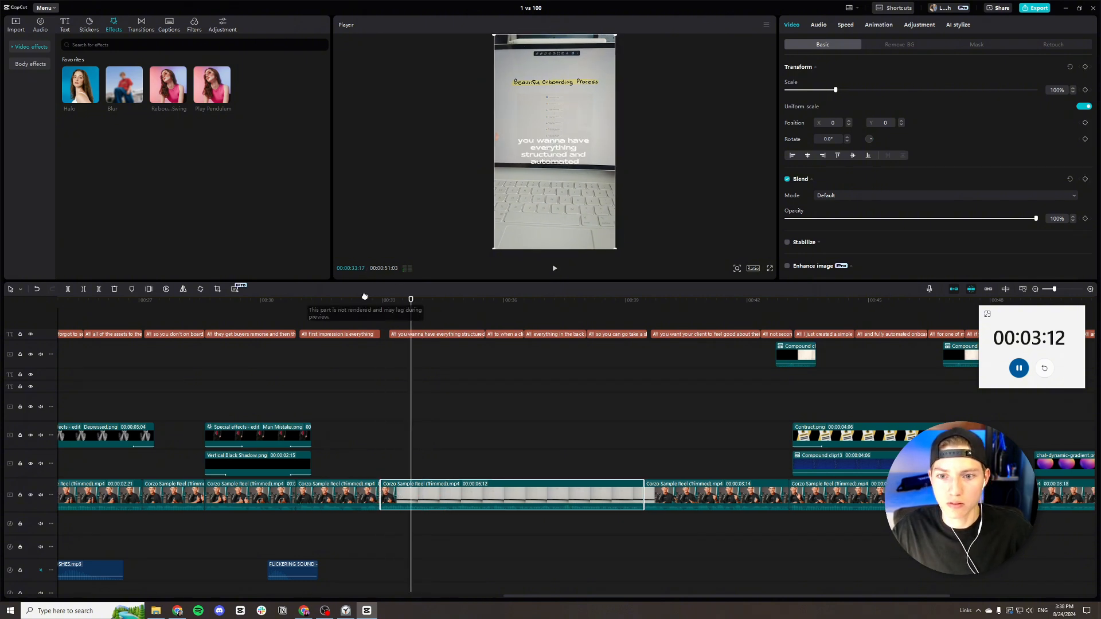
{"action": "left_click", "coordinate": [362, 300]}
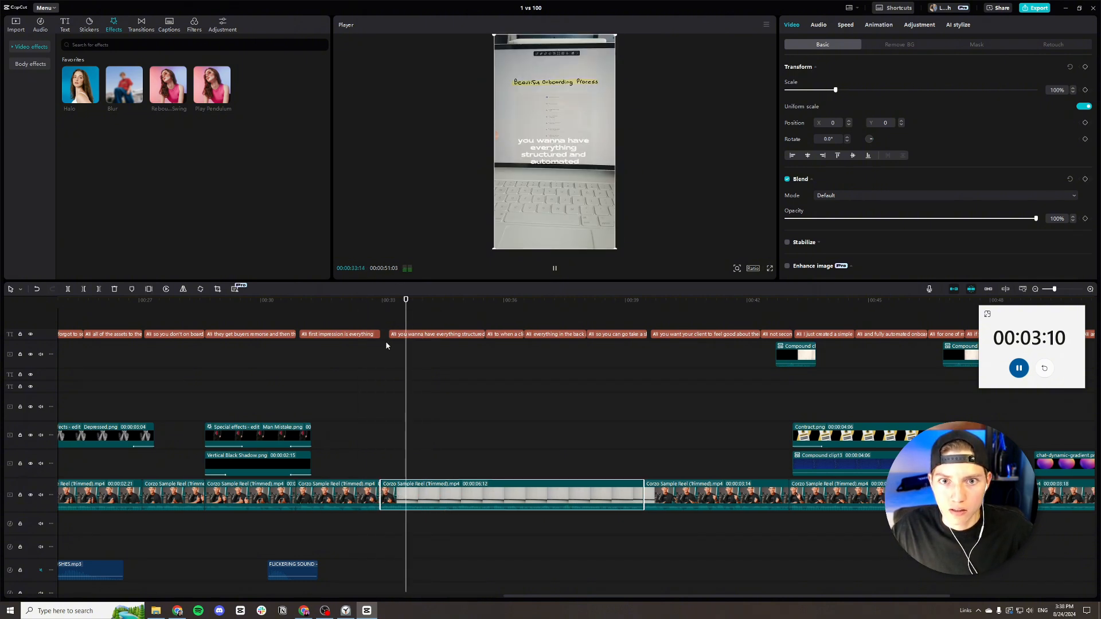
{"action": "key", "text": "space"}
Try extending the start of the onboarding clip to 00:00:06:15, play across the cut, and undo the change.
{"action": "left_click_drag", "start_coordinate": [380, 496], "coordinate": [375, 496]}
{"action": "left_click", "coordinate": [368, 300]}
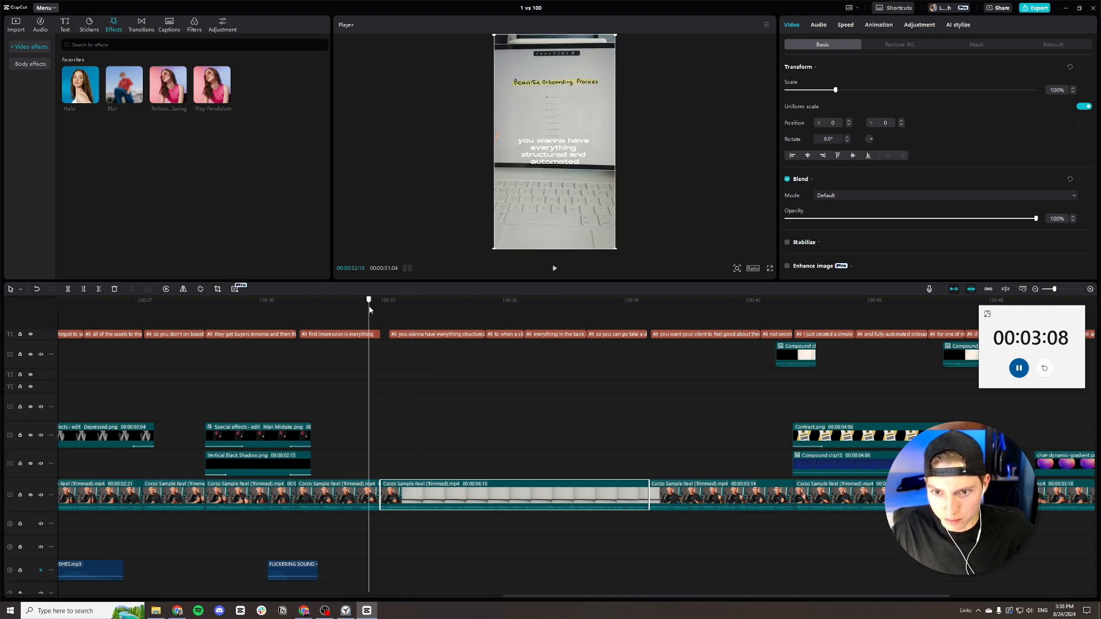
{"action": "key", "text": "space"}
{"action": "key", "text": "space"}
{"action": "key", "text": "ctrl+z"}
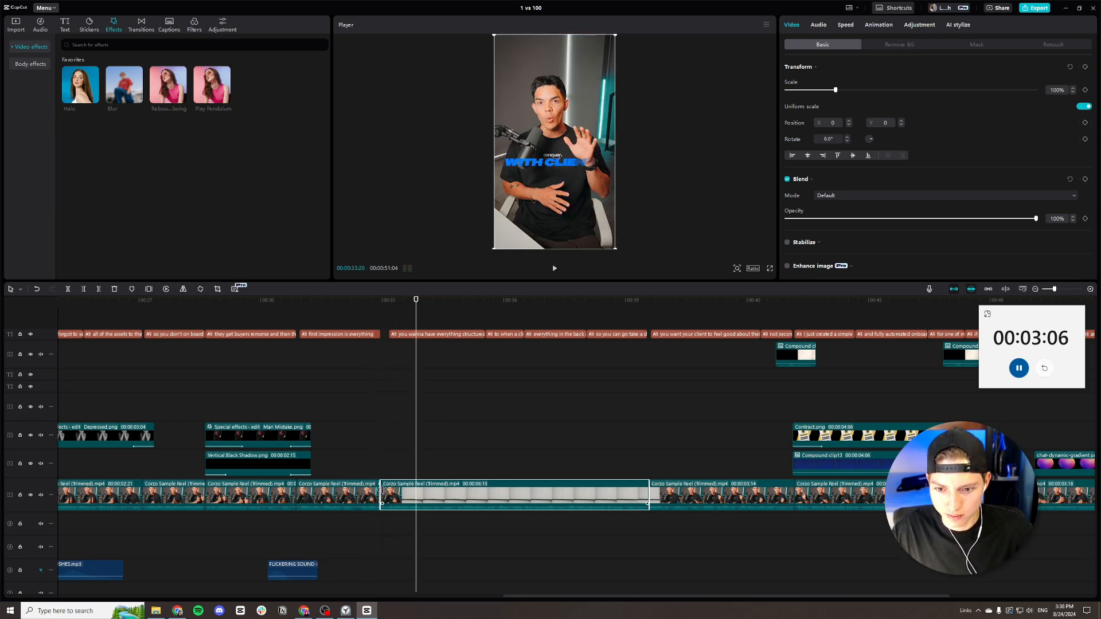
Play the onboarding clip from just before its opening cut through to the following talking-head clip.
{"action": "left_click", "coordinate": [374, 302]}
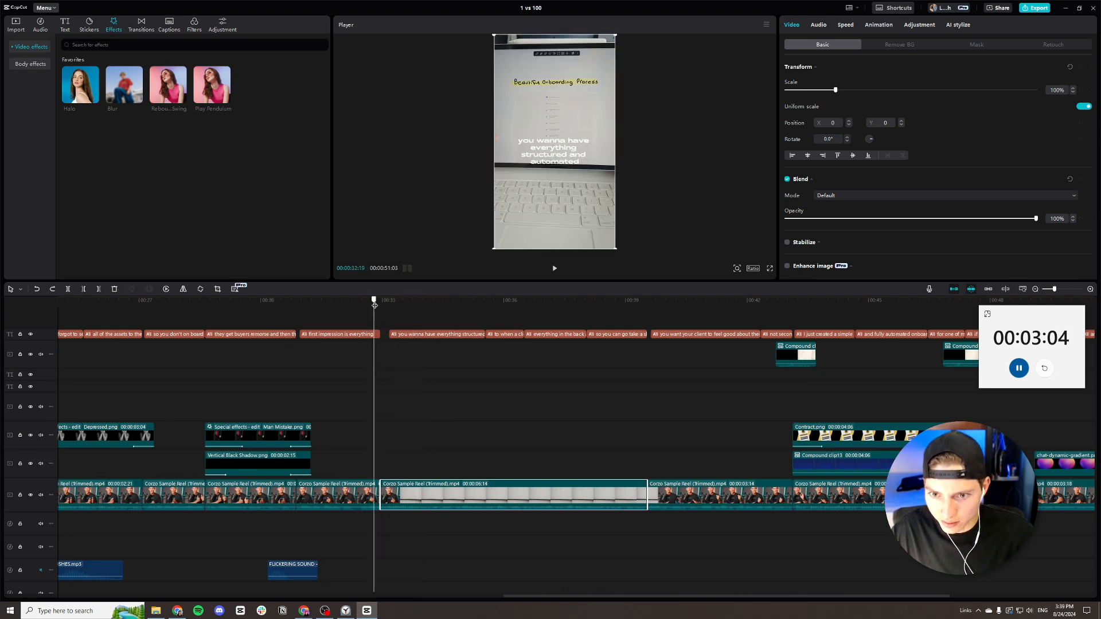
{"action": "key", "text": "space"}
{"action": "scroll", "coordinate": [427, 435], "scroll_direction": "right", "scroll_amount": 3}
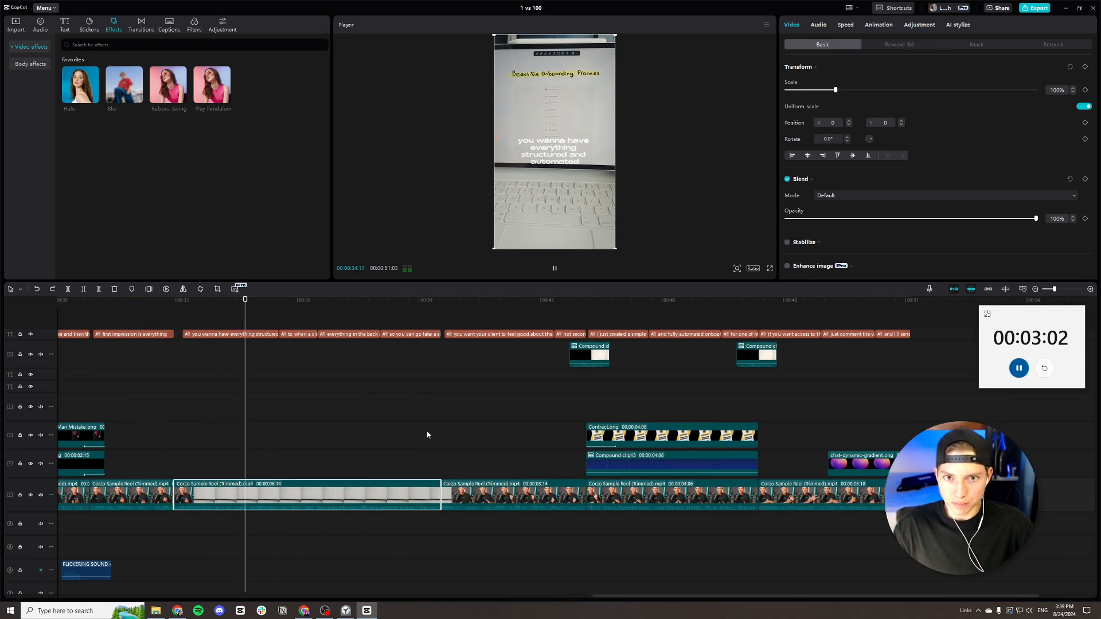
{"action": "scroll", "coordinate": [427, 435], "scroll_direction": "right", "scroll_amount": 1}
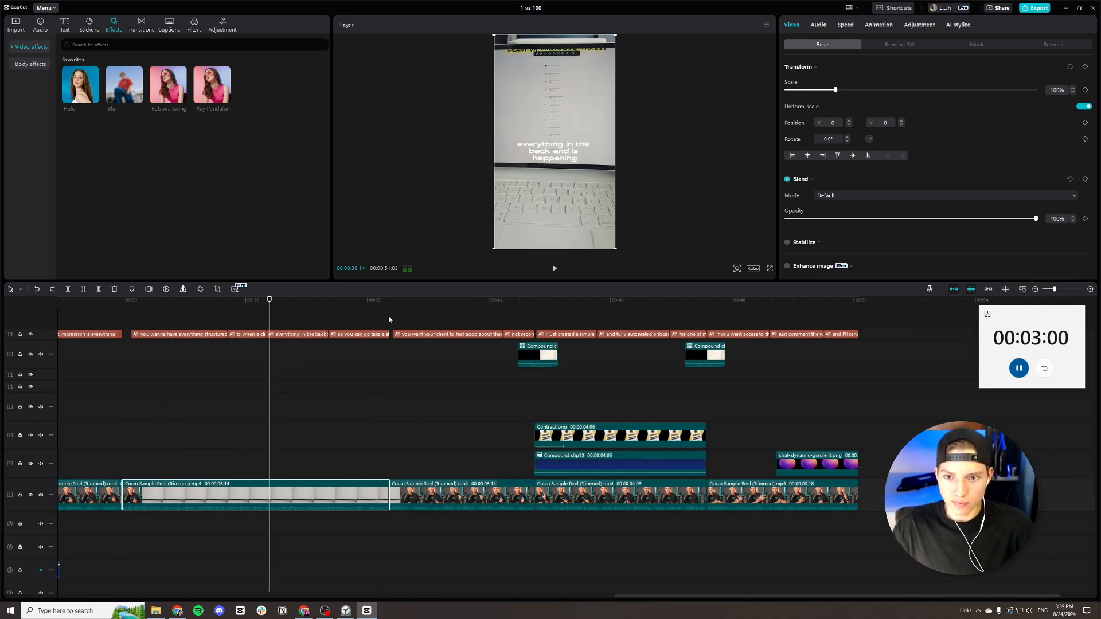
{"action": "left_click", "coordinate": [376, 302]}
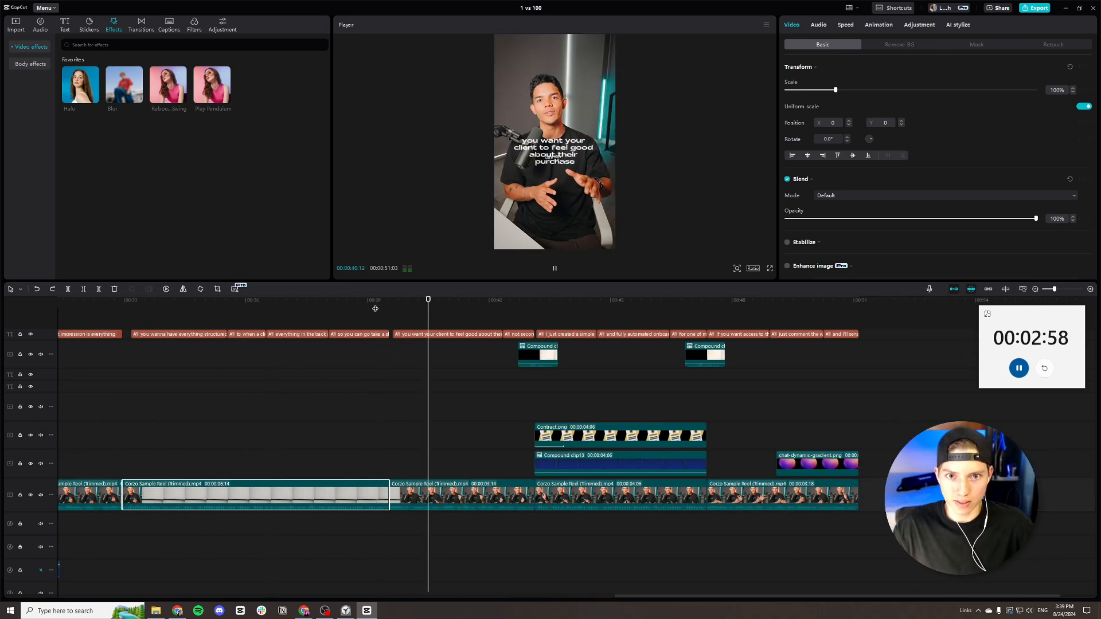
Scale the "you want your client to feel good" clip to 112% and add a transform keyframe at its start.
{"action": "left_click", "coordinate": [438, 492]}
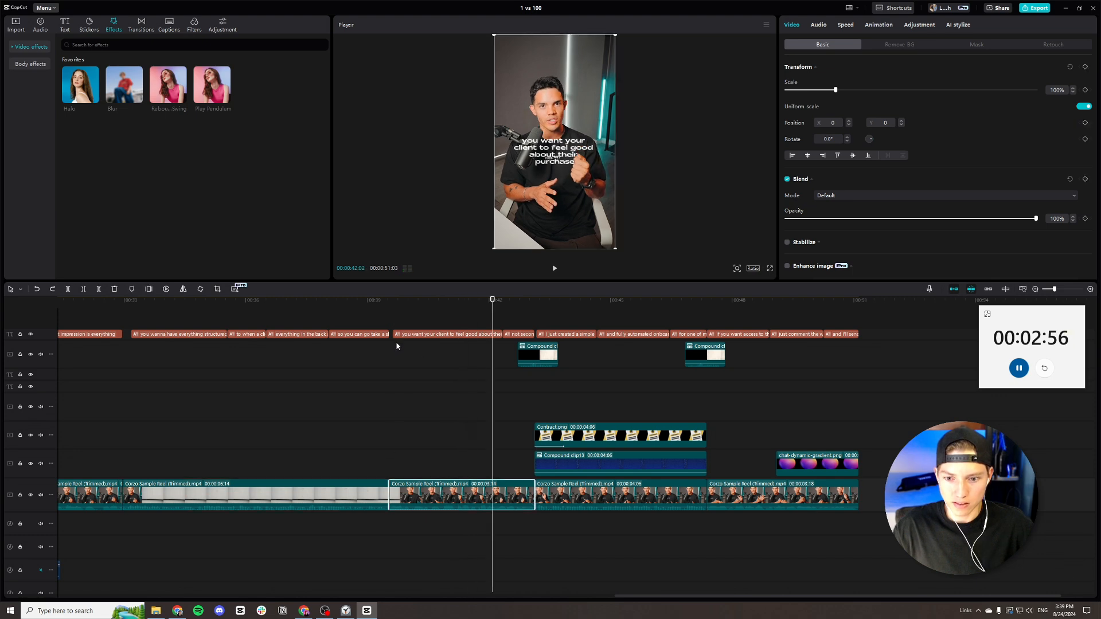
{"action": "left_click", "coordinate": [395, 310]}
{"action": "left_click", "coordinate": [389, 312]}
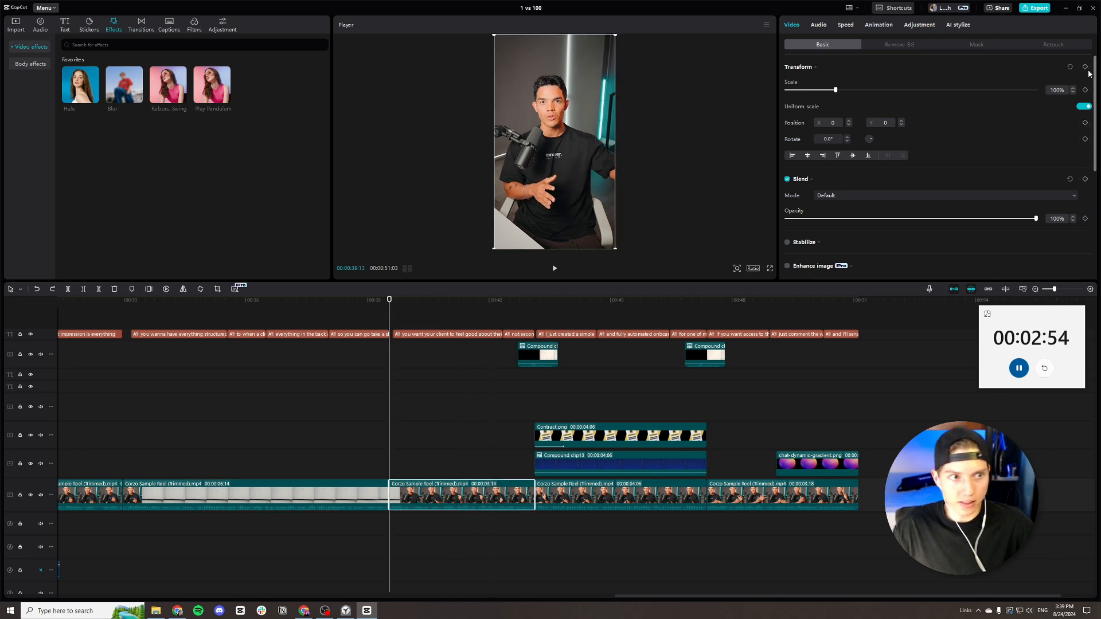
{"action": "left_click", "coordinate": [1071, 88]}
{"action": "left_click", "coordinate": [1071, 88]}
{"action": "left_click", "coordinate": [1071, 88]}
{"action": "left_click", "coordinate": [1071, 88]}
{"action": "left_click", "coordinate": [1071, 88]}
{"action": "left_click", "coordinate": [1071, 88]}
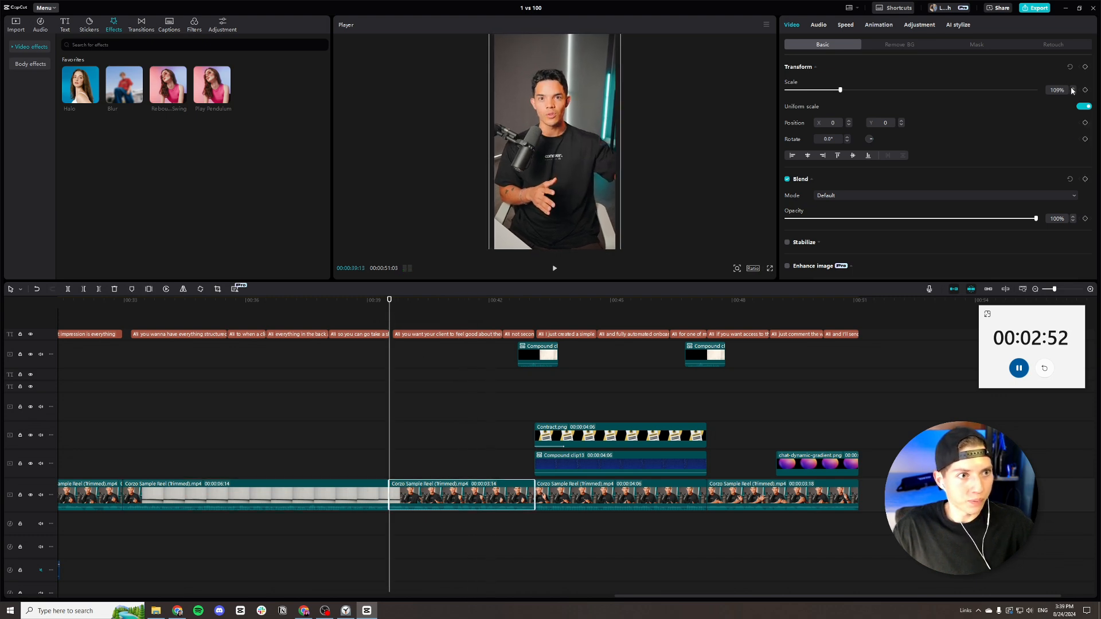
{"action": "left_click", "coordinate": [1071, 88]}
{"action": "left_click", "coordinate": [1071, 88]}
{"action": "left_click", "coordinate": [1071, 88]}
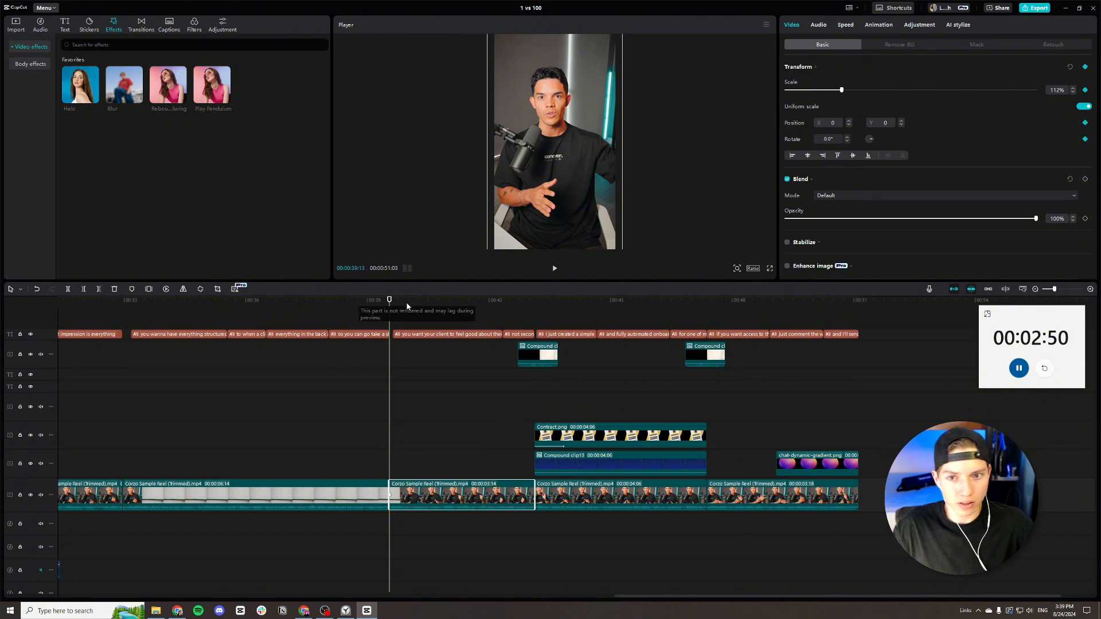
Keyframe the same talking-head clip back to 100% scale at 00:00:43:00, and play into the contract graphic.
{"action": "left_click_drag", "start_coordinate": [389, 338], "coordinate": [530, 338]}
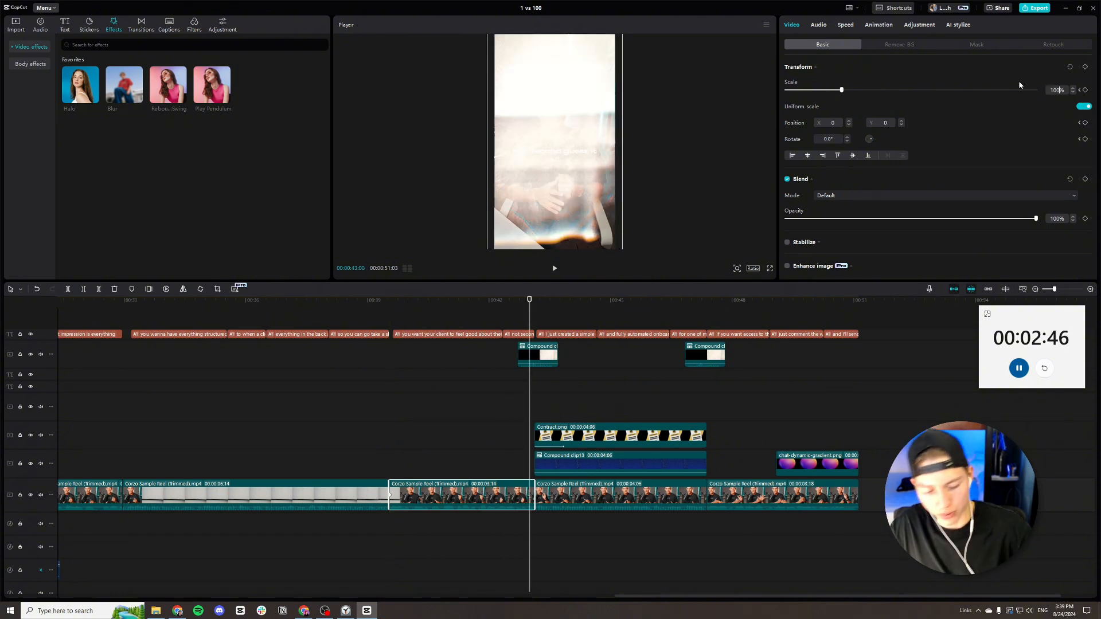
{"action": "key", "text": "space"}
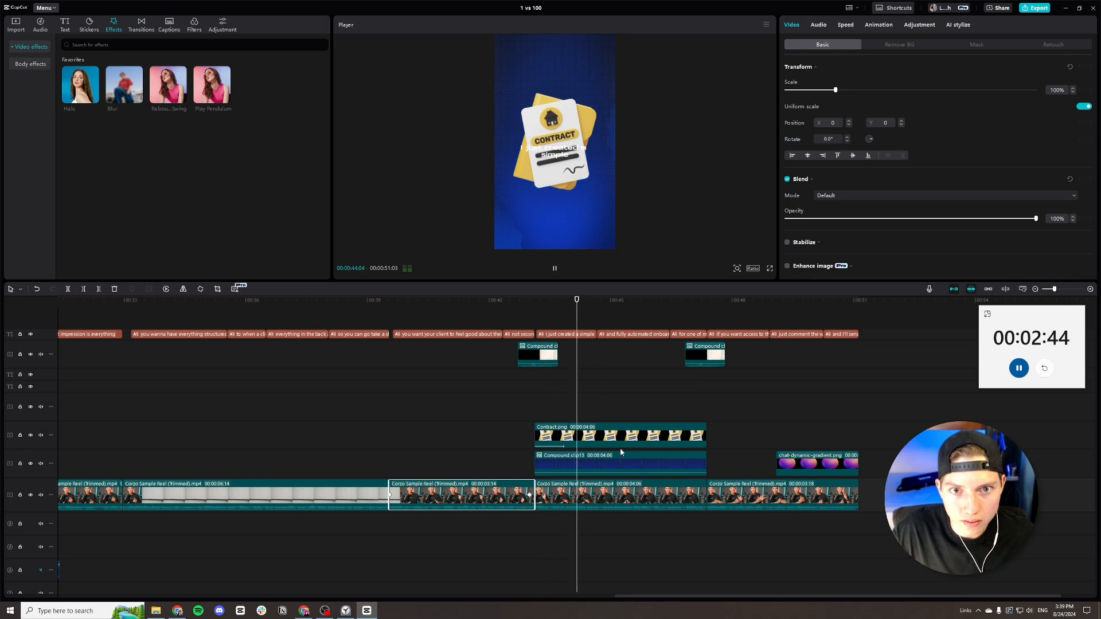
{"action": "key", "text": "space"}
Deactivate the captions from "I just created a simple" through "for one of my clients" and shift the compound clip at Contract.png's end slightly later.
{"action": "left_click", "coordinate": [571, 335]}
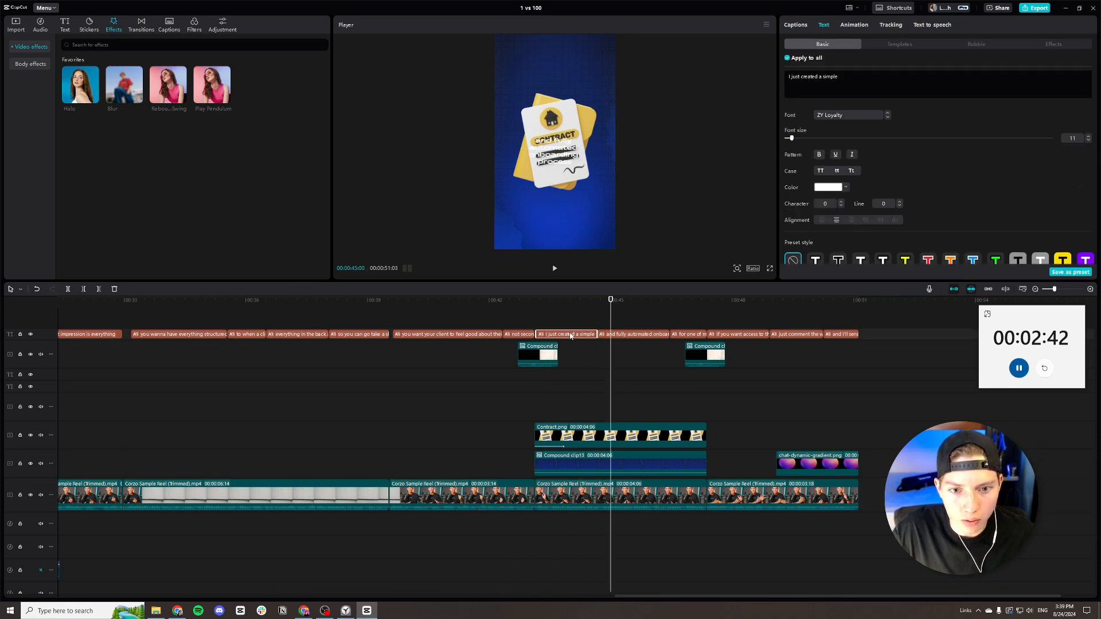
{"action": "left_click", "coordinate": [669, 333]}
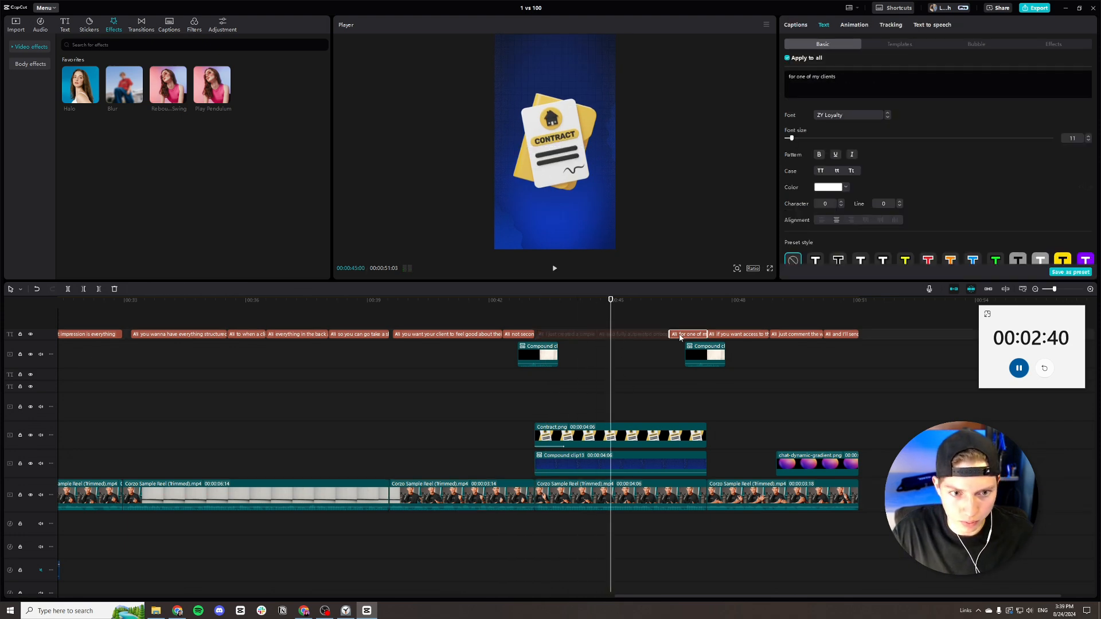
{"action": "left_click_drag", "start_coordinate": [705, 357], "coordinate": [710, 357]}
Scale Contract.png down to 62% and set its vignette to 50.
{"action": "left_click", "coordinate": [644, 434]}
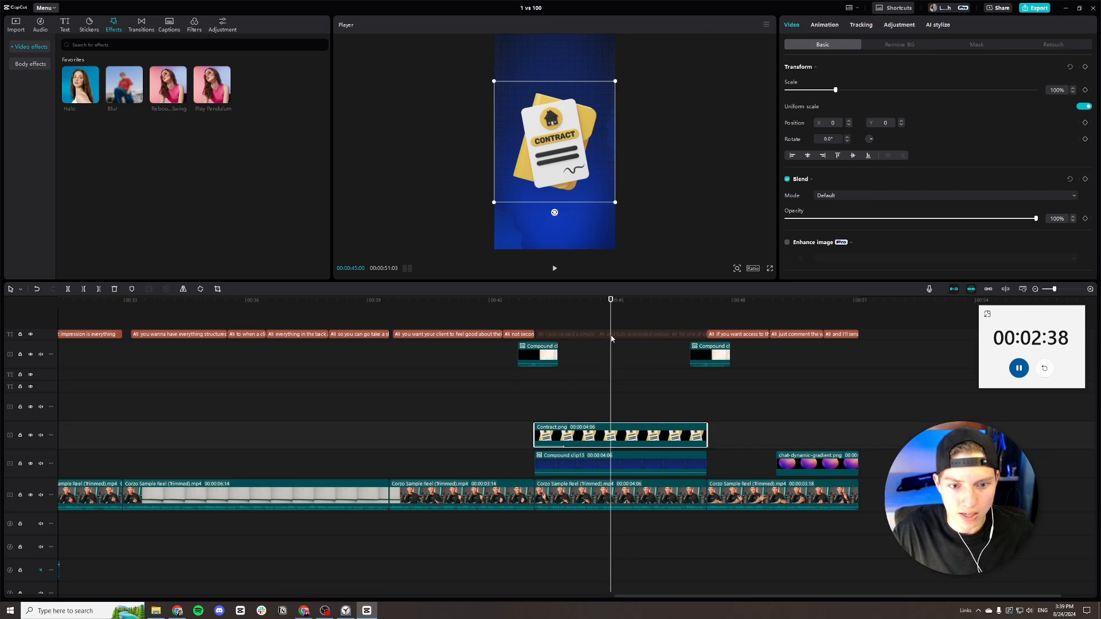
{"action": "left_click_drag", "start_coordinate": [493, 202], "coordinate": [539, 183]}
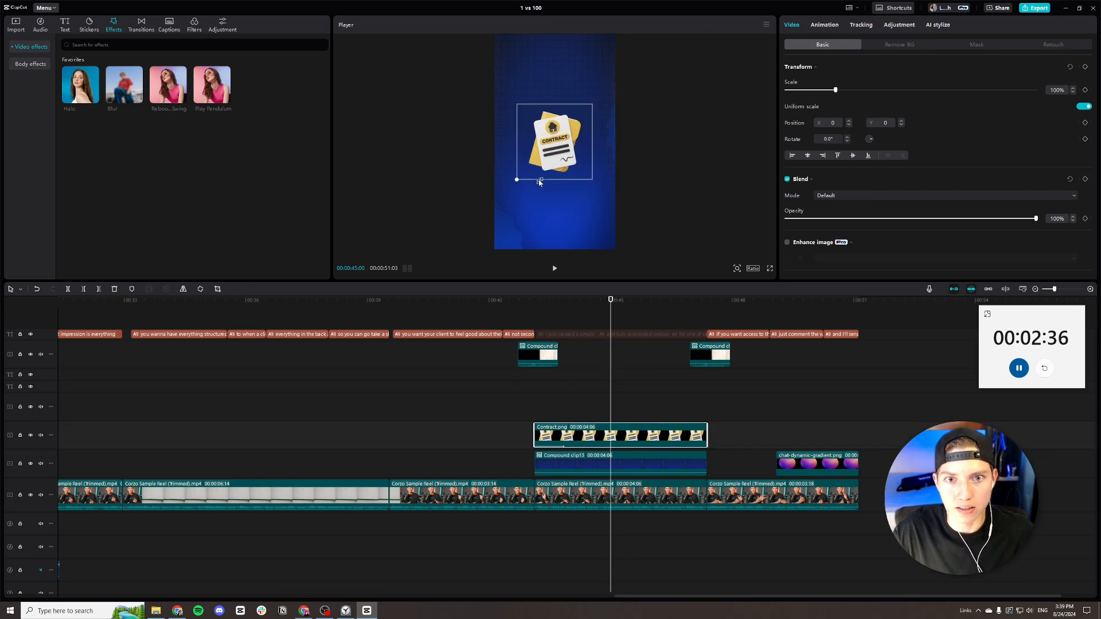
{"action": "left_click", "coordinate": [898, 24]}
{"action": "scroll", "coordinate": [991, 106], "scroll_direction": "down", "scroll_amount": 6}
{"action": "left_click_drag", "start_coordinate": [911, 259], "coordinate": [1036, 259]}
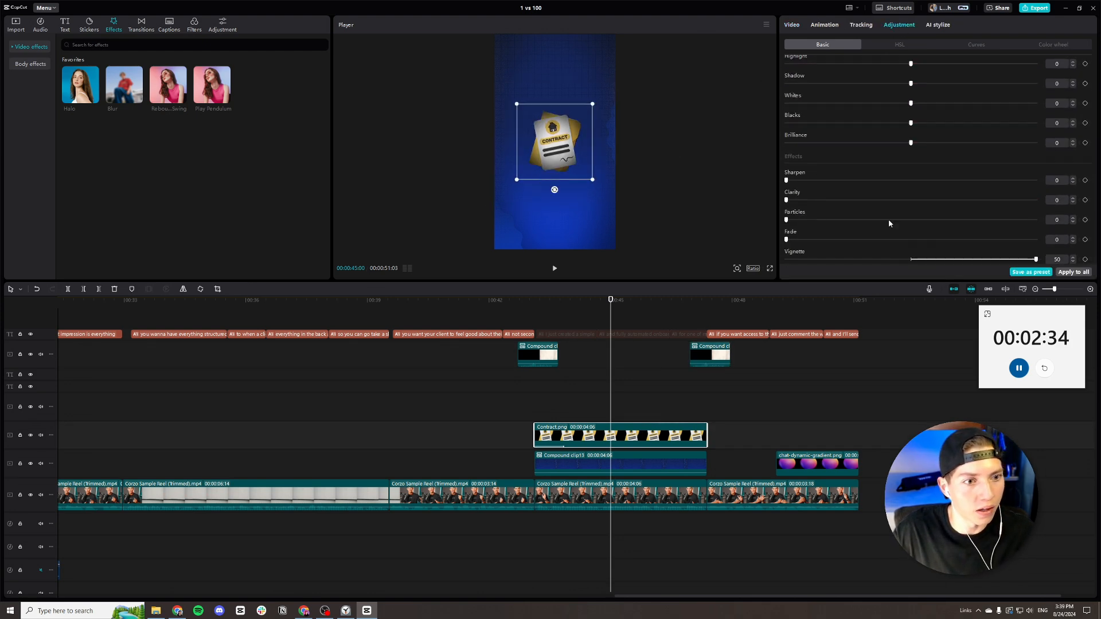
{"action": "left_click", "coordinate": [794, 25]}
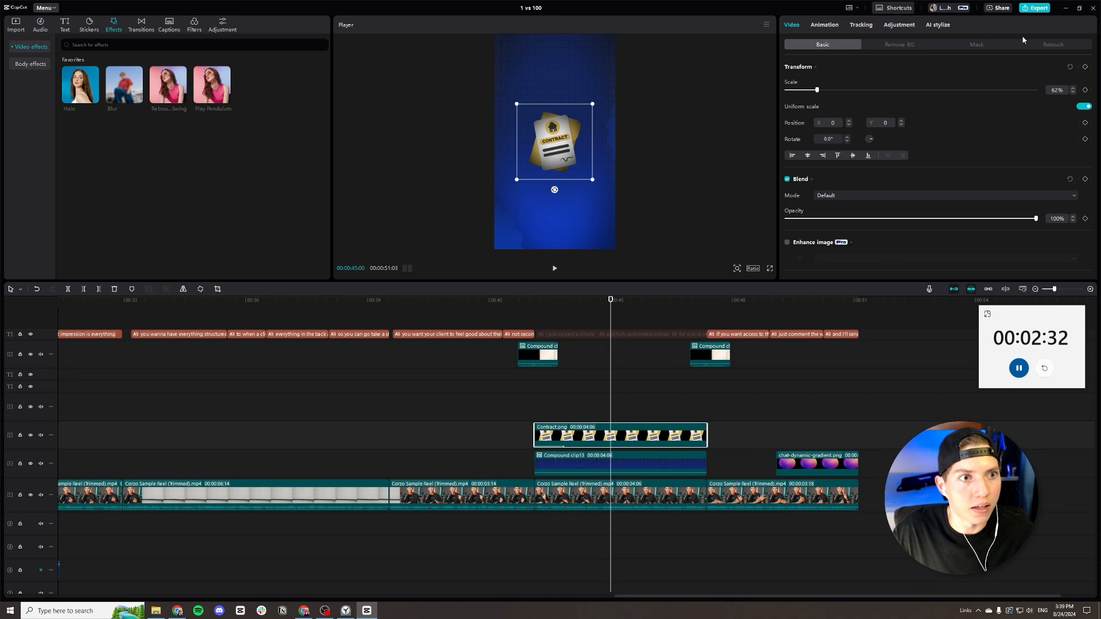
Browse the combo animations, apply Flip 4 to Contract.png, and play it from just before the clip.
{"action": "left_click", "coordinate": [824, 25]}
{"action": "left_click", "coordinate": [1041, 44]}
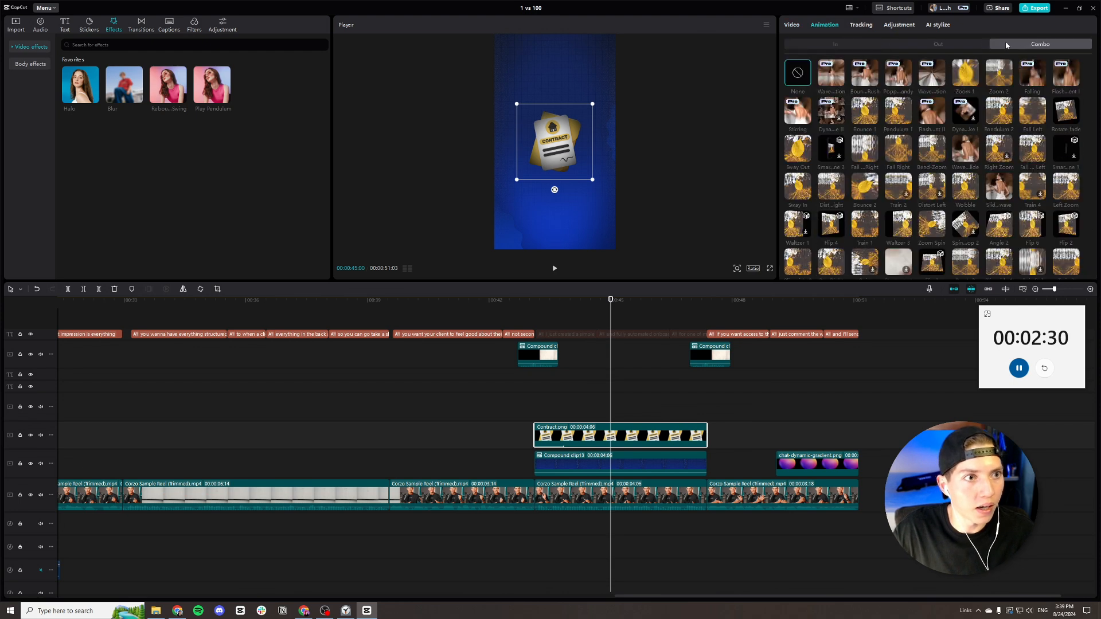
{"action": "scroll", "coordinate": [1026, 132], "scroll_direction": "down", "scroll_amount": 10}
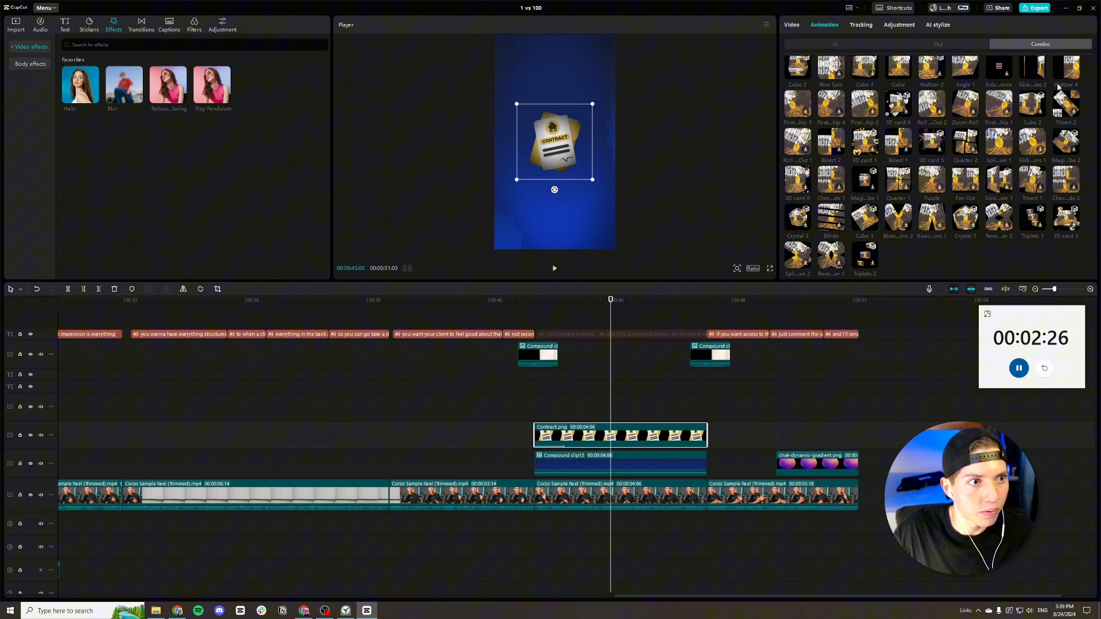
{"action": "scroll", "coordinate": [877, 144], "scroll_direction": "up", "scroll_amount": 1}
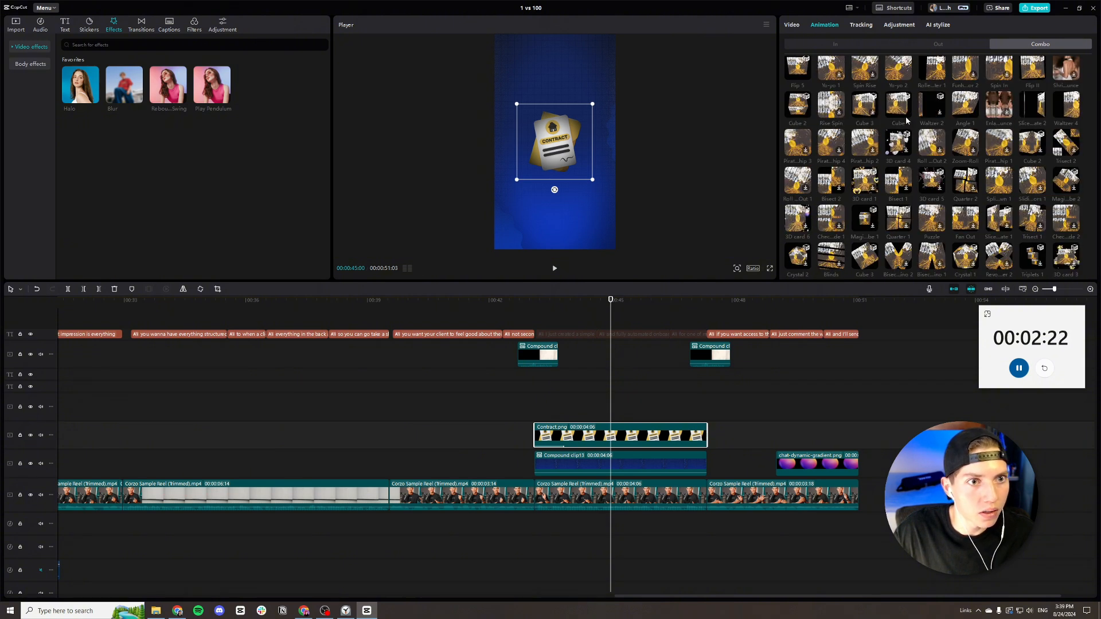
{"action": "scroll", "coordinate": [906, 120], "scroll_direction": "up", "scroll_amount": 1}
{"action": "scroll", "coordinate": [951, 115], "scroll_direction": "up", "scroll_amount": 2}
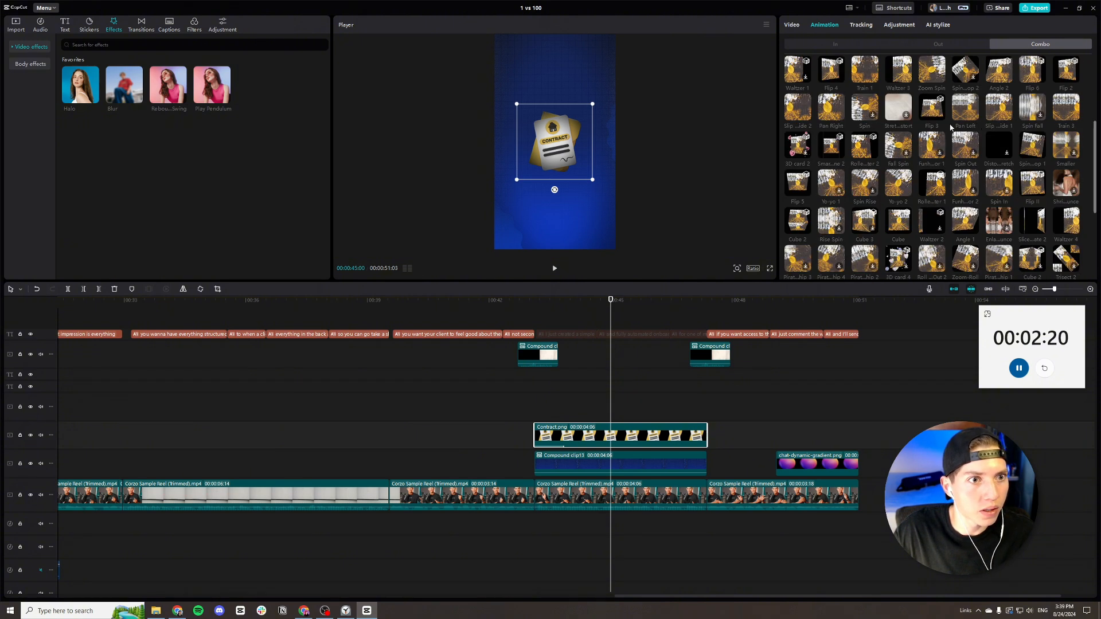
{"action": "left_click", "coordinate": [831, 69]}
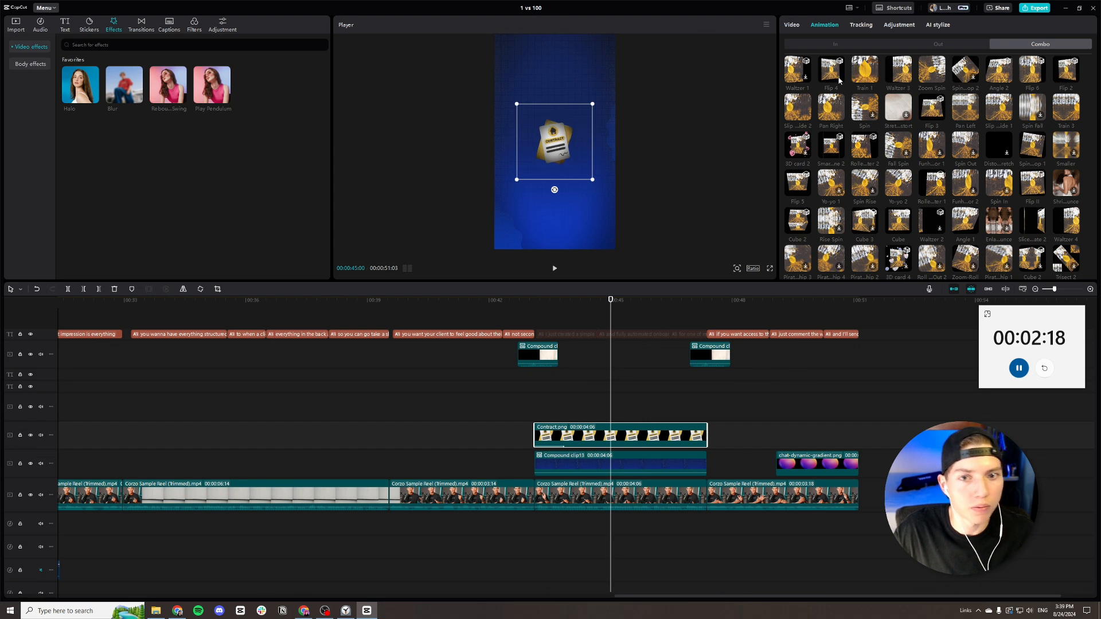
{"action": "left_click", "coordinate": [524, 300]}
{"action": "key", "text": "space"}
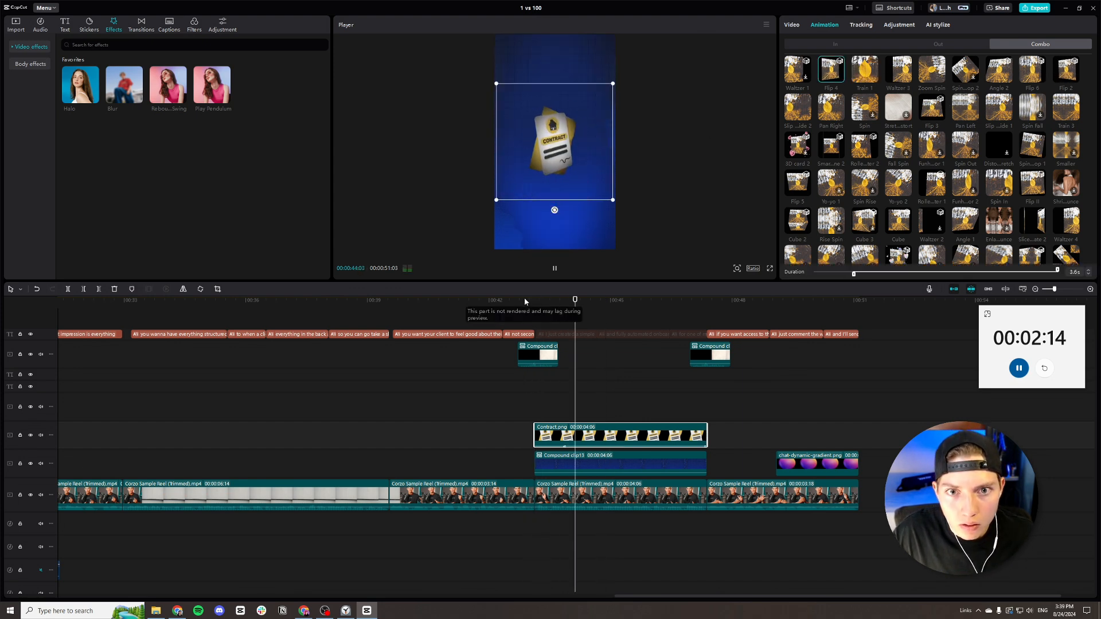
Clear Contract.png's animation, reapply the Flip 4 combo over the full clip length, and play it back.
{"action": "left_click", "coordinate": [827, 45]}
{"action": "left_click", "coordinate": [797, 71]}
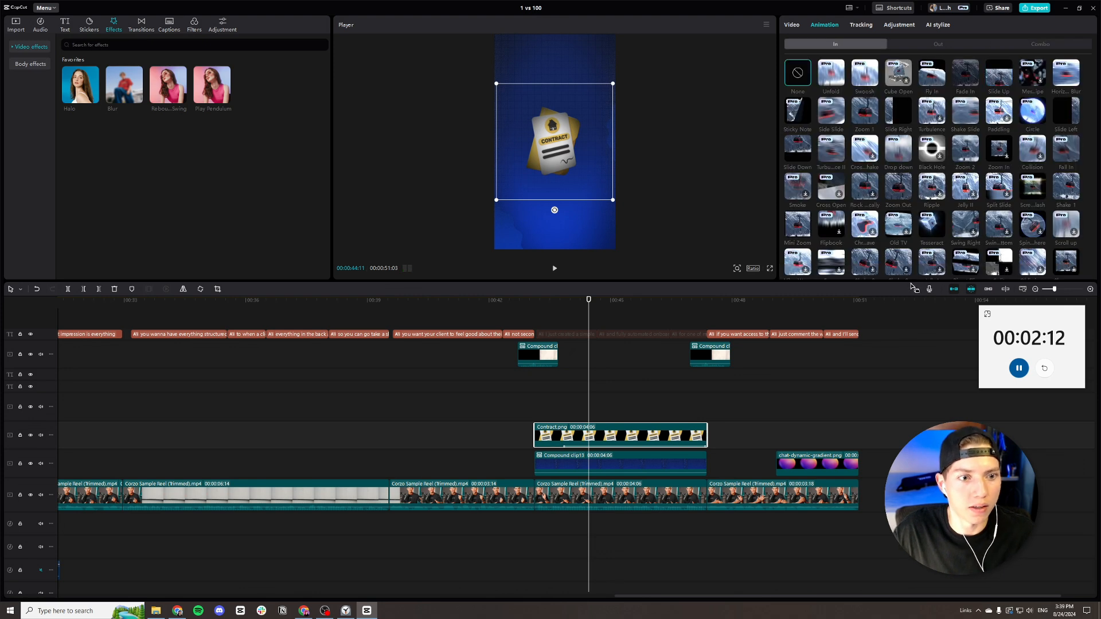
{"action": "left_click", "coordinate": [1042, 45]}
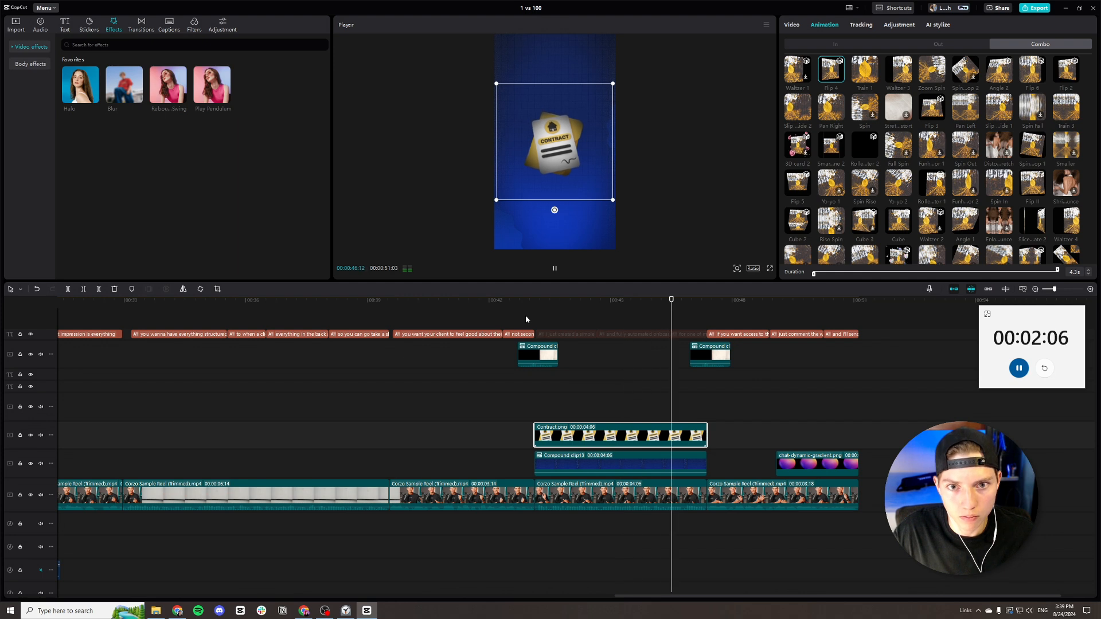
{"action": "left_click_drag", "start_coordinate": [555, 302], "coordinate": [536, 312]}
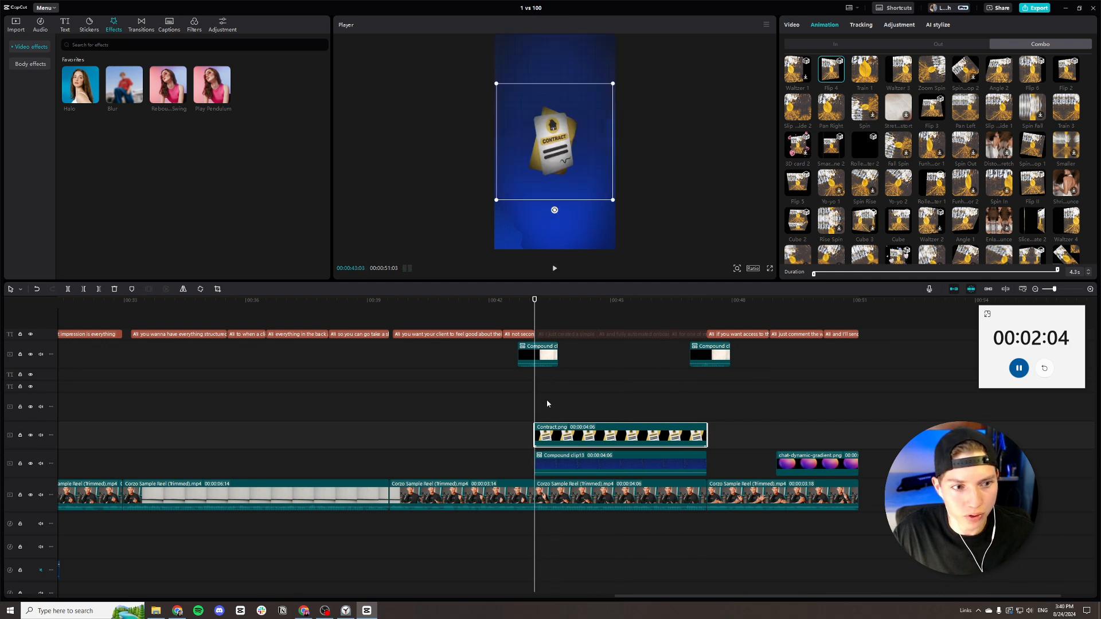
Scale the blue background compound clip under Contract.png to 130% and add a transform keyframe at its start, 00:00:43:03.
{"action": "left_click", "coordinate": [653, 459]}
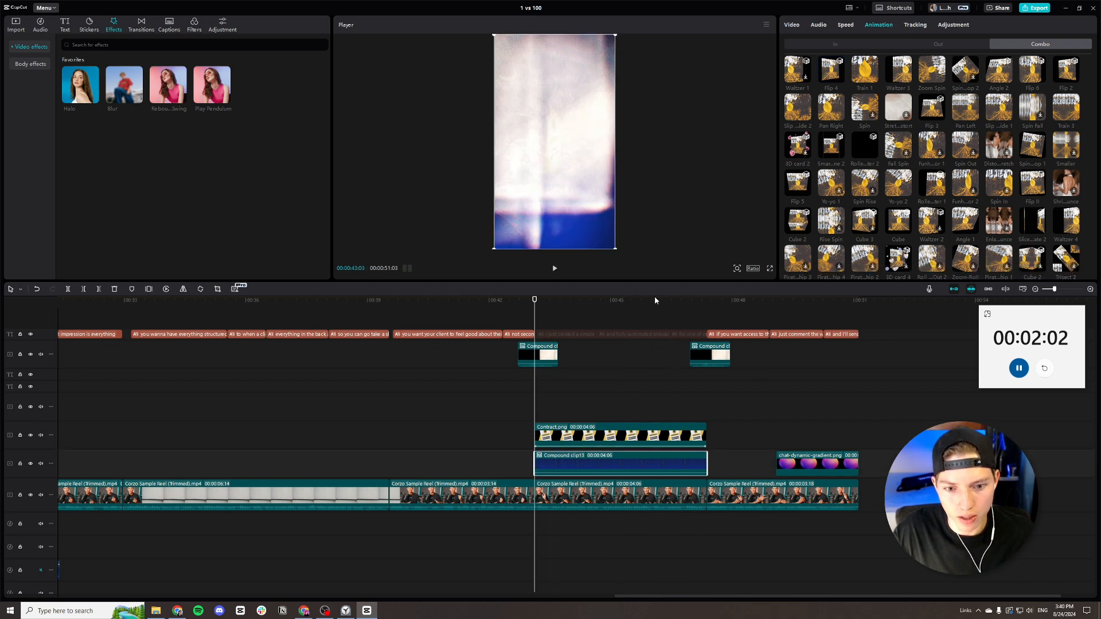
{"action": "left_click", "coordinate": [798, 45]}
{"action": "left_click", "coordinate": [792, 25]}
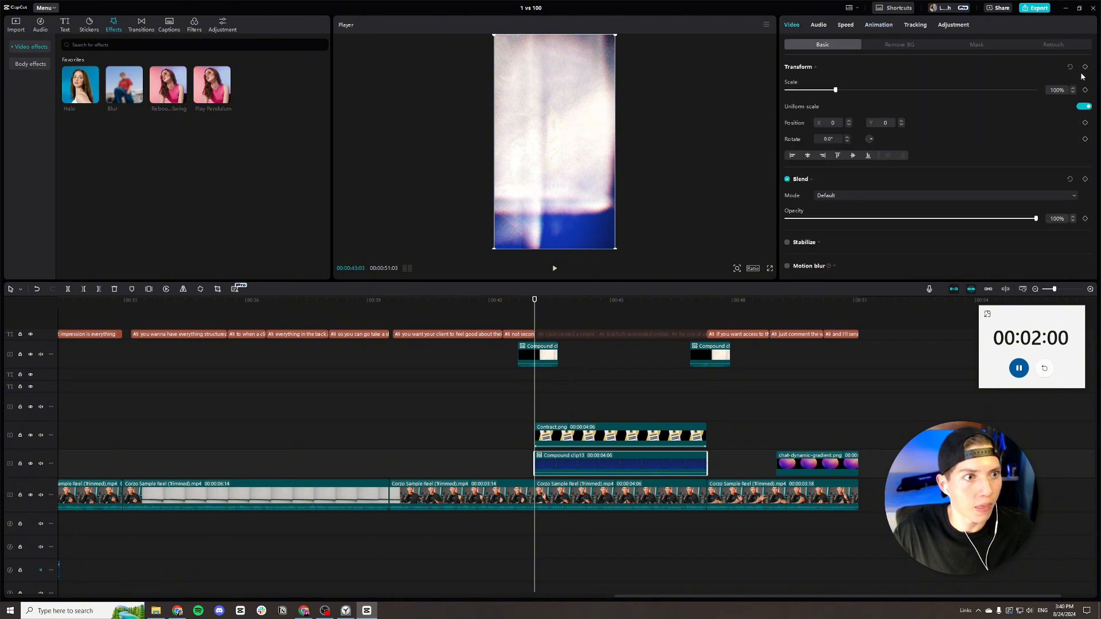
{"action": "double_click", "coordinate": [1074, 90]}
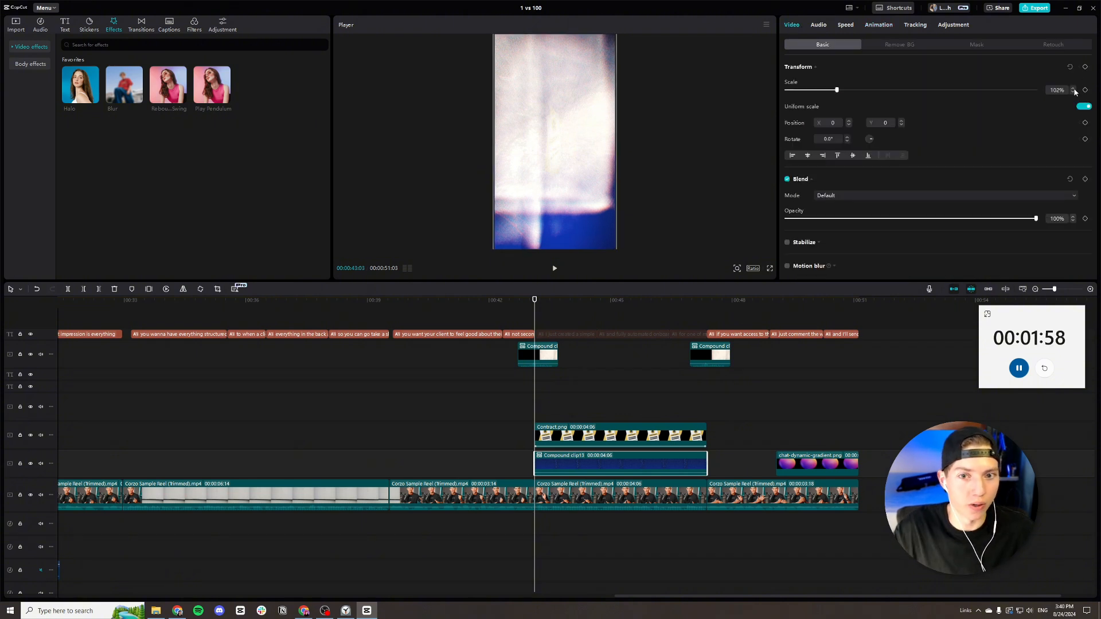
{"action": "left_click", "coordinate": [1073, 89]}
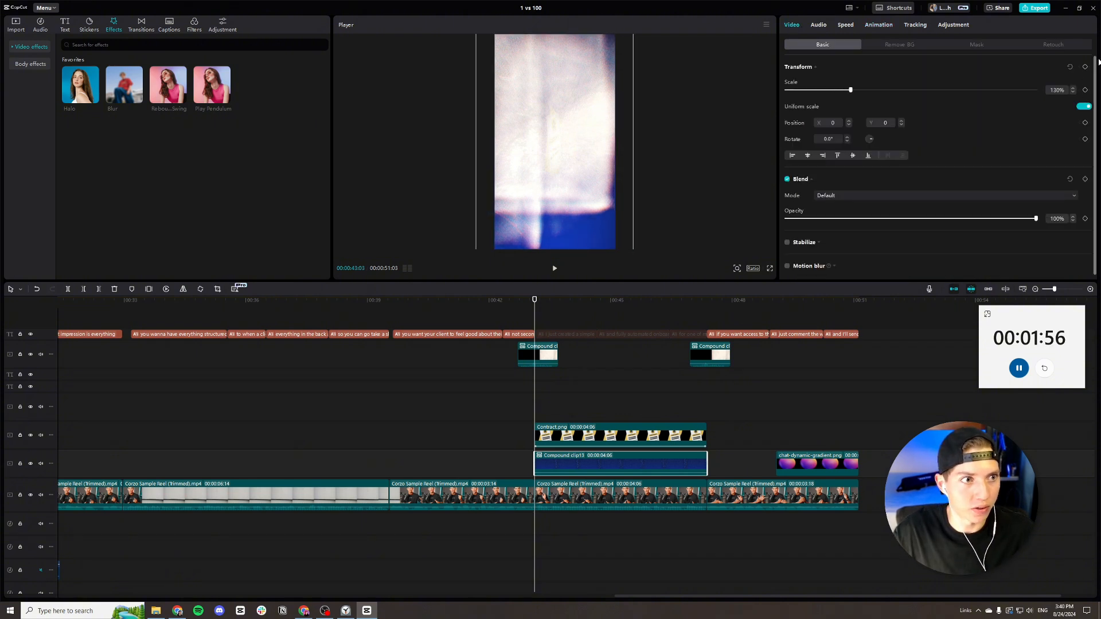
{"action": "left_click", "coordinate": [1085, 68]}
Keyframe the blue background compound clip's scale to 100% at about 00:00:44:10.
{"action": "left_click_drag", "start_coordinate": [534, 309], "coordinate": [585, 309]}
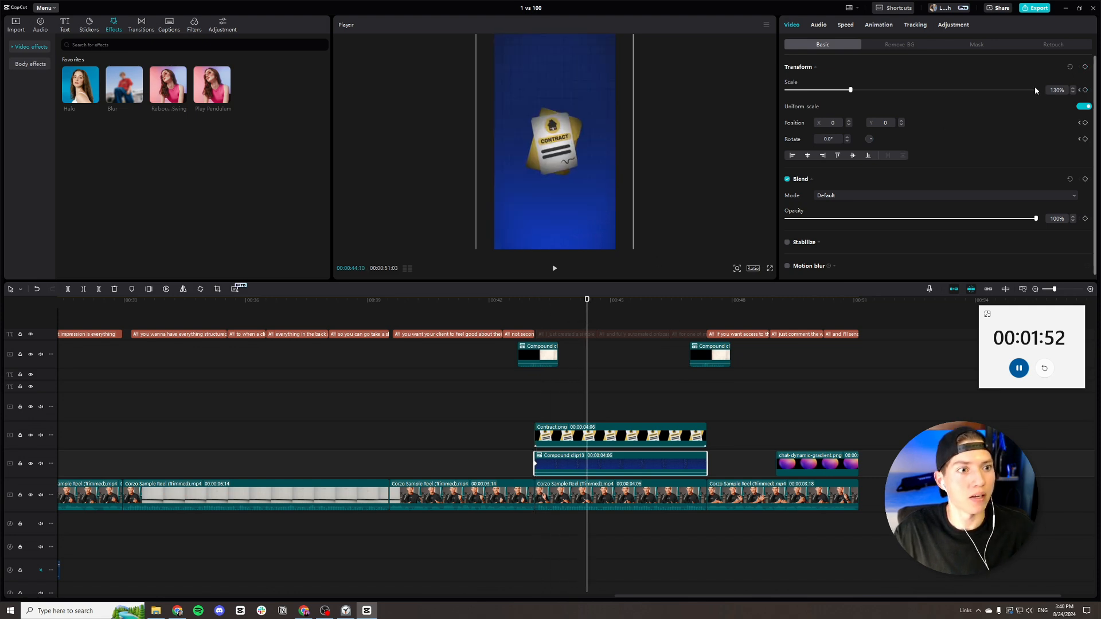
{"action": "left_click", "coordinate": [1059, 90]}
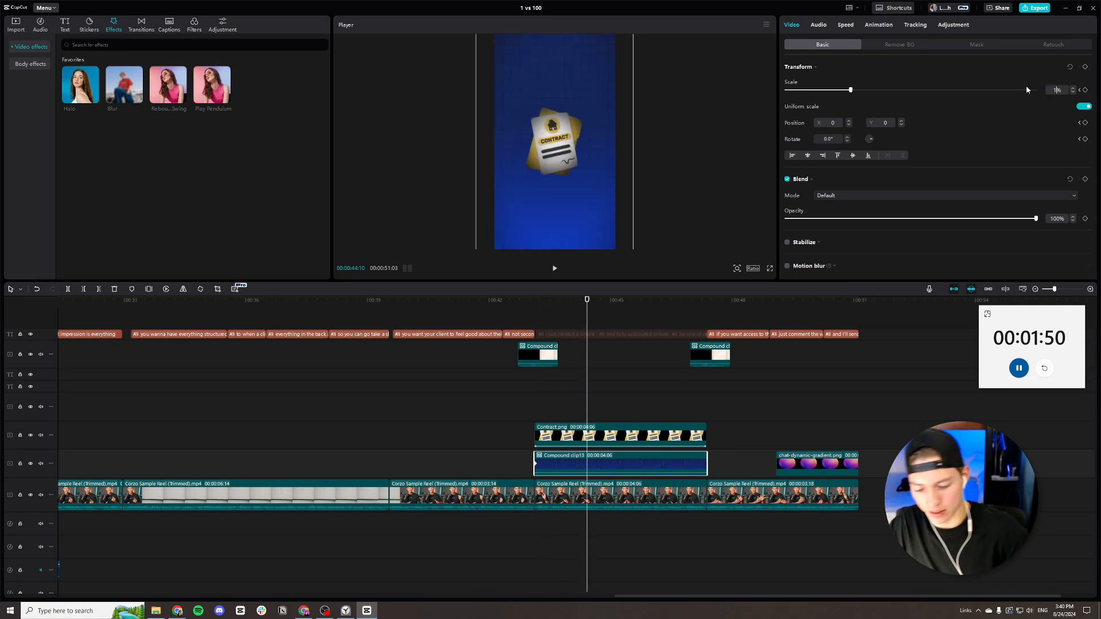
{"action": "key", "text": "Return"}
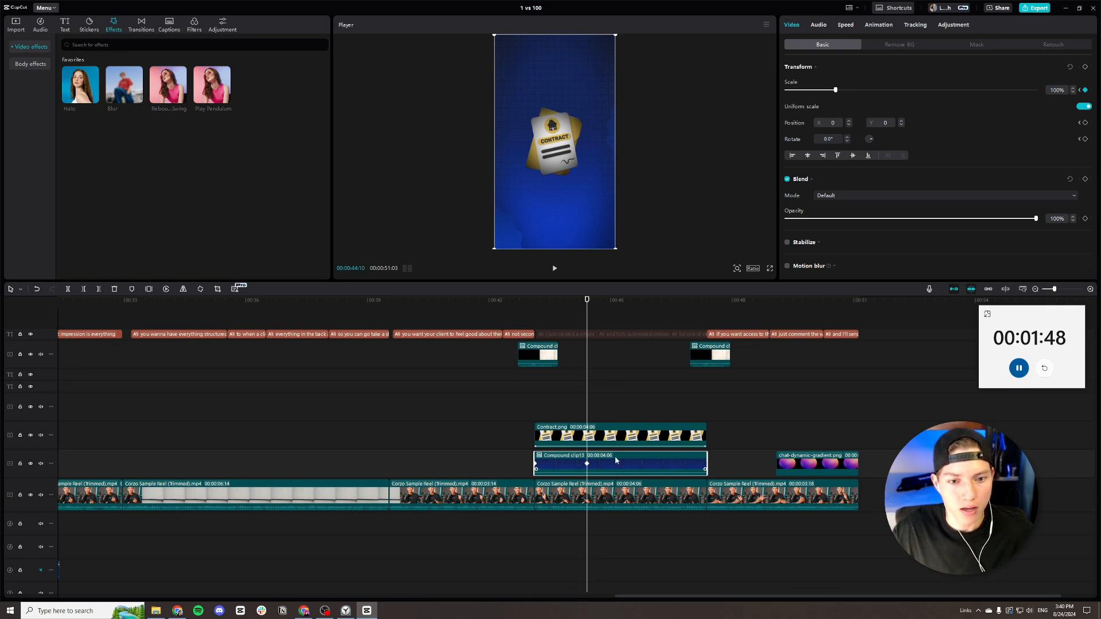
Apply the Ease Out 2 graph to the background compound clip's scale keyframes, hide its keyframe animation, and play the section.
{"action": "key", "text": "alt+k"}
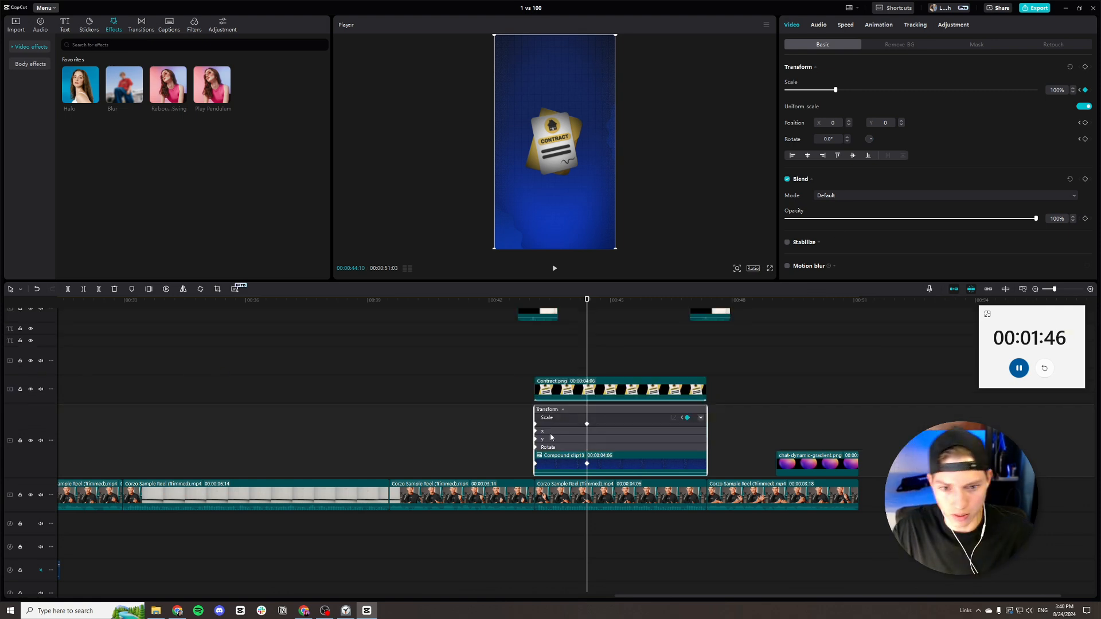
{"action": "left_click", "coordinate": [535, 466]}
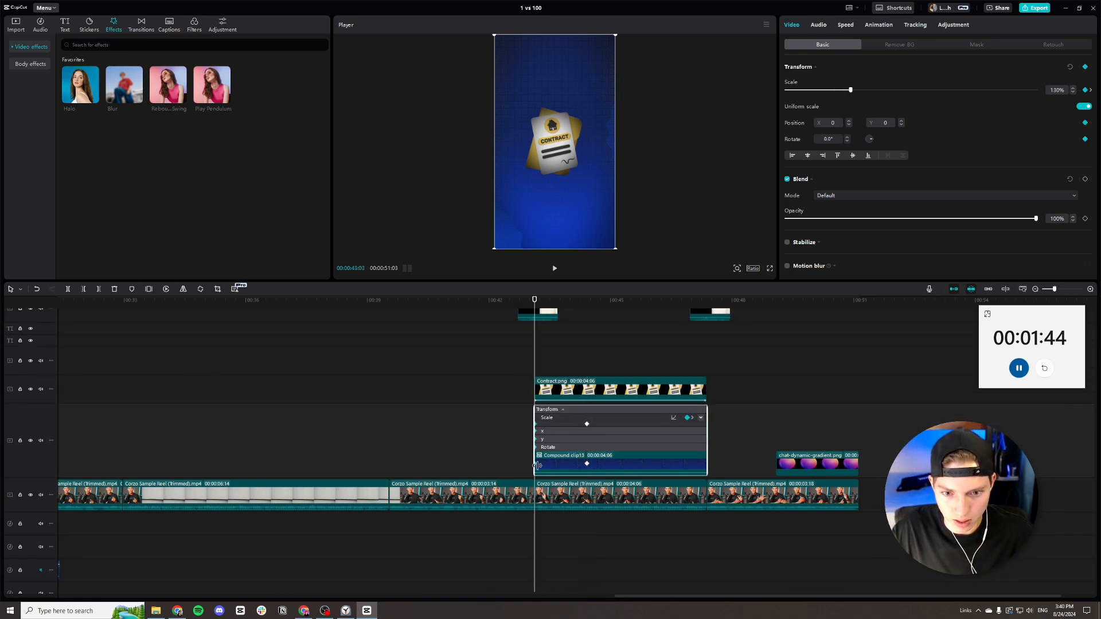
{"action": "left_click", "coordinate": [674, 419]}
{"action": "left_click", "coordinate": [696, 492]}
{"action": "key", "text": "space"}
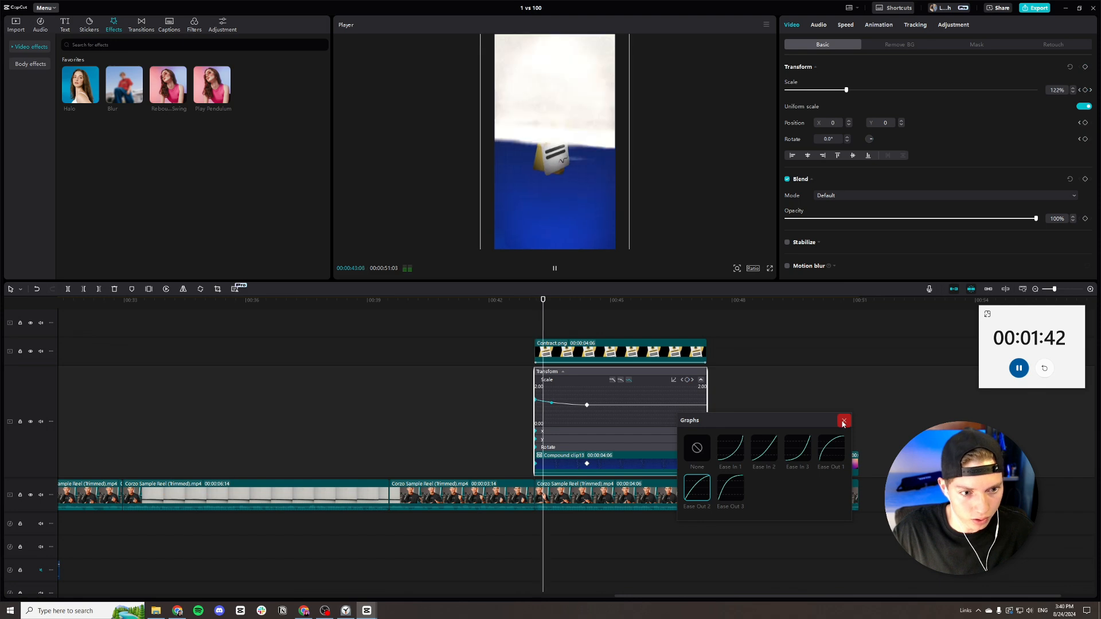
{"action": "left_click", "coordinate": [843, 421]}
{"action": "key", "text": "space"}
{"action": "right_click", "coordinate": [649, 473]}
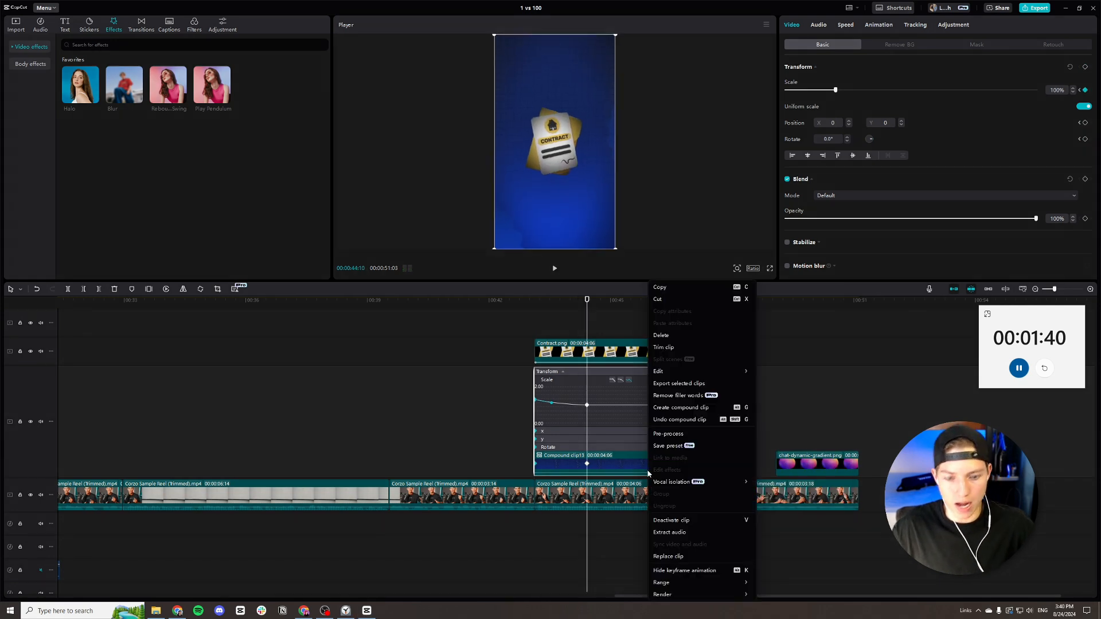
{"action": "key", "text": "Escape"}
{"action": "key", "text": "alt+k"}
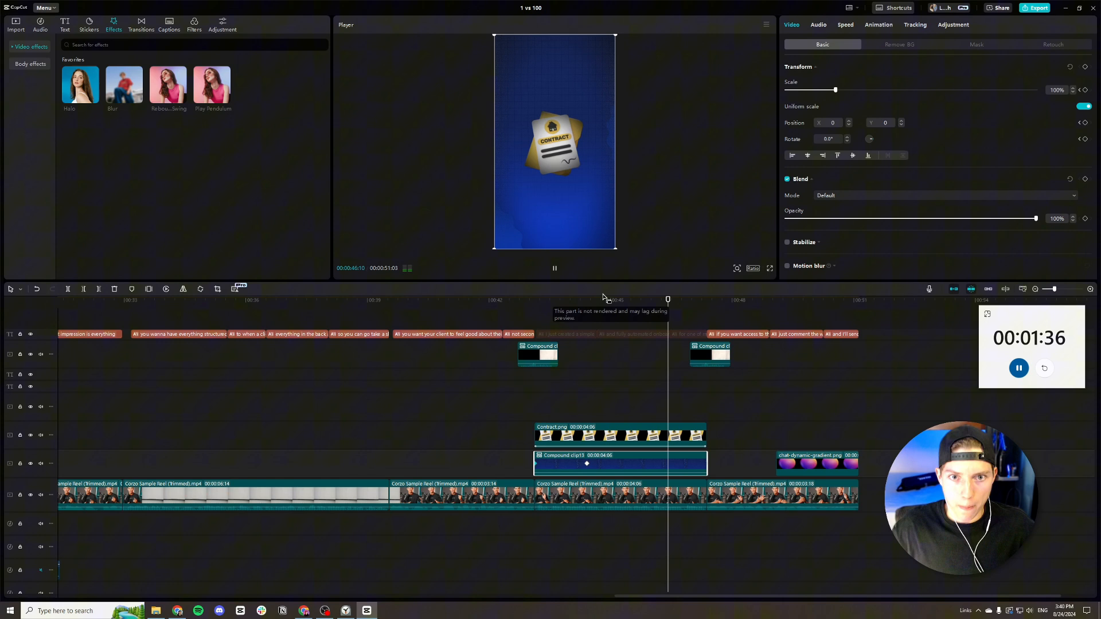
{"action": "key", "text": "space"}
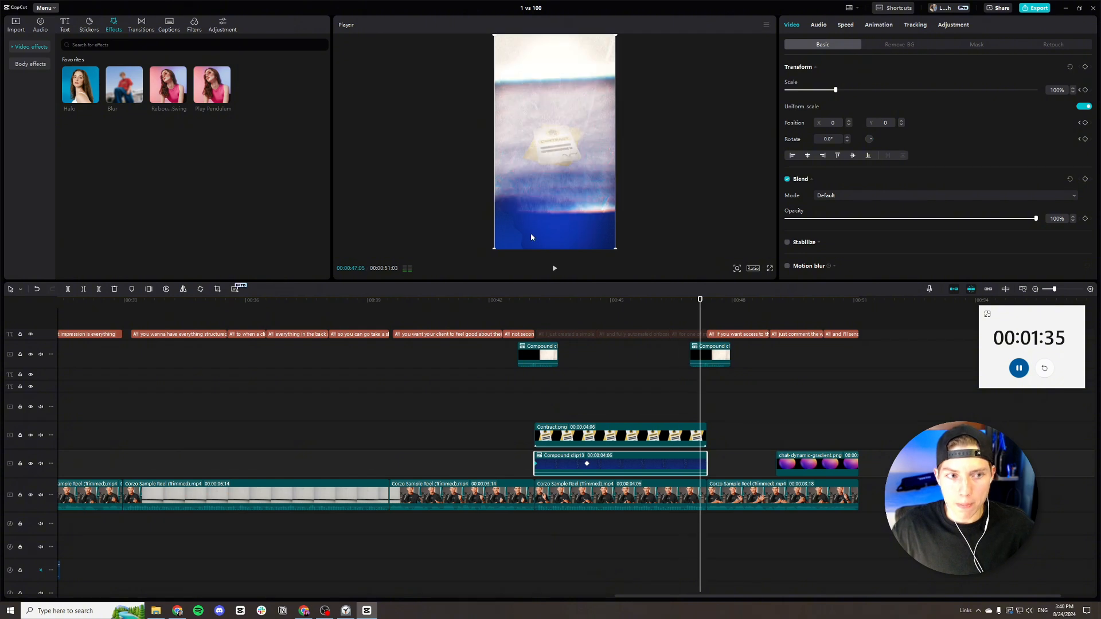
Add Cornem light.png from the ICONS Lights folder on the track above Contract.png, matching its start and end.
{"action": "left_click", "coordinate": [16, 25]}
{"action": "left_click", "coordinate": [80, 74]}
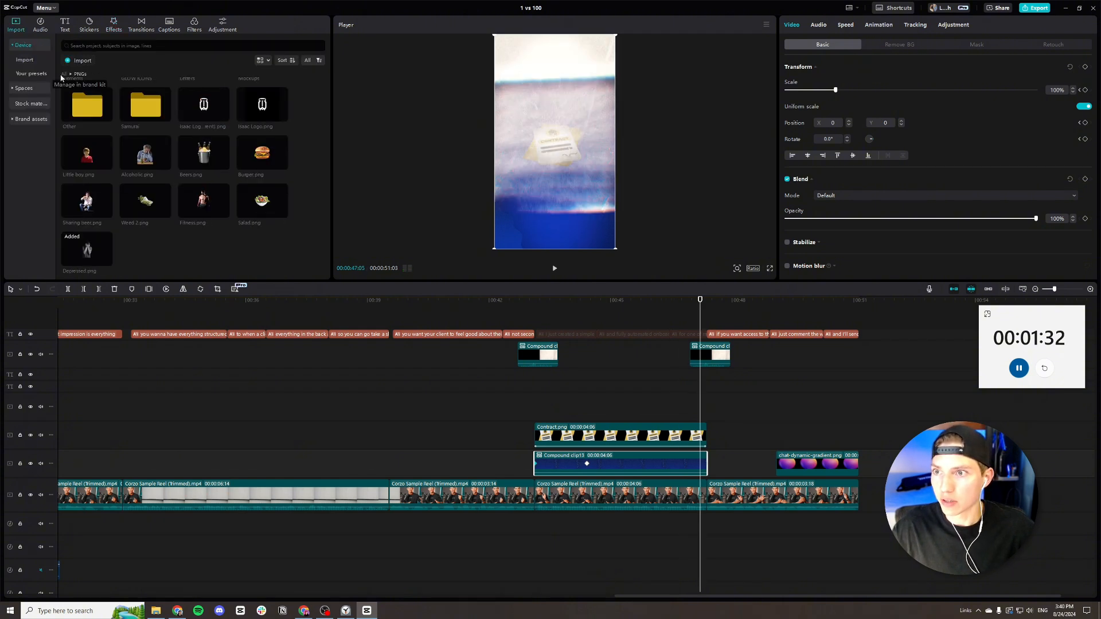
{"action": "scroll", "coordinate": [142, 111], "scroll_direction": "up", "scroll_amount": 2}
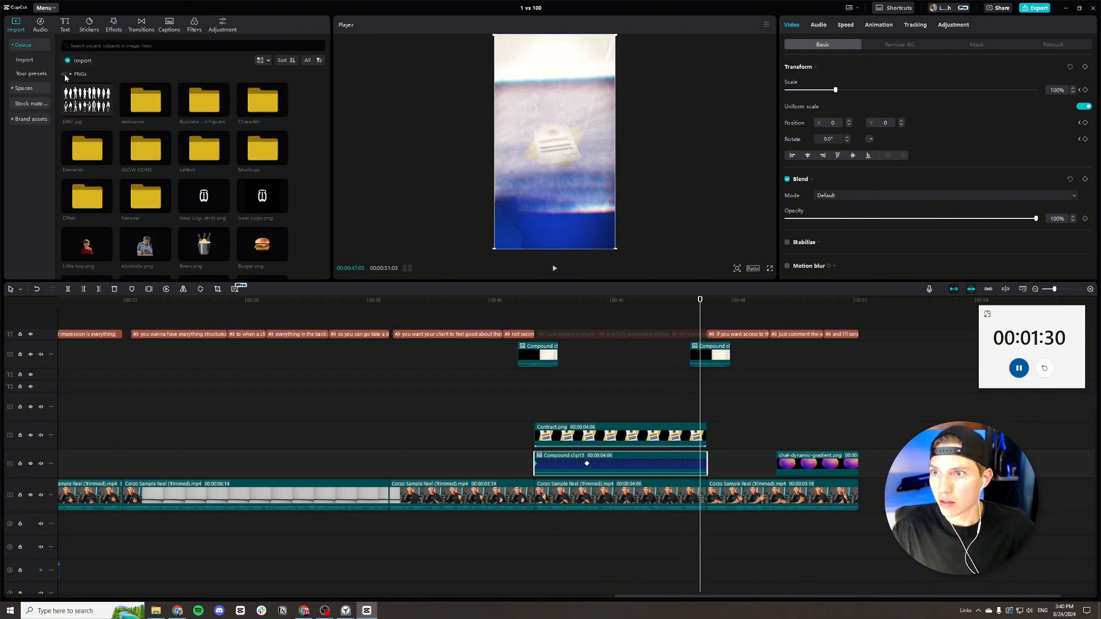
{"action": "left_click", "coordinate": [64, 74]}
{"action": "double_click", "coordinate": [92, 152]}
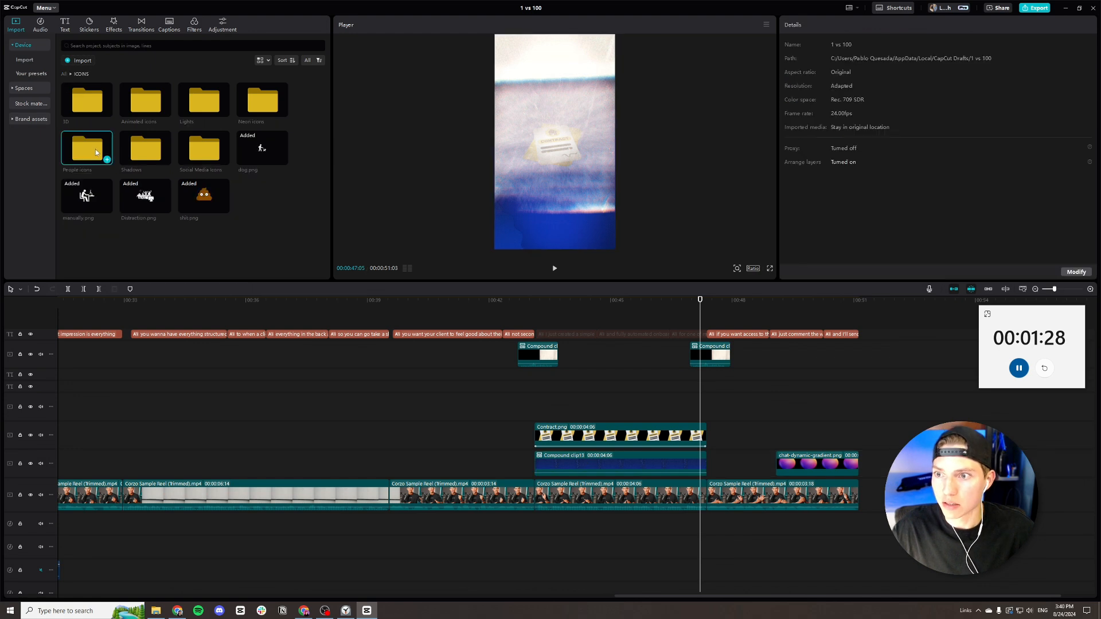
{"action": "double_click", "coordinate": [205, 103]}
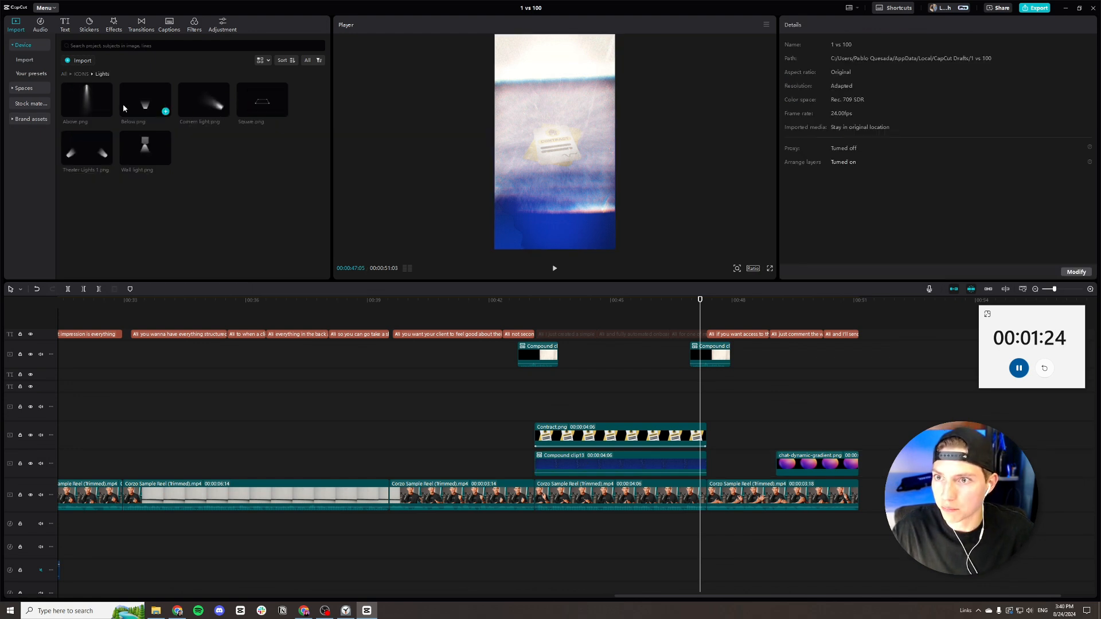
{"action": "left_click_drag", "start_coordinate": [218, 104], "coordinate": [708, 408]}
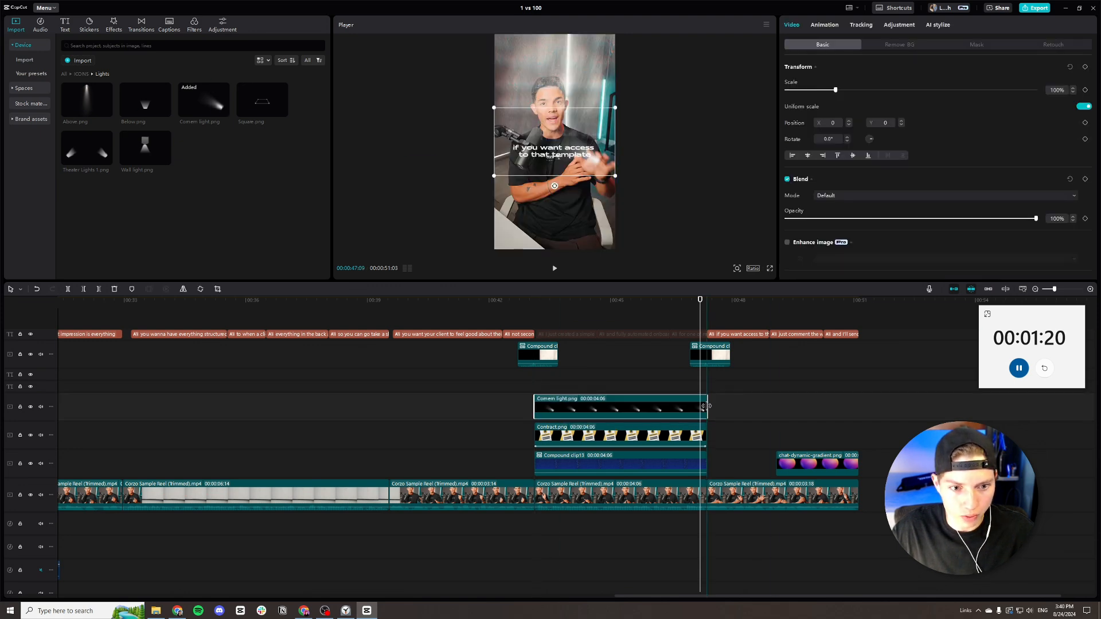
Rotate the light to -117.5°, scale it to 114%, and position its beam shining down onto the contract graphic.
{"action": "left_click", "coordinate": [597, 325]}
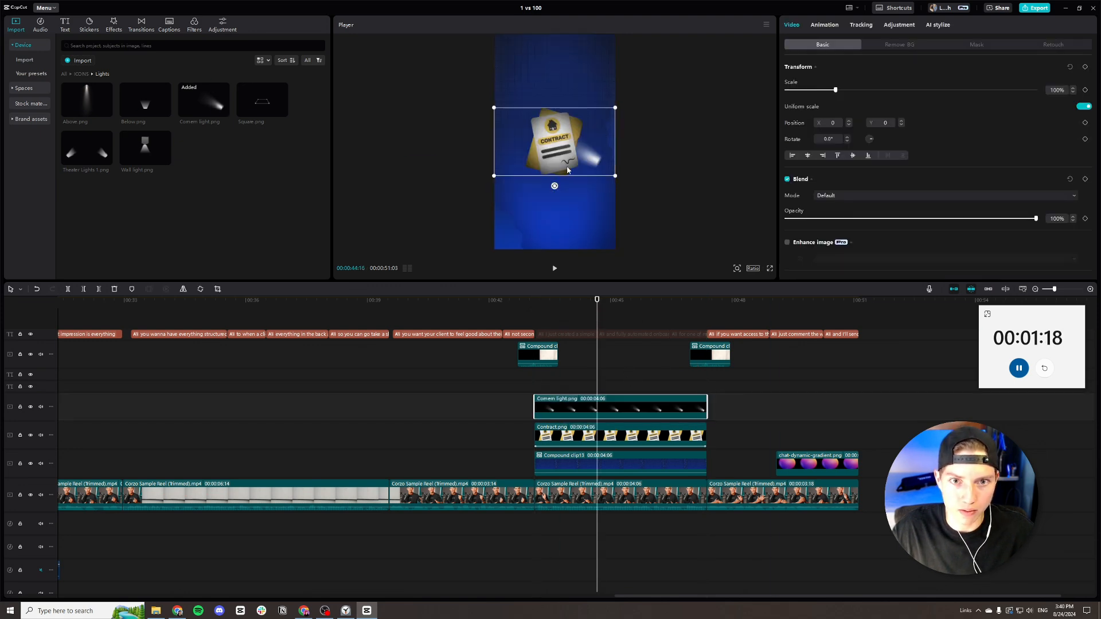
{"action": "left_click_drag", "start_coordinate": [553, 187], "coordinate": [577, 118]}
{"action": "left_click_drag", "start_coordinate": [560, 180], "coordinate": [562, 194]}
{"action": "left_click_drag", "start_coordinate": [564, 147], "coordinate": [563, 147]}
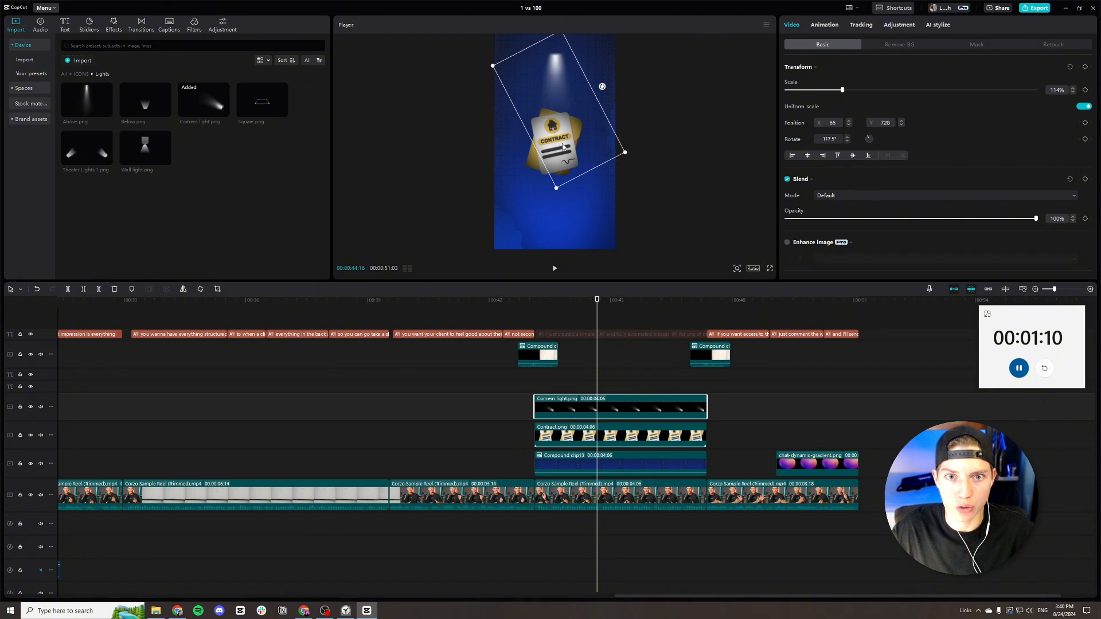
Apply a 0.5 s Fade In animation to the light clip and play the section following the contract graphic.
{"action": "left_click", "coordinate": [825, 25]}
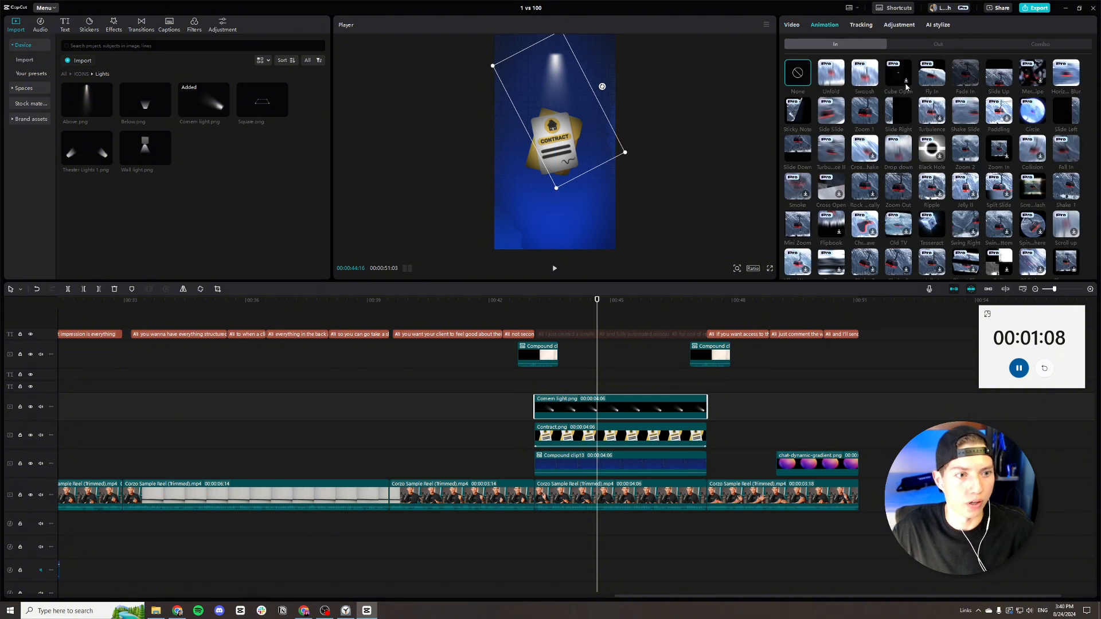
{"action": "left_click", "coordinate": [965, 73]}
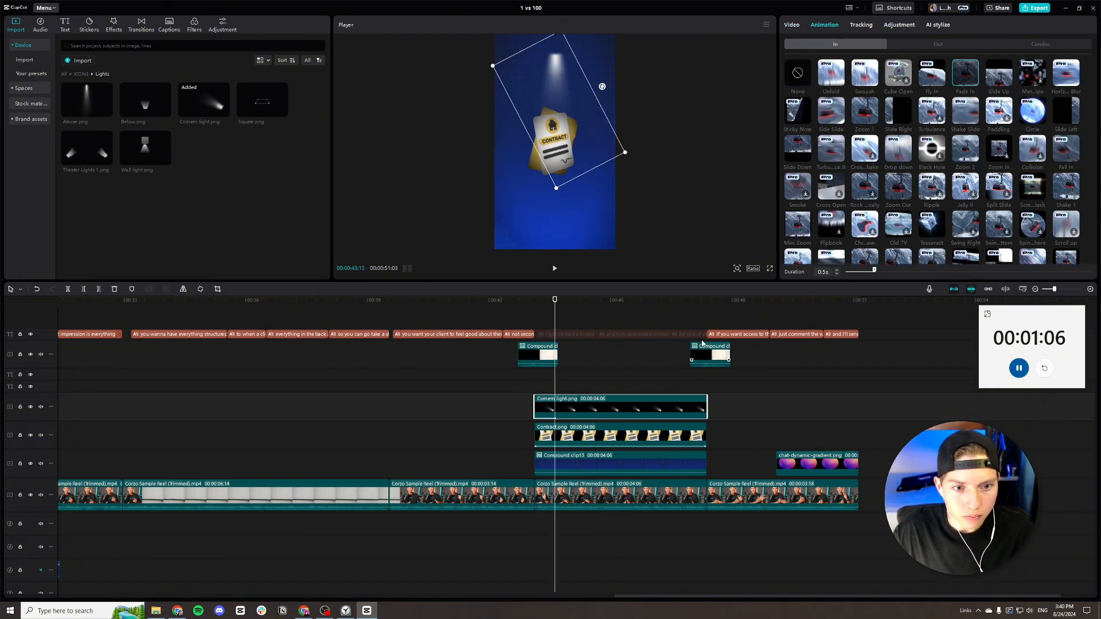
{"action": "left_click_drag", "start_coordinate": [694, 305], "coordinate": [756, 302]}
{"action": "key", "text": "space"}
{"action": "key", "text": "space"}
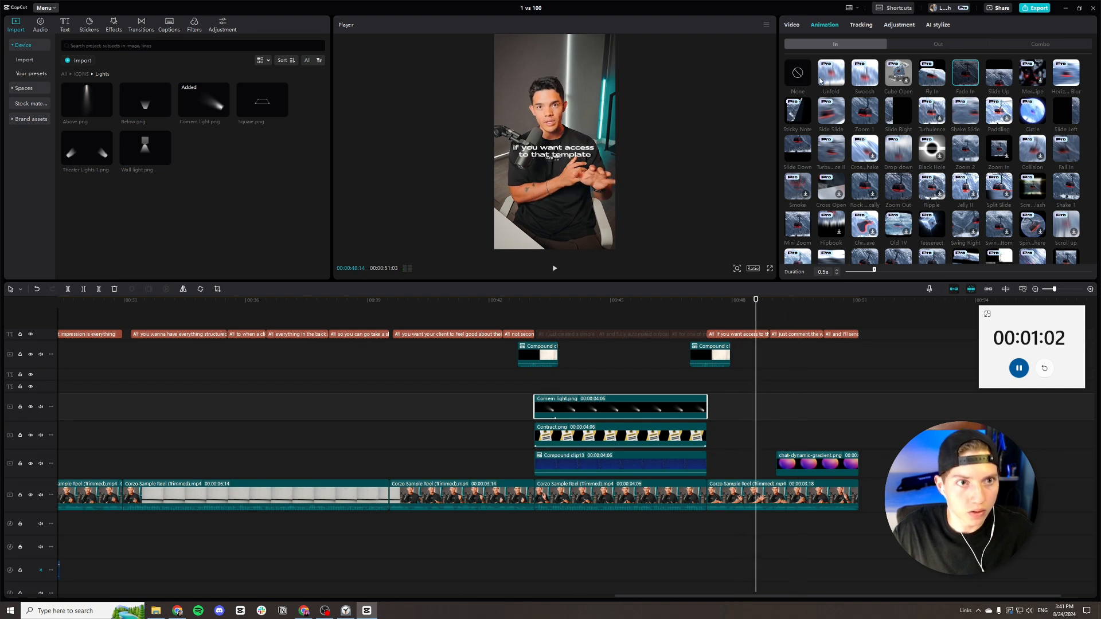
Keyframe the last talking-head clip's transform at 00:00:48:19, and set its scale to 114% at 00:00:49:12.
{"action": "left_click", "coordinate": [792, 25]}
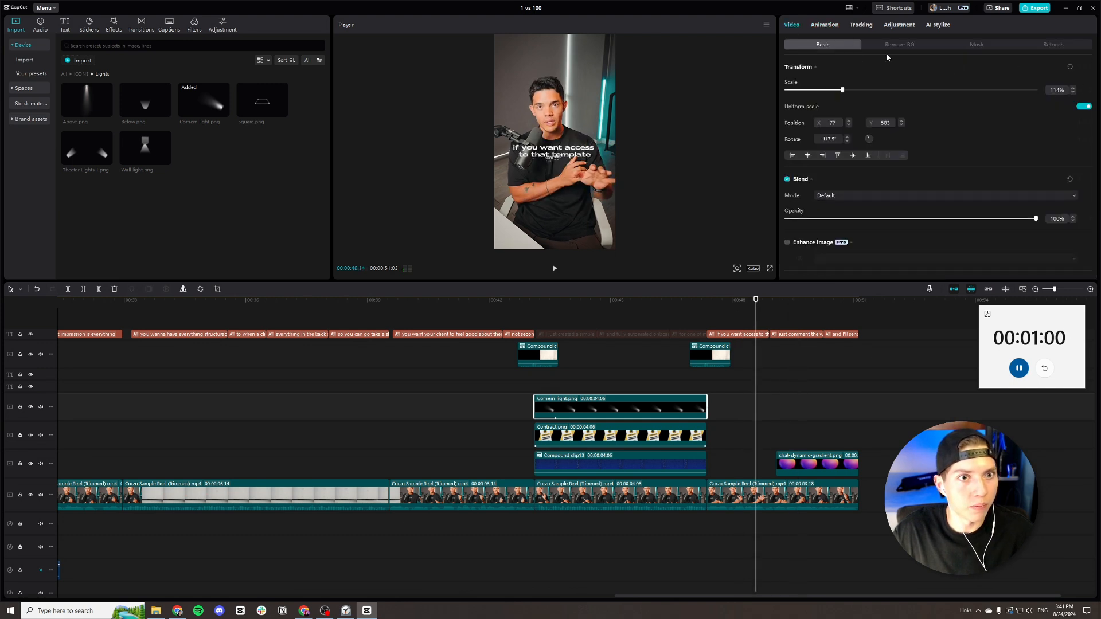
{"action": "left_click", "coordinate": [792, 516]}
{"action": "left_click", "coordinate": [789, 504]}
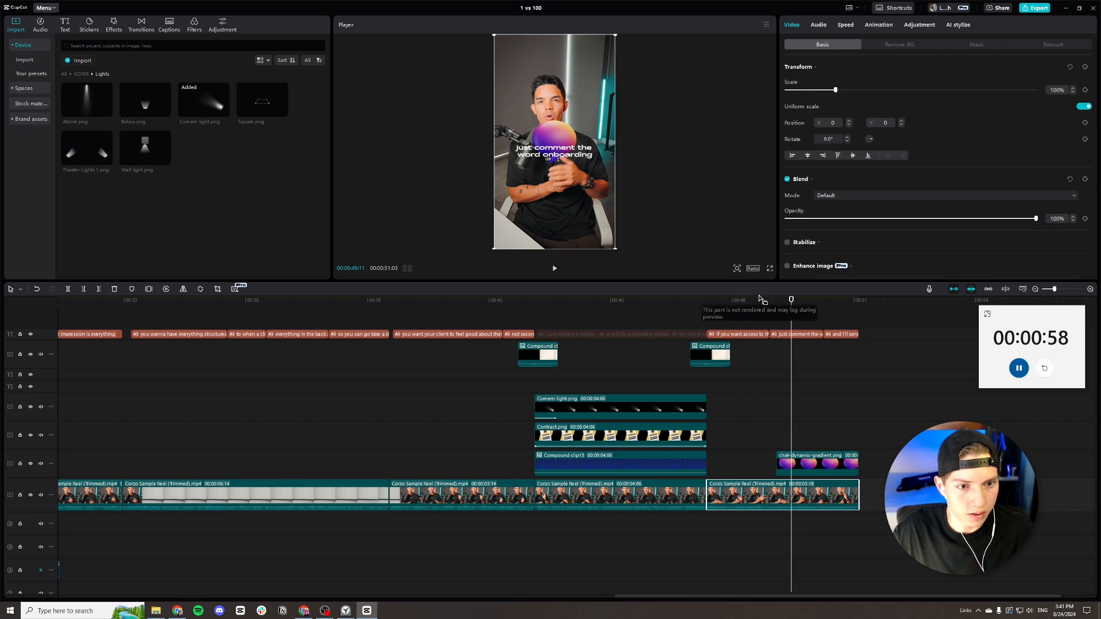
{"action": "left_click", "coordinate": [1086, 67]}
{"action": "left_click_drag", "start_coordinate": [763, 311], "coordinate": [793, 311]}
{"action": "left_click_drag", "start_coordinate": [1058, 90], "coordinate": [1021, 86]}
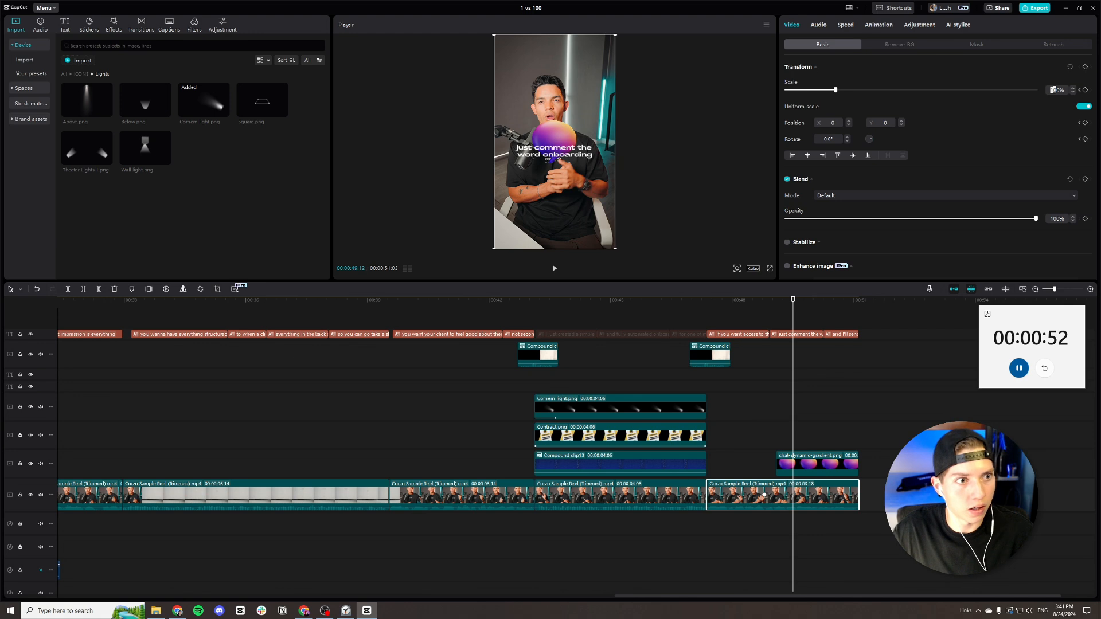
{"action": "type", "text": "114"}
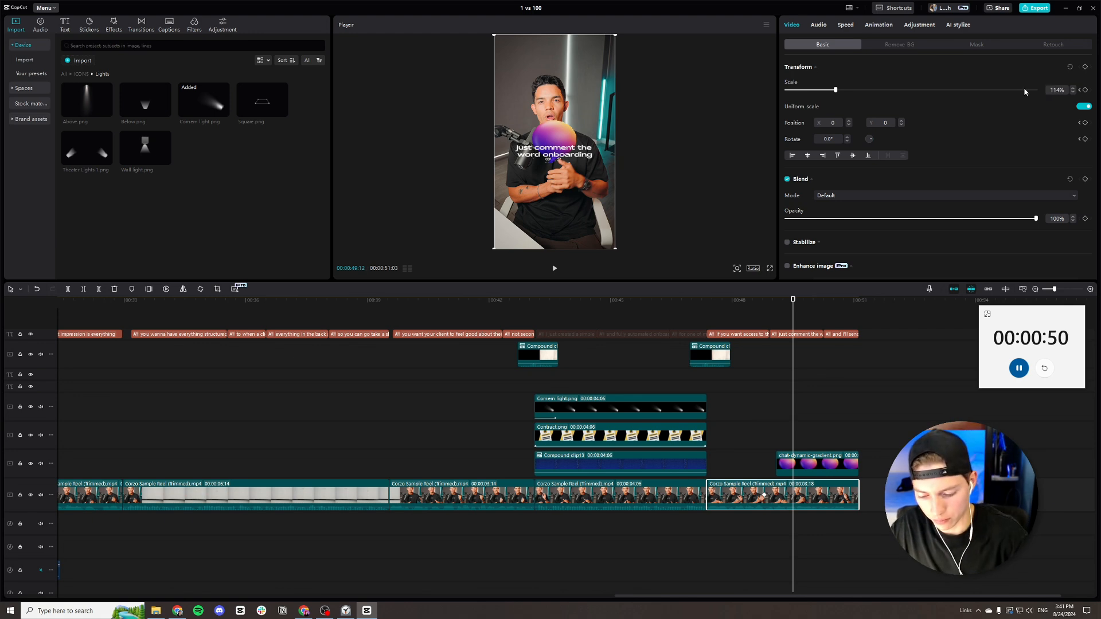
{"action": "key", "text": "Return"}
Apply the Ease Out 2 graph to the last talking-head clip's scale keyframes and hide its keyframe animation.
{"action": "right_click", "coordinate": [803, 496]}
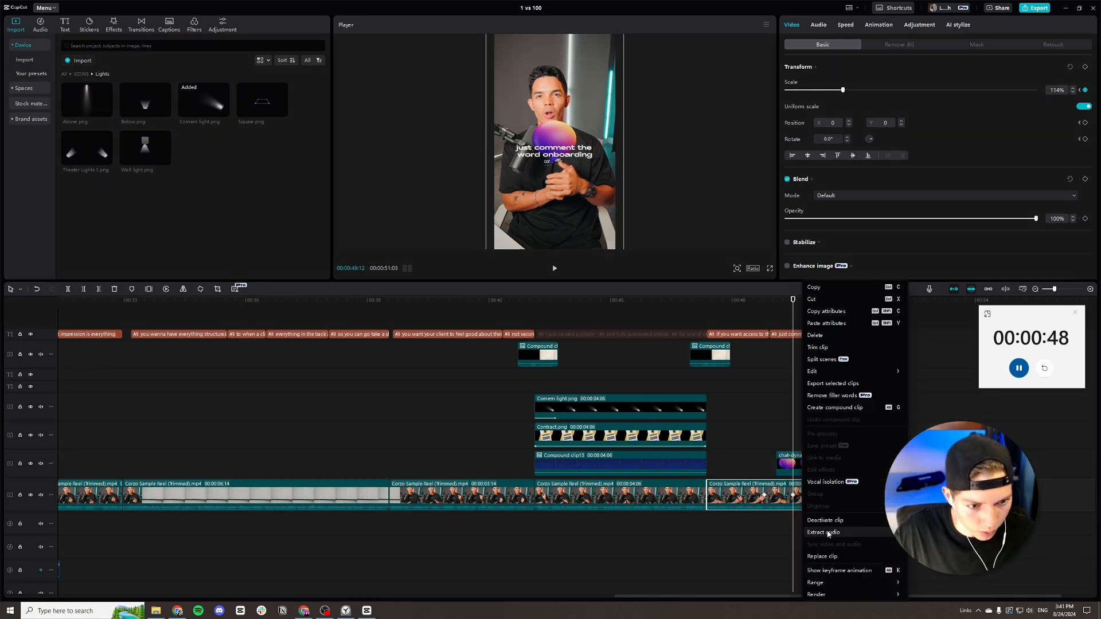
{"action": "left_click", "coordinate": [829, 570]}
{"action": "left_click", "coordinate": [765, 495]}
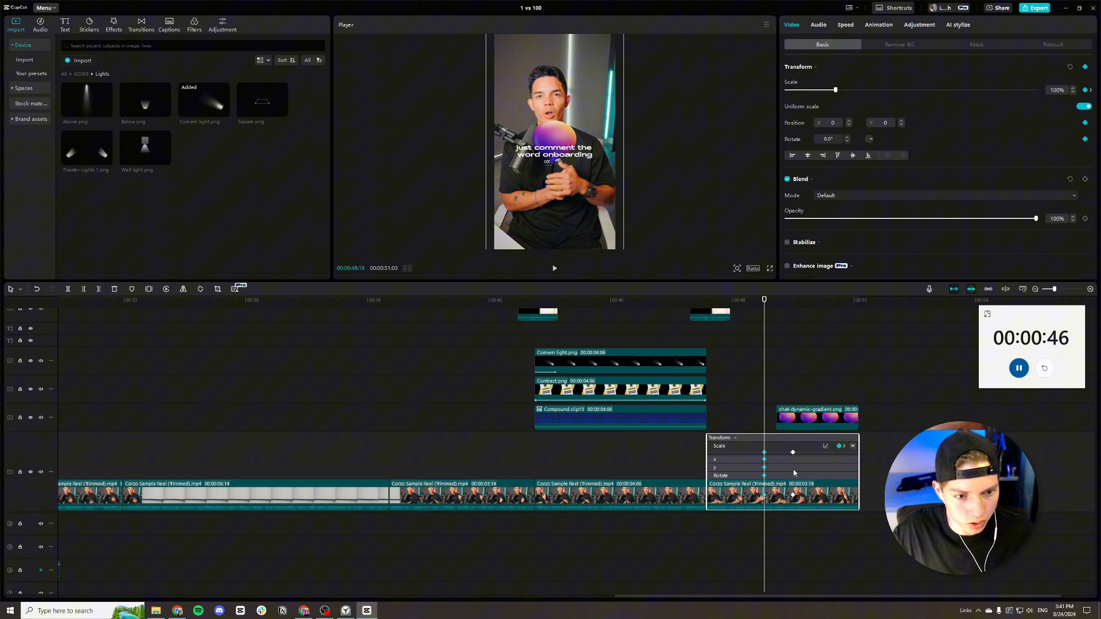
{"action": "left_click", "coordinate": [825, 446]}
{"action": "left_click", "coordinate": [848, 516]}
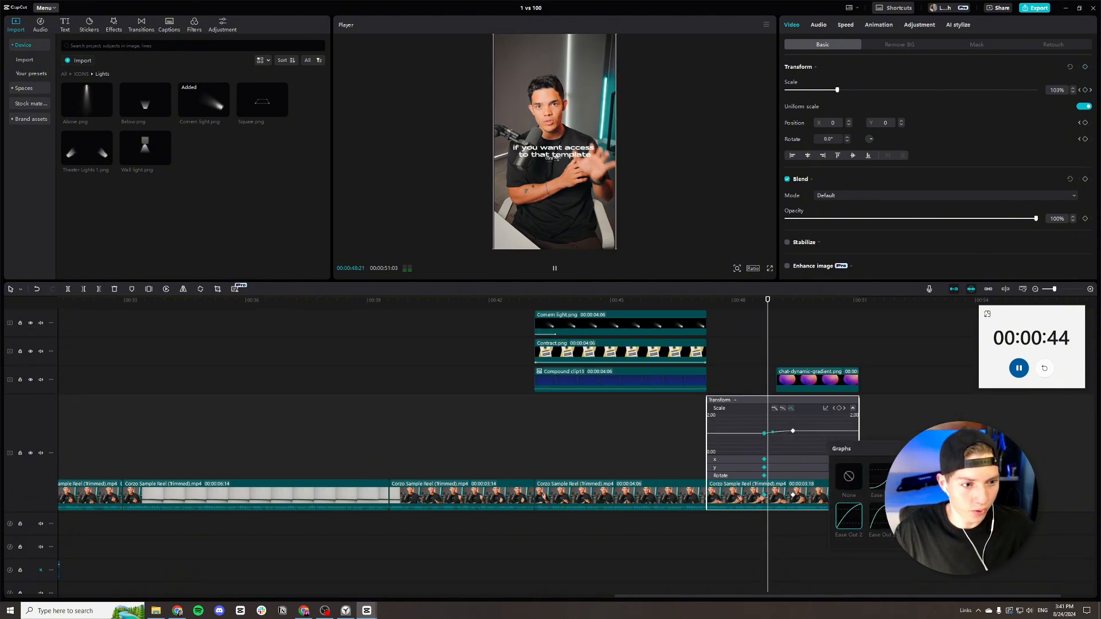
{"action": "left_click", "coordinate": [825, 478]}
{"action": "right_click", "coordinate": [813, 490]}
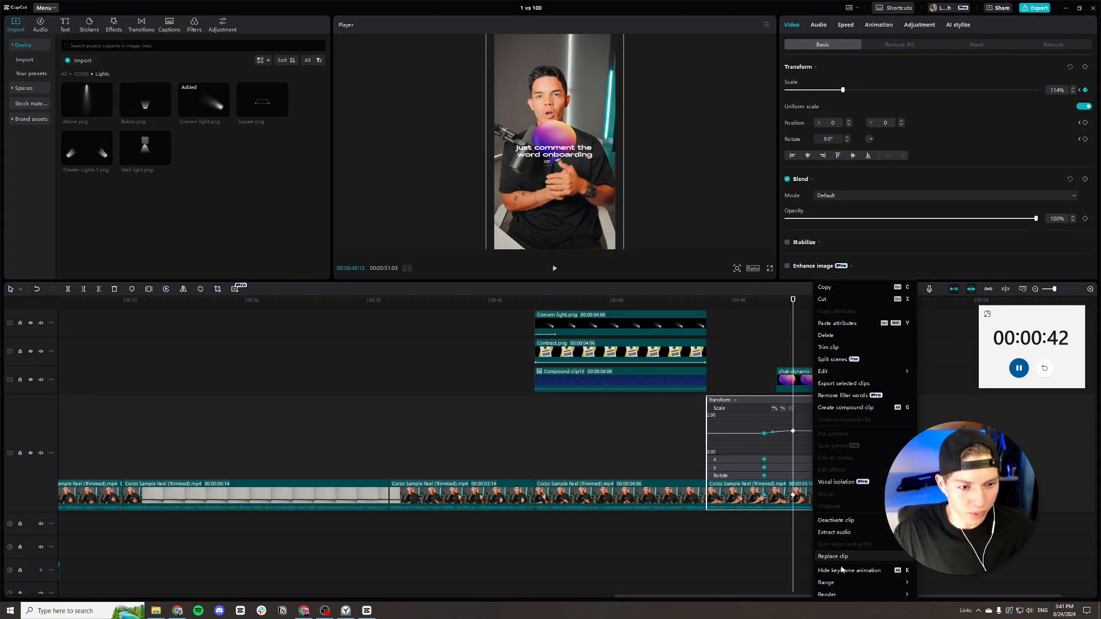
{"action": "left_click", "coordinate": [842, 569]}
Move the chat bubble graphic below the caption to Y -1073 and set its vignette to 42.
{"action": "left_click", "coordinate": [815, 464]}
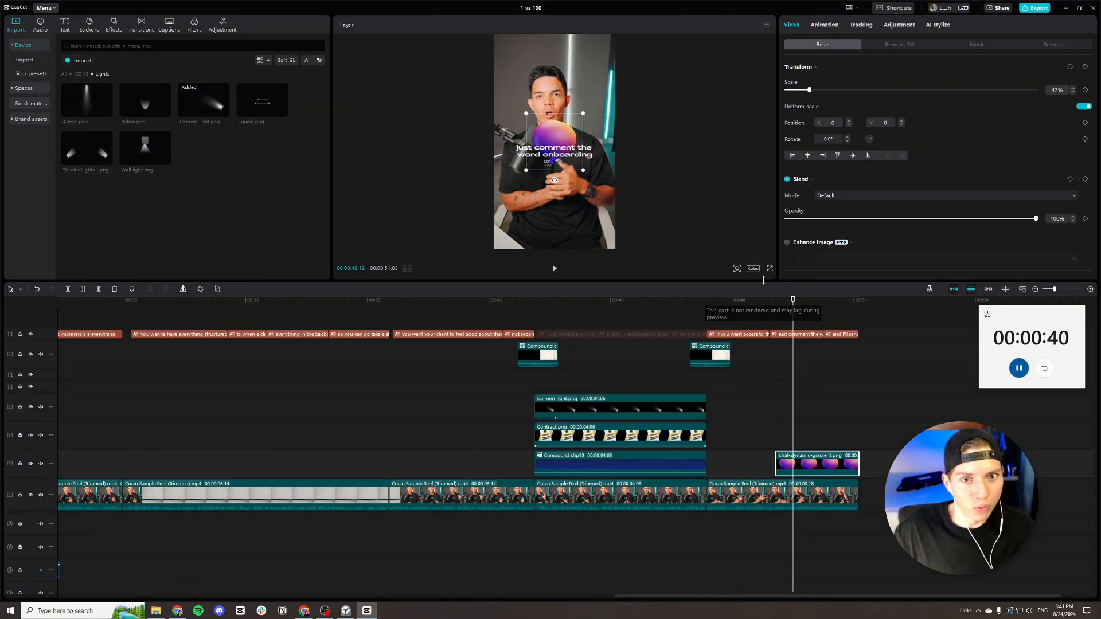
{"action": "left_click_drag", "start_coordinate": [555, 133], "coordinate": [555, 194]}
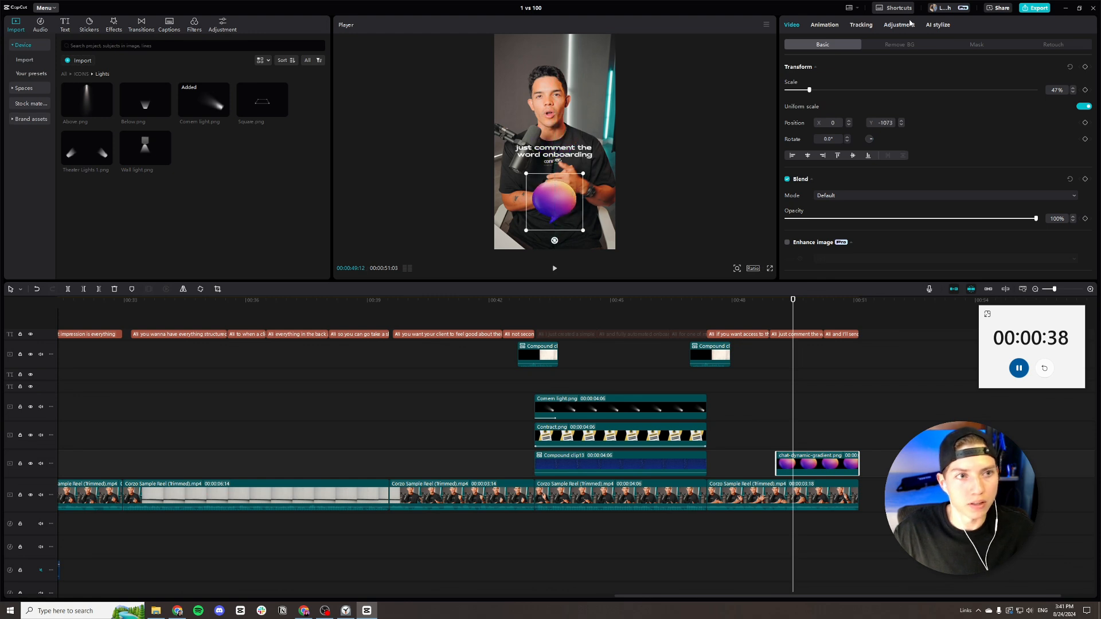
{"action": "left_click", "coordinate": [824, 25]}
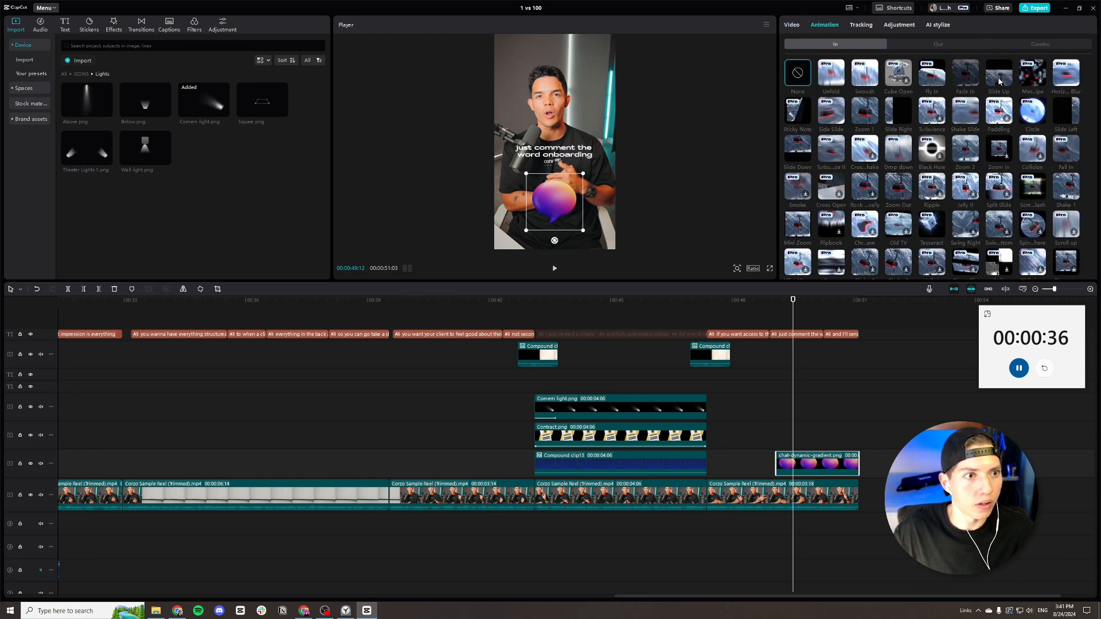
{"action": "left_click", "coordinate": [898, 24]}
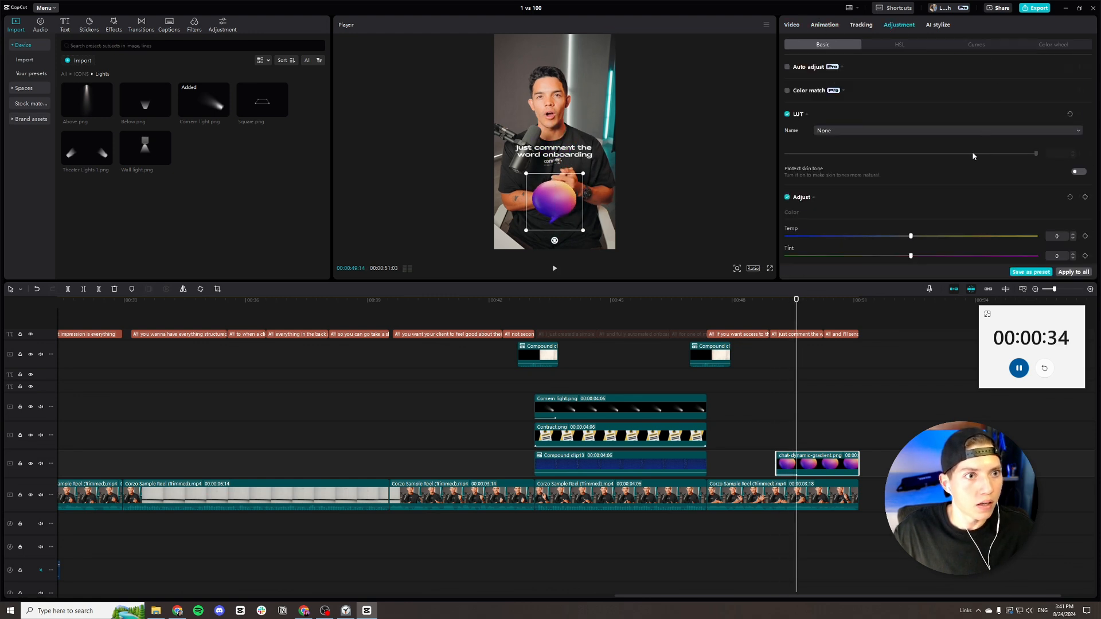
{"action": "scroll", "coordinate": [973, 155], "scroll_direction": "down", "scroll_amount": 5}
{"action": "left_click_drag", "start_coordinate": [911, 259], "coordinate": [1017, 260]}
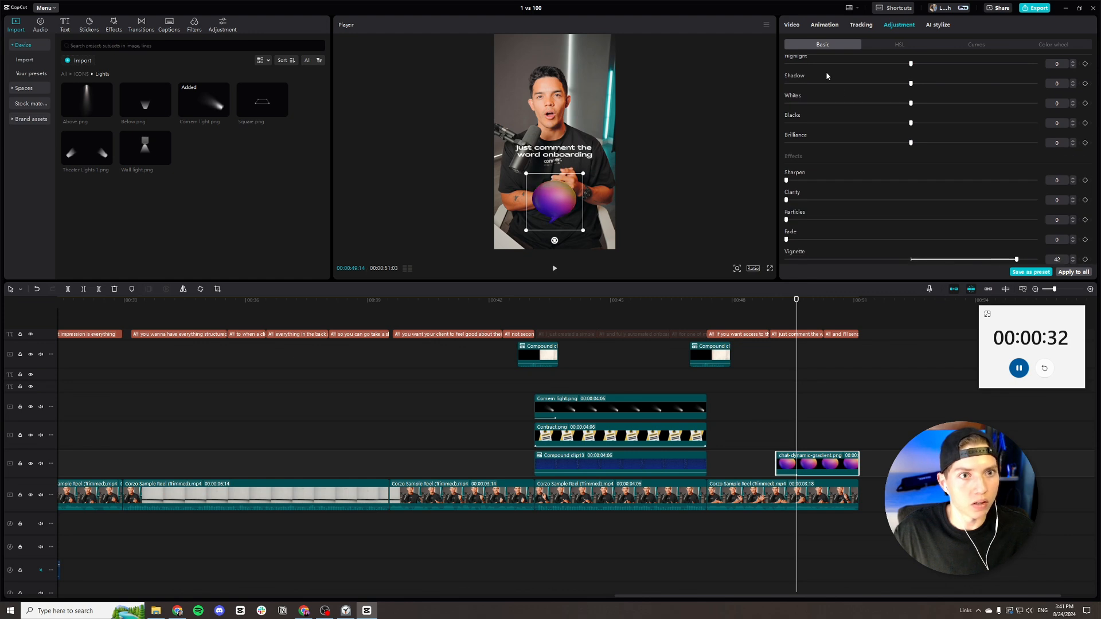
Set the chat bubble's Slide Up entrance to 0.9 s and add the Play Pendulum effect with twist 0, strength 6 and speed 83.
{"action": "left_click", "coordinate": [824, 25]}
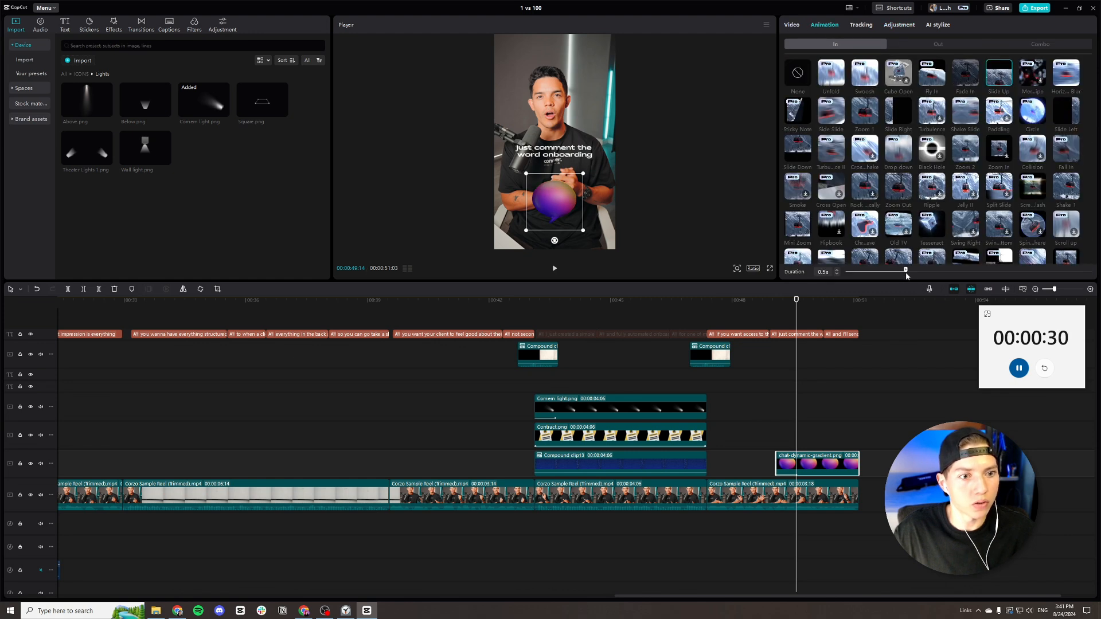
{"action": "left_click_drag", "start_coordinate": [907, 276], "coordinate": [949, 274]}
{"action": "left_click", "coordinate": [113, 24]}
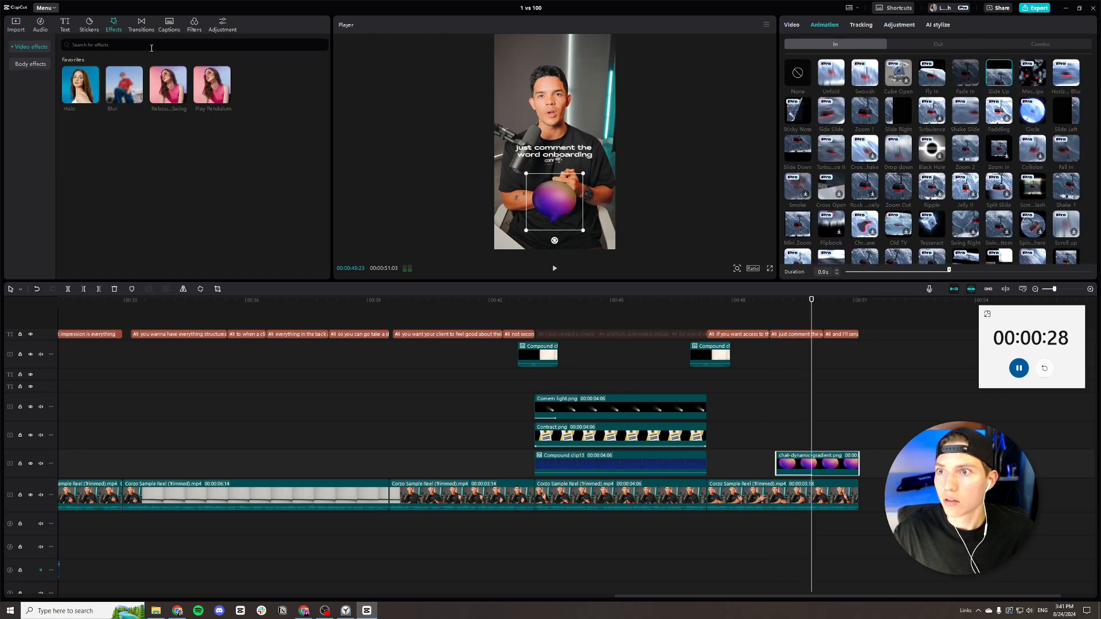
{"action": "left_click_drag", "start_coordinate": [211, 85], "coordinate": [817, 463]}
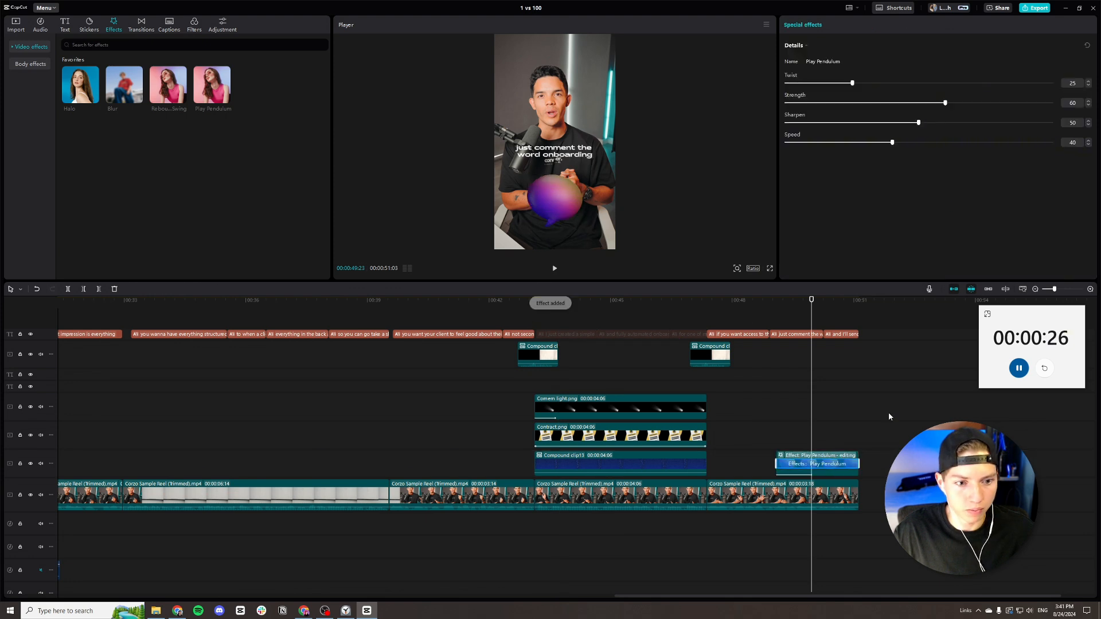
{"action": "left_click_drag", "start_coordinate": [853, 83], "coordinate": [787, 83]}
{"action": "left_click_drag", "start_coordinate": [945, 102], "coordinate": [802, 102]}
{"action": "left_click_drag", "start_coordinate": [892, 142], "coordinate": [1007, 143]}
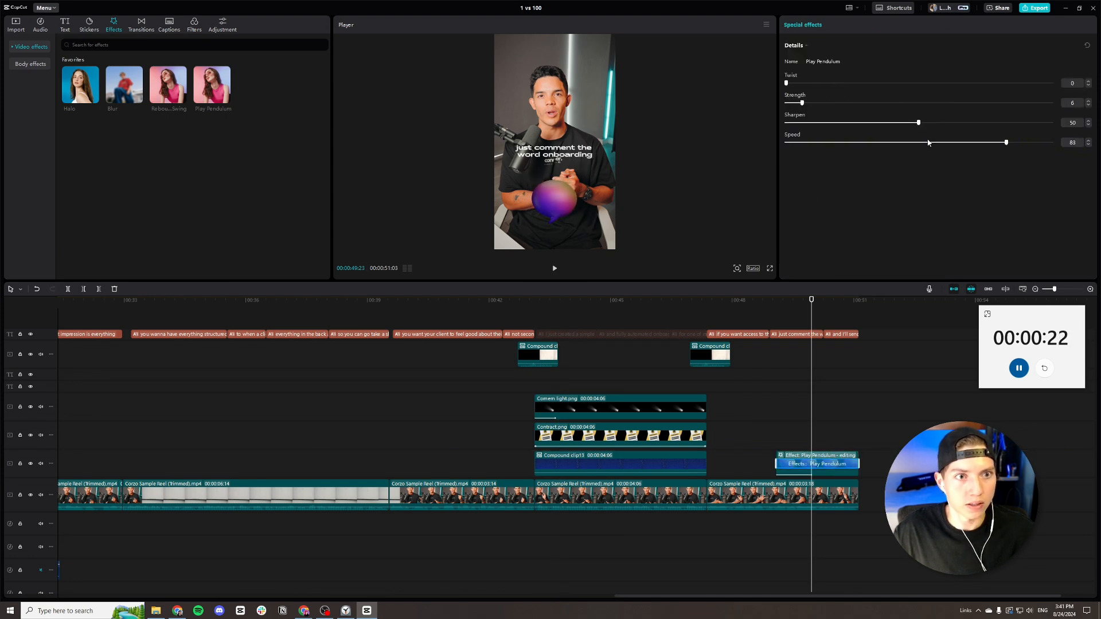
Play the chat bubble's entrance and extend the start of its clip about 0.3 s earlier.
{"action": "left_click", "coordinate": [759, 310]}
{"action": "key", "text": "space"}
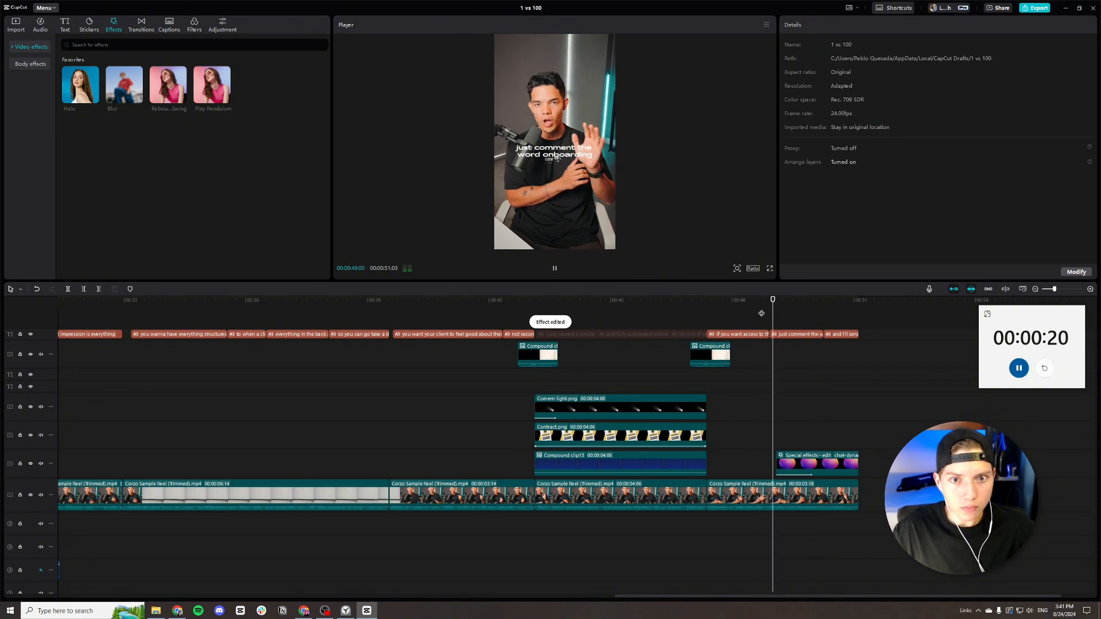
{"action": "key", "text": "space"}
{"action": "left_click_drag", "start_coordinate": [778, 462], "coordinate": [763, 462]}
Move the Typewriter.wav sound effect from its earlier place in the reel to beneath the chat bubble clip.
{"action": "scroll", "coordinate": [474, 521], "scroll_direction": "left", "scroll_amount": 10}
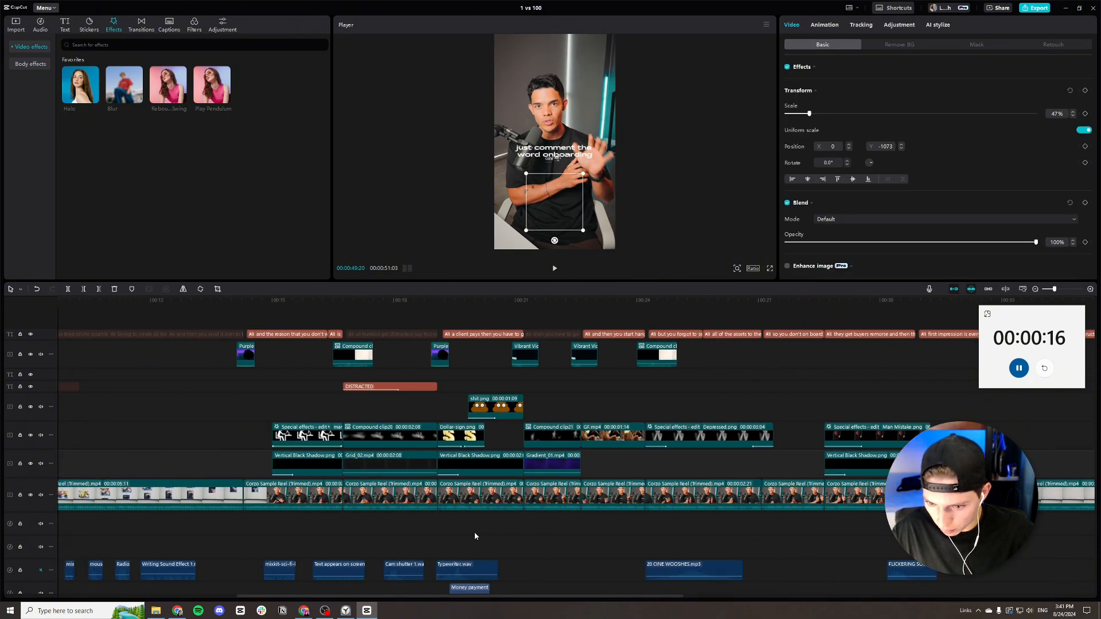
{"action": "scroll", "coordinate": [475, 536], "scroll_direction": "down", "scroll_amount": 1}
{"action": "left_click", "coordinate": [653, 536]}
{"action": "scroll", "coordinate": [654, 536], "scroll_direction": "right", "scroll_amount": 4}
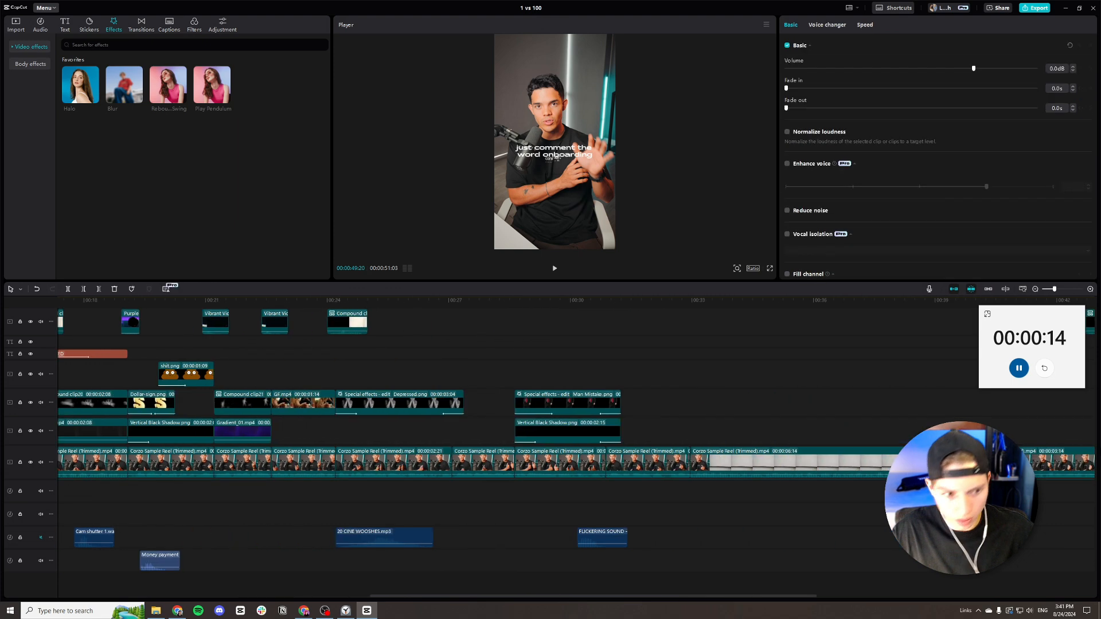
{"action": "scroll", "coordinate": [711, 491], "scroll_direction": "right", "scroll_amount": 5}
{"action": "left_click", "coordinate": [711, 490]}
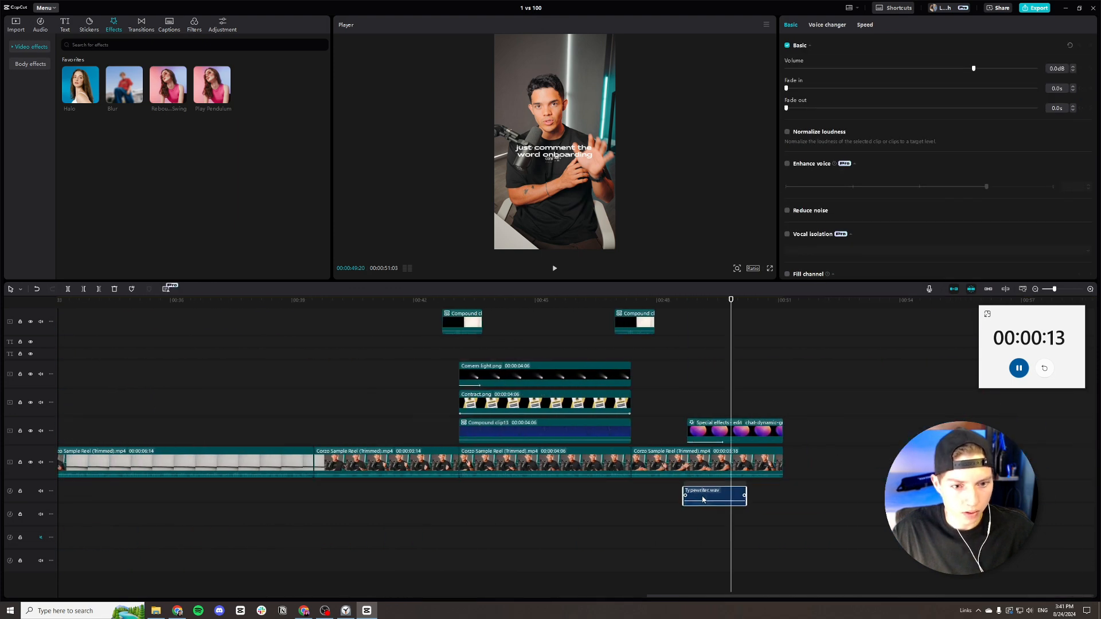
Play the chat bubble section, shift Typewriter.wav to begin with the bubble clip, and set its volume to -0.2 dB.
{"action": "left_click", "coordinate": [671, 302]}
{"action": "key", "text": "space"}
{"action": "key", "text": "space"}
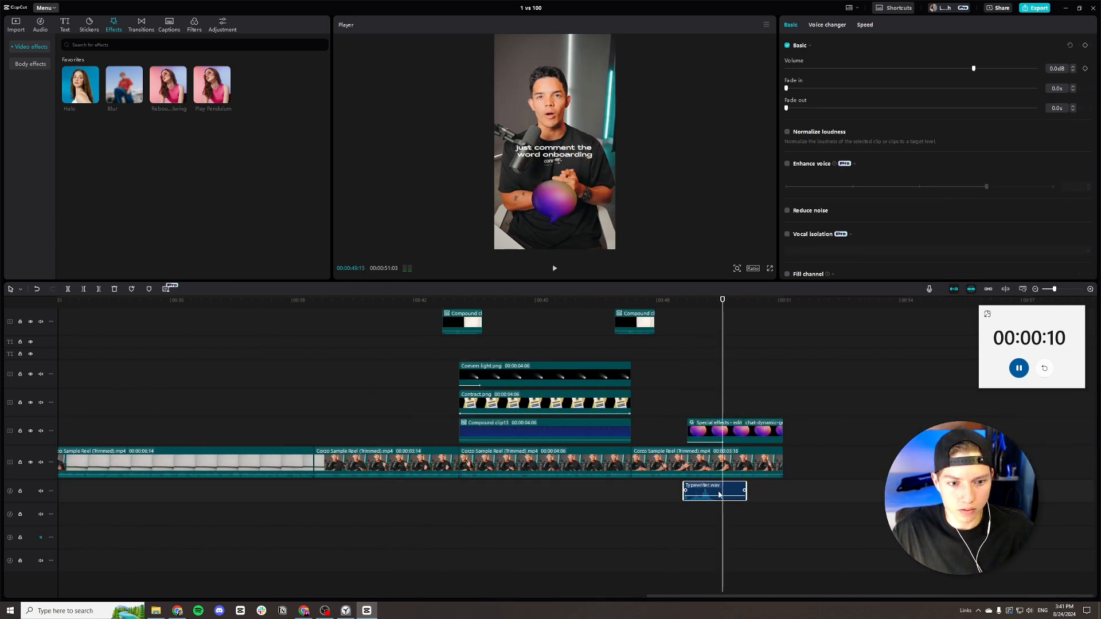
{"action": "left_click_drag", "start_coordinate": [720, 494], "coordinate": [726, 497]}
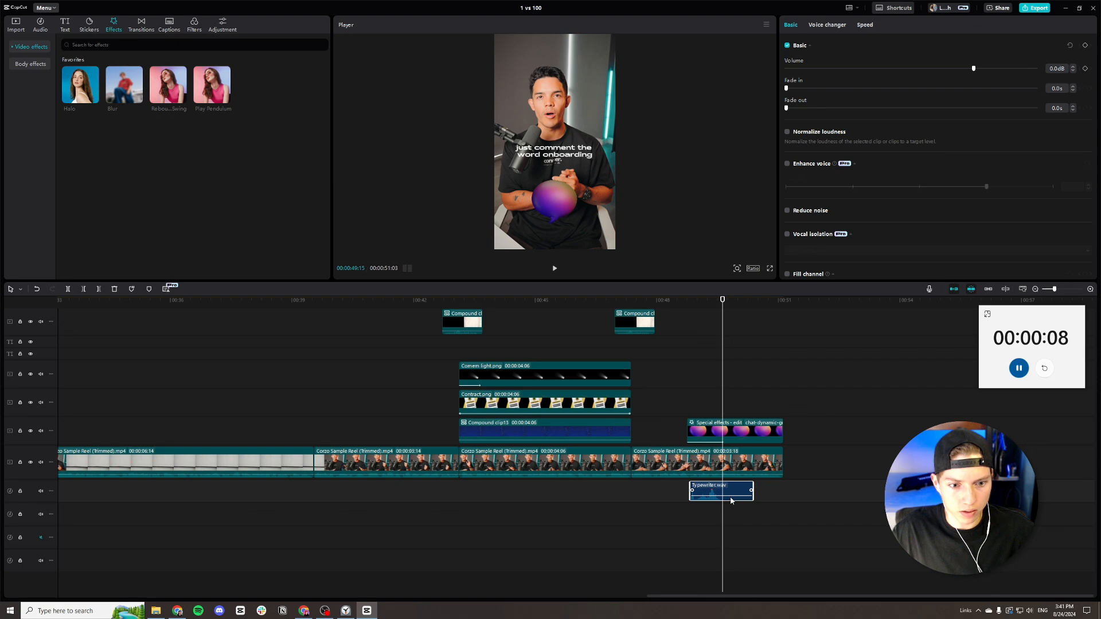
{"action": "scroll", "coordinate": [695, 473], "scroll_direction": "down", "scroll_amount": 3}
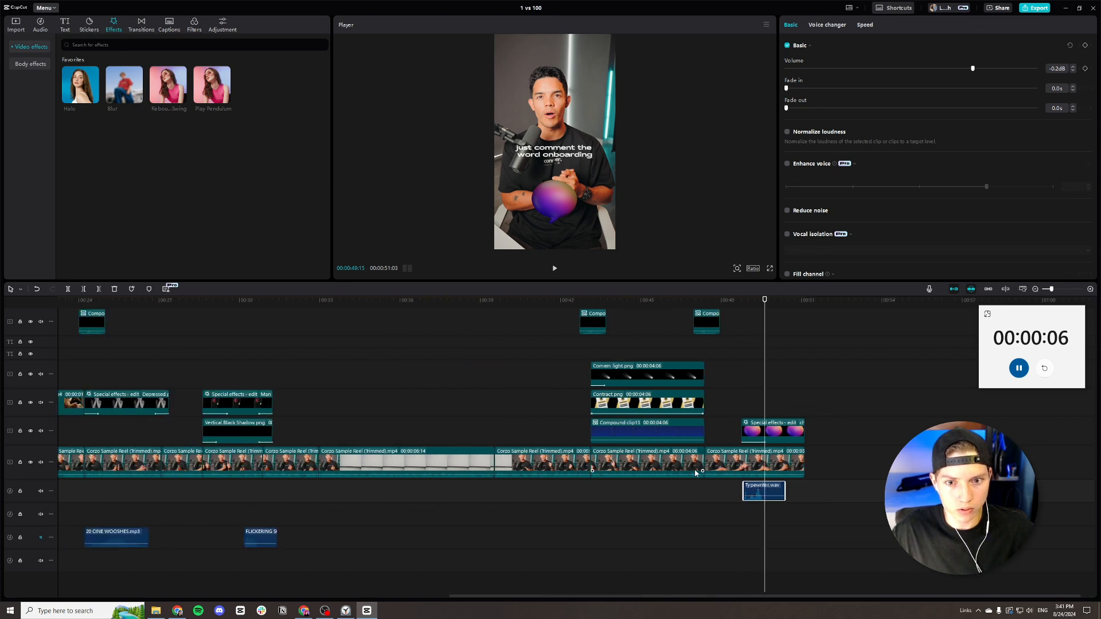
Delete every caption on the caption track and return the playhead to the start of the timeline.
{"action": "scroll", "coordinate": [696, 473], "scroll_direction": "down", "scroll_amount": 5}
{"action": "left_click", "coordinate": [795, 336]}
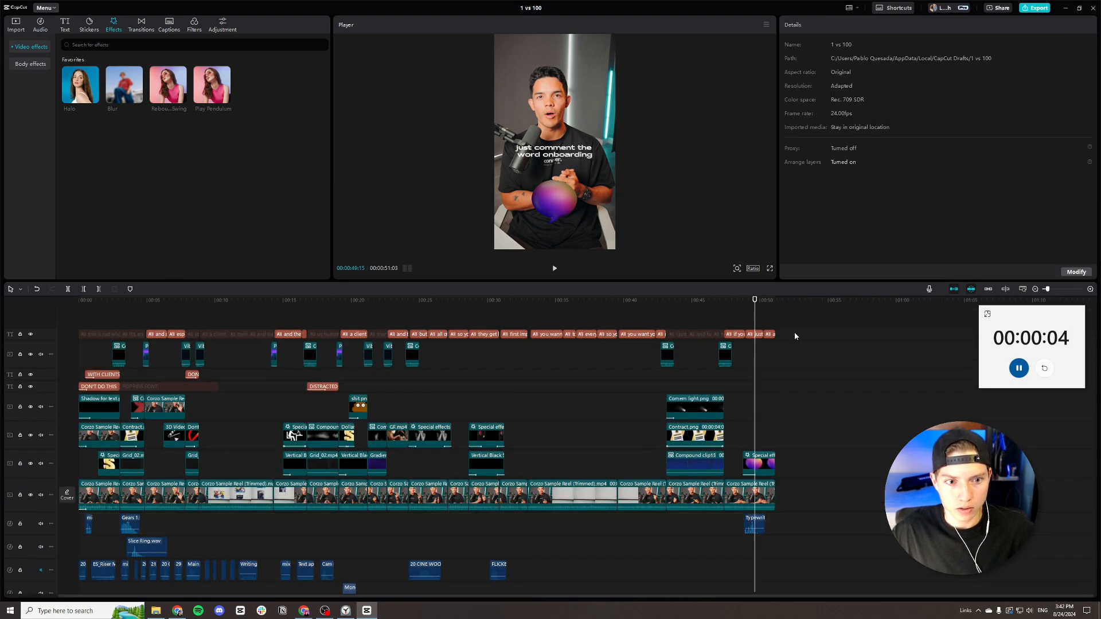
{"action": "left_click_drag", "start_coordinate": [794, 336], "coordinate": [1, 312]}
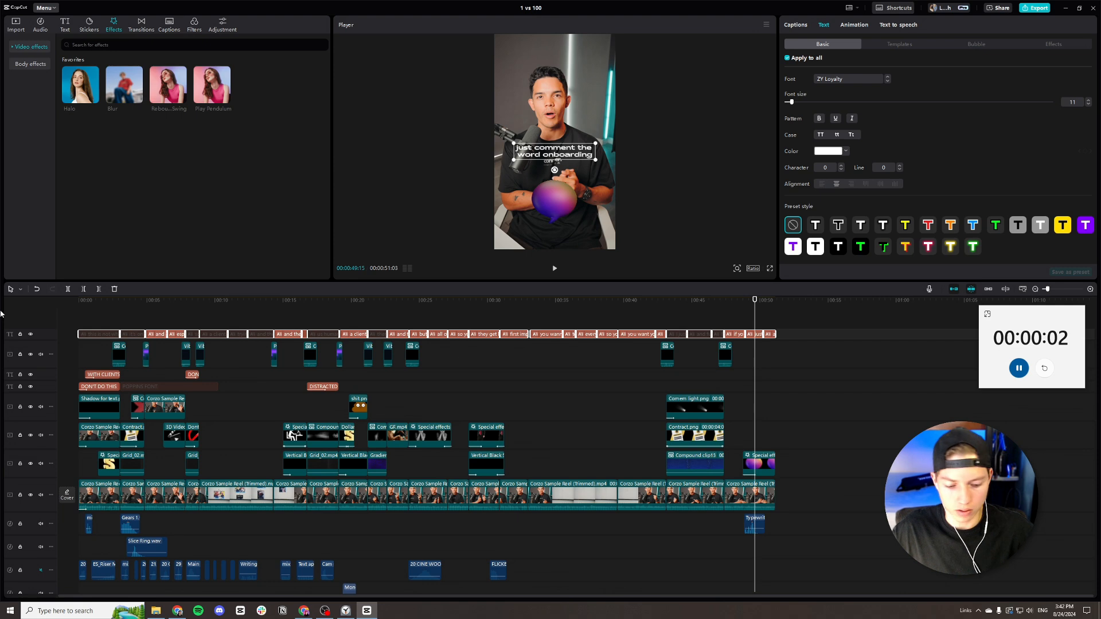
{"action": "key", "text": "Delete"}
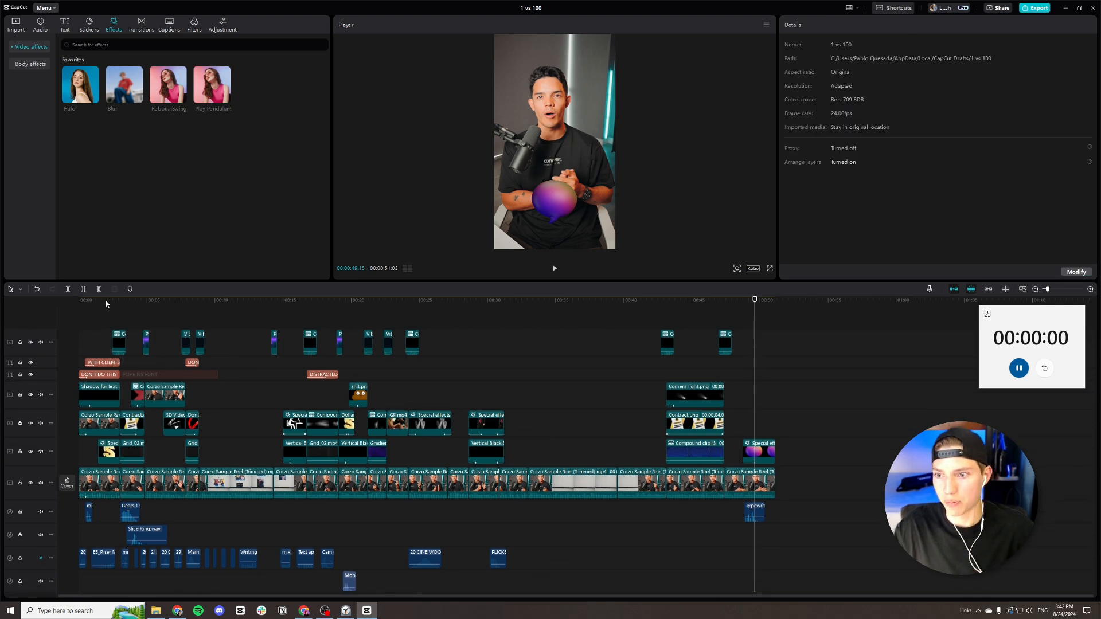
{"action": "left_click", "coordinate": [78, 311]}
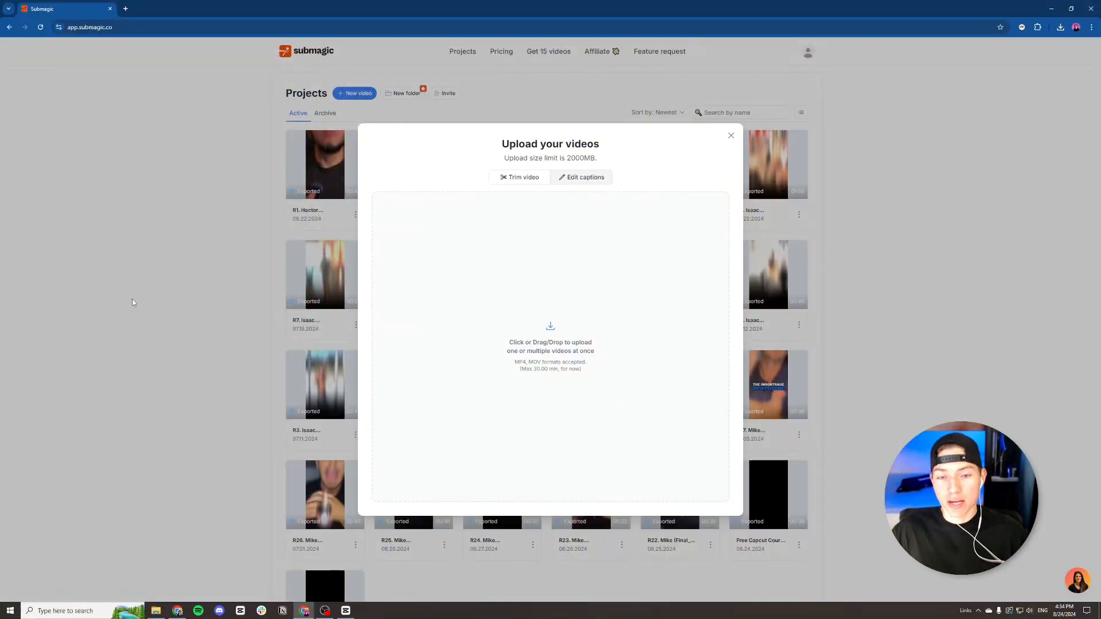
Add the exported 1 vs 100 video from its project folder to the Submagic upload dialog.
{"action": "left_click", "coordinate": [156, 611]}
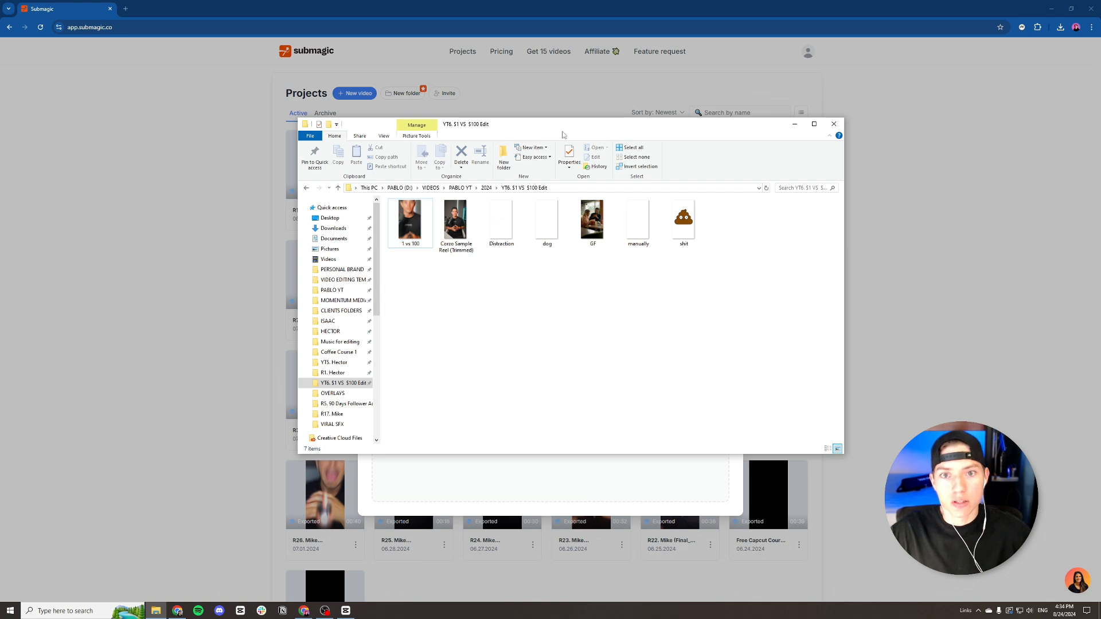
{"action": "left_click_drag", "start_coordinate": [531, 128], "coordinate": [656, 83]}
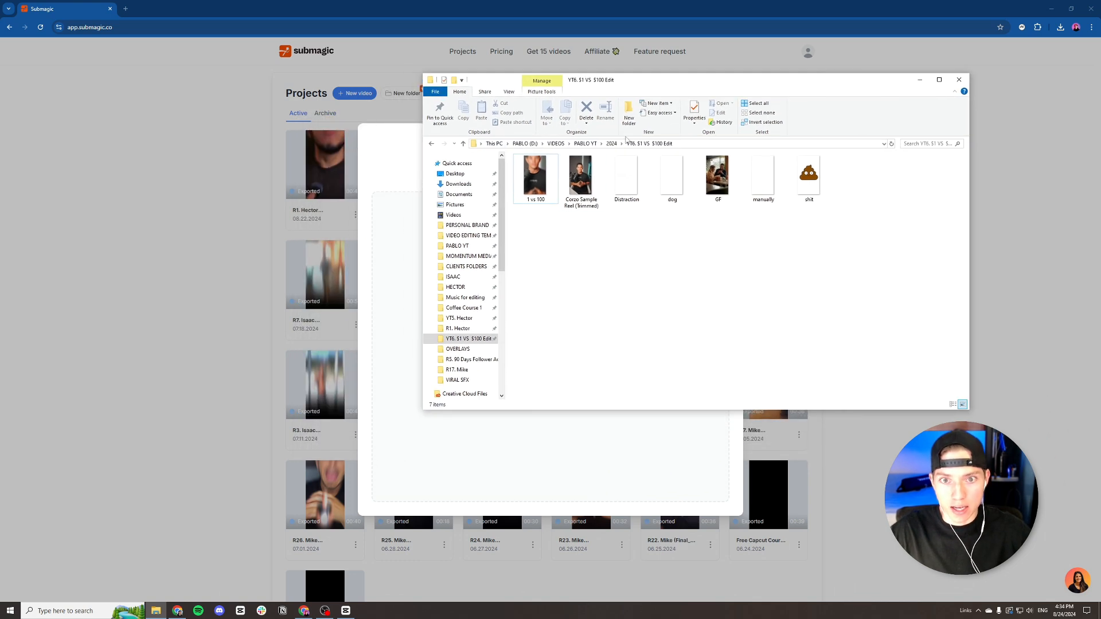
{"action": "left_click_drag", "start_coordinate": [536, 178], "coordinate": [545, 479]}
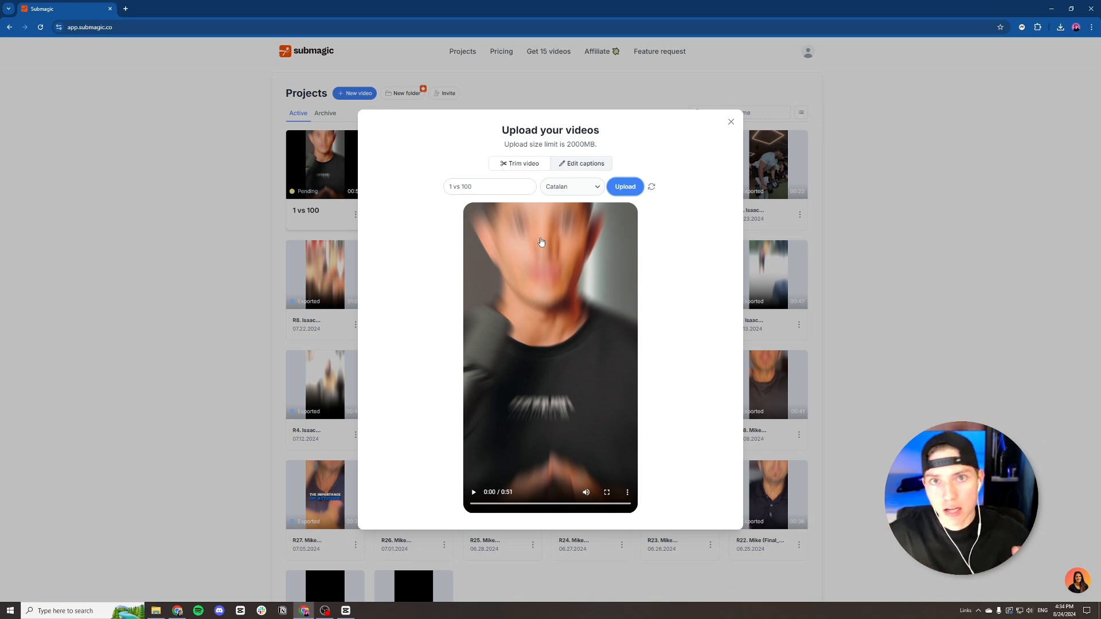
Set the video's language to English, keep the name 1 vs 100, and upload it for captioning.
{"action": "left_click", "coordinate": [577, 191]}
{"action": "left_click", "coordinate": [562, 200]}
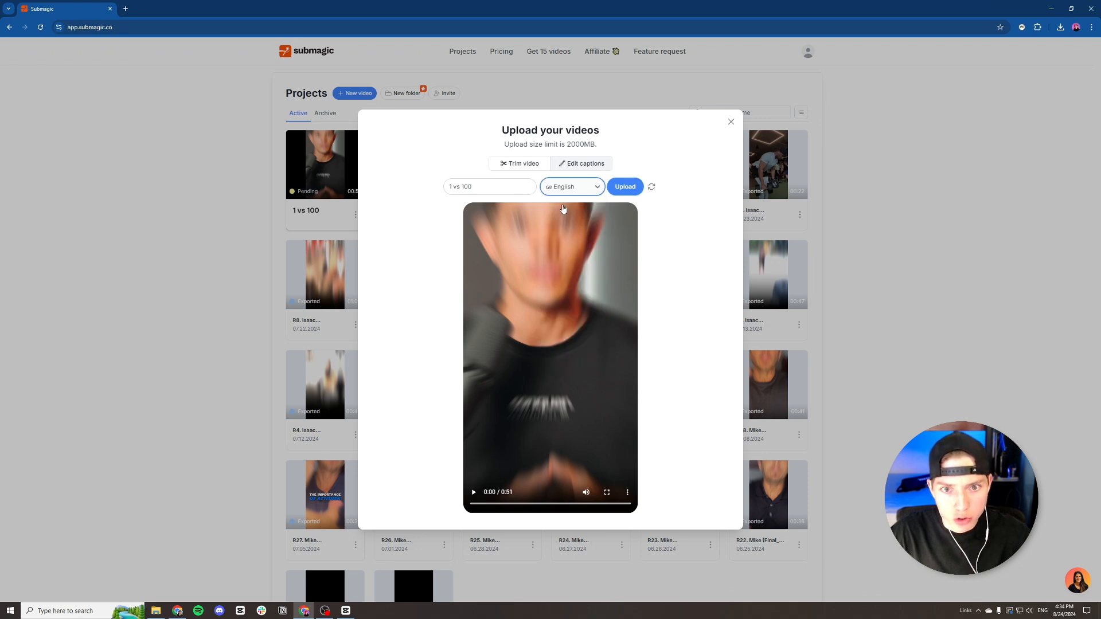
{"action": "triple_click", "coordinate": [494, 188]}
{"action": "left_click", "coordinate": [447, 151]}
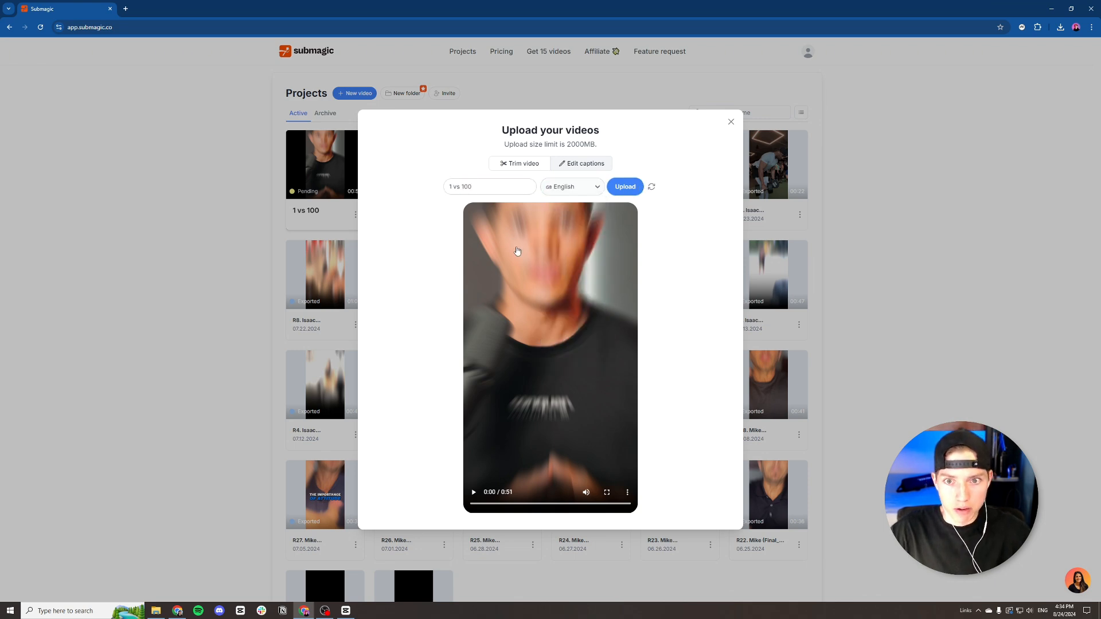
{"action": "left_click", "coordinate": [624, 187]}
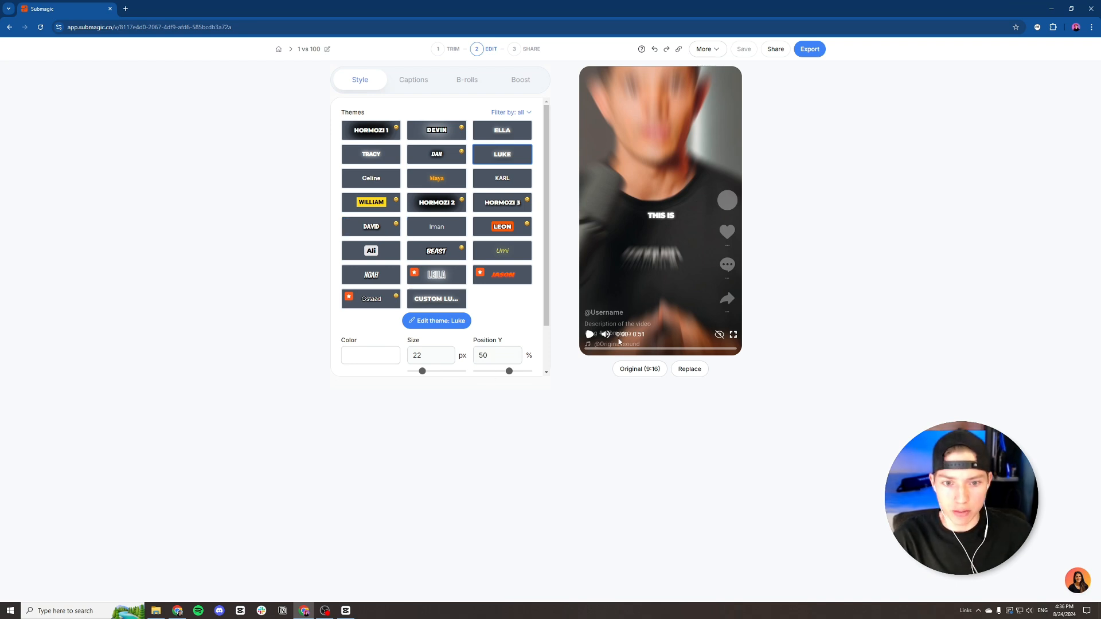
Preview the generated captions, apply the Maya theme, and play the video to about 0:07.
{"action": "left_click", "coordinate": [591, 335]}
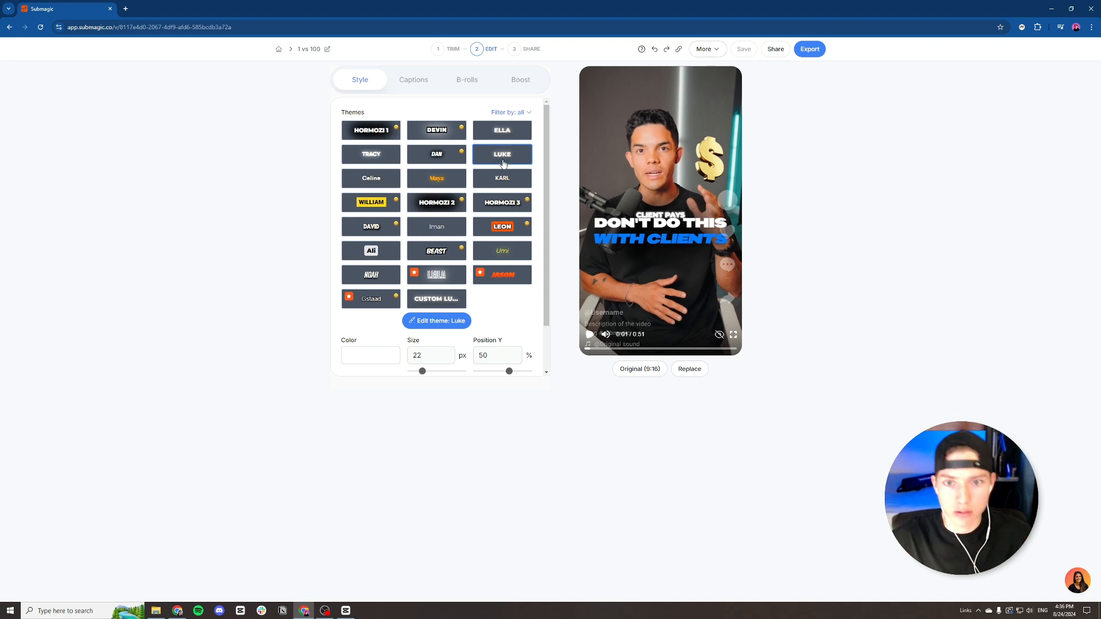
{"action": "left_click", "coordinate": [434, 182]}
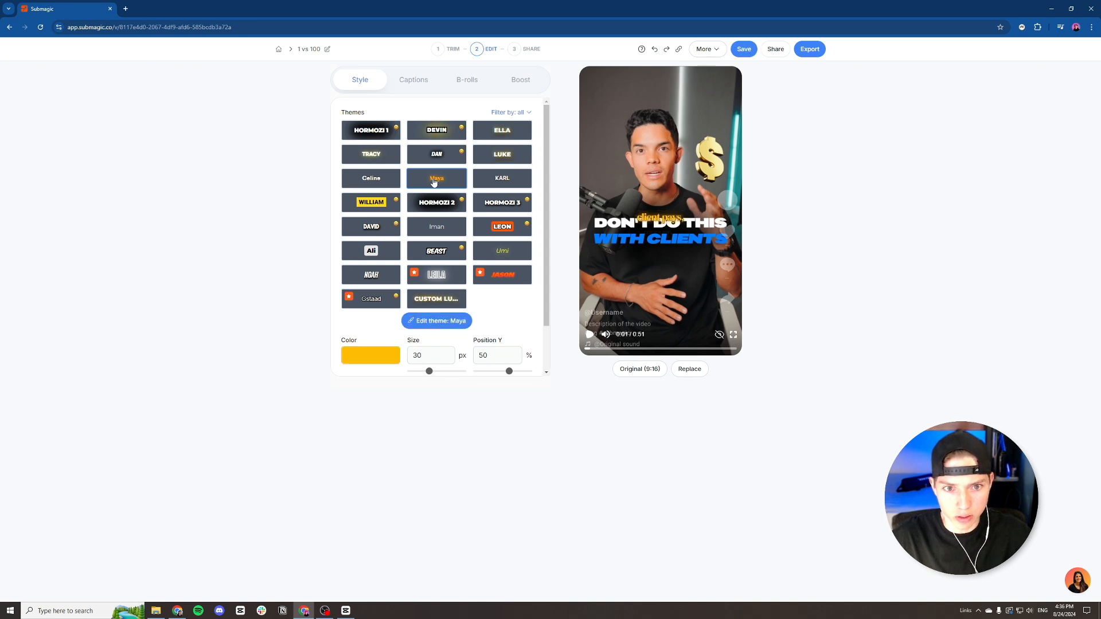
{"action": "left_click", "coordinate": [590, 335]}
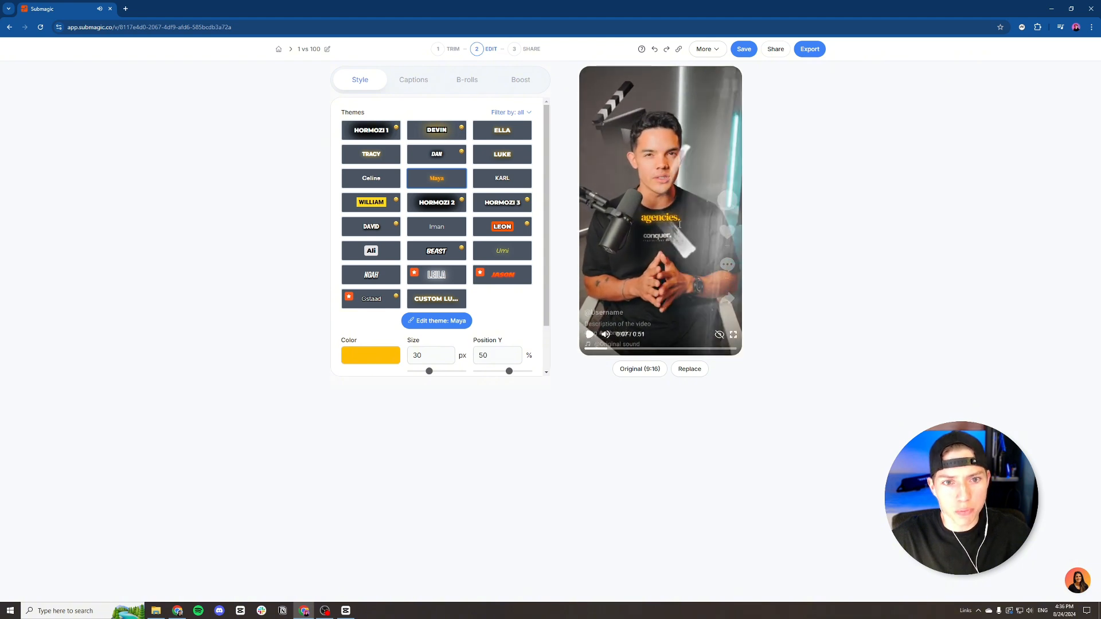
Set the captions' vertical position to 48%, checking their placement on frames around 0:06 and 0:07.
{"action": "scroll", "coordinate": [444, 294], "scroll_direction": "down", "scroll_amount": 1}
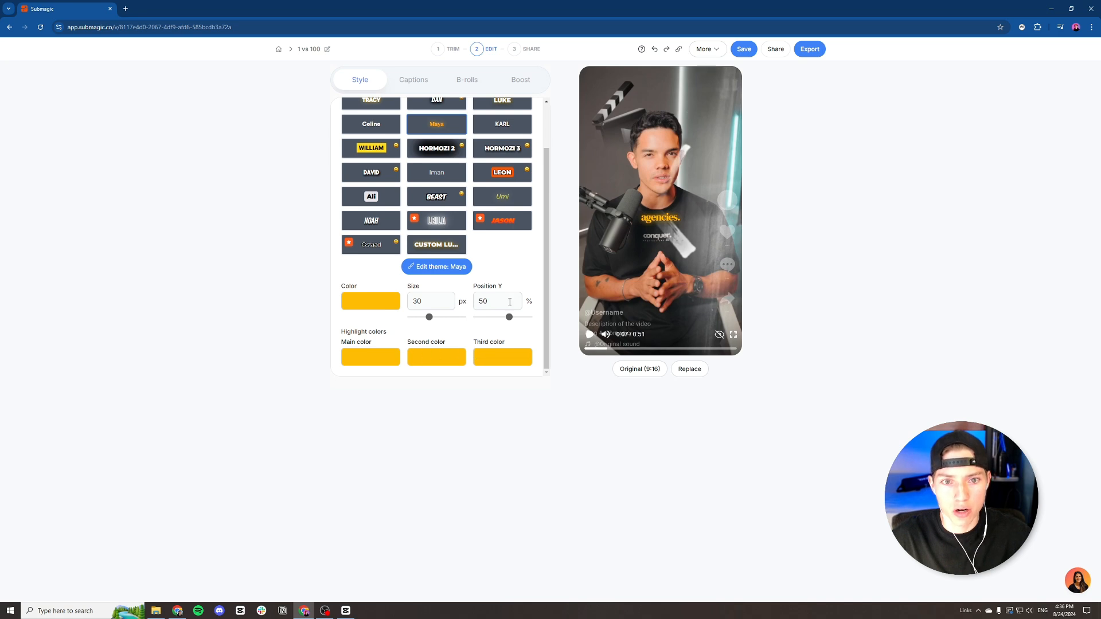
{"action": "left_click", "coordinate": [609, 348]}
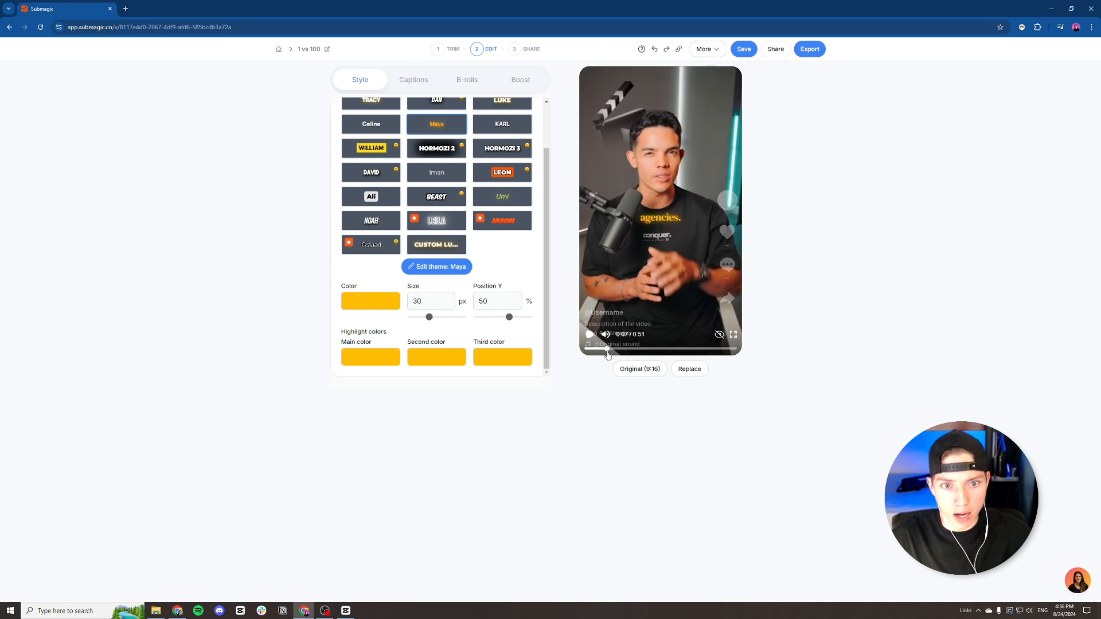
{"action": "left_click_drag", "start_coordinate": [507, 319], "coordinate": [509, 320]}
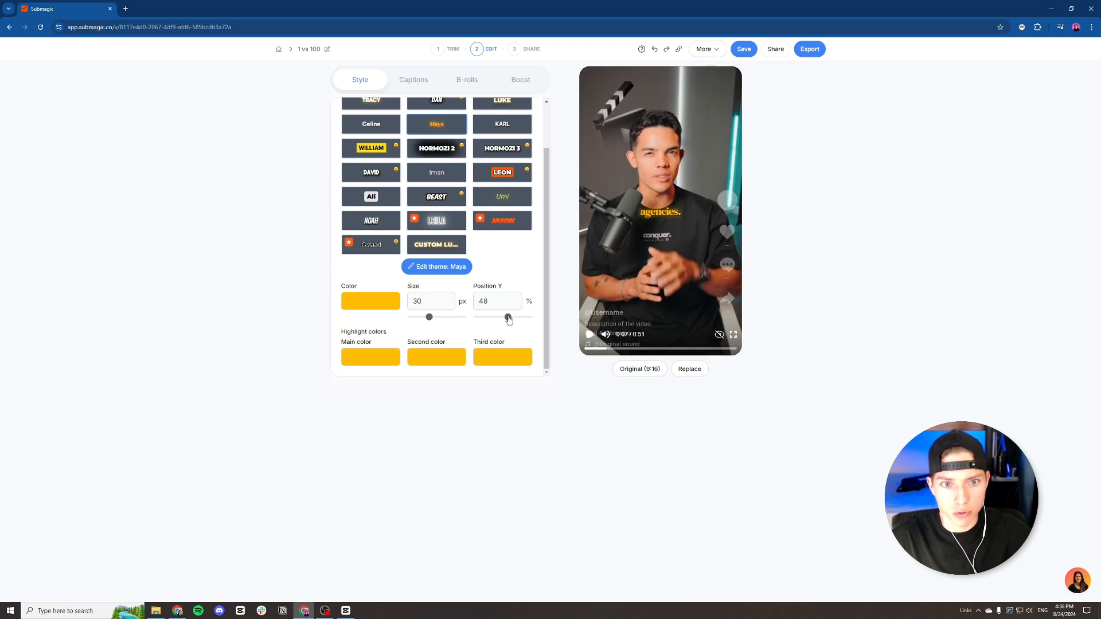
{"action": "left_click", "coordinate": [606, 349]}
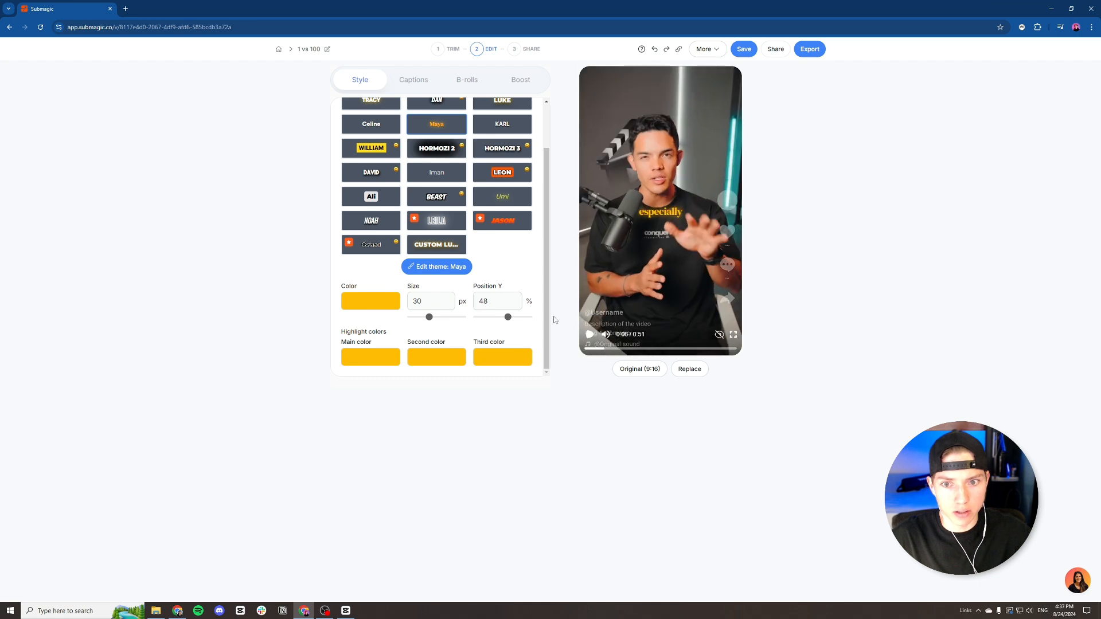
{"action": "left_click_drag", "start_coordinate": [503, 320], "coordinate": [515, 316]}
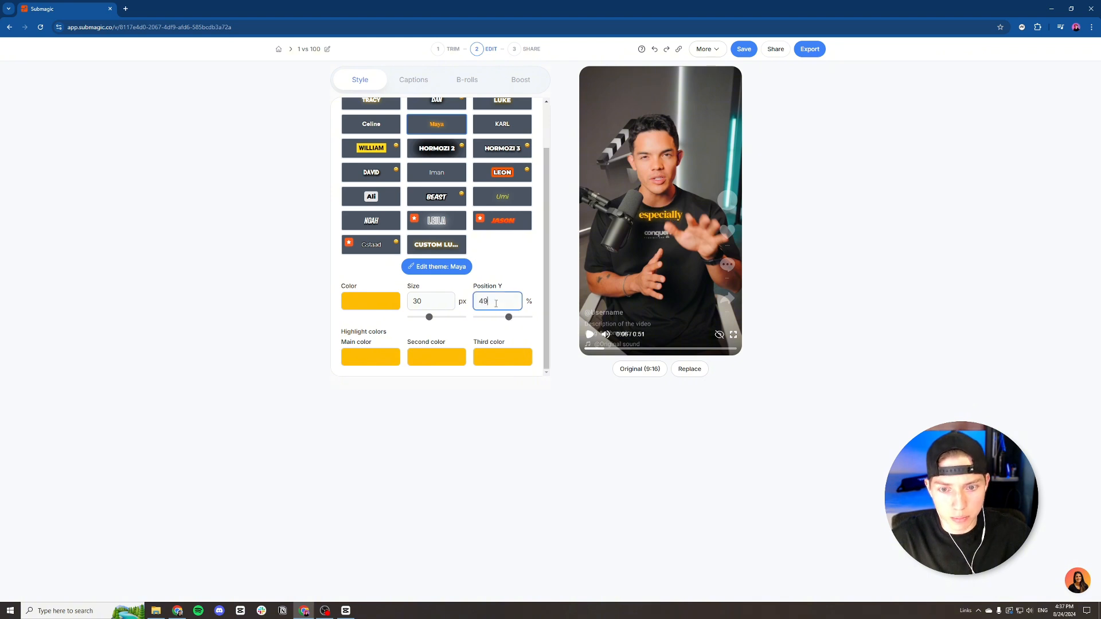
{"action": "key", "text": "BackSpace"}
{"action": "type", "text": "8"}
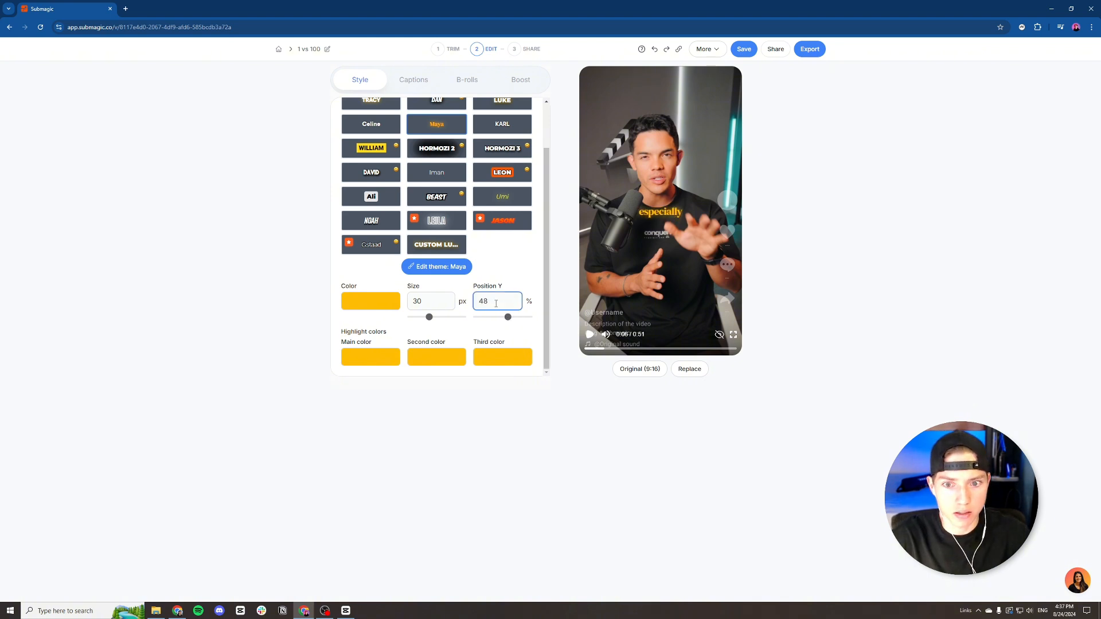
Set the captions' vertical position to 49%.
{"action": "key", "text": "BackSpace"}
{"action": "type", "text": "9"}
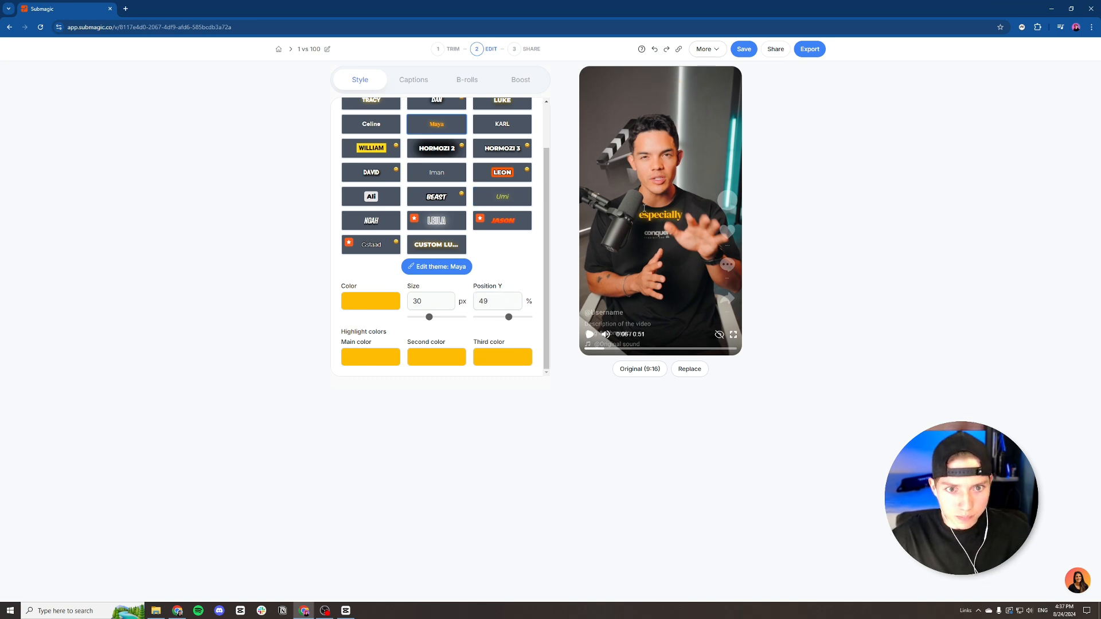
Try the Ali caption theme and play the video on to about 0:10.
{"action": "scroll", "coordinate": [490, 237], "scroll_direction": "up", "scroll_amount": 1}
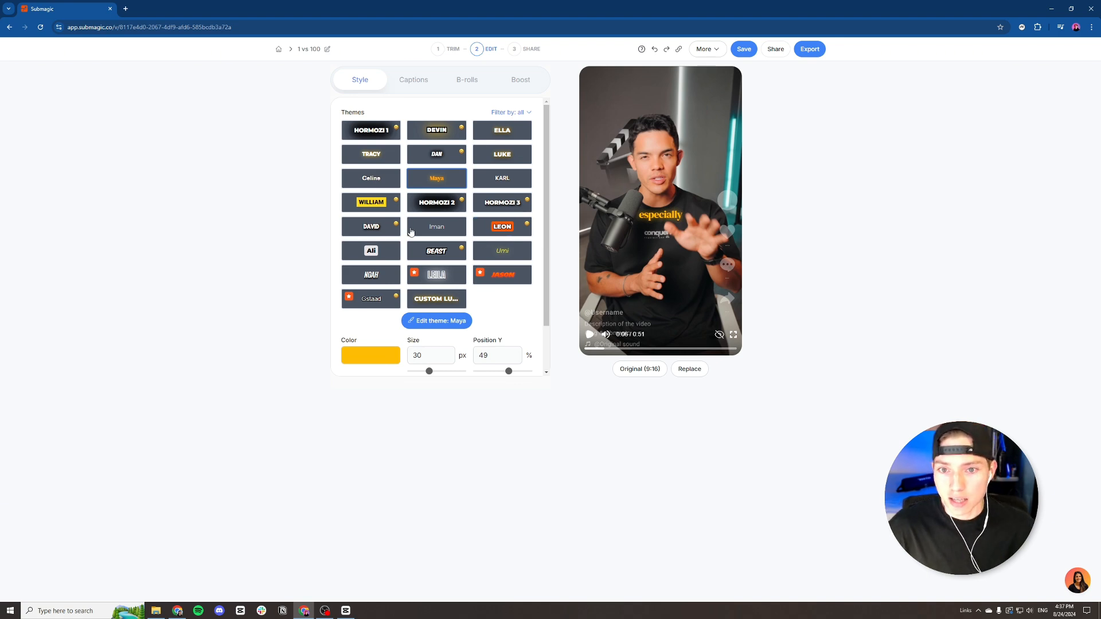
{"action": "left_click", "coordinate": [381, 260]}
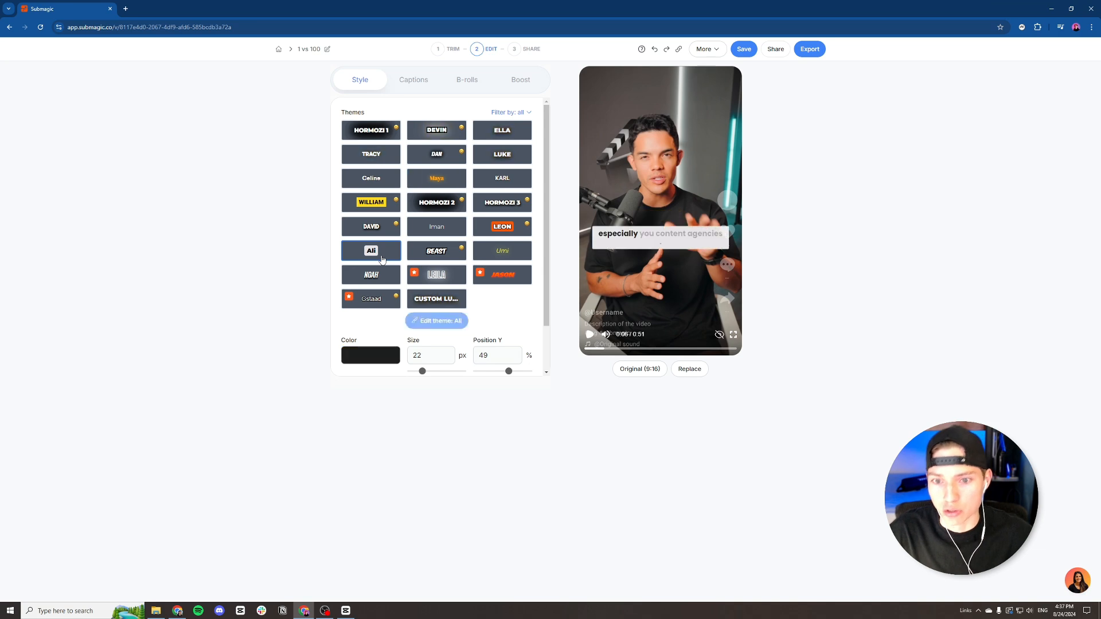
{"action": "left_click", "coordinate": [591, 335]}
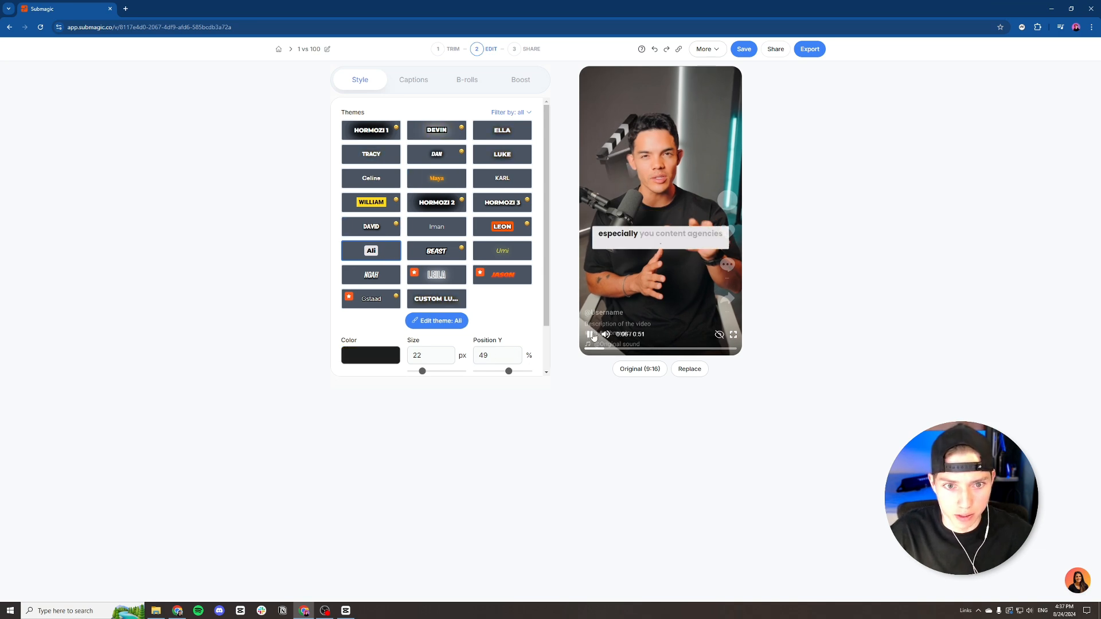
{"action": "left_click", "coordinate": [592, 335]}
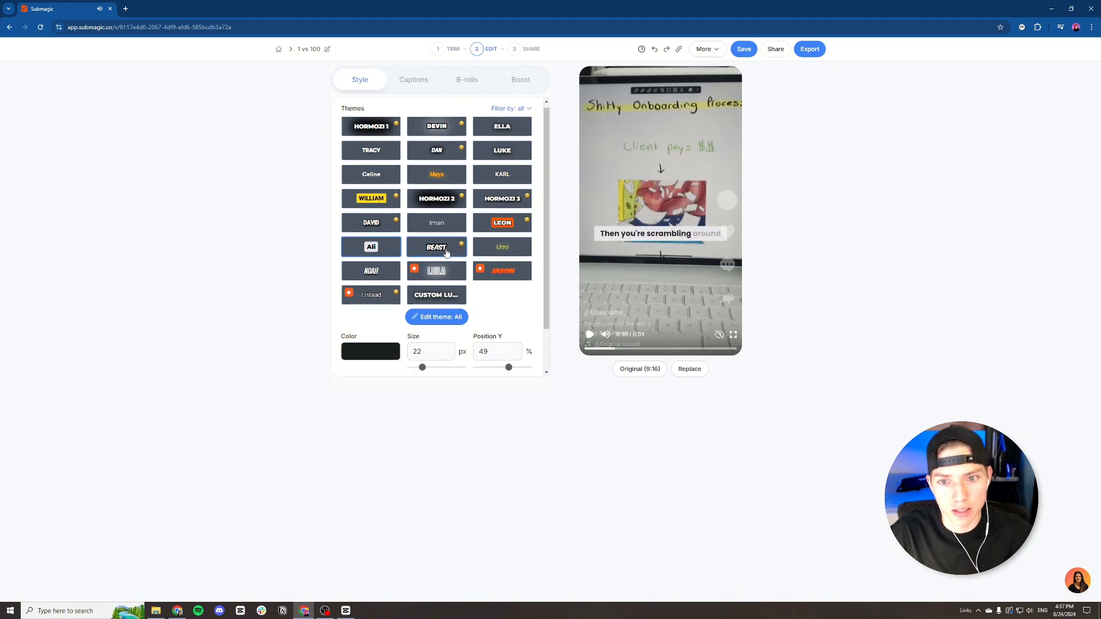
{"action": "scroll", "coordinate": [402, 241], "scroll_direction": "down", "scroll_amount": 1}
{"action": "scroll", "coordinate": [421, 252], "scroll_direction": "up", "scroll_amount": 1}
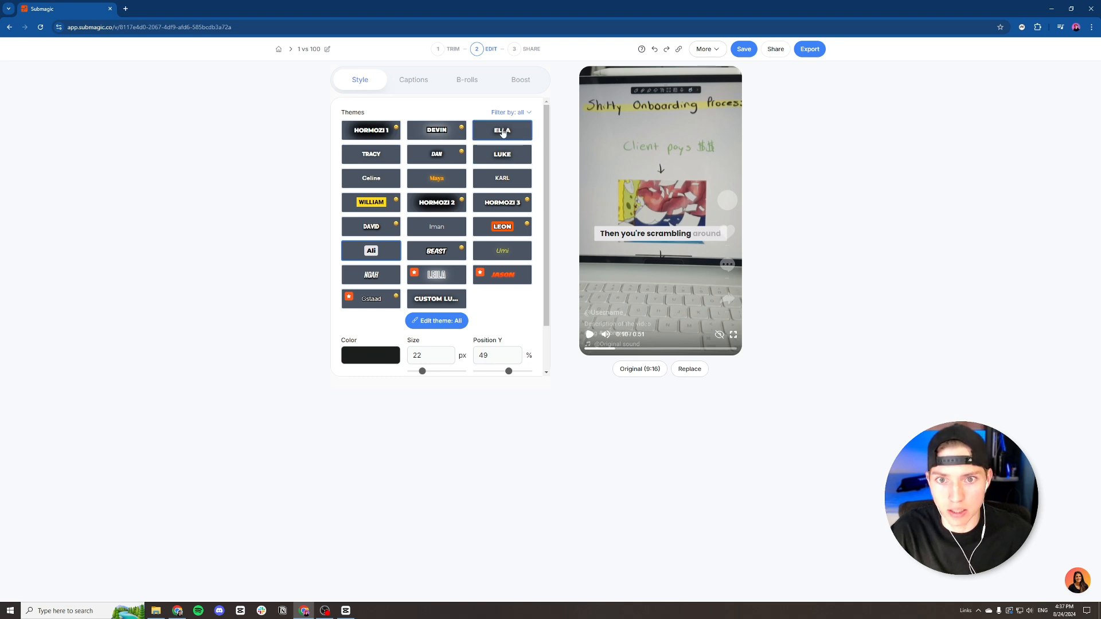
Try the Hormozi 2, Leon and Umi caption themes on the paused frame.
{"action": "left_click", "coordinate": [441, 211]}
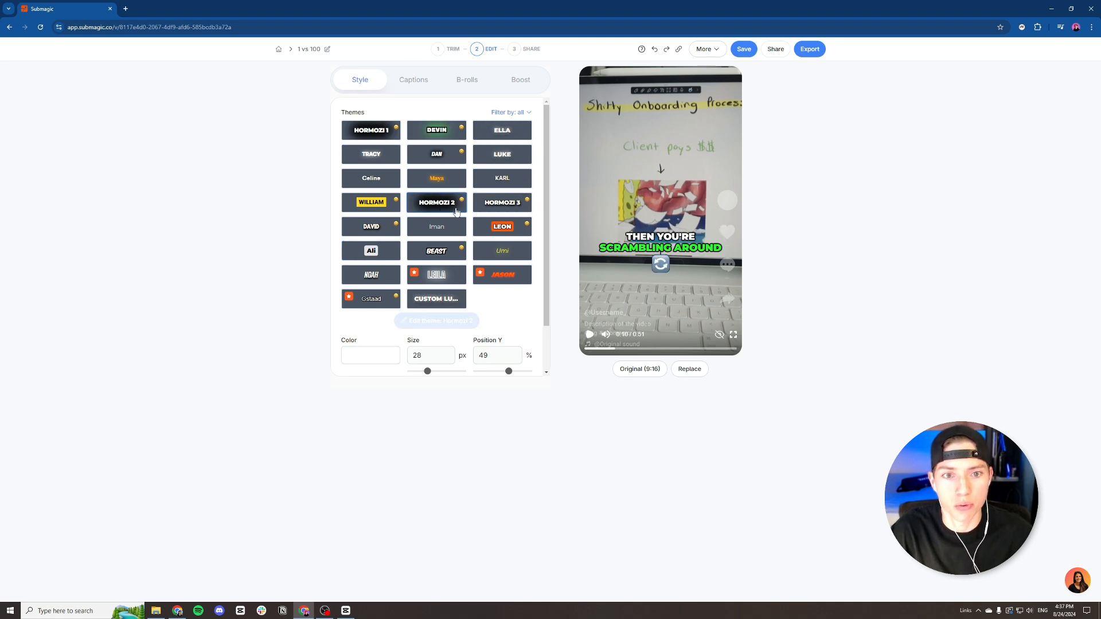
{"action": "left_click", "coordinate": [510, 233]}
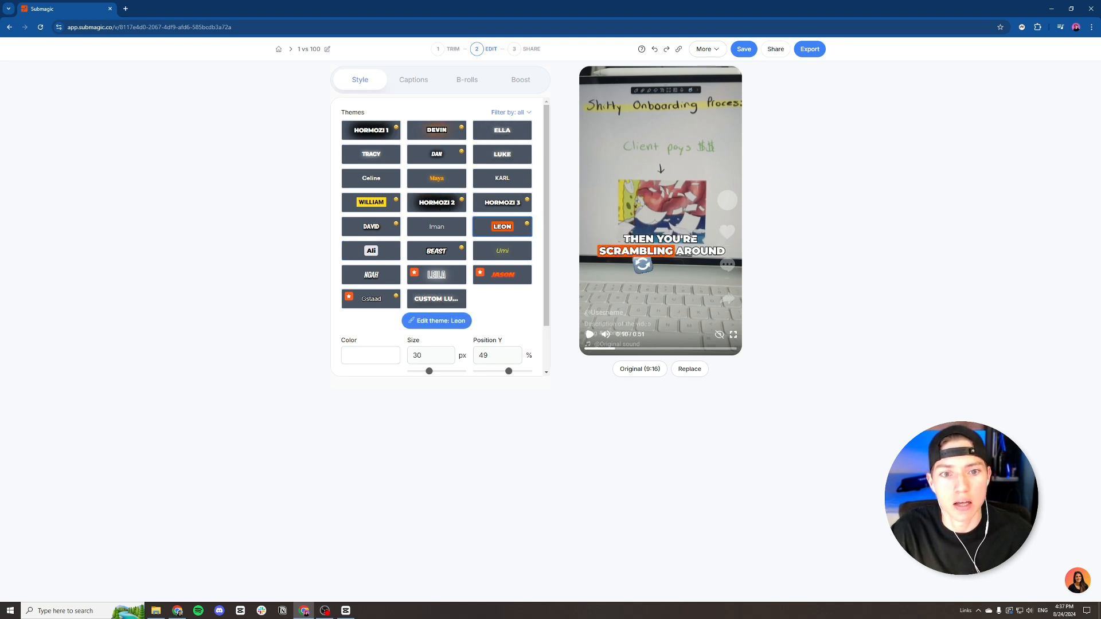
{"action": "left_click", "coordinate": [511, 254]}
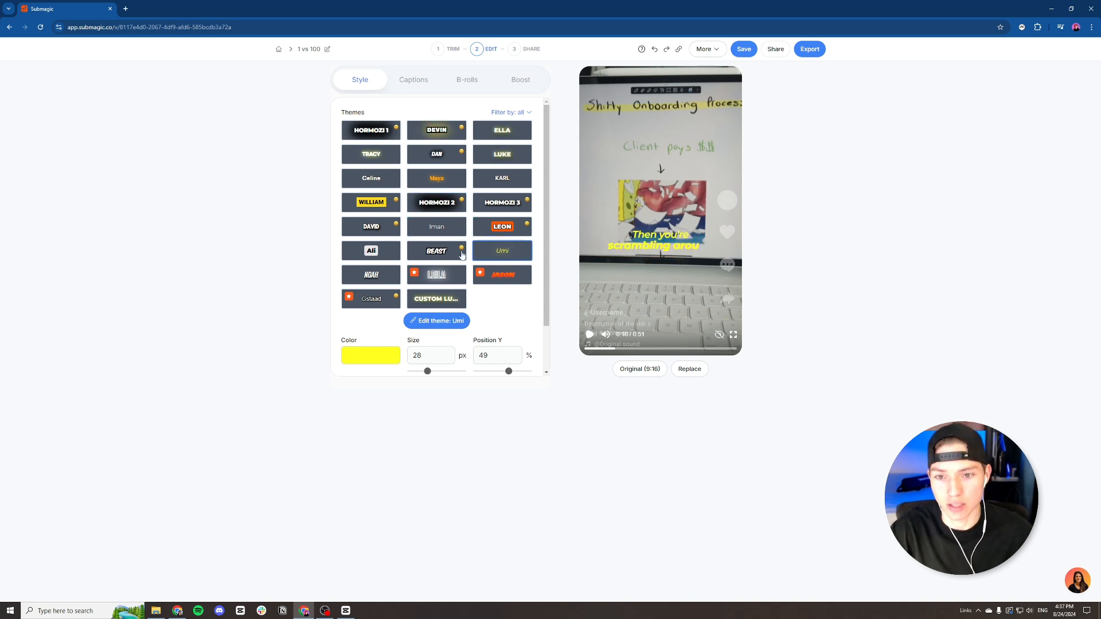
Apply the Maya theme again and return the video to its start.
{"action": "left_click", "coordinate": [439, 181]}
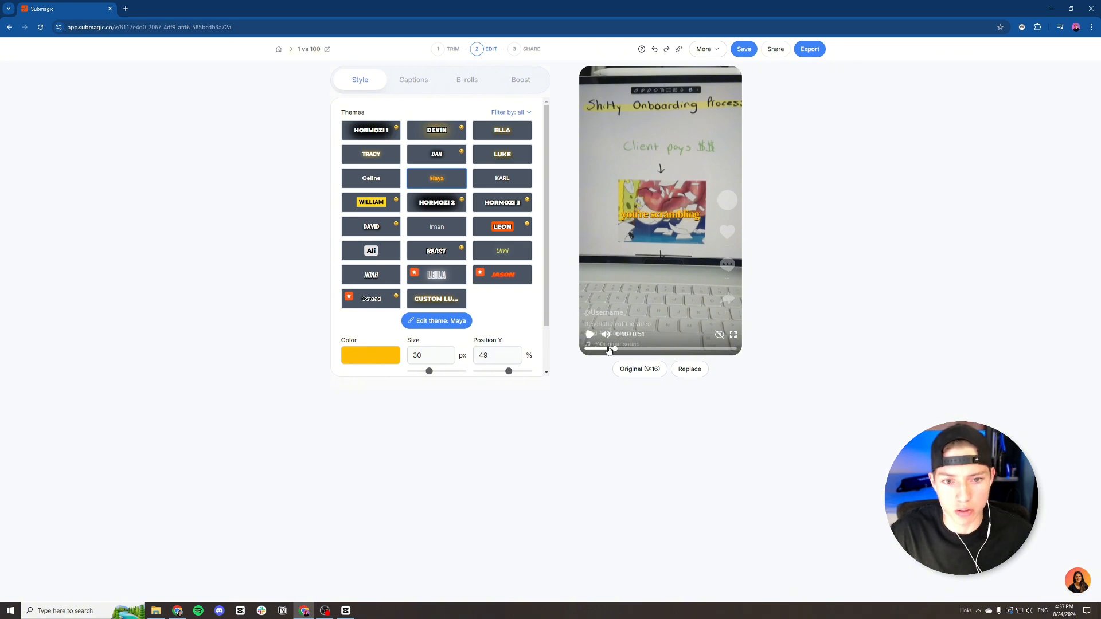
{"action": "left_click_drag", "start_coordinate": [616, 356], "coordinate": [585, 355]}
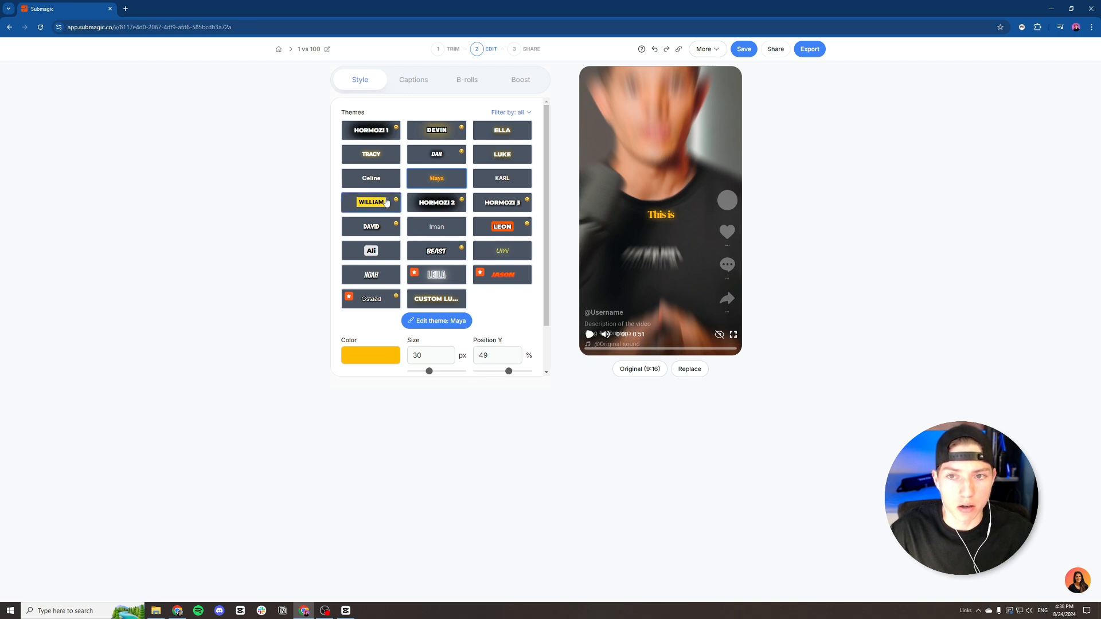
Open the caption list and hide the opening "This is" caption.
{"action": "left_click", "coordinate": [414, 83]}
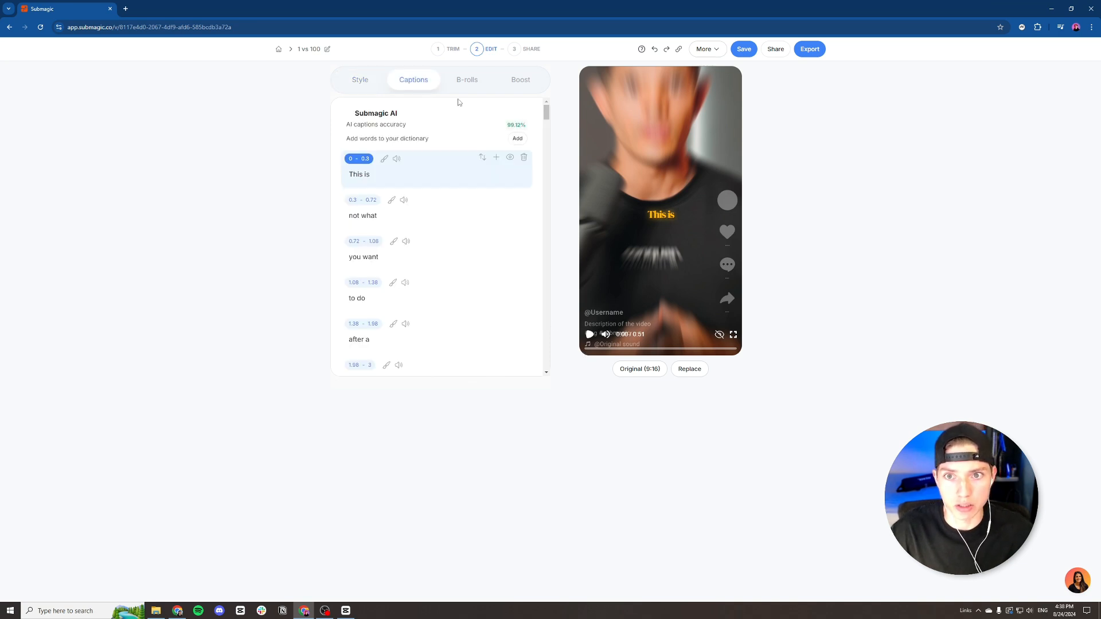
{"action": "left_click", "coordinate": [360, 173]}
{"action": "left_click", "coordinate": [308, 145]}
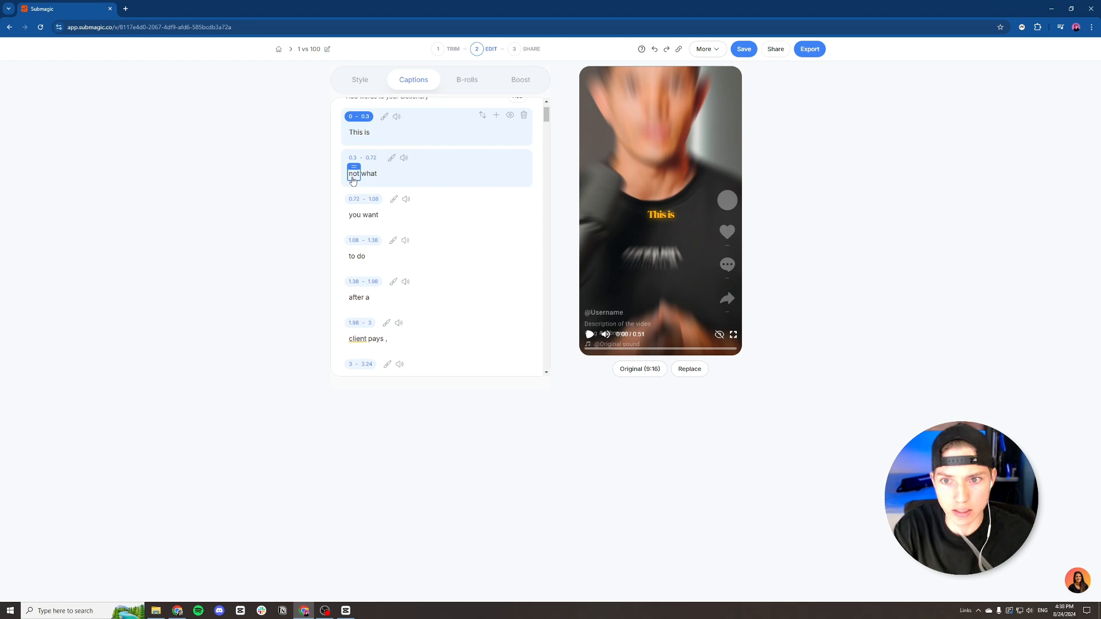
{"action": "scroll", "coordinate": [410, 168], "scroll_direction": "up", "scroll_amount": 1}
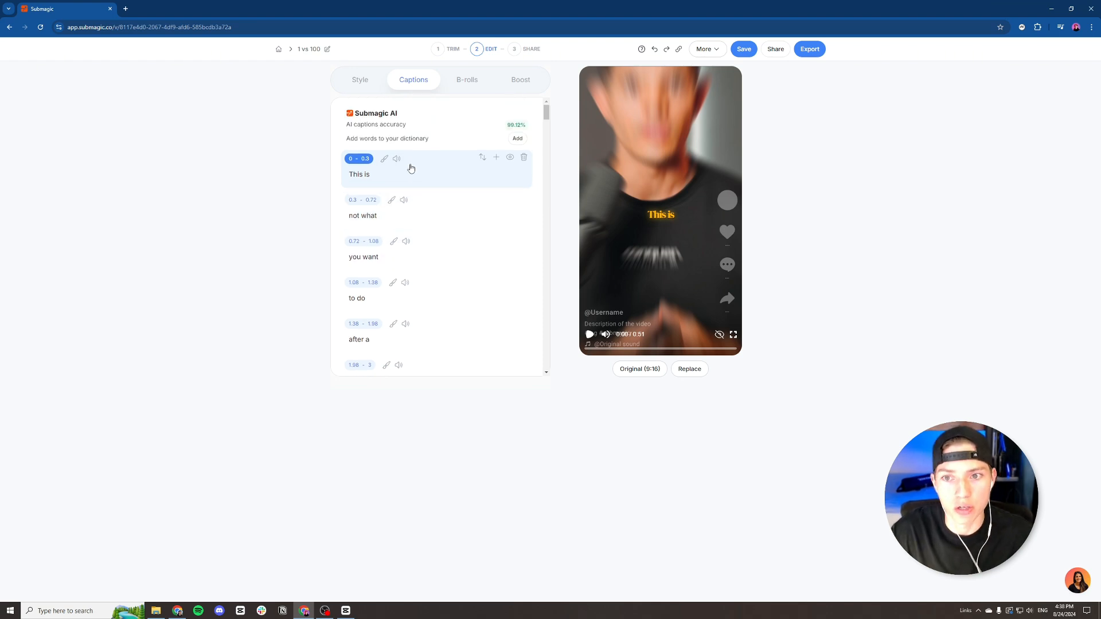
{"action": "left_click", "coordinate": [509, 158]}
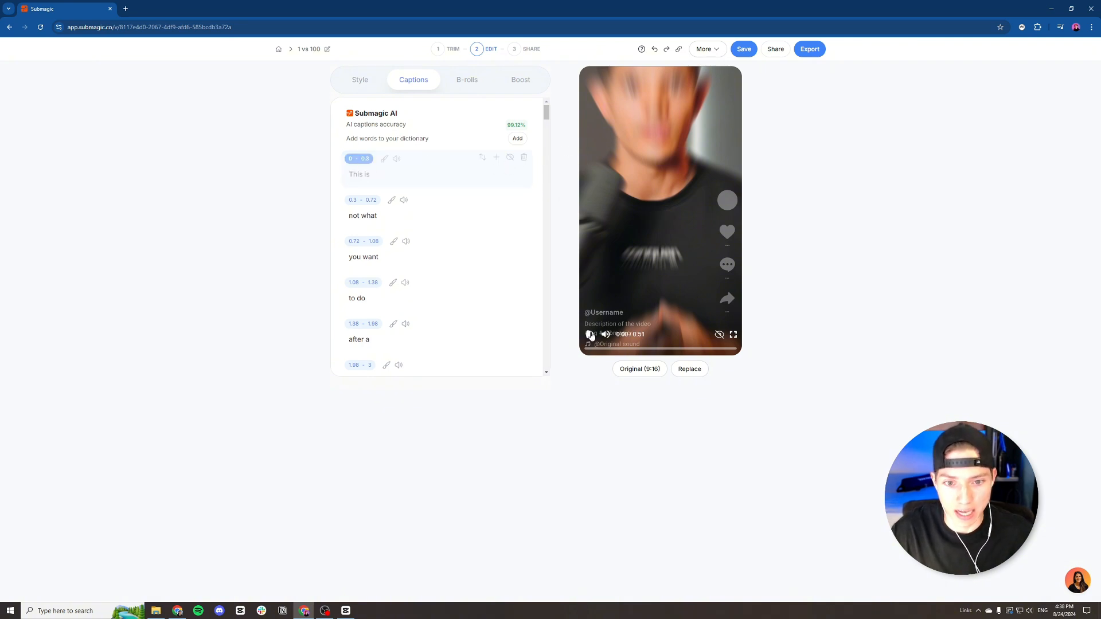
Play the opening to about 0:01 and hide the consecutive captions from "not what" through "client pays" over the title graphic.
{"action": "left_click", "coordinate": [591, 335]}
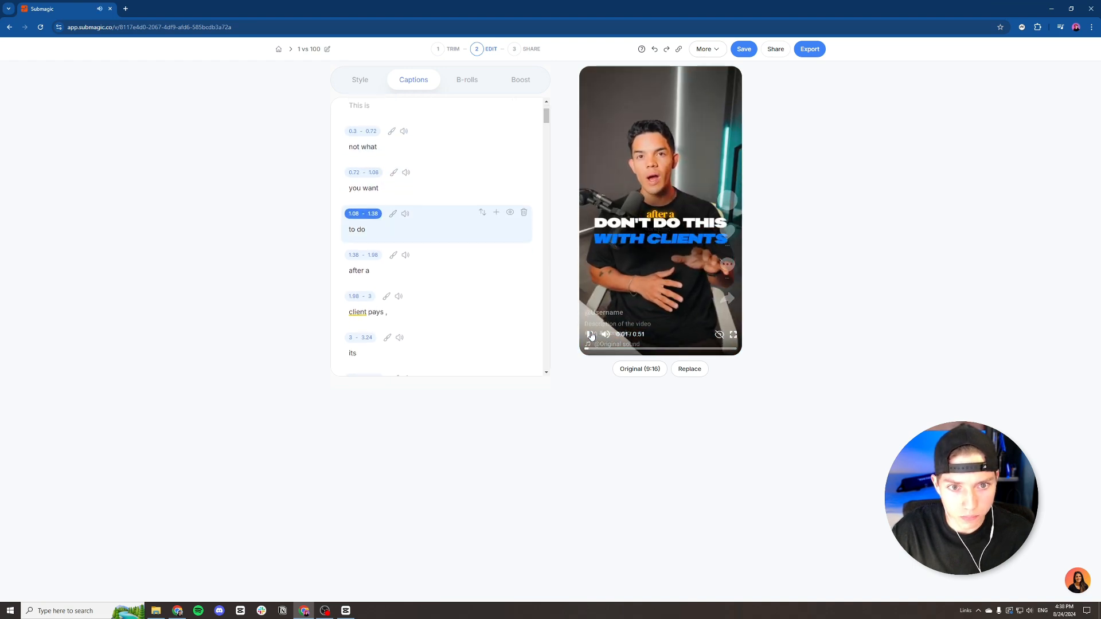
{"action": "scroll", "coordinate": [458, 178], "scroll_direction": "up", "scroll_amount": 2}
{"action": "left_click", "coordinate": [511, 206]}
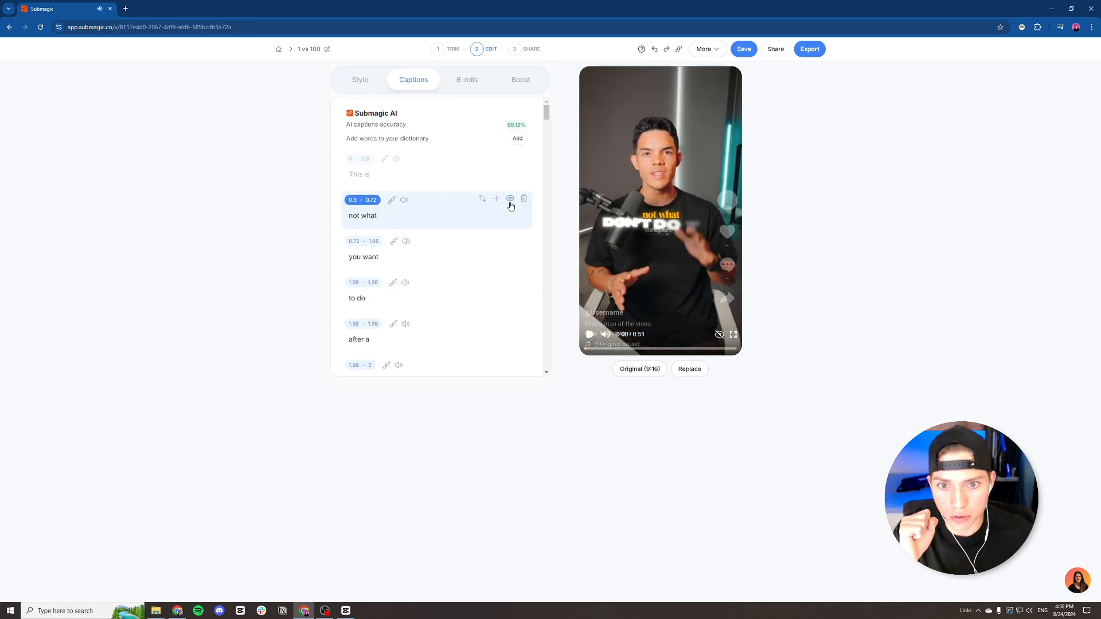
{"action": "left_click", "coordinate": [510, 200]}
{"action": "left_click", "coordinate": [511, 246]}
{"action": "left_click", "coordinate": [512, 241]}
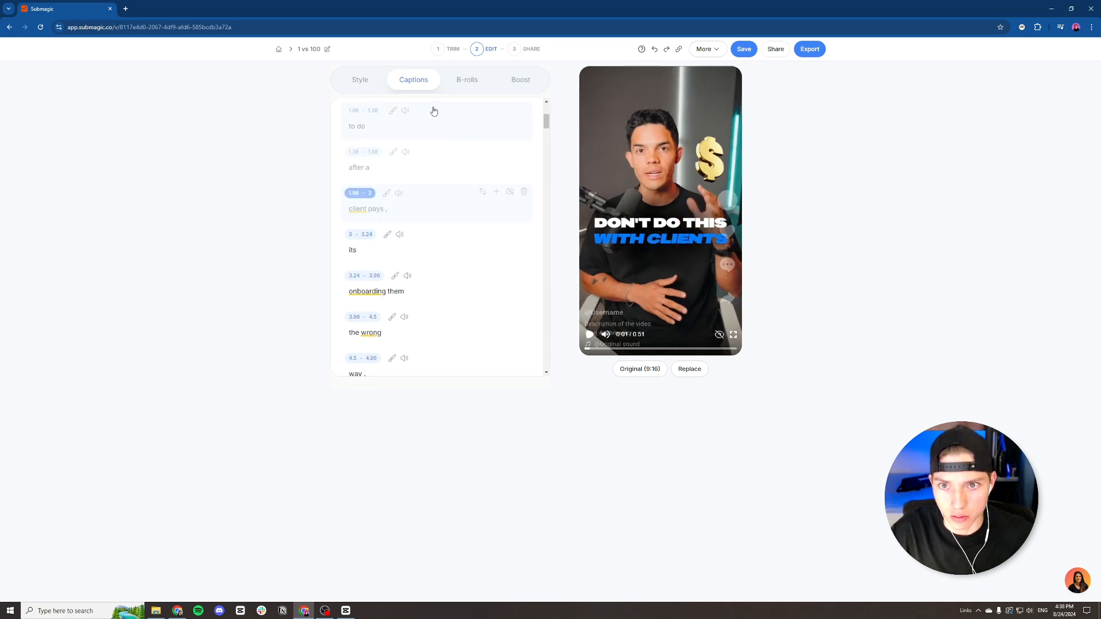
Play the video on to about 0:09 and hide the "what not" and "to do" captions over the DON'T DO THIS graphic.
{"action": "left_click", "coordinate": [590, 335]}
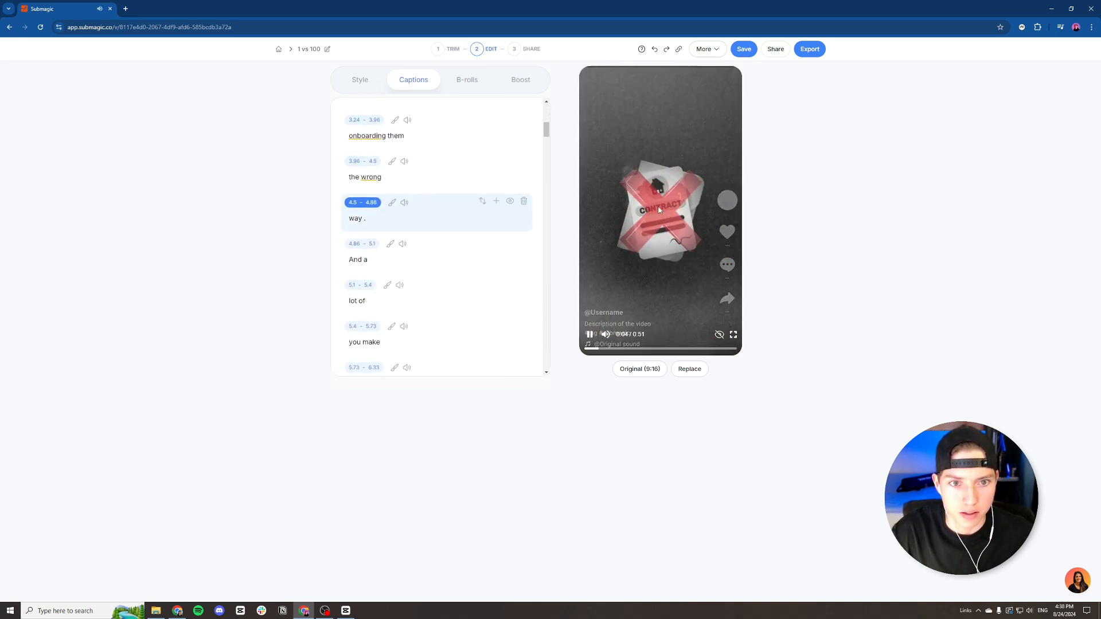
{"action": "key", "text": "space"}
{"action": "key", "text": "space"}
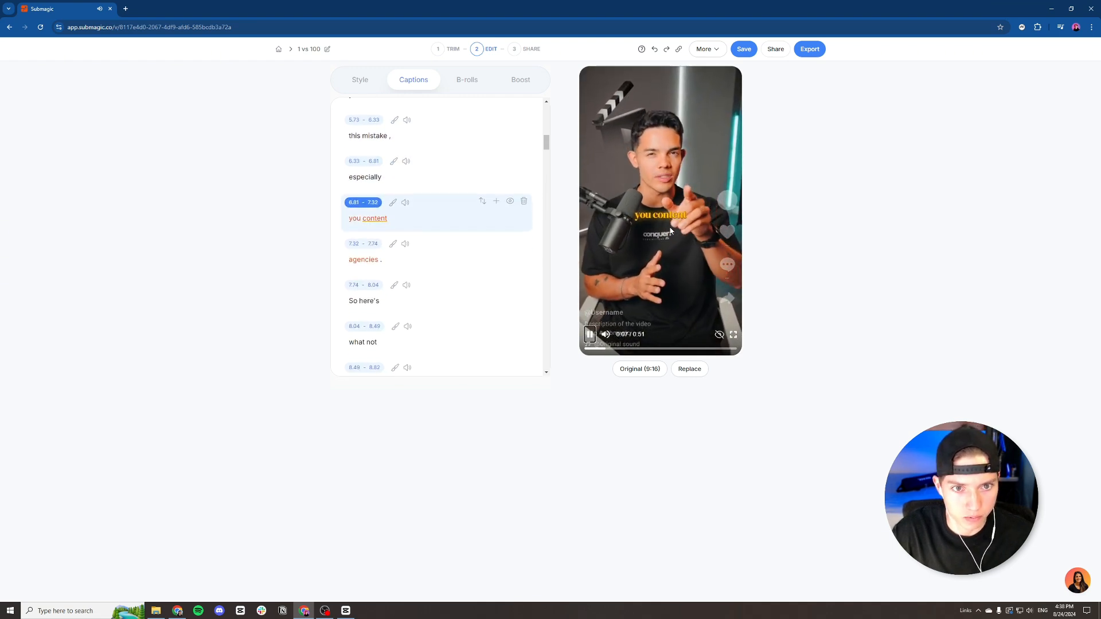
{"action": "key", "text": "space"}
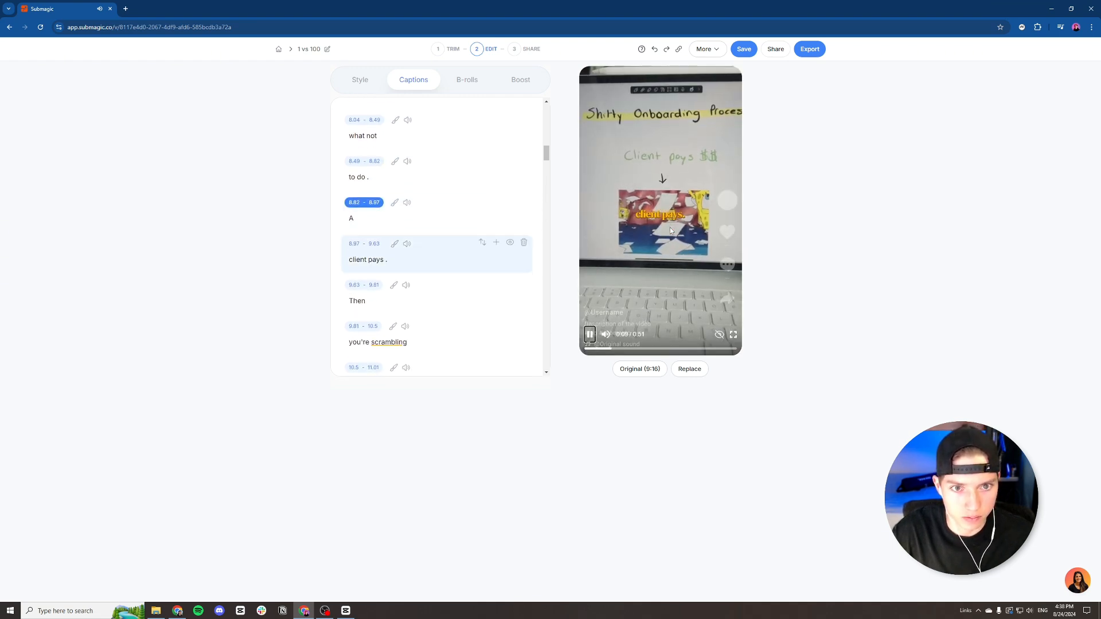
{"action": "scroll", "coordinate": [445, 221], "scroll_direction": "up", "scroll_amount": 4}
{"action": "left_click", "coordinate": [451, 275]}
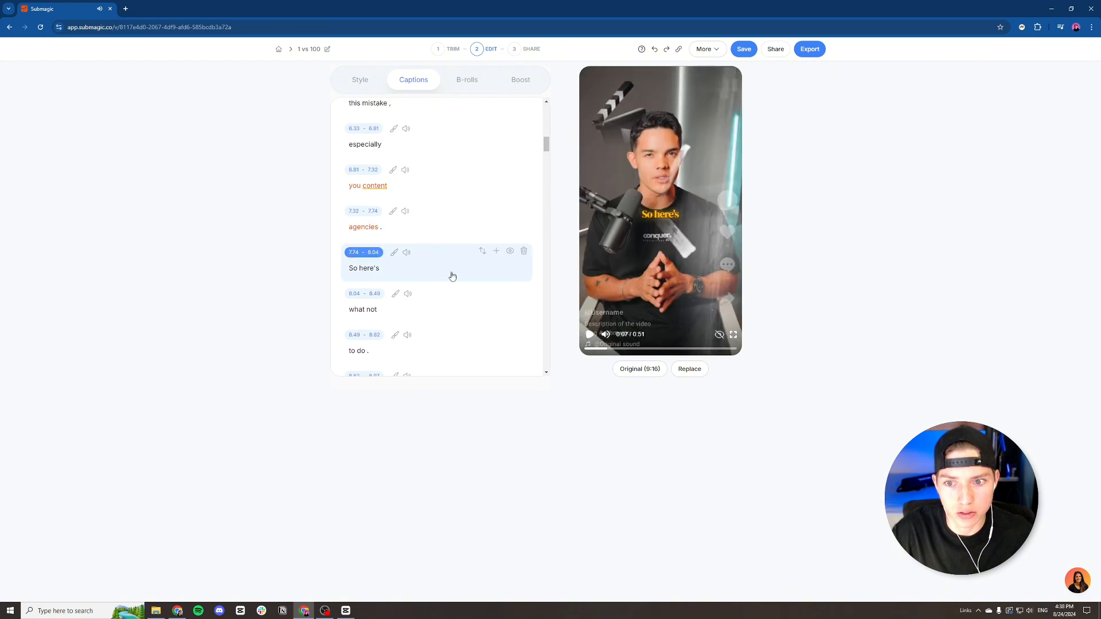
{"action": "scroll", "coordinate": [476, 269], "scroll_direction": "down", "scroll_amount": 1}
{"action": "left_click", "coordinate": [470, 264]}
{"action": "left_click", "coordinate": [511, 253]}
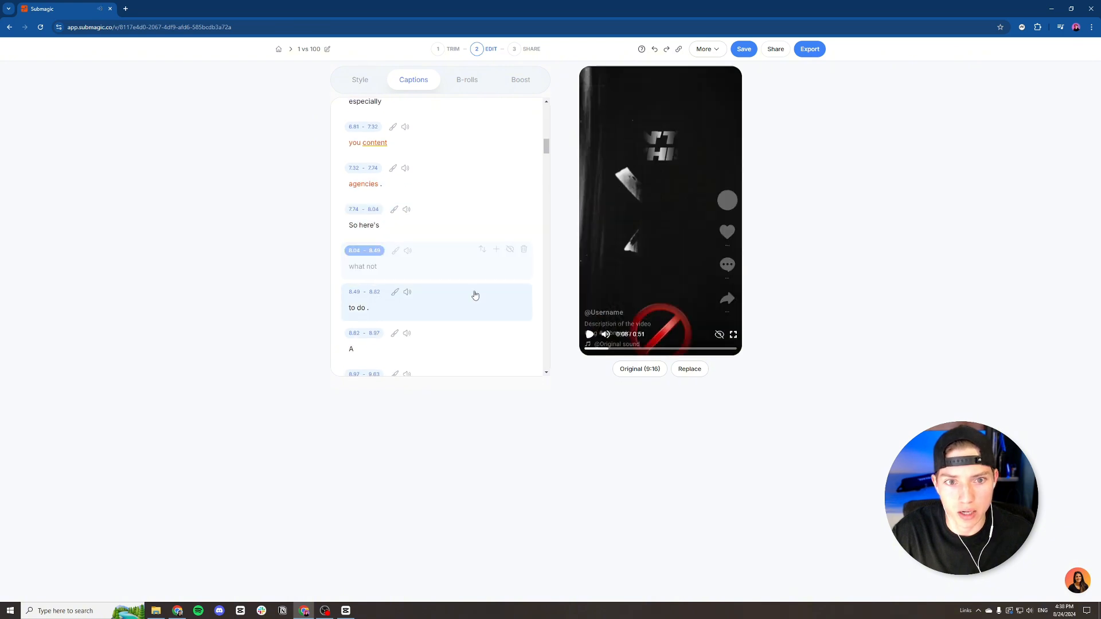
{"action": "scroll", "coordinate": [468, 235], "scroll_direction": "down", "scroll_amount": 2}
{"action": "left_click", "coordinate": [468, 233]}
{"action": "left_click", "coordinate": [510, 206]}
{"action": "left_click", "coordinate": [482, 266]}
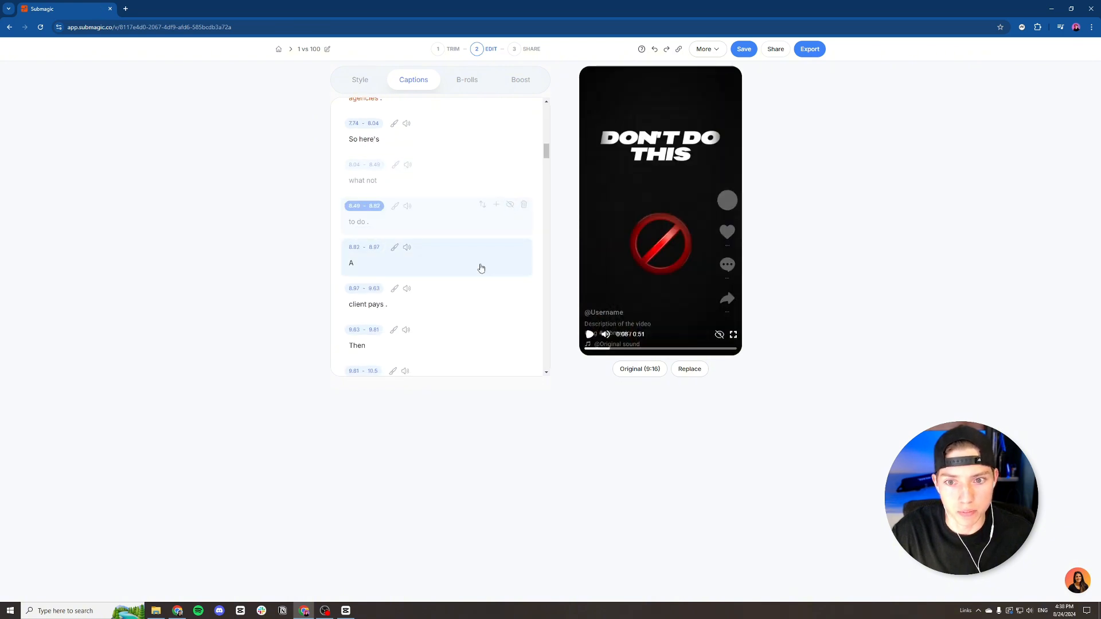
Play on to about 0:17 and hide the captions "us humans", "get distracted", "way too" and "easily" around the DISTRACTED graphic.
{"action": "left_click", "coordinate": [589, 335]}
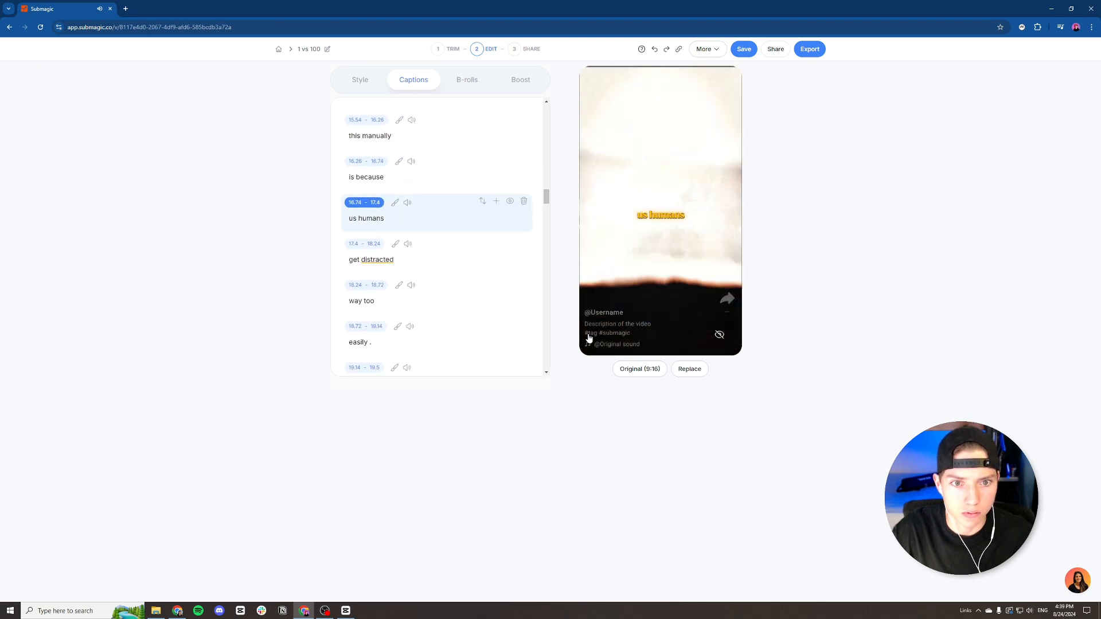
{"action": "scroll", "coordinate": [454, 242], "scroll_direction": "up", "scroll_amount": 3}
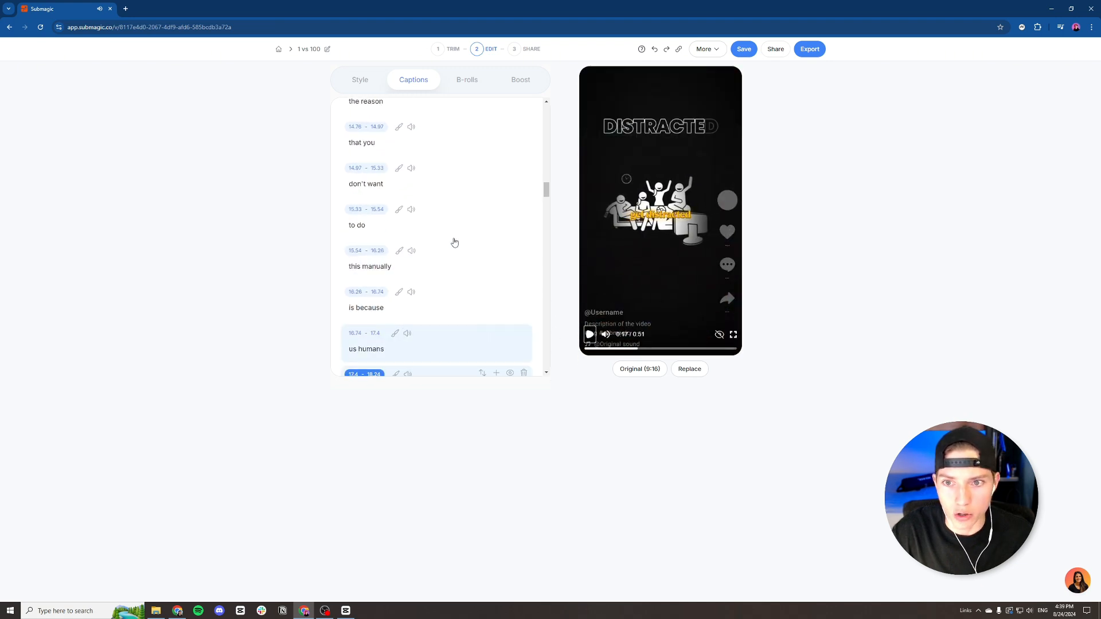
{"action": "left_click", "coordinate": [424, 308]}
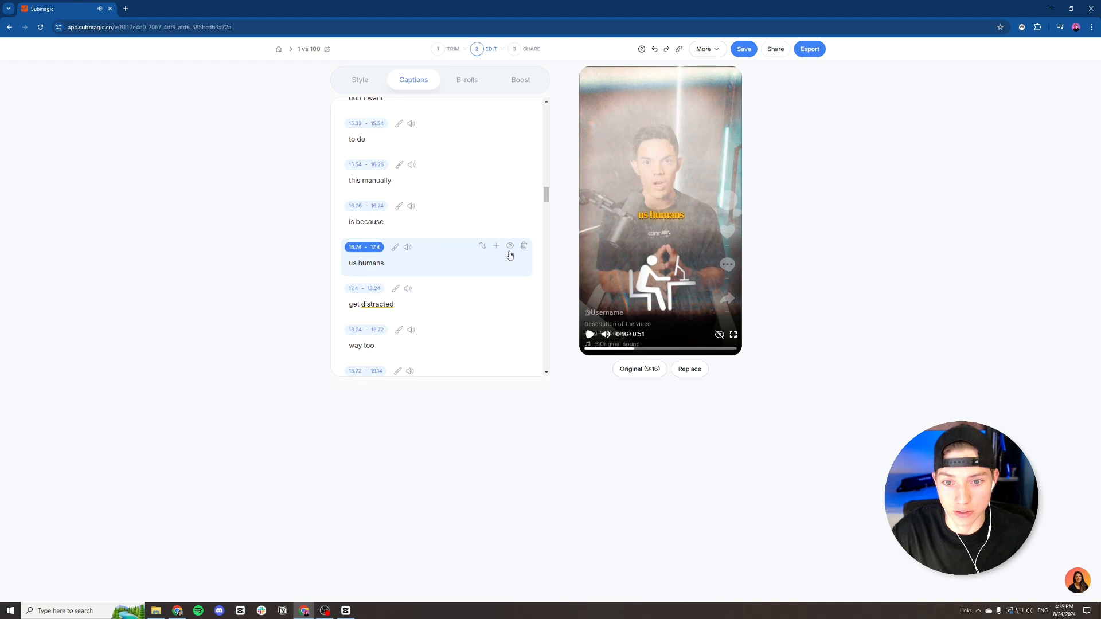
{"action": "left_click", "coordinate": [511, 245]}
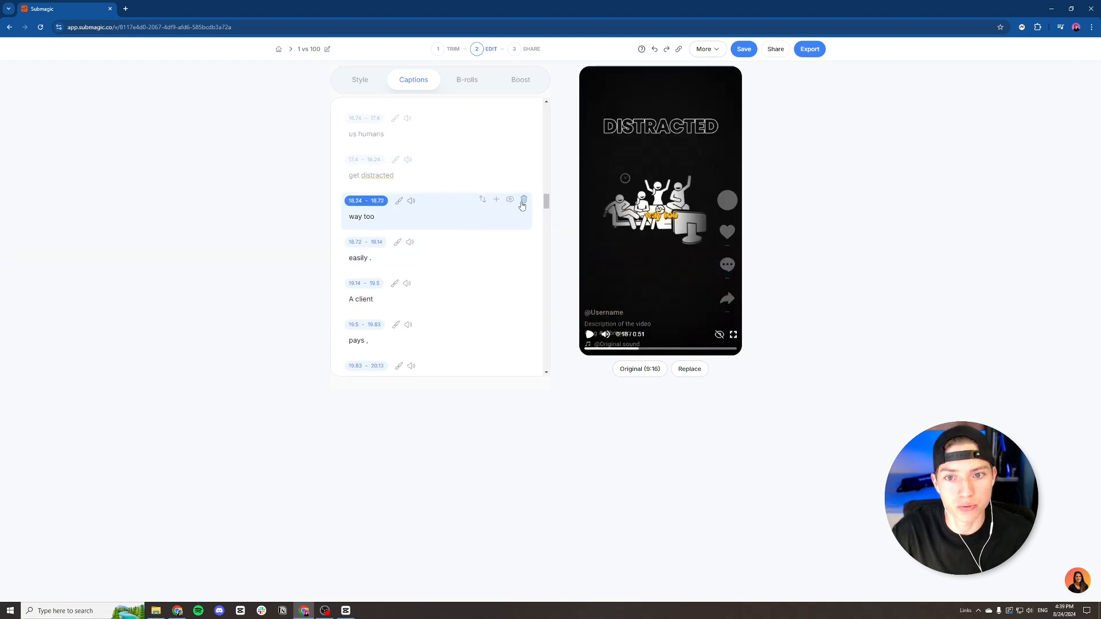
{"action": "left_click", "coordinate": [510, 199]}
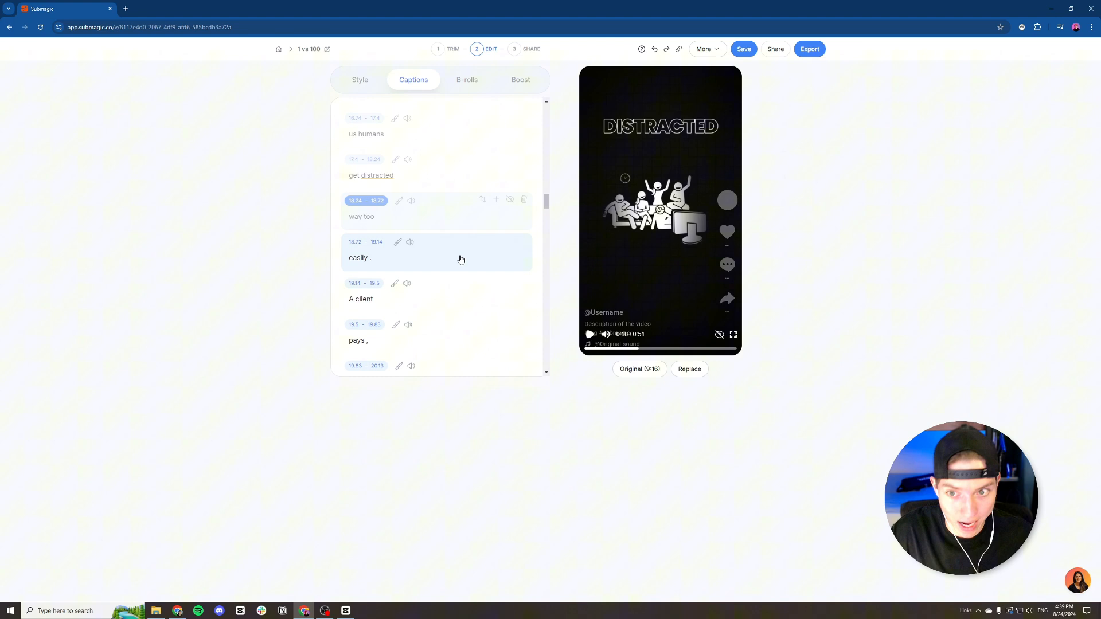
{"action": "left_click", "coordinate": [509, 244]}
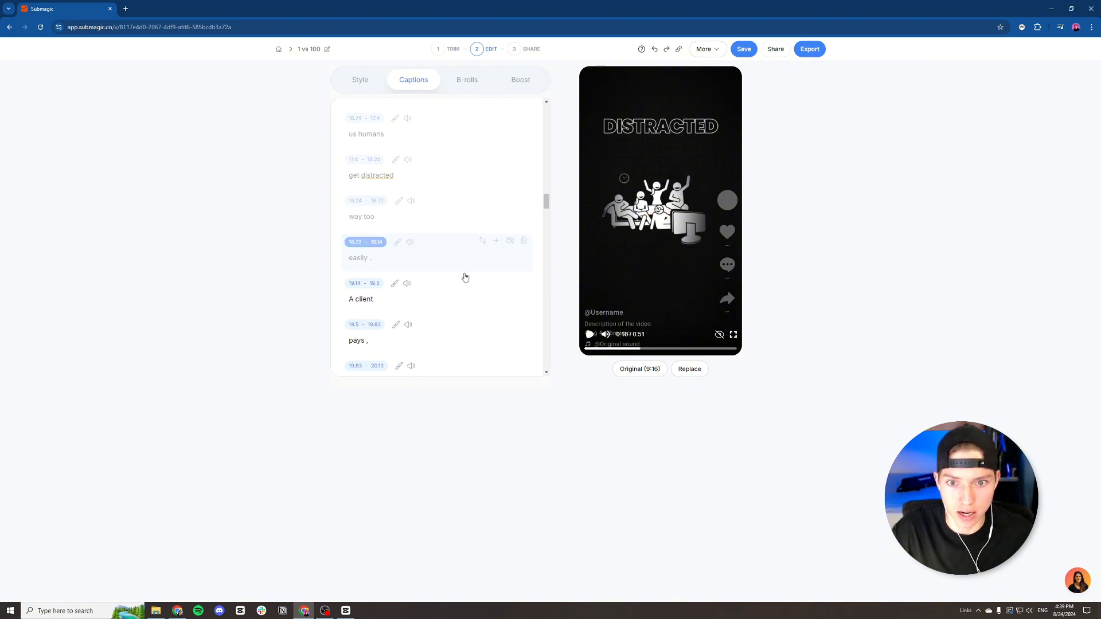
Play the video on to about 0:23, go back to the X graphic at about 0:21 and hide the "Then" caption over it.
{"action": "left_click", "coordinate": [589, 336]}
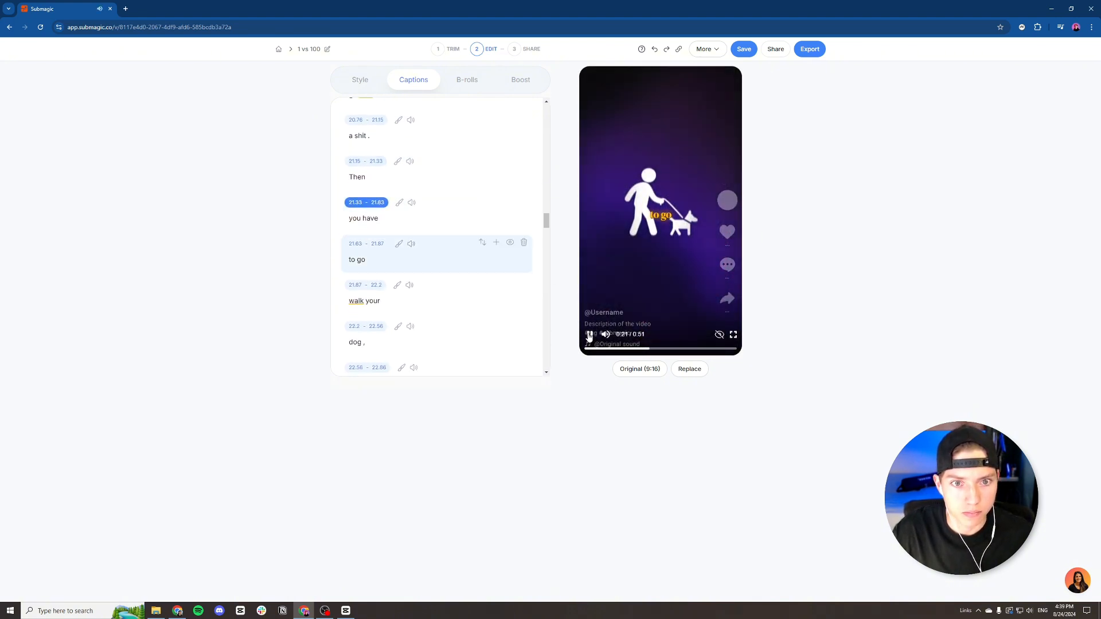
{"action": "left_click", "coordinate": [589, 336]}
{"action": "scroll", "coordinate": [484, 234], "scroll_direction": "up", "scroll_amount": 3}
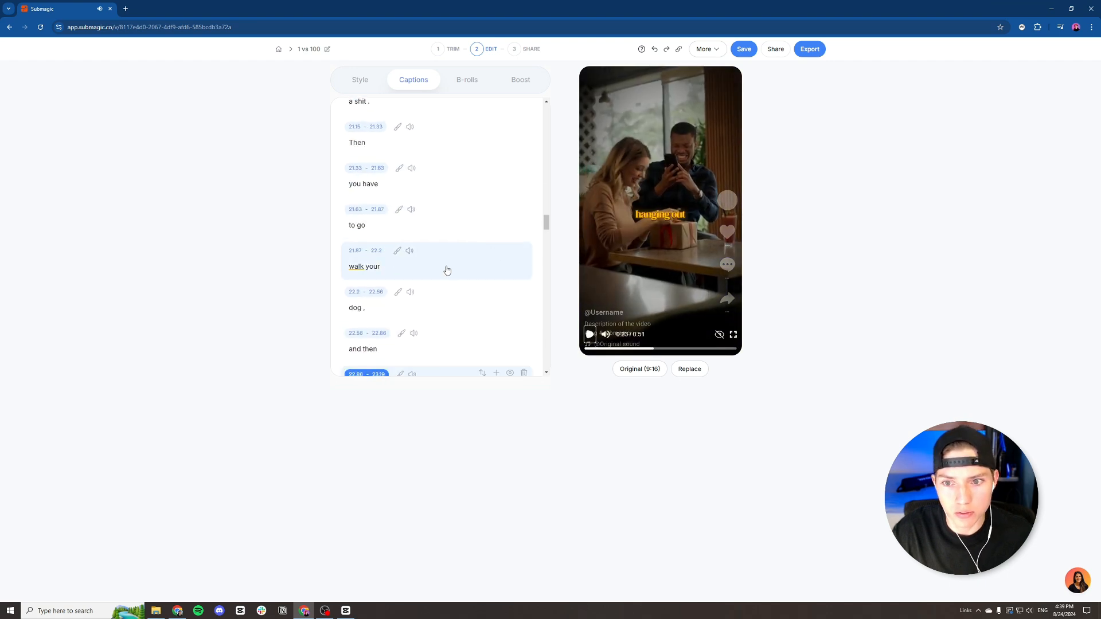
{"action": "left_click", "coordinate": [445, 270]}
{"action": "left_click", "coordinate": [456, 220]}
{"action": "left_click", "coordinate": [461, 191]}
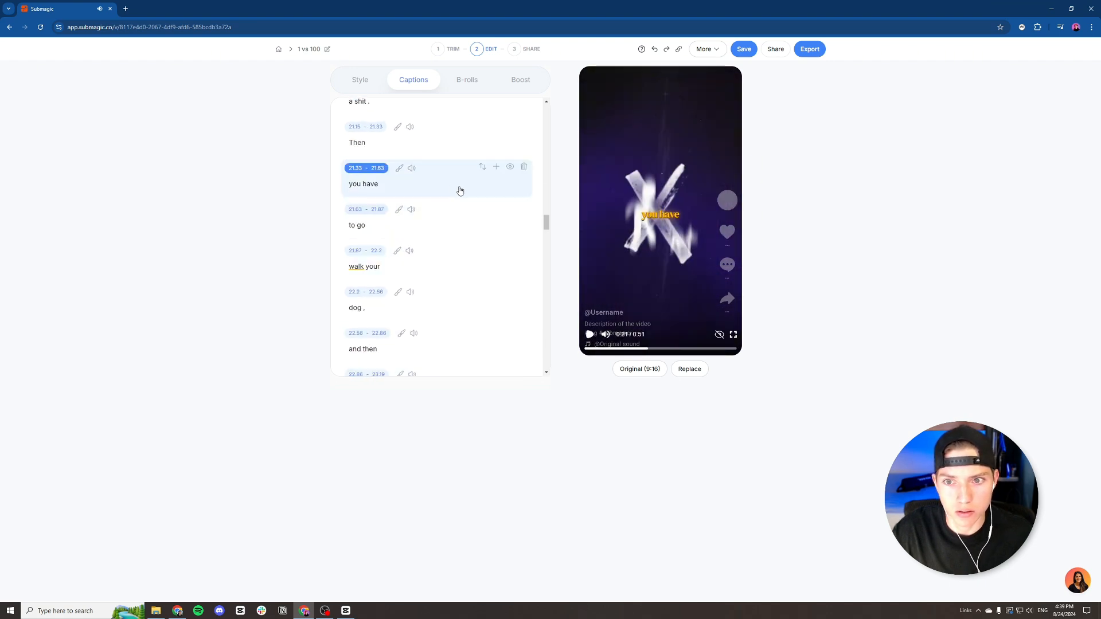
{"action": "left_click", "coordinate": [465, 152]}
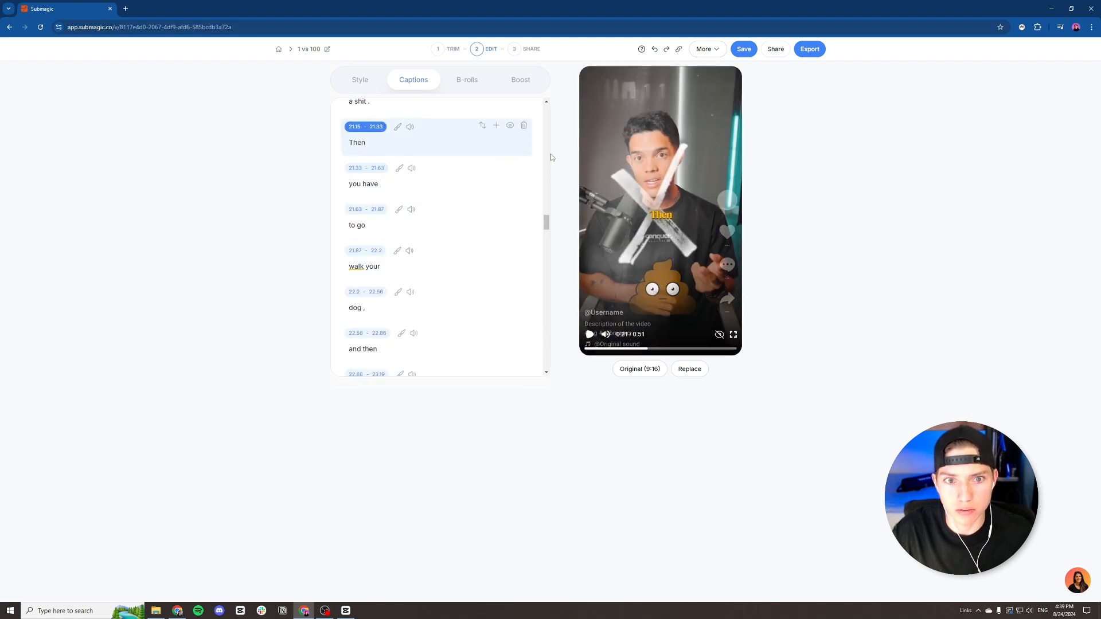
Hide the captions "to go", "walk your", "dog ," and "and then" over the dog-walking graphic.
{"action": "left_click", "coordinate": [484, 187]}
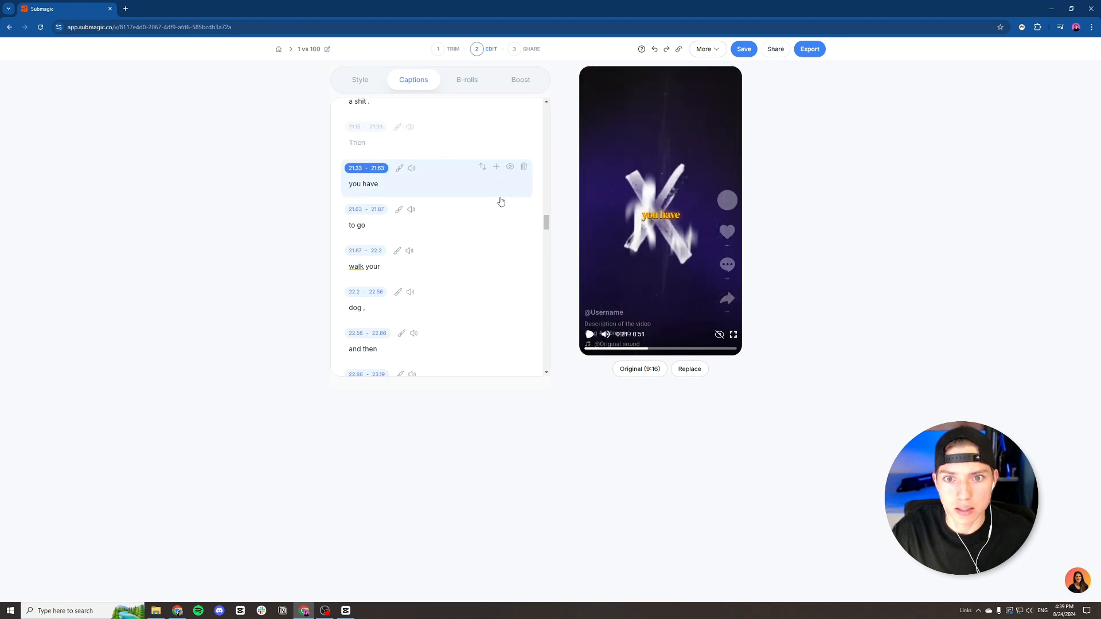
{"action": "left_click", "coordinate": [503, 223]}
{"action": "left_click", "coordinate": [483, 272]}
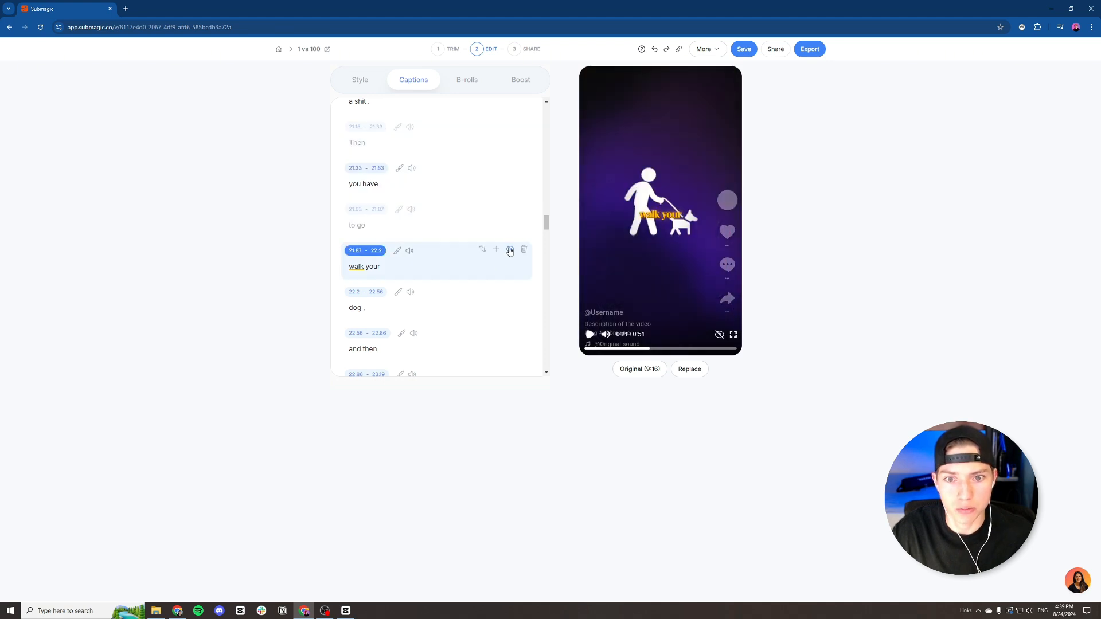
{"action": "left_click", "coordinate": [461, 304]}
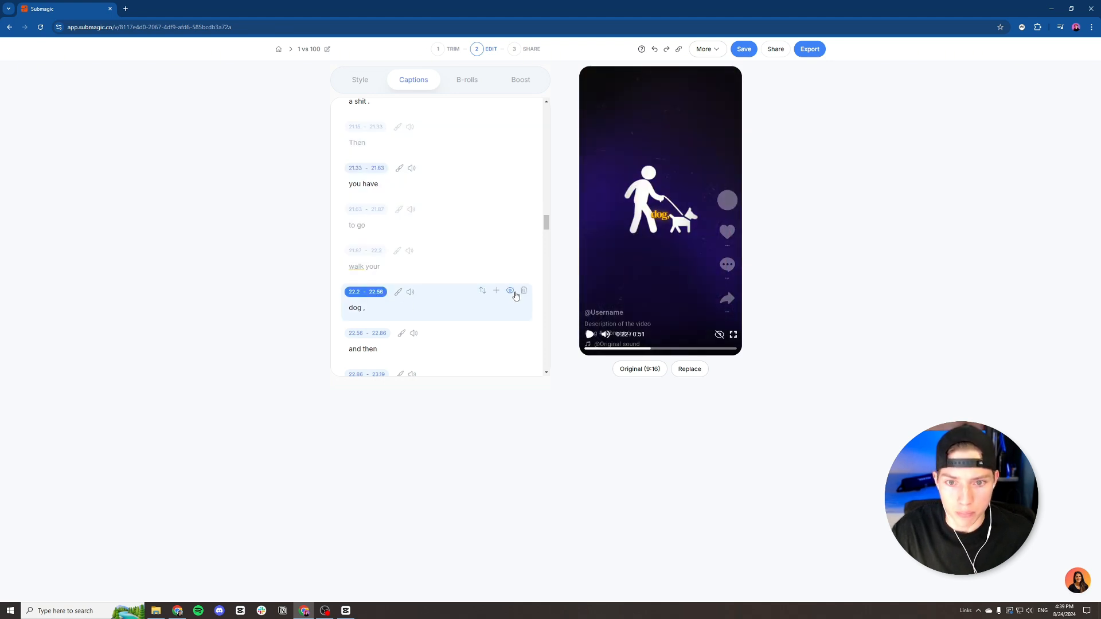
{"action": "scroll", "coordinate": [465, 291], "scroll_direction": "down", "scroll_amount": 2}
{"action": "left_click", "coordinate": [462, 263]}
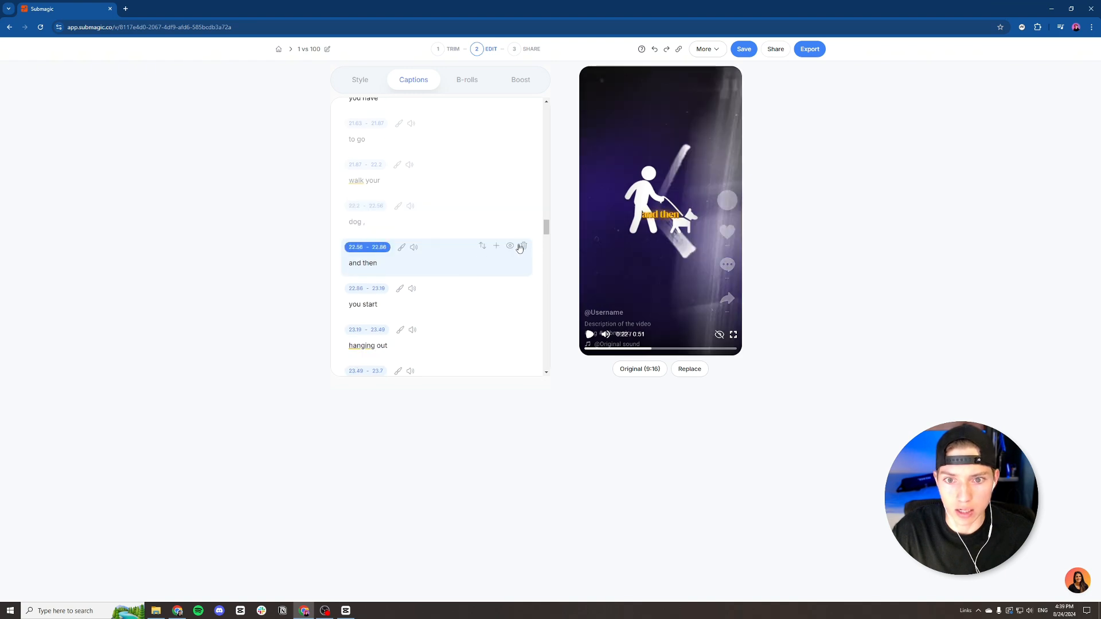
{"action": "scroll", "coordinate": [488, 275], "scroll_direction": "down", "scroll_amount": 2}
{"action": "left_click", "coordinate": [492, 223]}
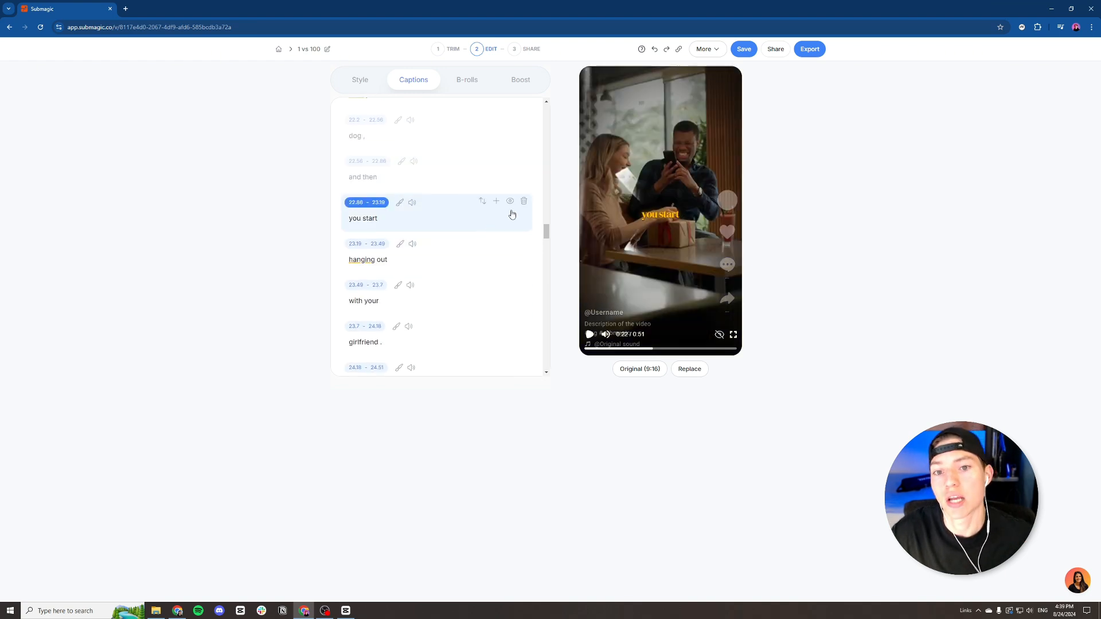
Play on to about 0:44 and hide the captions from "I just" through "clients ." around the CONTRACT graphic.
{"action": "left_click", "coordinate": [588, 337]}
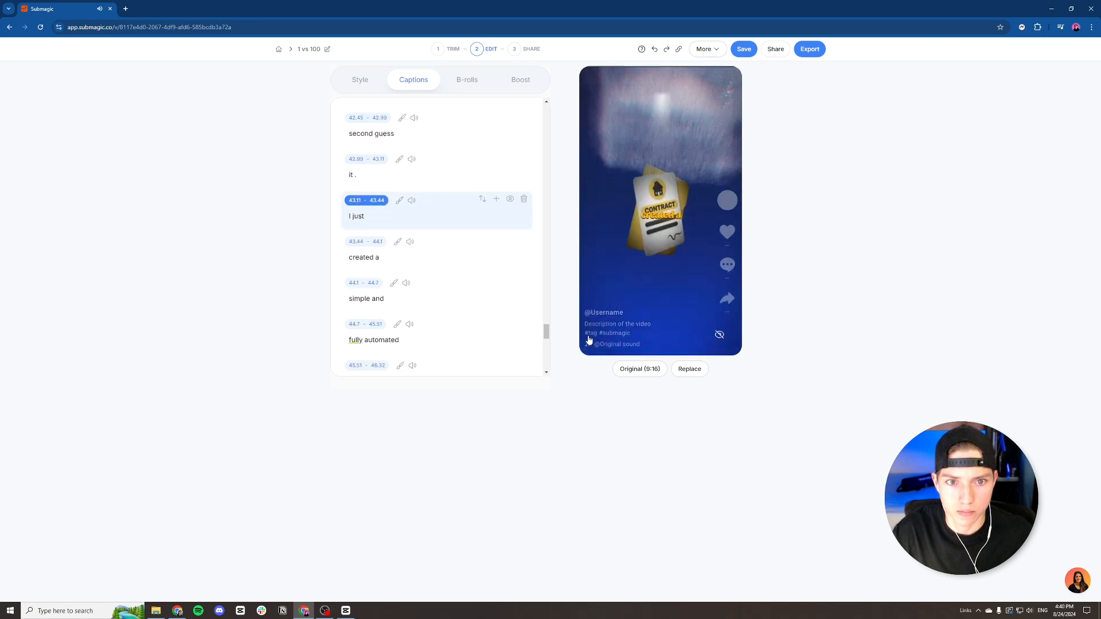
{"action": "scroll", "coordinate": [425, 281], "scroll_direction": "up", "scroll_amount": 1}
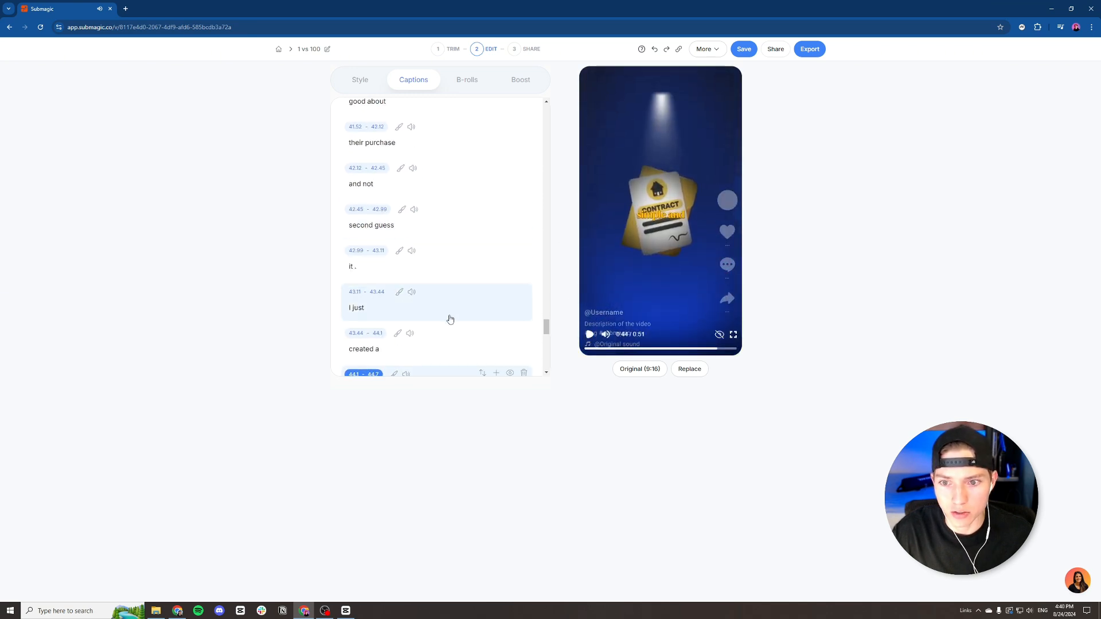
{"action": "left_click", "coordinate": [459, 310]}
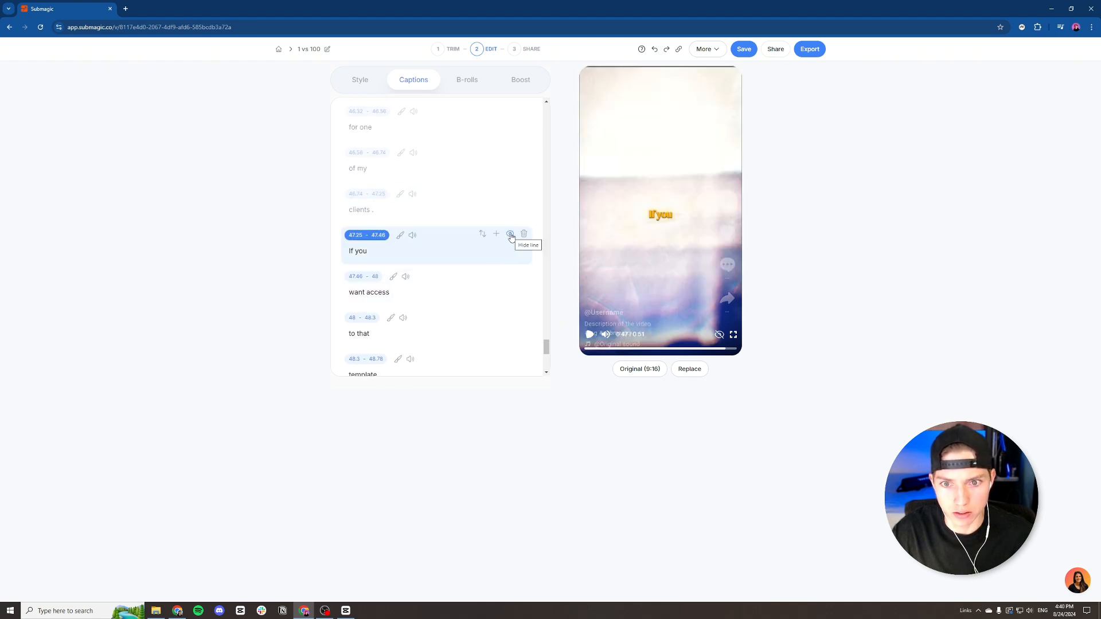
Play the rest of the video to its end and return to the beginning of the caption list.
{"action": "left_click", "coordinate": [589, 336]}
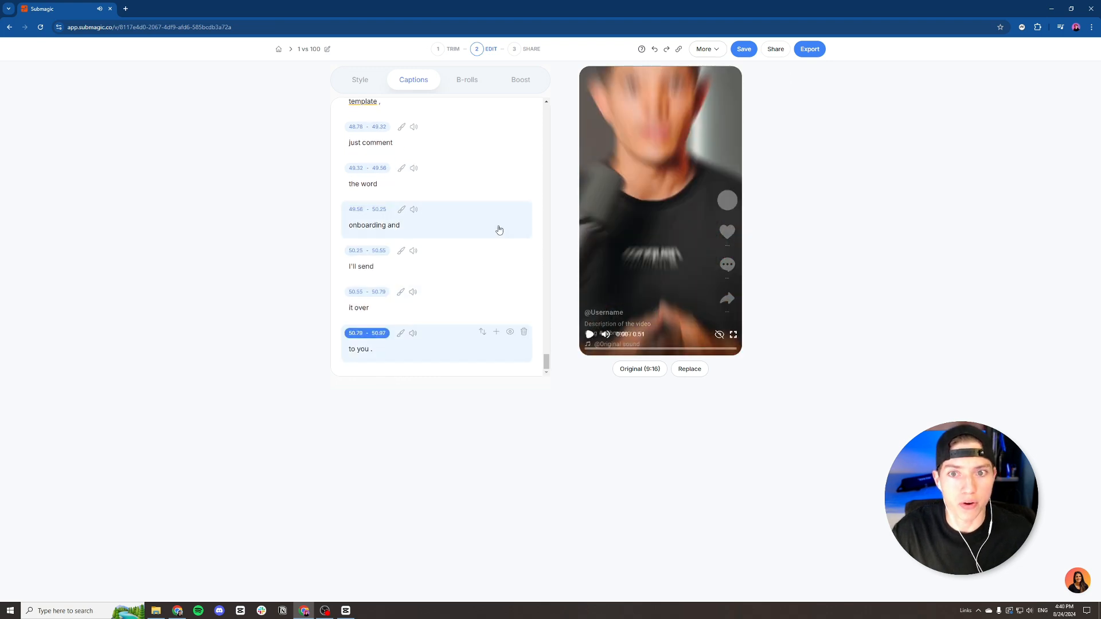
{"action": "scroll", "coordinate": [501, 268], "scroll_direction": "up", "scroll_amount": 10}
{"action": "left_click_drag", "start_coordinate": [546, 330], "coordinate": [548, 103]}
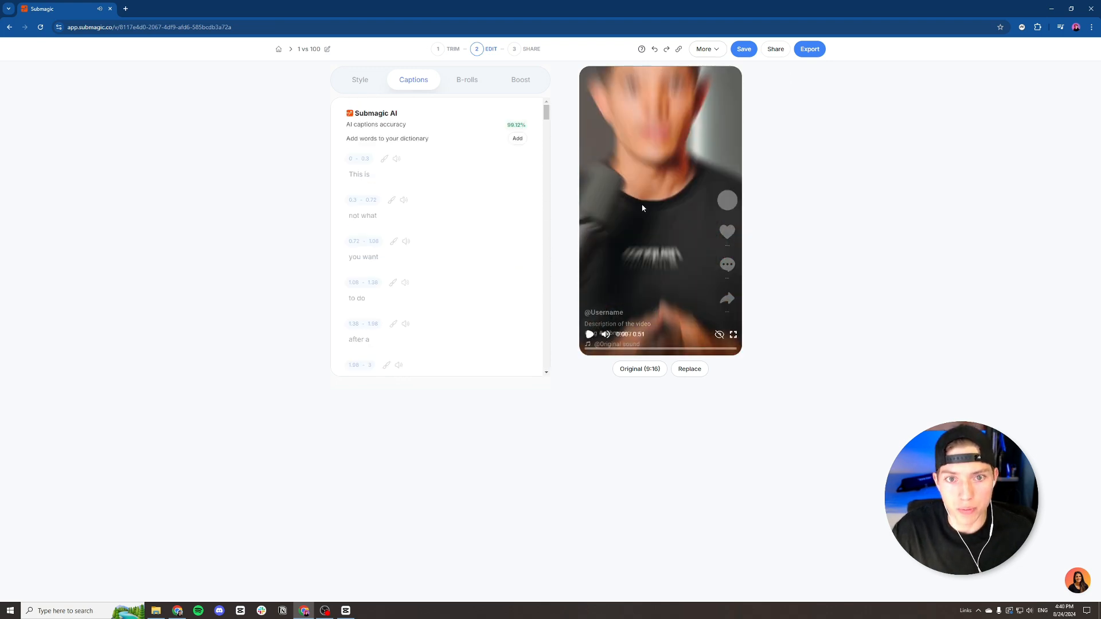
Save the project and export the video in Ultra HD (4k) quality at 24 FPS.
{"action": "left_click", "coordinate": [743, 49]}
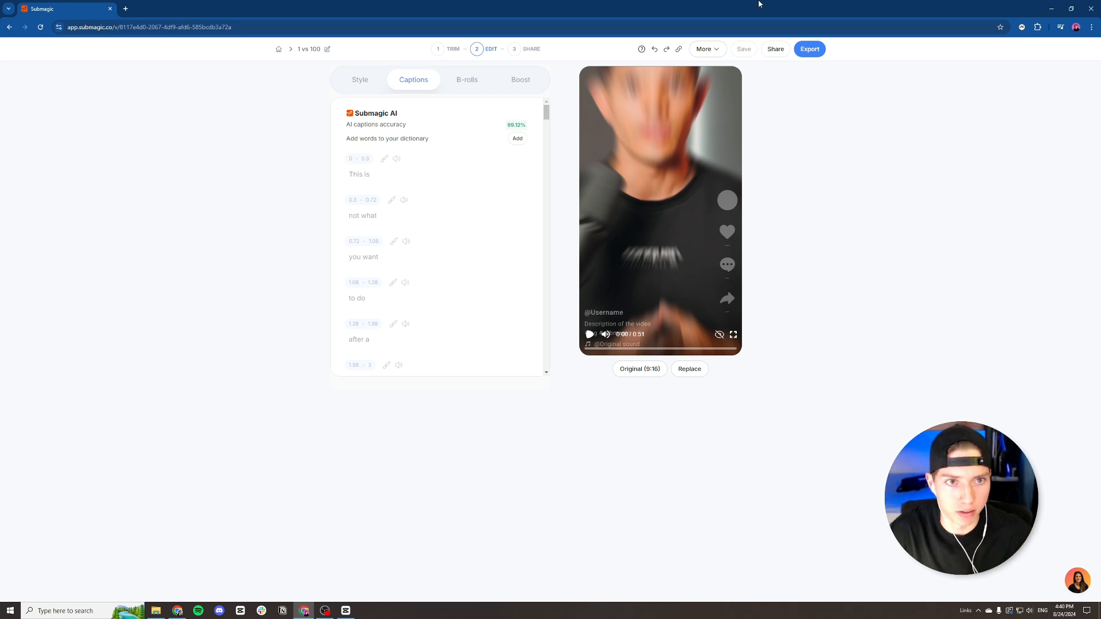
{"action": "left_click", "coordinate": [809, 50]}
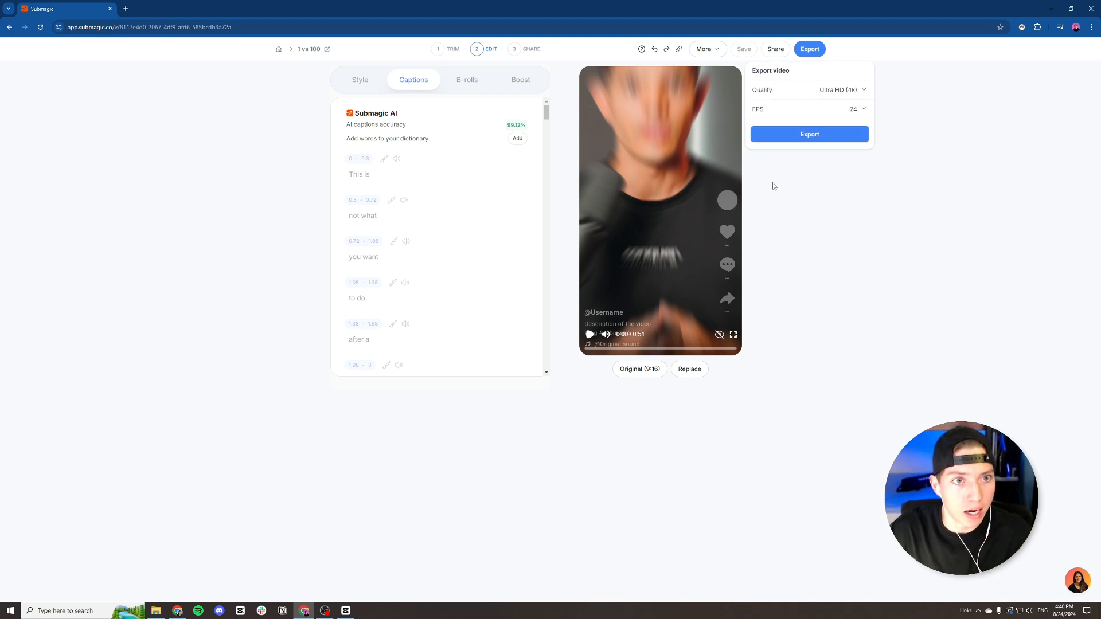
{"action": "left_click", "coordinate": [838, 135]}
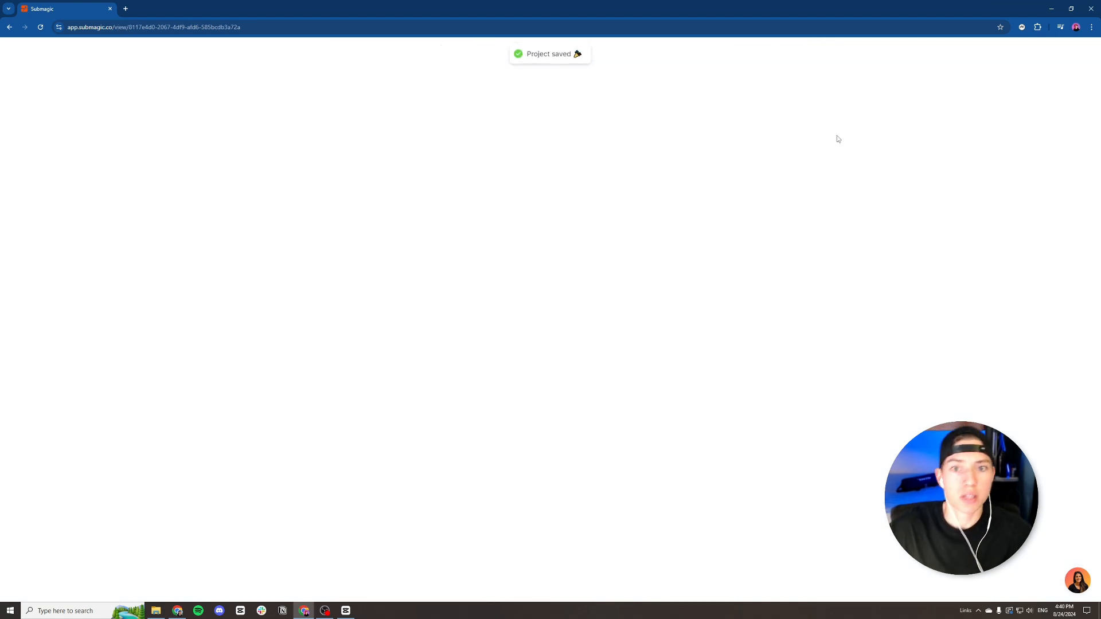